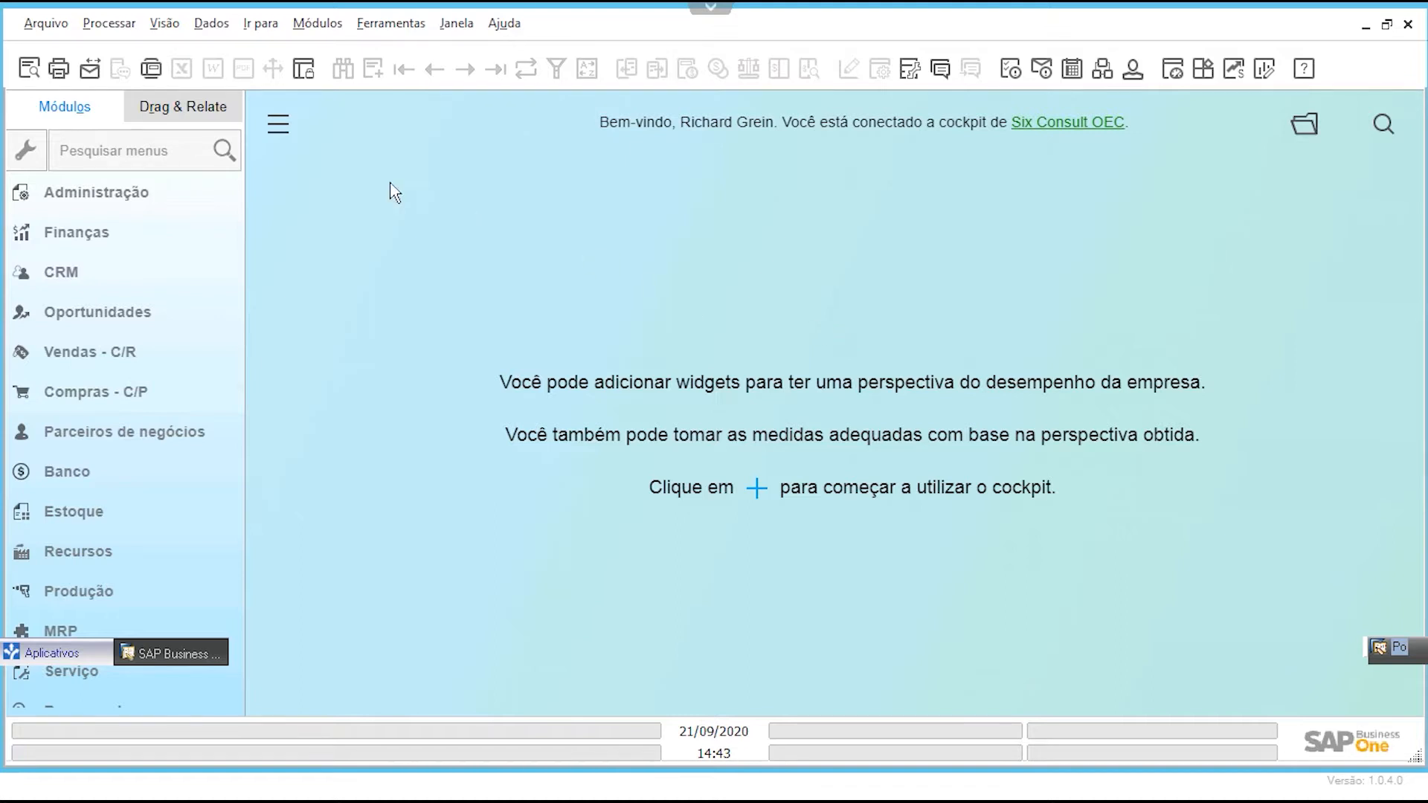
Step: Open the item master data form and search for all items in the item group LAVA CAR using the item code *
{"action": "left_click", "coordinate": [318, 23]}
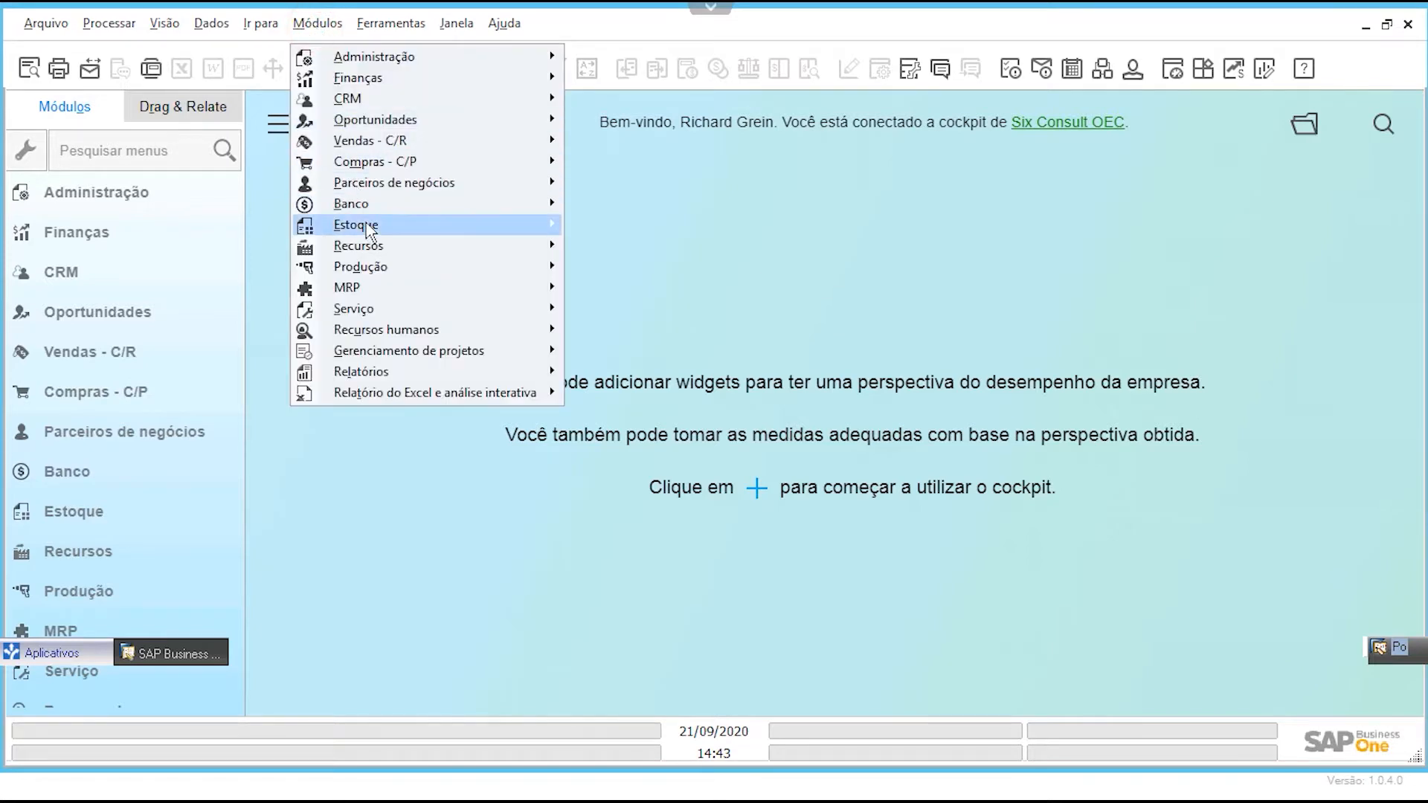
{"action": "left_click", "coordinate": [688, 225]}
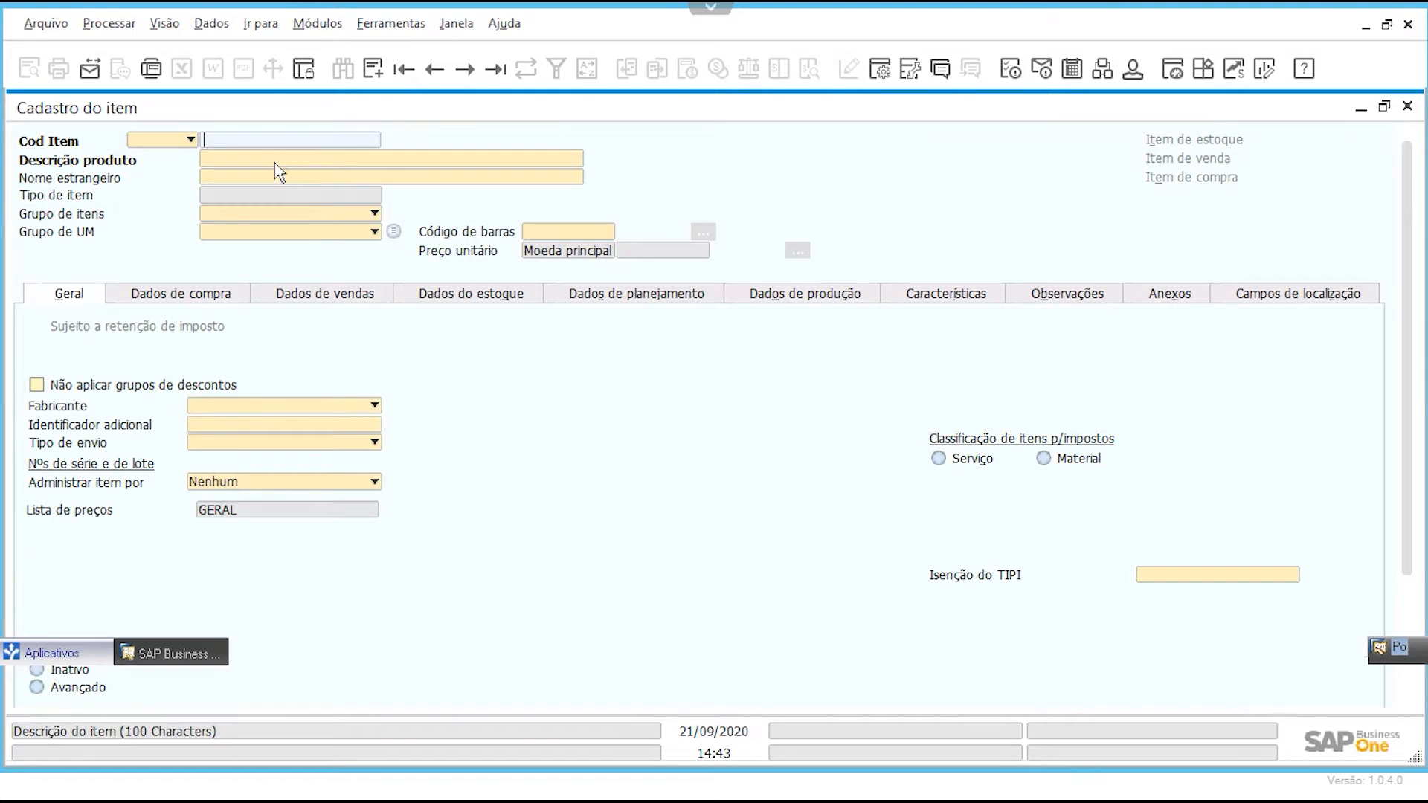
{"action": "left_click", "coordinate": [246, 213]}
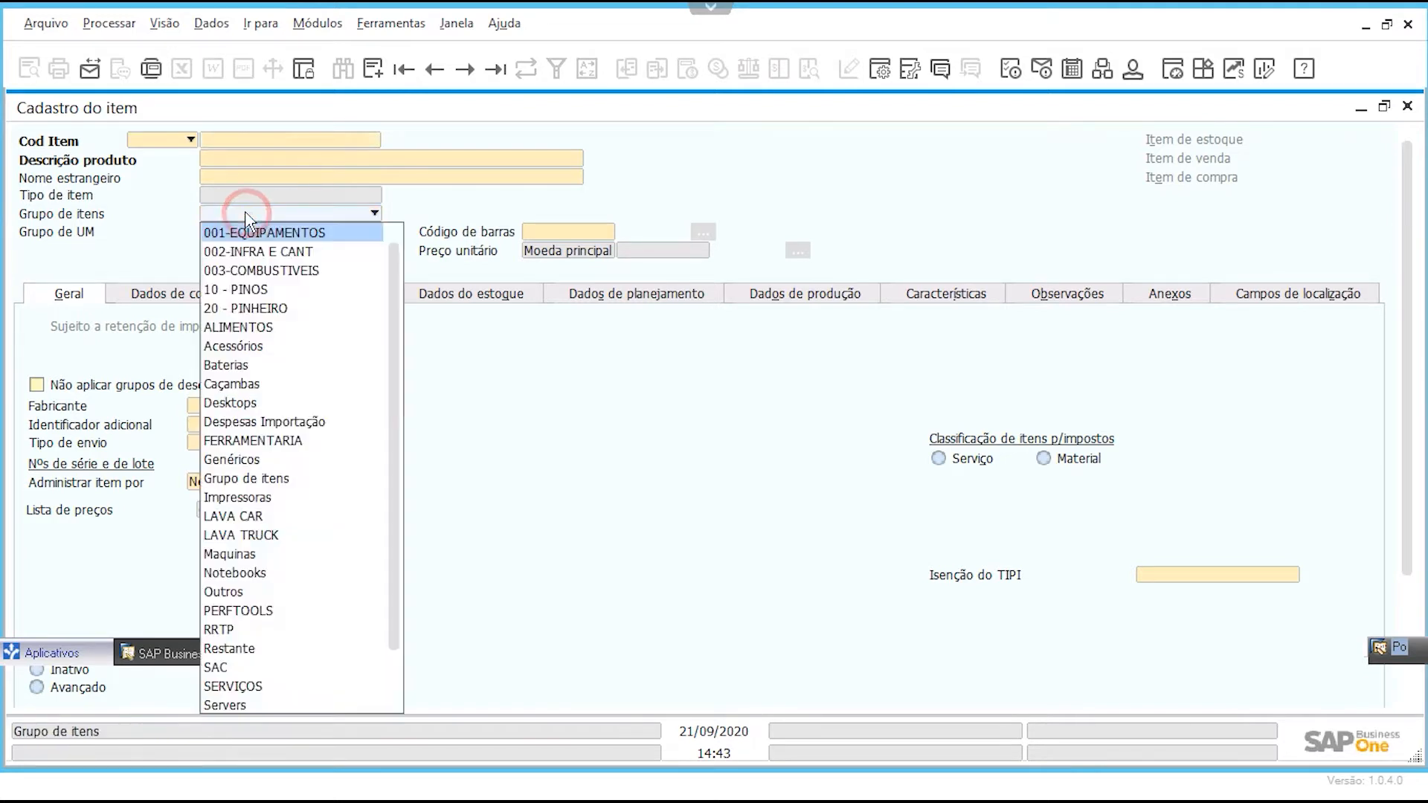
{"action": "scroll", "coordinate": [287, 301], "scroll_direction": "down", "scroll_amount": 1}
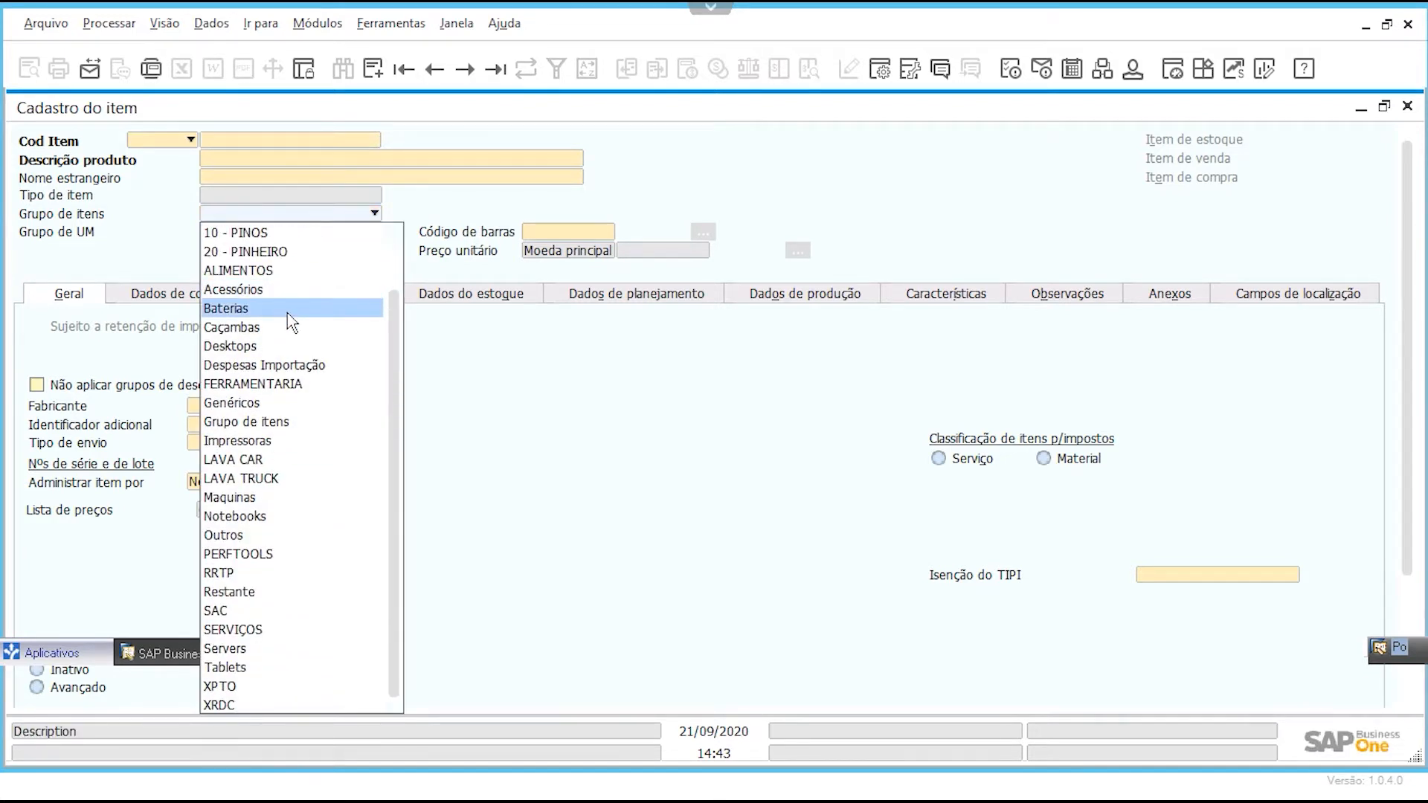
{"action": "left_click", "coordinate": [269, 458]}
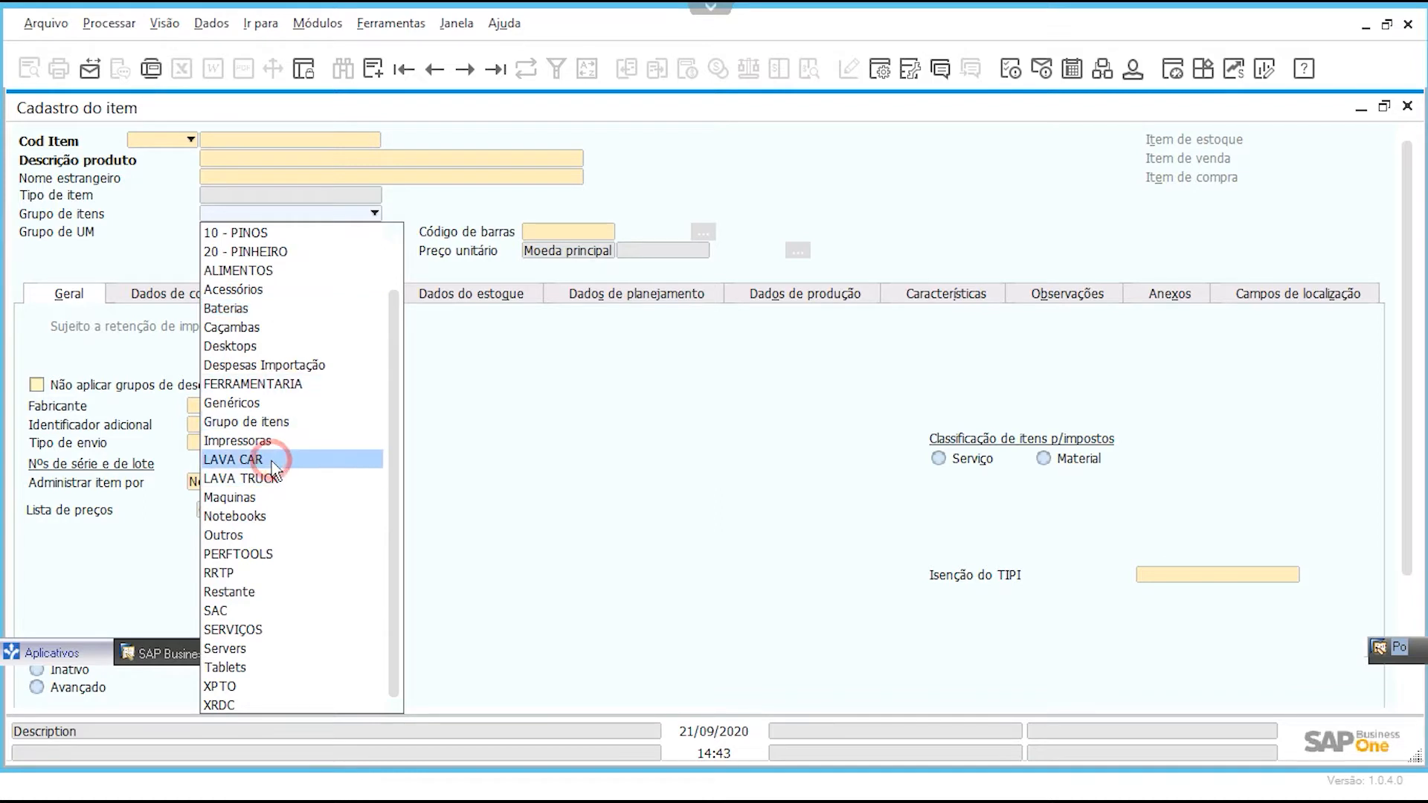
{"action": "left_click", "coordinate": [290, 142]}
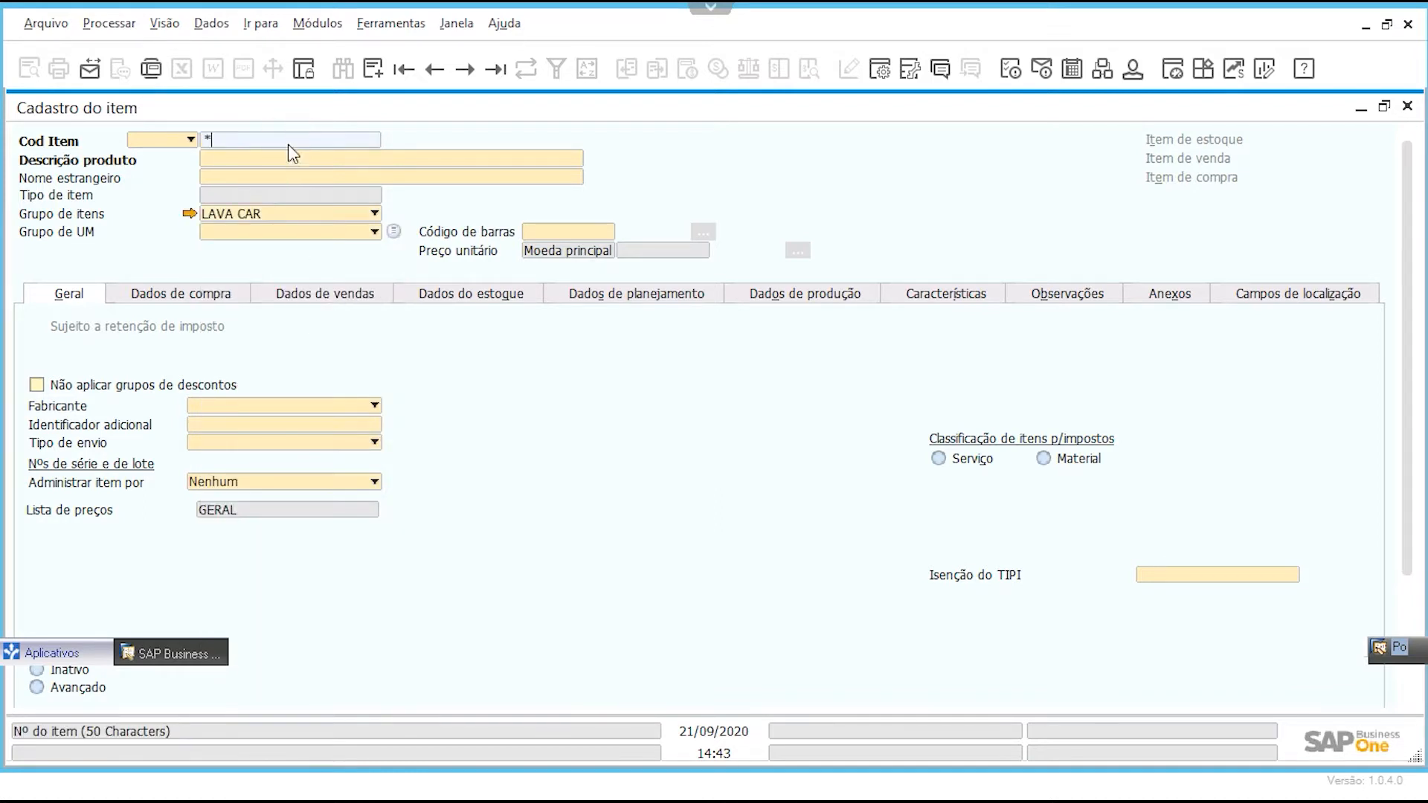
{"action": "type", "text": "*"}
{"action": "key", "text": "Return"}
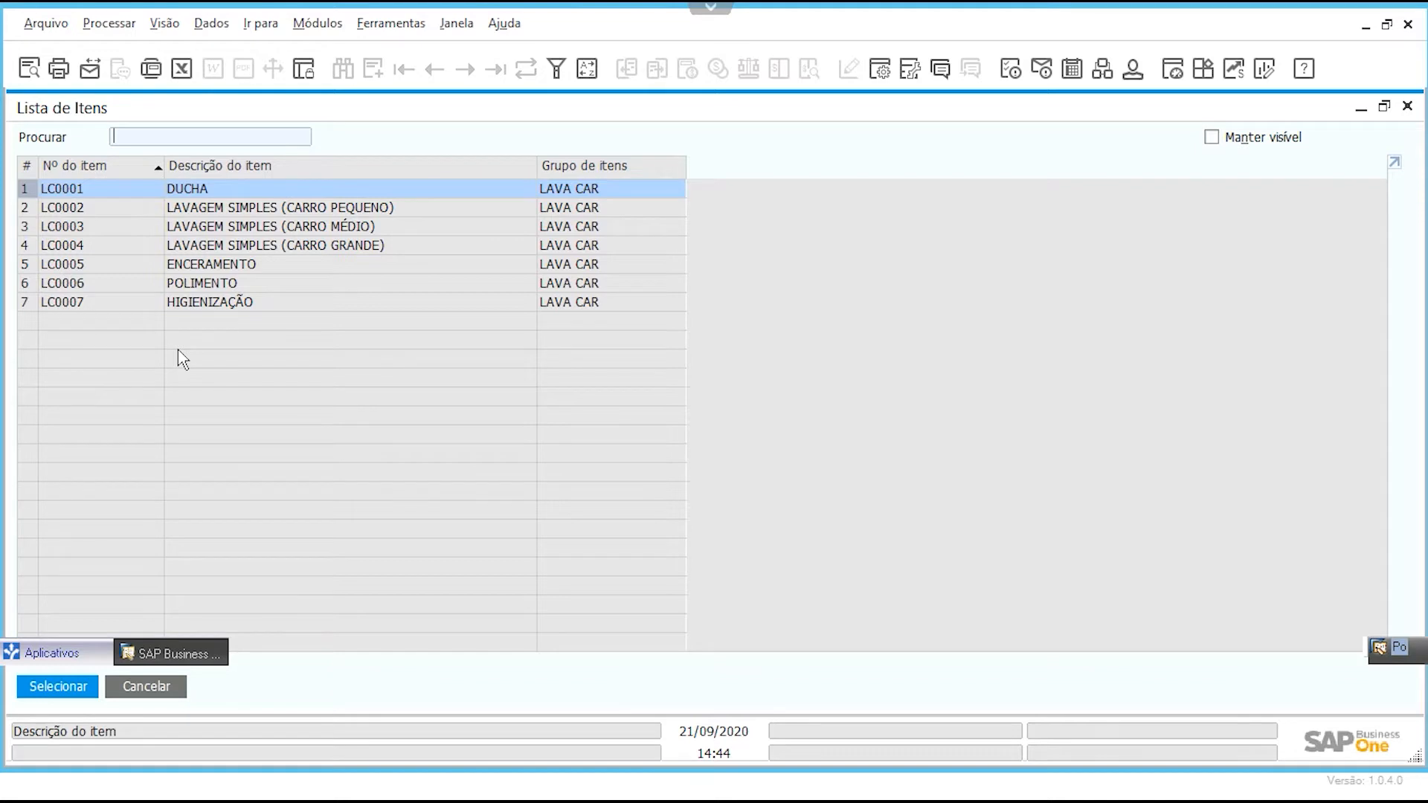
Step: Look through the listed LAVA CAR services, from the simple washes to HIGIENIZAÇÃO, and cancel the list without selecting one
{"action": "left_click", "coordinate": [257, 207]}
{"action": "left_click", "coordinate": [255, 226]}
{"action": "left_click", "coordinate": [247, 264]}
{"action": "left_click", "coordinate": [274, 287]}
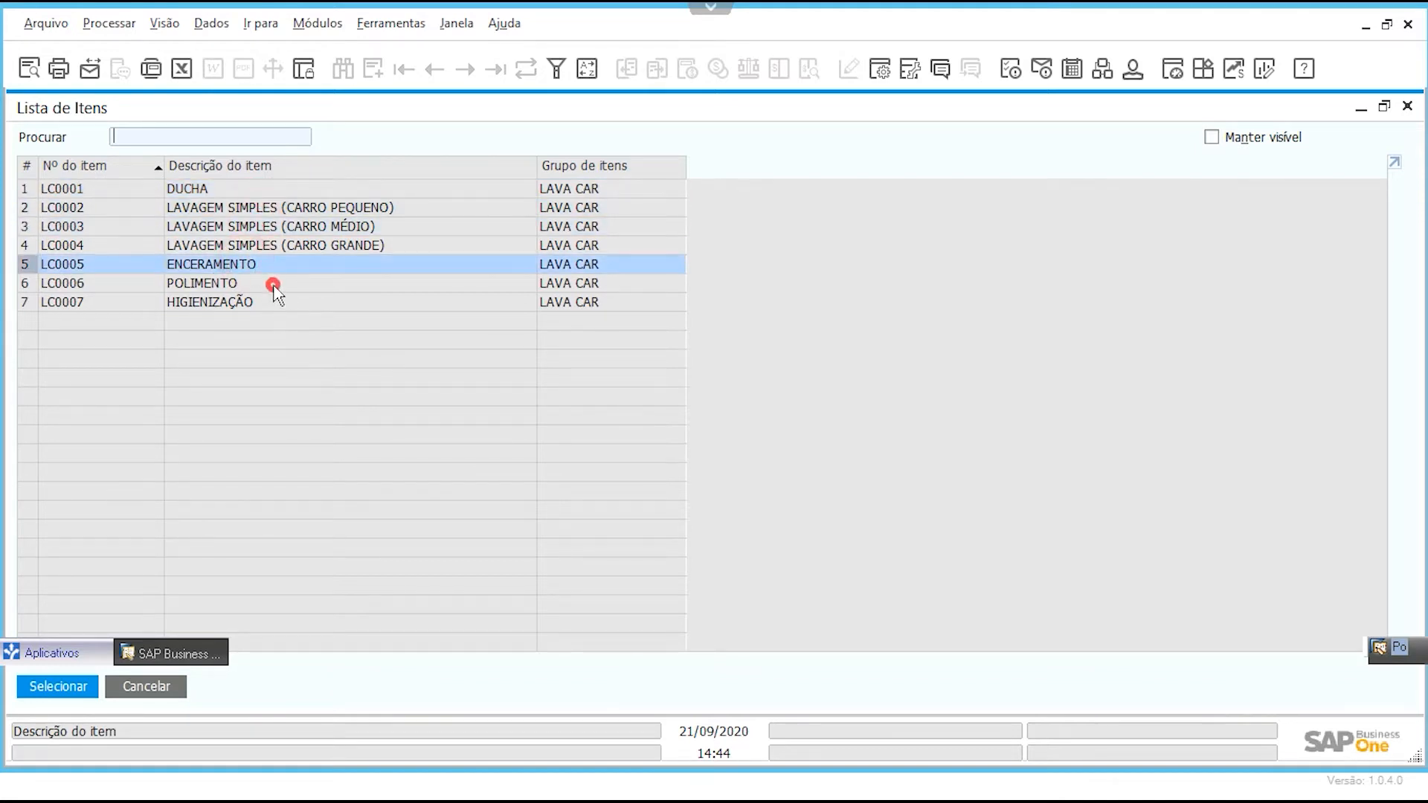
{"action": "left_click", "coordinate": [268, 303]}
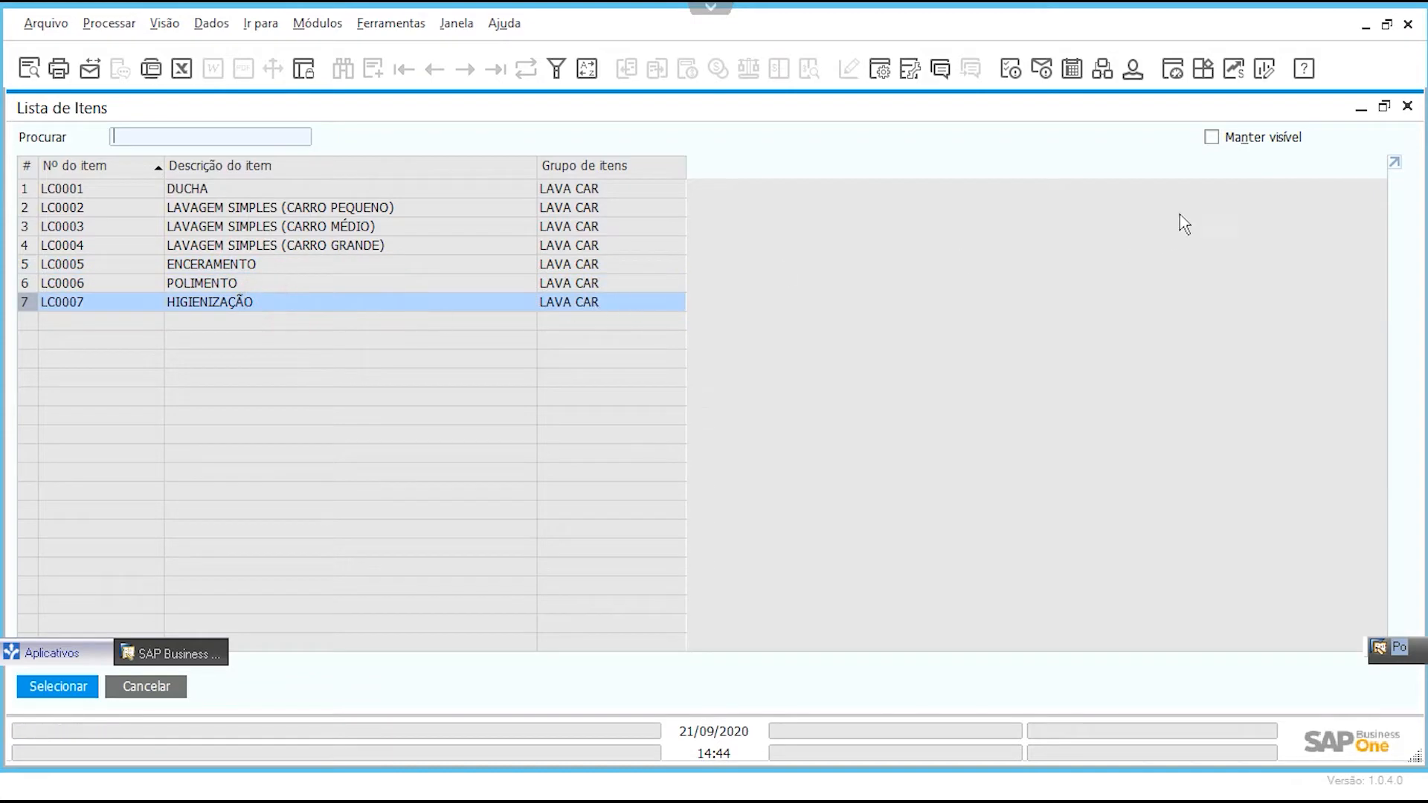
{"action": "left_click", "coordinate": [146, 687]}
Step: Change the item group to LAVA TRUCK, search for its items and cancel the resulting list
{"action": "left_click", "coordinate": [300, 216]}
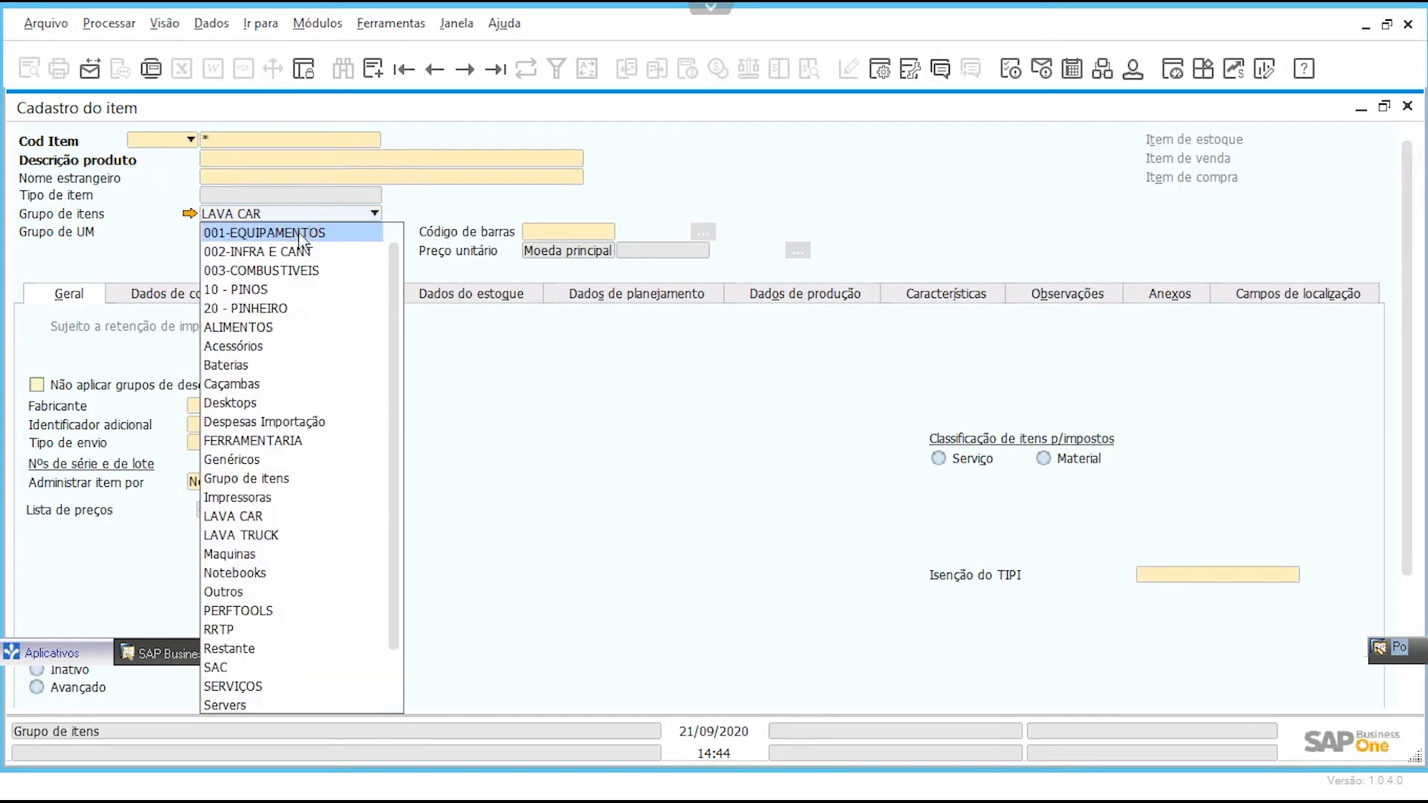
{"action": "scroll", "coordinate": [300, 516], "scroll_direction": "down", "scroll_amount": 1}
{"action": "scroll", "coordinate": [300, 521], "scroll_direction": "up", "scroll_amount": 1}
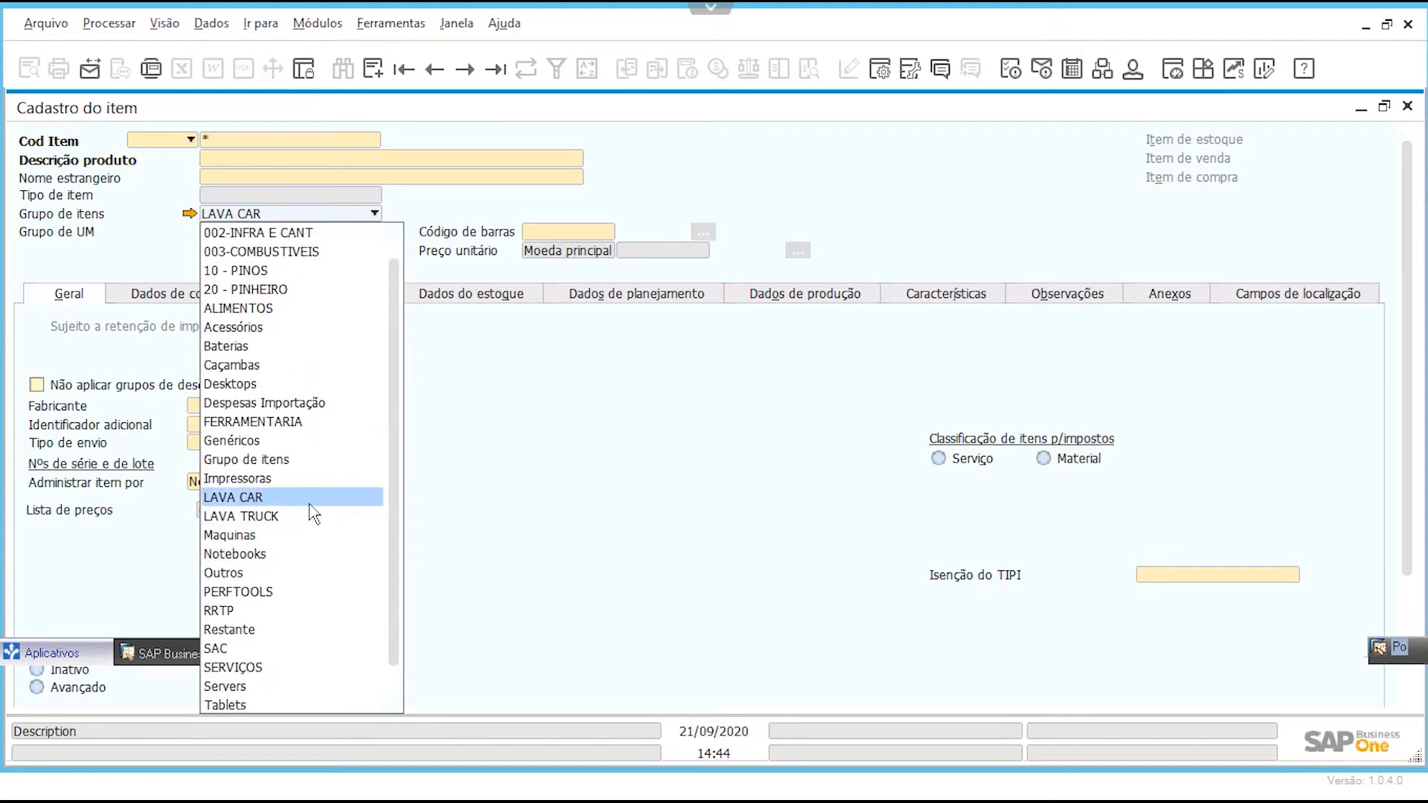
{"action": "left_click", "coordinate": [297, 534]}
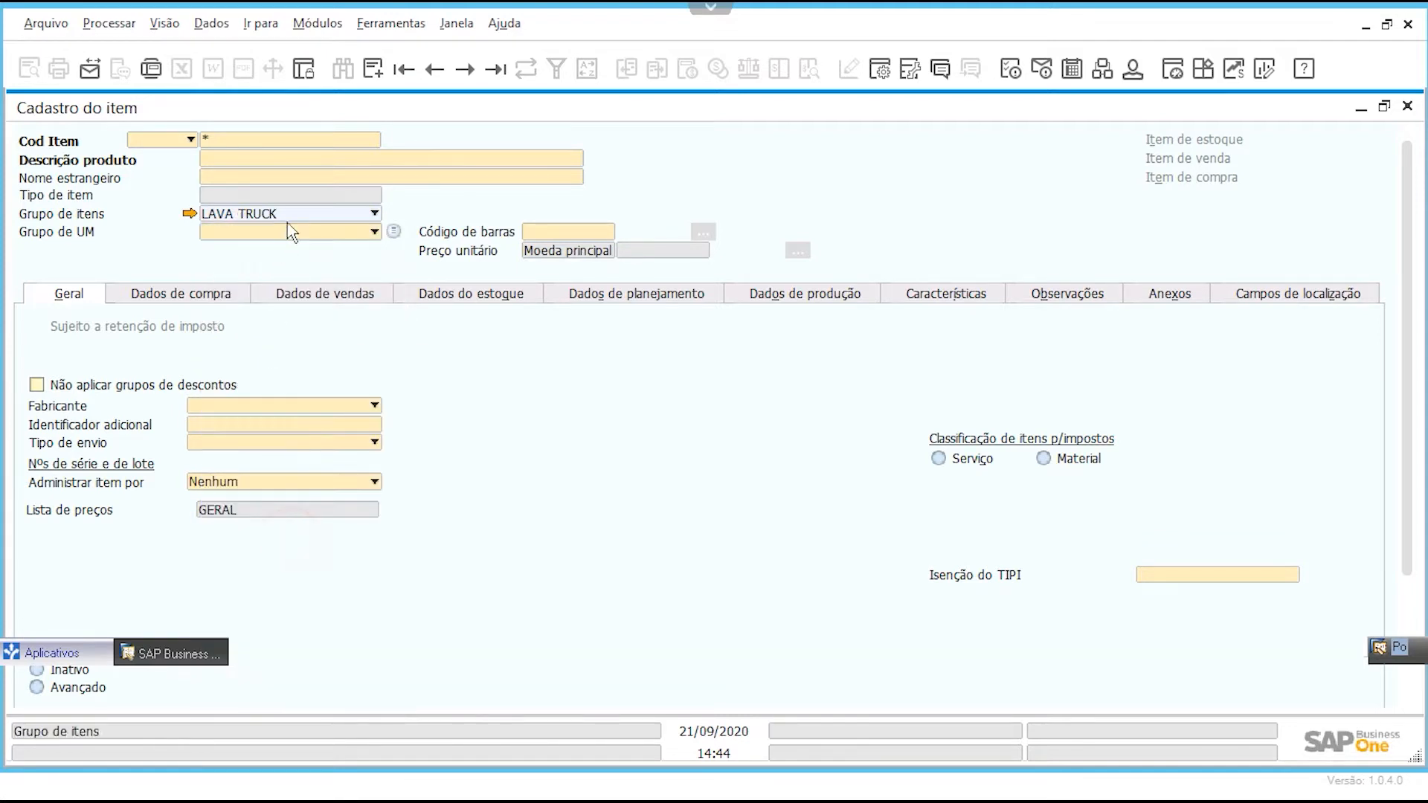
{"action": "left_click", "coordinate": [297, 159]}
{"action": "key", "text": "Return"}
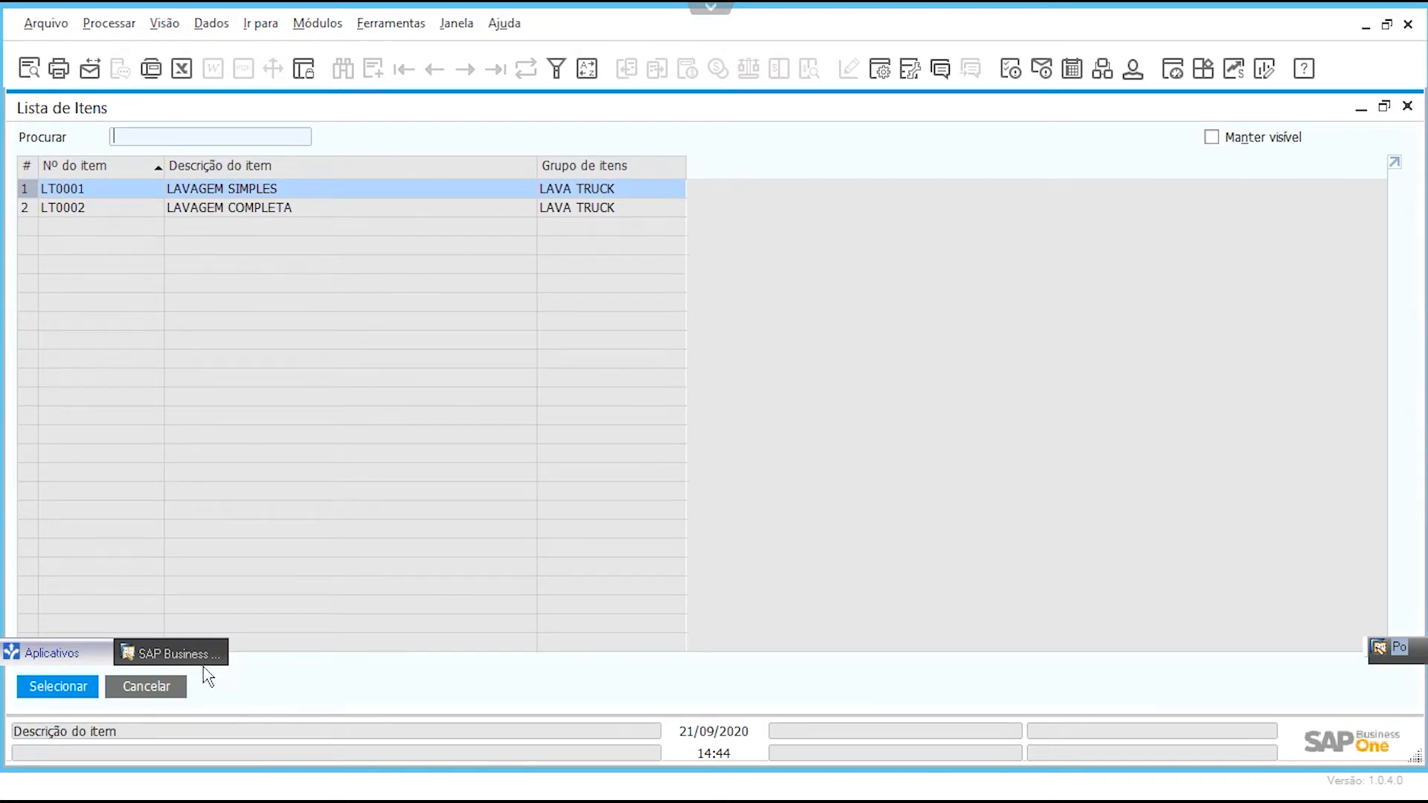
{"action": "left_click", "coordinate": [167, 686]}
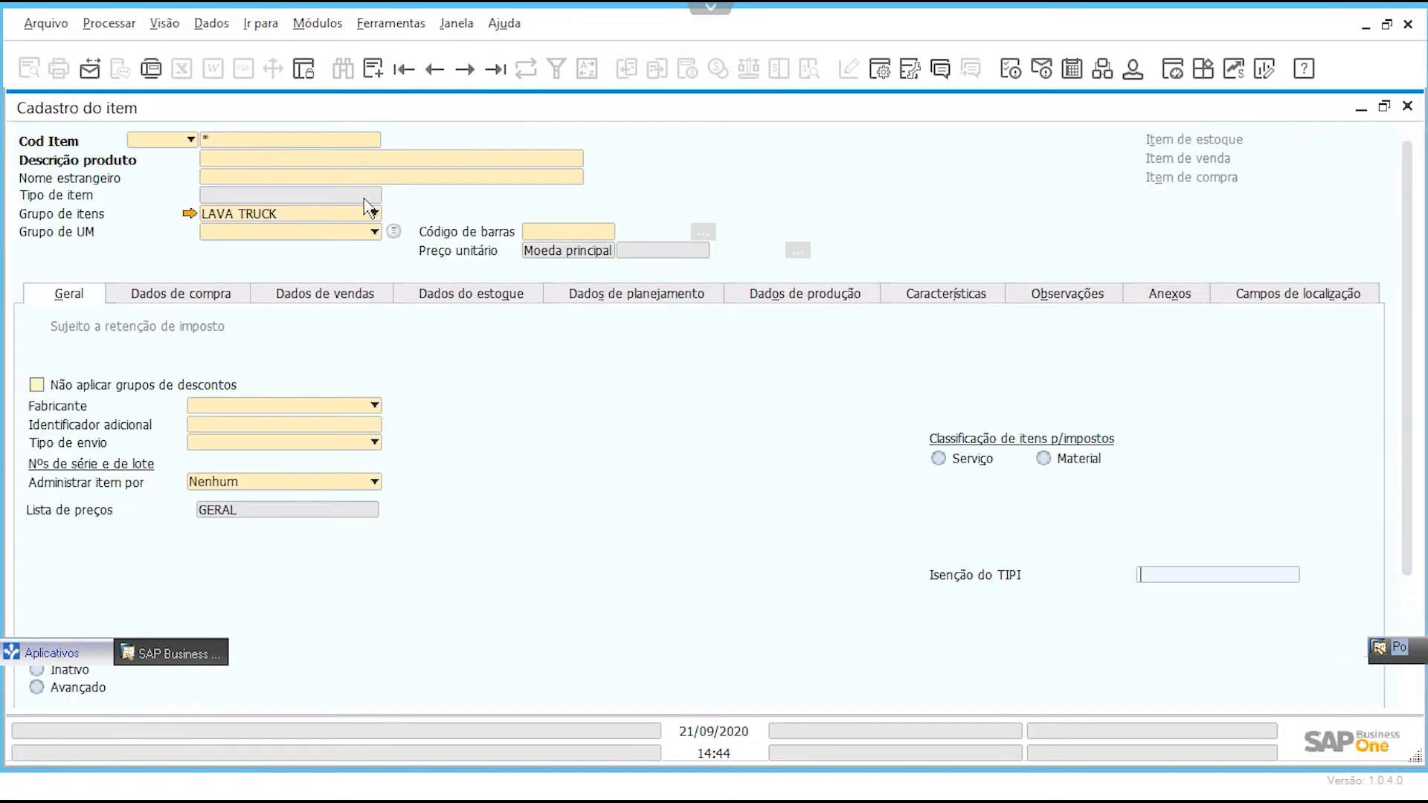
Step: Clear the previous search criteria by switching the item form to a new record and back to find mode
{"action": "left_click", "coordinate": [292, 216]}
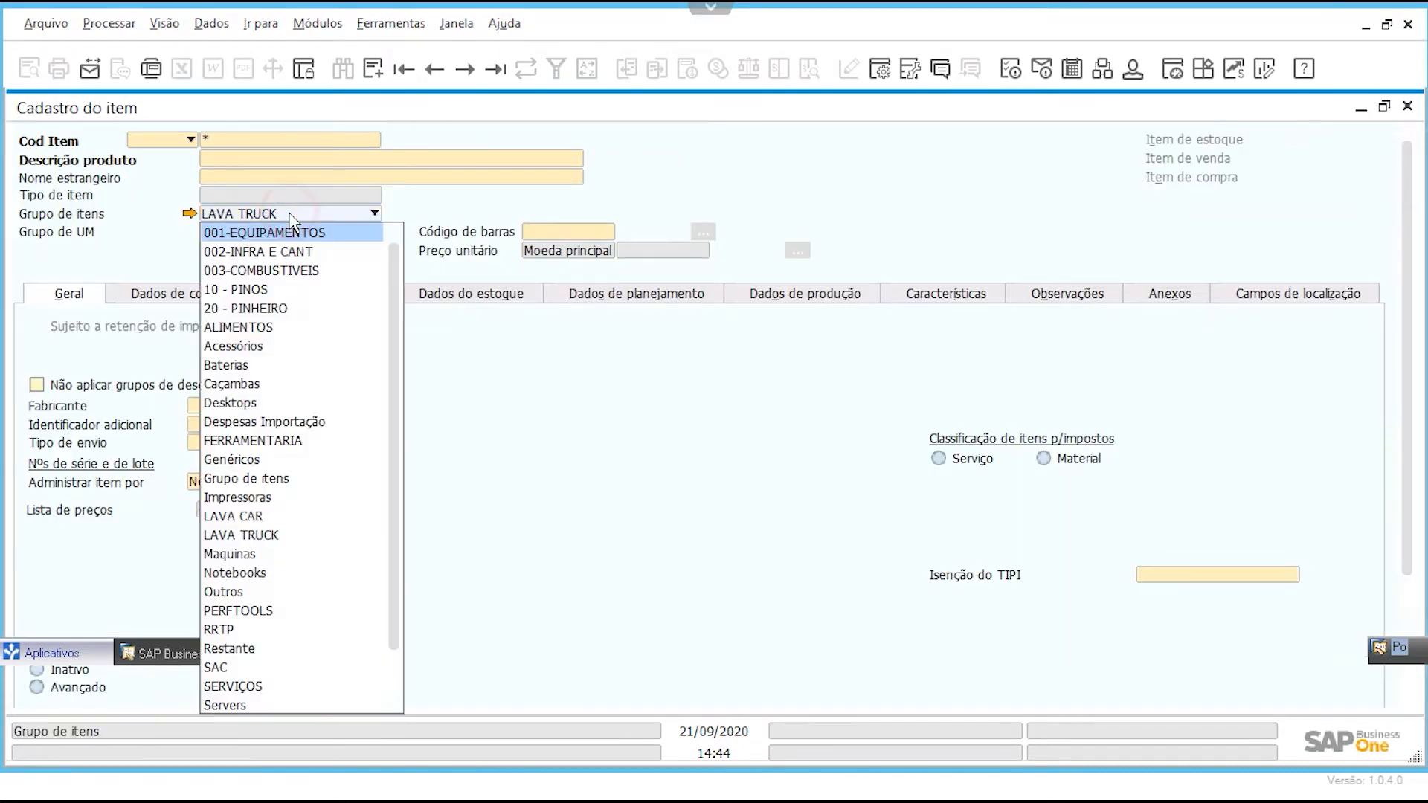
{"action": "left_click", "coordinate": [374, 71]}
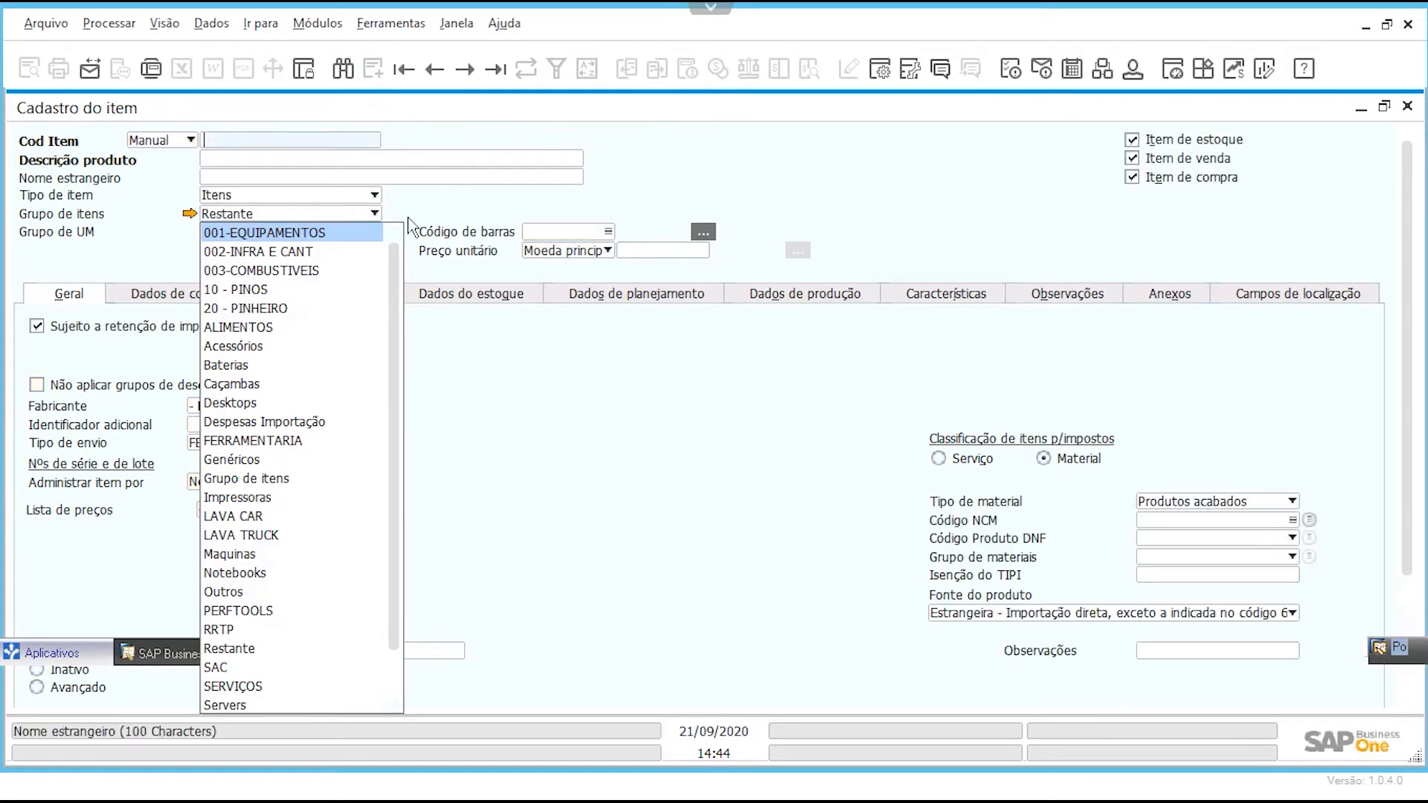
{"action": "left_click", "coordinate": [248, 165]}
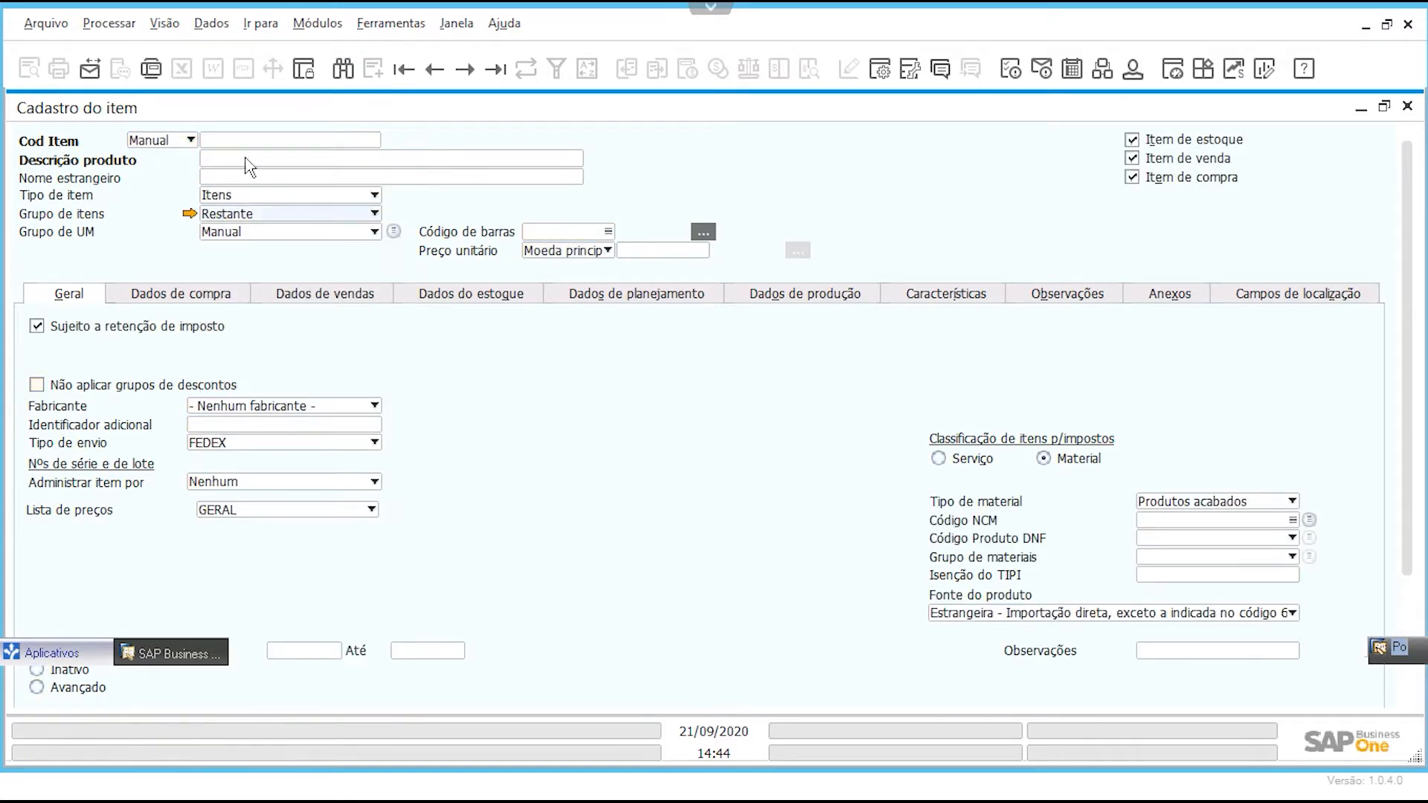
{"action": "left_click", "coordinate": [315, 157]}
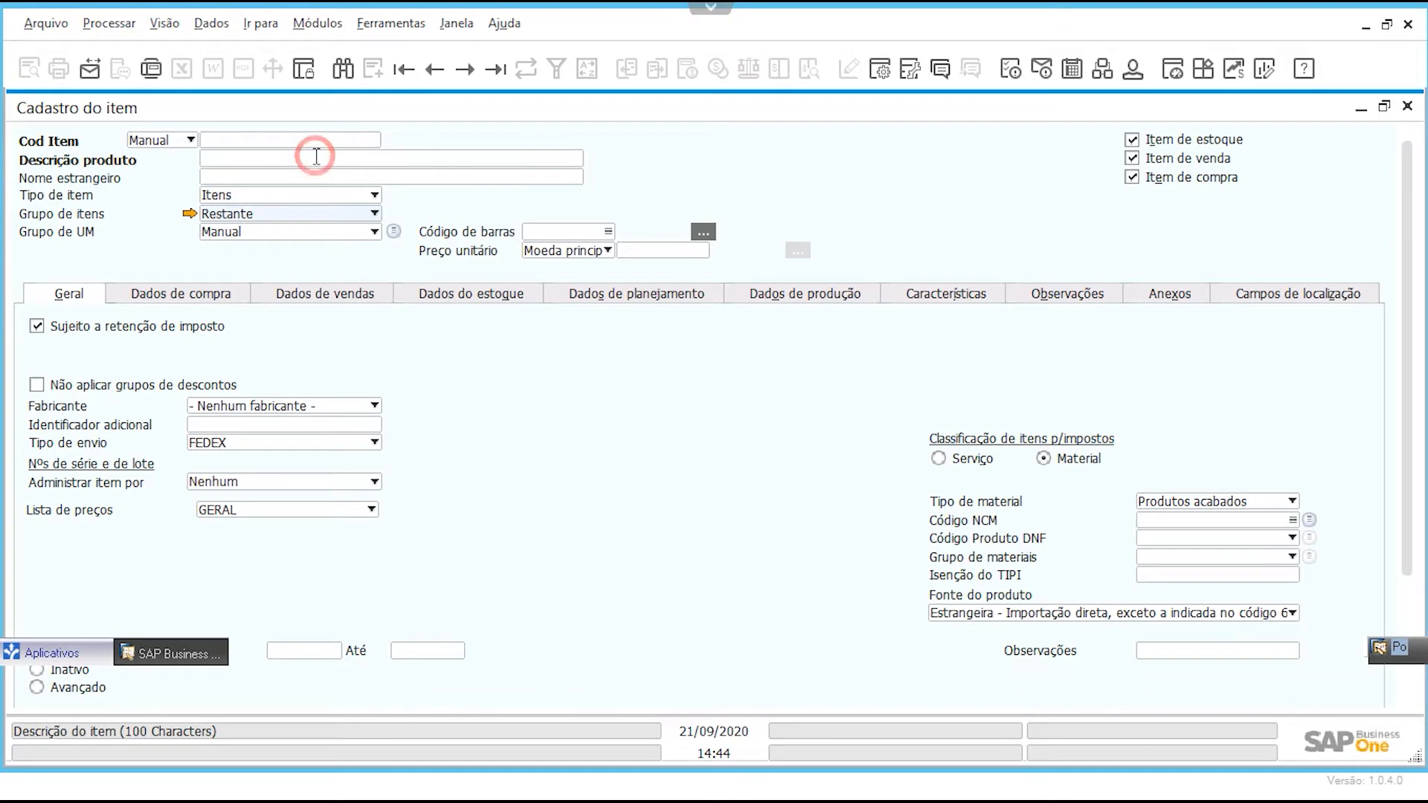
{"action": "left_click", "coordinate": [343, 70]}
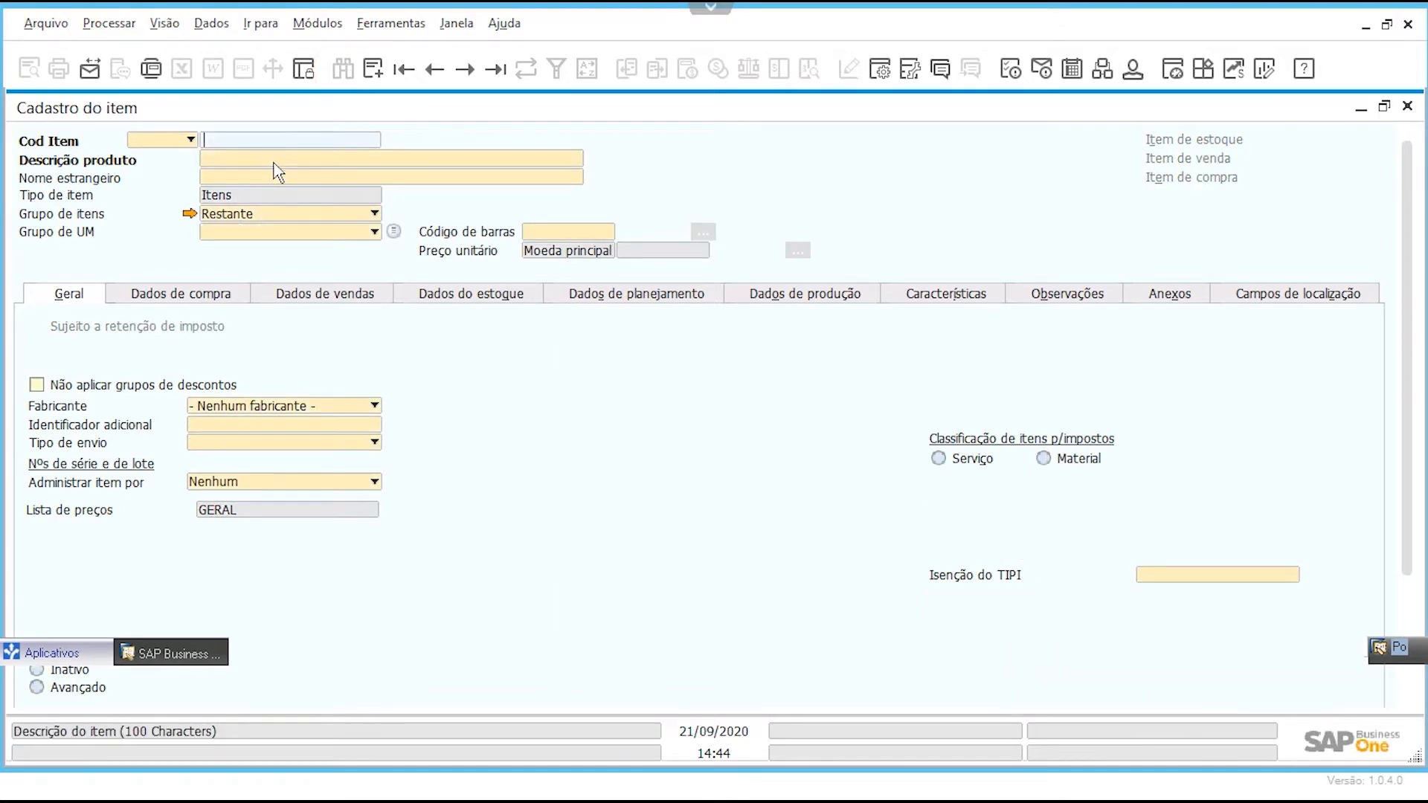
Step: Search for items with the product description *LAVAGEM and cancel the resulting list
{"action": "left_click", "coordinate": [270, 158]}
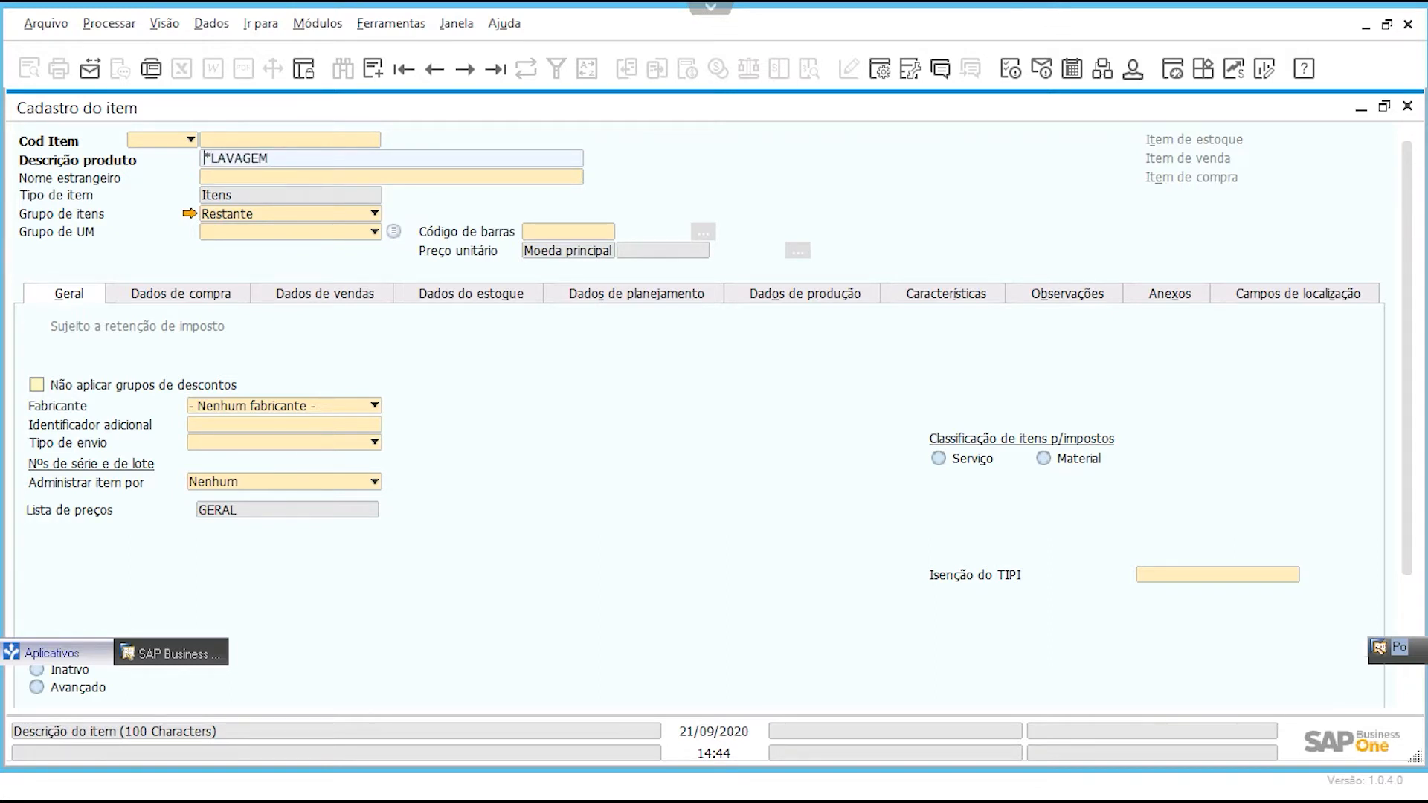
{"action": "key", "text": "ctrl+a"}
{"action": "key", "text": "Return"}
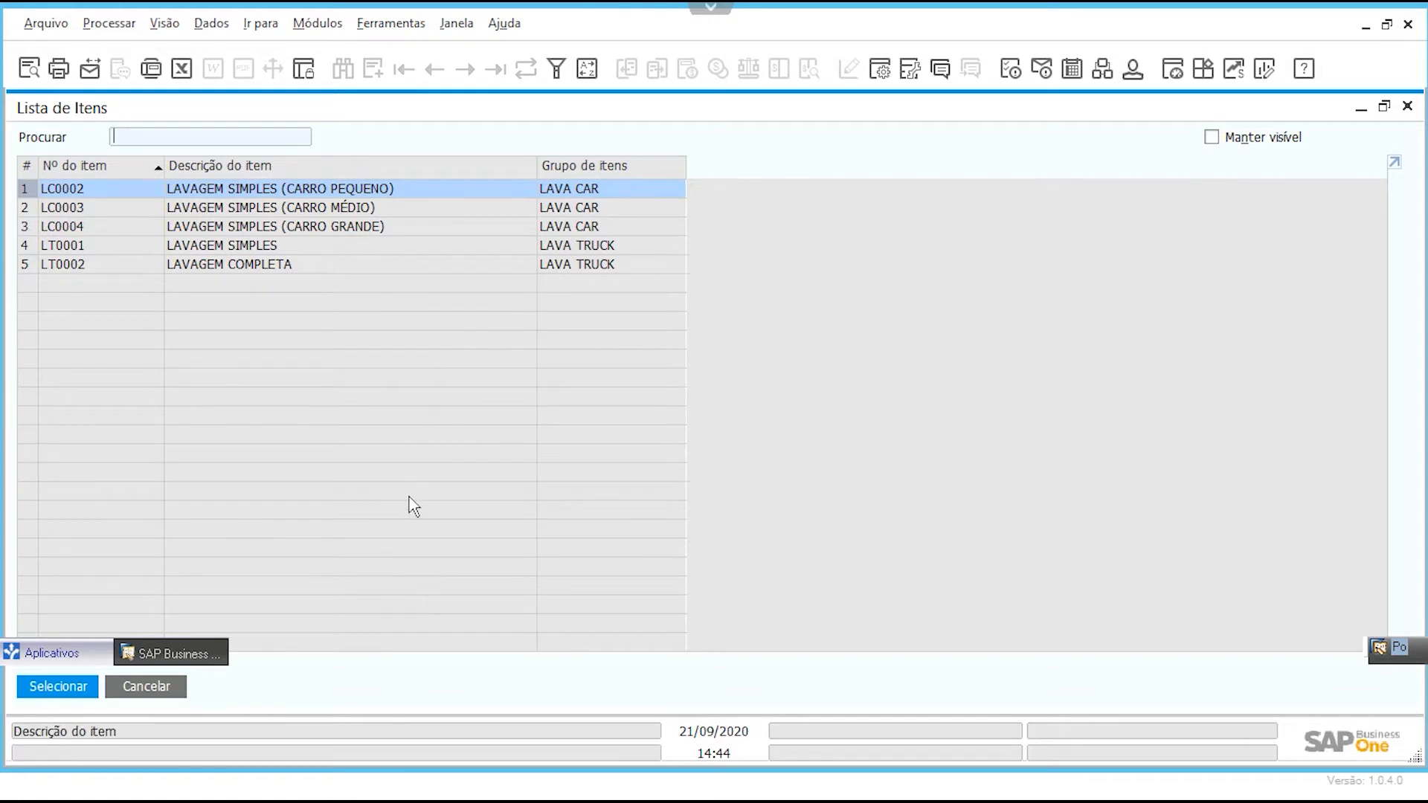
{"action": "left_click", "coordinate": [180, 697]}
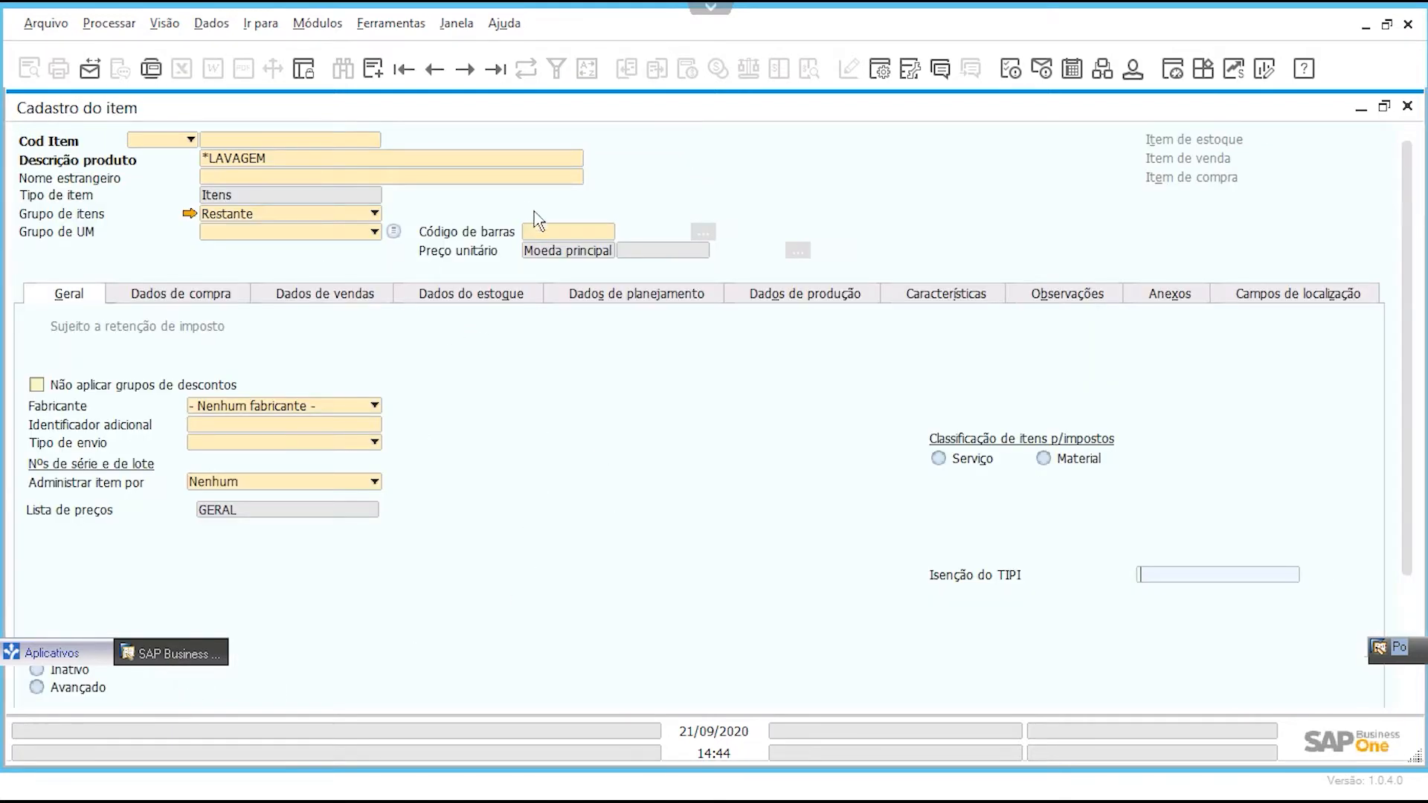
Step: Repeat the *LAVAGEM search, view the record of LAVAGEM SIMPLES (CARRO MÉDIO) and close the item form
{"action": "double_click", "coordinate": [763, 106]}
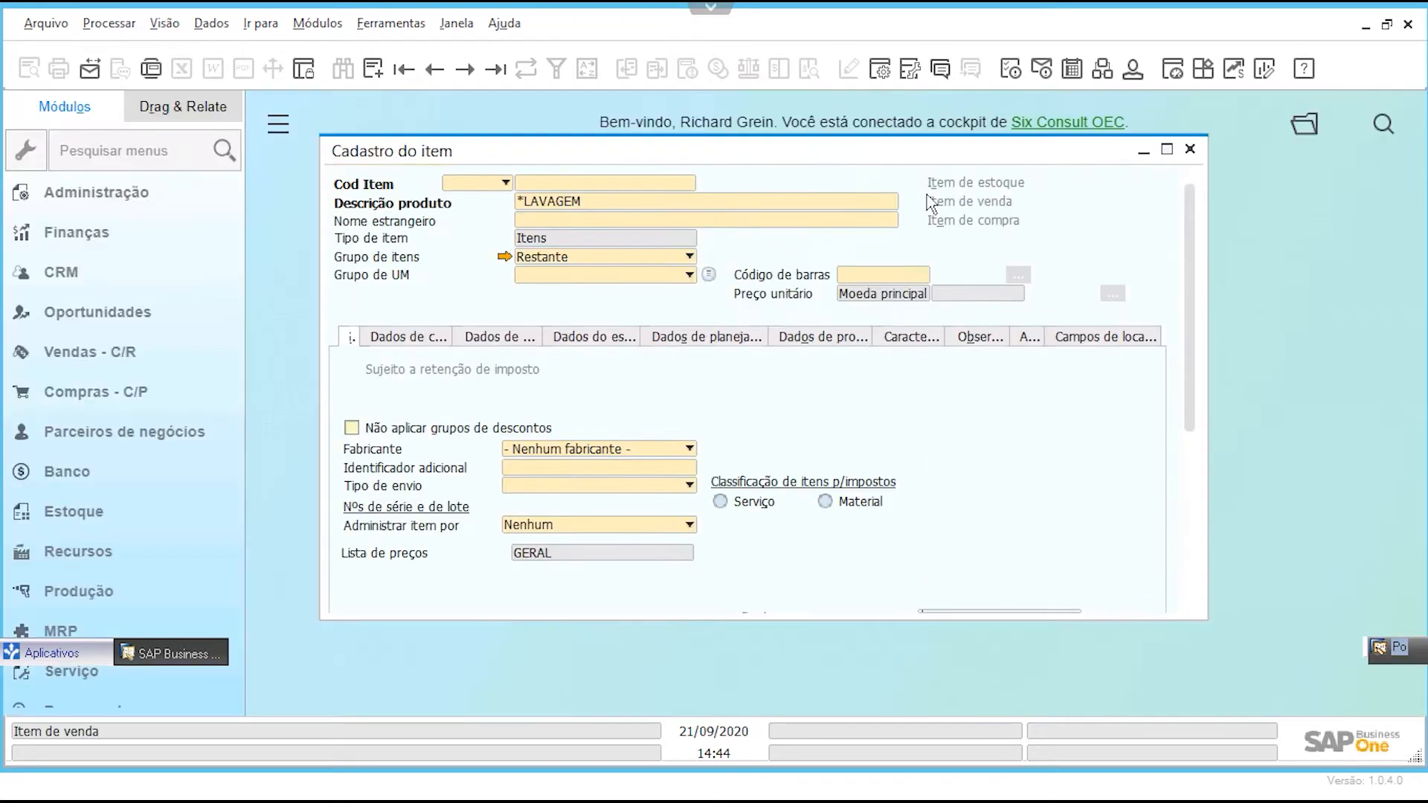
{"action": "key", "text": "Return"}
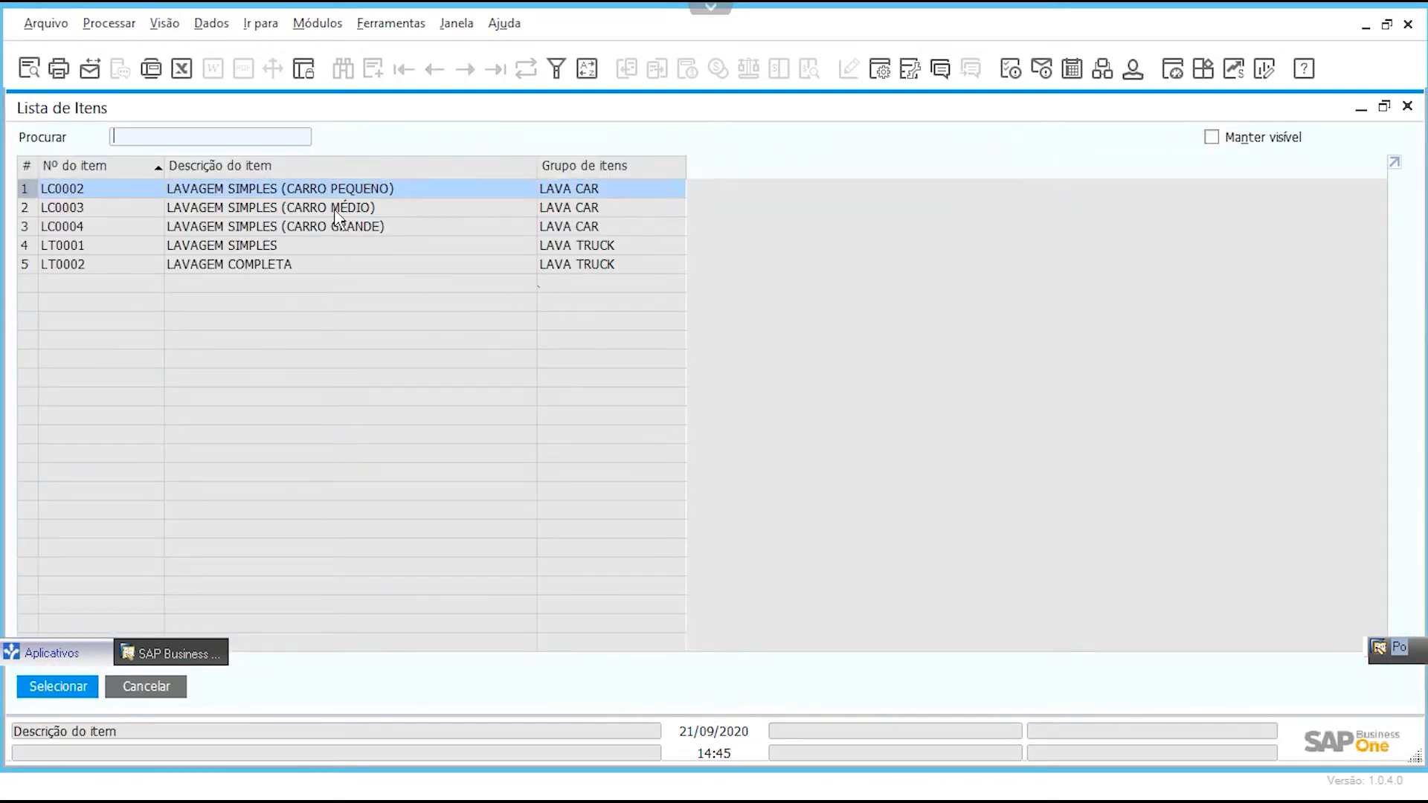
{"action": "left_click", "coordinate": [336, 211]}
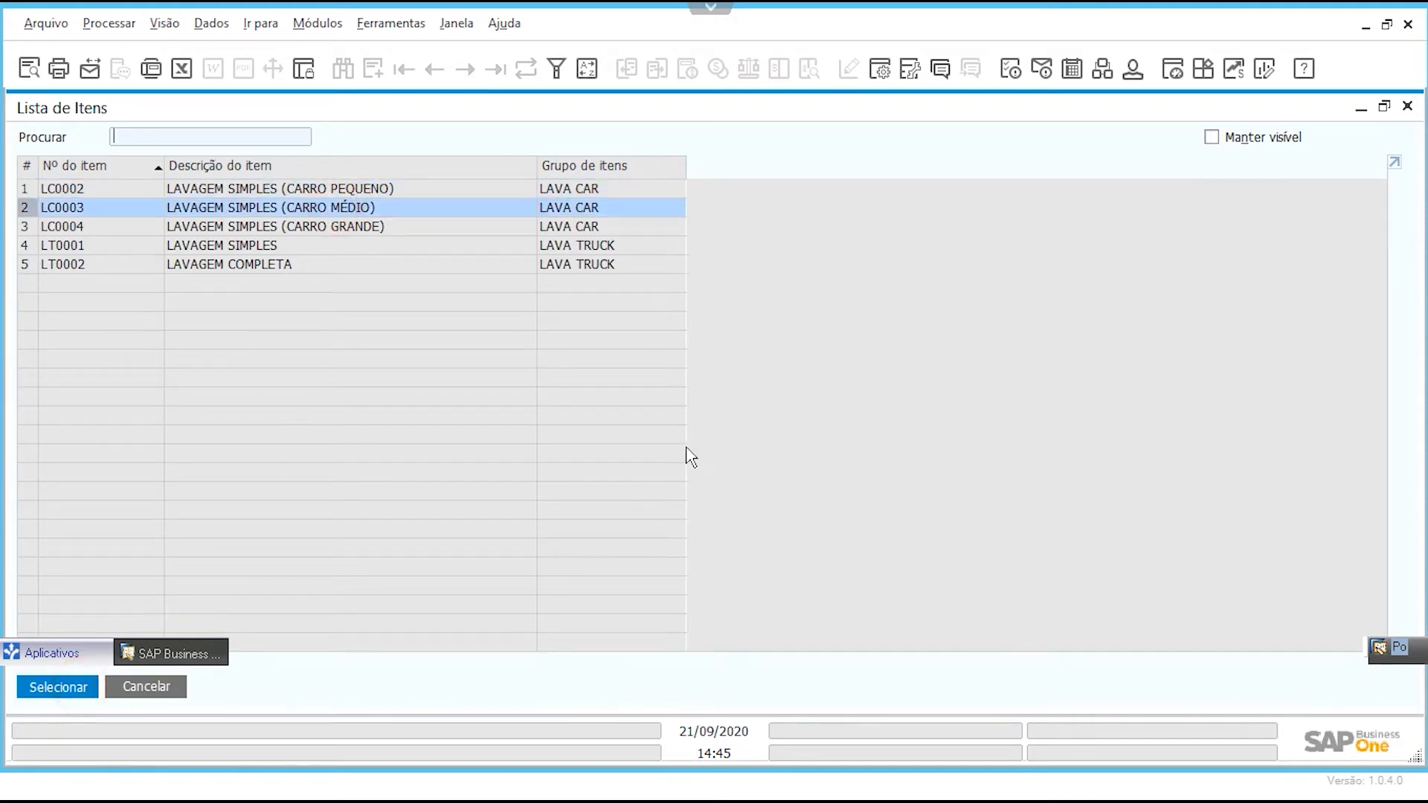
{"action": "key", "text": "Return"}
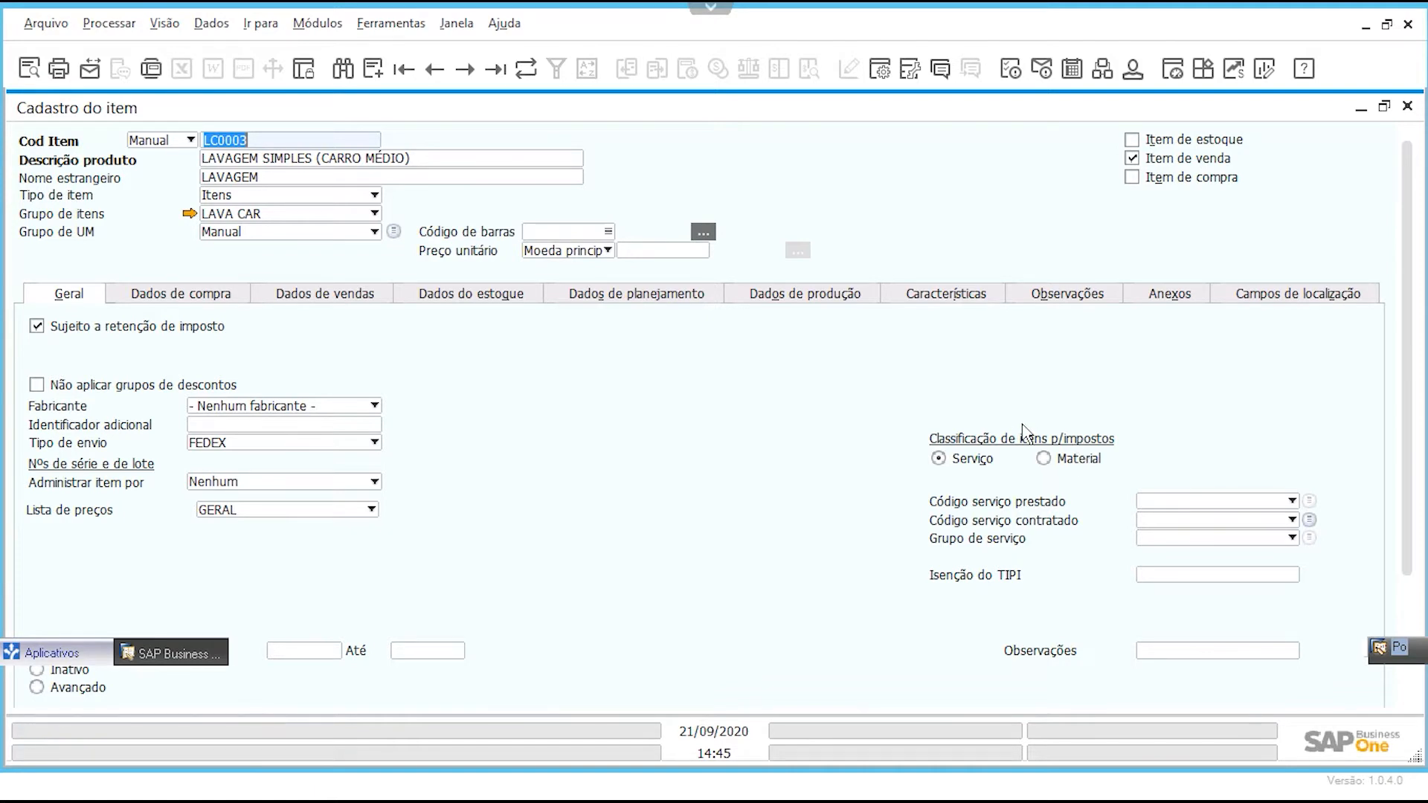
{"action": "left_click", "coordinate": [1408, 109]}
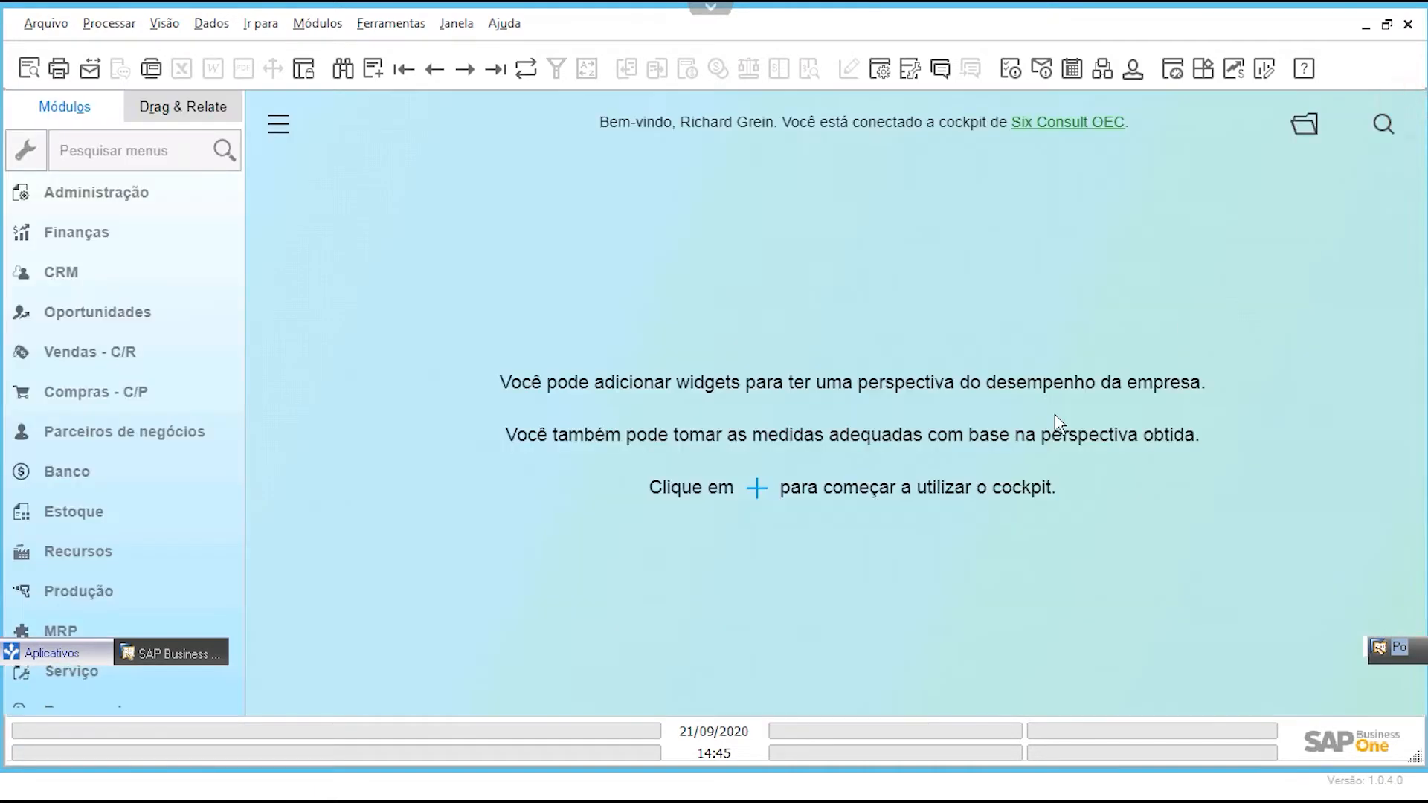
Step: Hide the side menu and look through the CRM and Oportunidades entries in the module list
{"action": "left_click", "coordinate": [278, 124]}
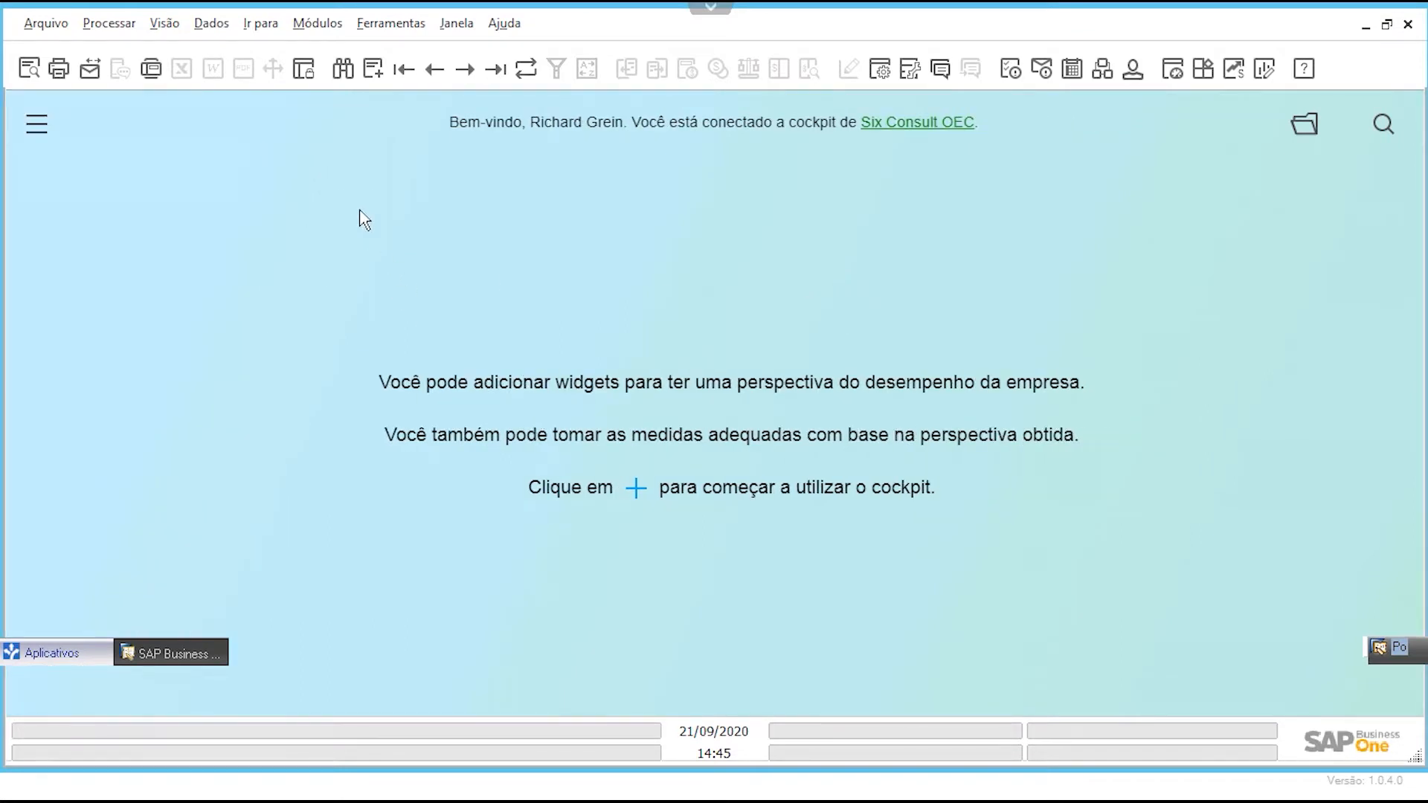
{"action": "left_click", "coordinate": [318, 23]}
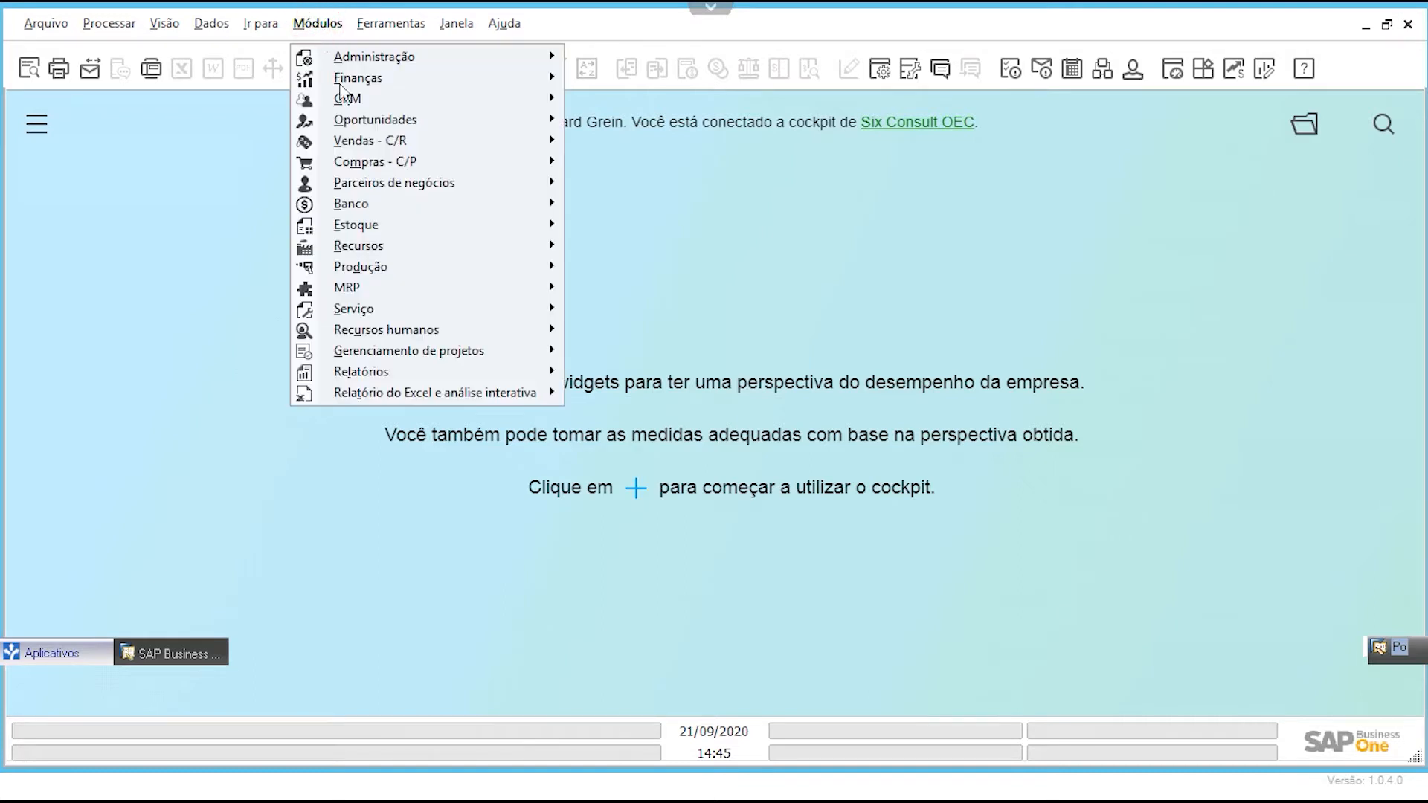
{"action": "mouse_move", "coordinate": [348, 101]}
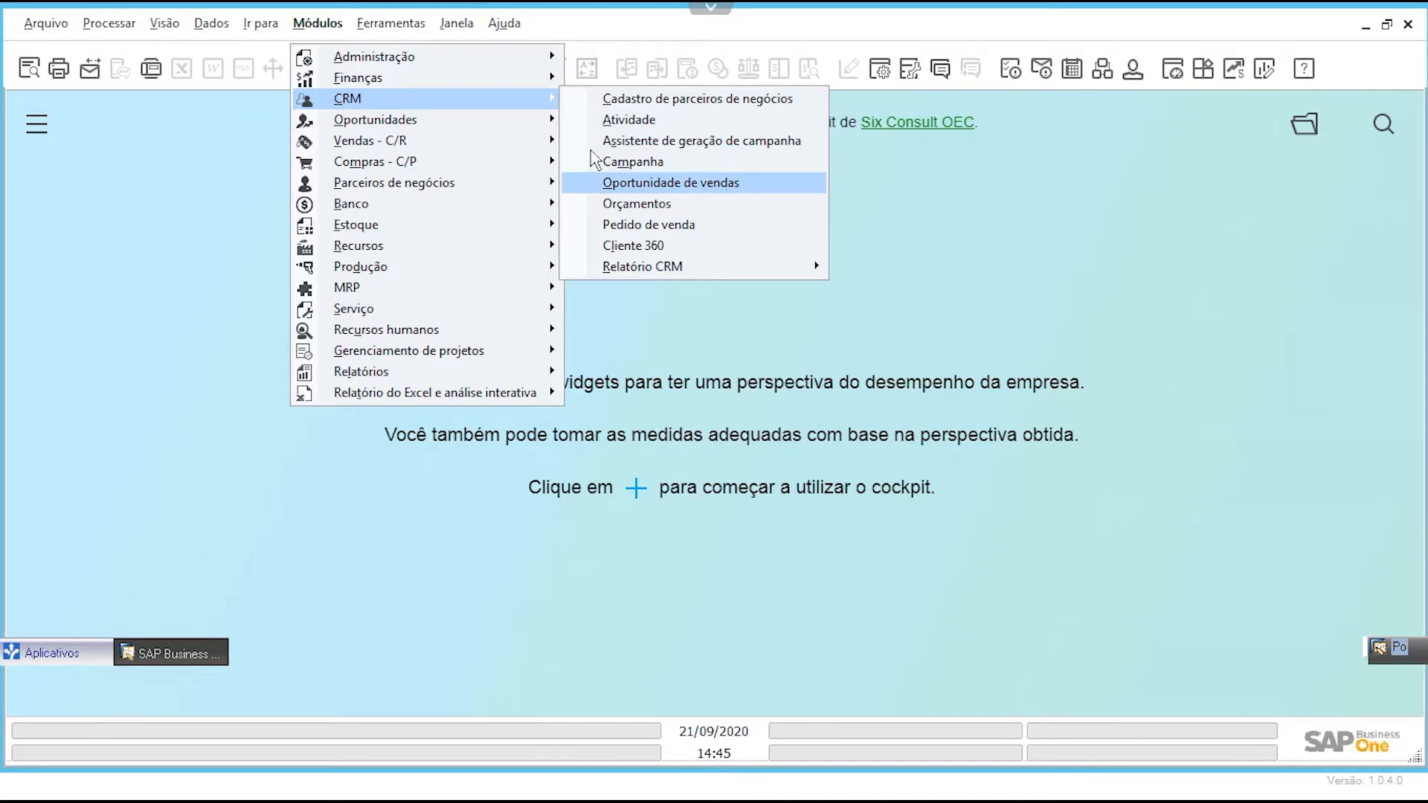
{"action": "mouse_move", "coordinate": [467, 125]}
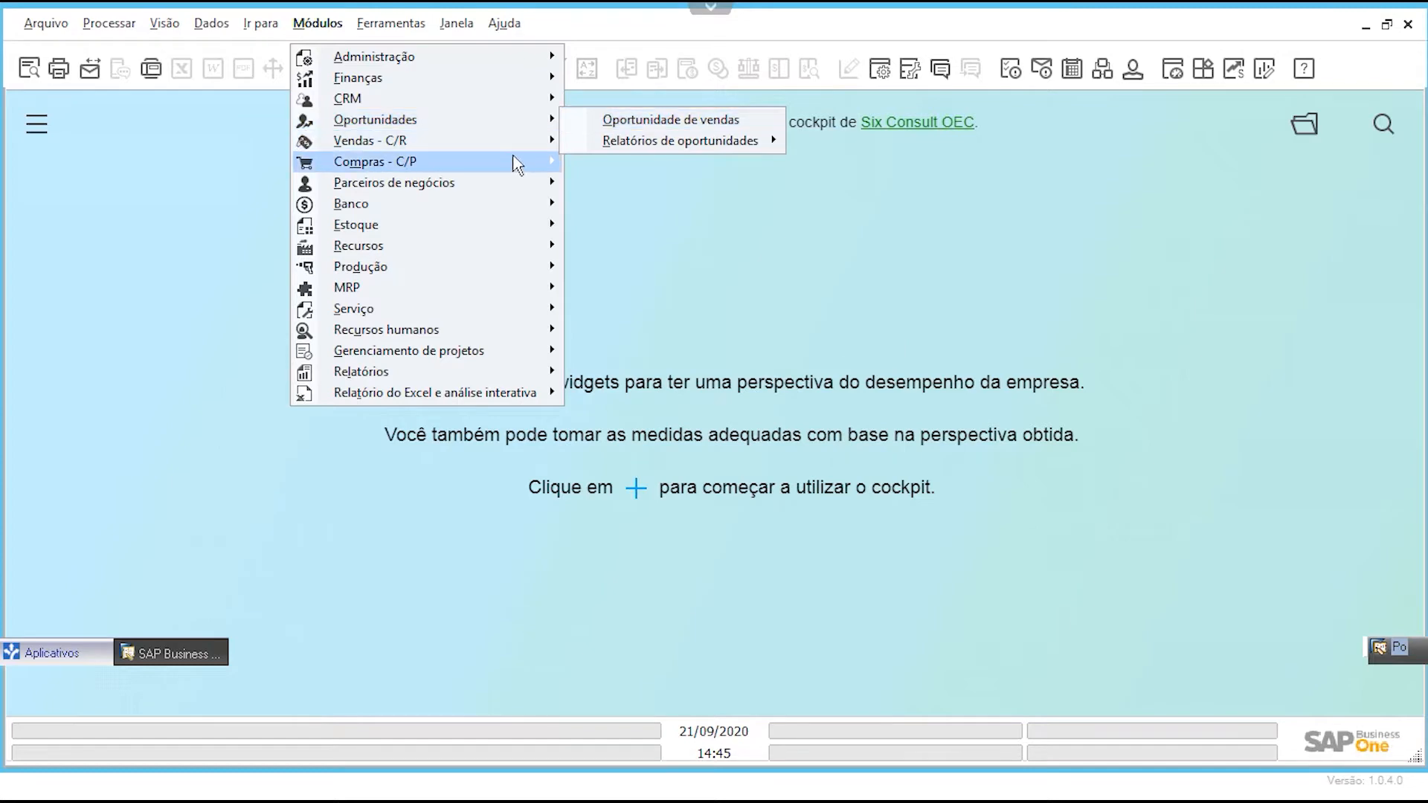
{"action": "mouse_move", "coordinate": [510, 152]}
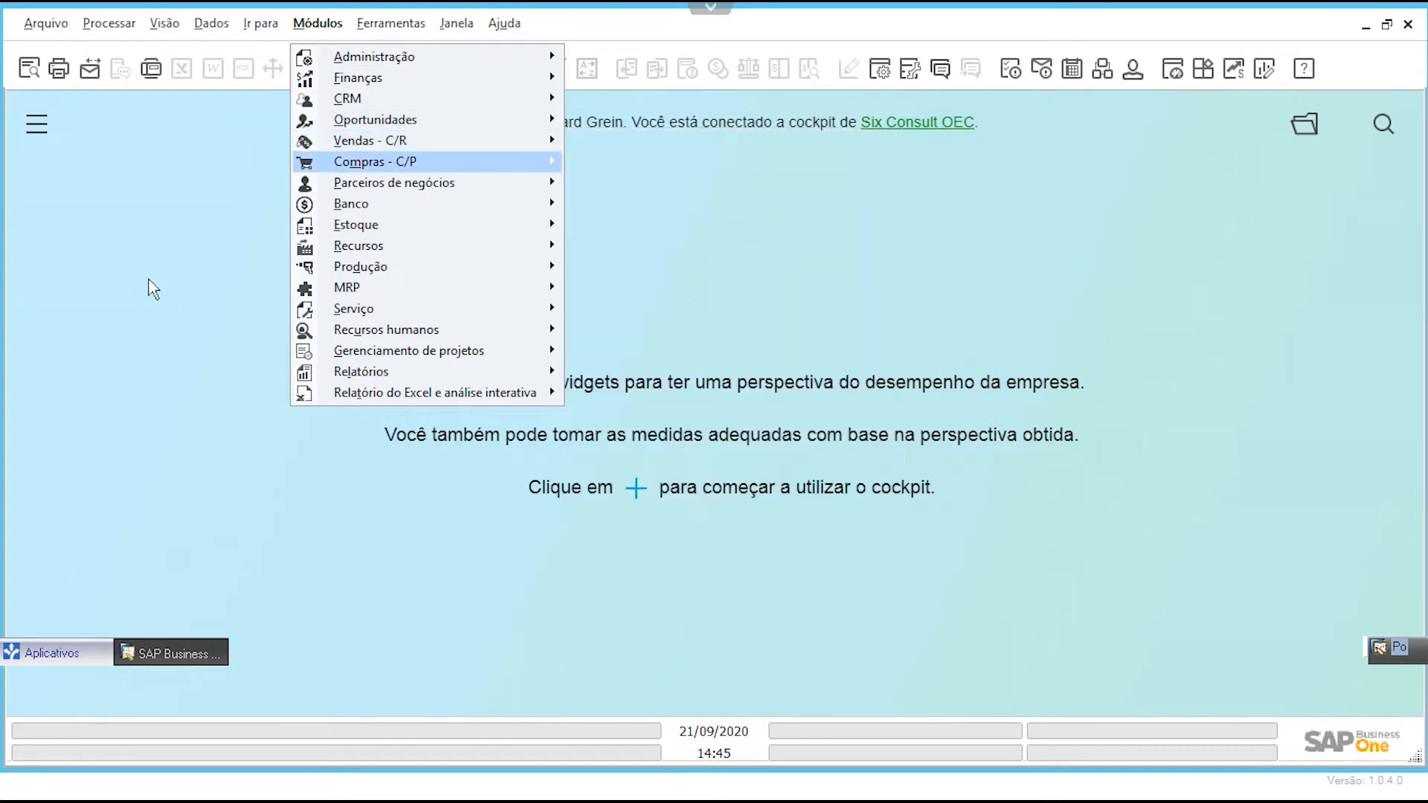
{"action": "left_click", "coordinate": [148, 280]}
Step: Show the side menu again and search its entries for OPORTUNIDADE
{"action": "left_click", "coordinate": [43, 133]}
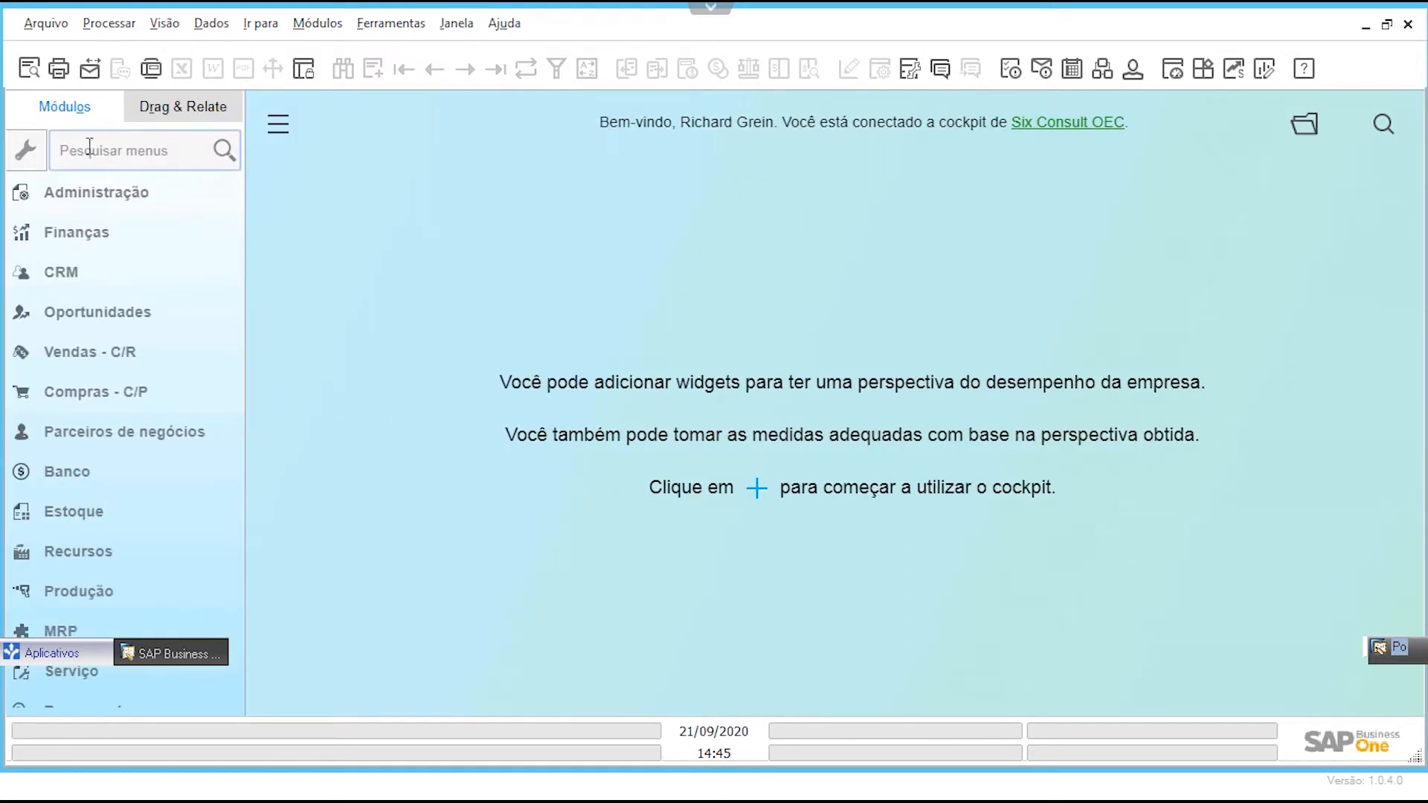
{"action": "left_click", "coordinate": [100, 153]}
{"action": "type", "text": "OPORTUNID"}
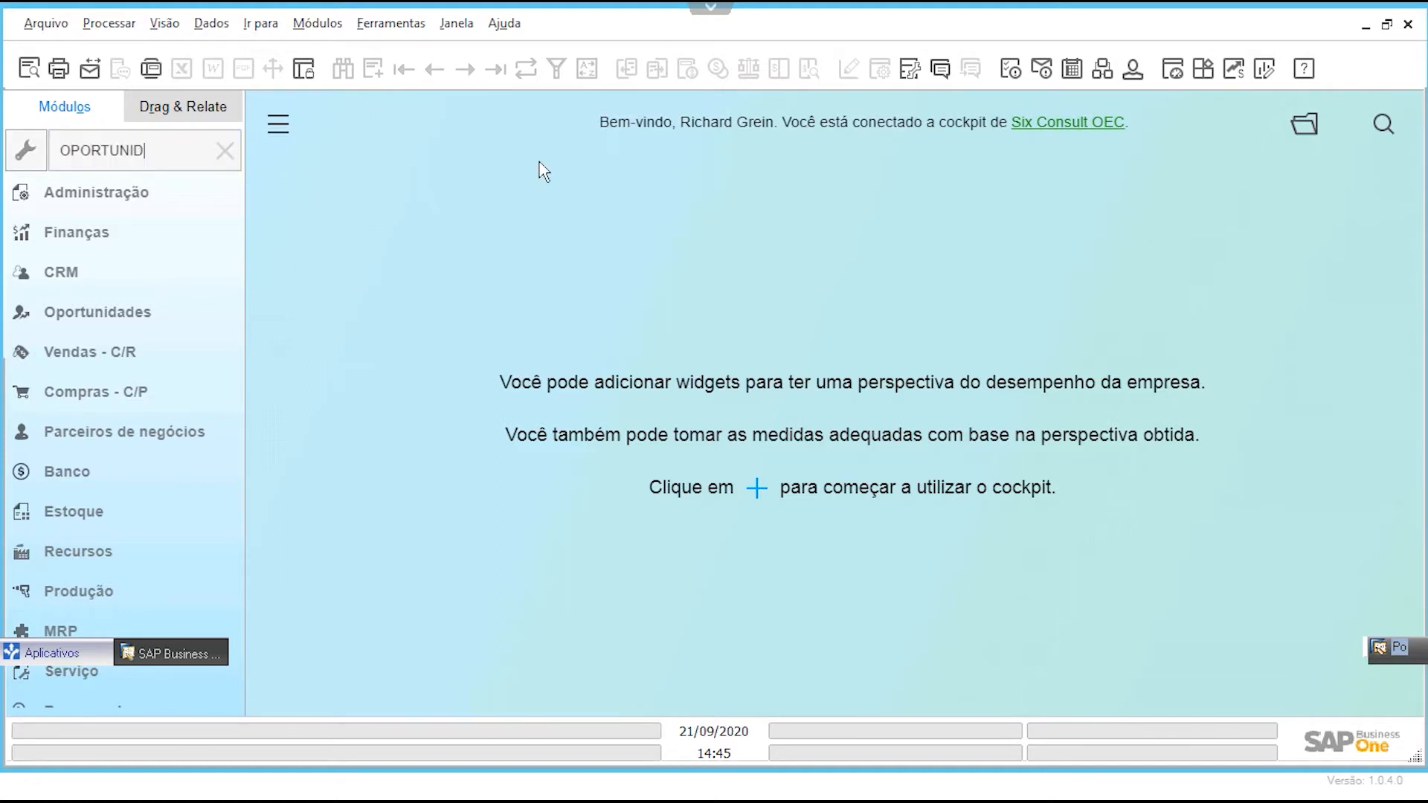
{"action": "type", "text": "ADE"}
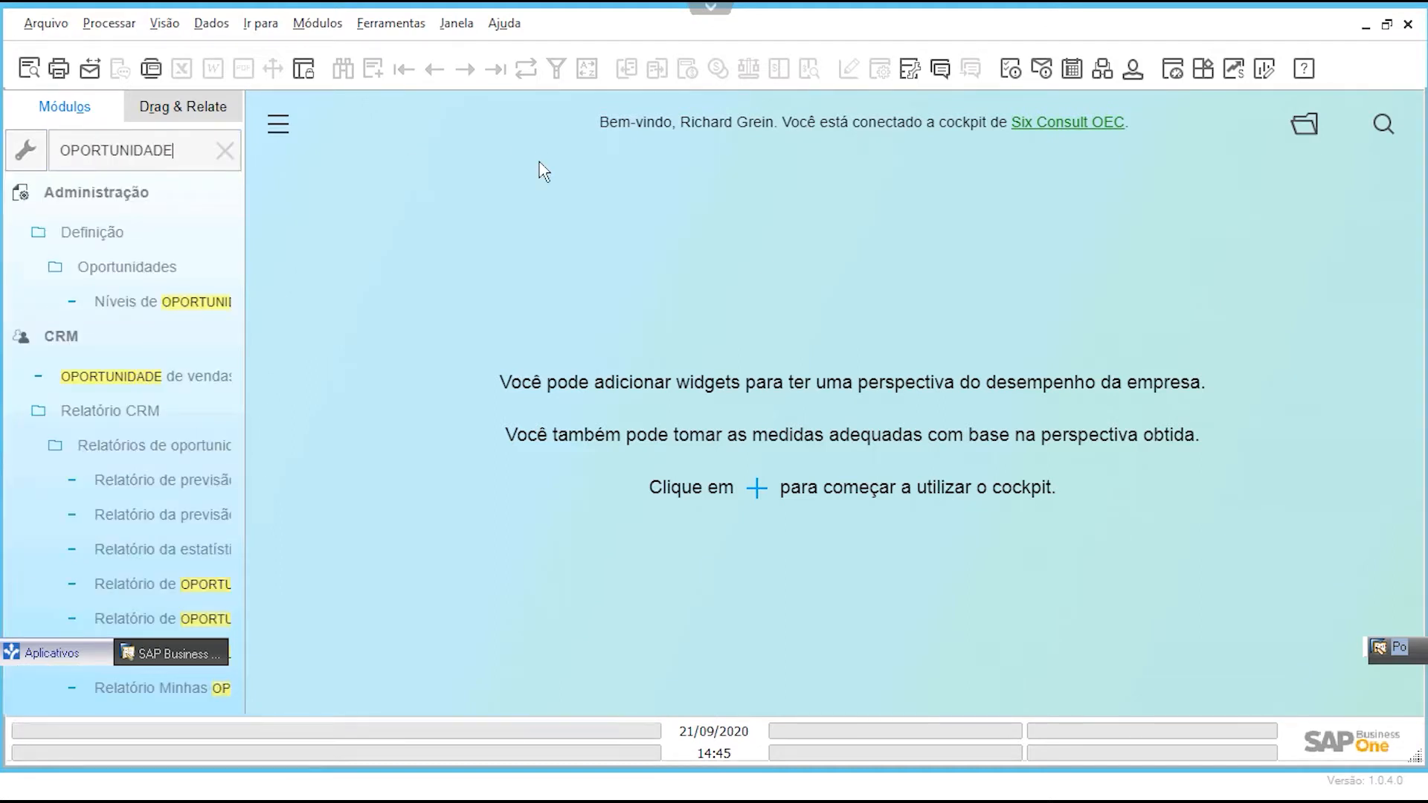
Step: Look through the search results for OPORTUNIDADE and open the CRM sales opportunity form (Oportunidade de vendas)
{"action": "scroll", "coordinate": [174, 420], "scroll_direction": "down", "scroll_amount": 5}
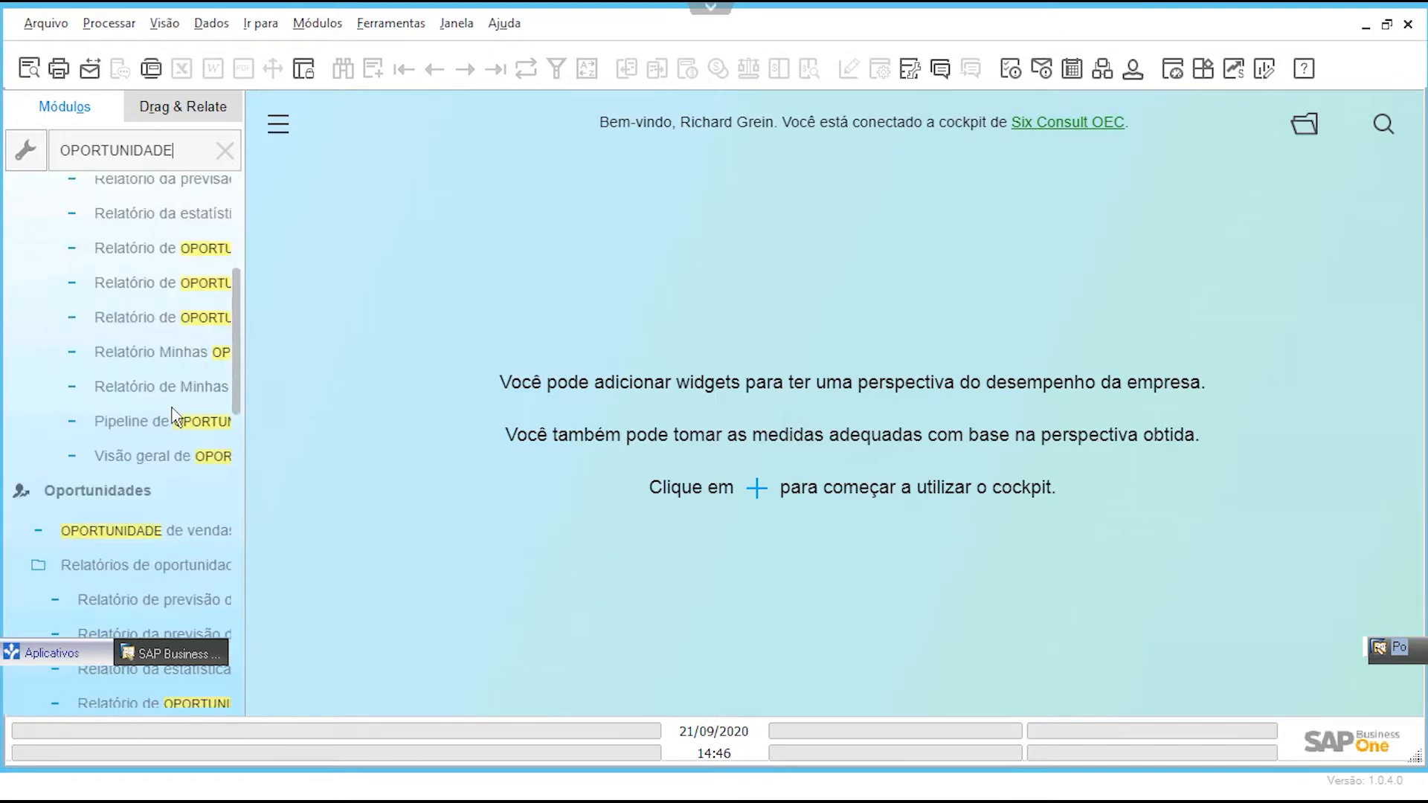
{"action": "scroll", "coordinate": [174, 430], "scroll_direction": "down", "scroll_amount": 3}
{"action": "scroll", "coordinate": [195, 387], "scroll_direction": "up", "scroll_amount": 15}
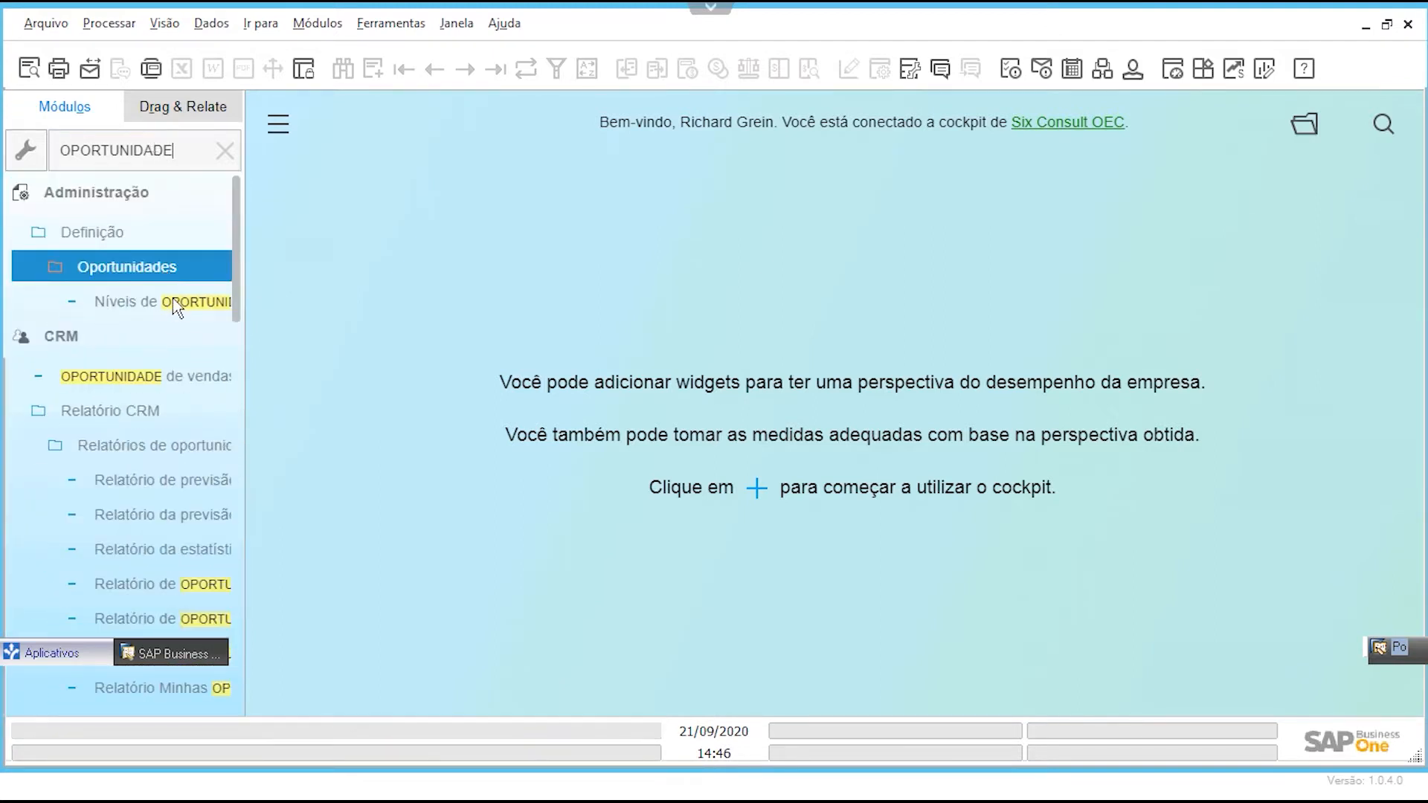
{"action": "left_click", "coordinate": [151, 382]}
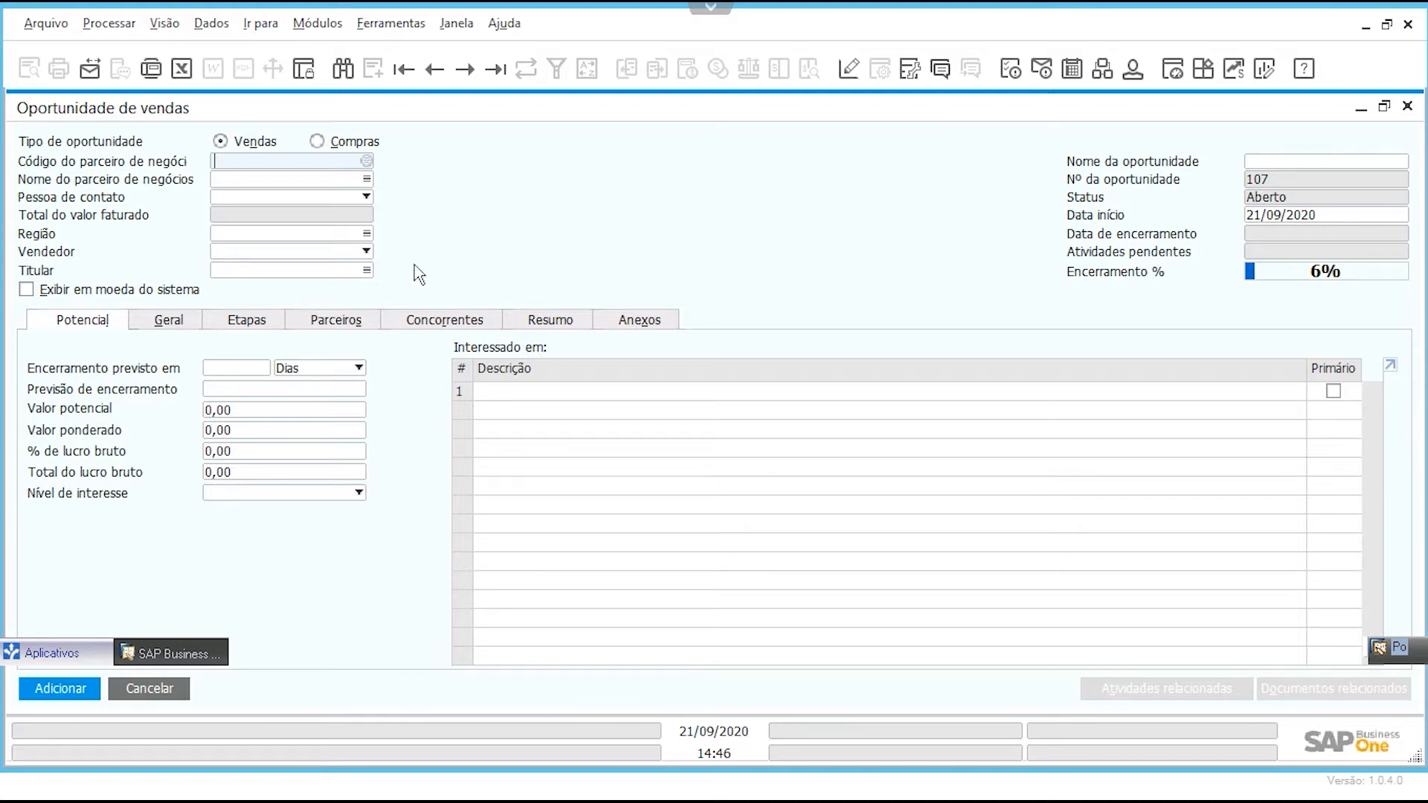
Step: Look through the business partner list for the Nome do parceiro de negócios field twice, cancelling it each time
{"action": "left_click", "coordinate": [349, 177]}
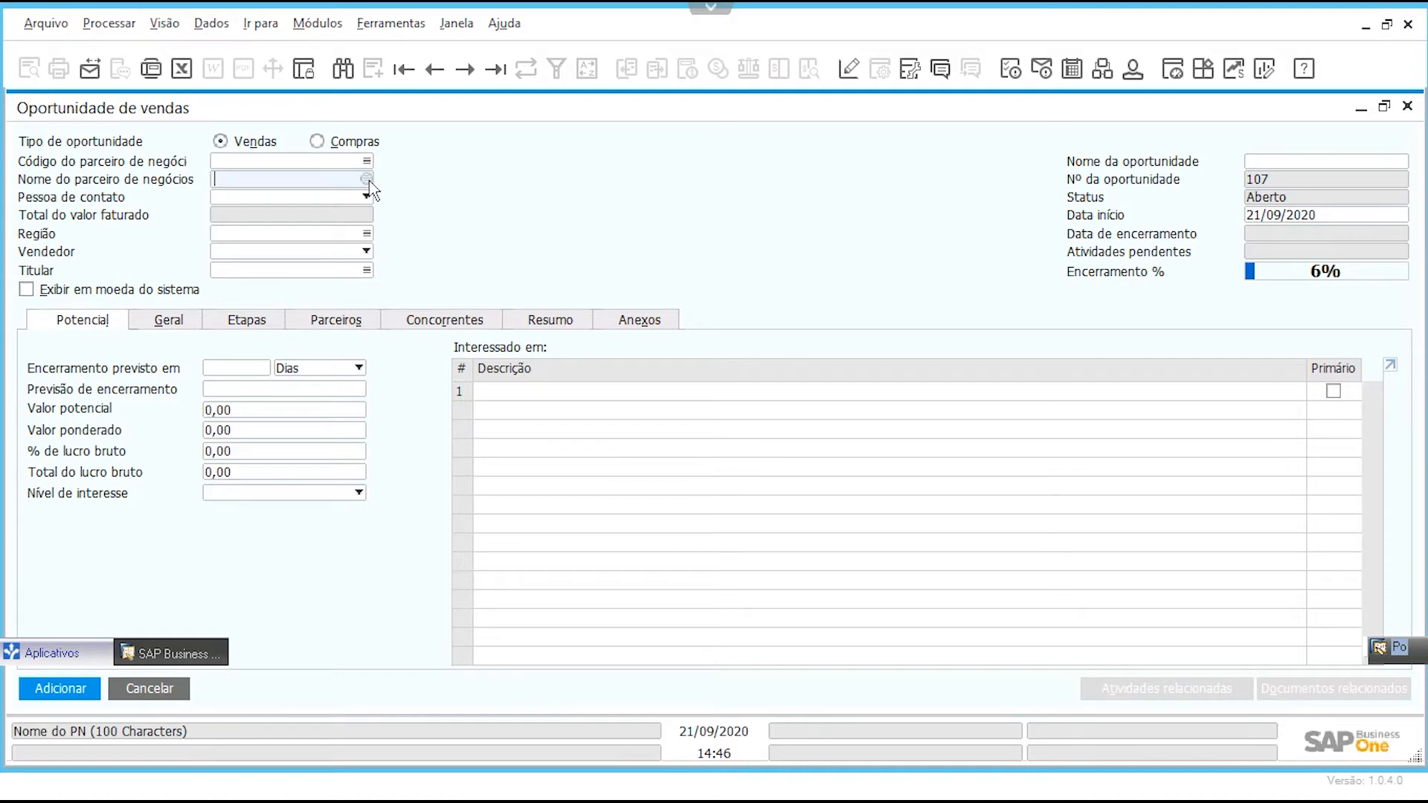
{"action": "left_click", "coordinate": [366, 179]}
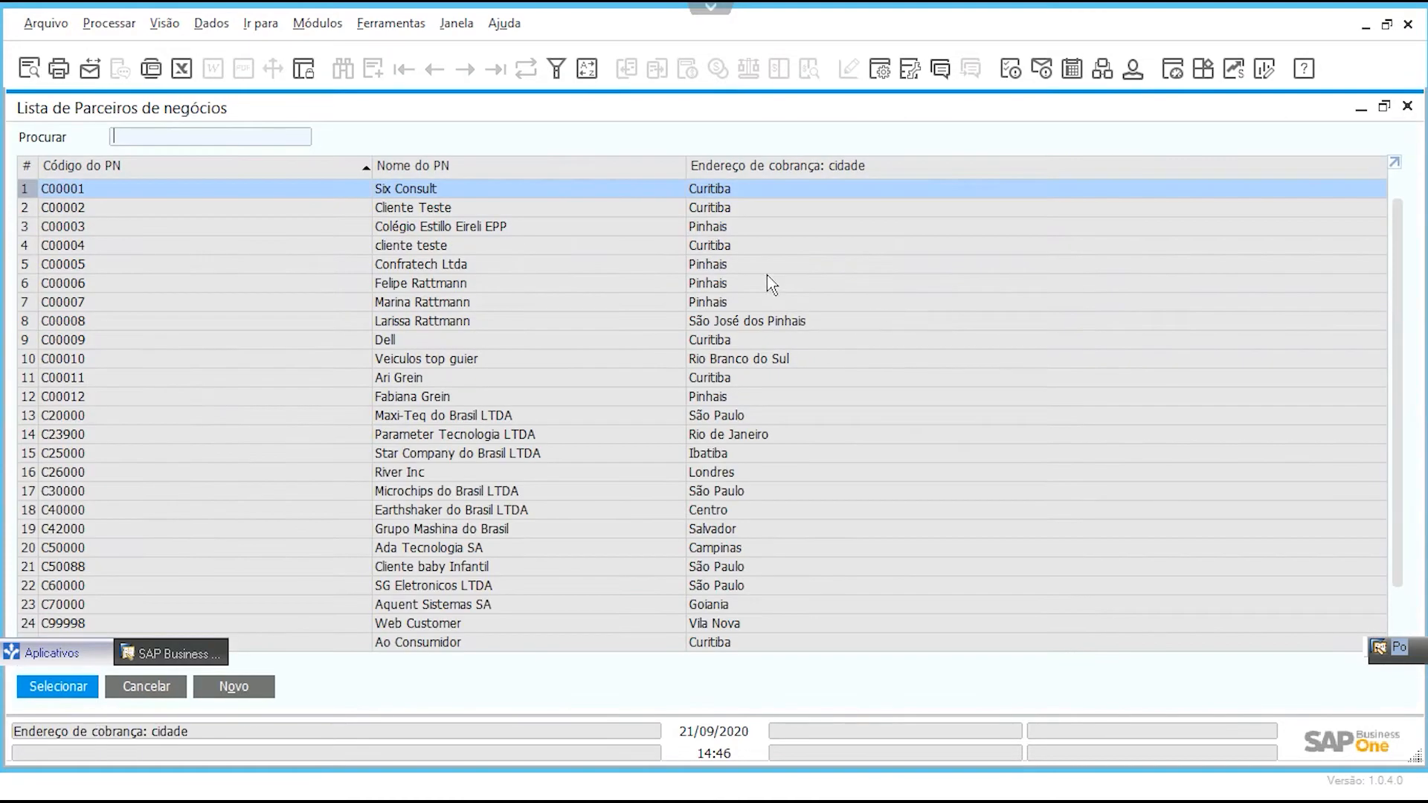
{"action": "scroll", "coordinate": [758, 301], "scroll_direction": "down", "scroll_amount": 1}
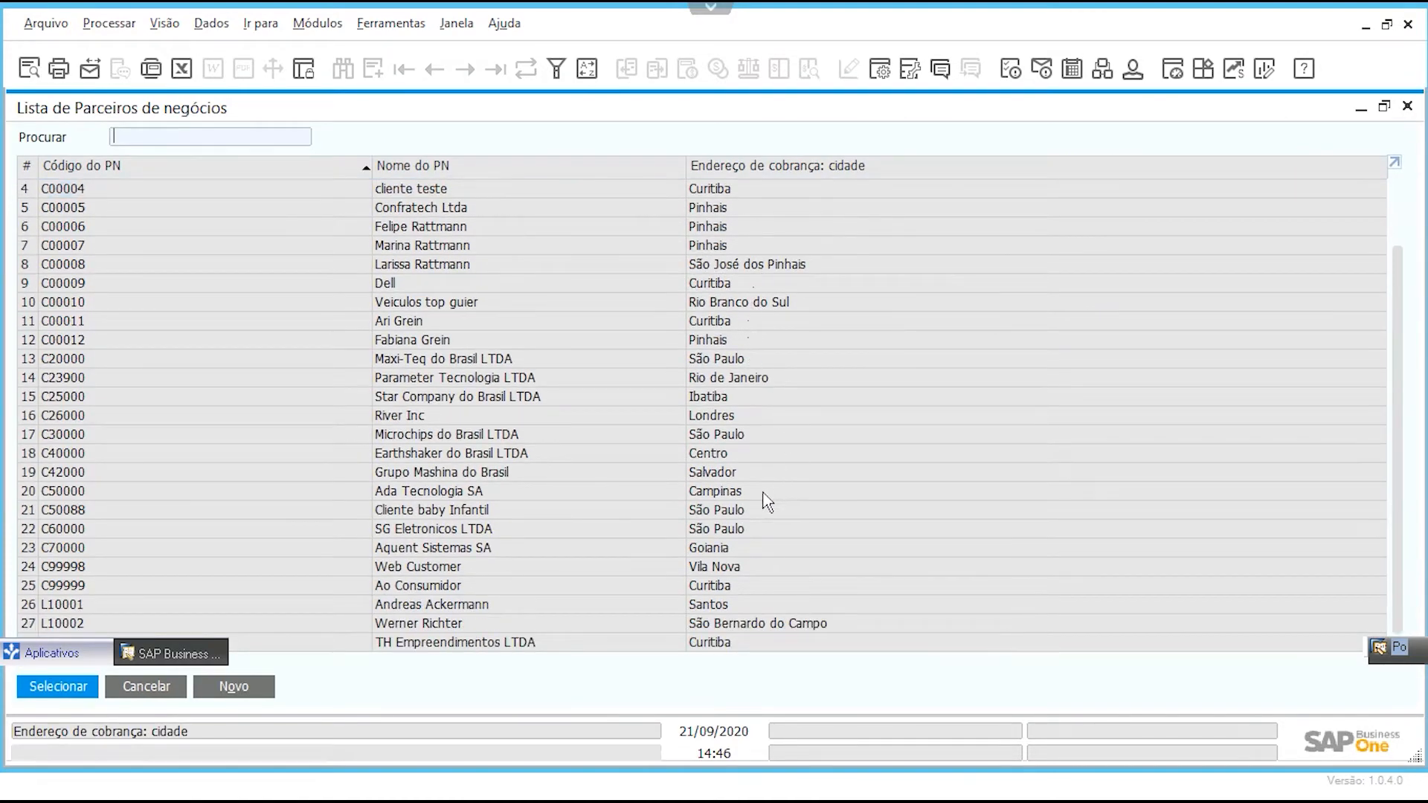
{"action": "scroll", "coordinate": [487, 599], "scroll_direction": "up", "scroll_amount": 1}
{"action": "scroll", "coordinate": [550, 477], "scroll_direction": "down", "scroll_amount": 1}
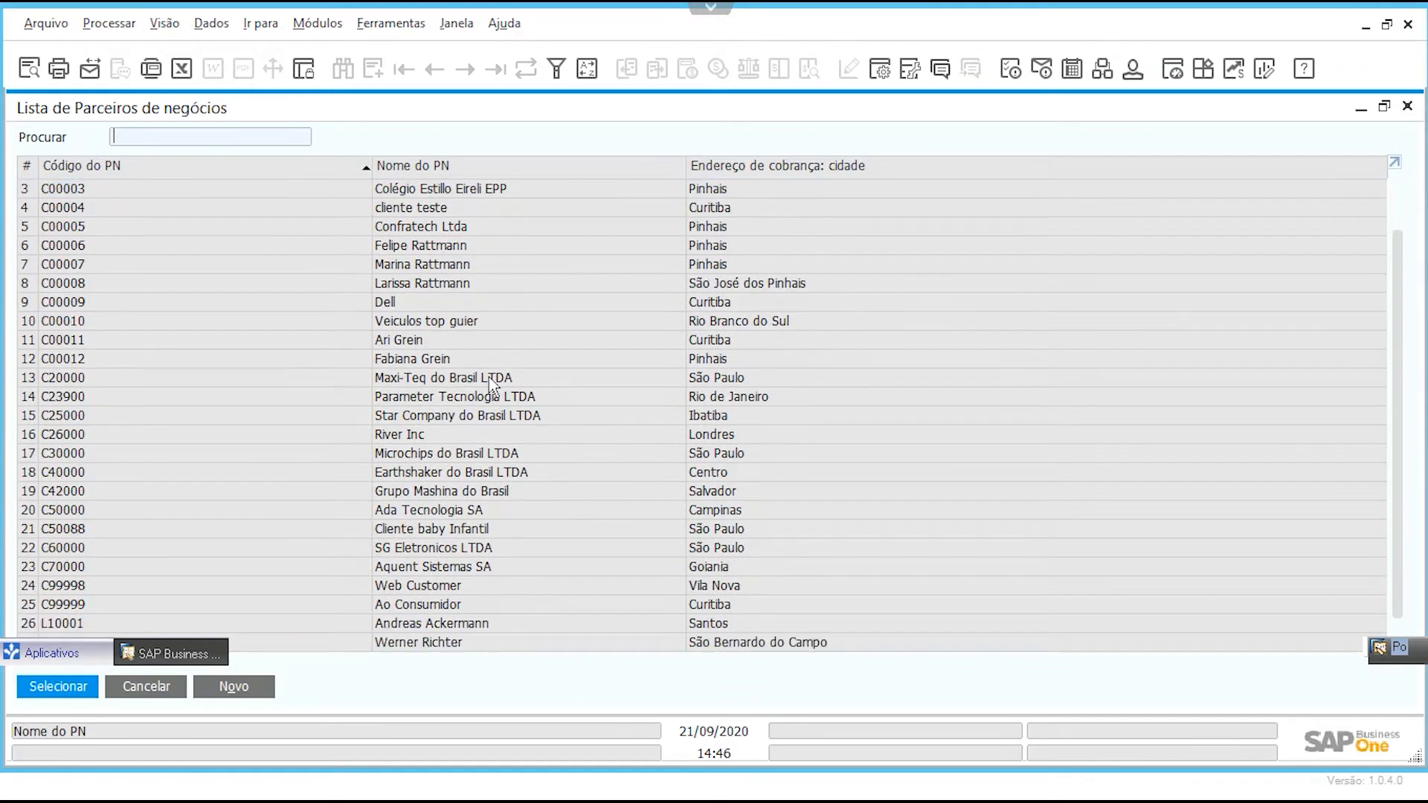
{"action": "left_click", "coordinate": [156, 689]}
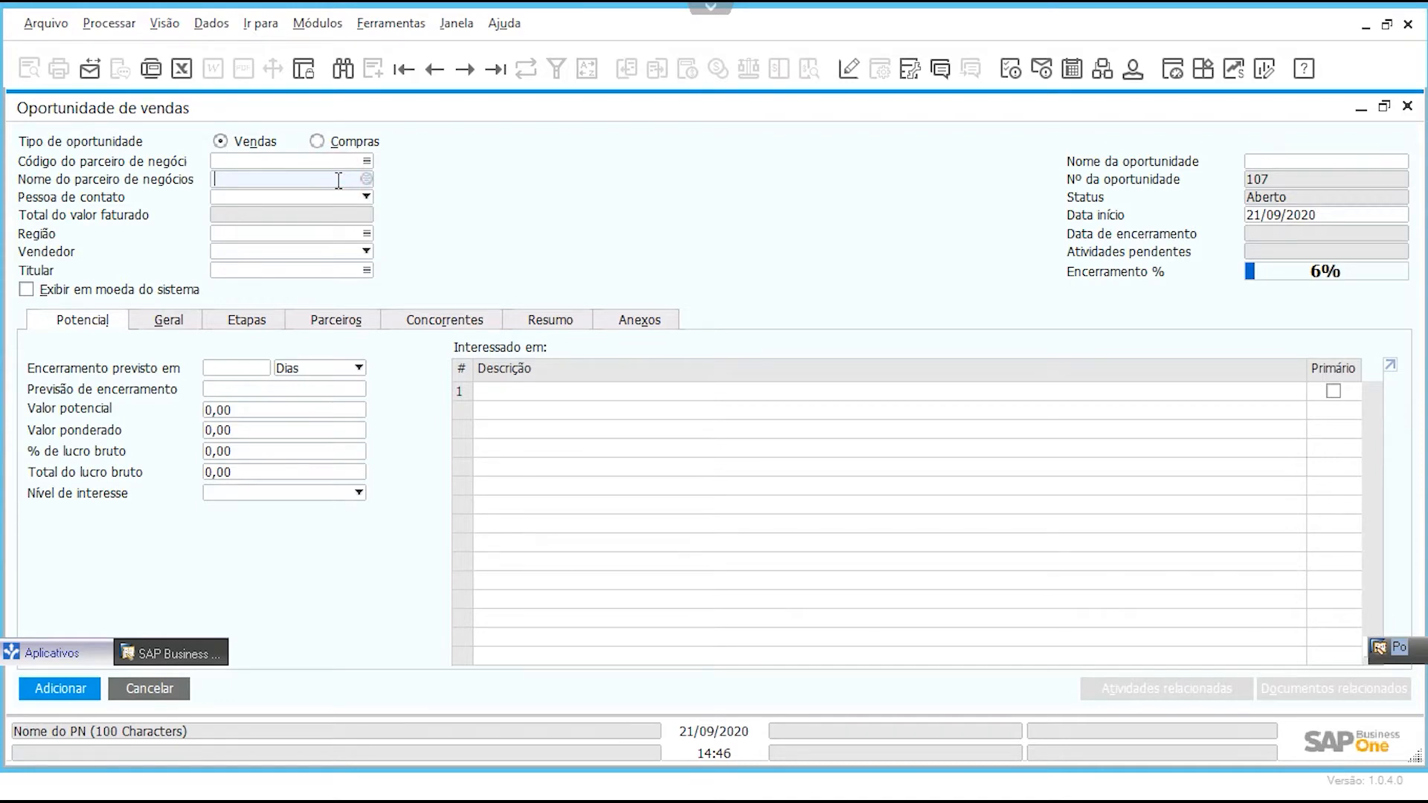
{"action": "left_click", "coordinate": [362, 180]}
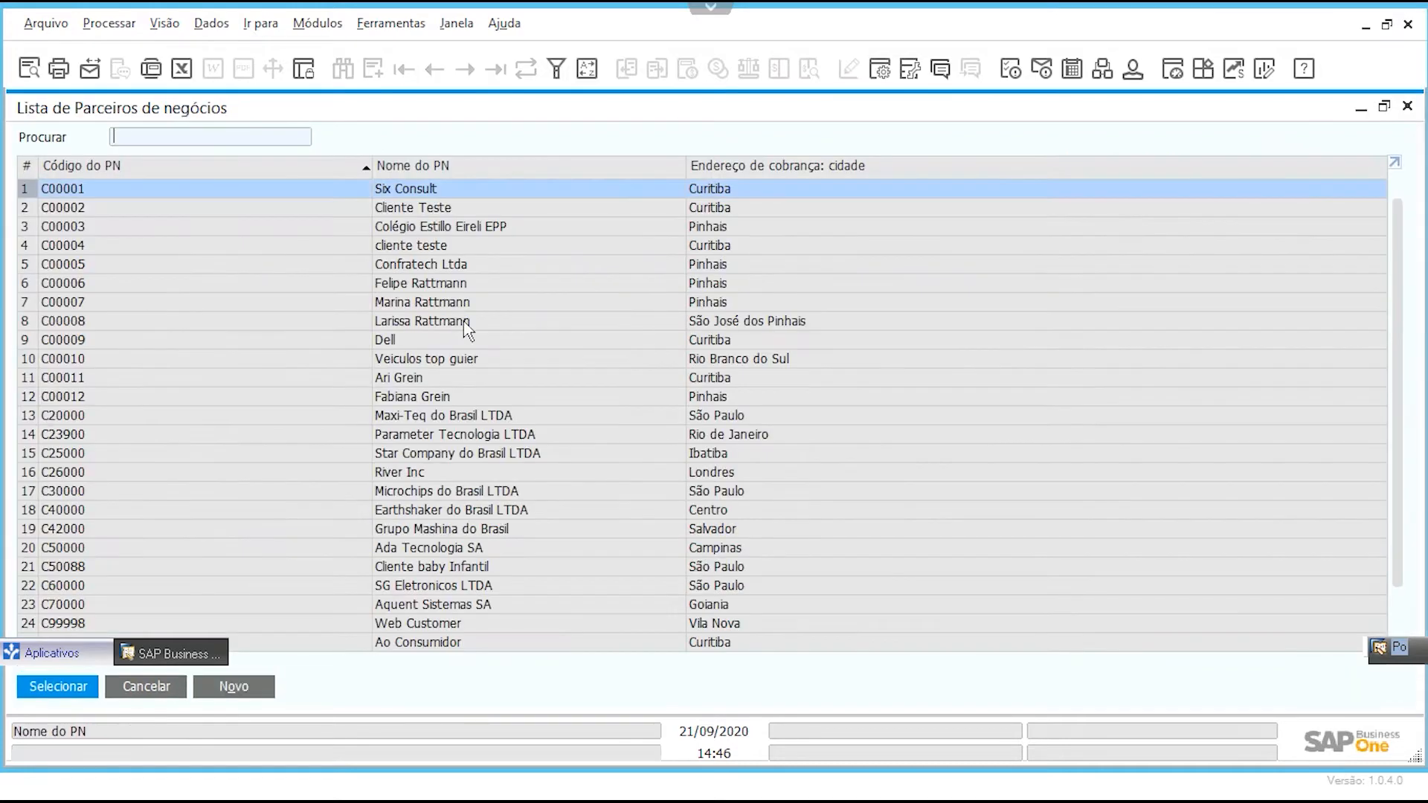
{"action": "scroll", "coordinate": [473, 351], "scroll_direction": "down", "scroll_amount": 1}
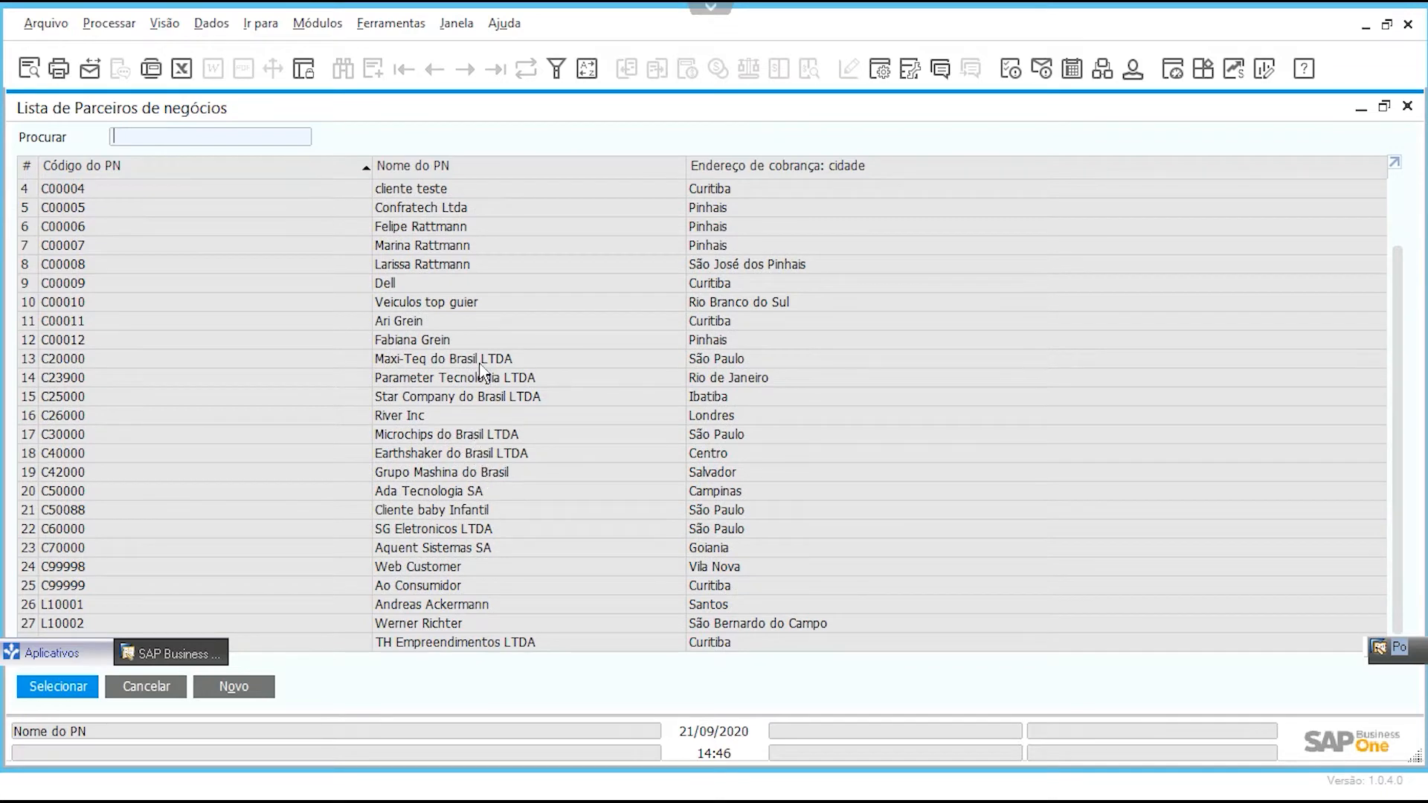
{"action": "left_click", "coordinate": [146, 686]}
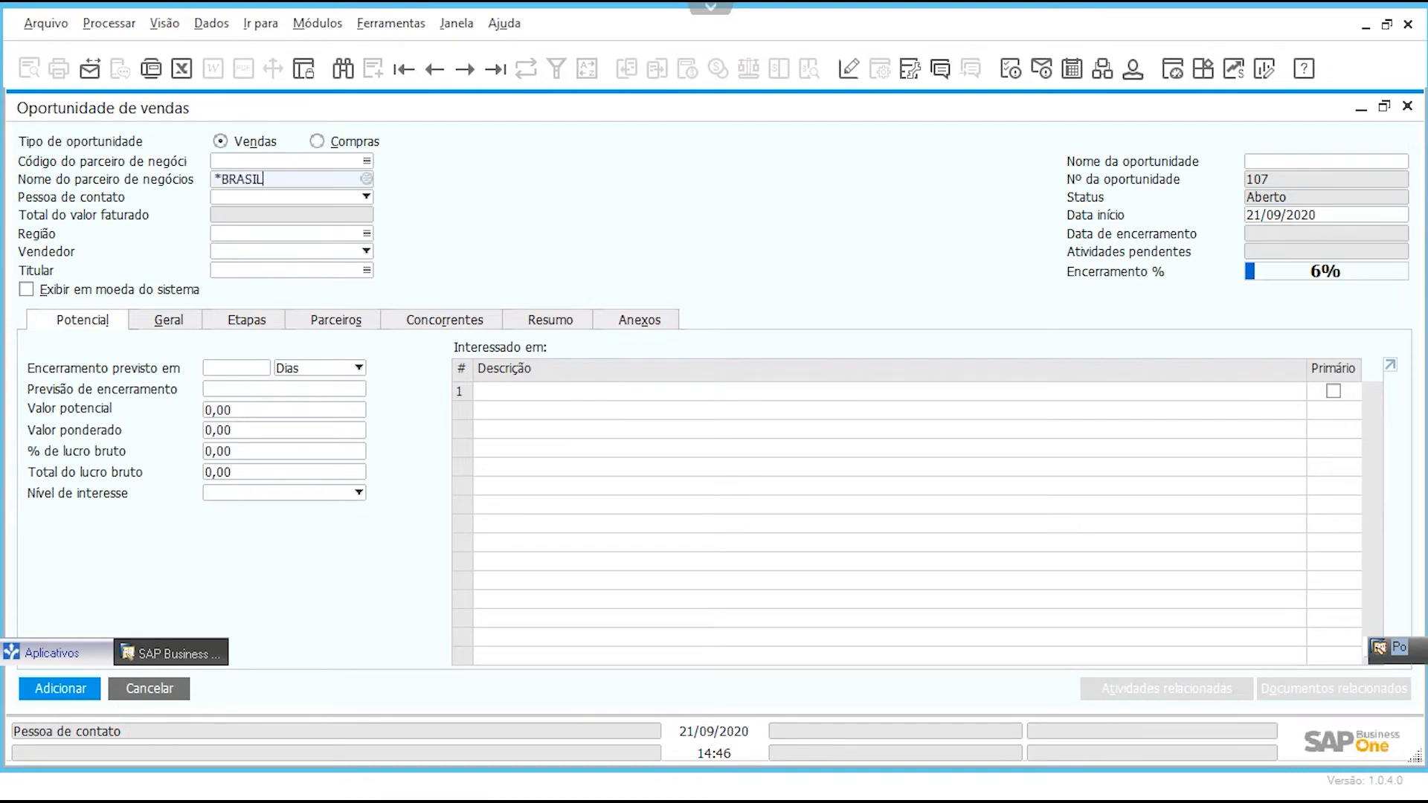
Step: Search for business partners whose name matches *BRASIL, cancel the resulting list and clear the partner name
{"action": "key", "text": "Tab"}
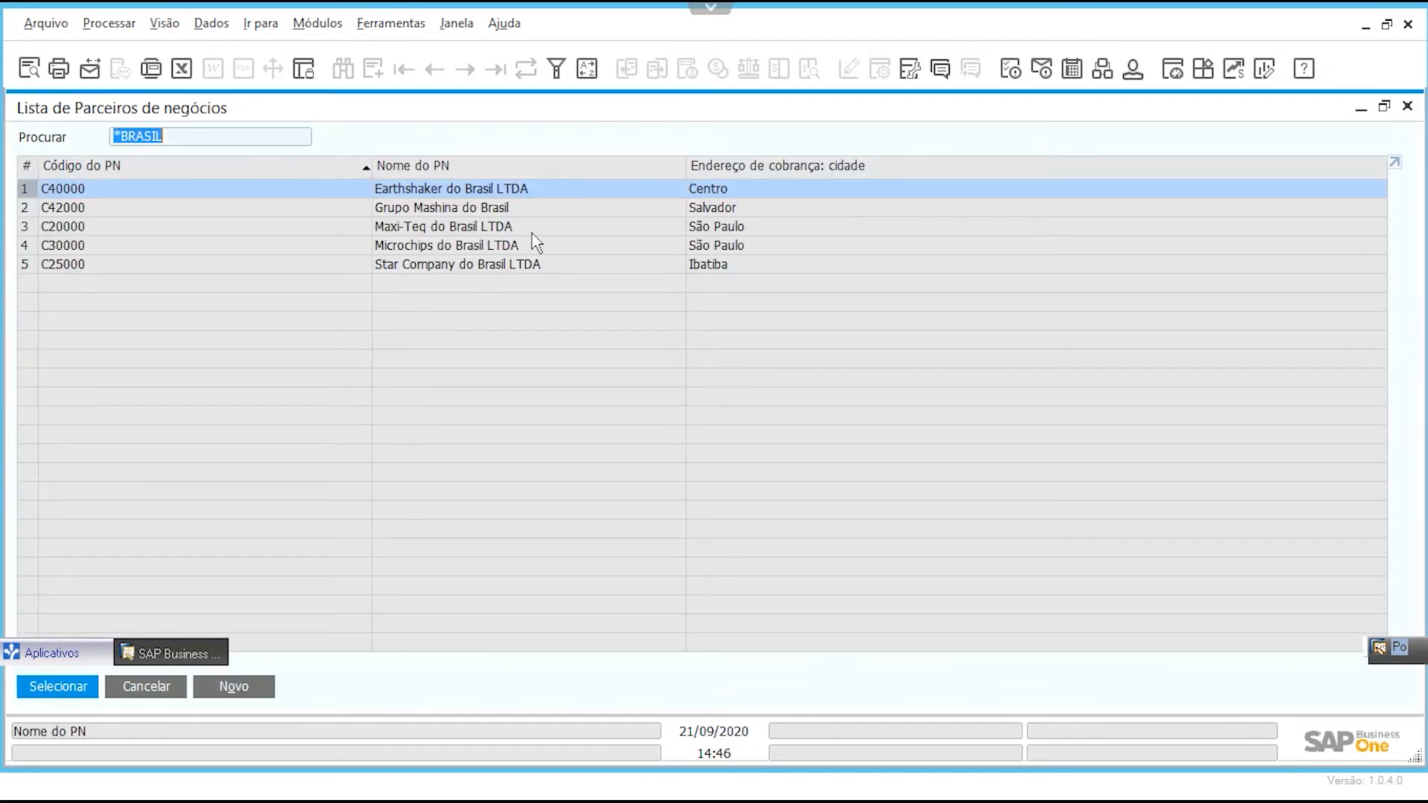
{"action": "left_click", "coordinate": [174, 692]}
{"action": "key", "text": "BackSpace"}
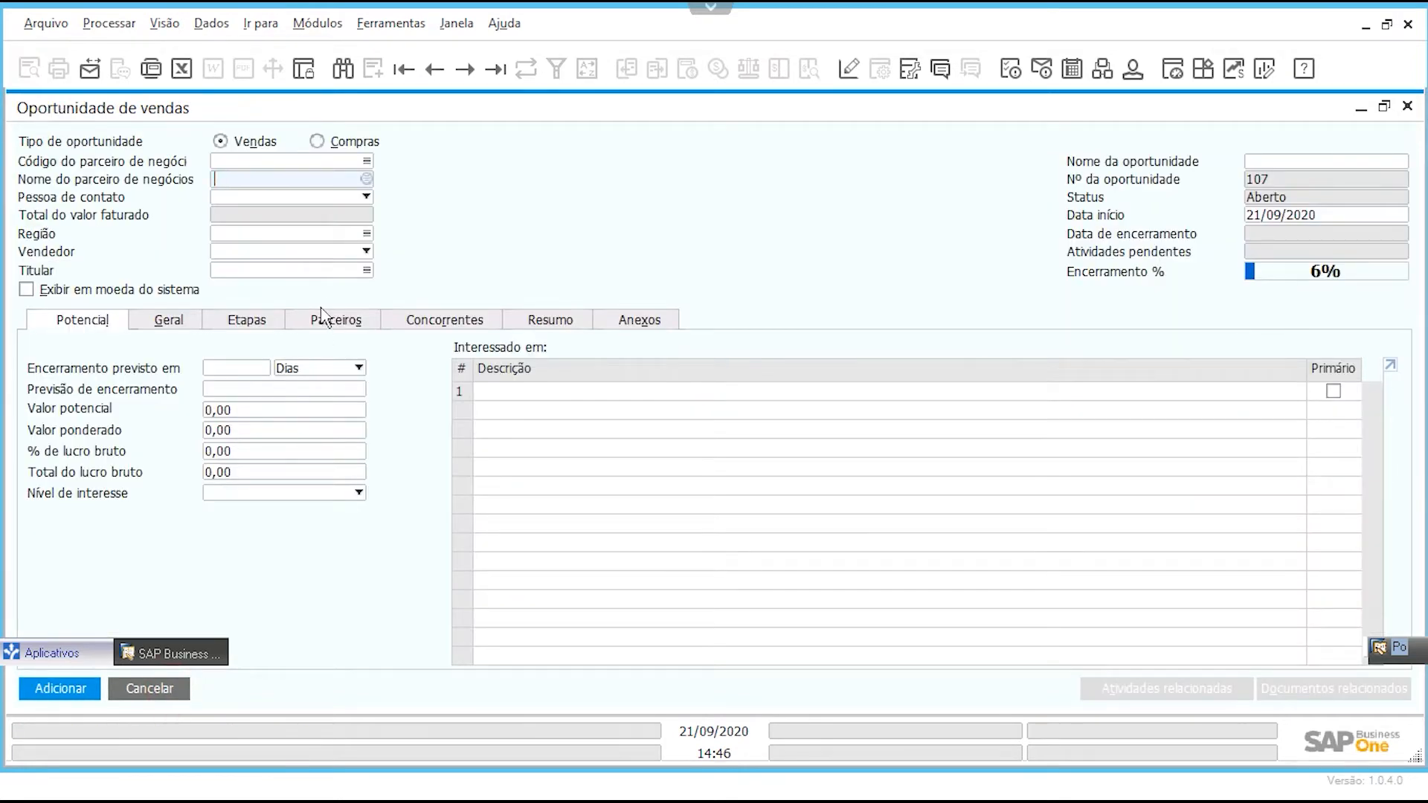
Step: Choose Maxi-Teq do Brasil LTDA from the full partner list as the opportunity's business partner
{"action": "left_click", "coordinate": [366, 178]}
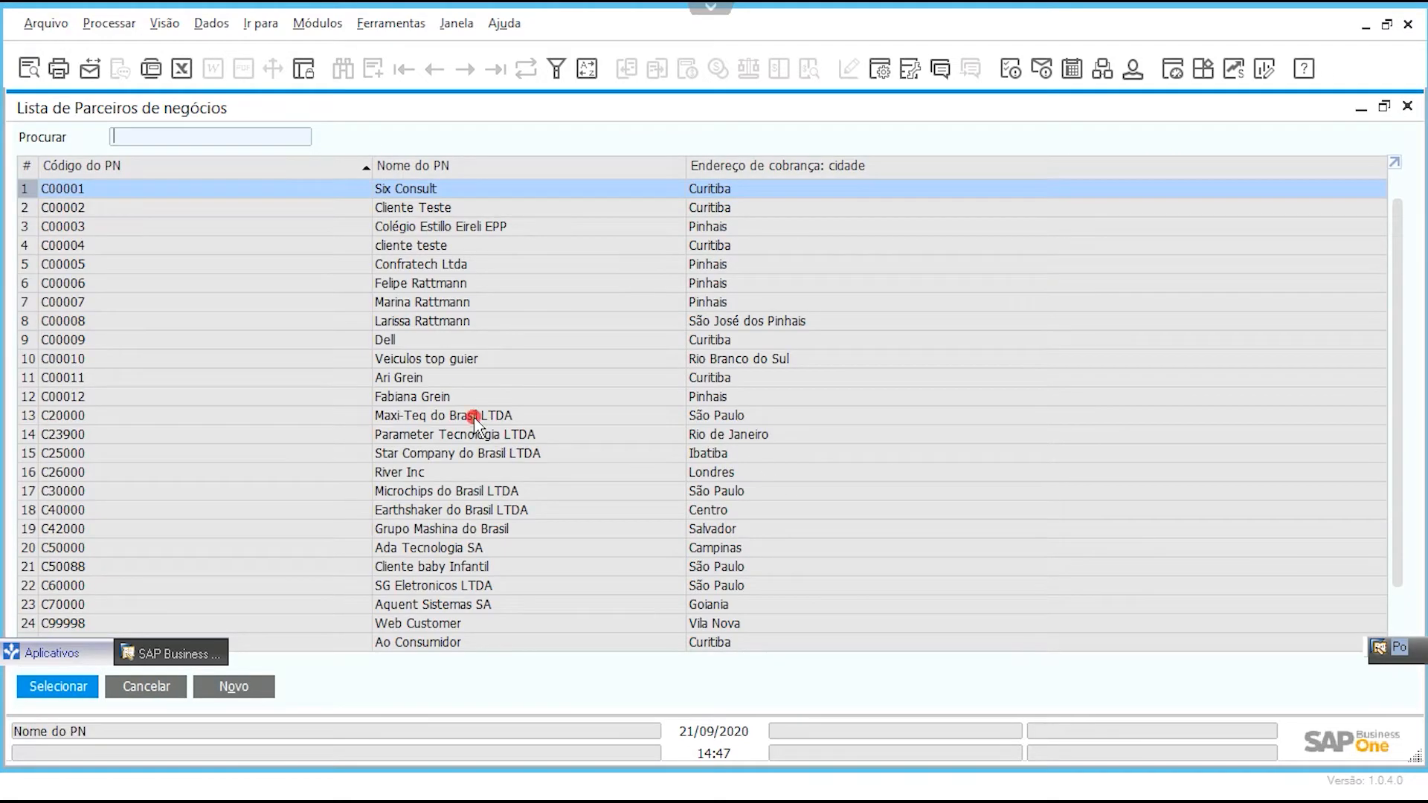
{"action": "left_click", "coordinate": [475, 415]}
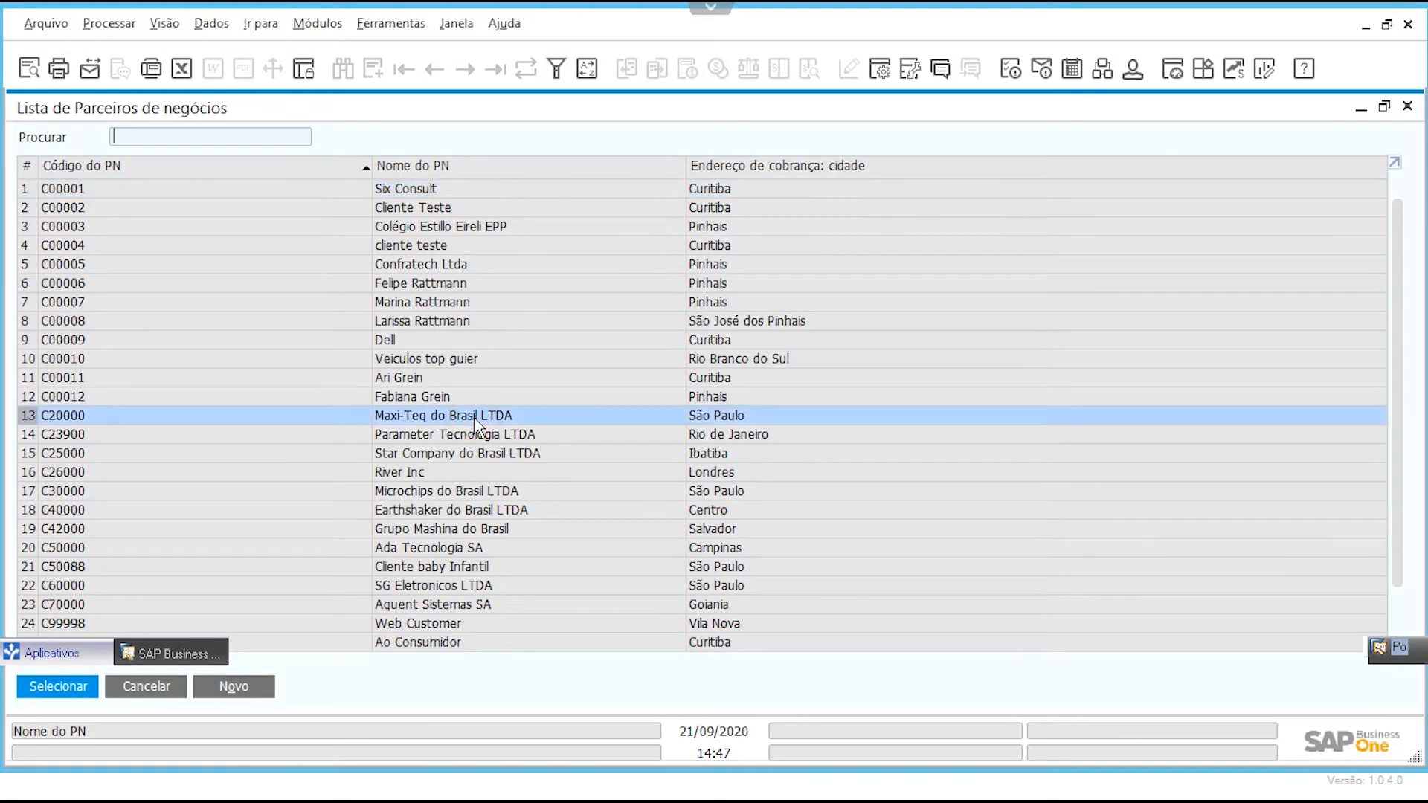
{"action": "left_click", "coordinate": [75, 685]}
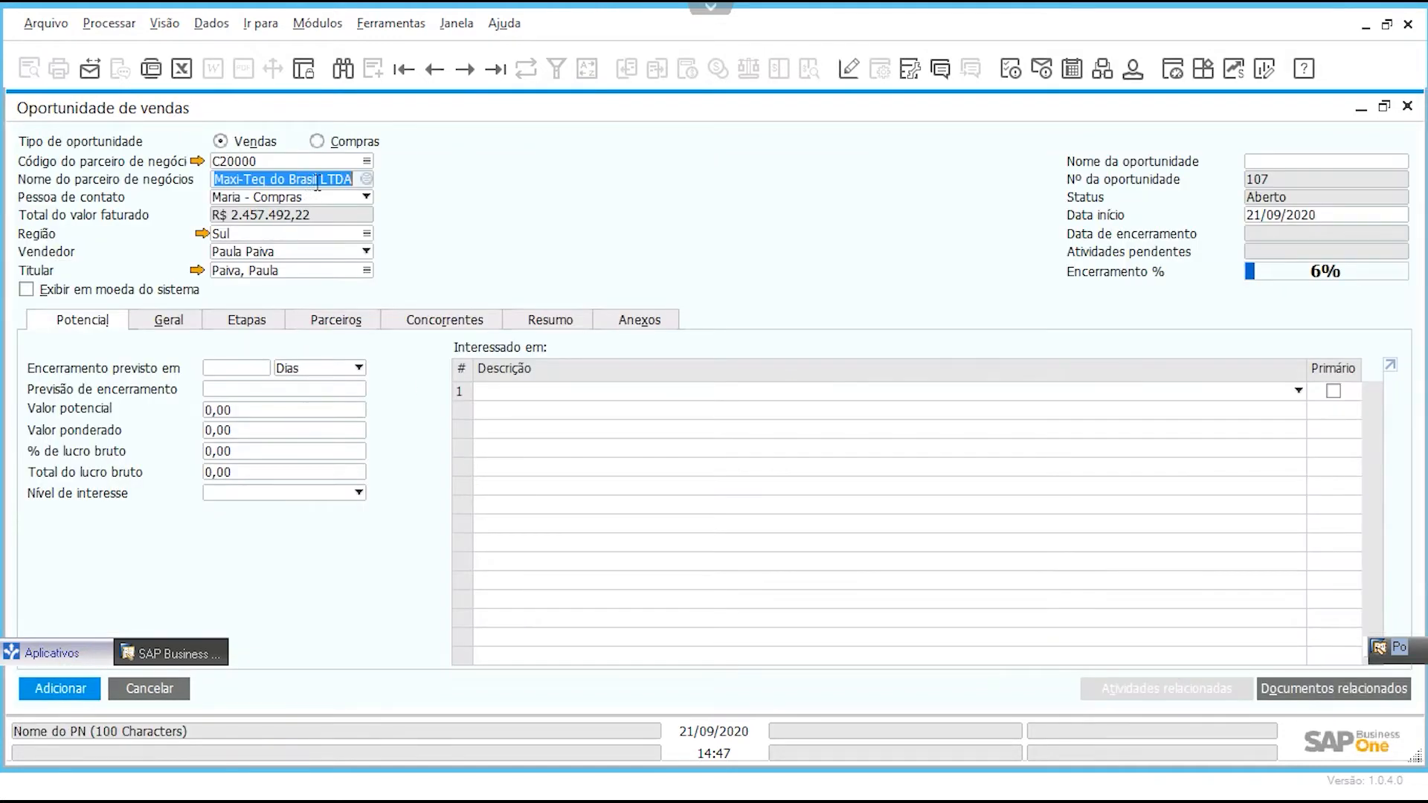
Step: Open a new business partner record from the partner list and go through its Nome, Telefone 1 and DDD fields
{"action": "left_click", "coordinate": [356, 179]}
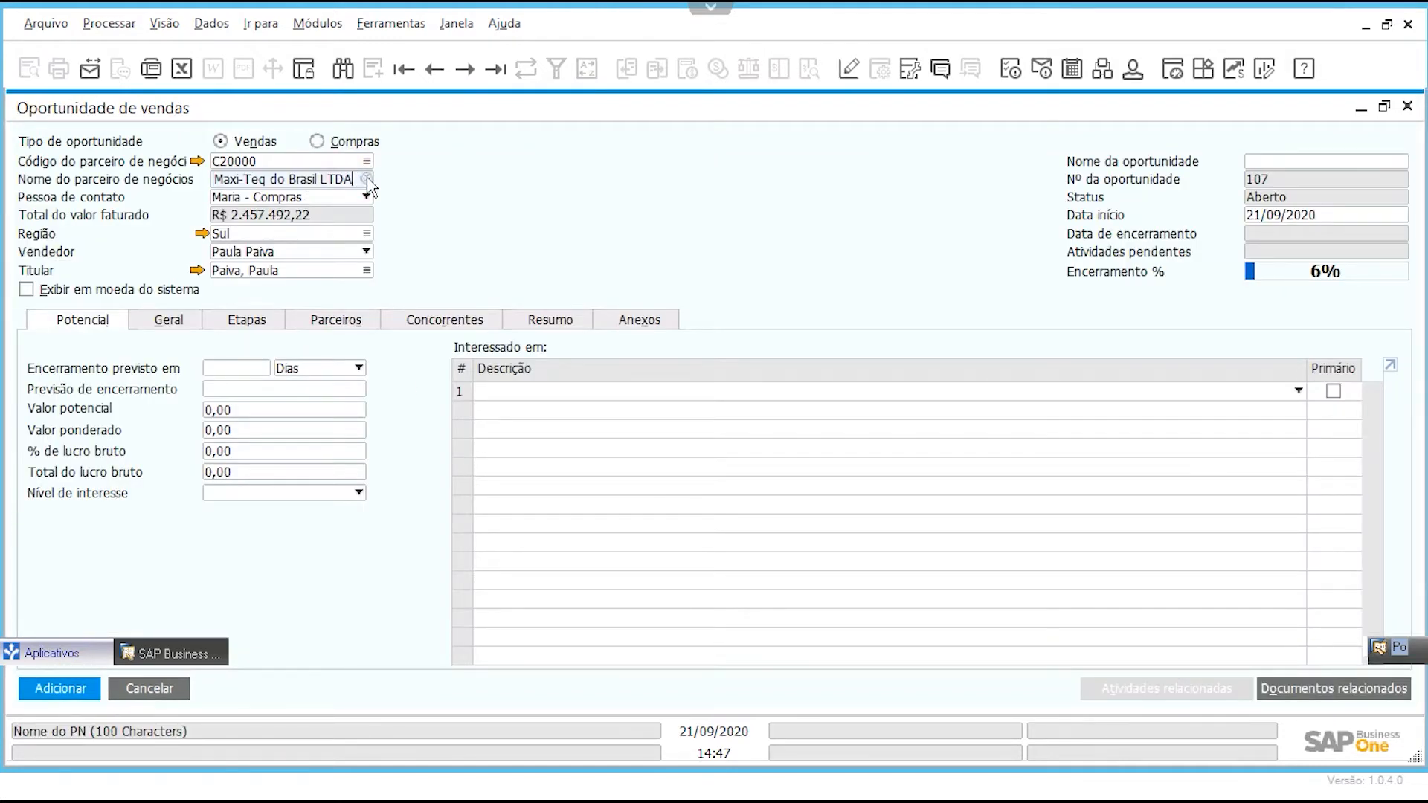
{"action": "left_click", "coordinate": [367, 181]}
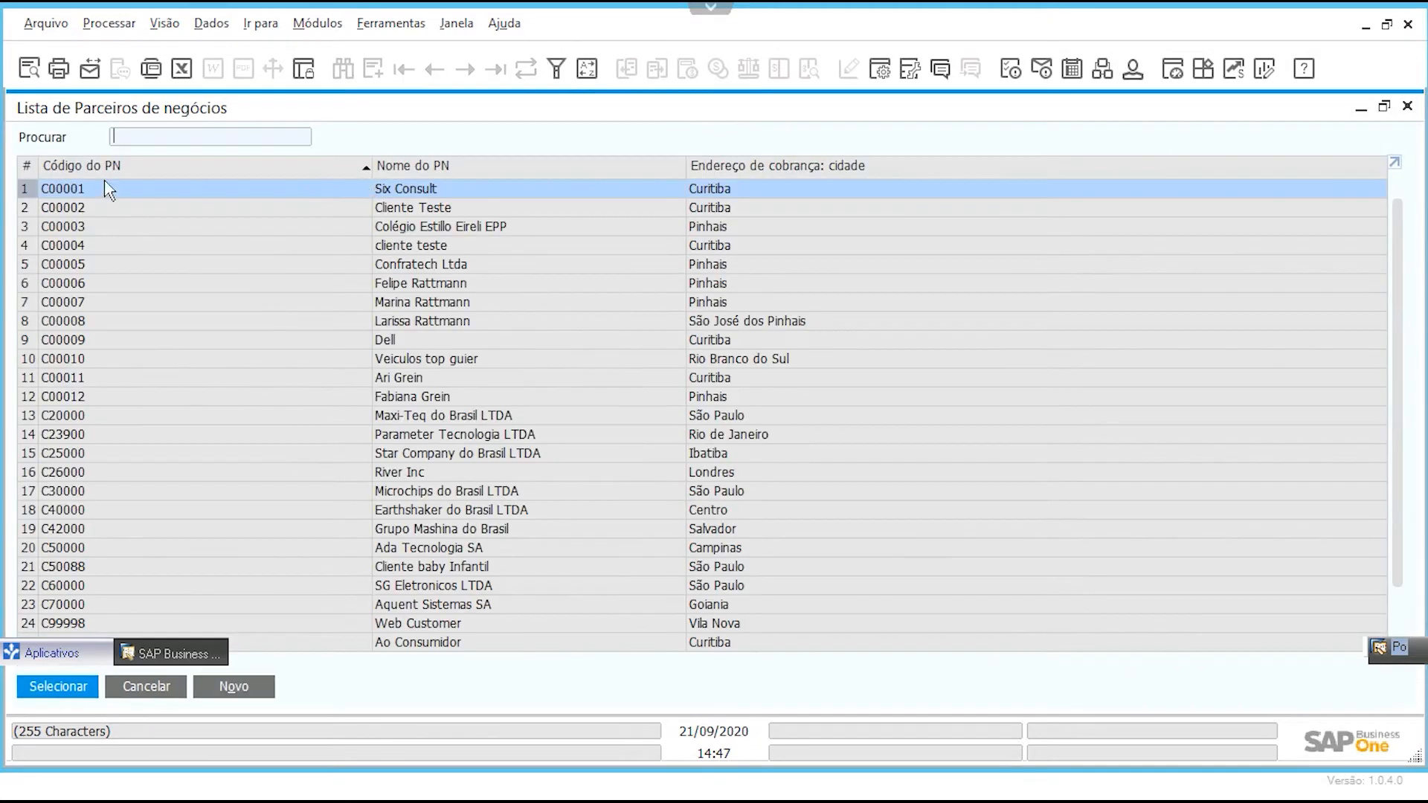
{"action": "left_click", "coordinate": [247, 689]}
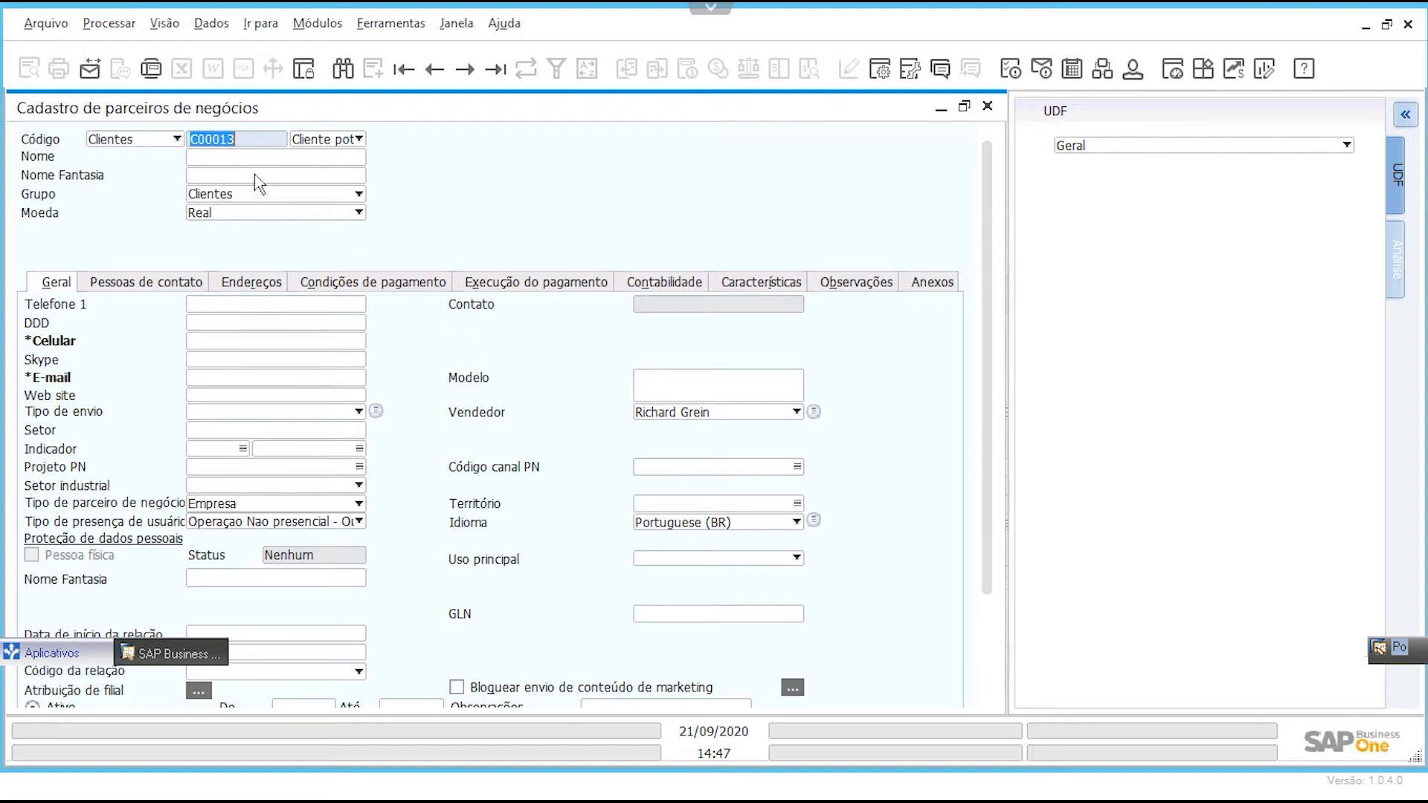
{"action": "left_click", "coordinate": [240, 159]}
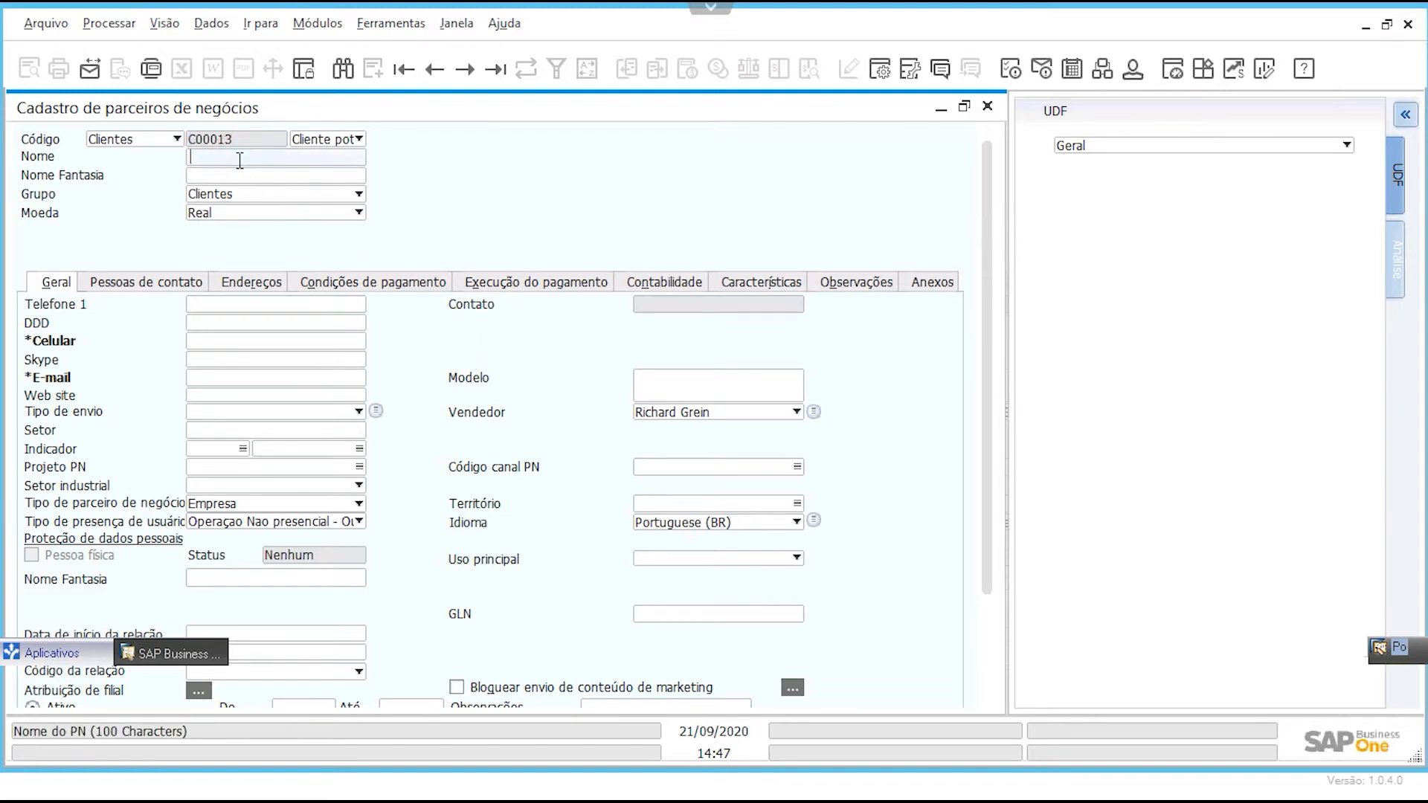
{"action": "left_click", "coordinate": [208, 304]}
{"action": "left_click", "coordinate": [220, 321]}
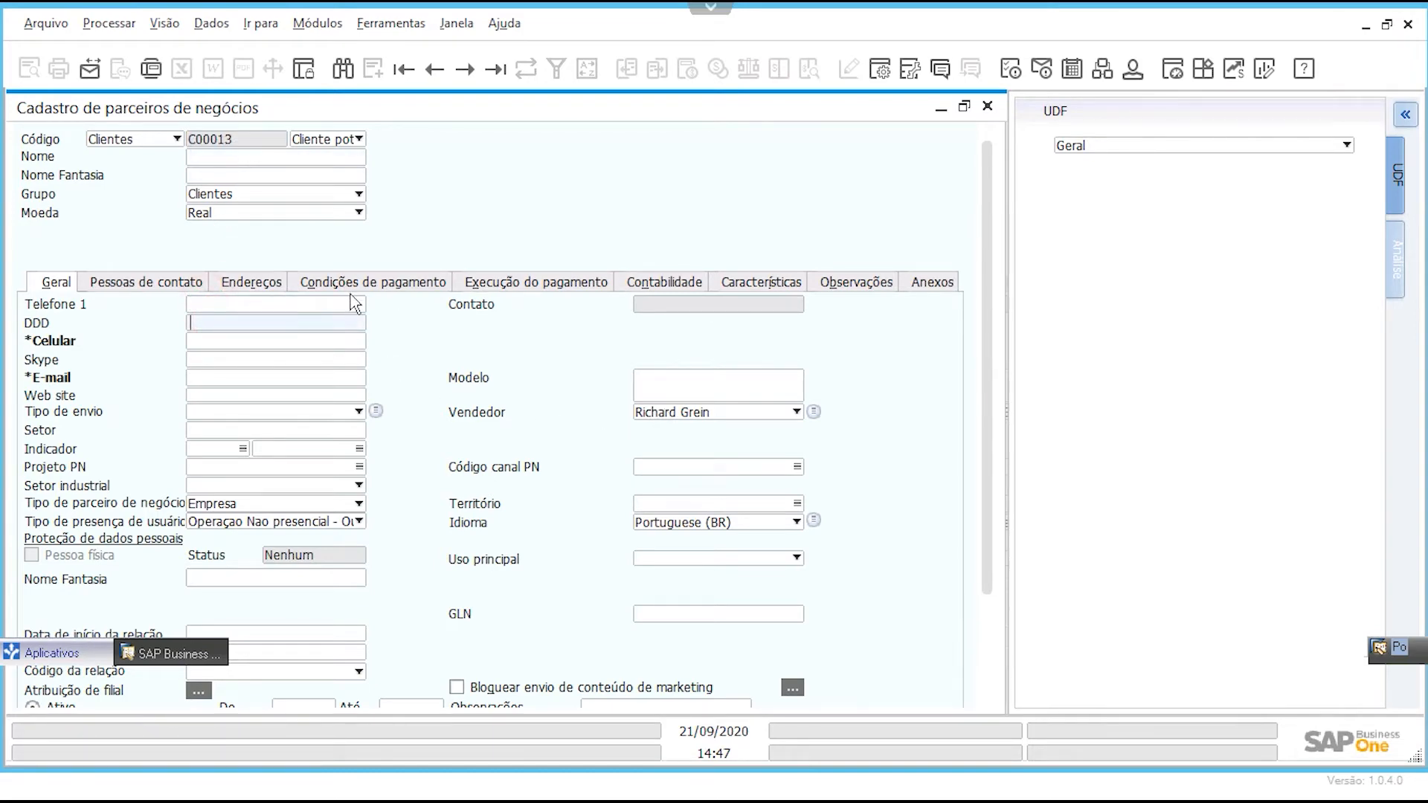
Step: Review the new partner record's contact persons, addresses, payment terms, remarks, attachments and general data
{"action": "left_click", "coordinate": [195, 283]}
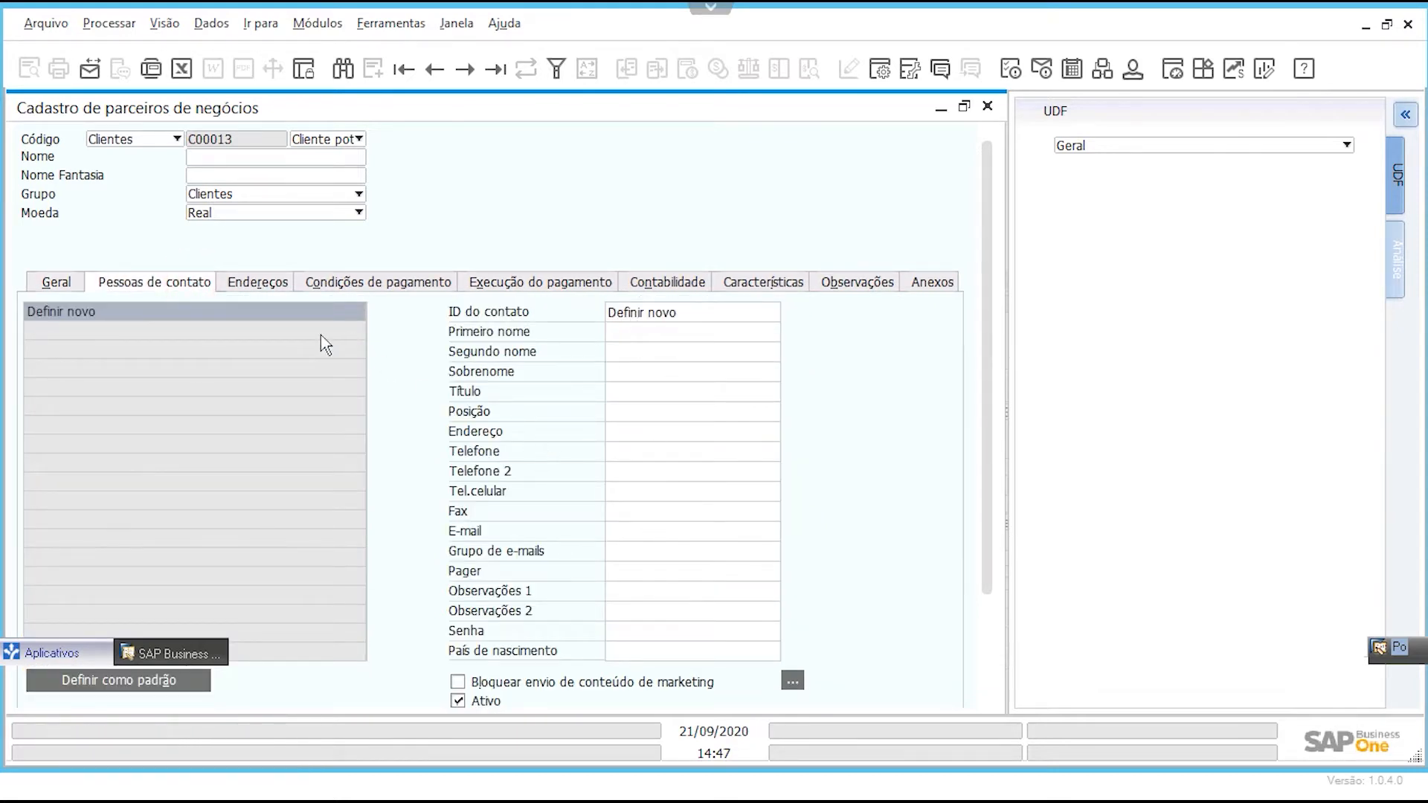
{"action": "left_click", "coordinate": [273, 284]}
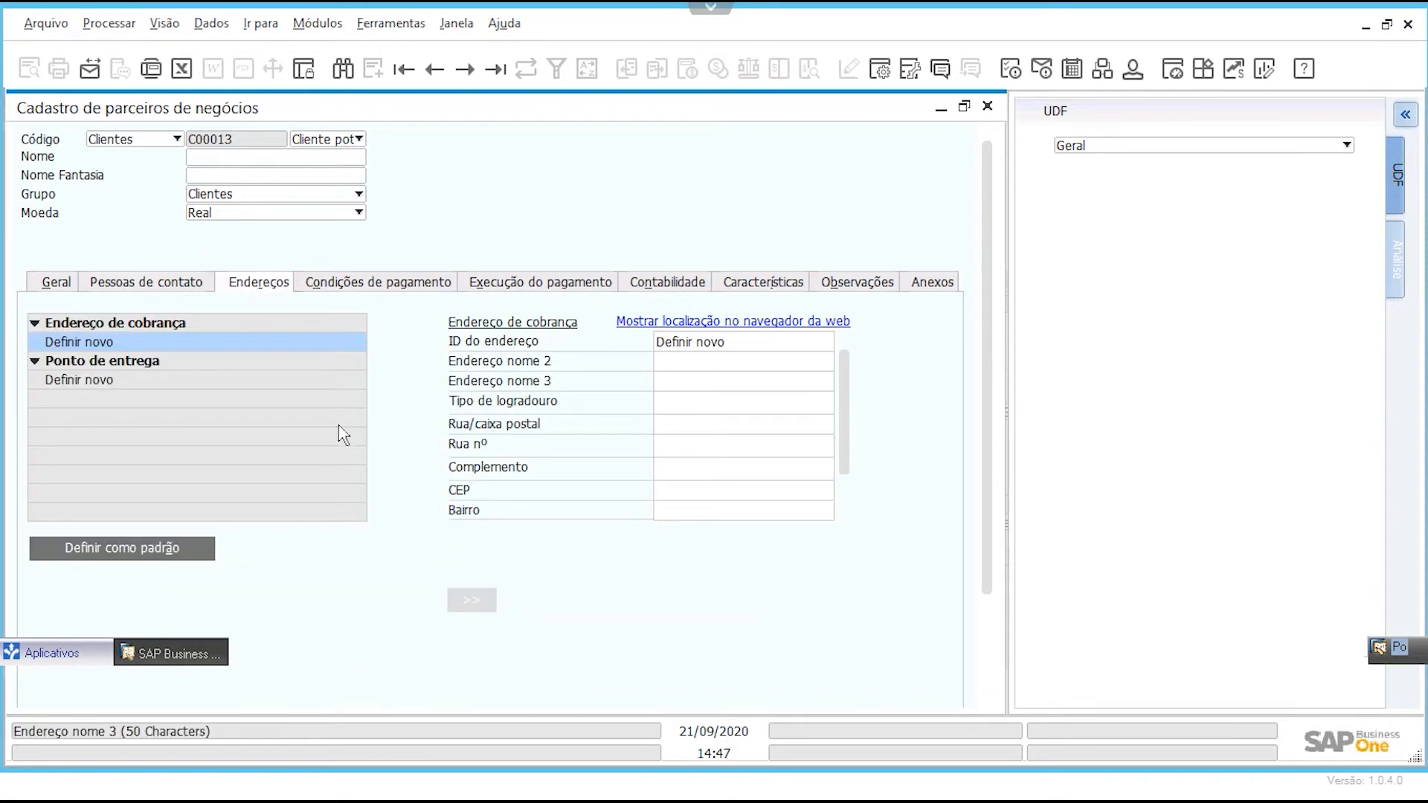
{"action": "left_click", "coordinate": [339, 283]}
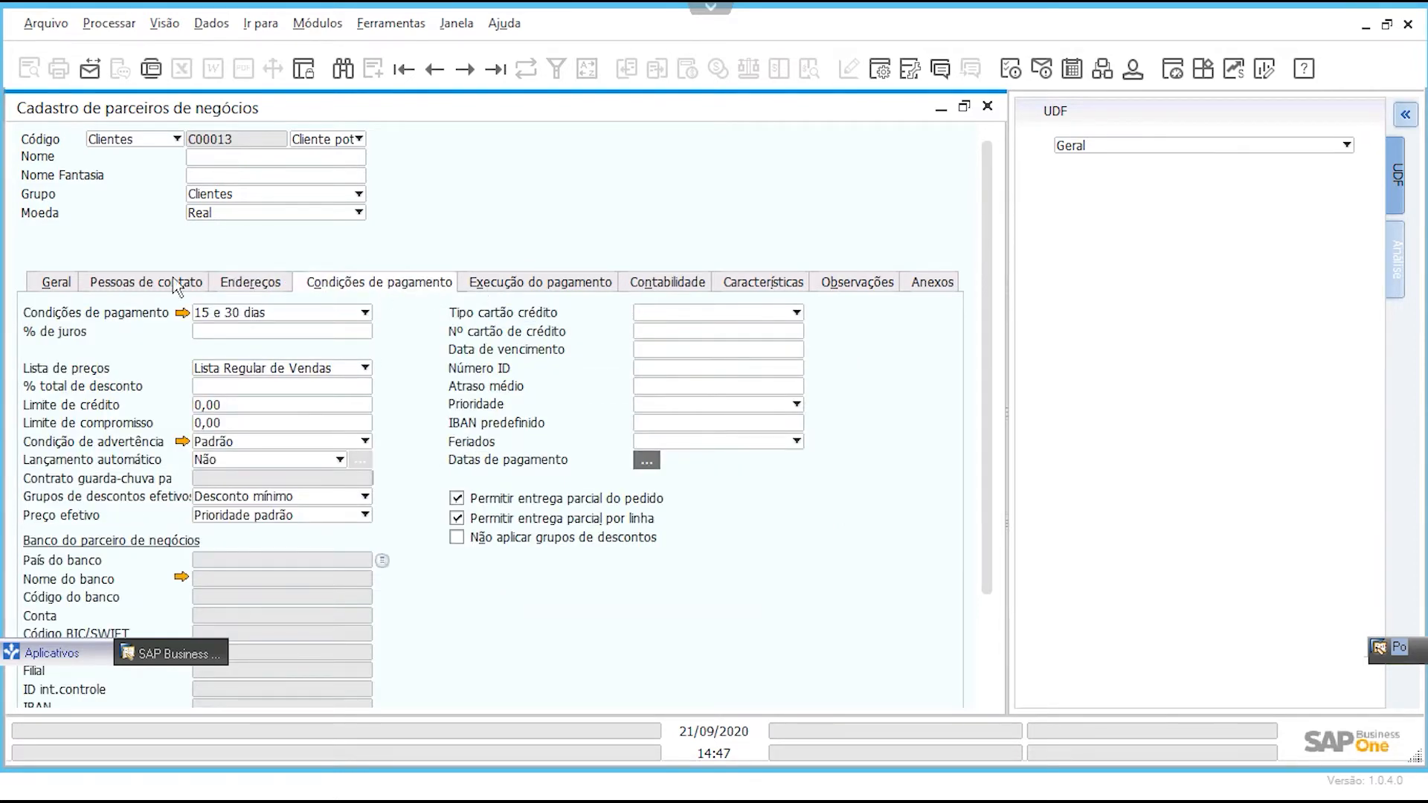
{"action": "left_click", "coordinate": [855, 284]}
{"action": "left_click", "coordinate": [934, 286]}
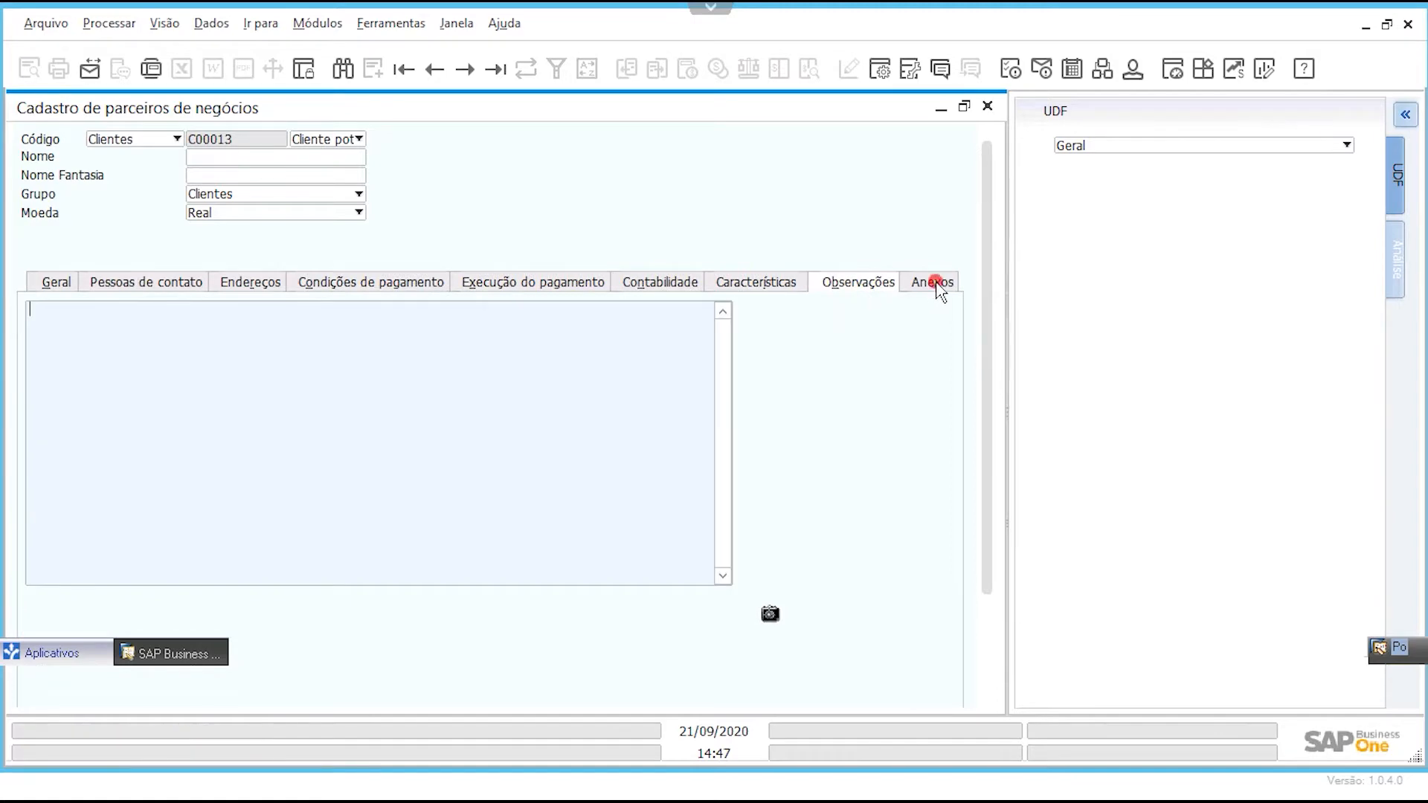
{"action": "left_click", "coordinate": [57, 283]}
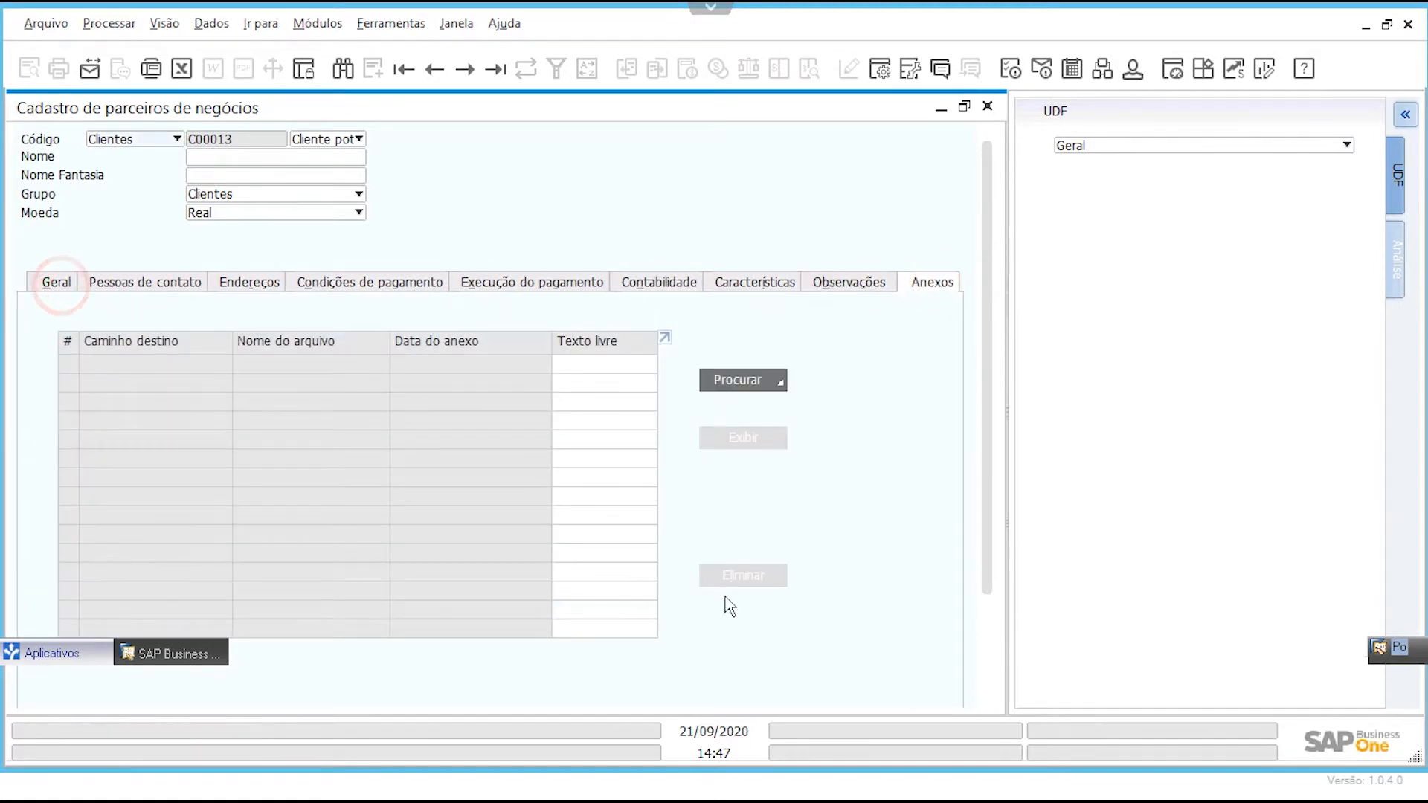
{"action": "scroll", "coordinate": [497, 491], "scroll_direction": "down", "scroll_amount": 3}
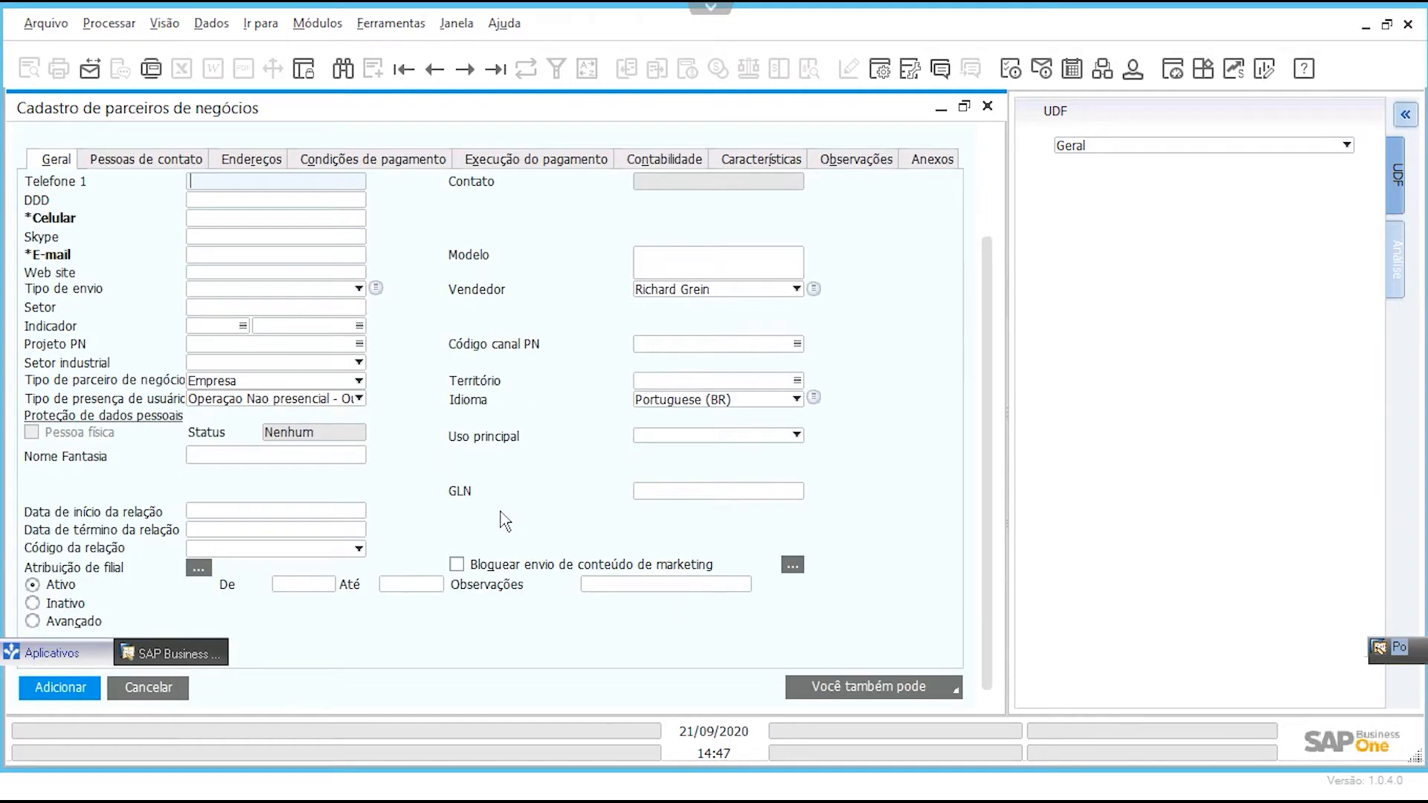
{"action": "scroll", "coordinate": [502, 525], "scroll_direction": "up", "scroll_amount": 3}
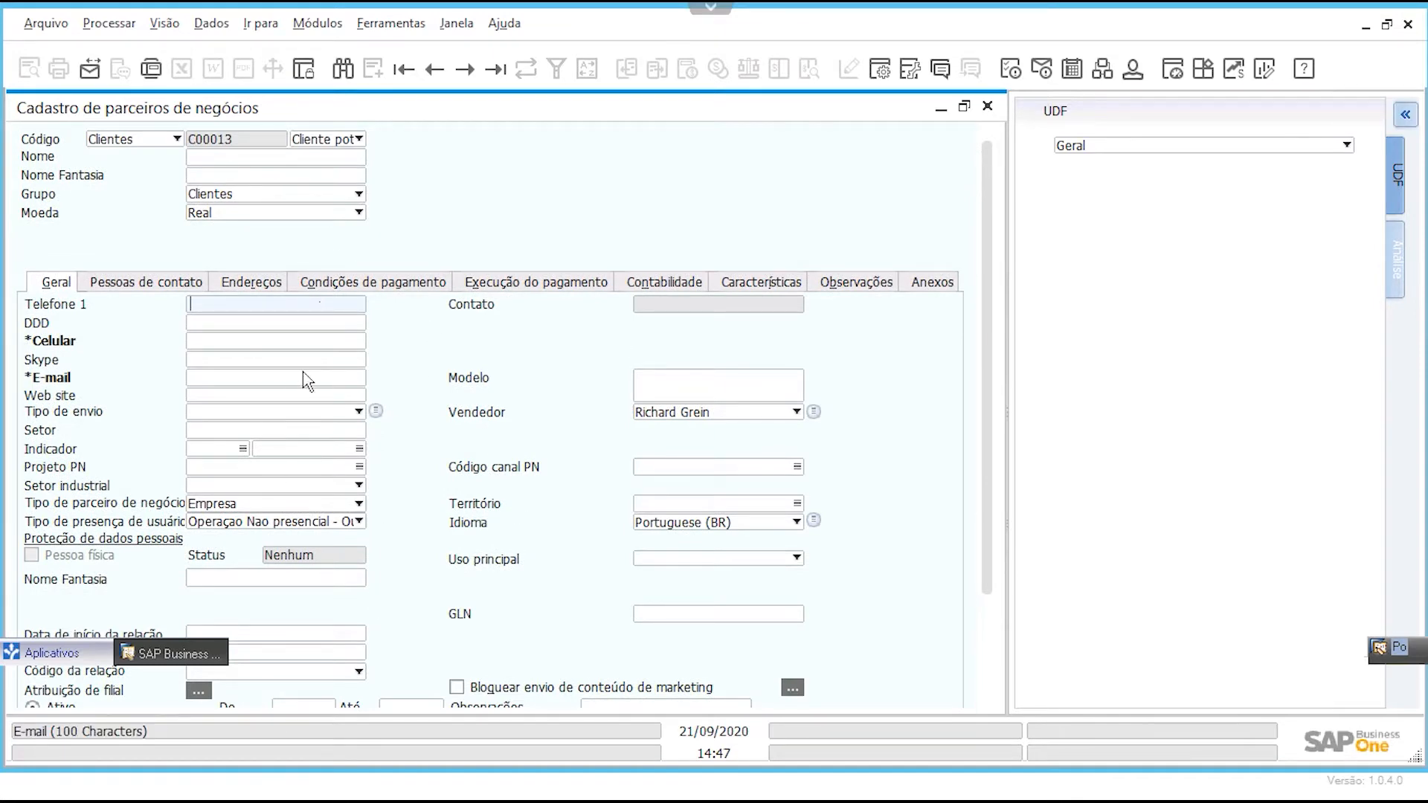
Step: View the partner type options Cliente, Fornecedor and Cliente potencial and close them without changing the type
{"action": "left_click", "coordinate": [350, 139]}
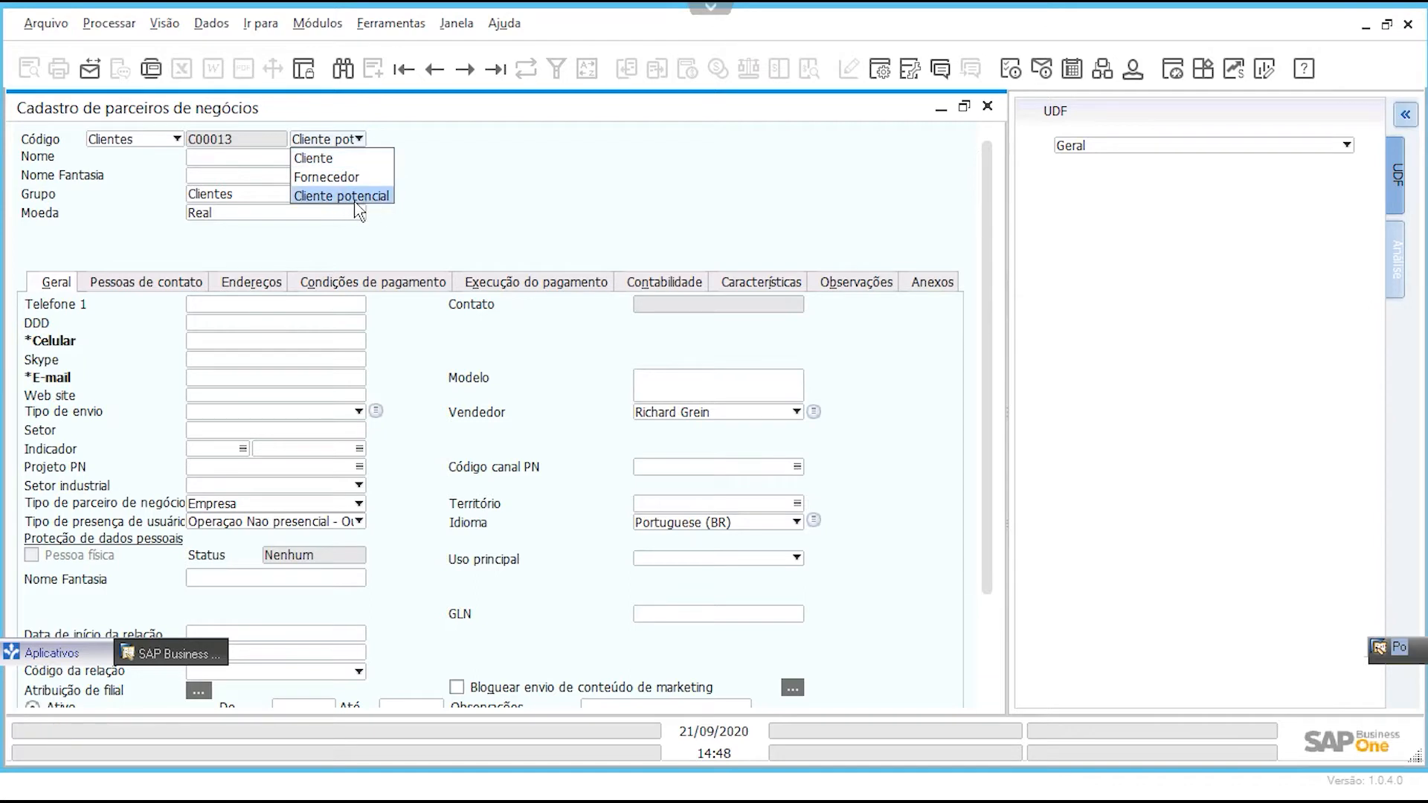
{"action": "key", "text": "Up"}
{"action": "key", "text": "Up"}
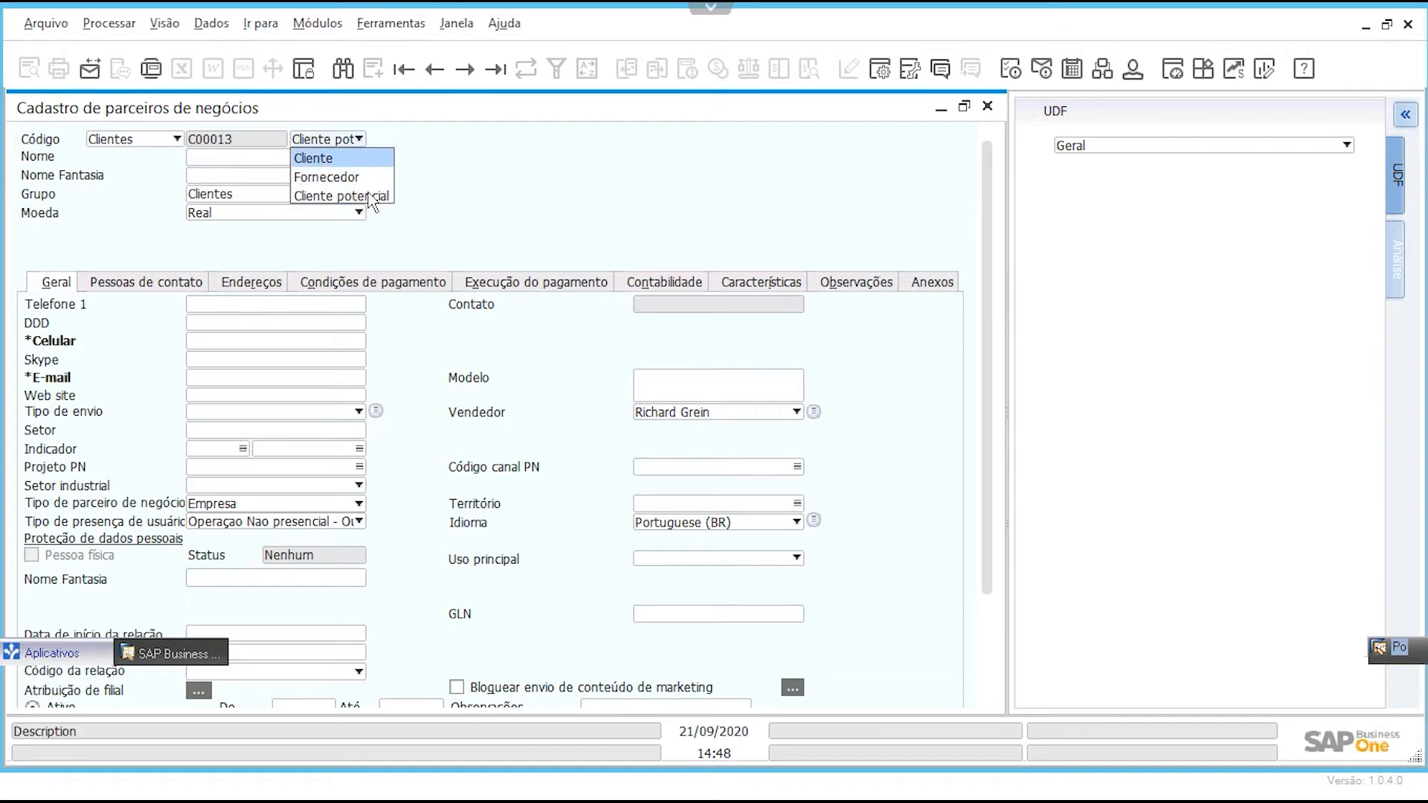
{"action": "left_click", "coordinate": [559, 208]}
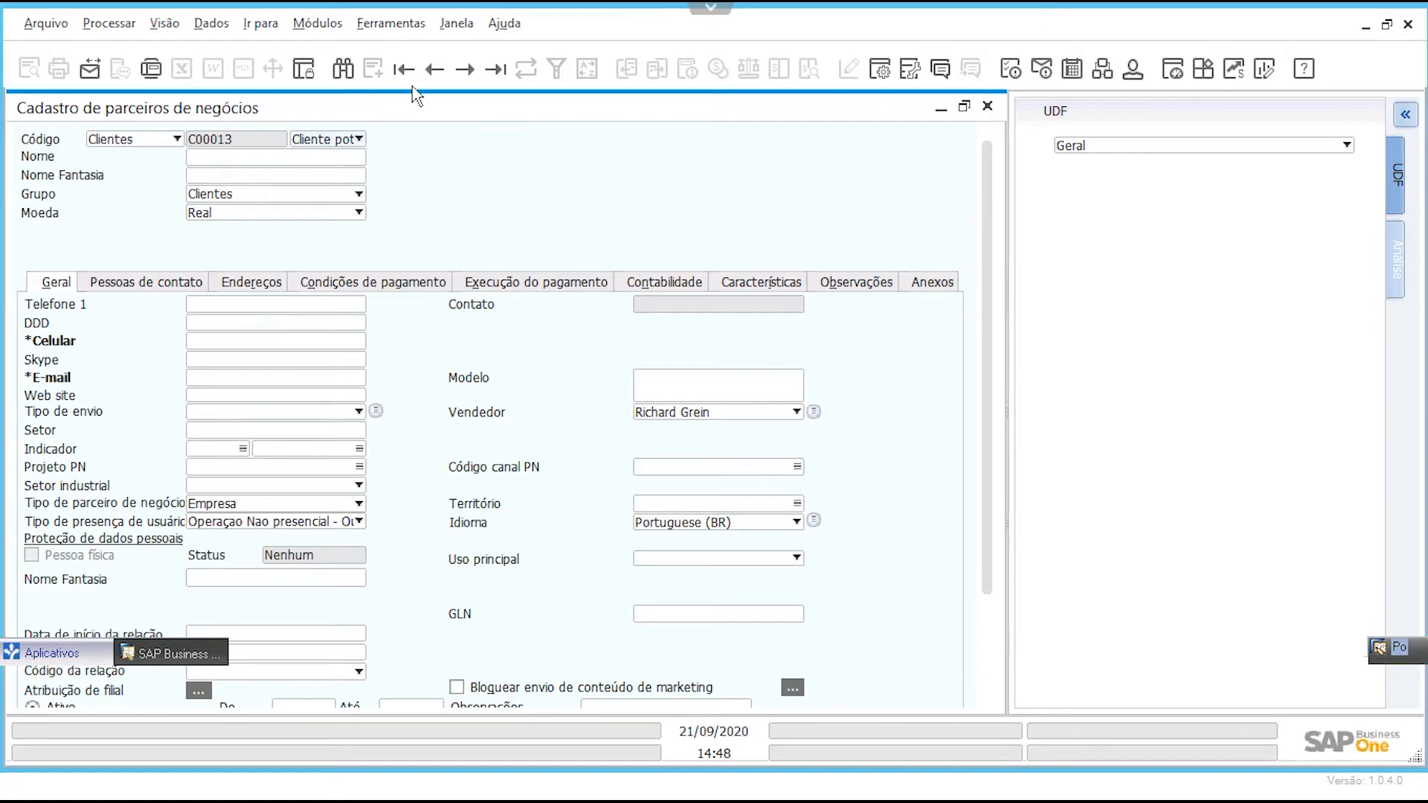
Step: Switch the partner form to find mode, search for all partners of type Cliente potencial with name *, and cancel the list
{"action": "left_click", "coordinate": [345, 71]}
{"action": "left_click", "coordinate": [355, 139]}
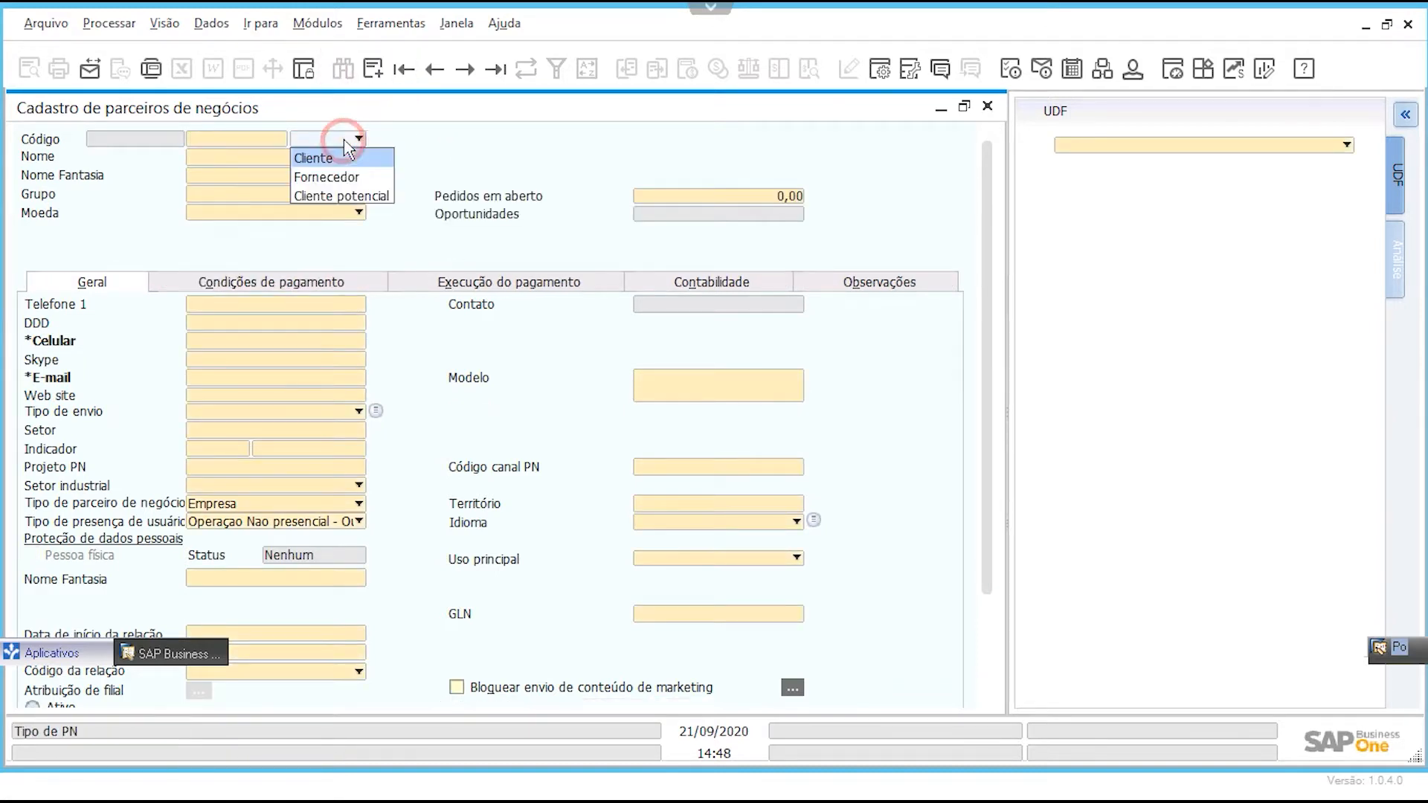
{"action": "left_click", "coordinate": [330, 195]}
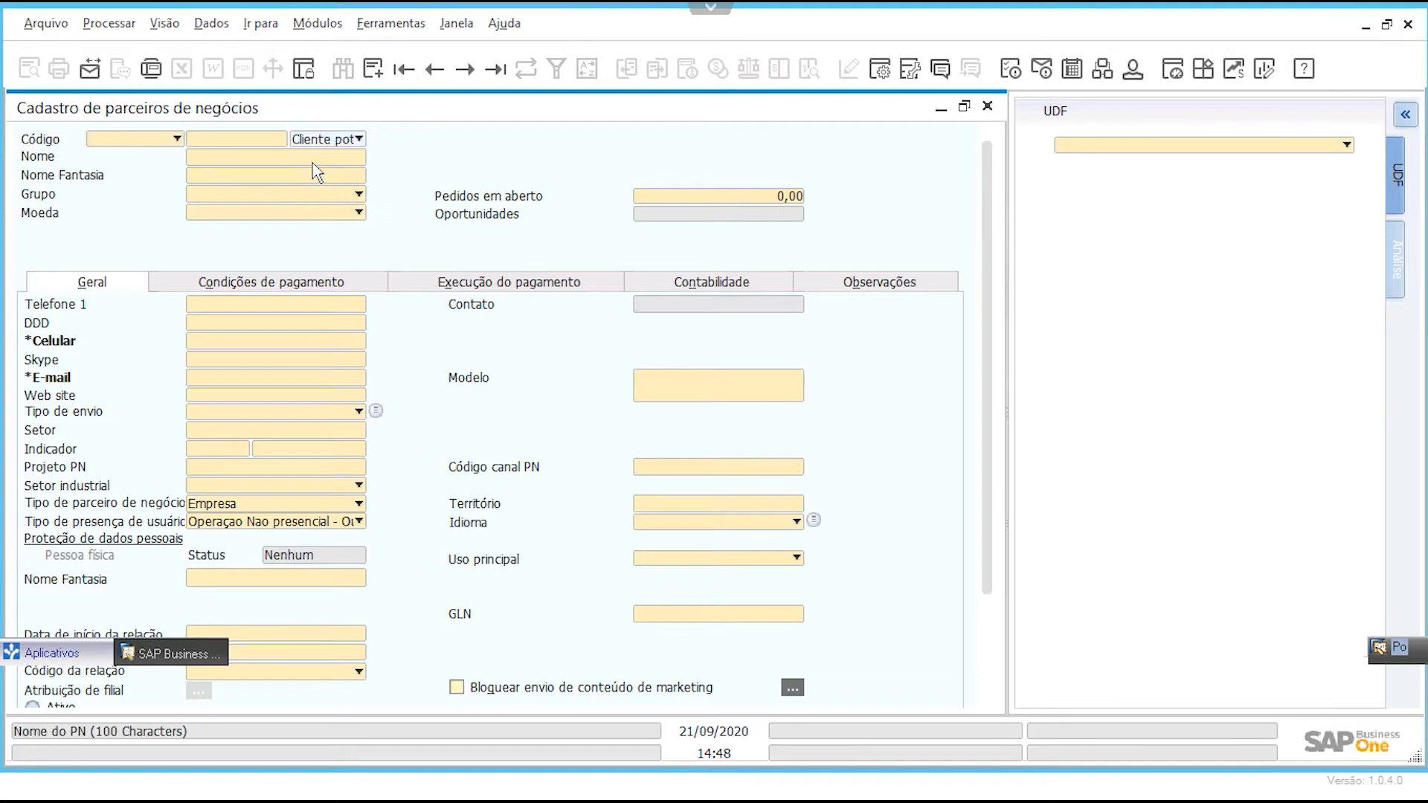
{"action": "left_click", "coordinate": [314, 158]}
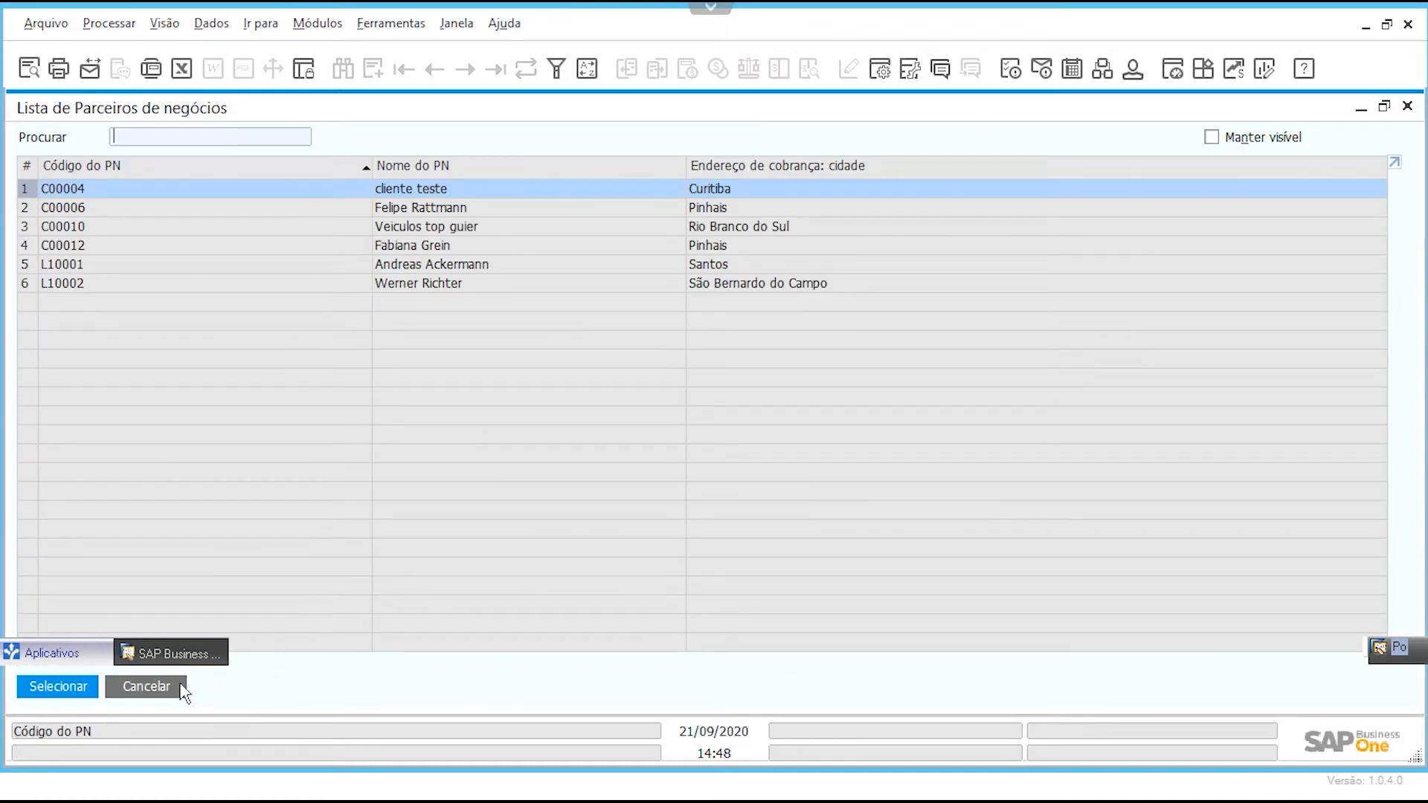
{"action": "left_click", "coordinate": [168, 684]}
Step: Search for all partners of type Cliente with name *, and cancel the list
{"action": "left_click", "coordinate": [342, 143]}
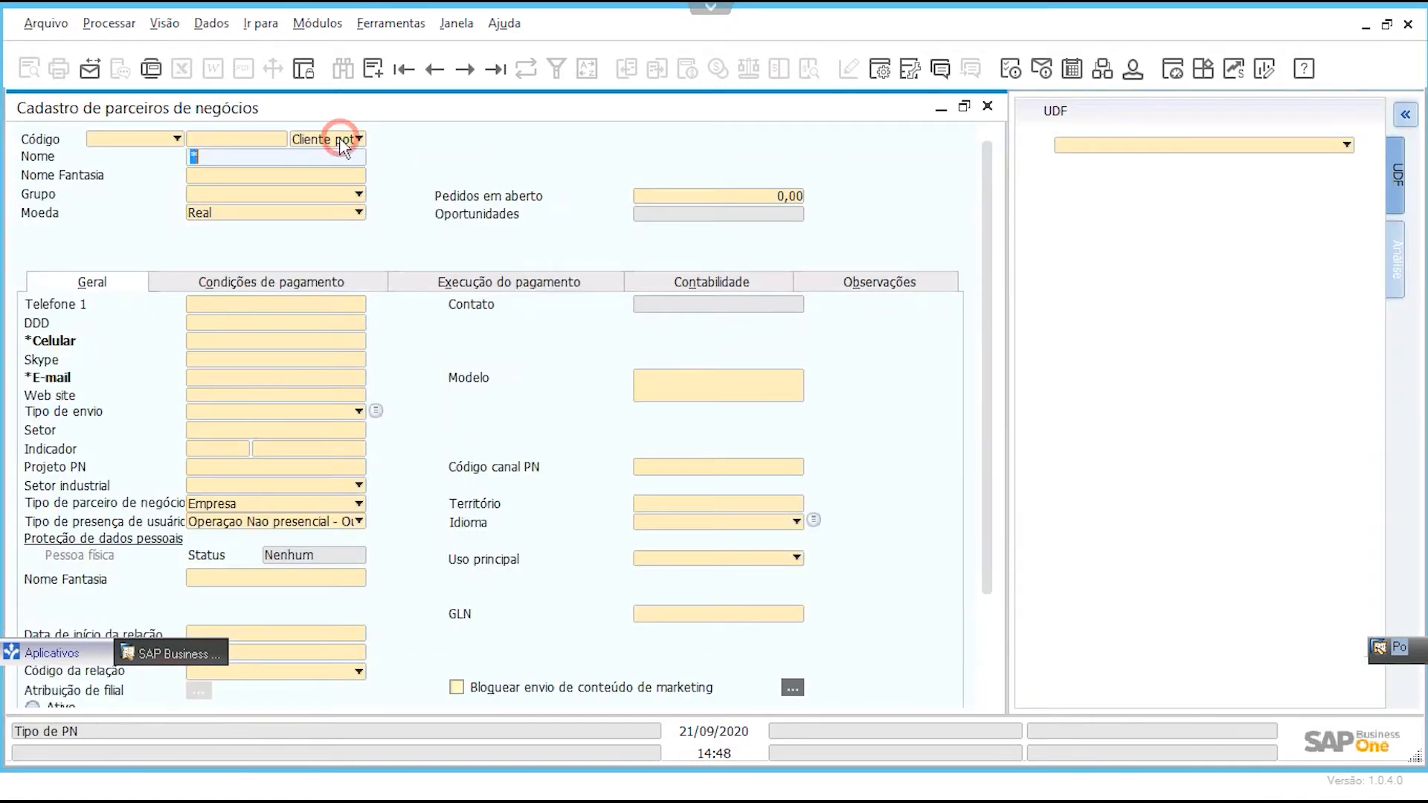
{"action": "left_click", "coordinate": [326, 155]}
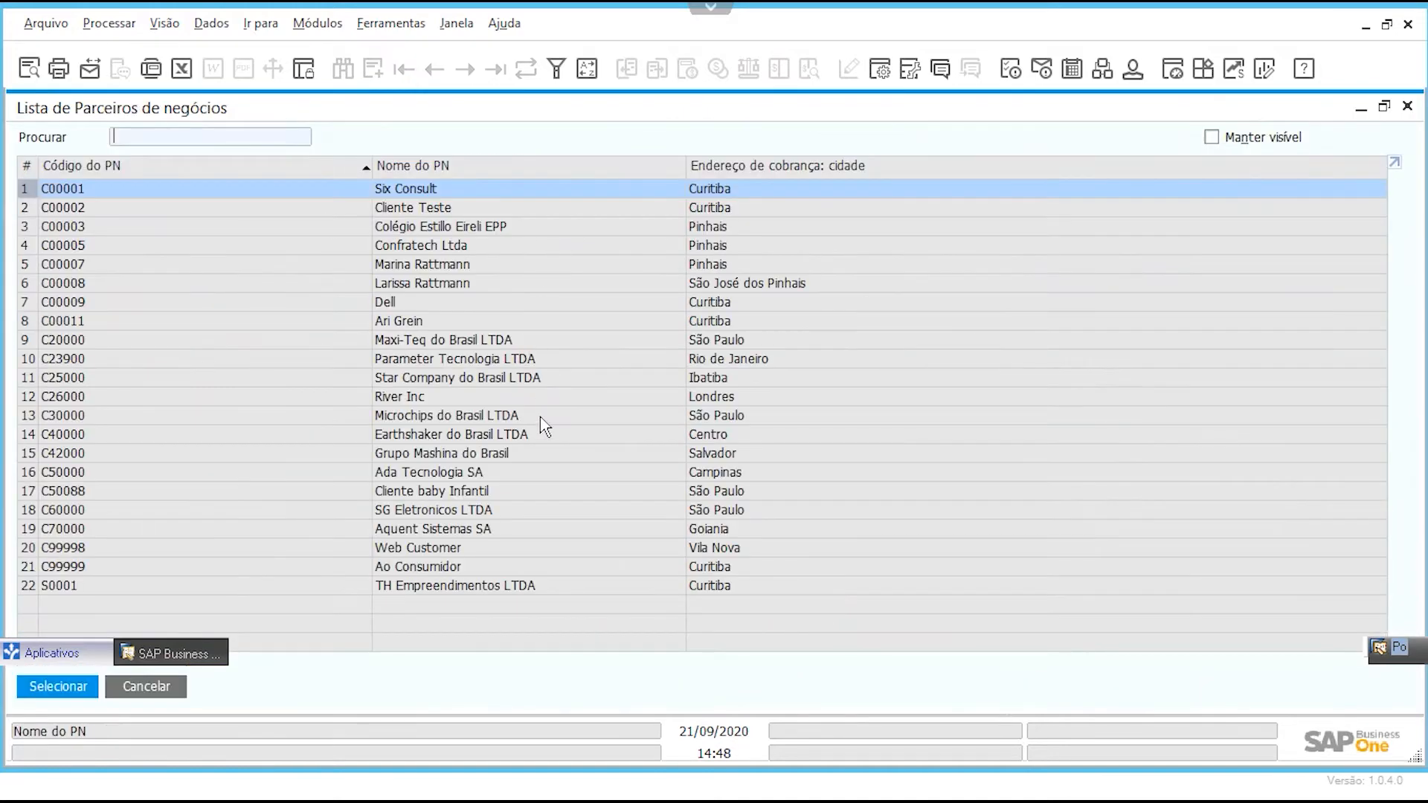
{"action": "left_click", "coordinate": [155, 689]}
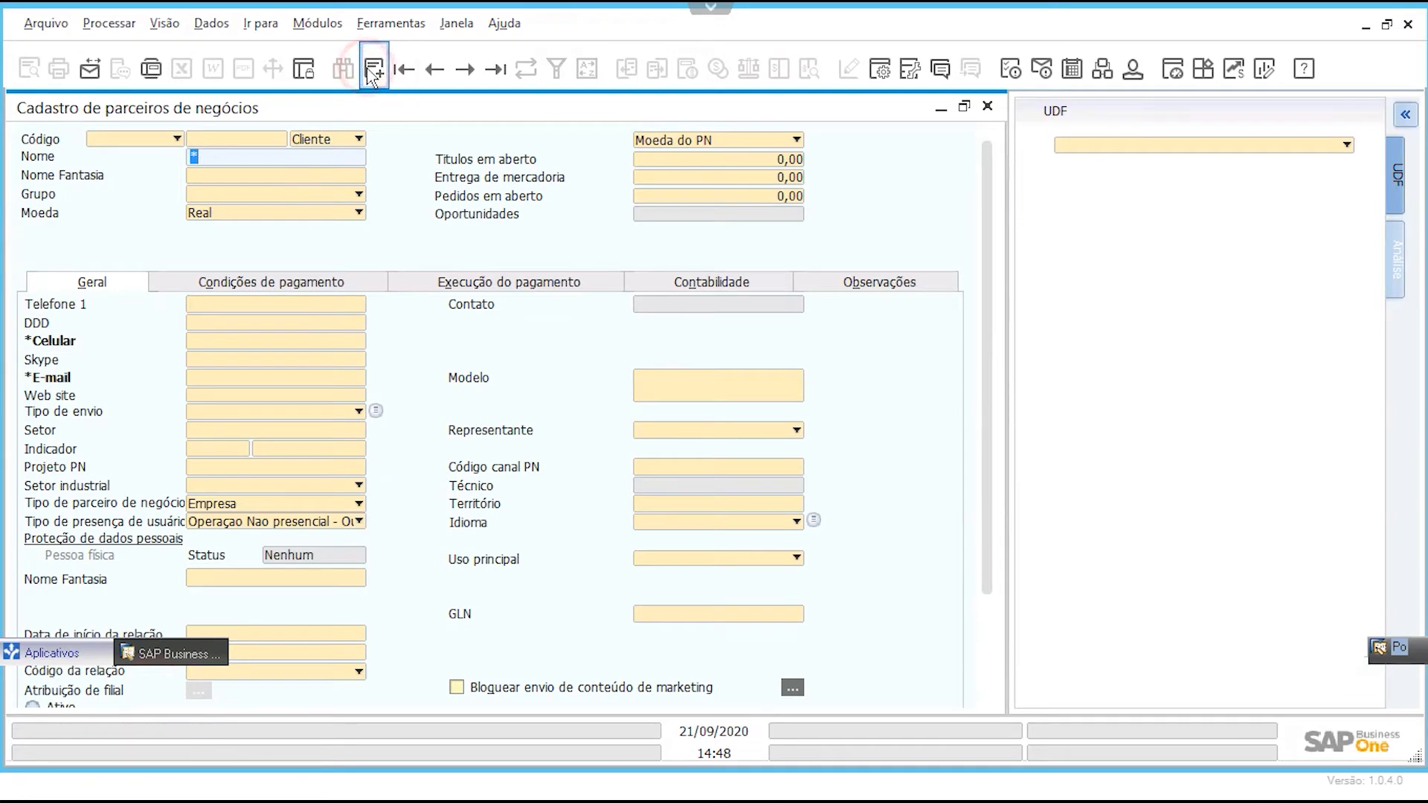
Step: Start a new partner search in find mode with code * and look through the full list of business partners
{"action": "left_click", "coordinate": [343, 69]}
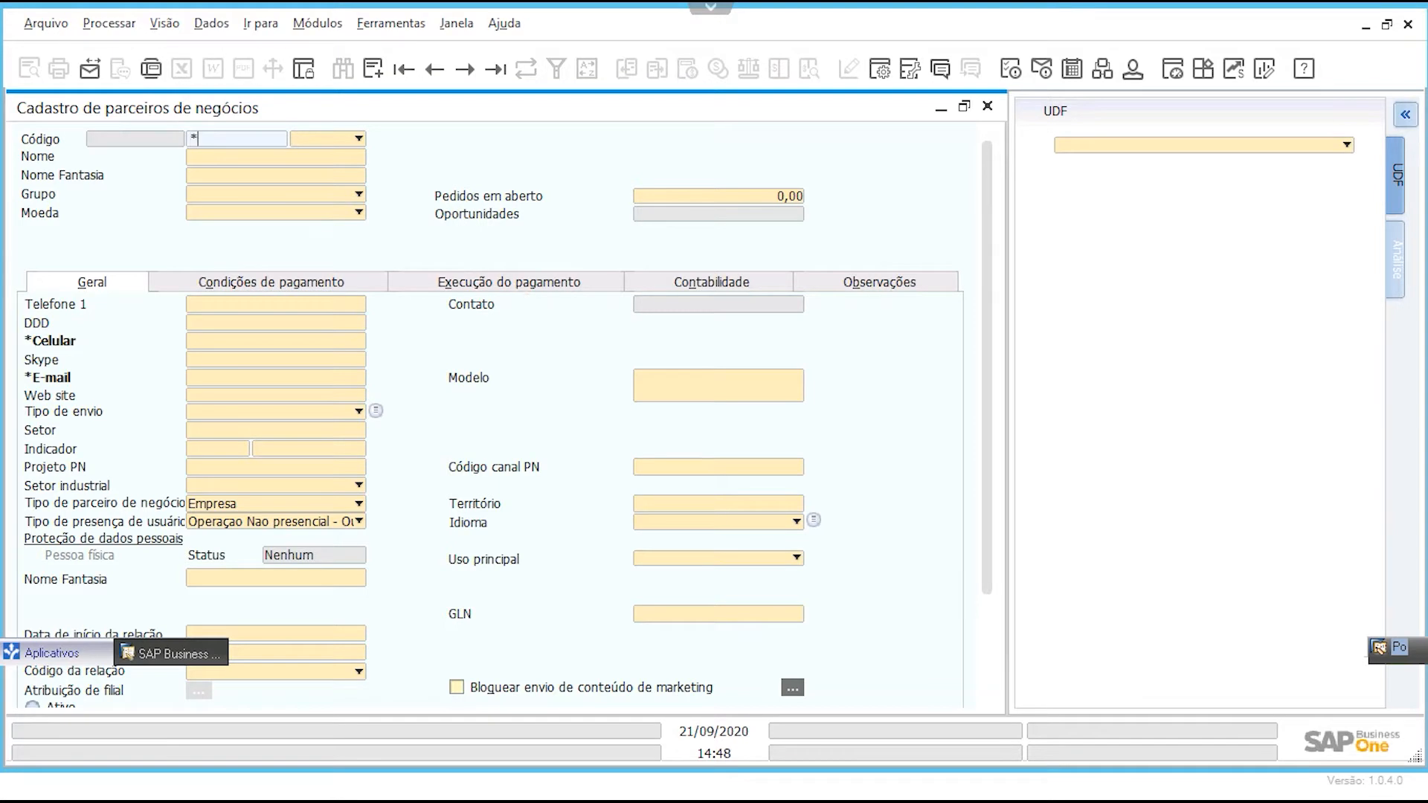
{"action": "key", "text": "Tab"}
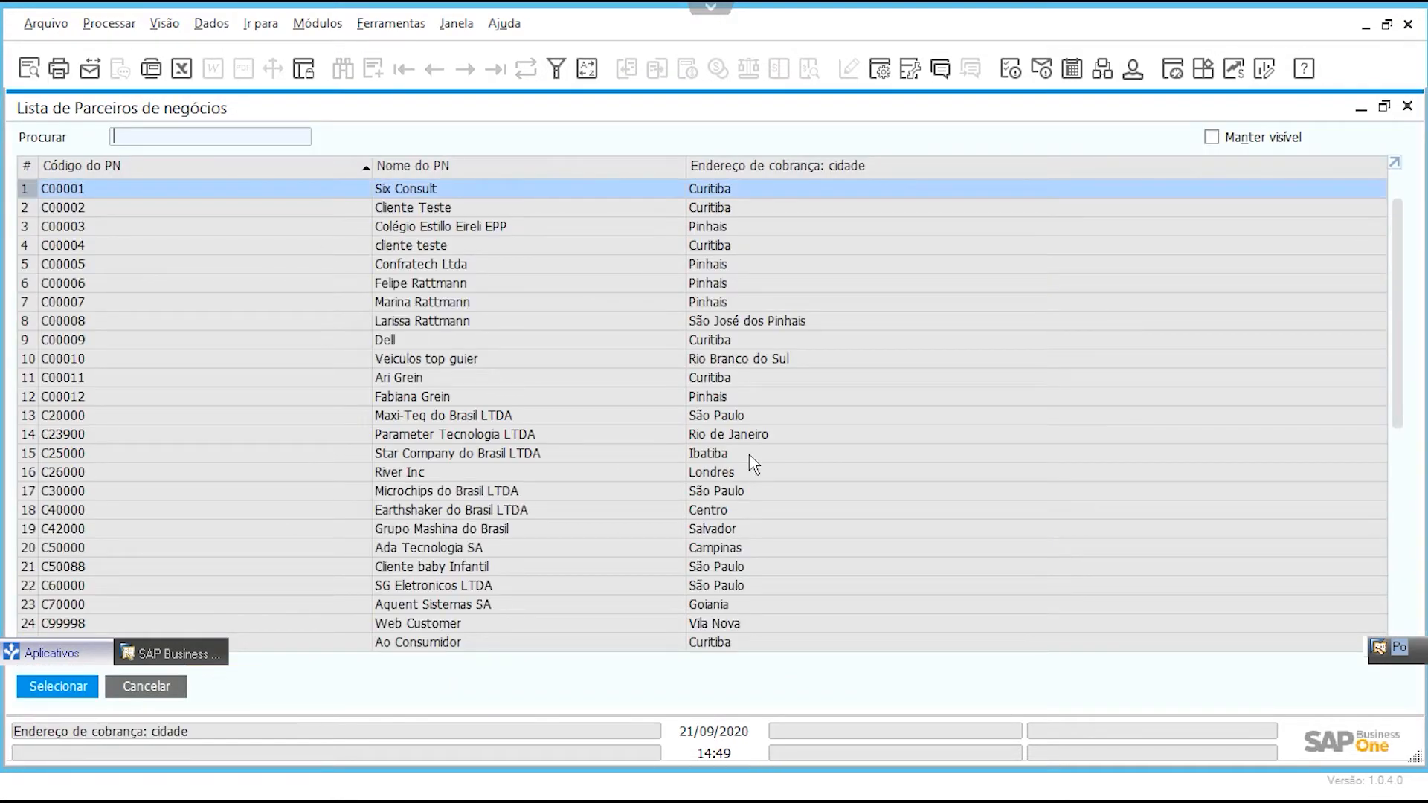
{"action": "scroll", "coordinate": [1112, 396], "scroll_direction": "down", "scroll_amount": 1}
{"action": "scroll", "coordinate": [1190, 475], "scroll_direction": "down", "scroll_amount": 2}
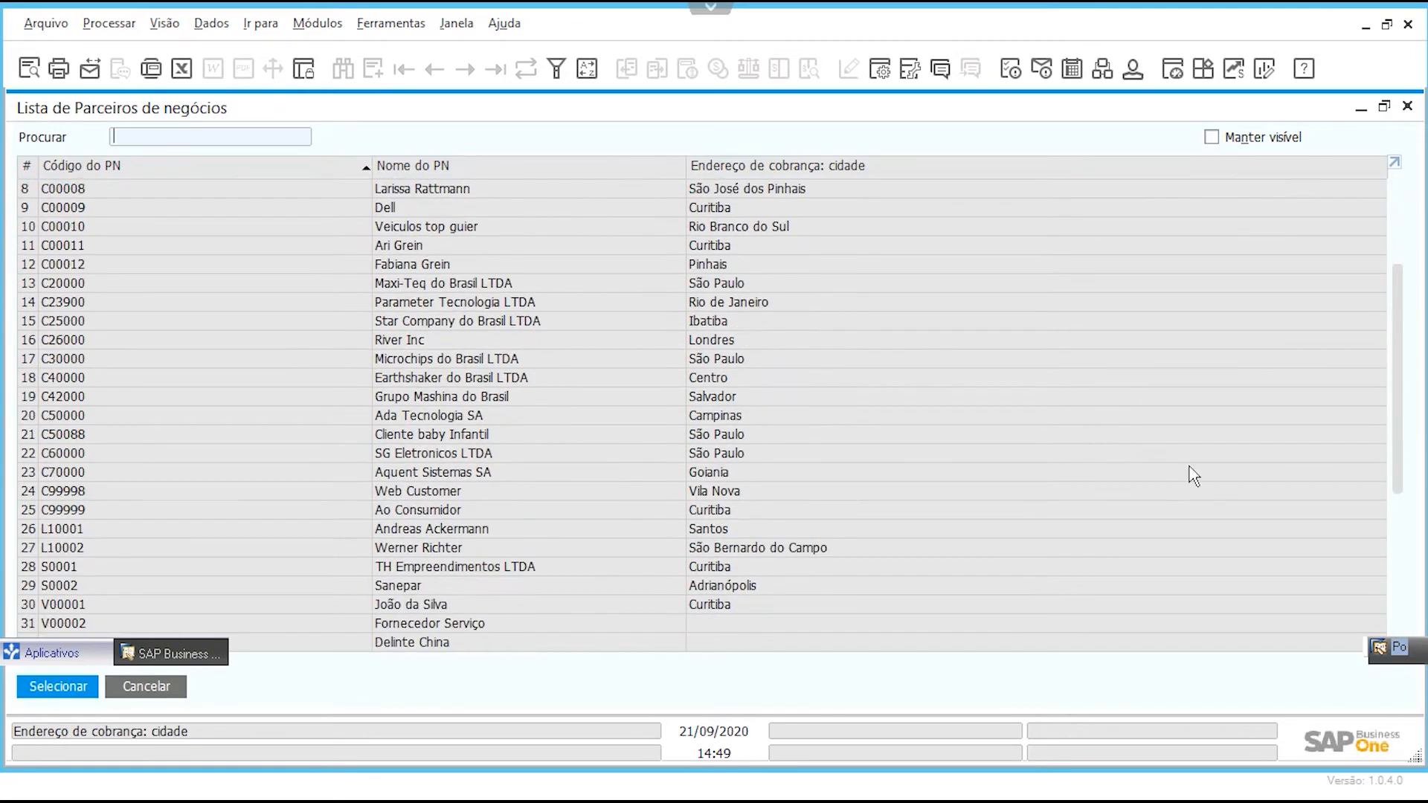
{"action": "scroll", "coordinate": [1189, 475], "scroll_direction": "up", "scroll_amount": 3}
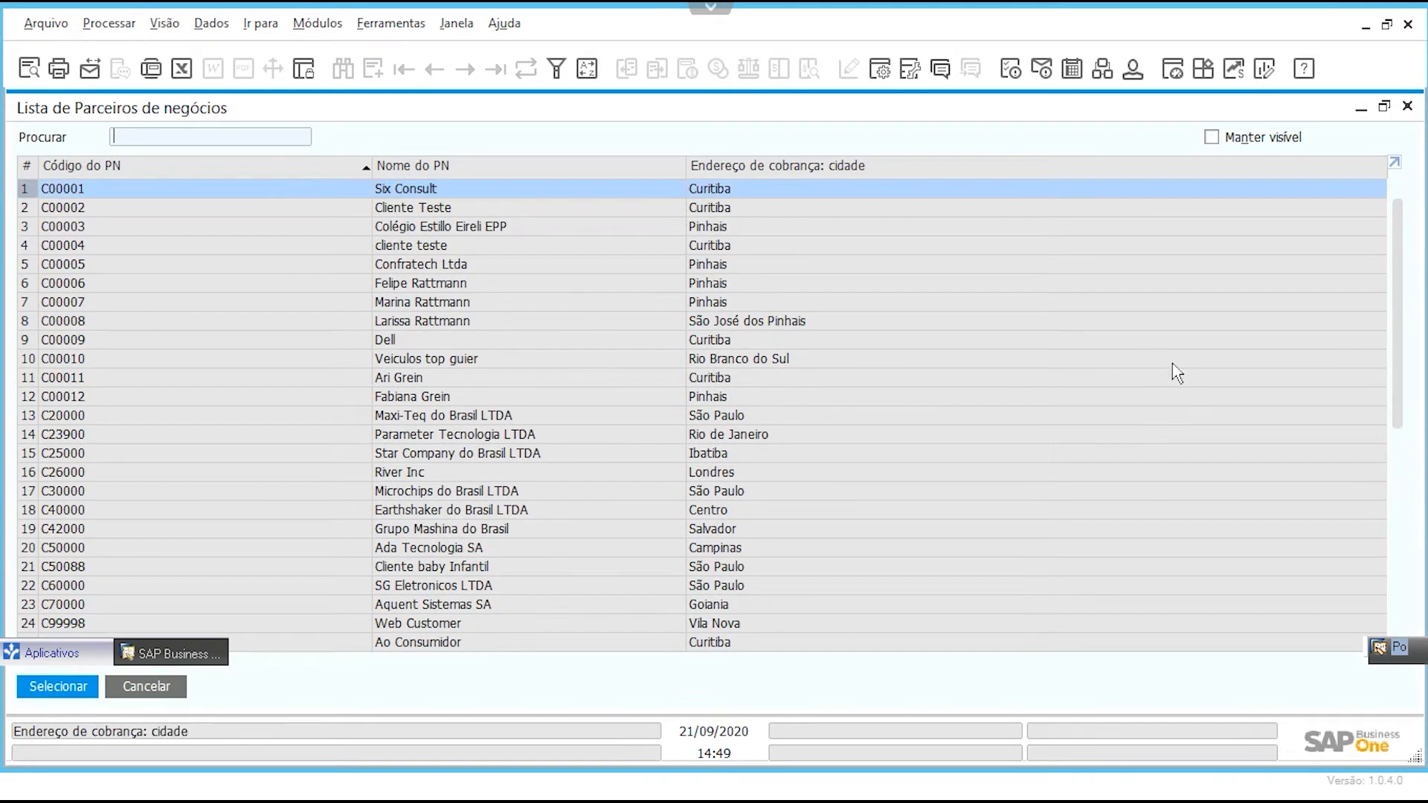
Step: Add the field Código de grupo as a fourth column in the partner list settings and save them
{"action": "left_click", "coordinate": [882, 67]}
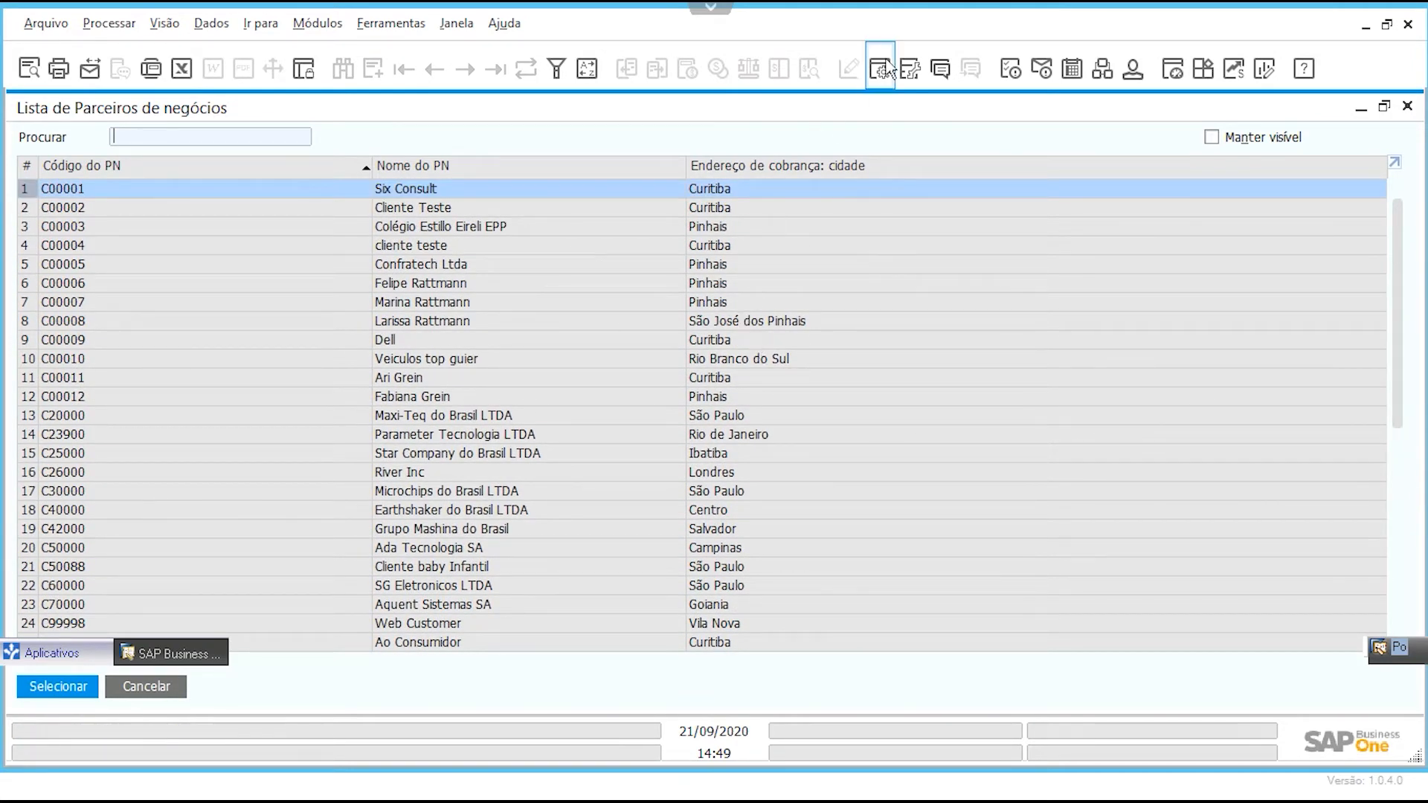
{"action": "left_click", "coordinate": [662, 278]}
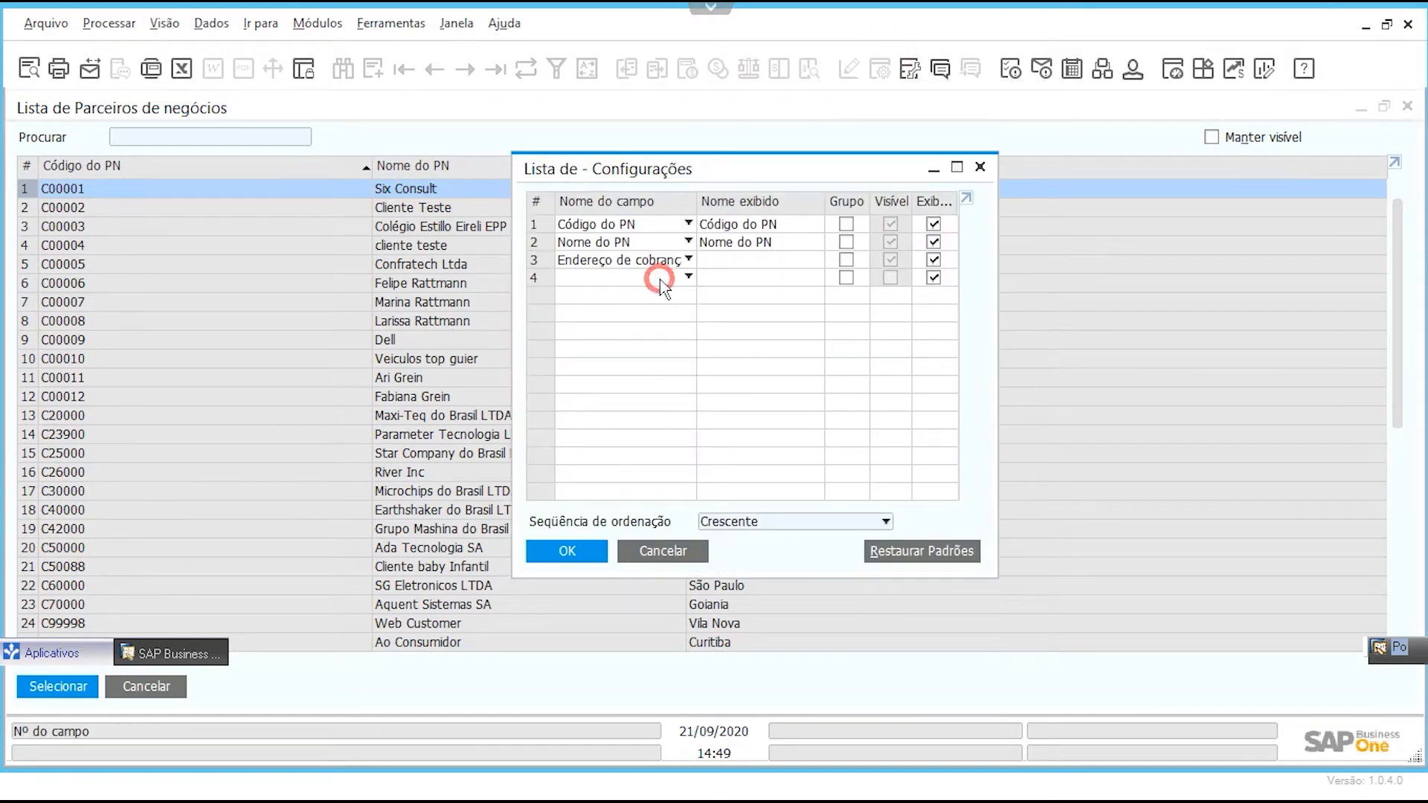
{"action": "mouse_move", "coordinate": [1009, 316]}
{"action": "left_mouse_down"}
{"action": "mouse_move", "coordinate": [1011, 336]}
{"action": "mouse_move", "coordinate": [1005, 310]}
{"action": "left_mouse_up"}
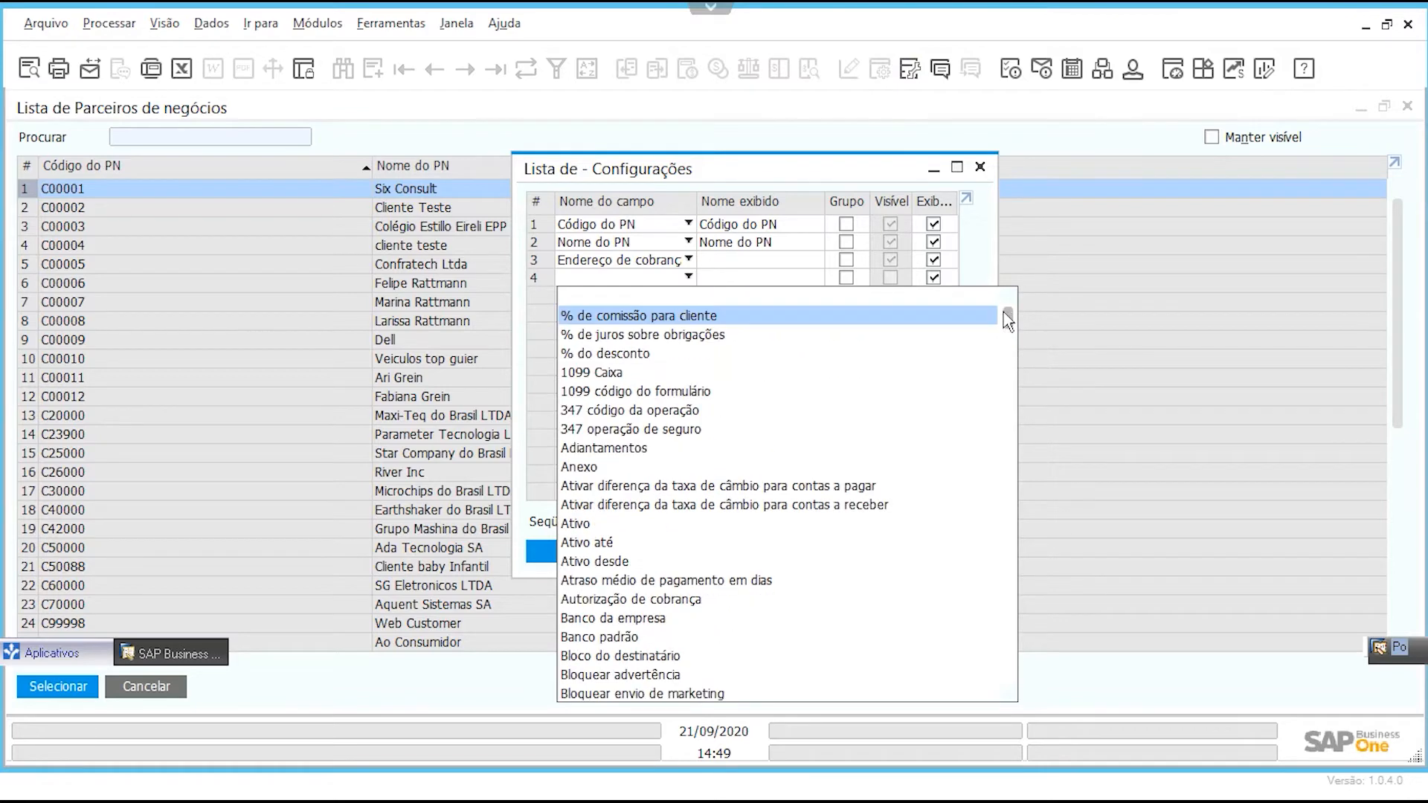
{"action": "key", "text": "g"}
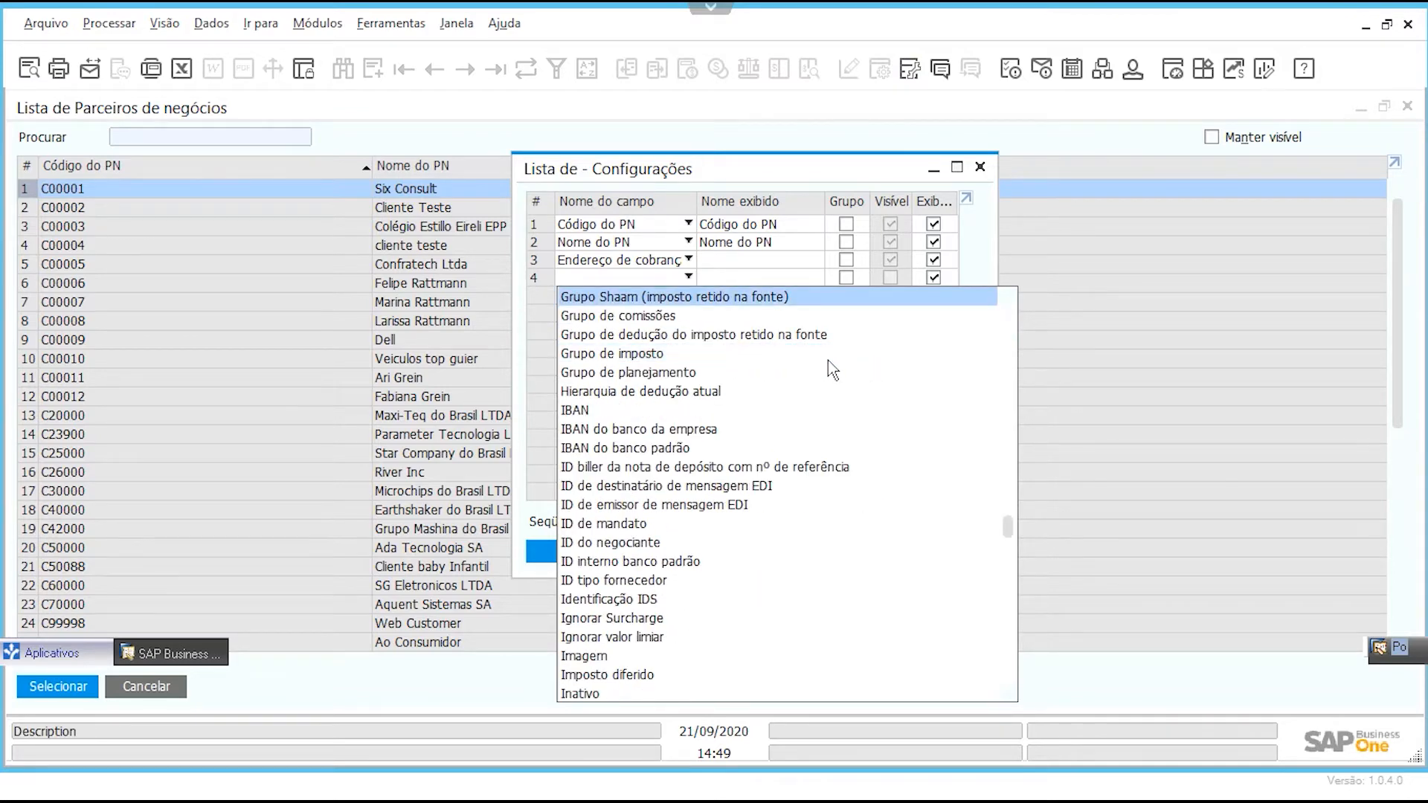
{"action": "scroll", "coordinate": [832, 370], "scroll_direction": "up", "scroll_amount": 1}
{"action": "scroll", "coordinate": [831, 370], "scroll_direction": "up", "scroll_amount": 1}
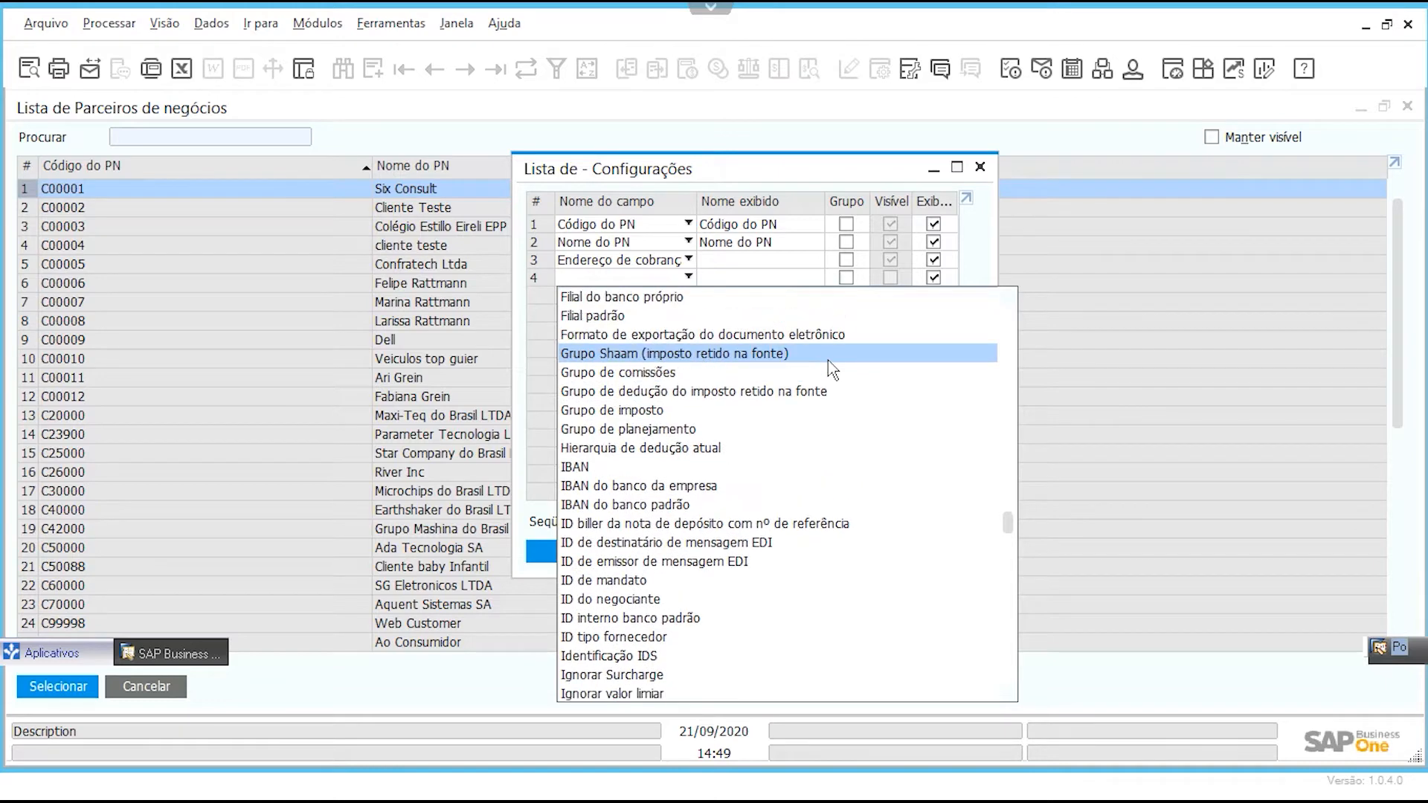
{"action": "scroll", "coordinate": [832, 370], "scroll_direction": "up", "scroll_amount": 2}
{"action": "scroll", "coordinate": [831, 369], "scroll_direction": "up", "scroll_amount": 4}
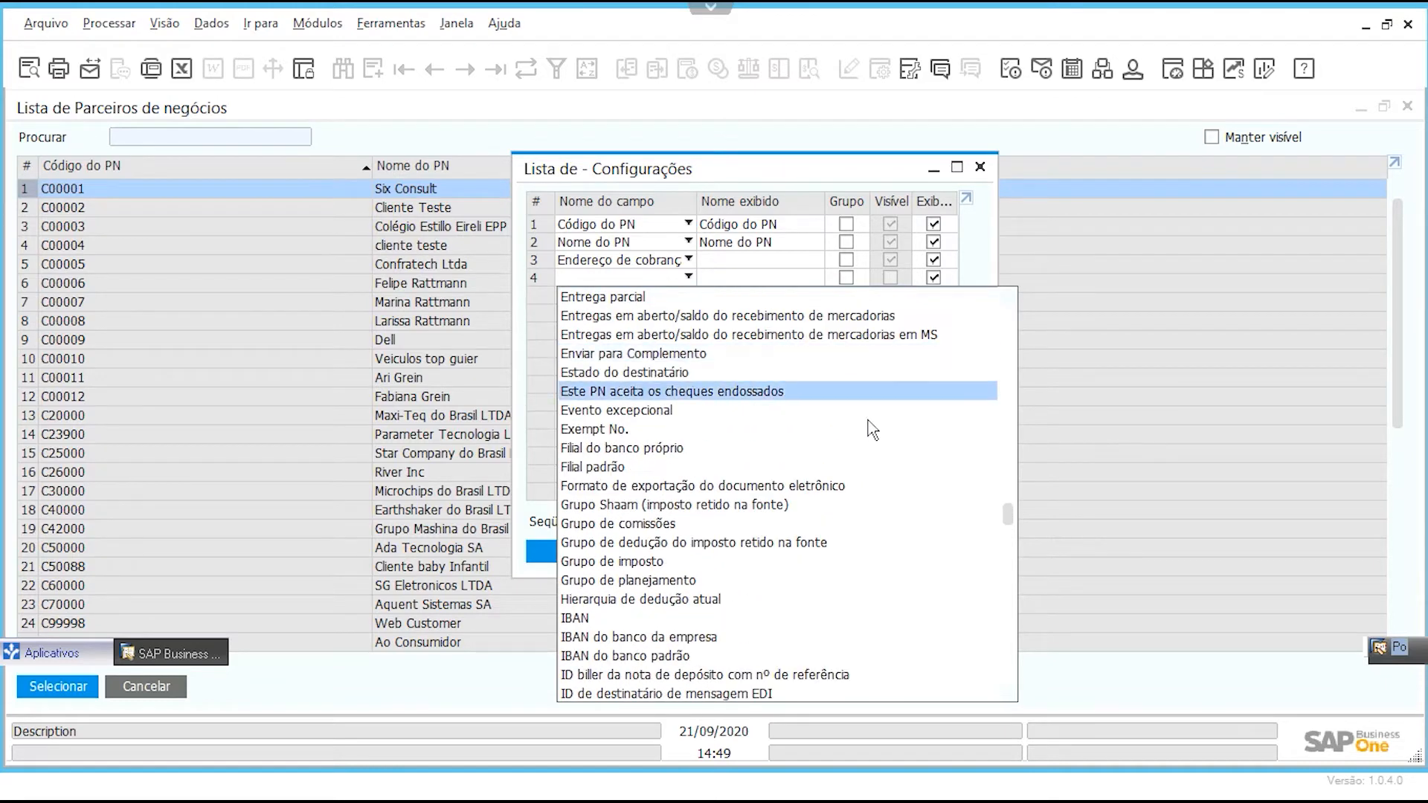
{"action": "scroll", "coordinate": [996, 499], "scroll_direction": "up", "scroll_amount": 5}
{"action": "left_click_drag", "start_coordinate": [1010, 516], "coordinate": [1009, 445]}
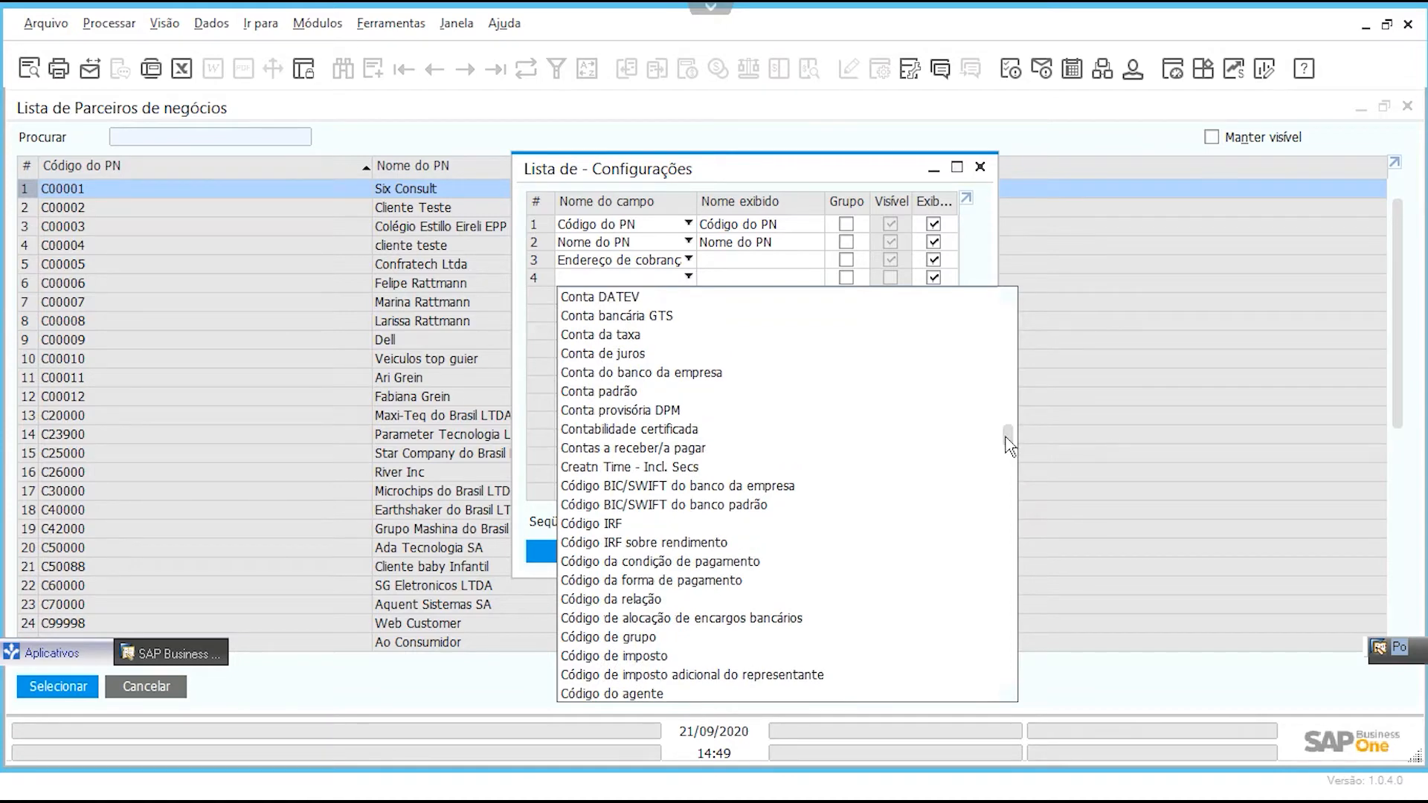
{"action": "left_click", "coordinate": [639, 636]}
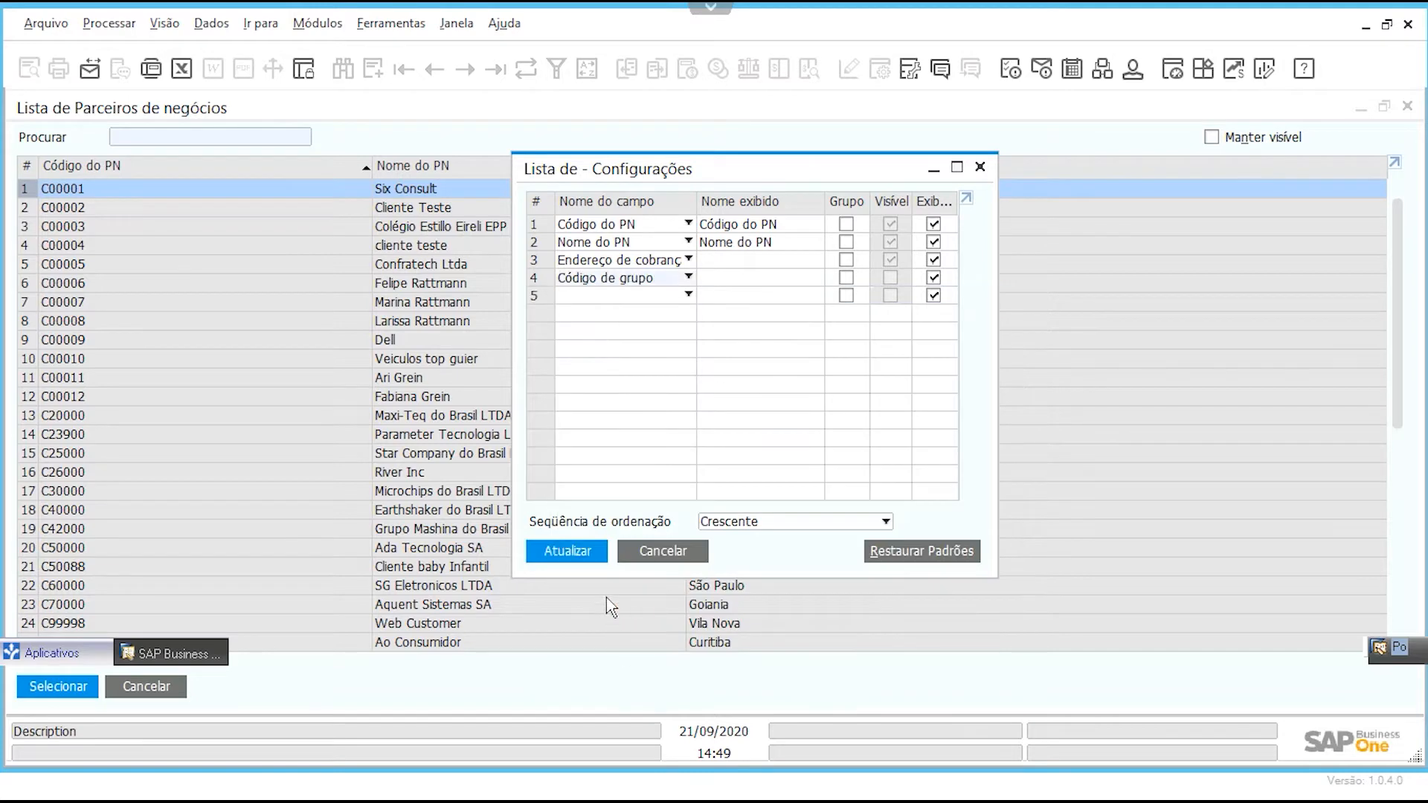
{"action": "left_click", "coordinate": [559, 550]}
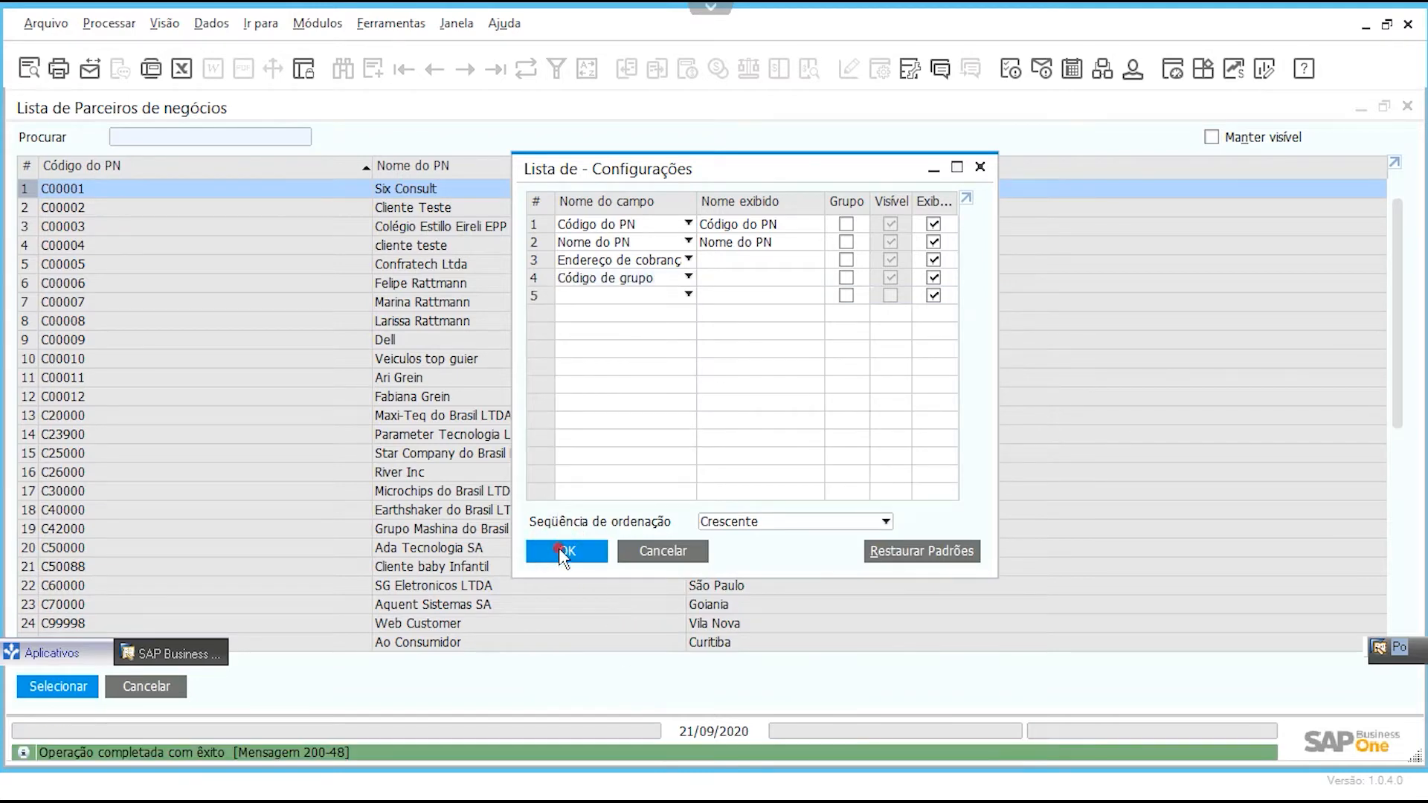
{"action": "left_click", "coordinate": [563, 554]}
Step: Reload the partner list with code * and adjust the column widths to fit the list window
{"action": "left_click", "coordinate": [171, 687]}
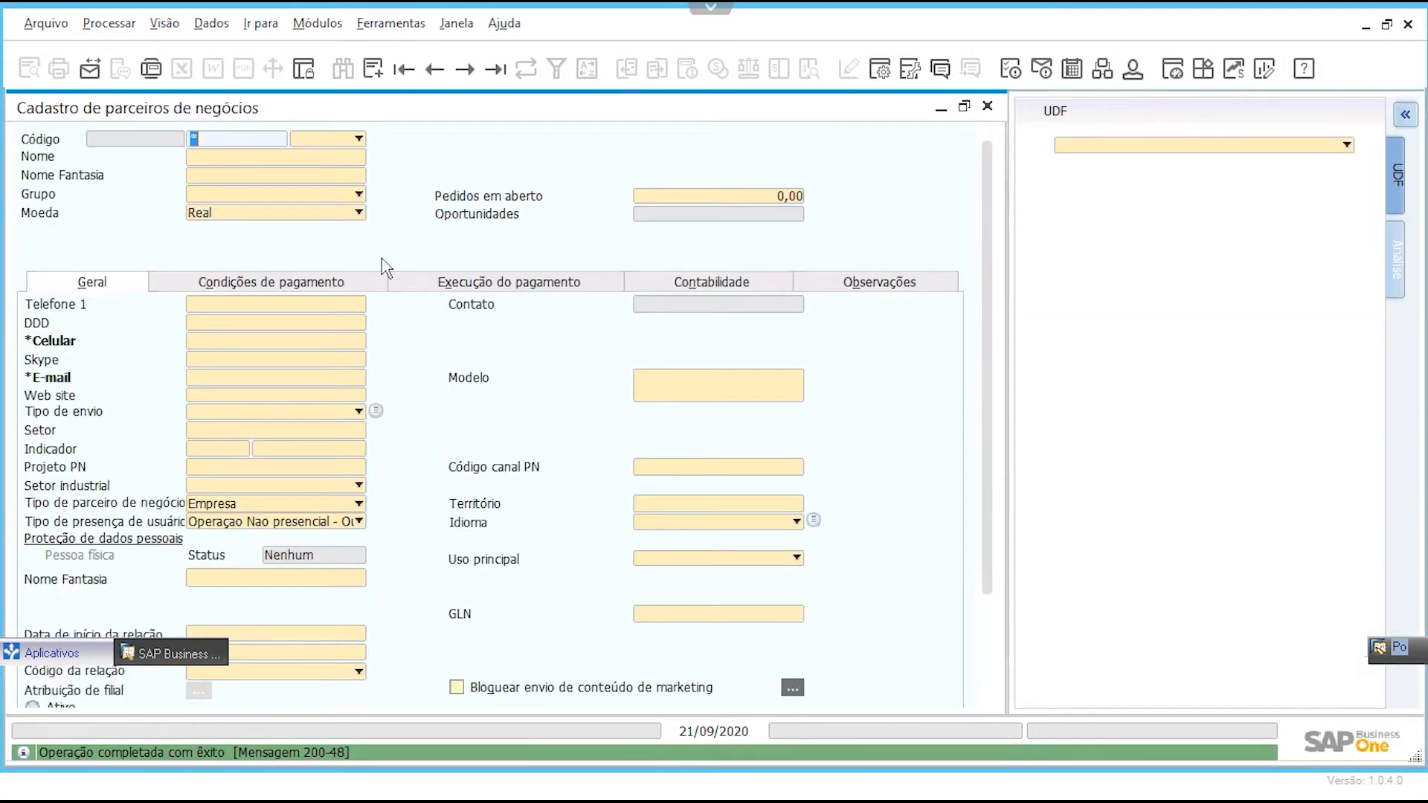
{"action": "key", "text": "Tab"}
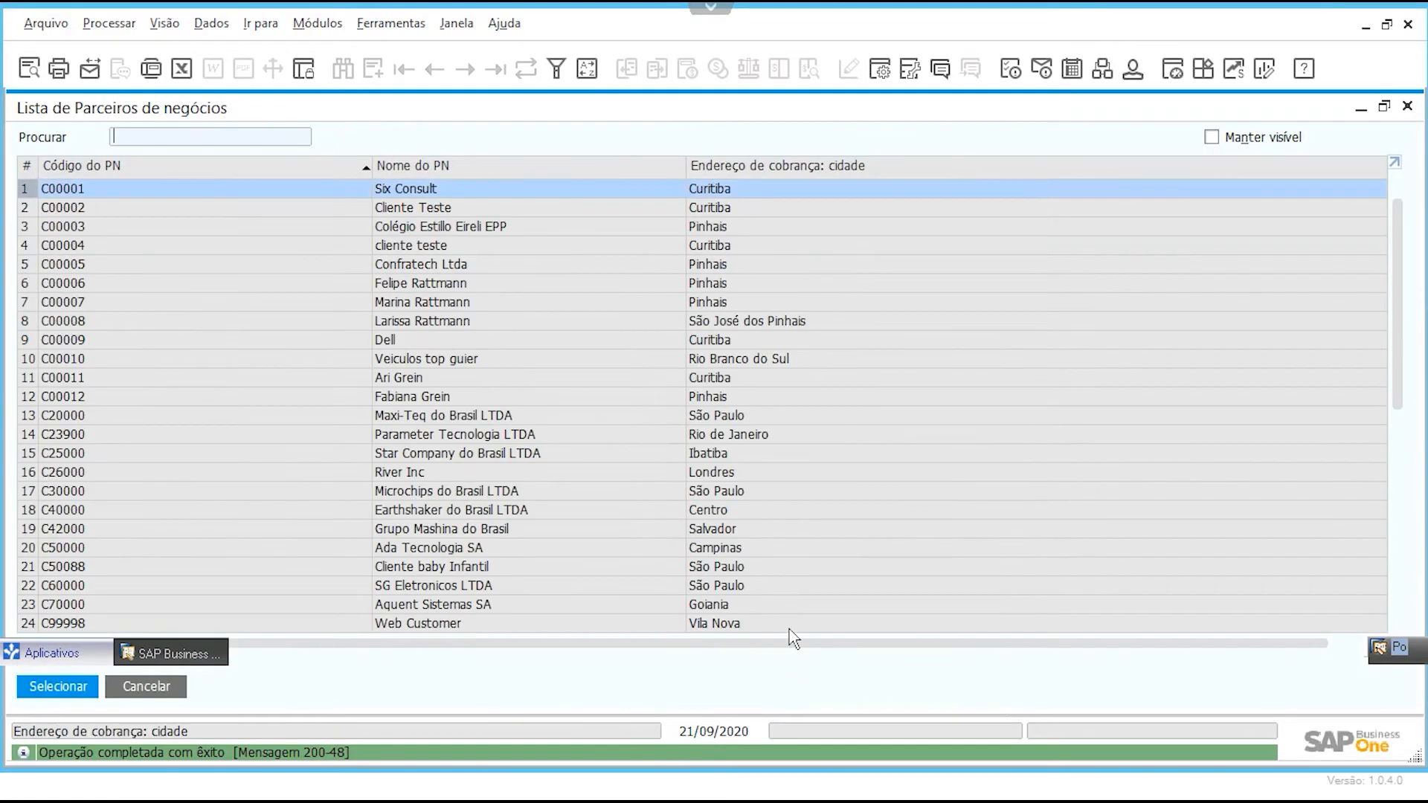
{"action": "left_click_drag", "start_coordinate": [794, 644], "coordinate": [972, 647]}
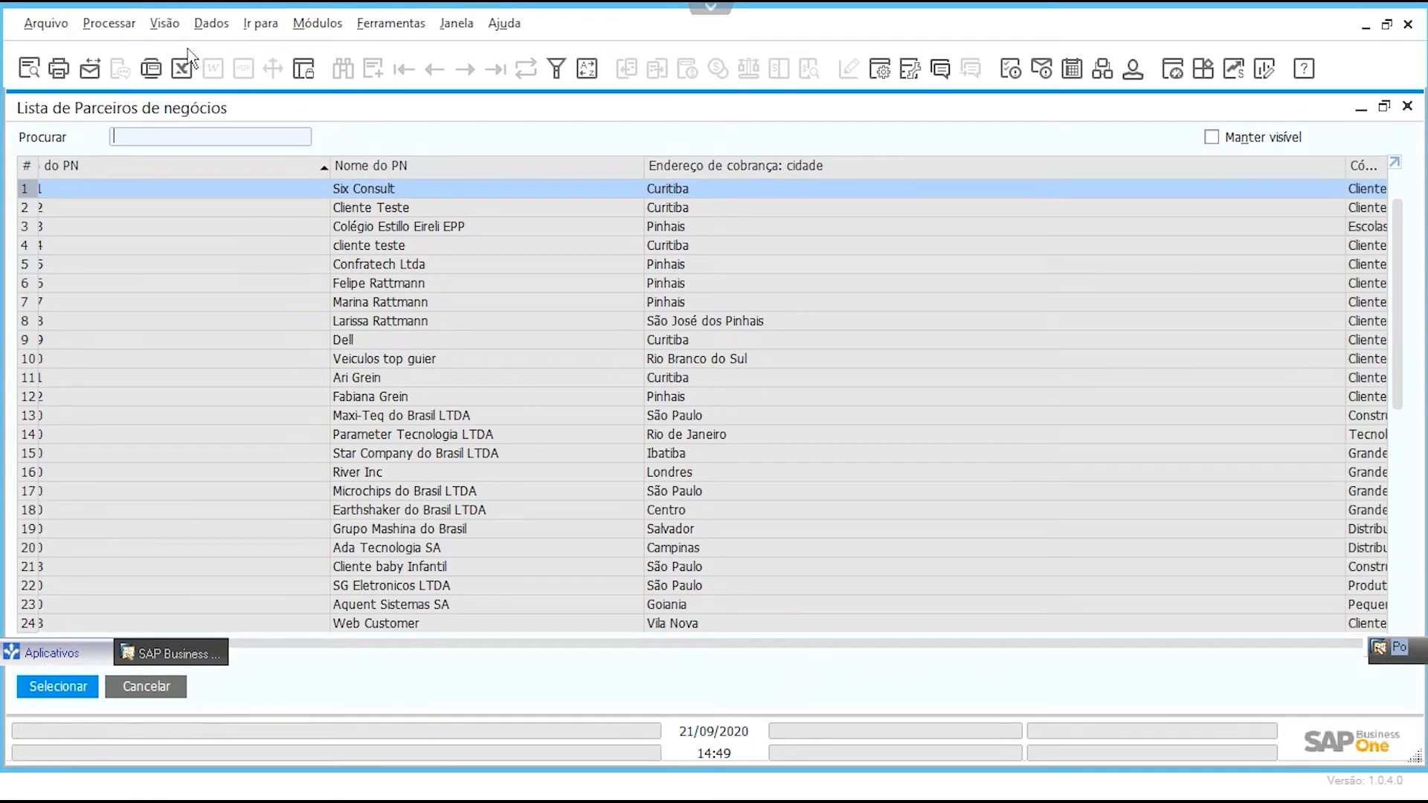
{"action": "left_click", "coordinate": [164, 23]}
{"action": "left_click", "coordinate": [220, 183]}
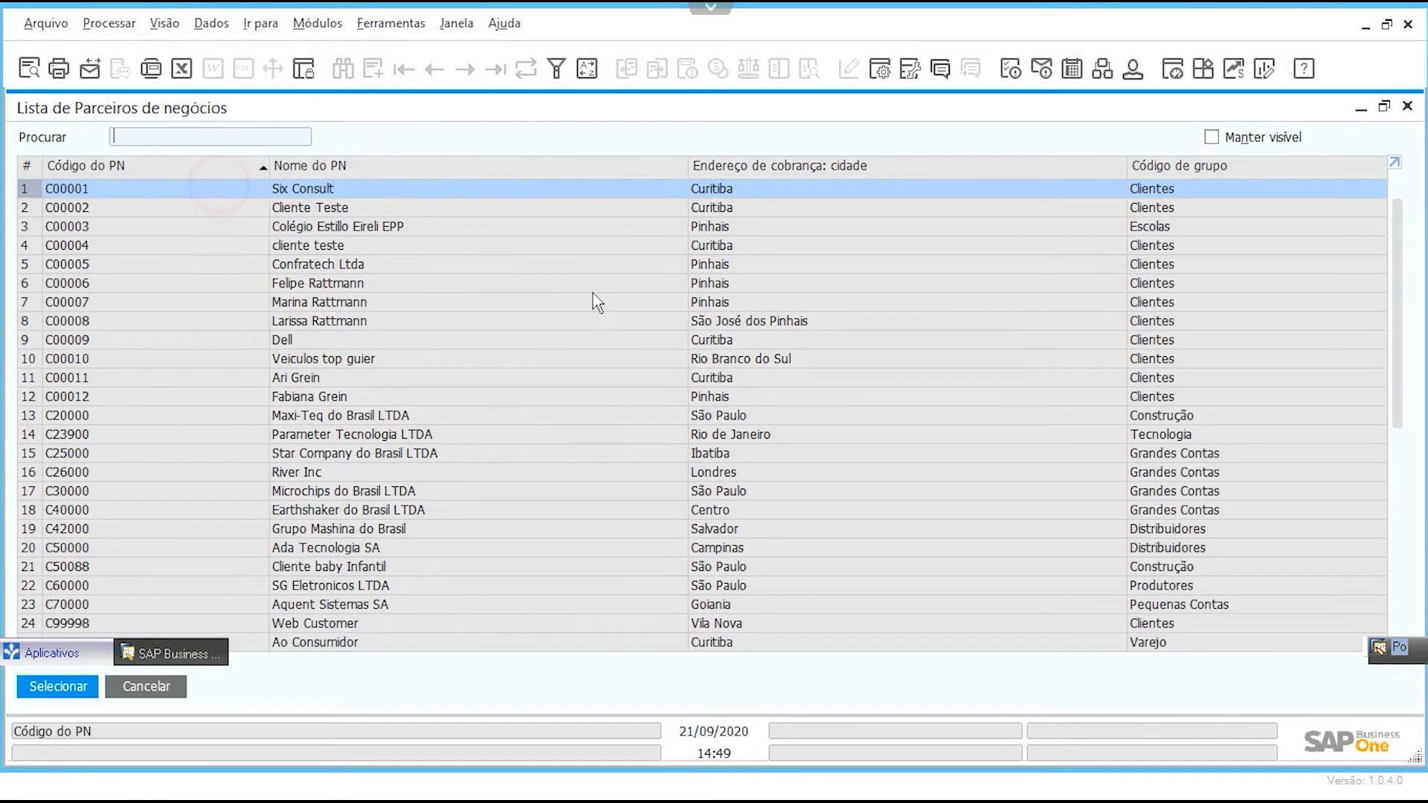
Step: Examine the partners' group codes and names throughout the list, then cancel the list
{"action": "left_click", "coordinate": [1227, 301]}
{"action": "scroll", "coordinate": [1216, 504], "scroll_direction": "down", "scroll_amount": 2}
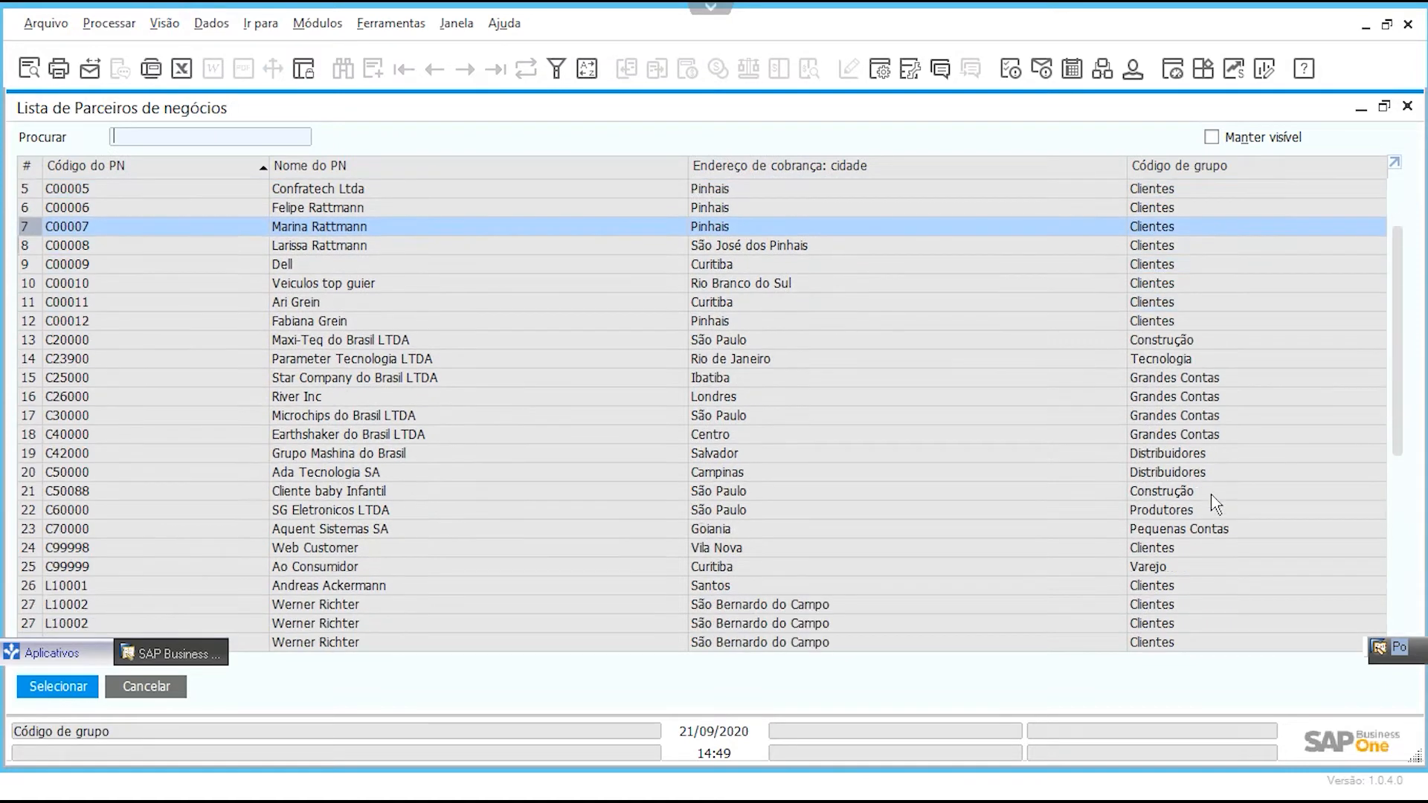
{"action": "scroll", "coordinate": [1205, 476], "scroll_direction": "up", "scroll_amount": 2}
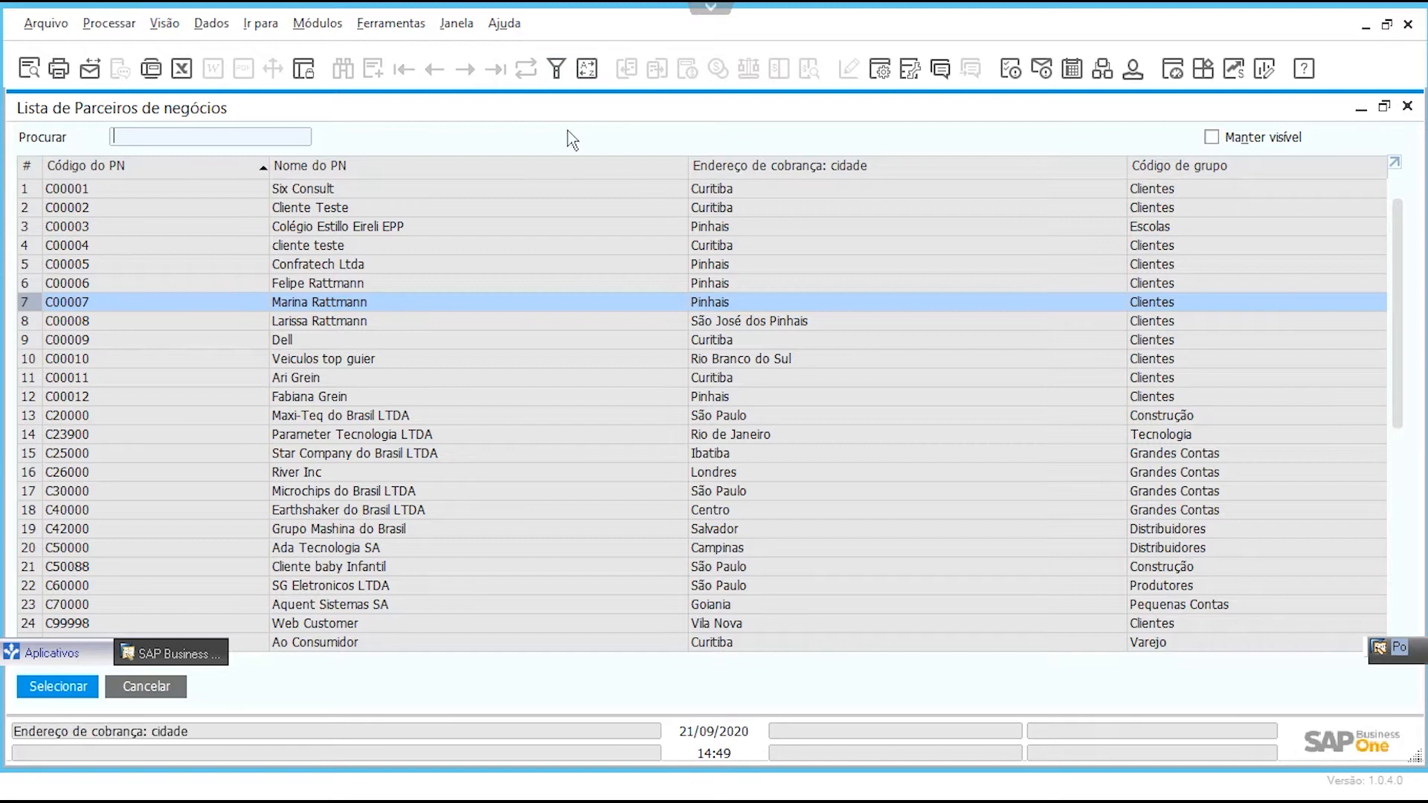
{"action": "left_click", "coordinate": [246, 265]}
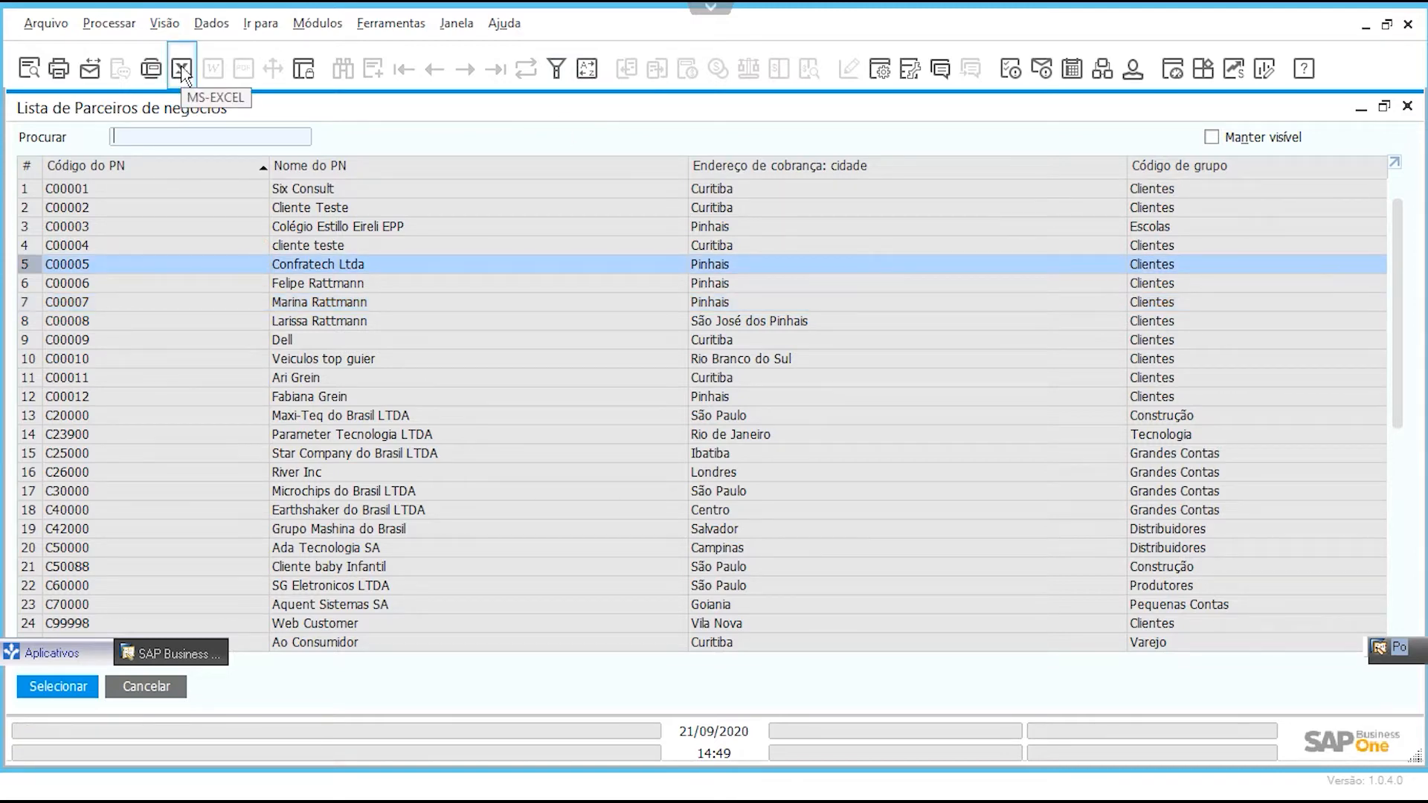
{"action": "left_click", "coordinate": [531, 432]}
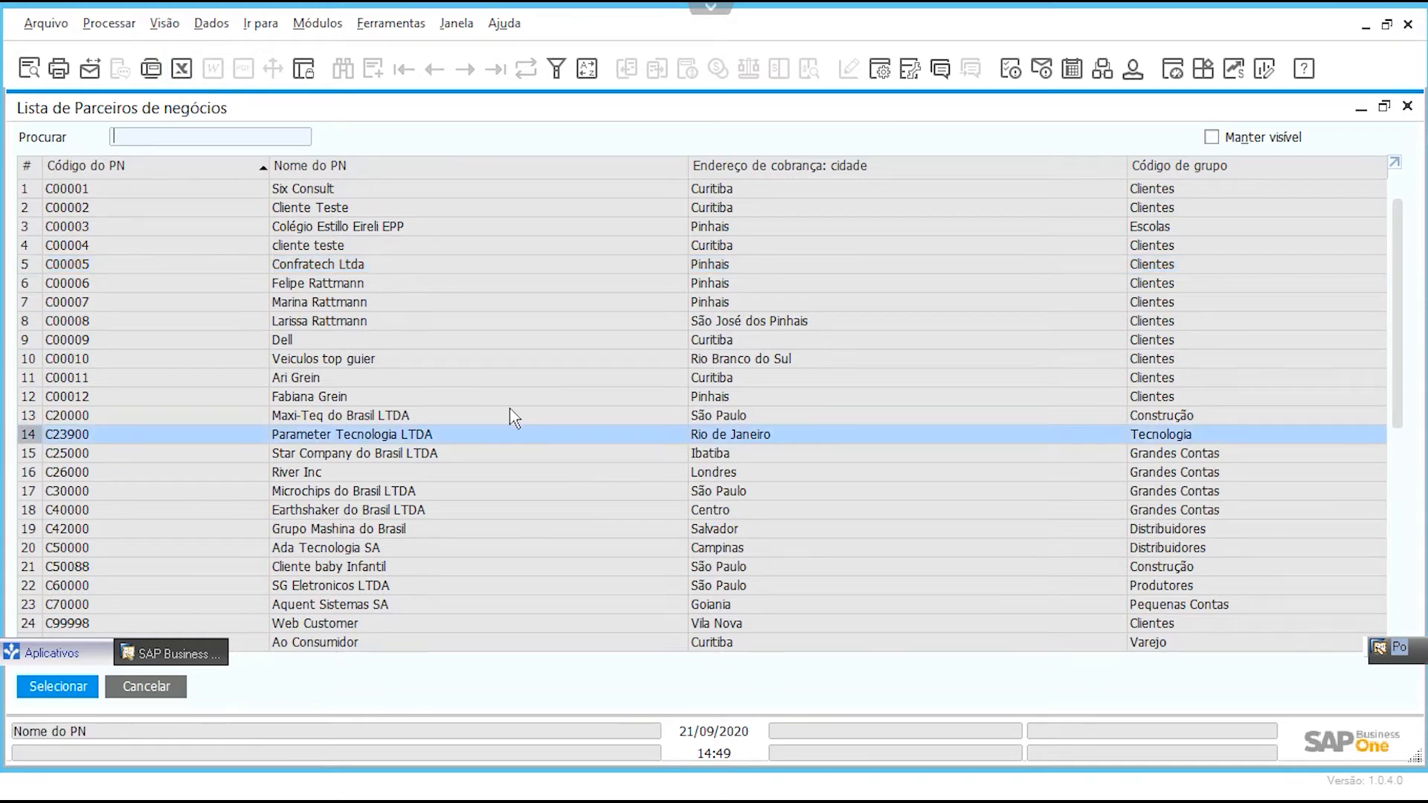
{"action": "scroll", "coordinate": [510, 432], "scroll_direction": "down", "scroll_amount": 4}
{"action": "scroll", "coordinate": [536, 474], "scroll_direction": "up", "scroll_amount": 4}
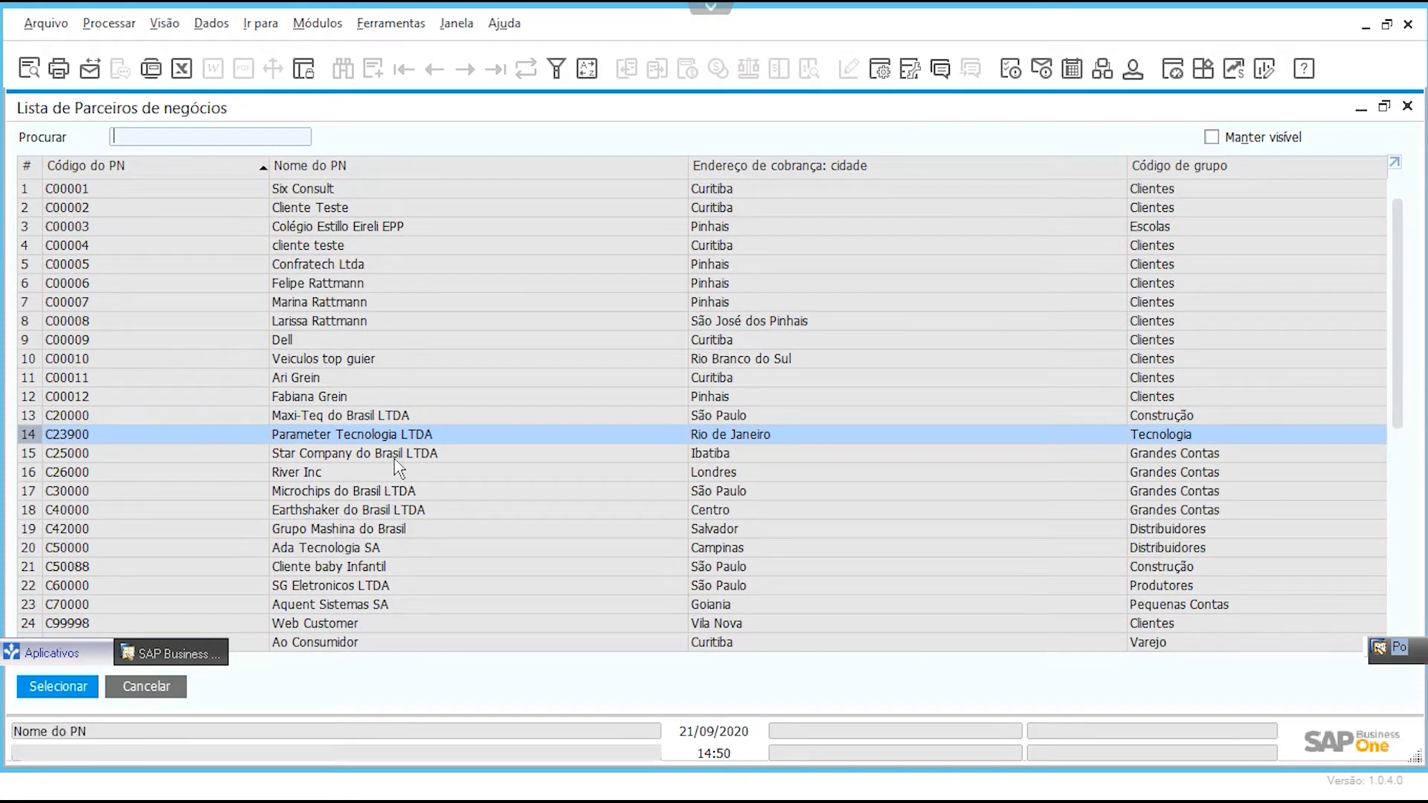
{"action": "left_click", "coordinate": [420, 358]}
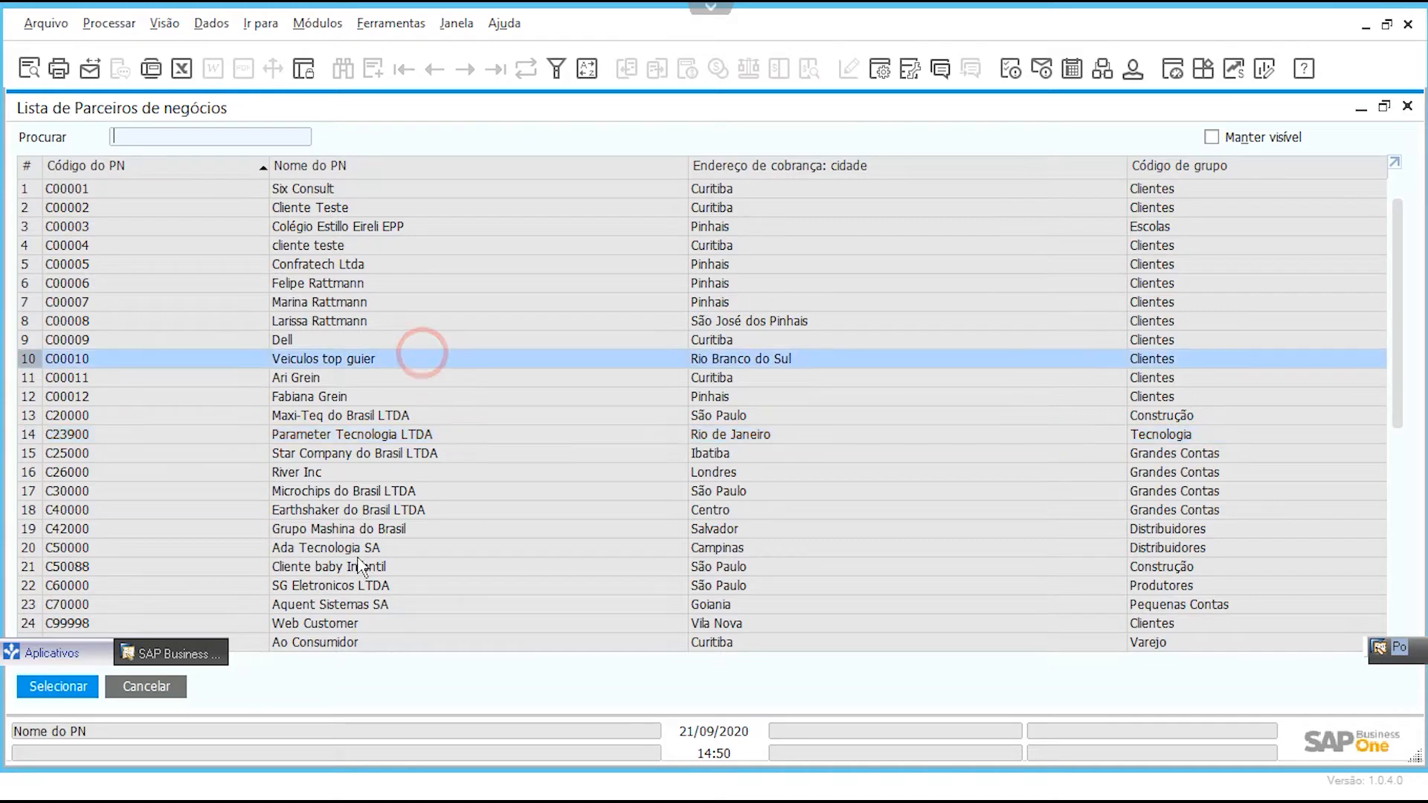
{"action": "left_click", "coordinate": [179, 687]}
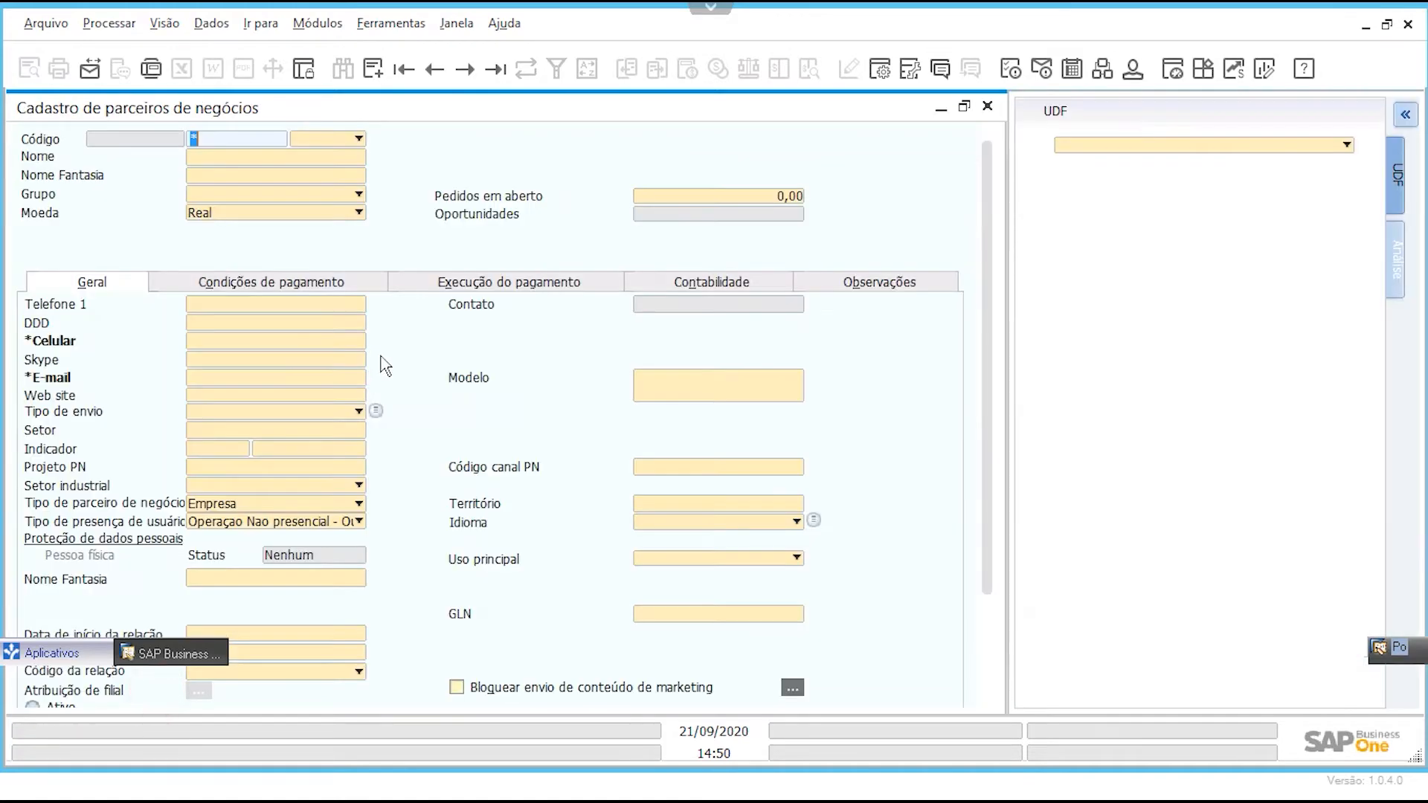
Step: Reopen the partner list and set its settings to group by Endereço de cobrança: cidade
{"action": "key", "text": "Tab"}
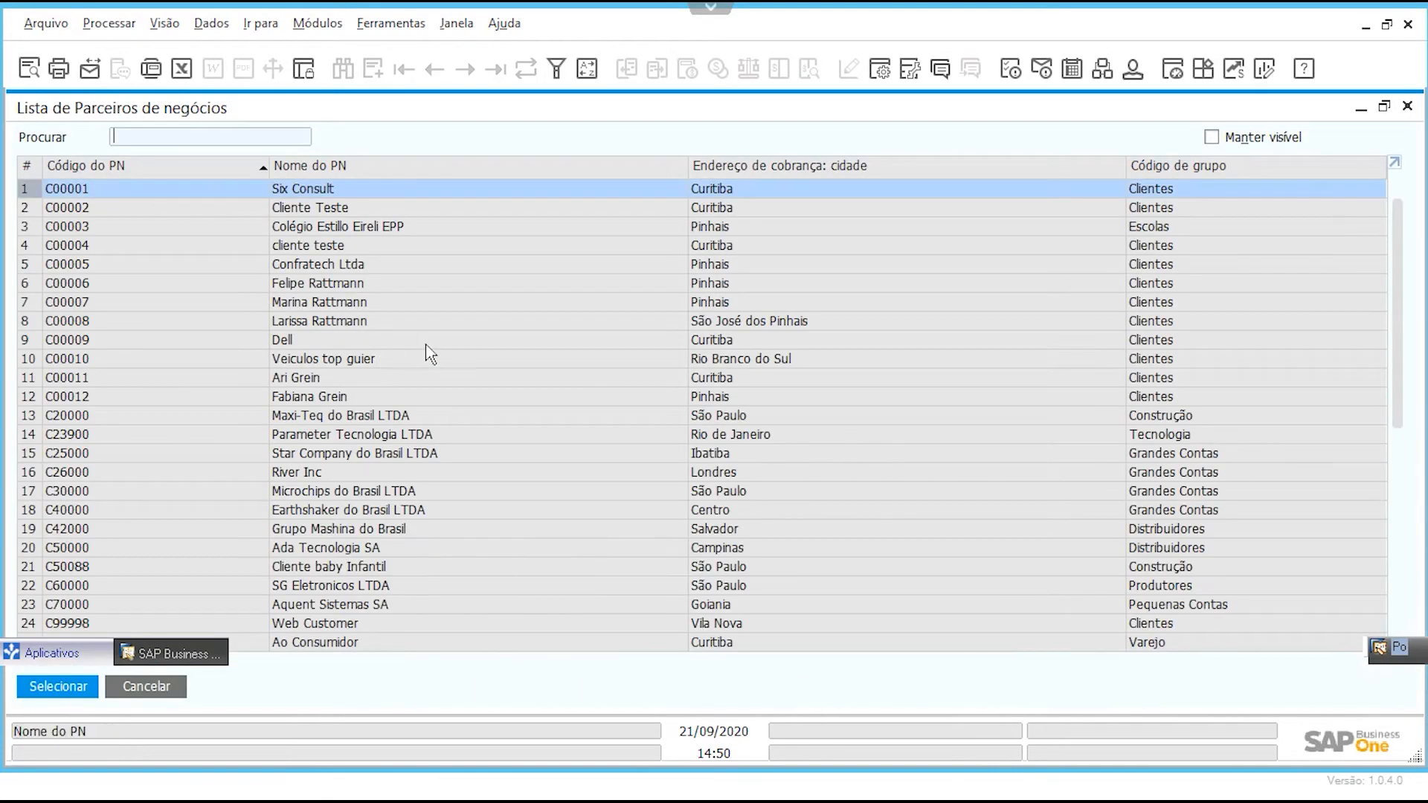
{"action": "left_click", "coordinate": [880, 72]}
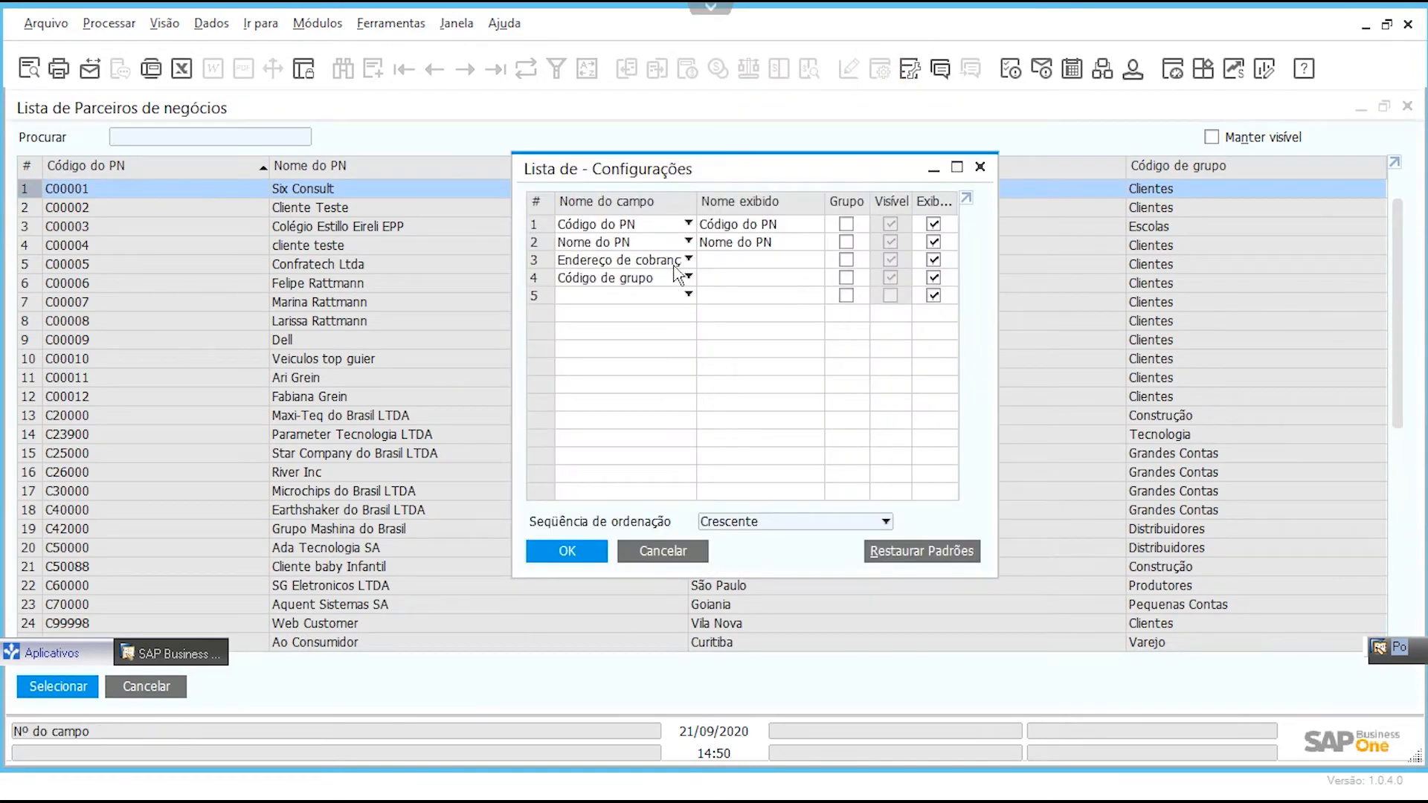
{"action": "left_click", "coordinate": [846, 262]}
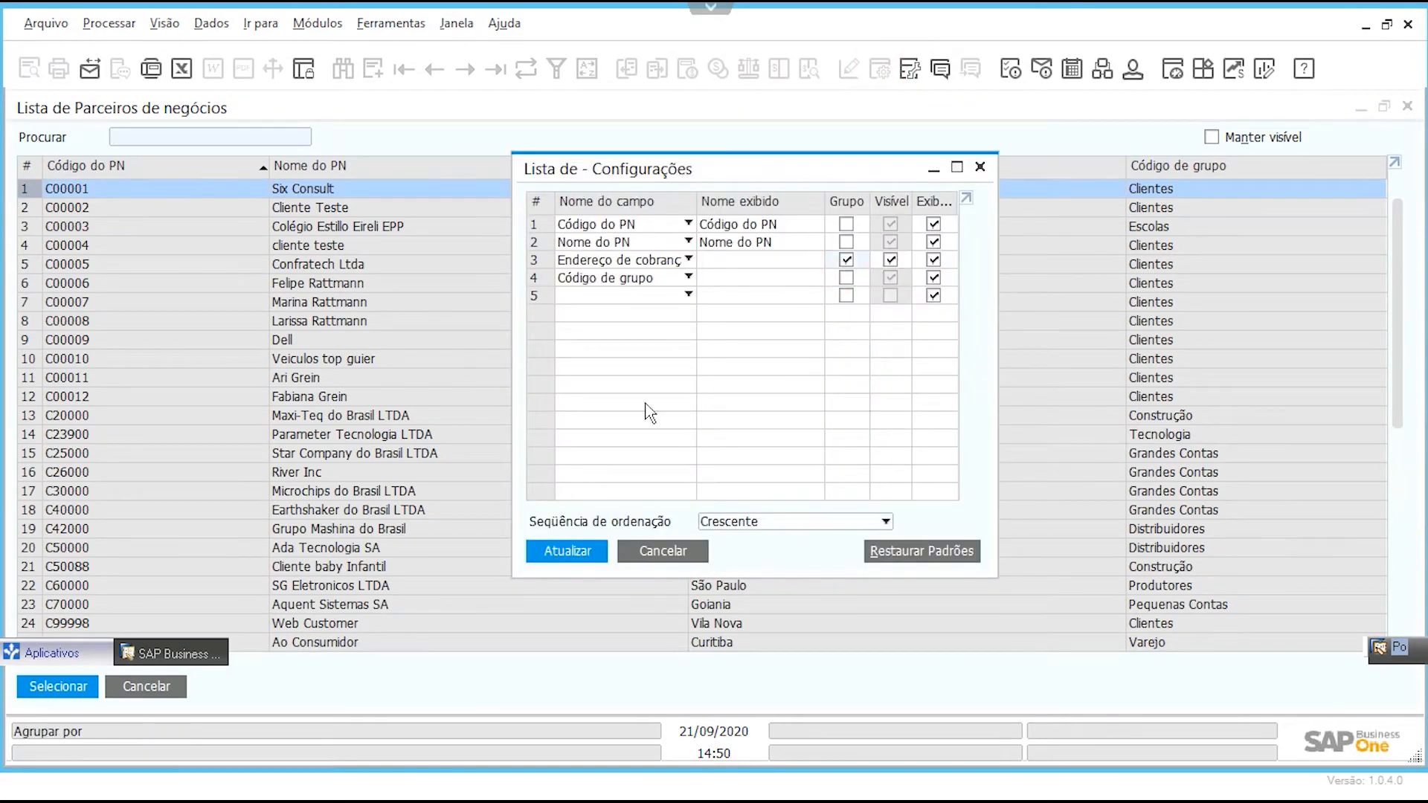
{"action": "left_click", "coordinate": [587, 551]}
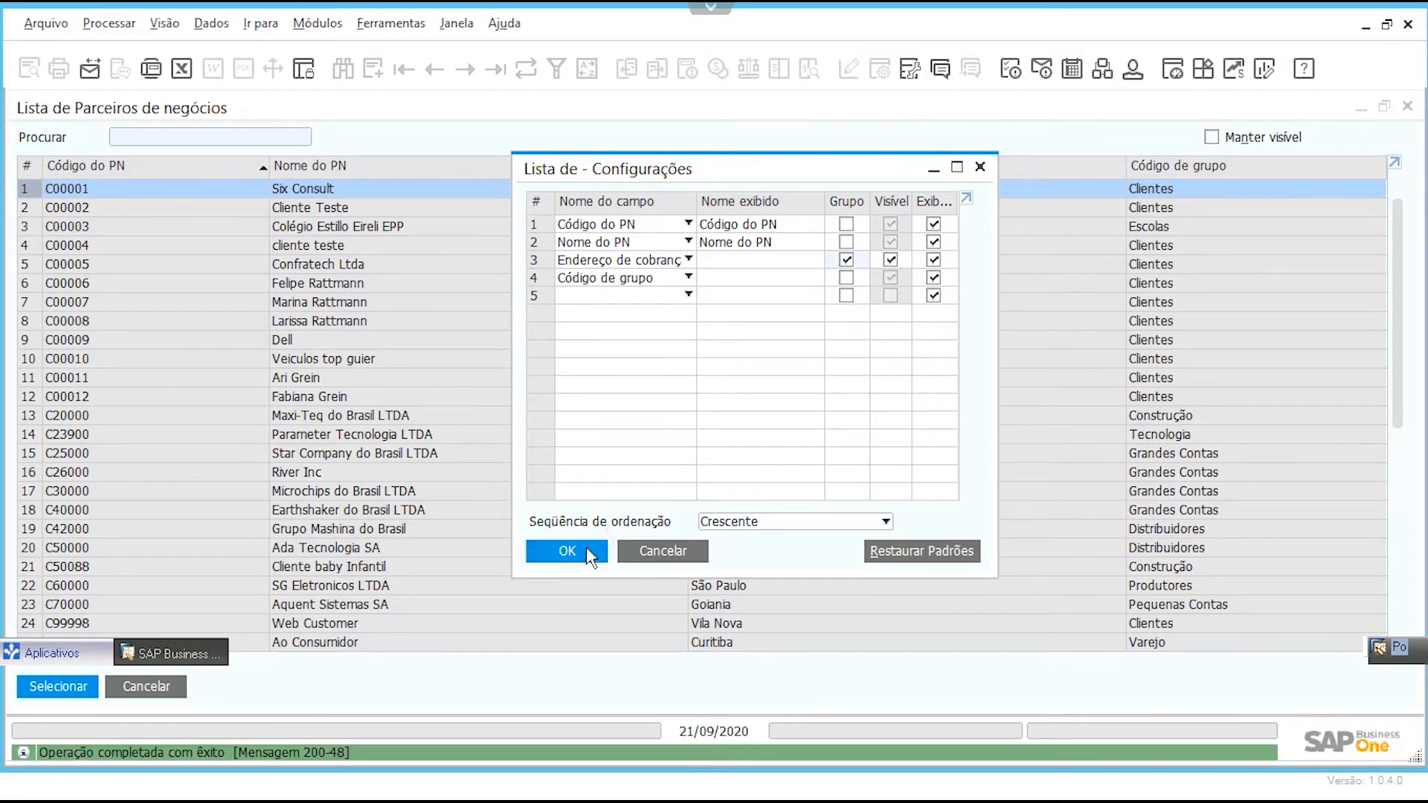
{"action": "left_click", "coordinate": [586, 551]}
Step: Reload the partner list with code *, expand the Curitiba group to view its partners, and collapse it again
{"action": "left_click", "coordinate": [146, 686]}
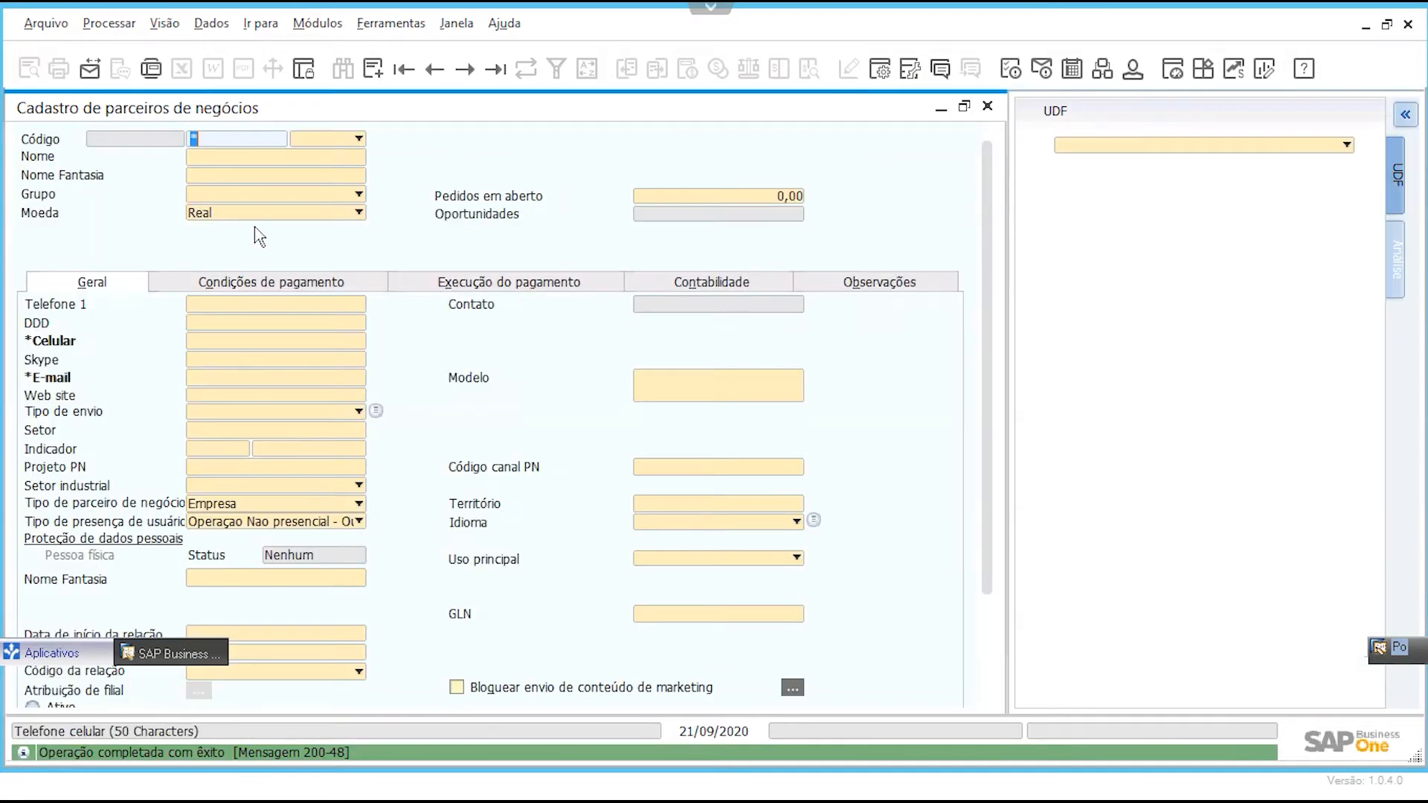
{"action": "key", "text": "Tab"}
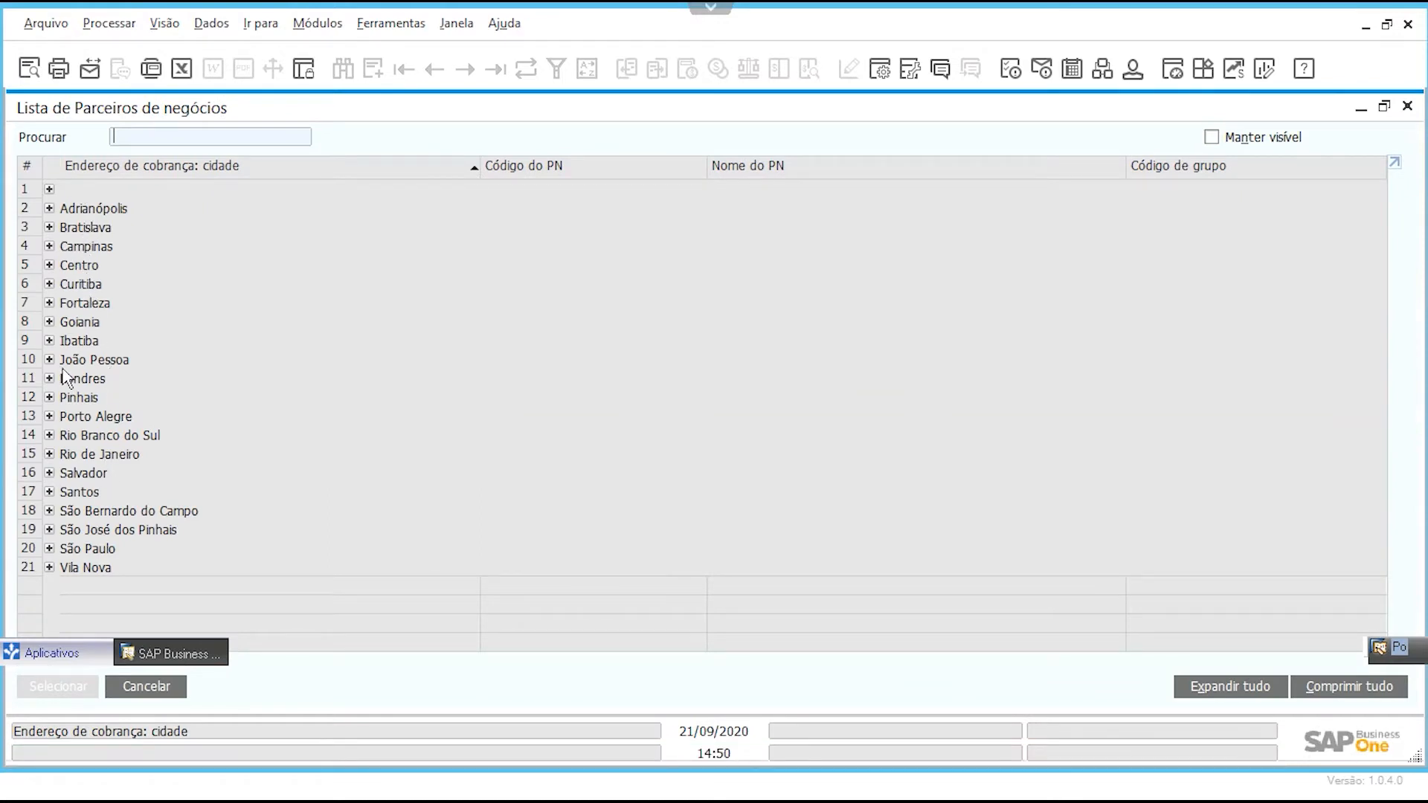
{"action": "left_click", "coordinate": [49, 284]}
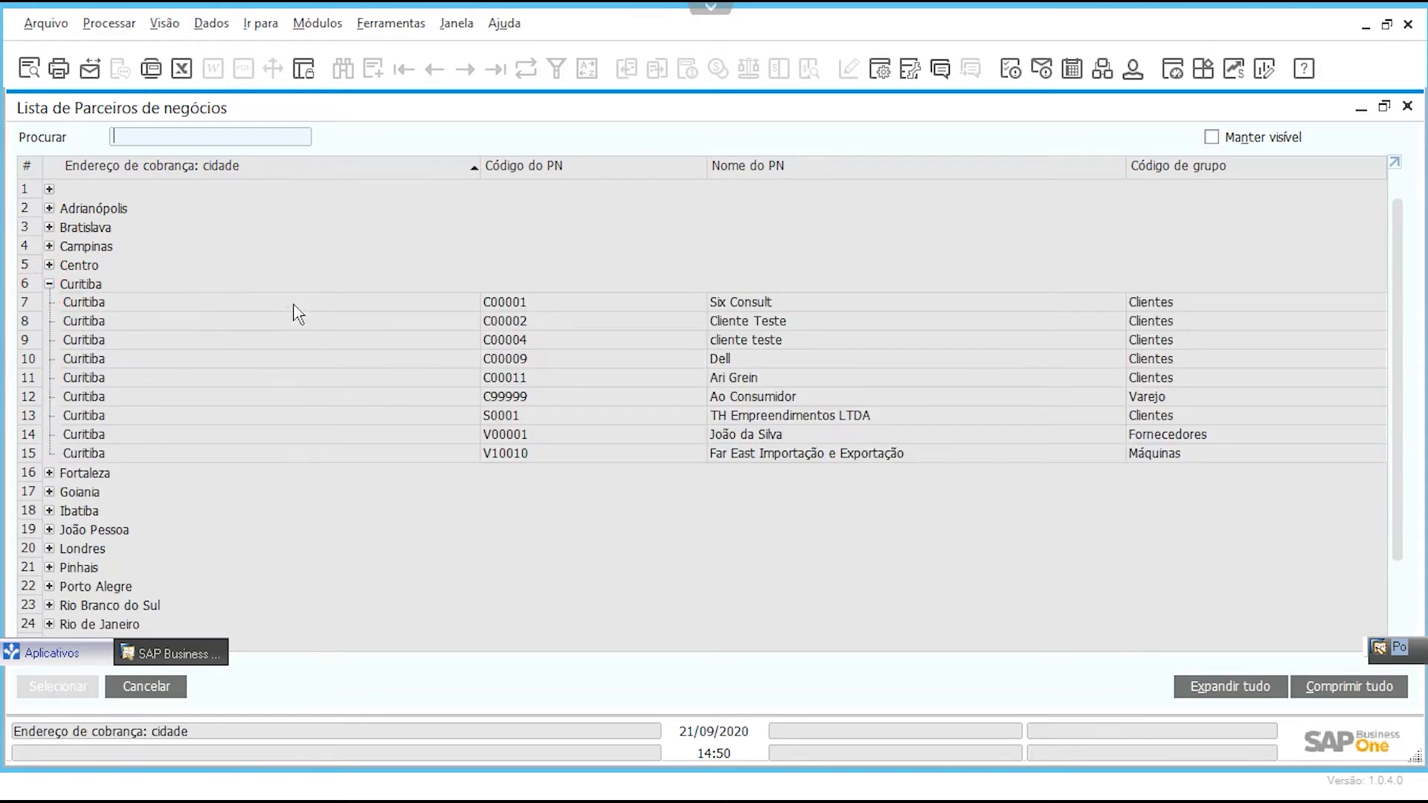
{"action": "left_click", "coordinate": [49, 284]}
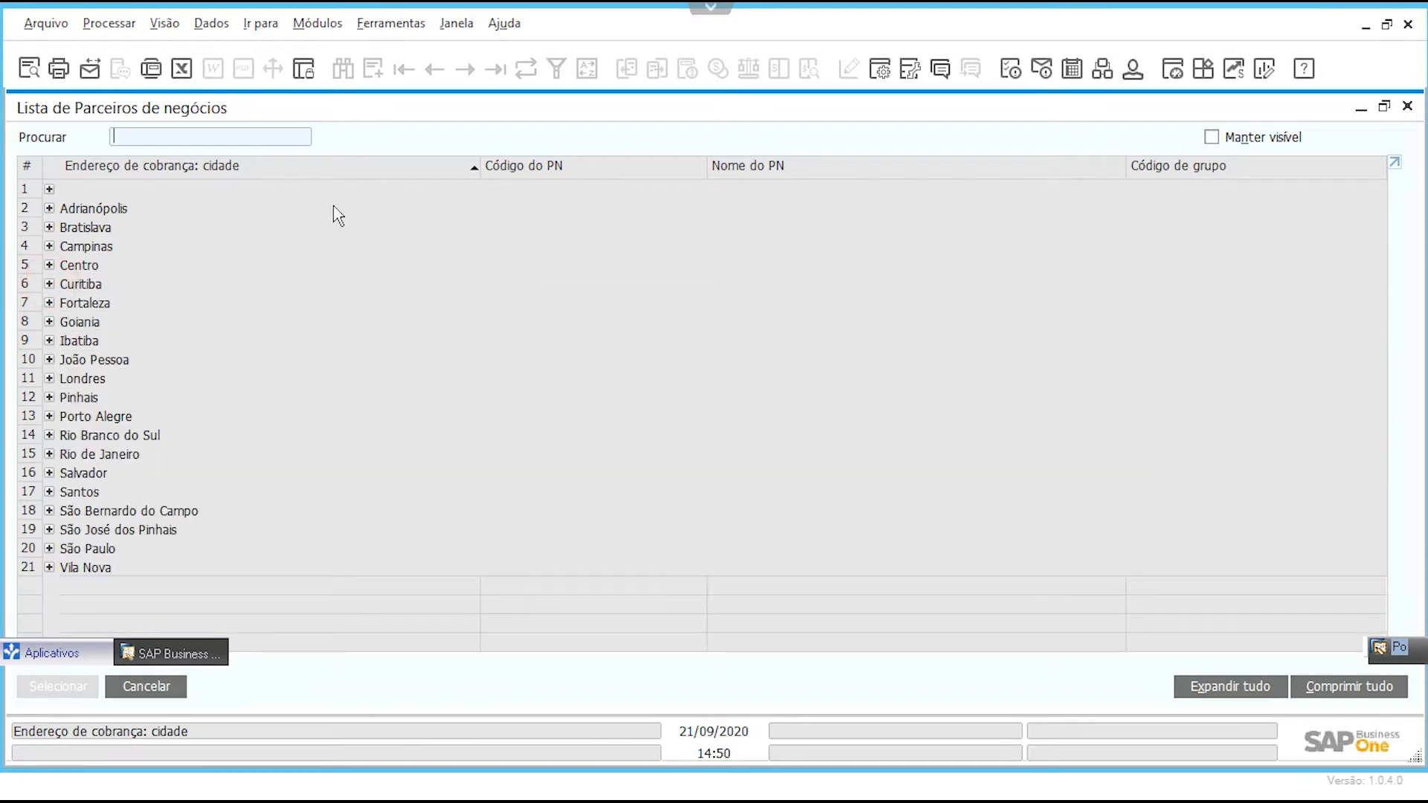
Step: Remove the grouping by Endereço de cobrança: cidade from the partner list settings and cancel the list
{"action": "left_click", "coordinate": [880, 71]}
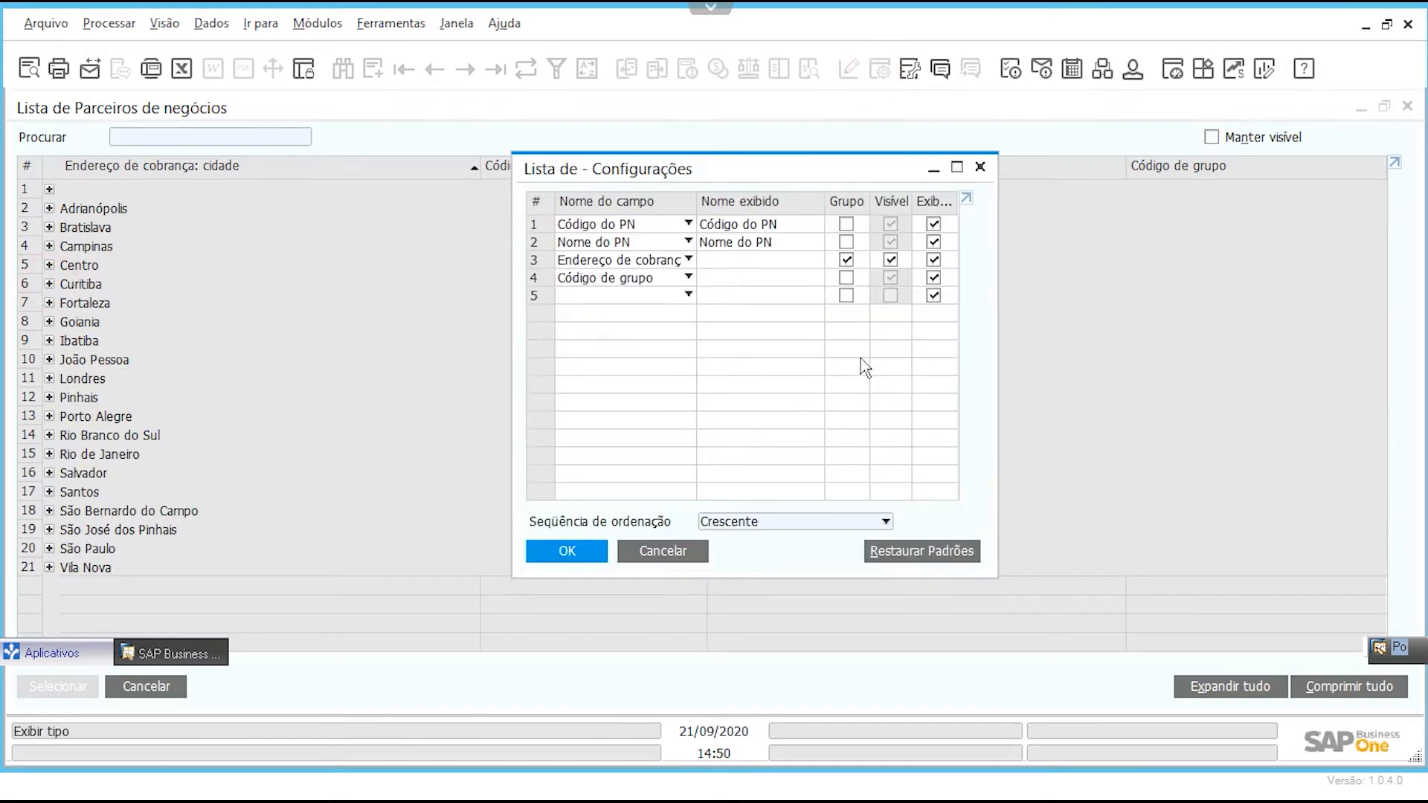
{"action": "left_click", "coordinate": [591, 551]}
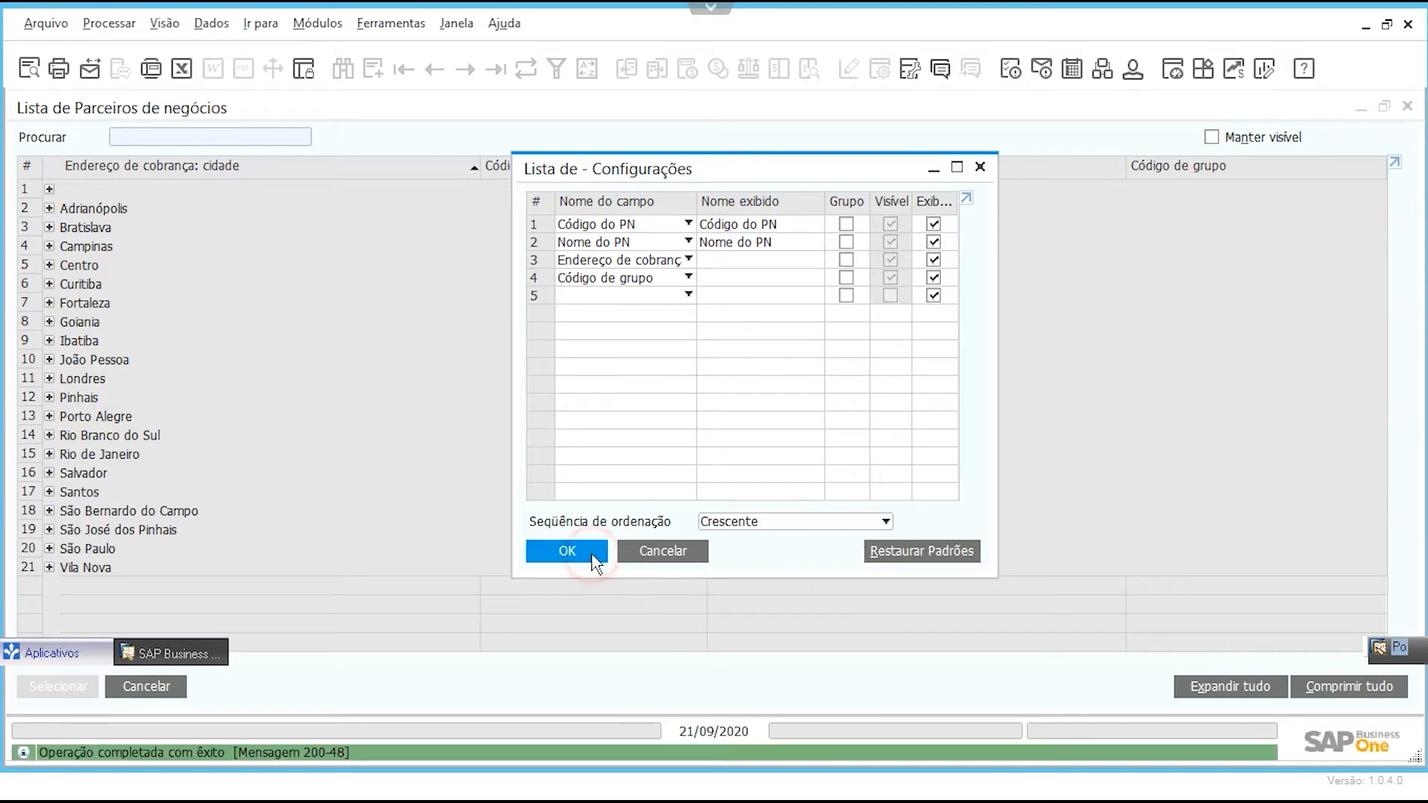
{"action": "left_click", "coordinate": [592, 554]}
{"action": "left_click", "coordinate": [146, 687]}
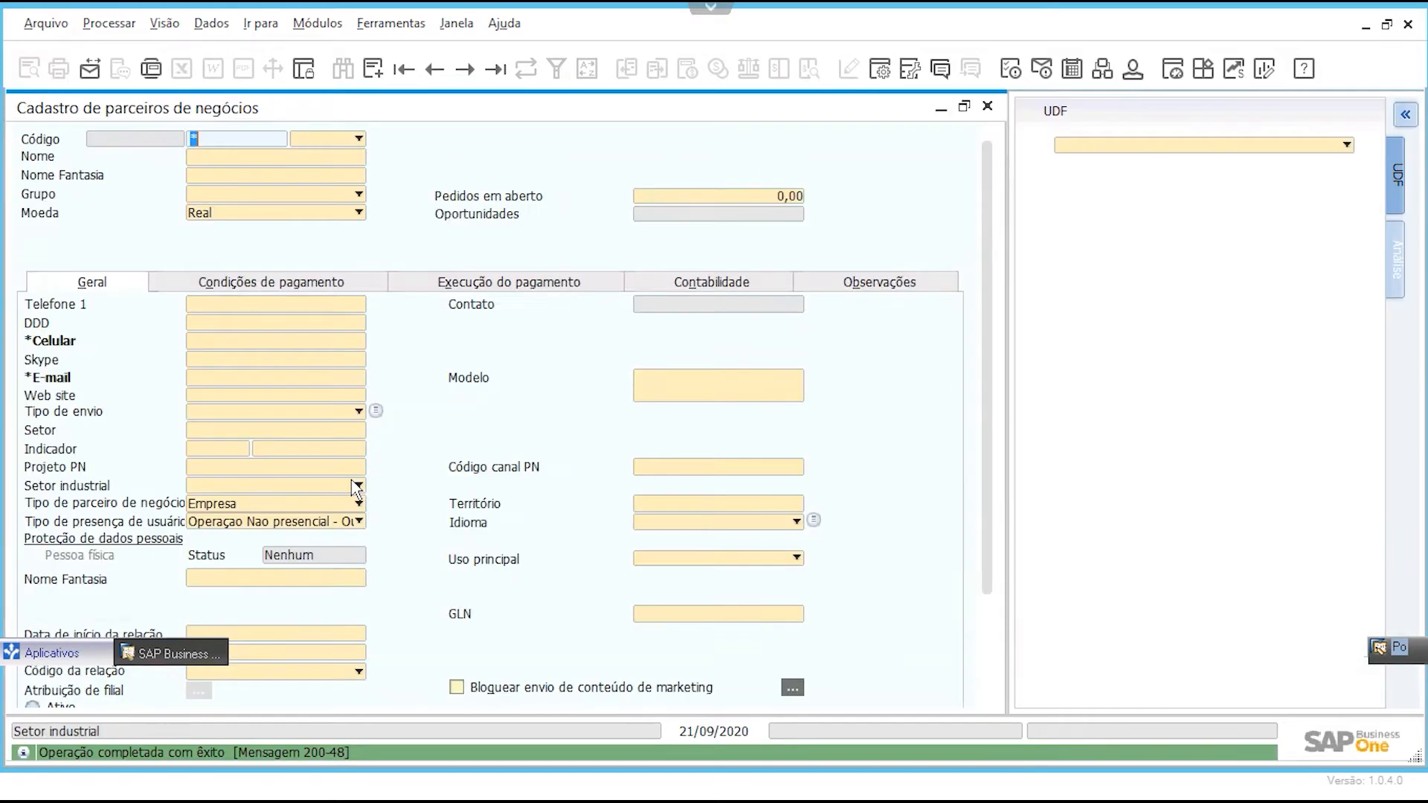
Step: Reload the partner list with code * to check the ungrouped layout, cancel it, and close the business partner record
{"action": "key", "text": "Tab"}
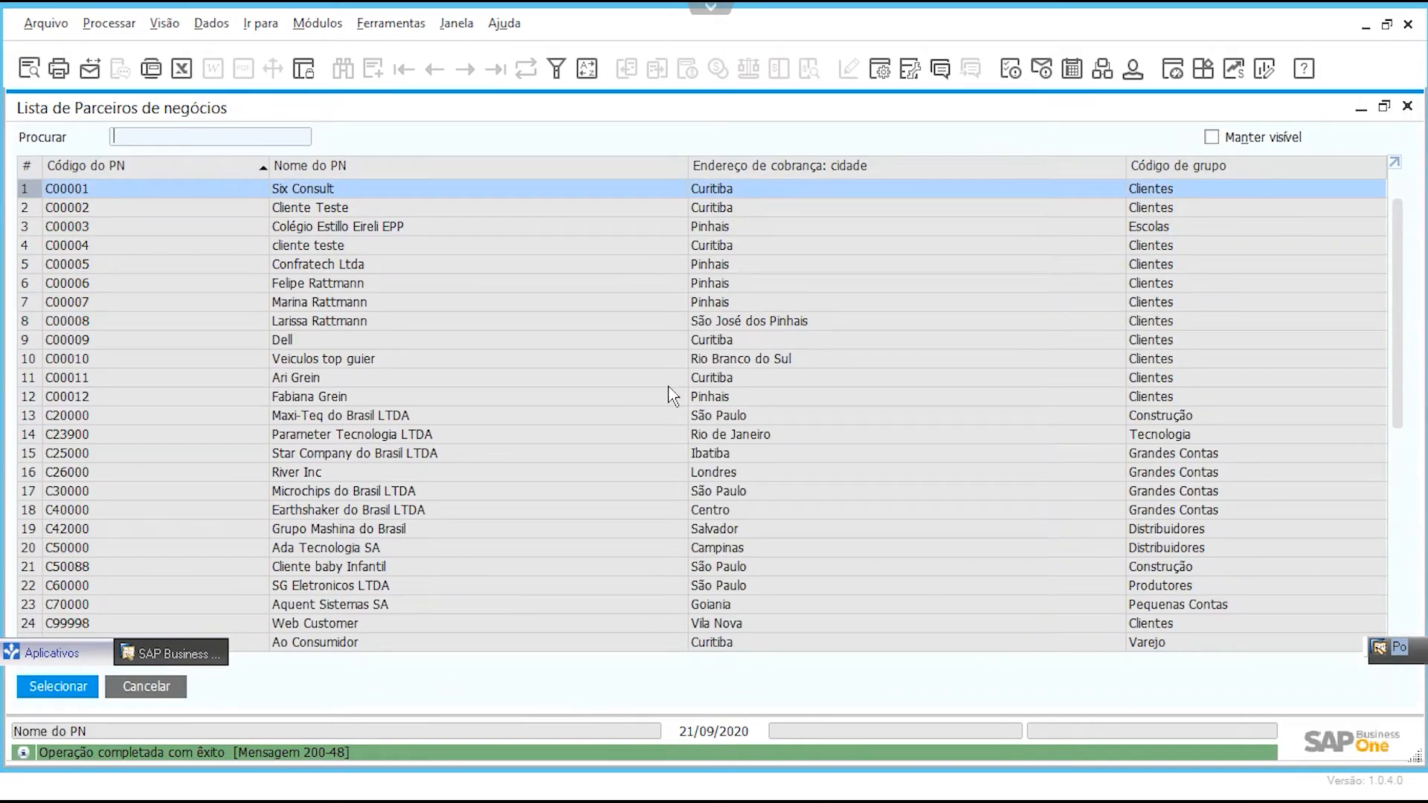
{"action": "left_click", "coordinate": [142, 686]}
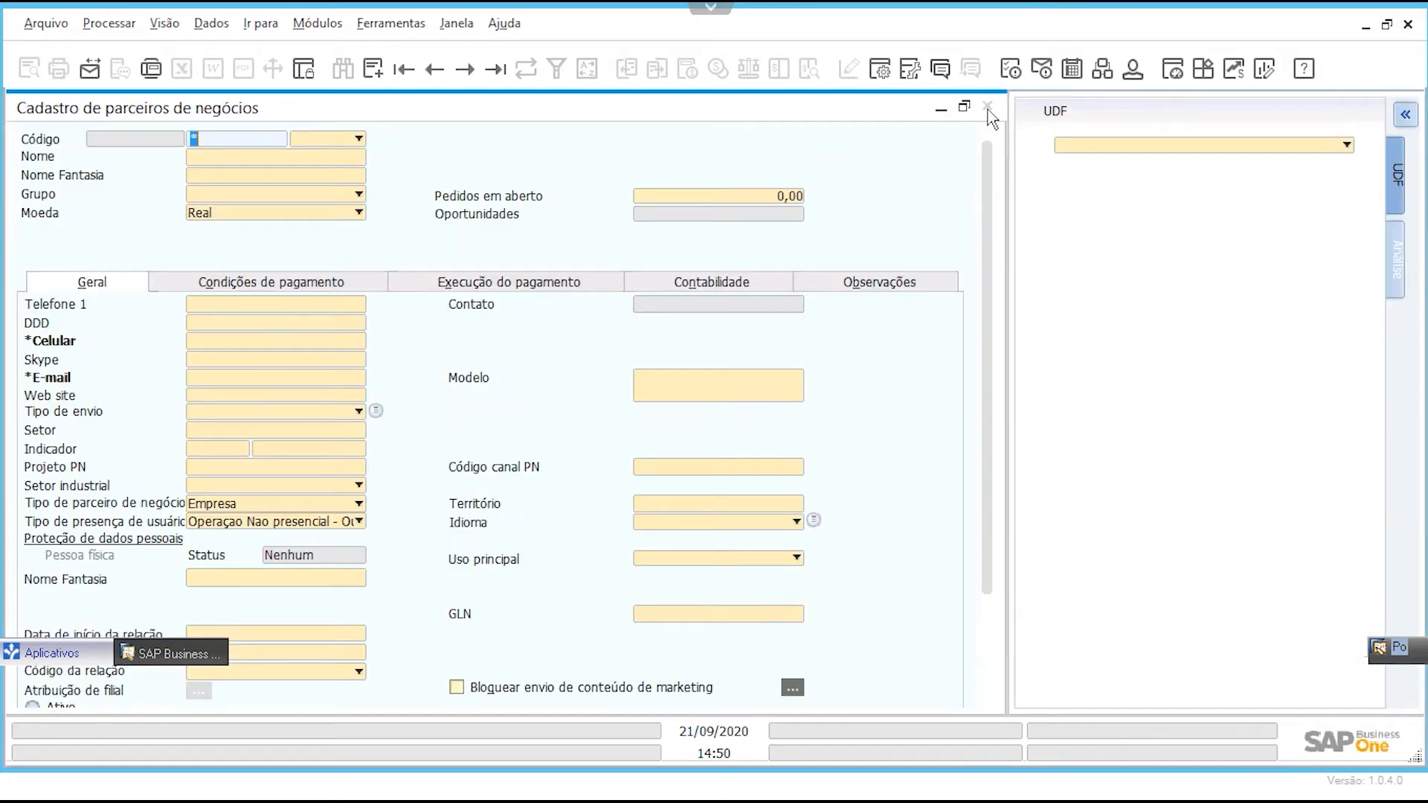
{"action": "left_click", "coordinate": [988, 106]}
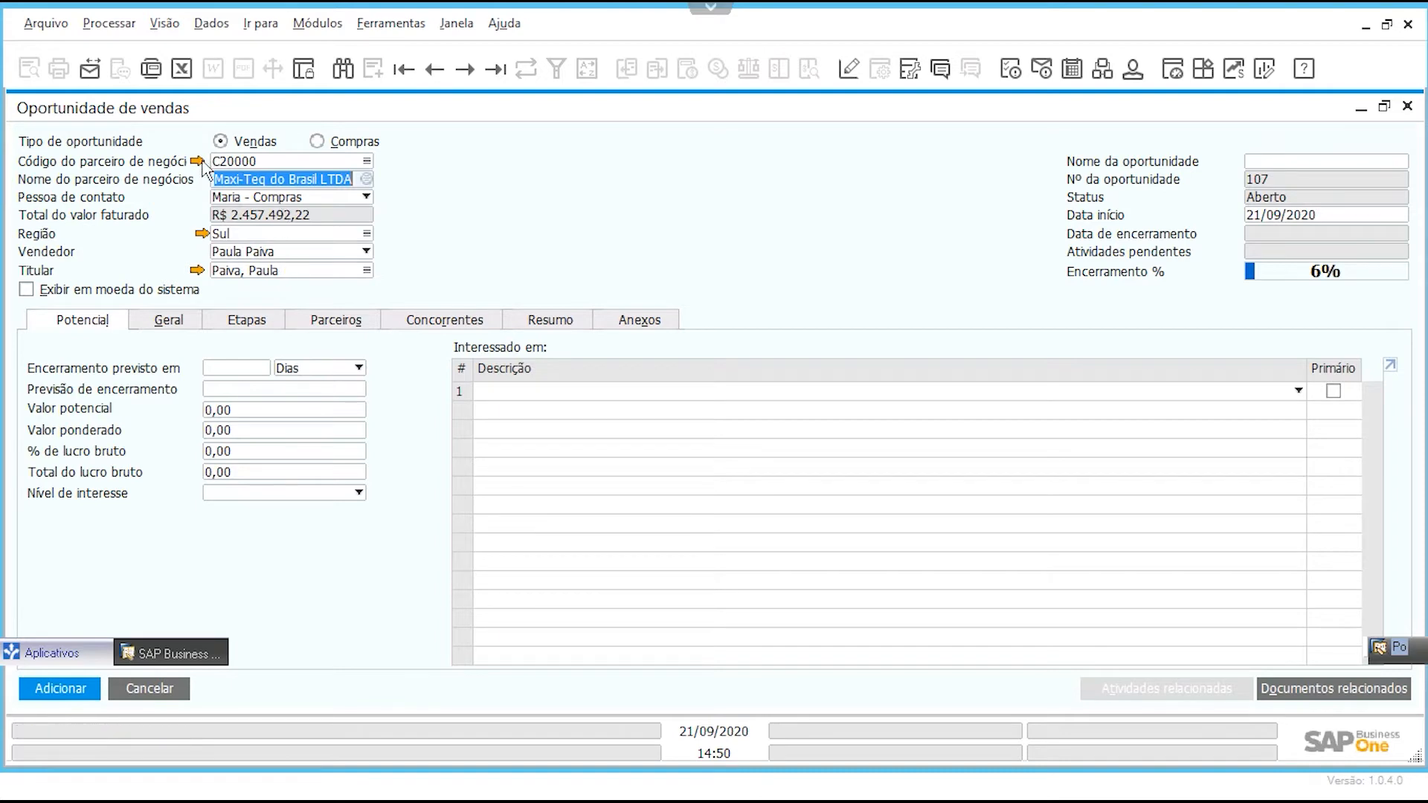
Step: Change the opportunity's Vendedor to another salesperson and select the same person from the employee list as Titular
{"action": "left_click", "coordinate": [271, 250]}
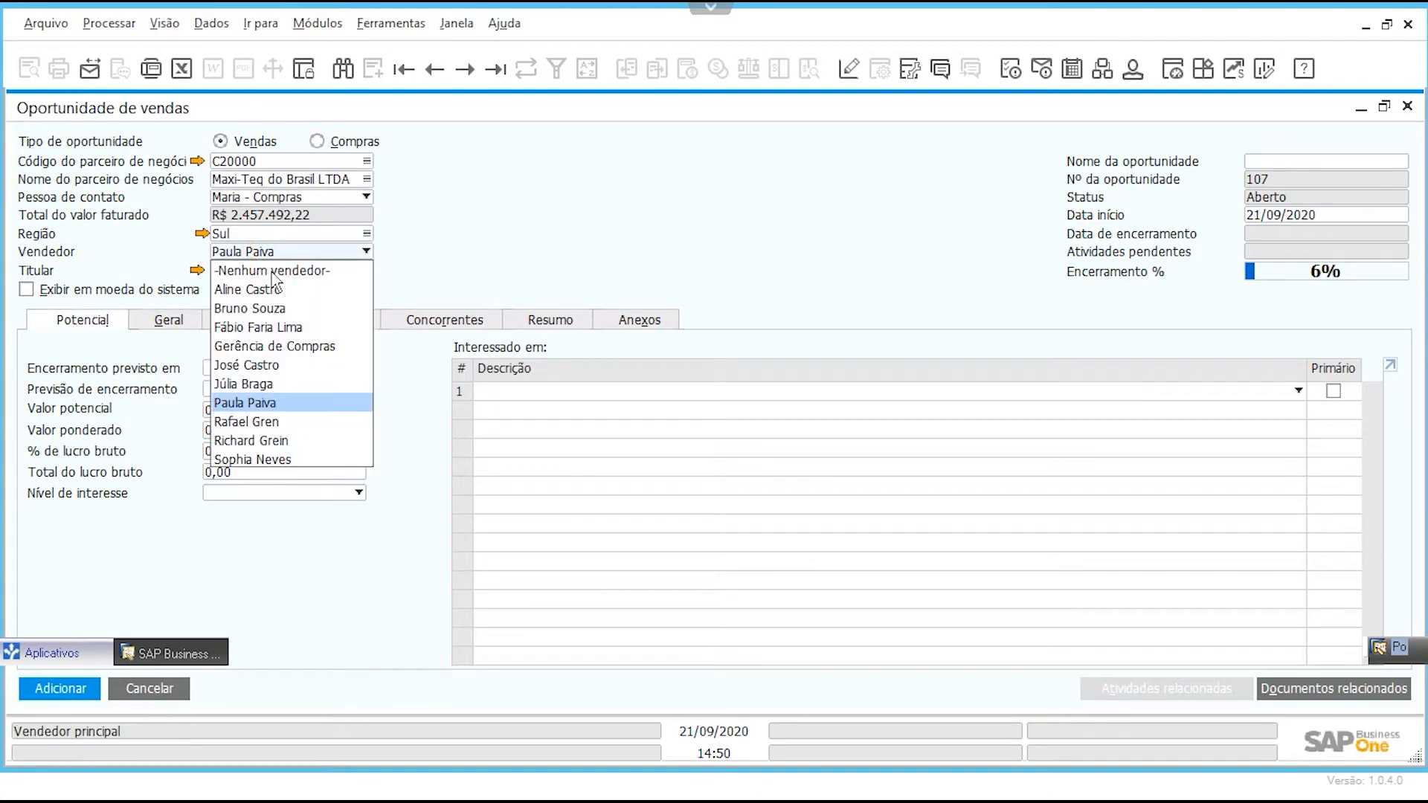
{"action": "left_click", "coordinate": [294, 441]}
{"action": "left_click", "coordinate": [305, 271]}
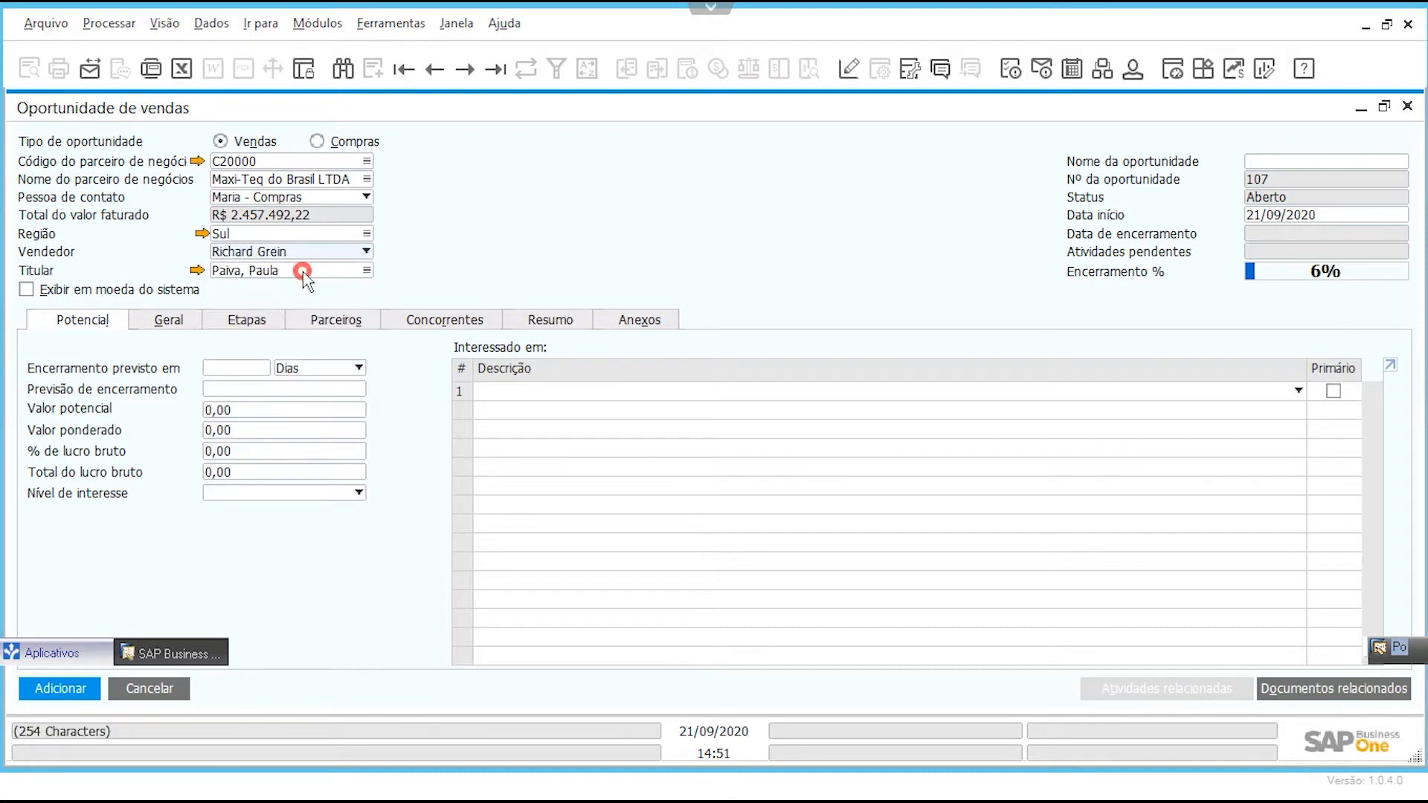
{"action": "key", "text": "BackSpace"}
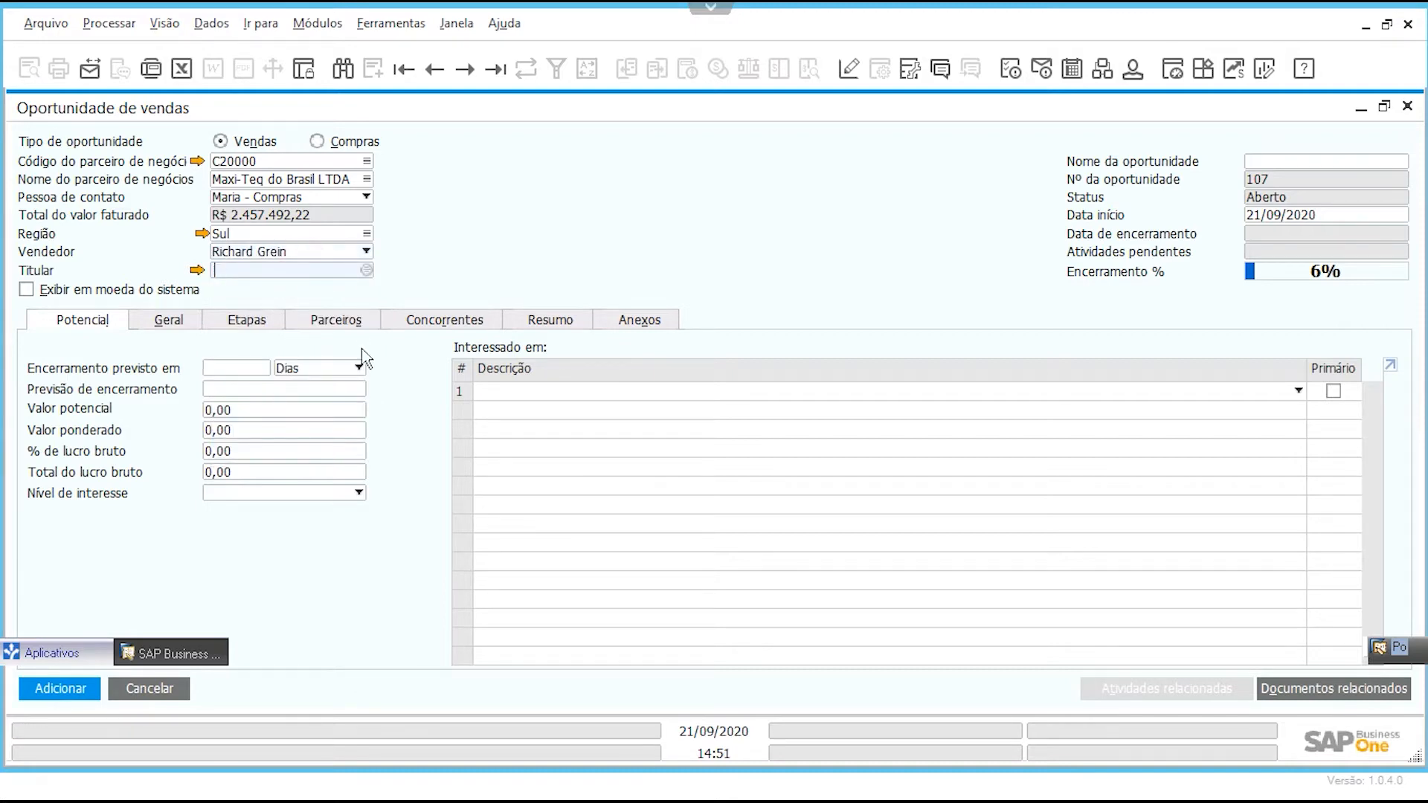
{"action": "key", "text": "Tab"}
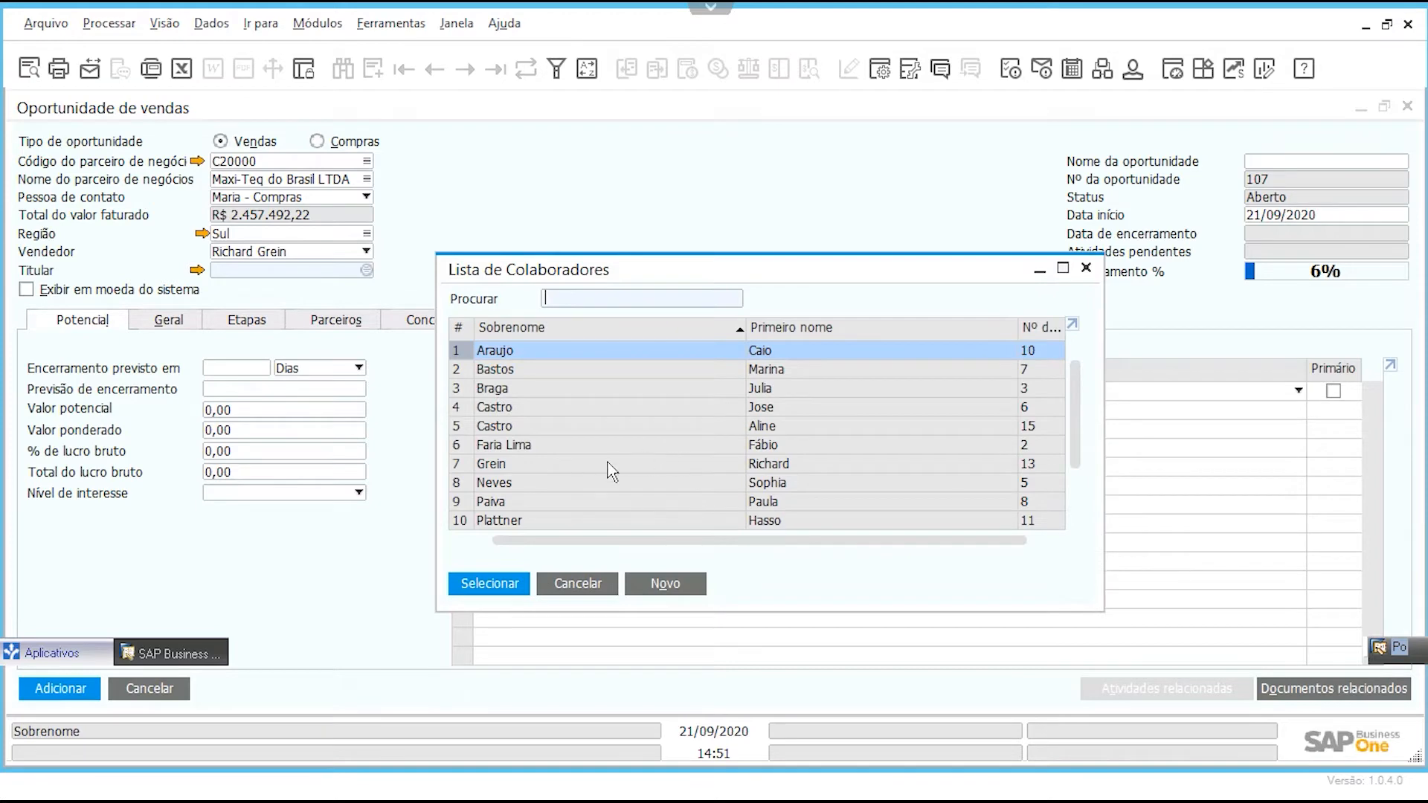
{"action": "left_click", "coordinate": [608, 465]}
{"action": "left_click", "coordinate": [483, 583]}
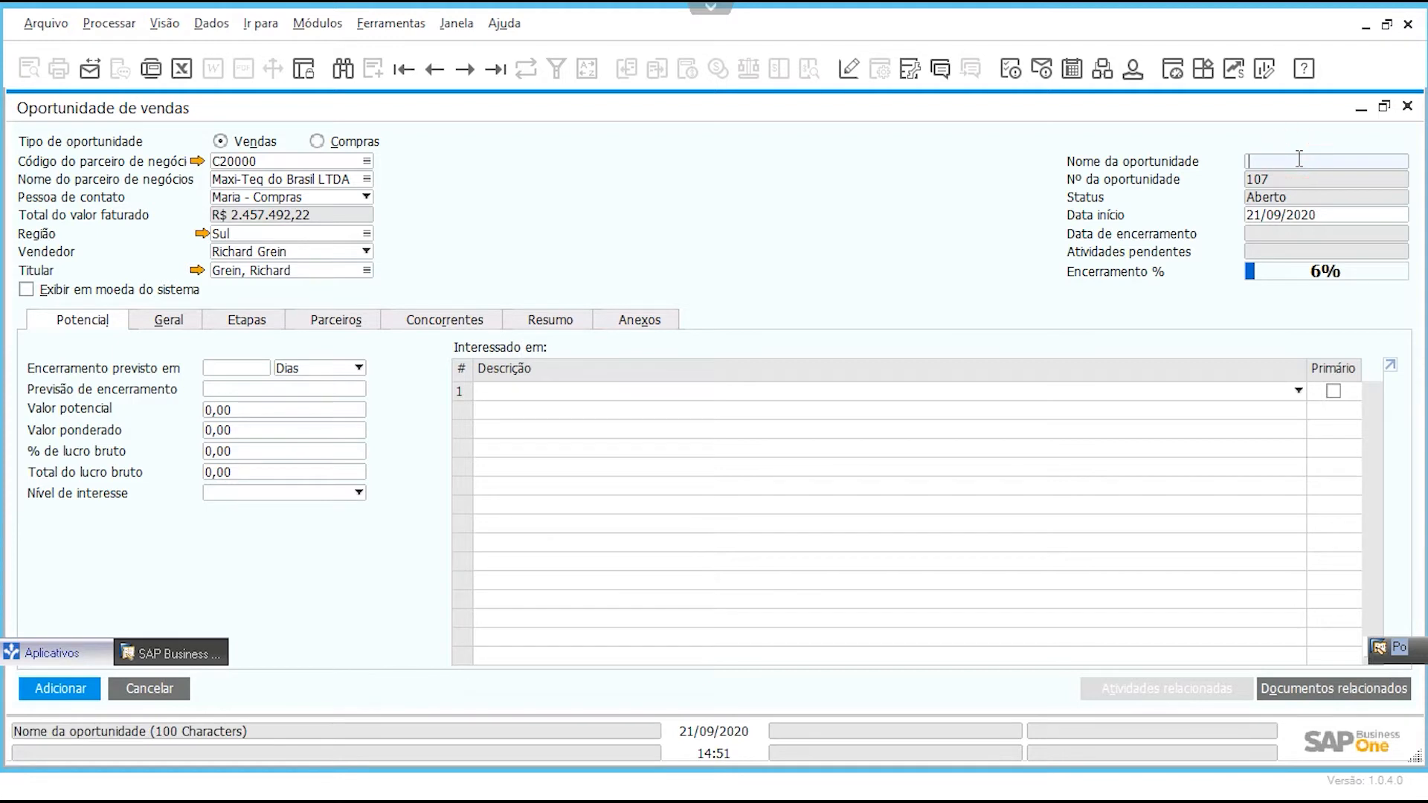
Step: Name the sales opportunity Lavagem MaxiTec
{"action": "type", "text": "CONTE"}
{"action": "key", "text": "BackSpace"}
{"action": "key", "text": "BackSpace"}
{"action": "key", "text": "BackSpace"}
{"action": "key", "text": "BackSpace"}
{"action": "type", "text": "avagem MaxiTec"}
{"action": "double_click", "coordinate": [1331, 162]}
{"action": "left_click", "coordinate": [1364, 162]}
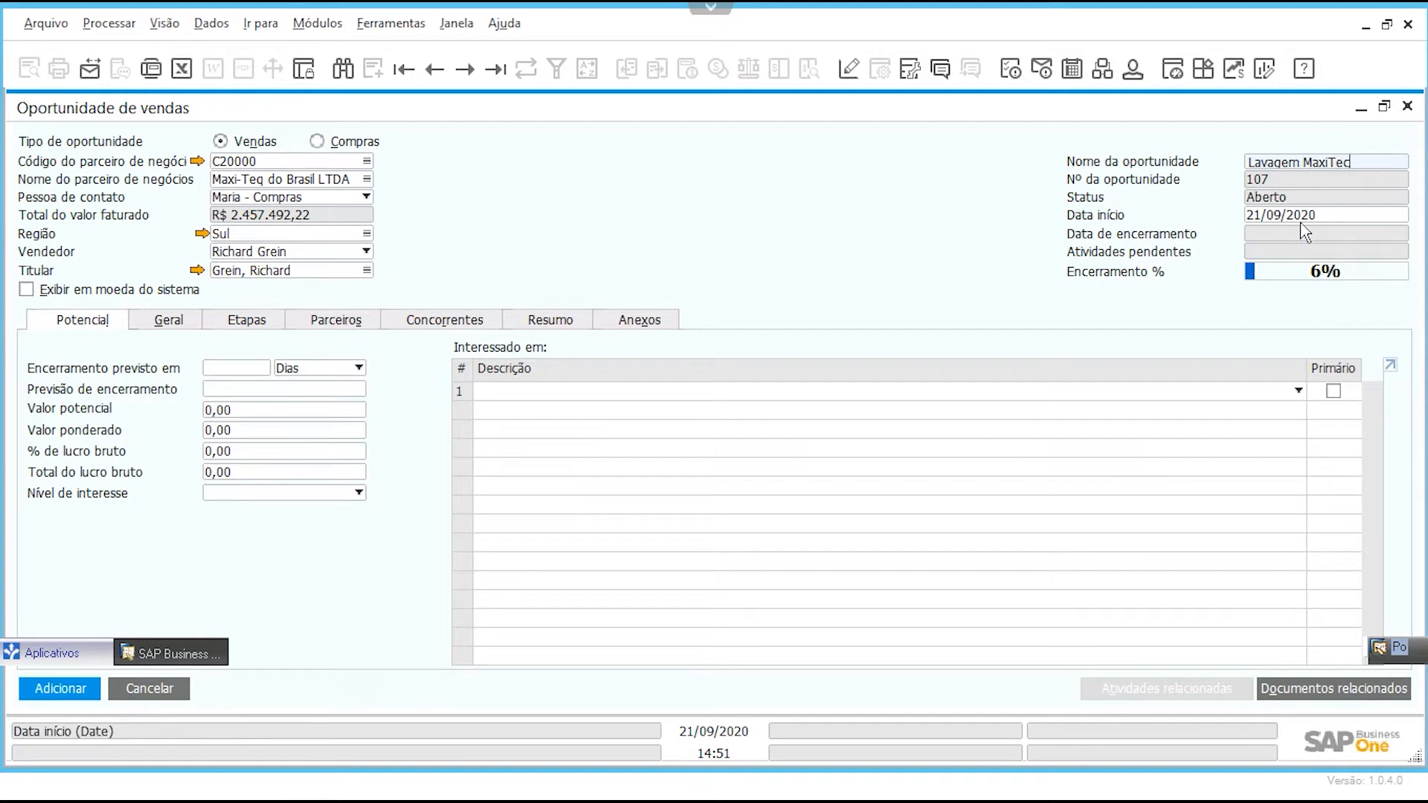
{"action": "left_click", "coordinate": [1291, 216]}
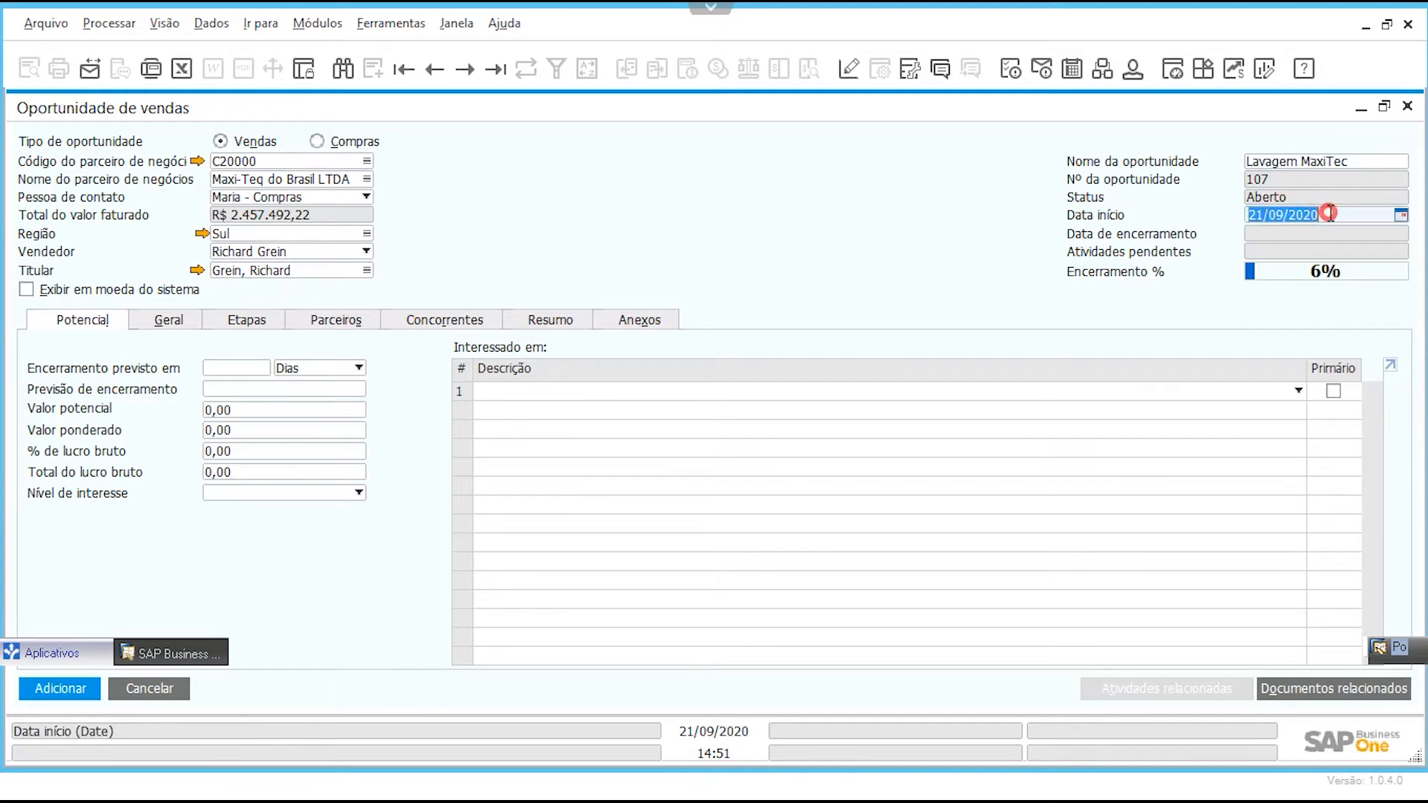
{"action": "left_click", "coordinate": [1317, 215]}
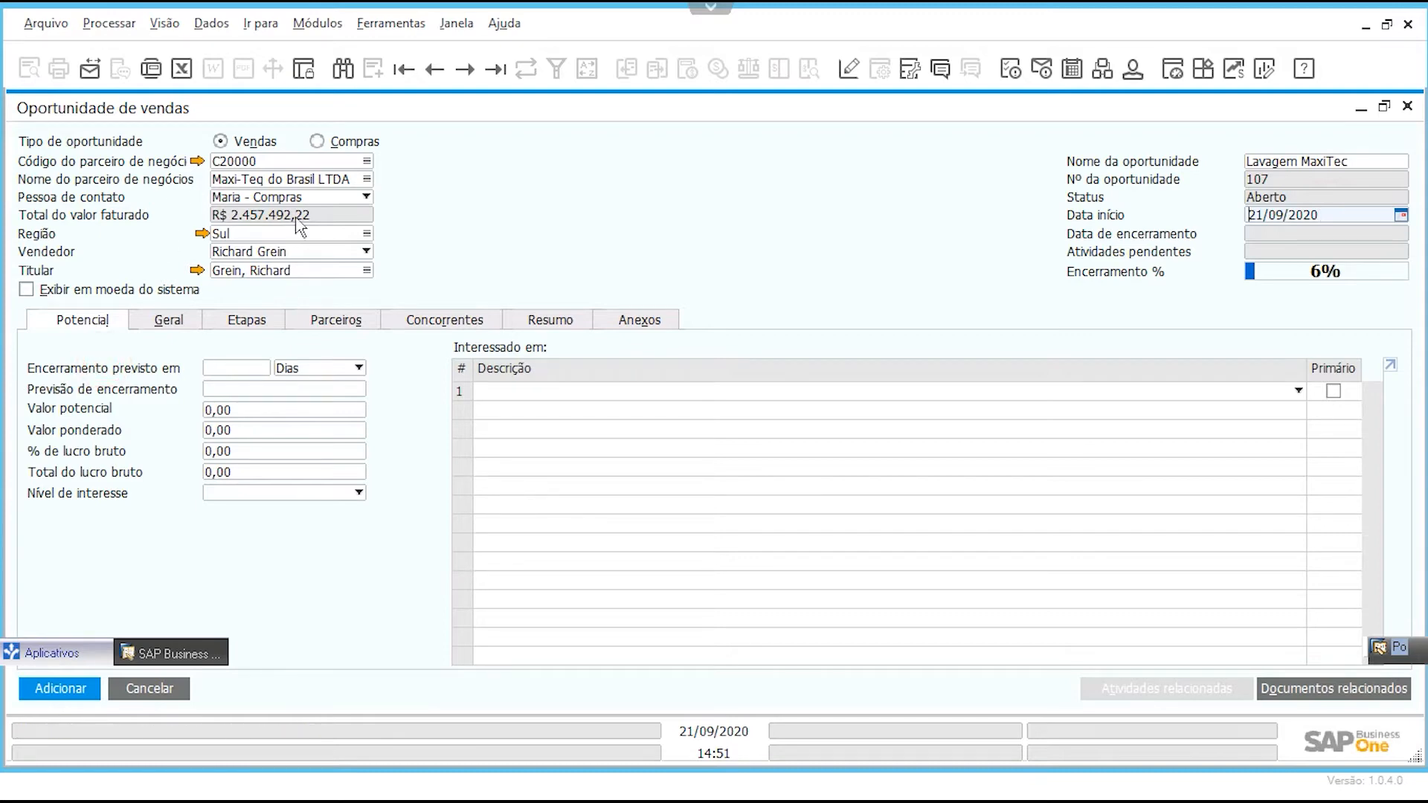
Step: Set the opportunity's expected closing period (Encerramento previsto em) to 25 days
{"action": "left_click", "coordinate": [221, 369]}
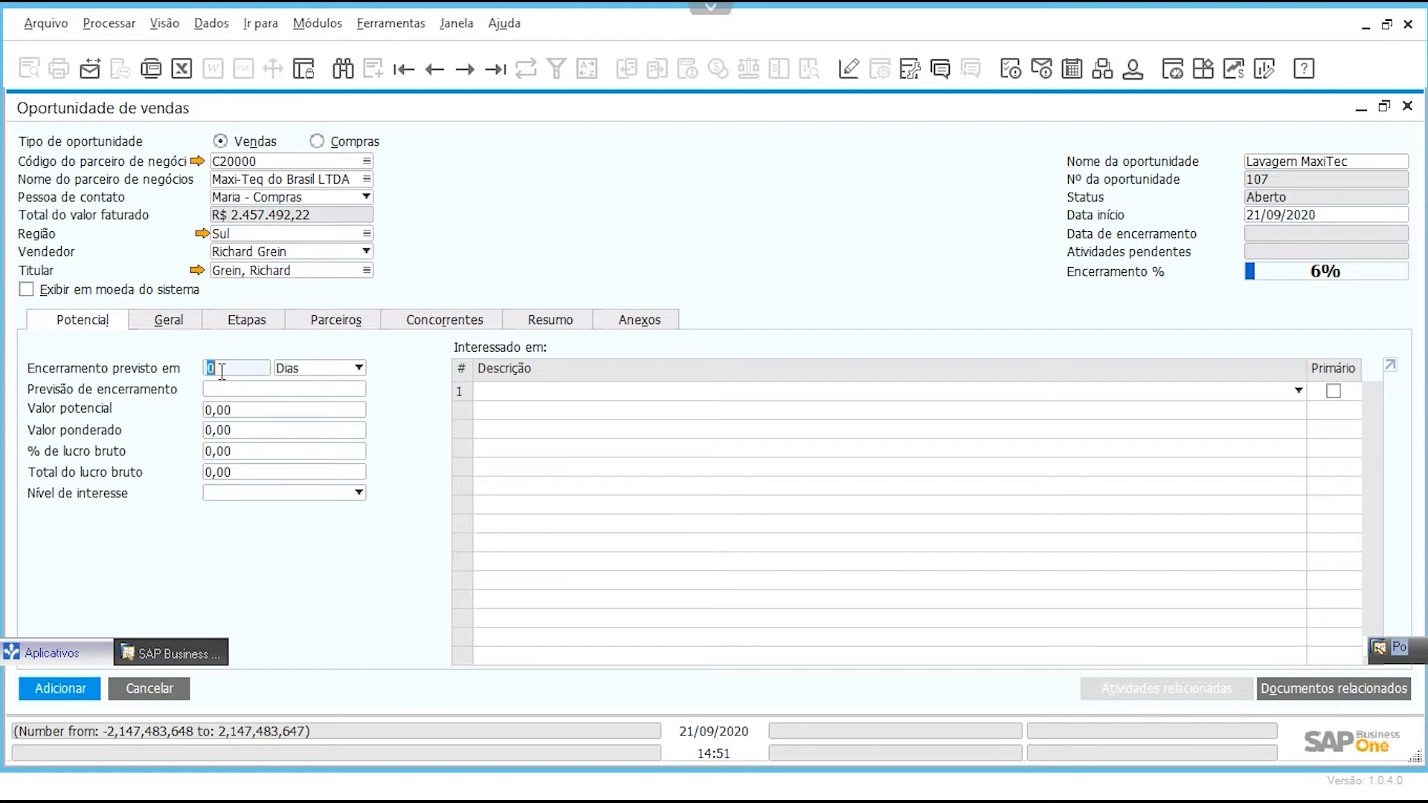
{"action": "left_click", "coordinate": [319, 369]}
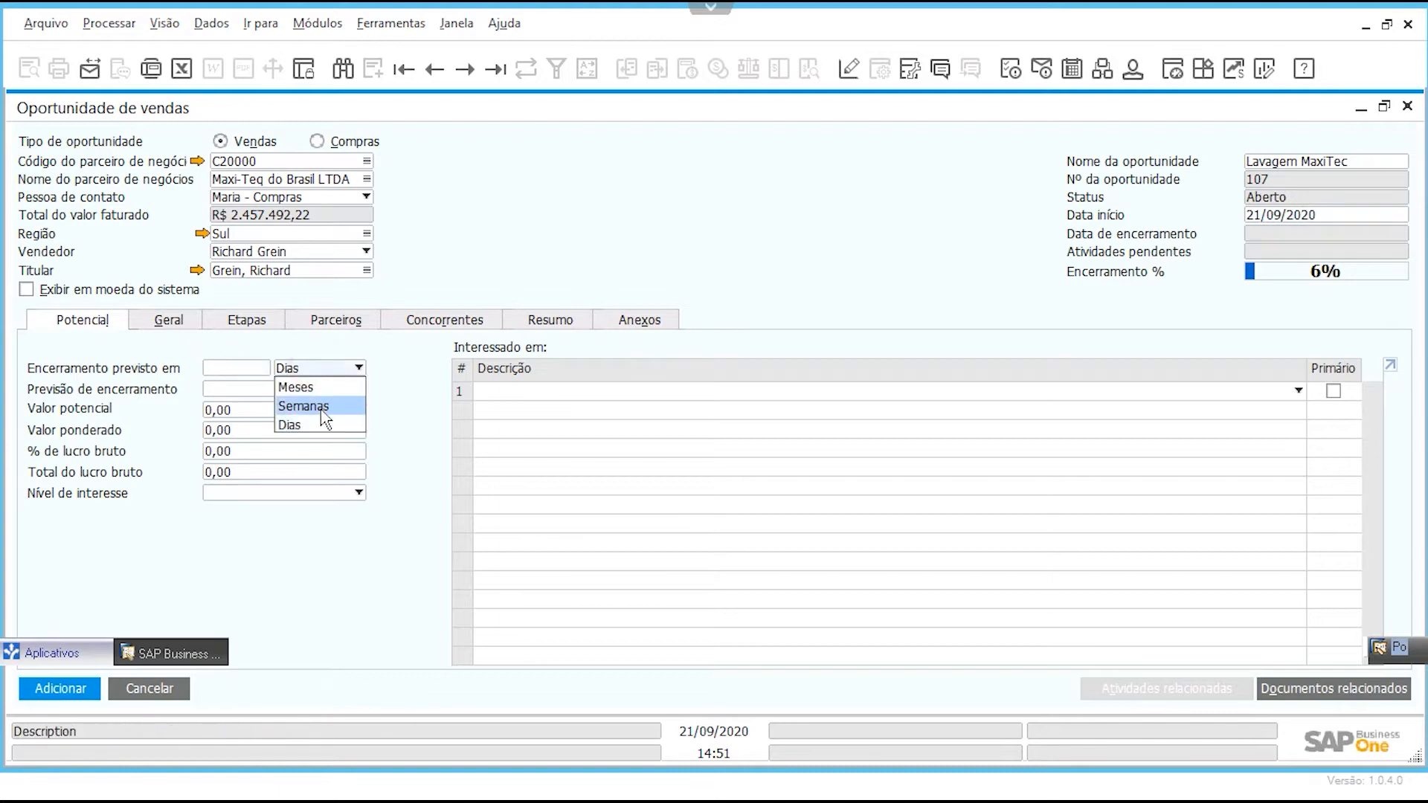
{"action": "left_click", "coordinate": [408, 383]}
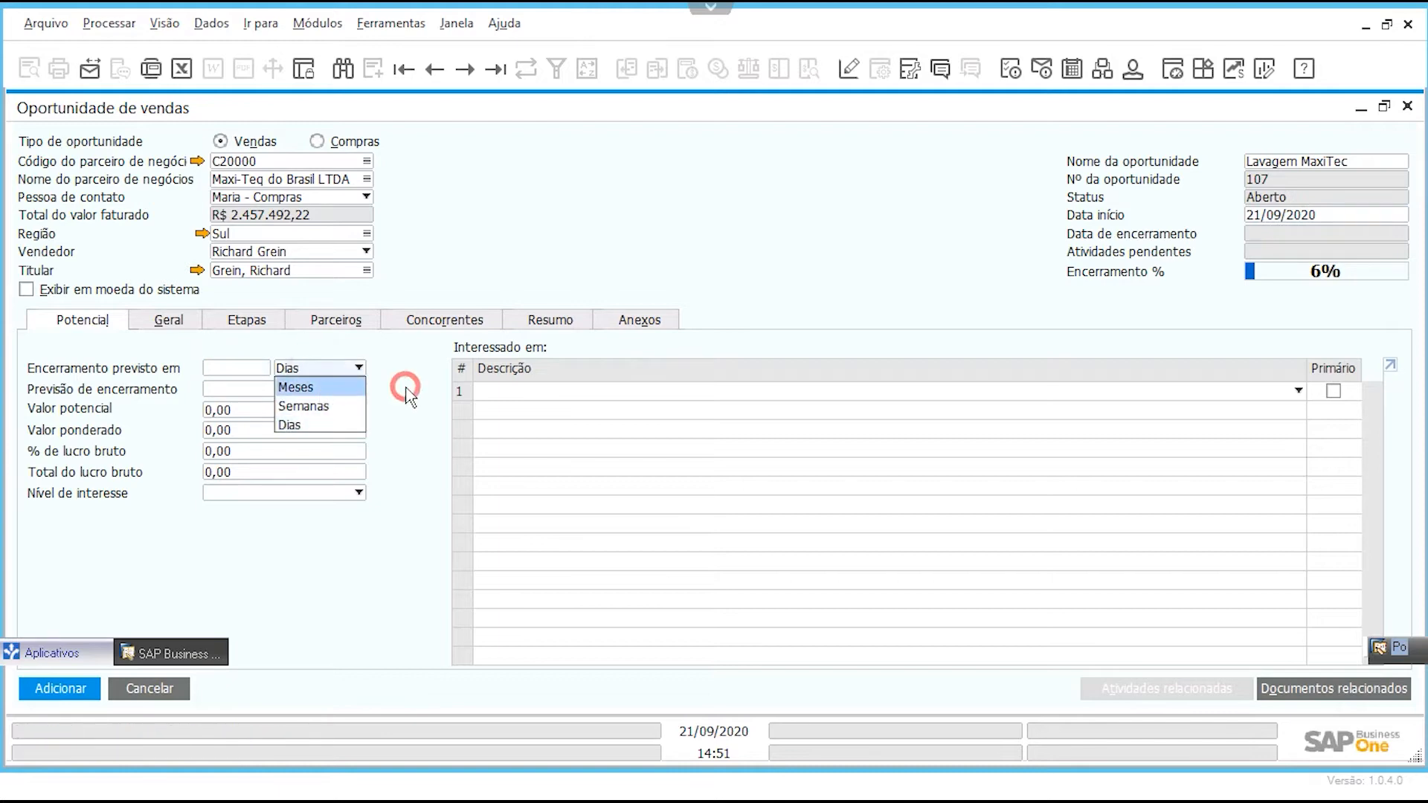
{"action": "left_click", "coordinate": [234, 368]}
{"action": "type", "text": "3"}
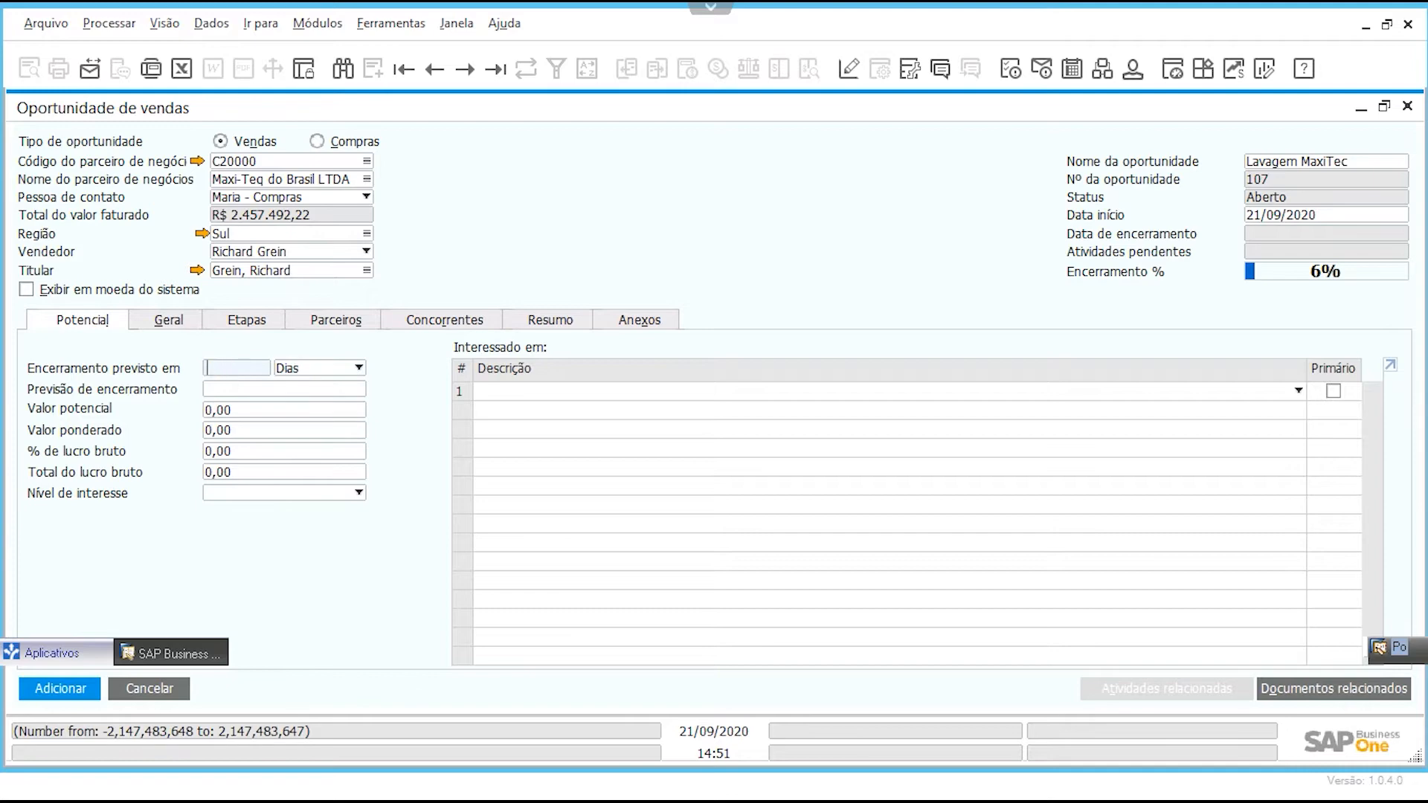
{"action": "type", "text": "25"}
{"action": "key", "text": "Tab"}
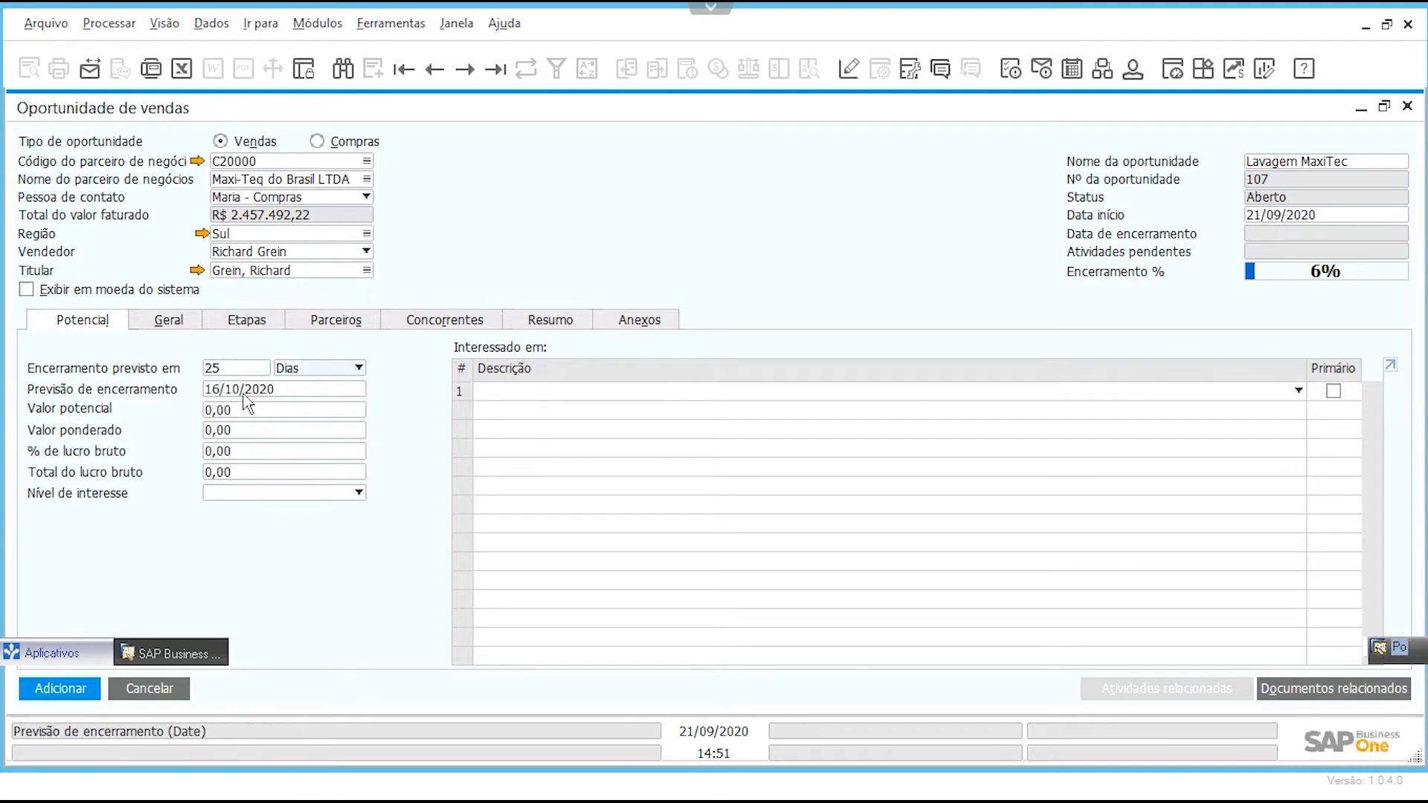
Step: Change the expected closing period to 3 Semanas
{"action": "left_click", "coordinate": [309, 369]}
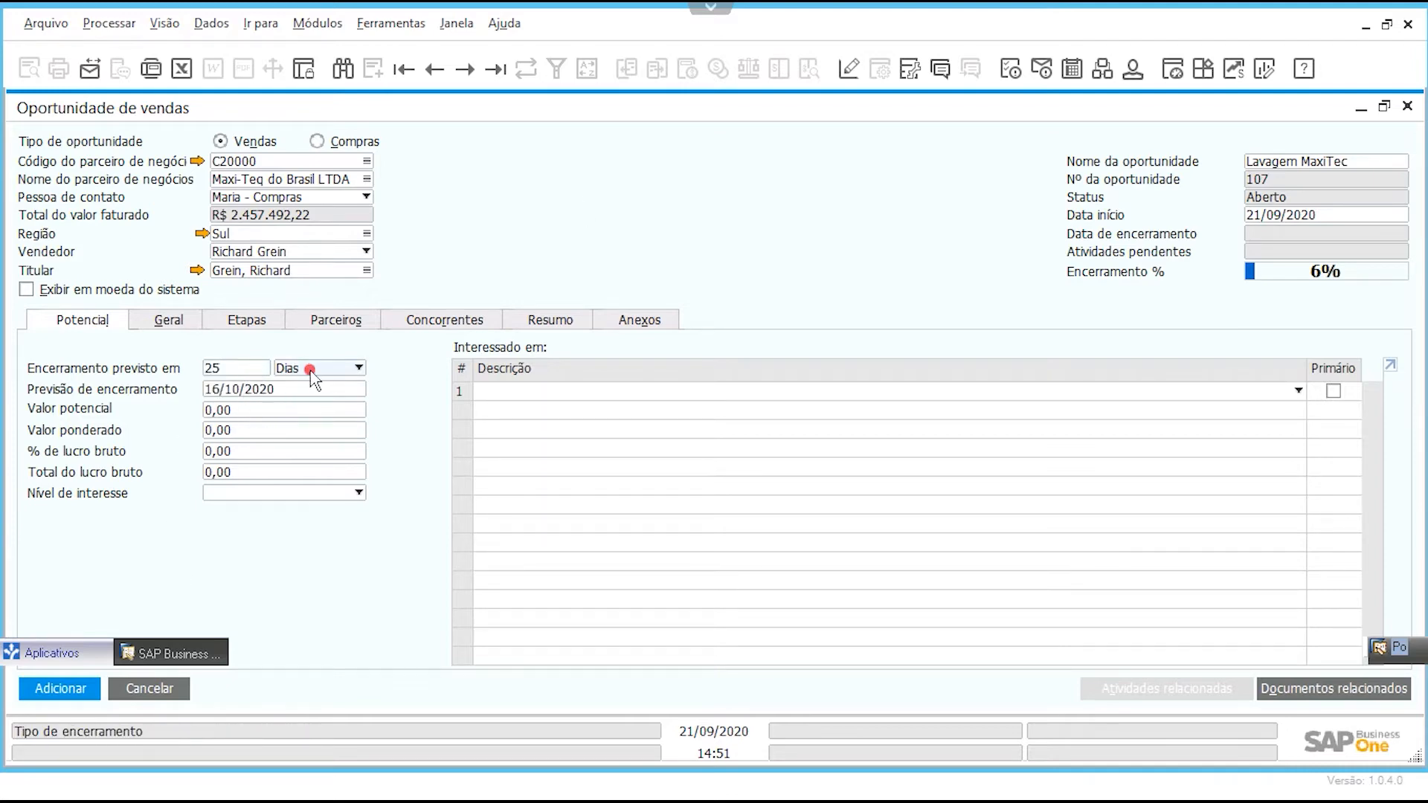
{"action": "left_click", "coordinate": [298, 398]}
{"action": "left_click", "coordinate": [214, 370]}
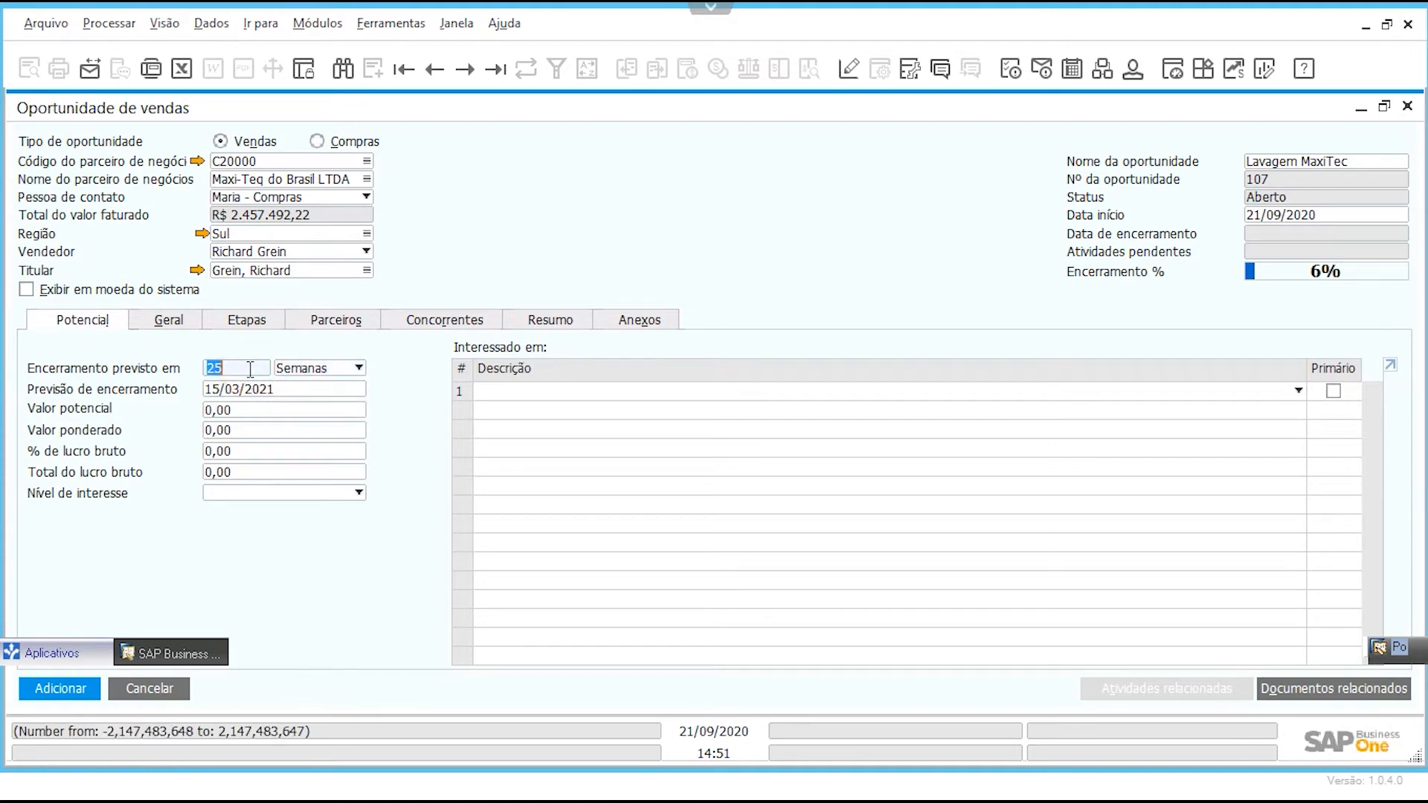
{"action": "type", "text": "3"}
{"action": "left_click", "coordinate": [264, 389]}
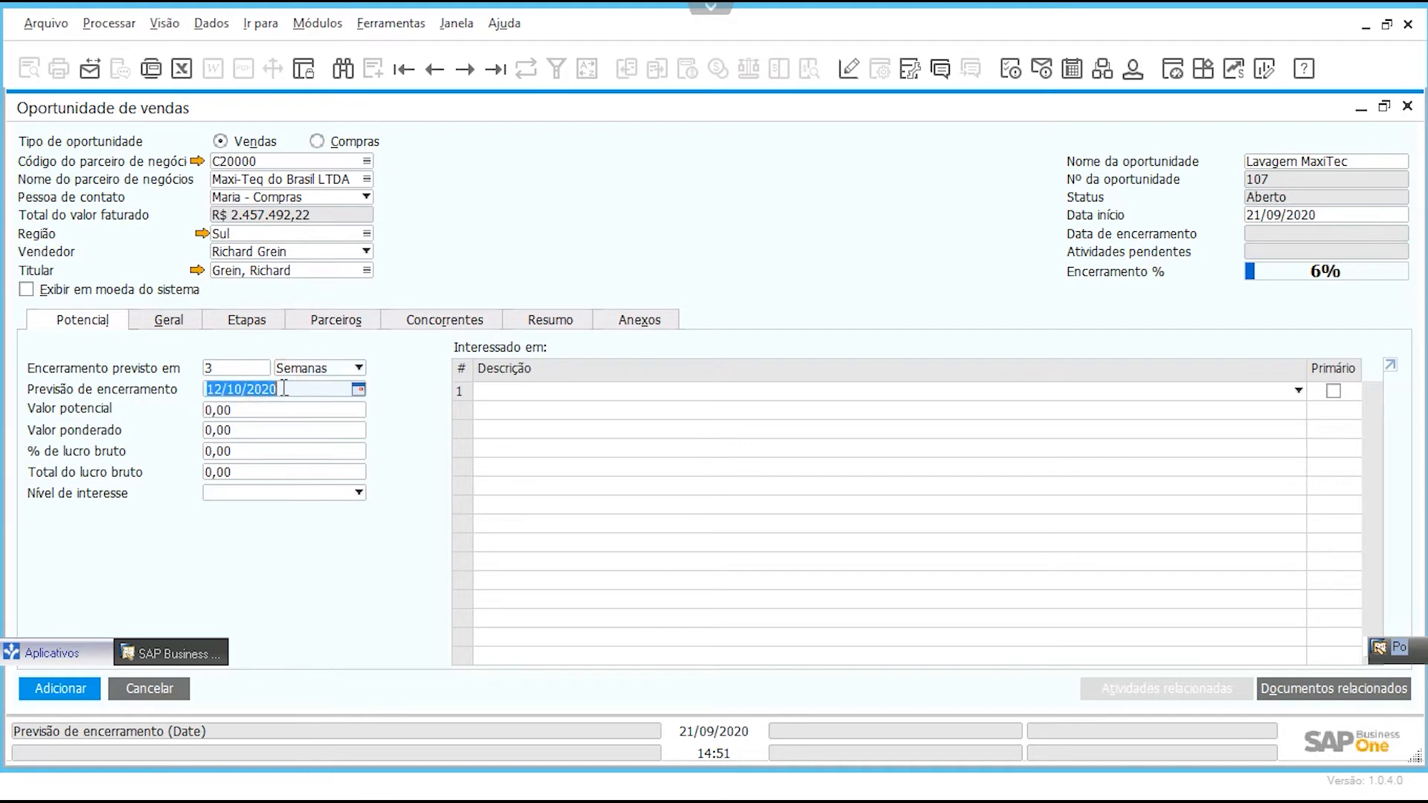
Step: Set the Previsão de encerramento date to day 25 of the current month, 25/09/2020
{"action": "left_click_drag", "start_coordinate": [284, 388], "coordinate": [106, 390]}
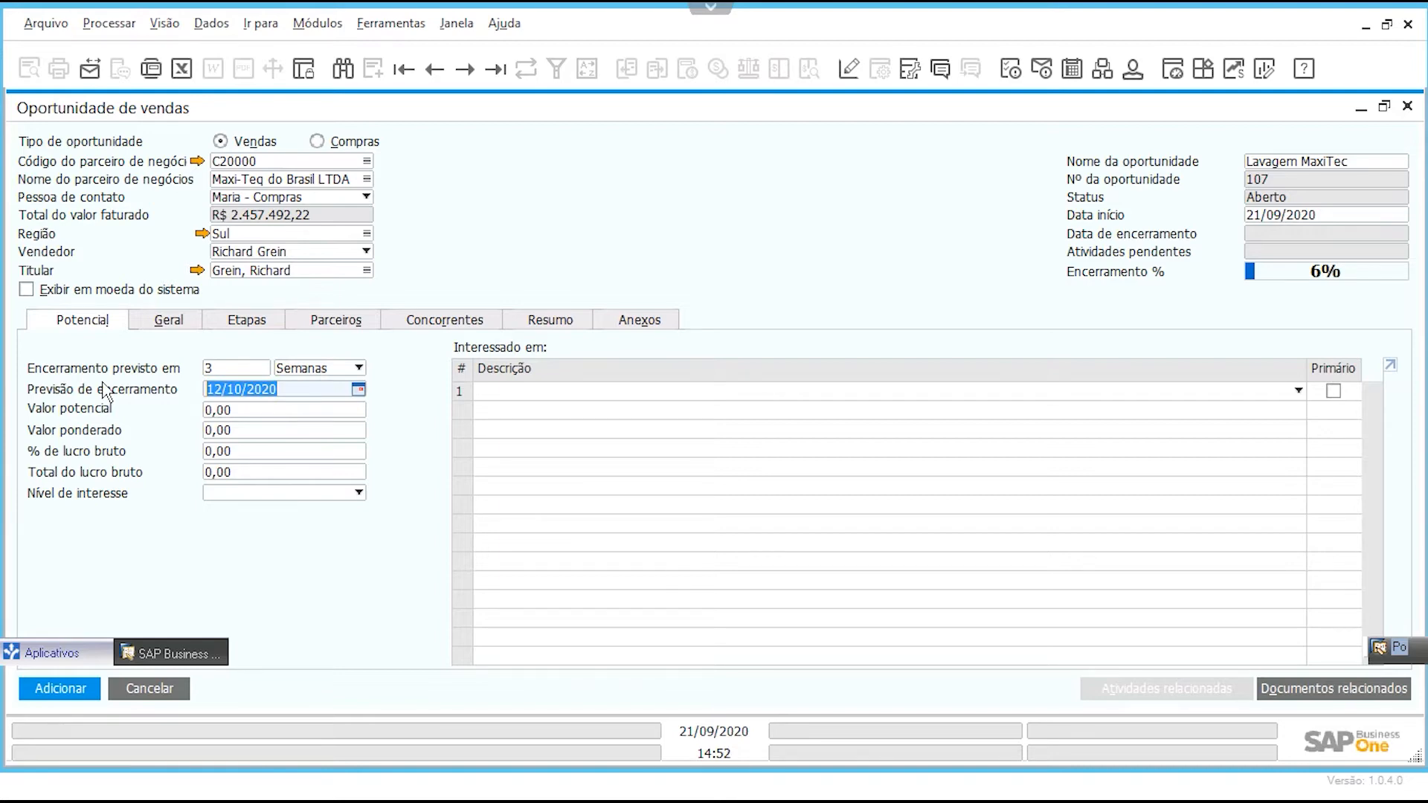
{"action": "type", "text": "2"}
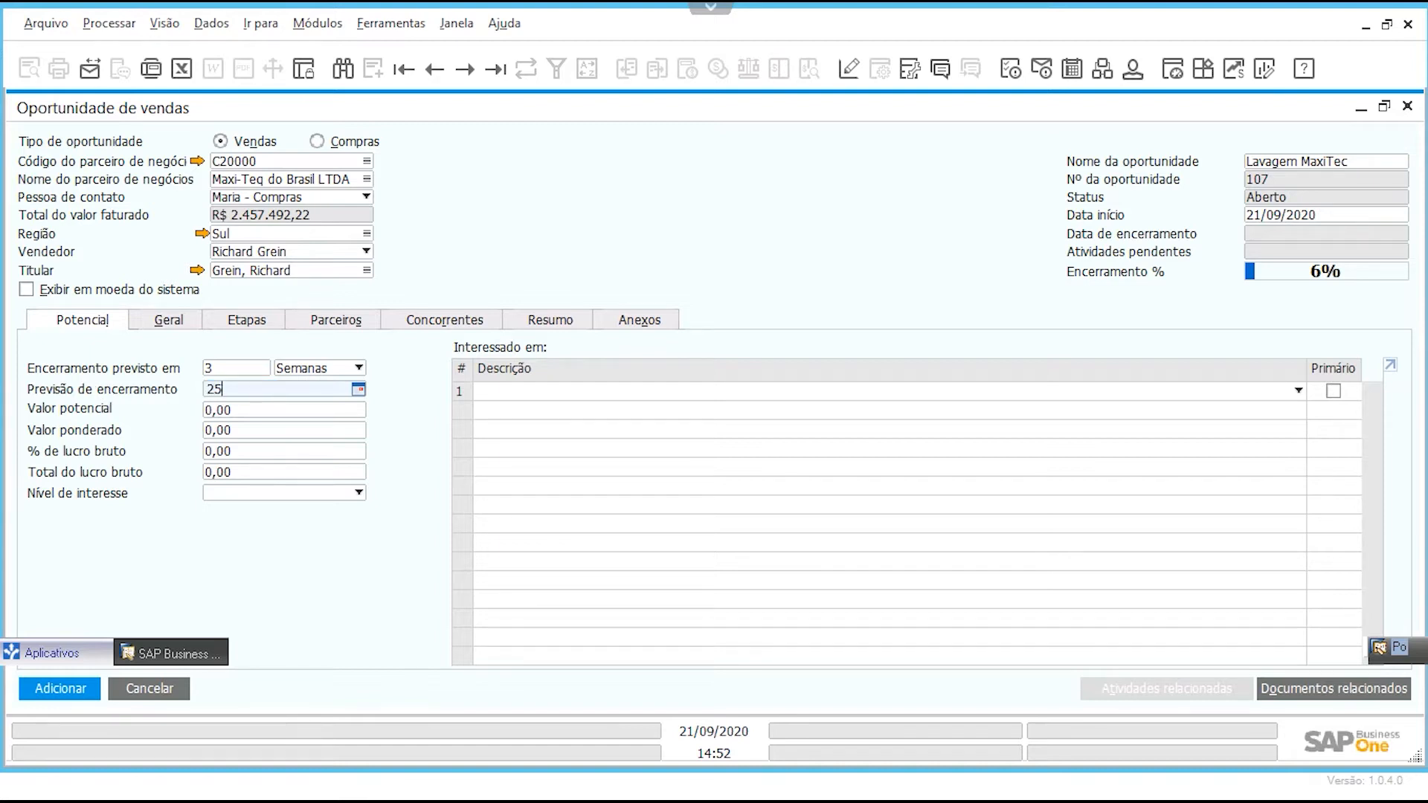
{"action": "type", "text": "5"}
{"action": "key", "text": "Tab"}
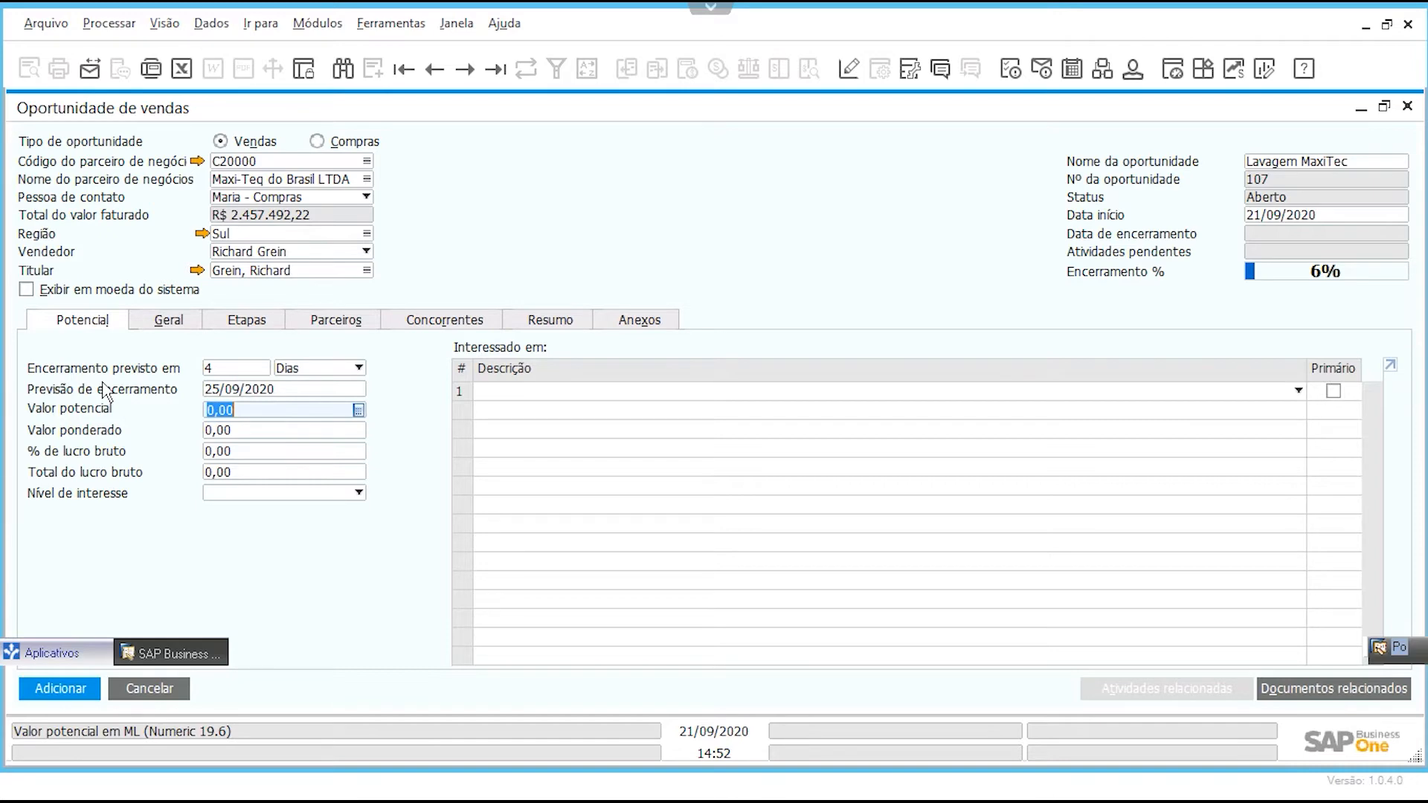
Step: Change the Previsão de encerramento date to 25/10/2020
{"action": "left_click", "coordinate": [223, 390]}
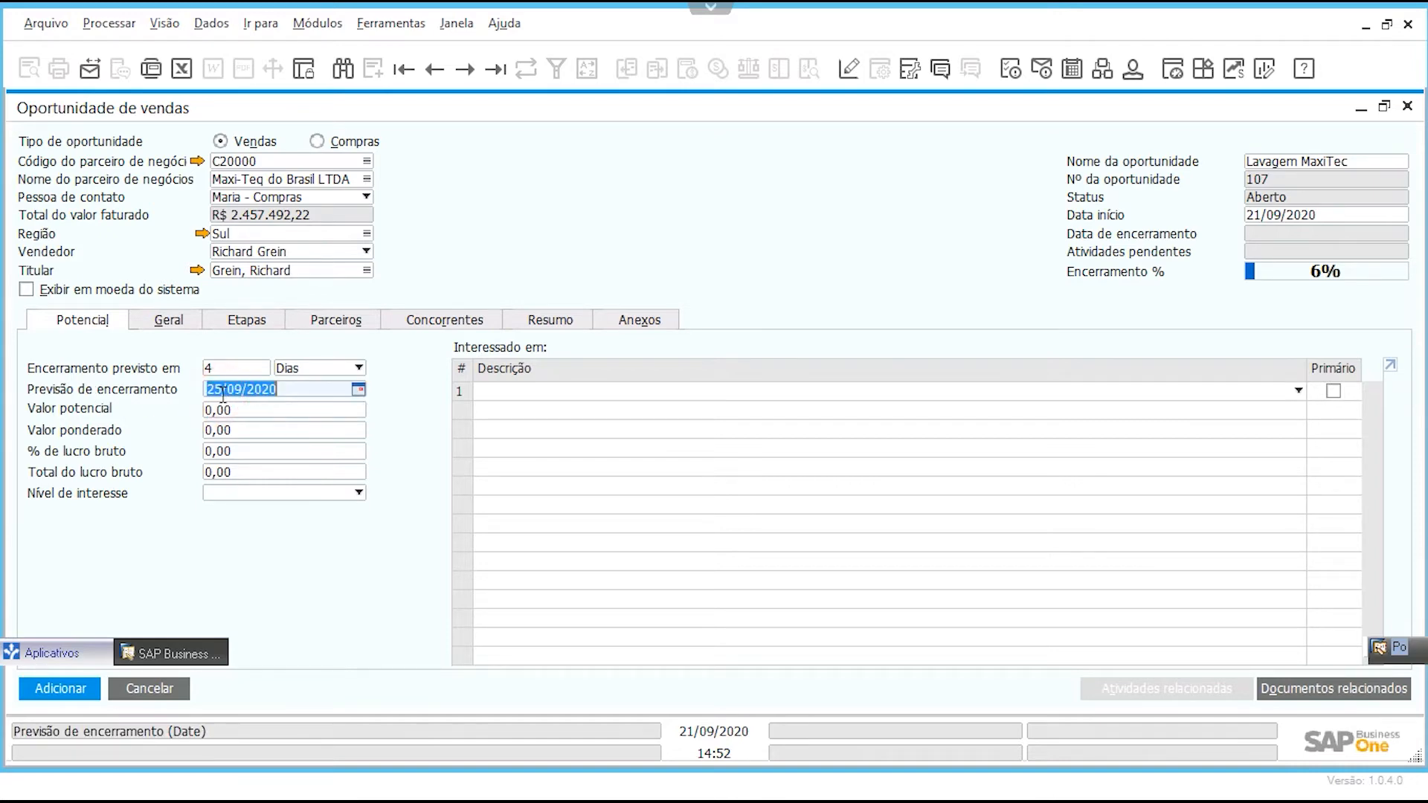
{"action": "type", "text": "2510"}
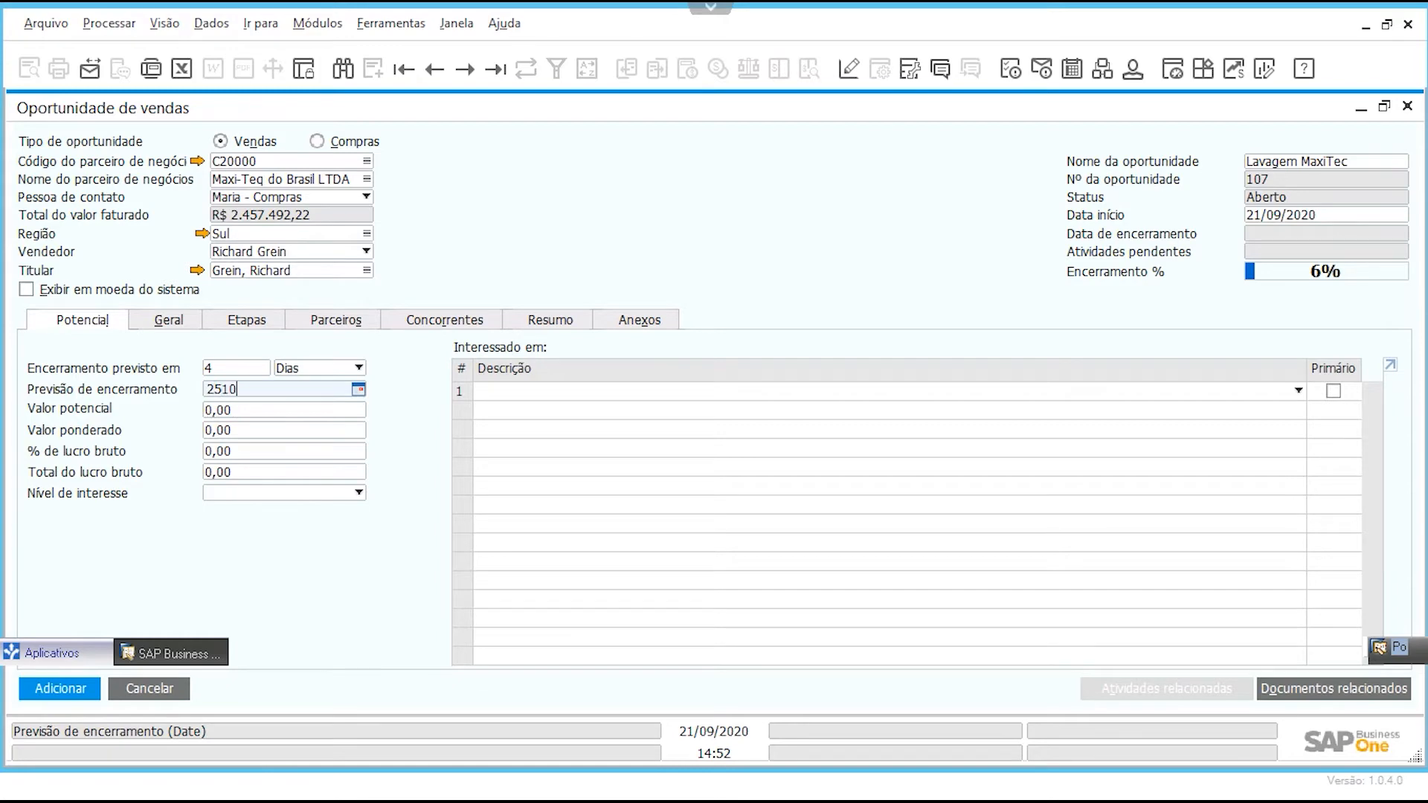
{"action": "left_click", "coordinate": [223, 409]}
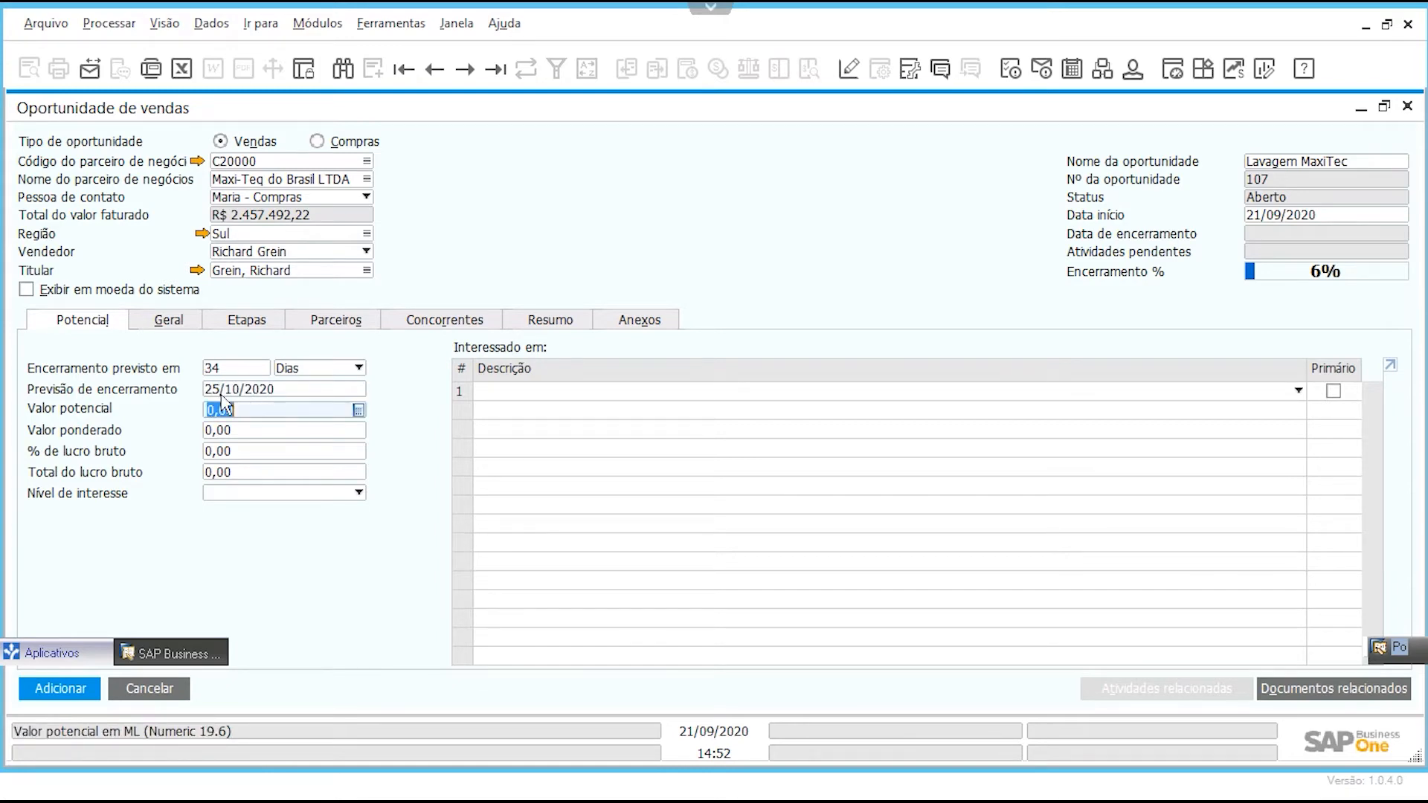
Step: Replace the Previsão de encerramento with a relative date of +32 days, giving 23/10/2020
{"action": "left_click", "coordinate": [222, 389]}
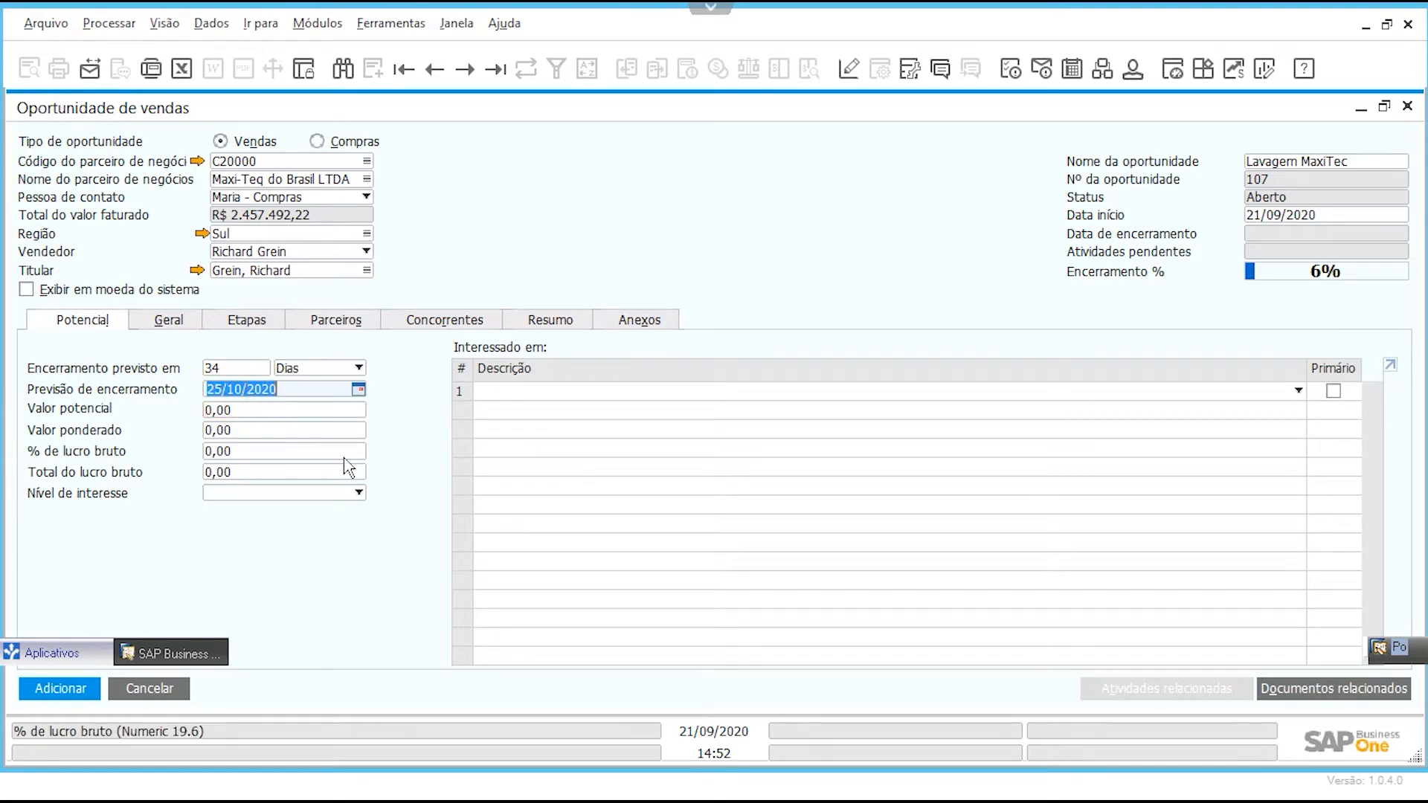
{"action": "key", "text": "BackSpace"}
{"action": "type", "text": "+"}
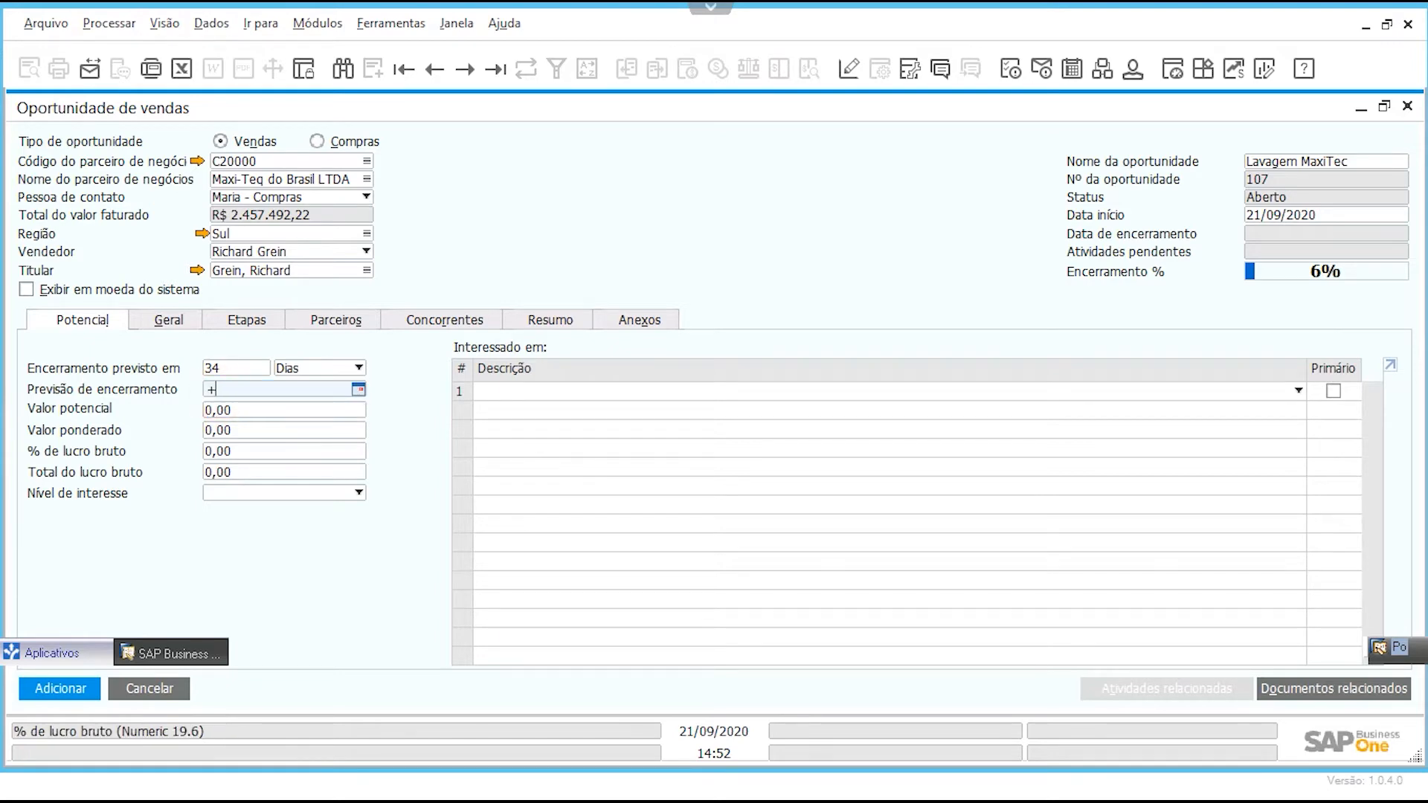
{"action": "type", "text": "32"}
{"action": "key", "text": "Tab"}
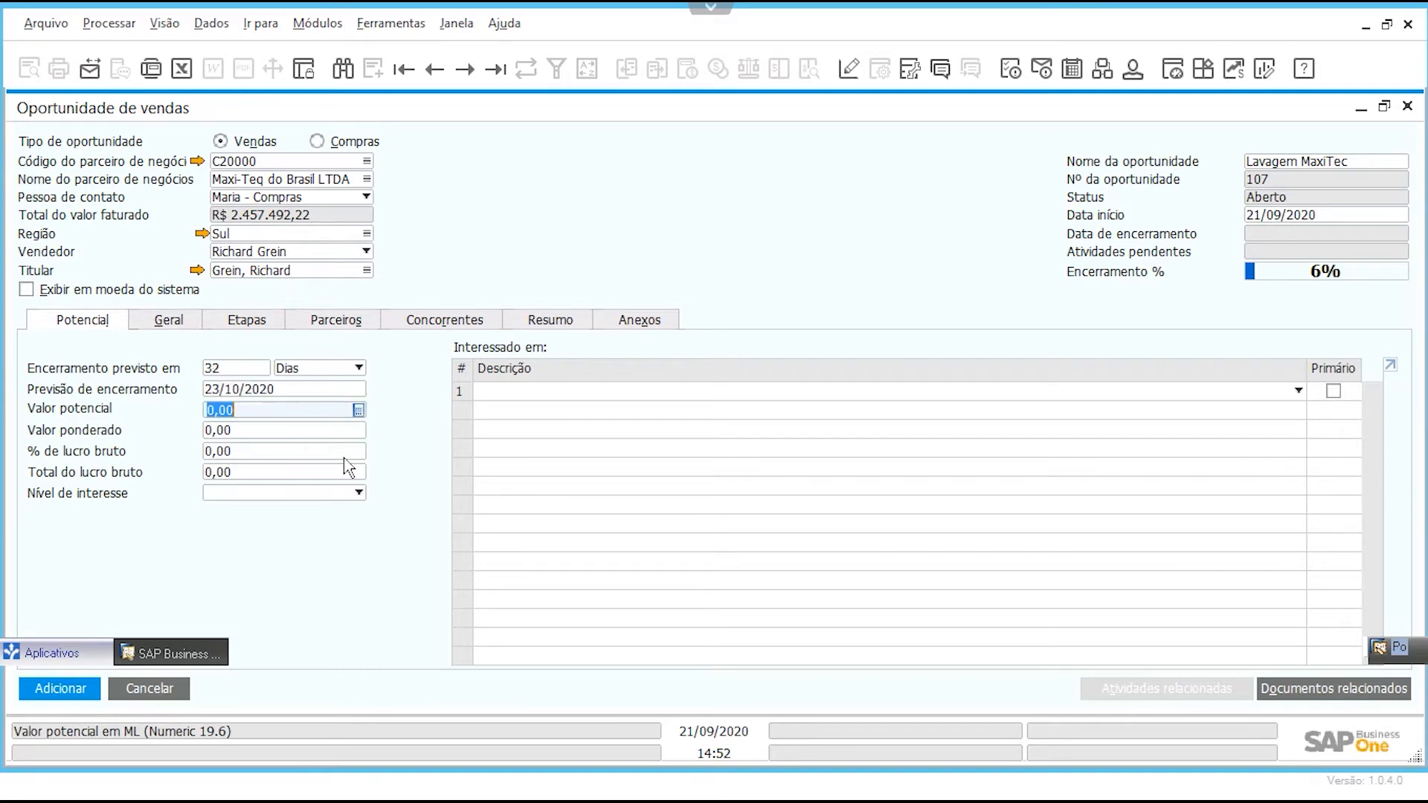
Step: Shift the Previsão de encerramento date back by 7 days to 16/10/2020
{"action": "left_click", "coordinate": [261, 394]}
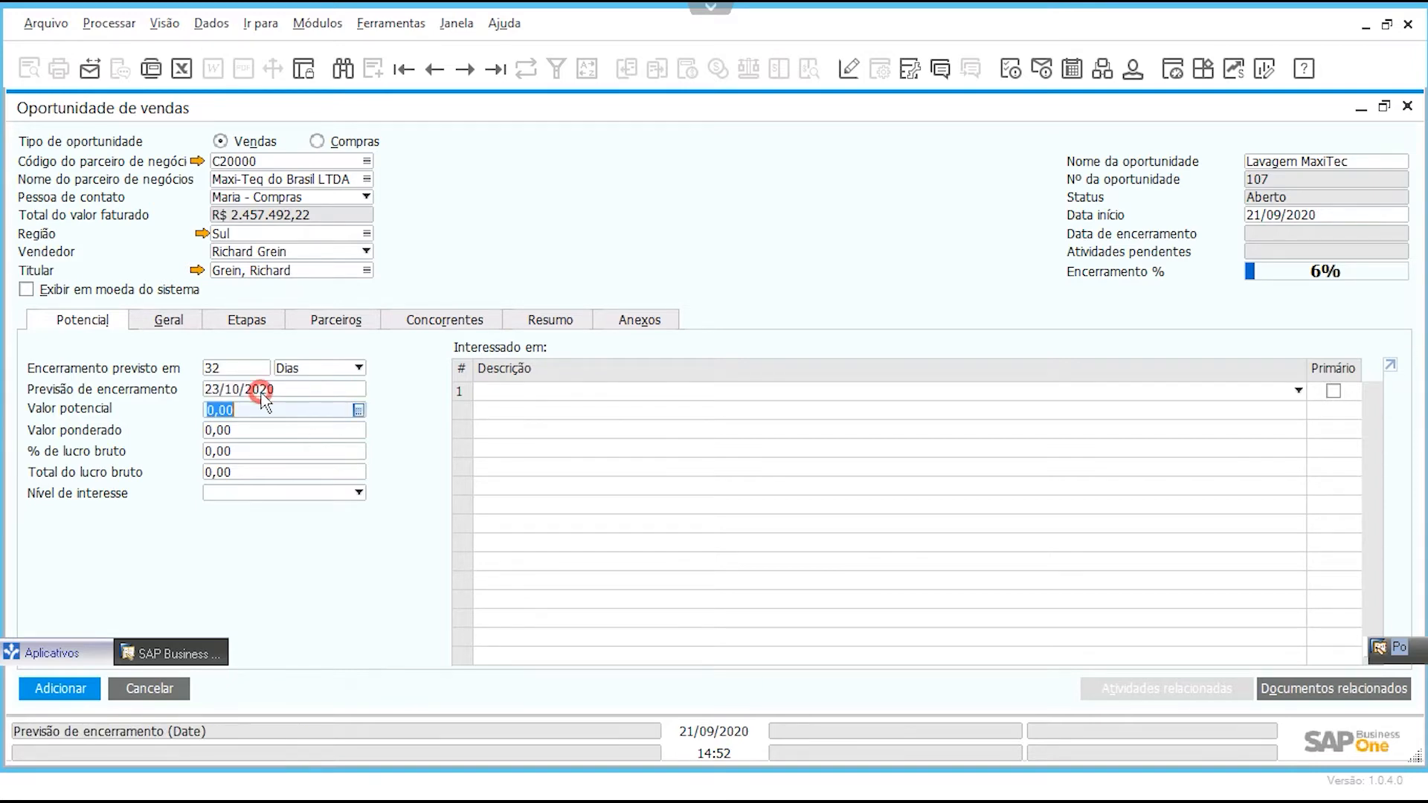
{"action": "type", "text": "-7"}
{"action": "key", "text": "Tab"}
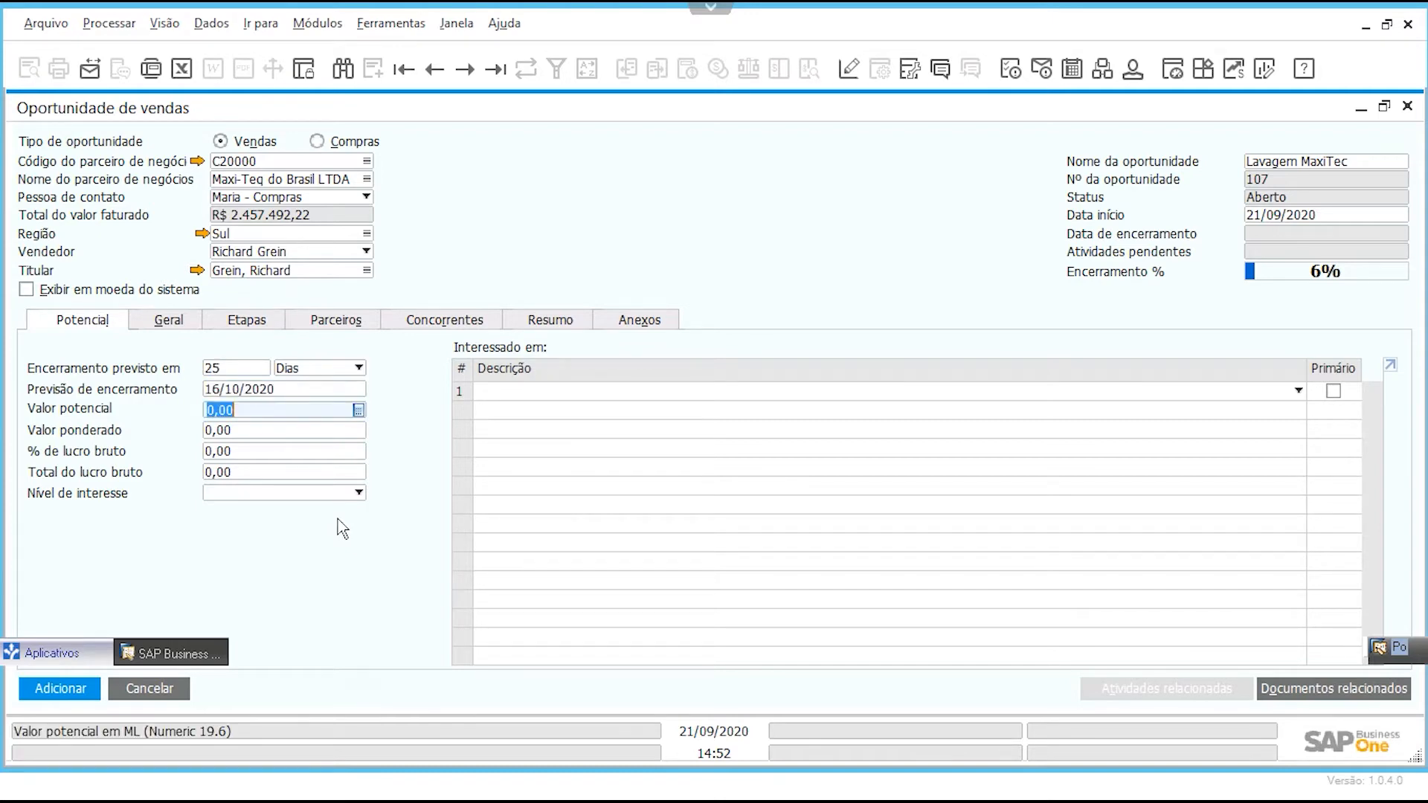
{"action": "left_click", "coordinate": [292, 392]}
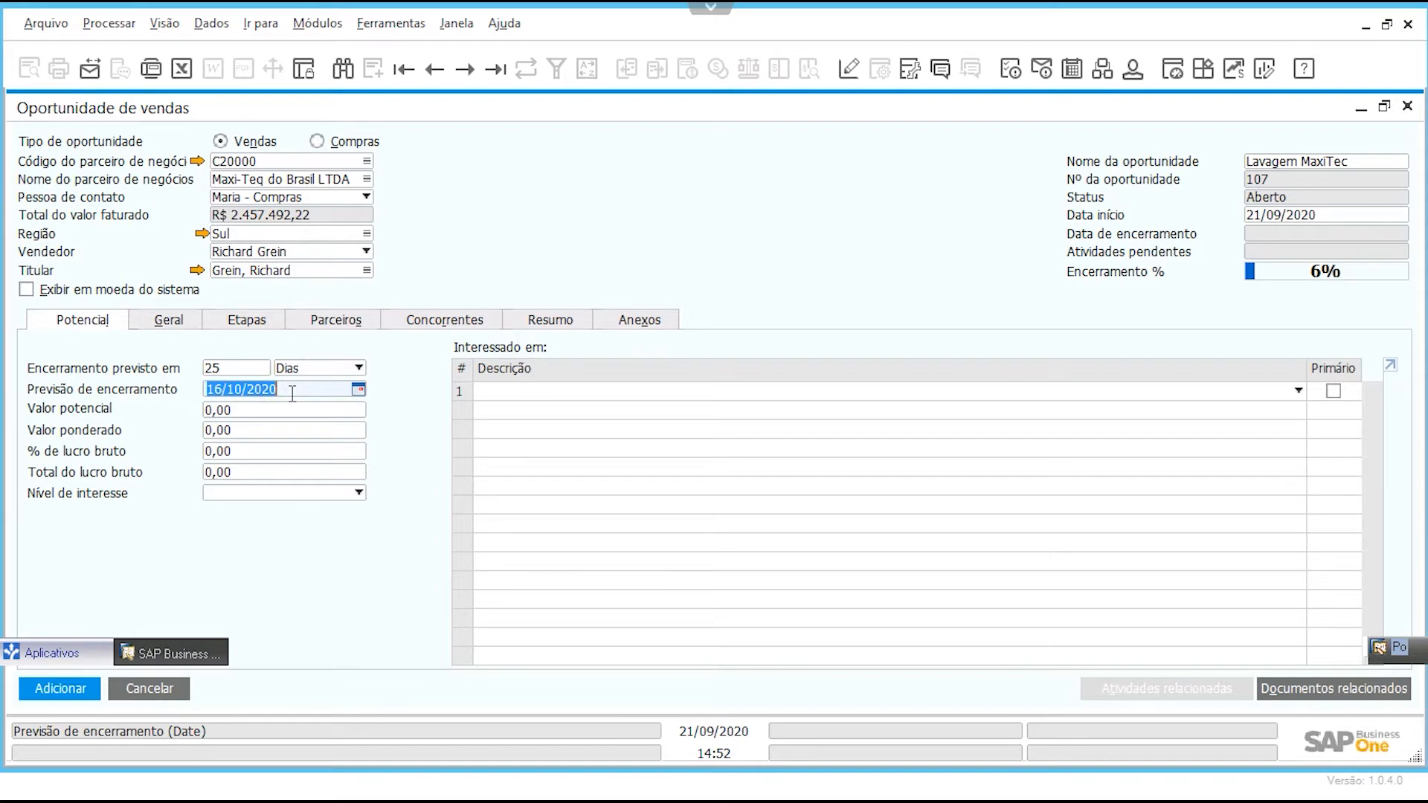
{"action": "left_click", "coordinate": [294, 409]}
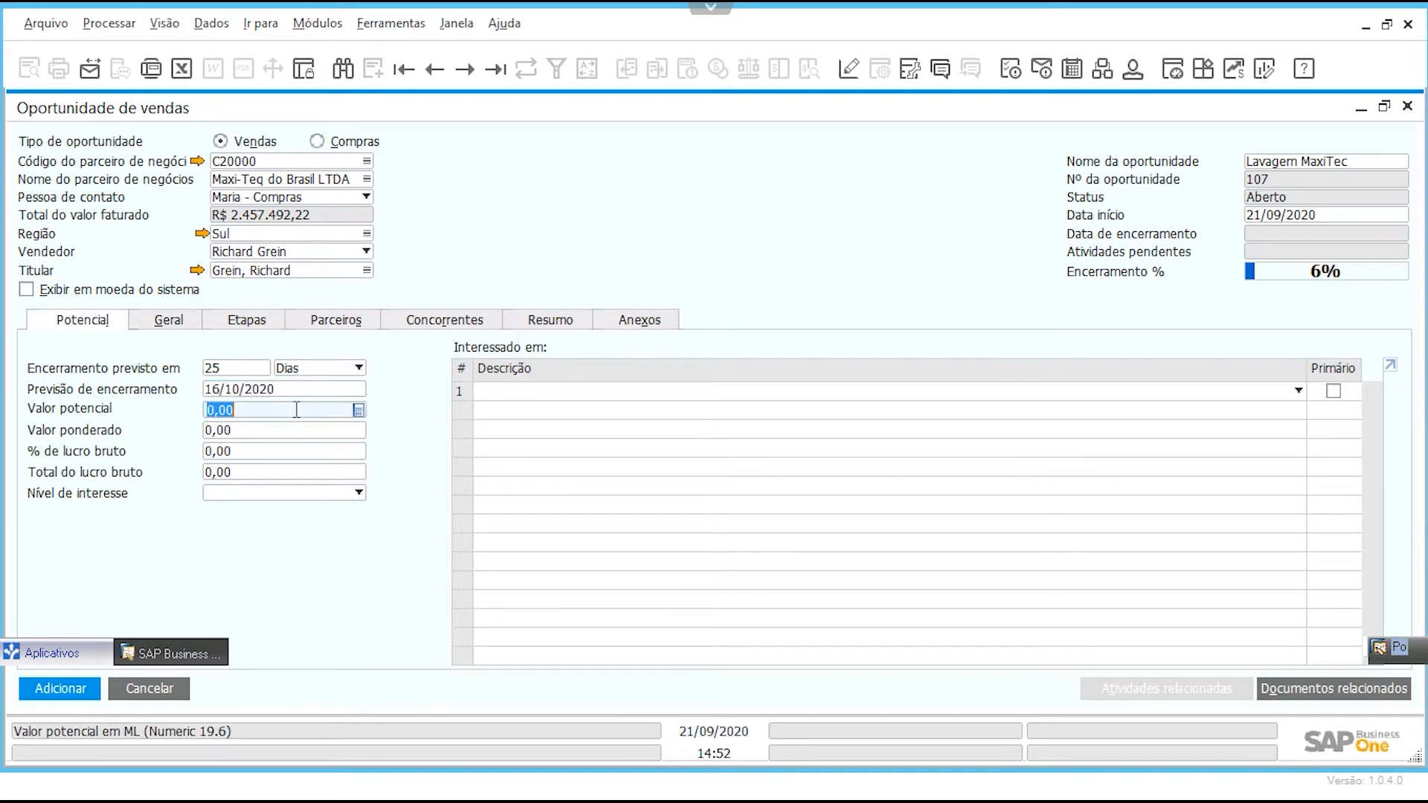
Step: Set the opportunity's Valor potencial to 12.000,00
{"action": "type", "text": "1200"}
{"action": "key", "text": "Tab"}
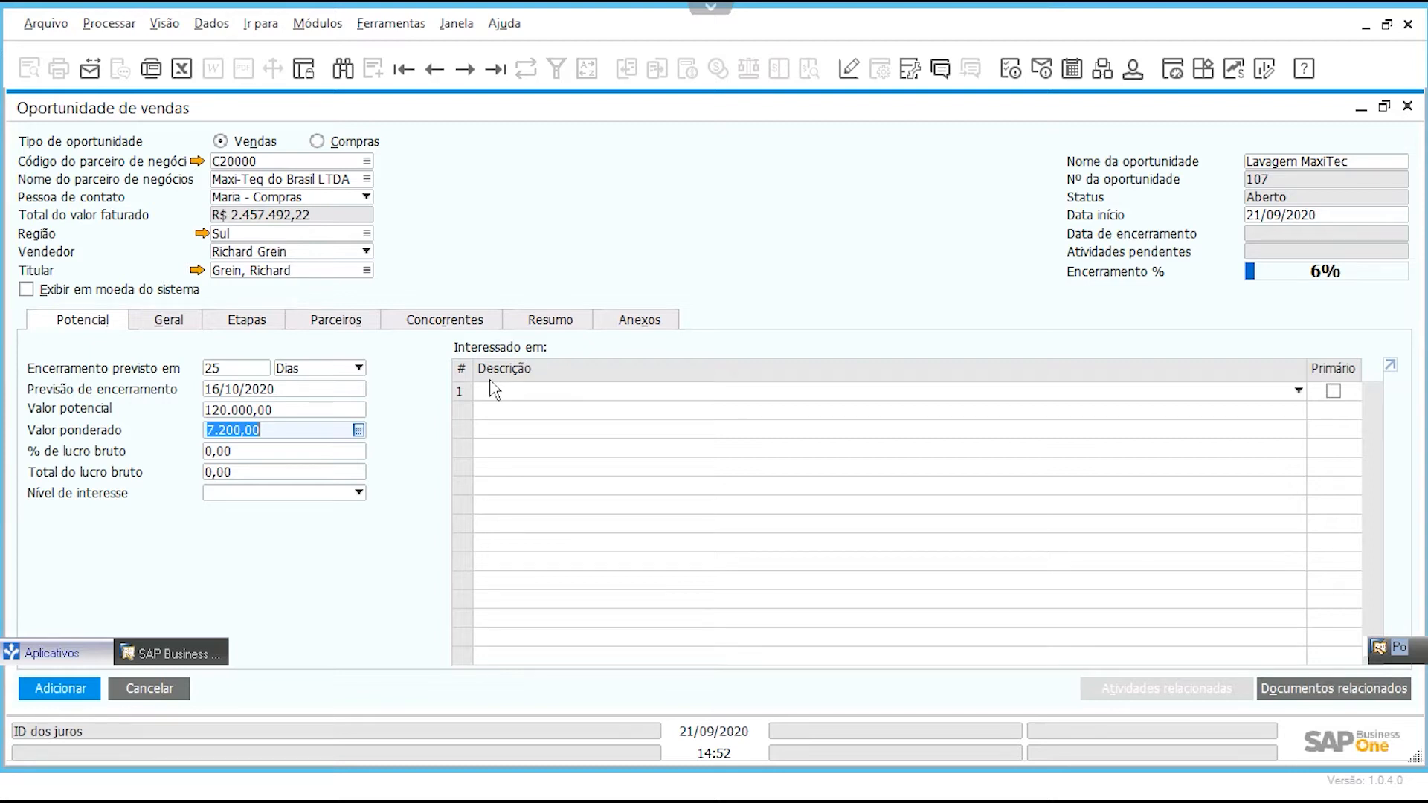
{"action": "left_click", "coordinate": [293, 408]}
{"action": "type", "text": "1200"}
{"action": "key", "text": "Tab"}
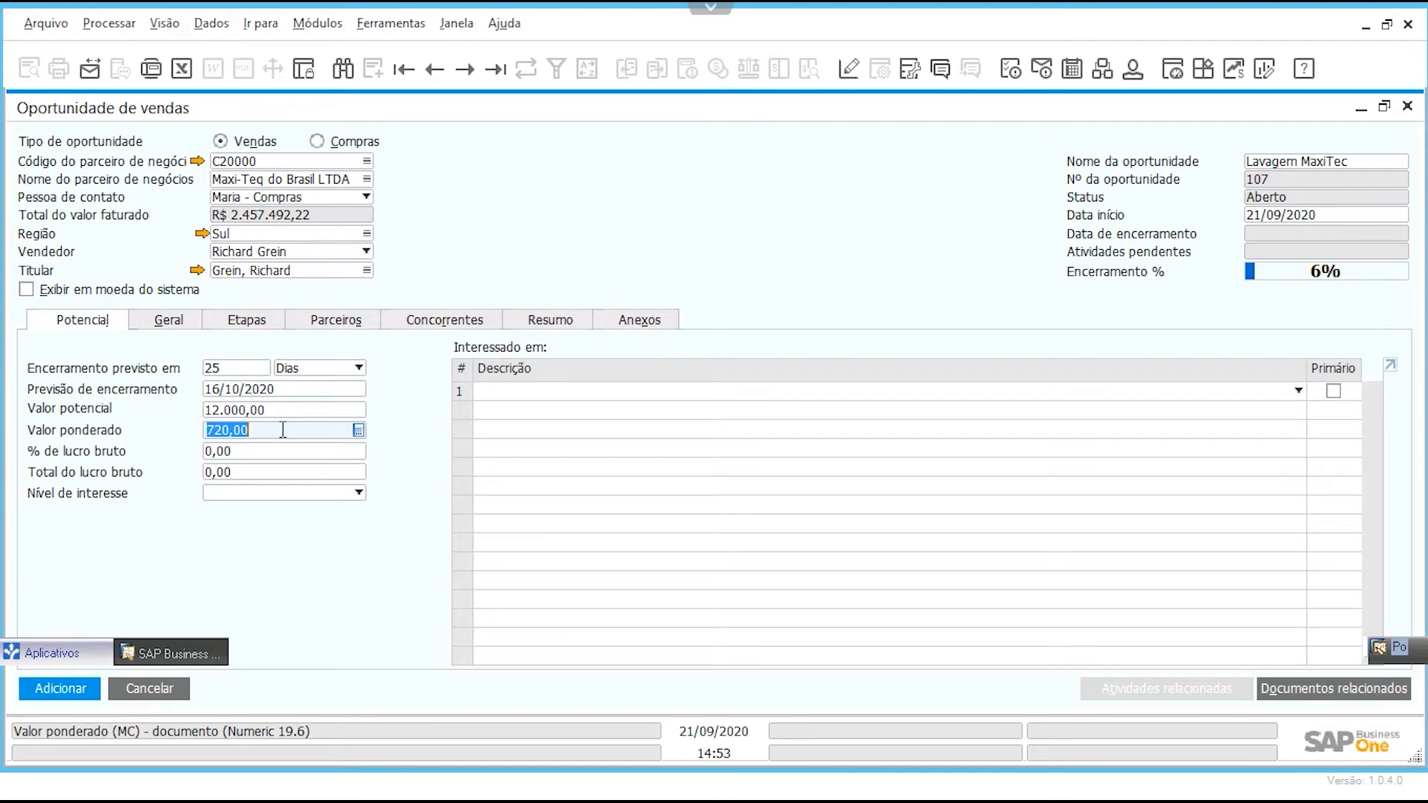
Step: Set the opportunity's gross profit percentage (% de lucro bruto) to 30
{"action": "left_click", "coordinate": [264, 448]}
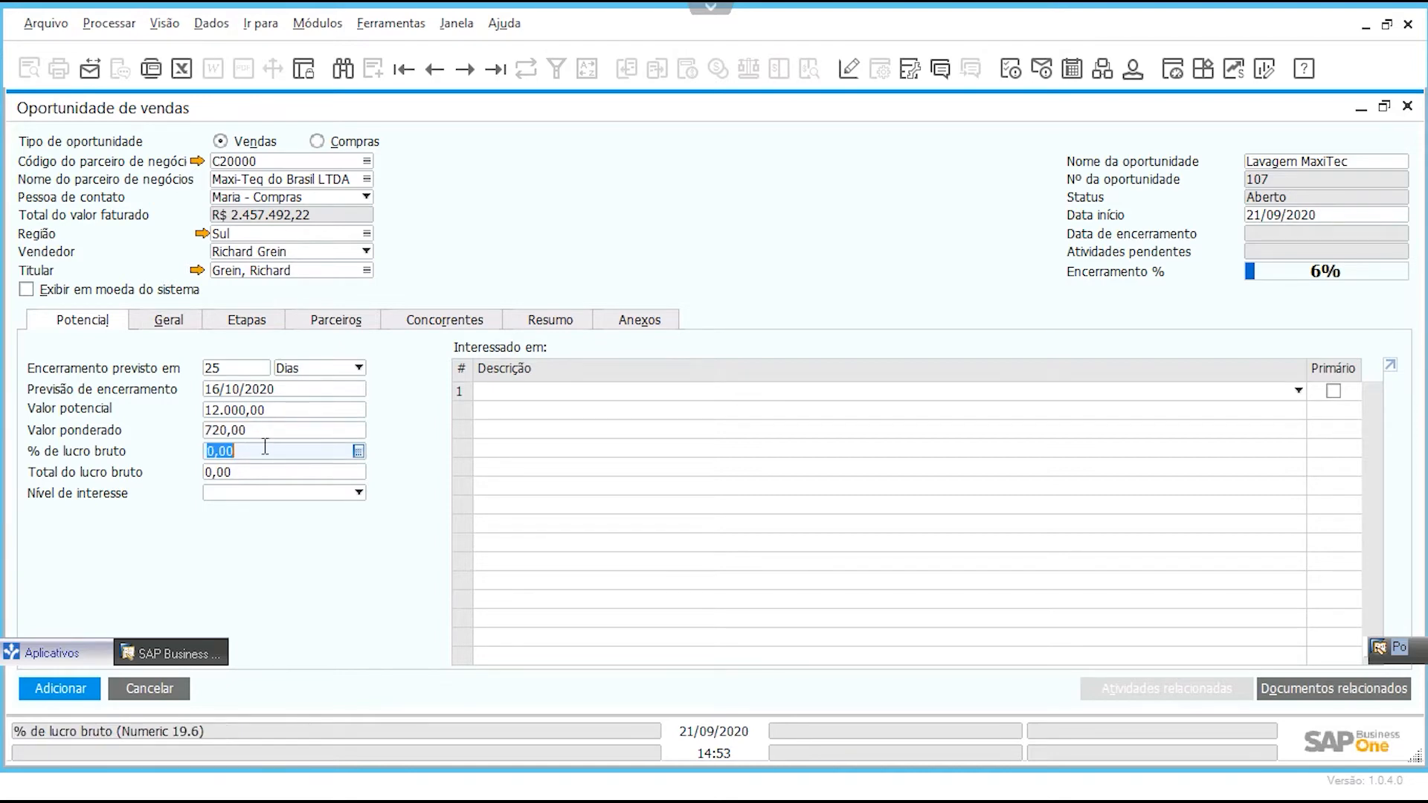
{"action": "type", "text": "30"}
{"action": "key", "text": "Tab"}
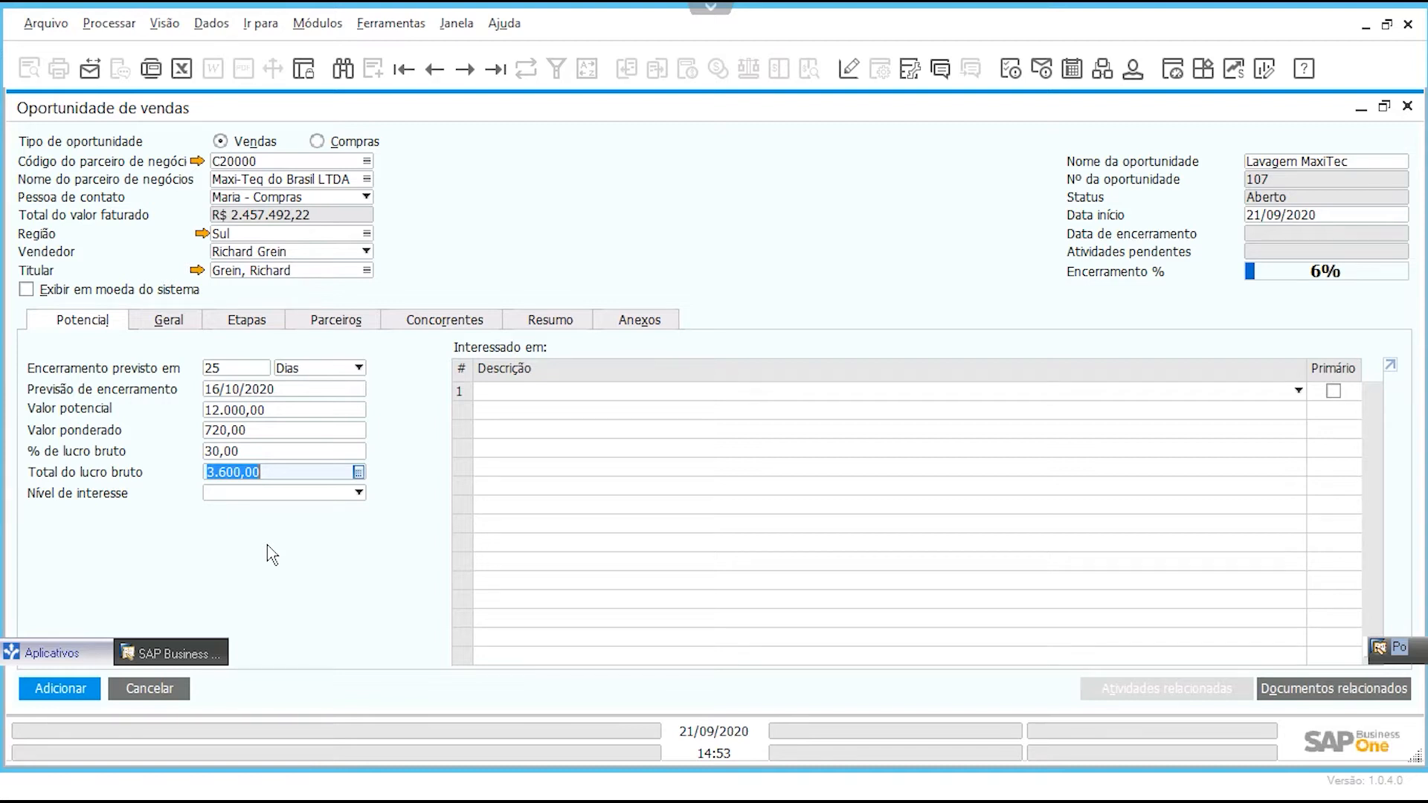
Step: View the Nível de interesse definition table without adding a new level
{"action": "left_click", "coordinate": [276, 493]}
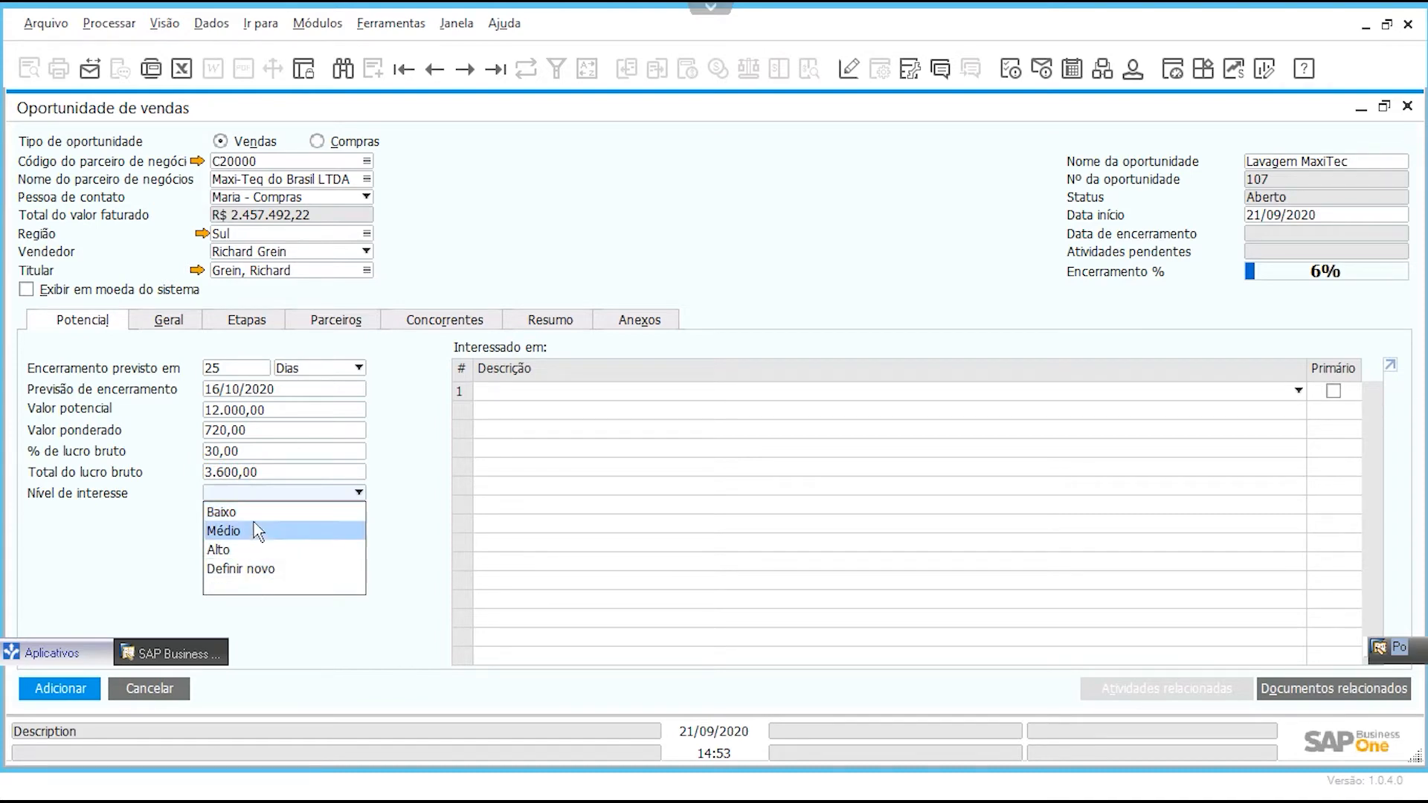
{"action": "left_click", "coordinate": [250, 571]}
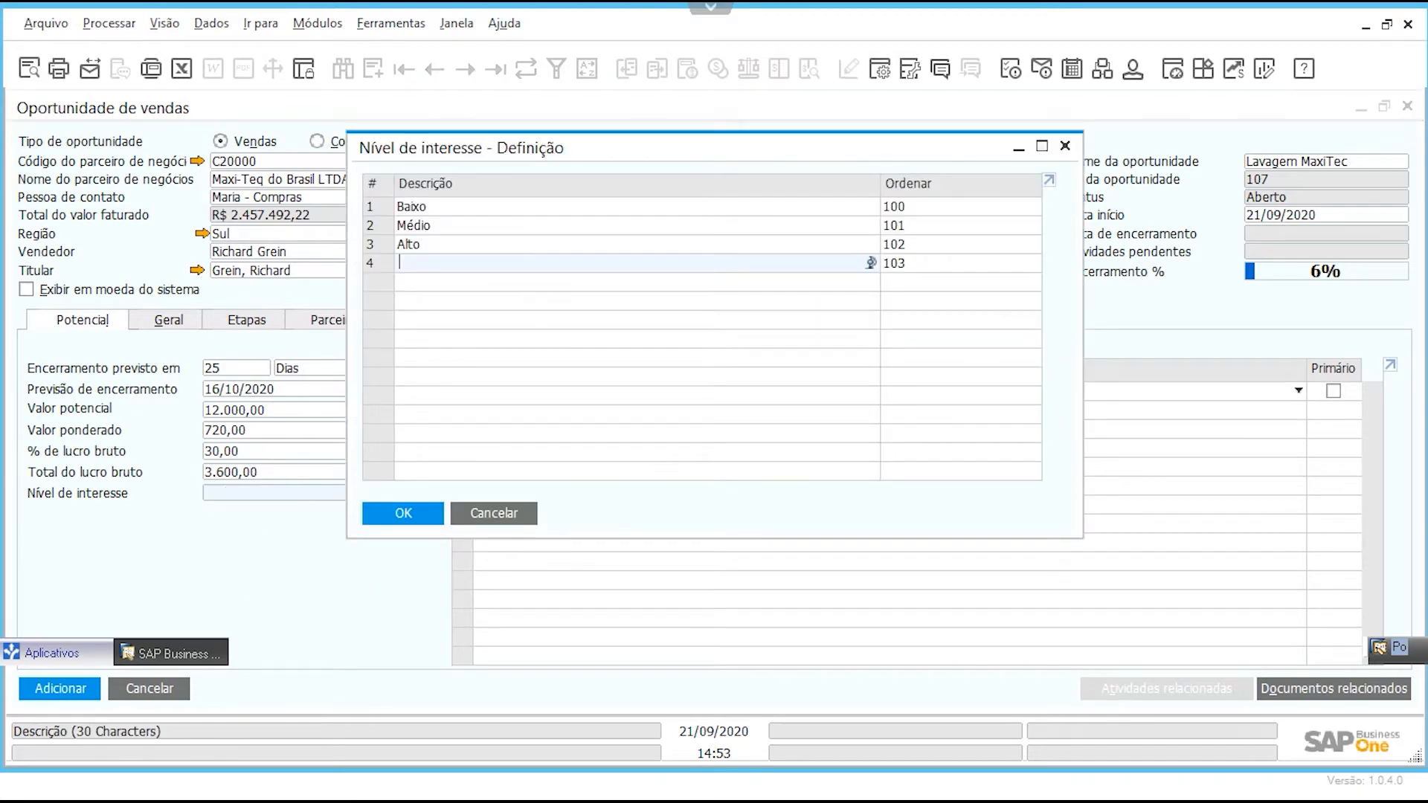
{"action": "left_click", "coordinate": [518, 512]}
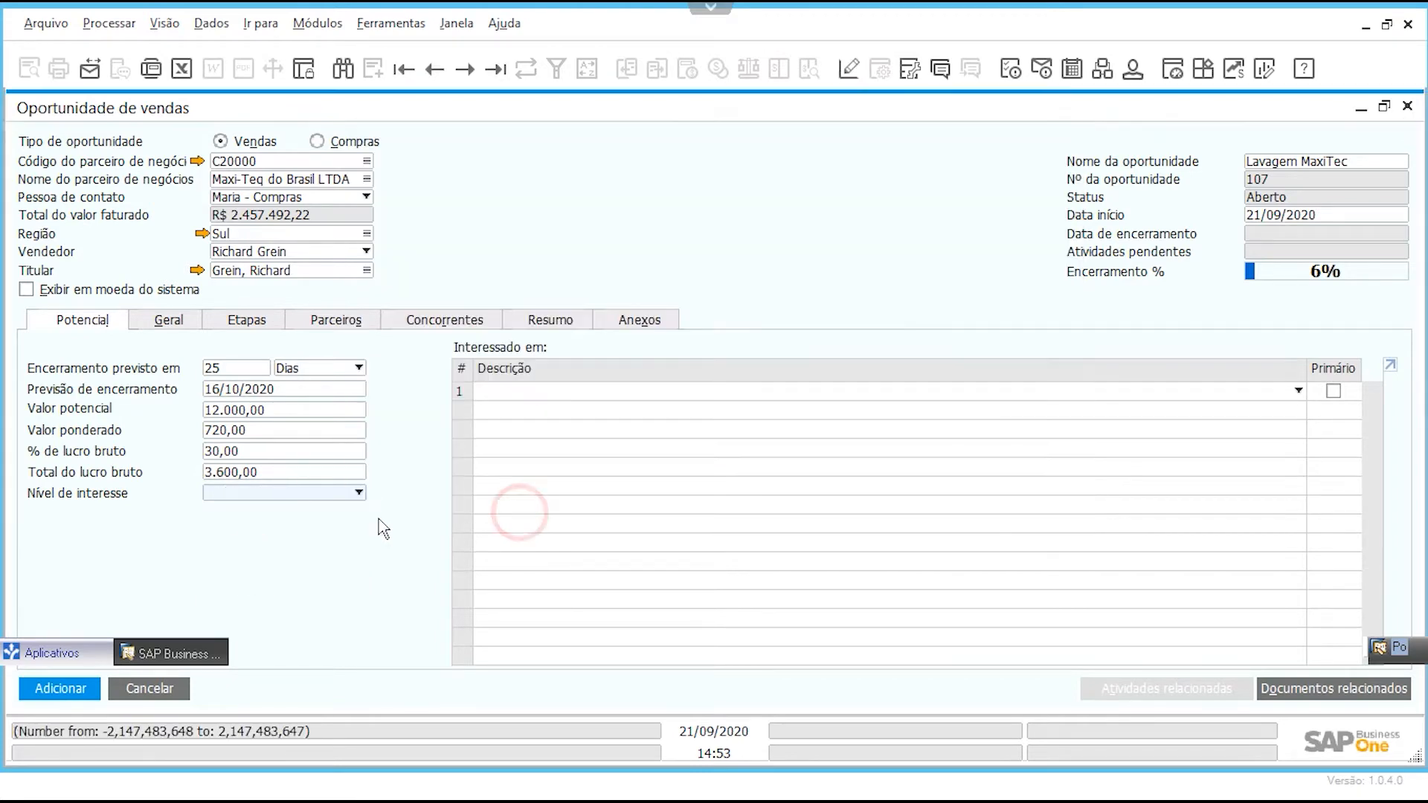
Step: Set the Nível de interesse to Médio and add Contrato de lavagem anual as the first item of interest
{"action": "left_click", "coordinate": [349, 495]}
{"action": "left_click", "coordinate": [308, 534]}
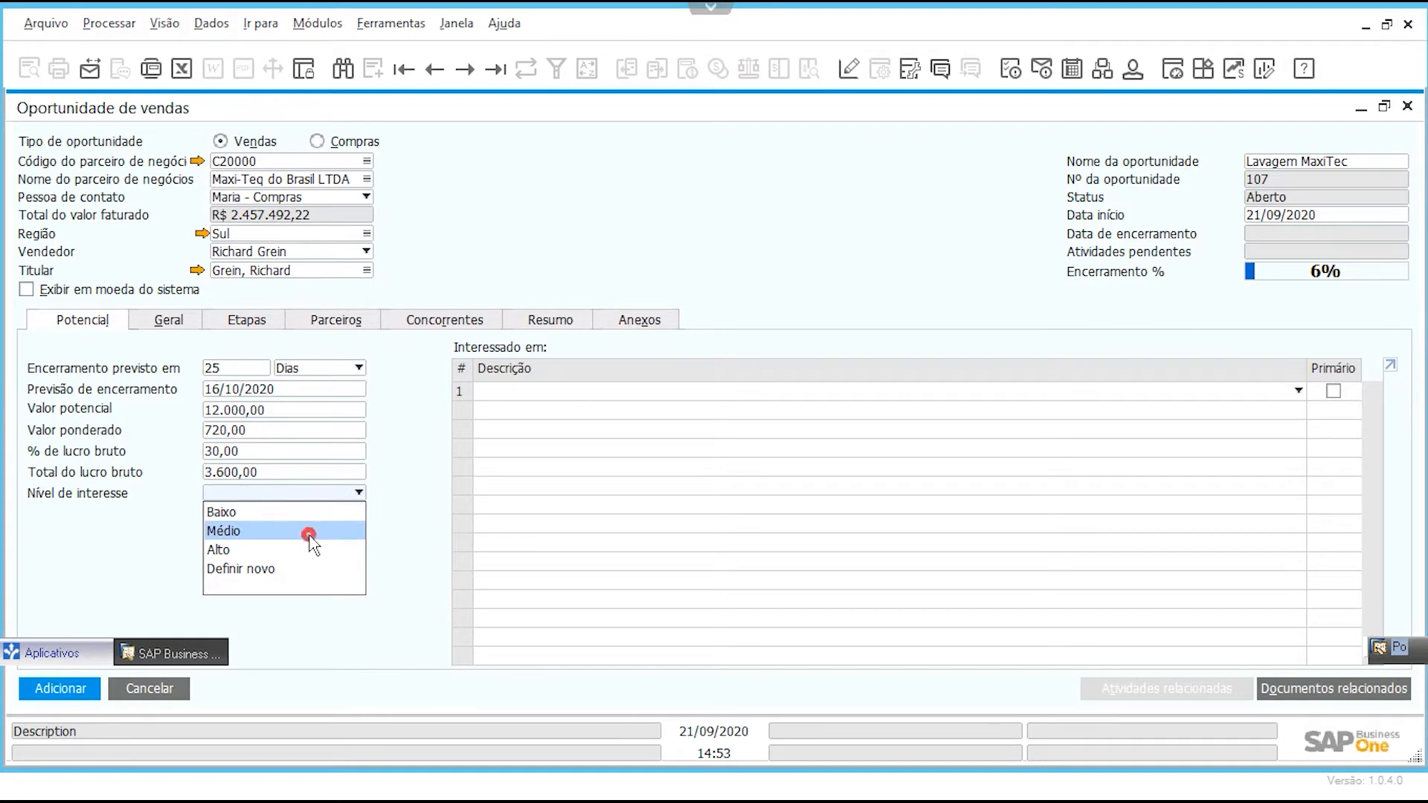
{"action": "left_click", "coordinate": [364, 529]}
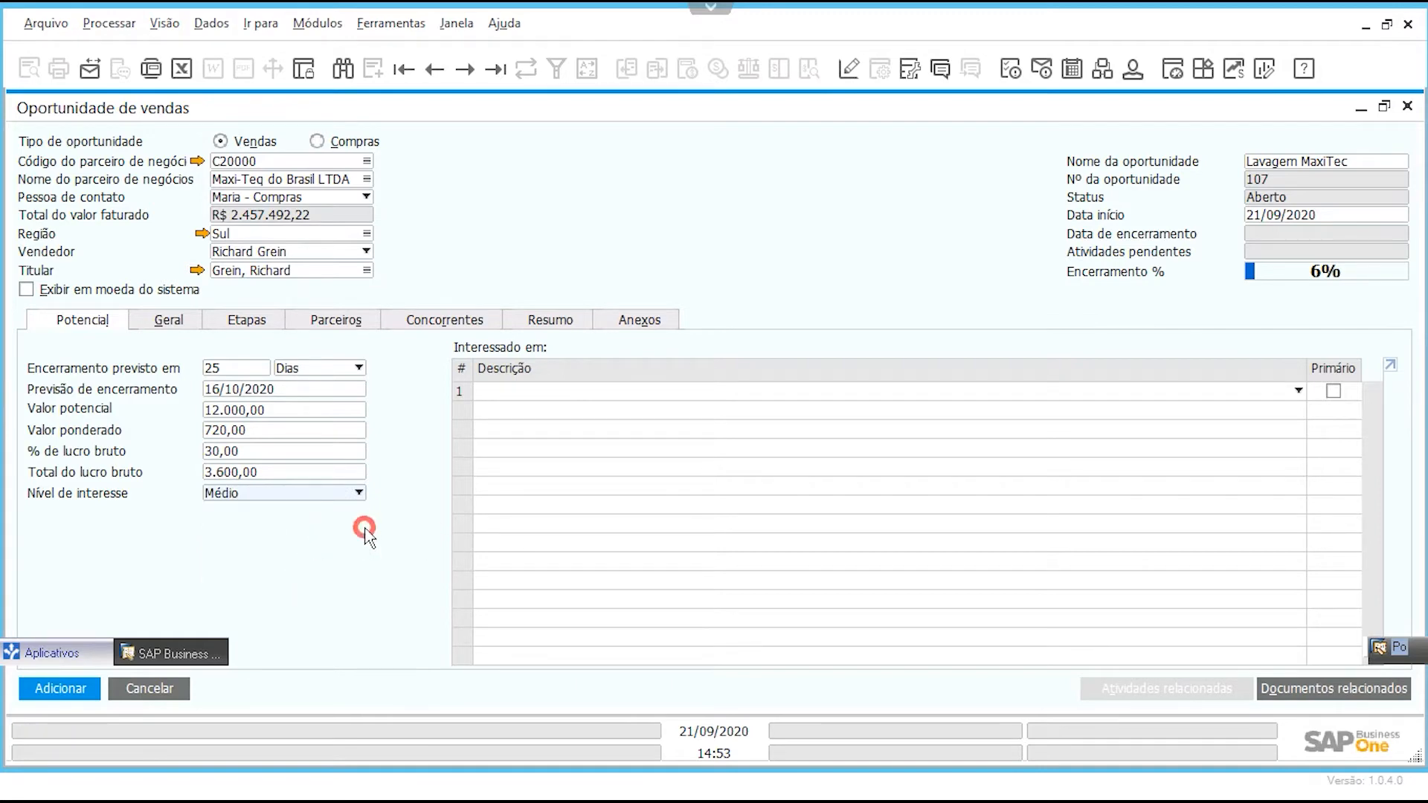
{"action": "left_click", "coordinate": [516, 391]}
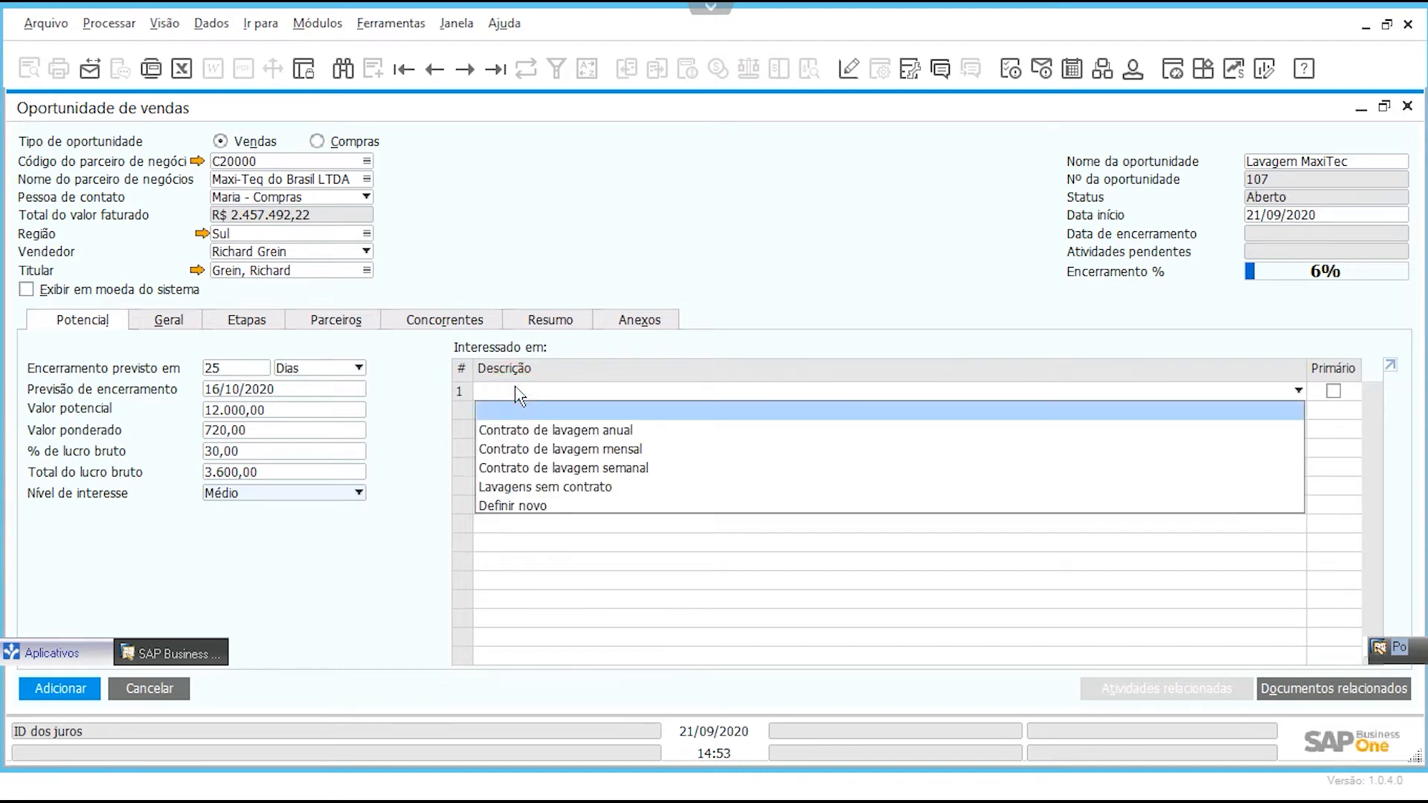
{"action": "left_click", "coordinate": [503, 431]}
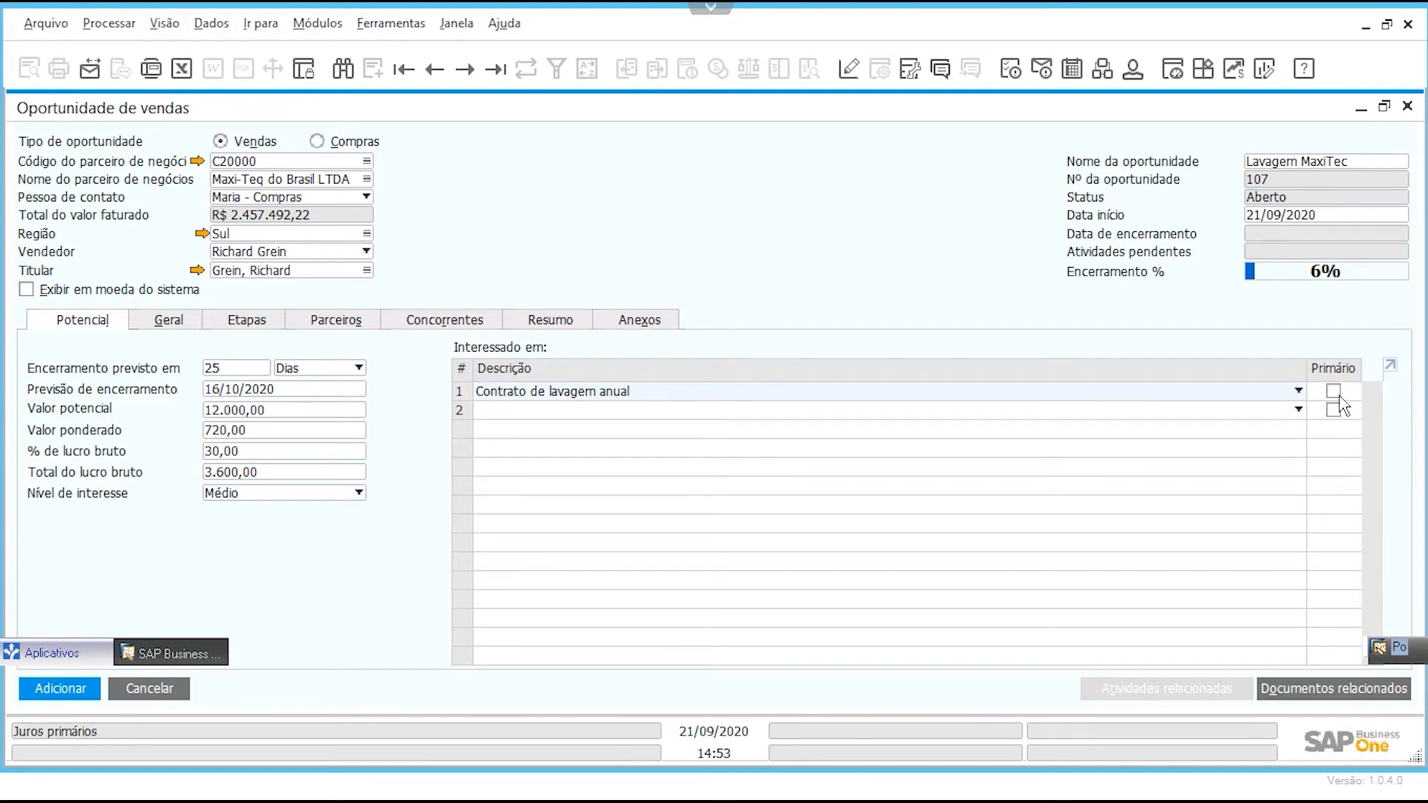
Step: In the opportunity's general data, assign the individual customer in row 8 of the business partner list as the channel partner
{"action": "left_click", "coordinate": [188, 326]}
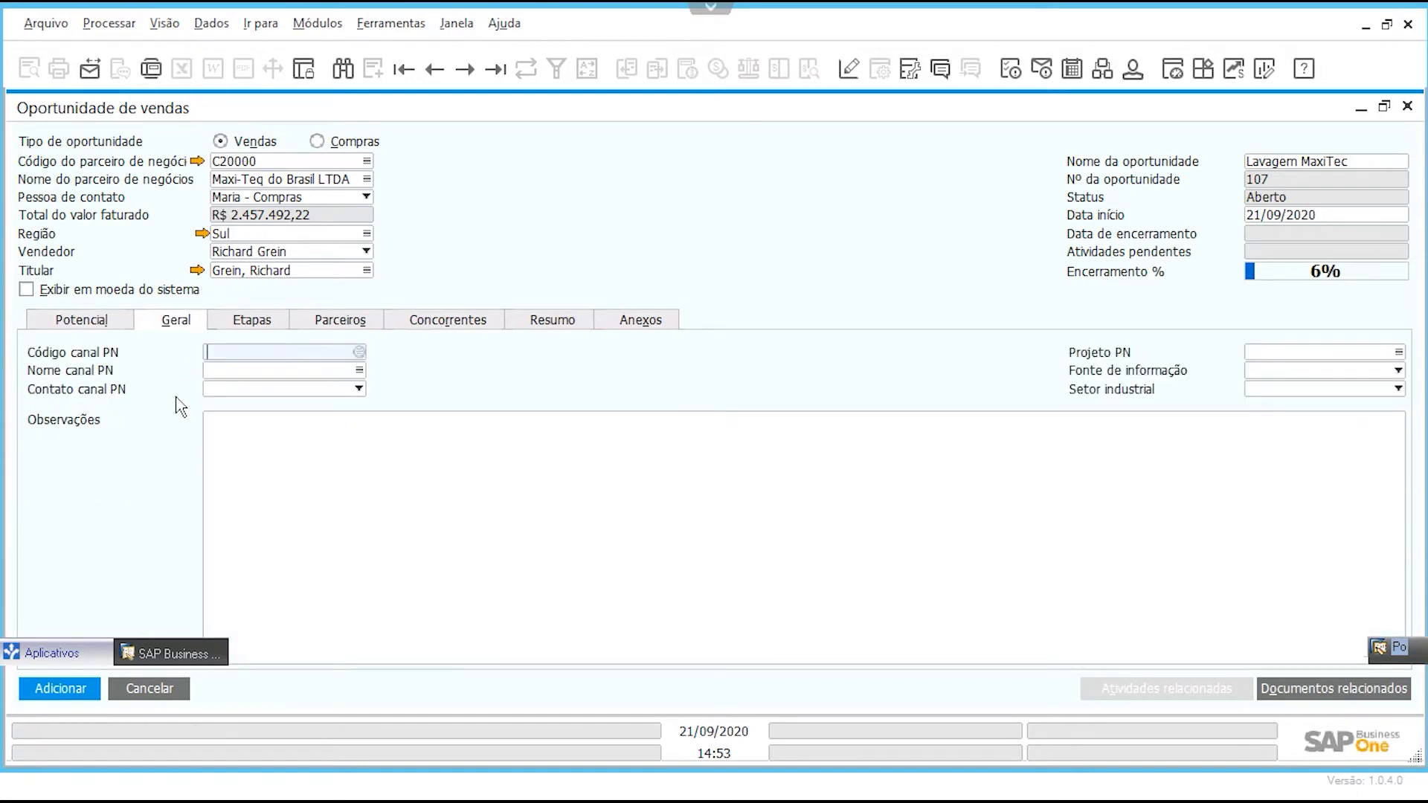
{"action": "left_click", "coordinate": [359, 352]}
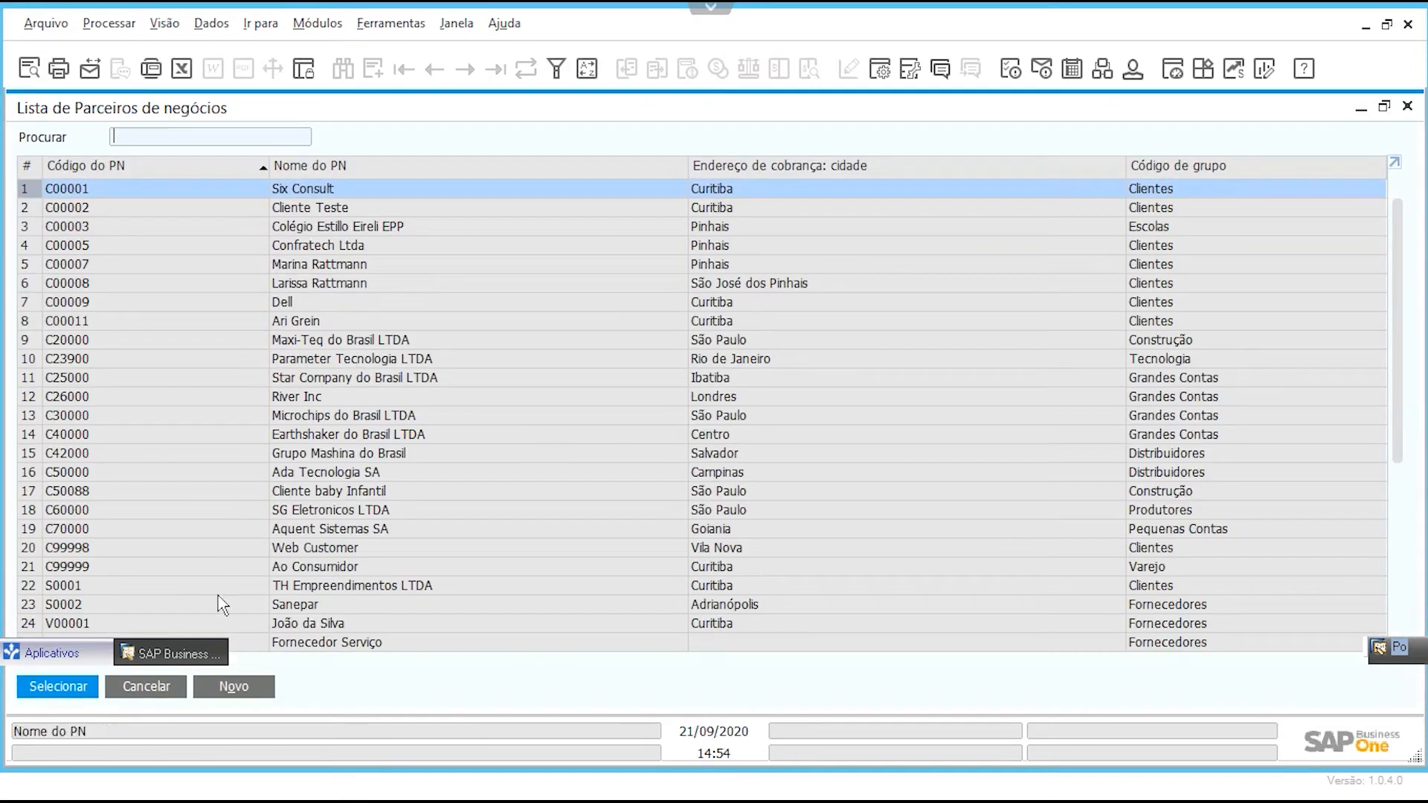
{"action": "left_click", "coordinate": [167, 688]}
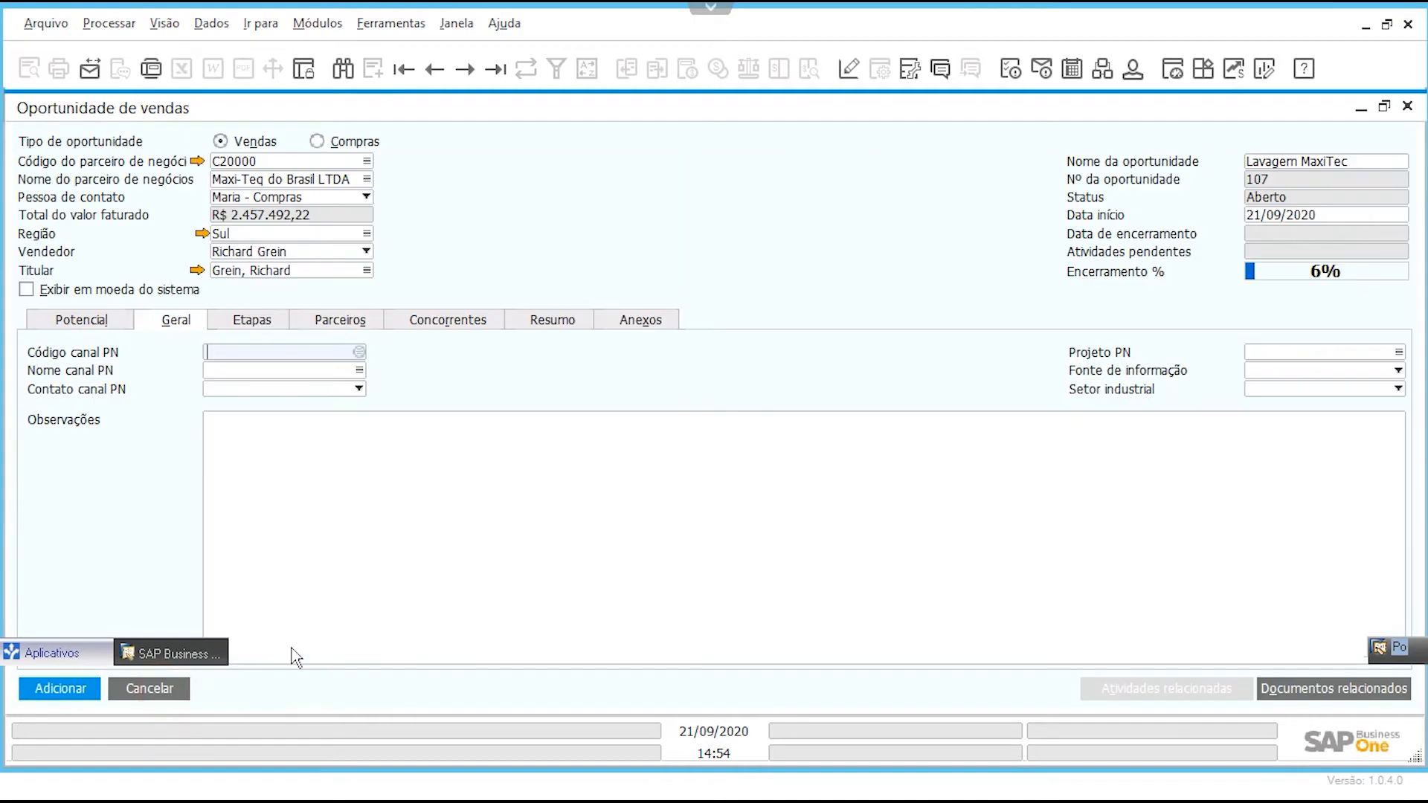
{"action": "left_click", "coordinate": [360, 352]}
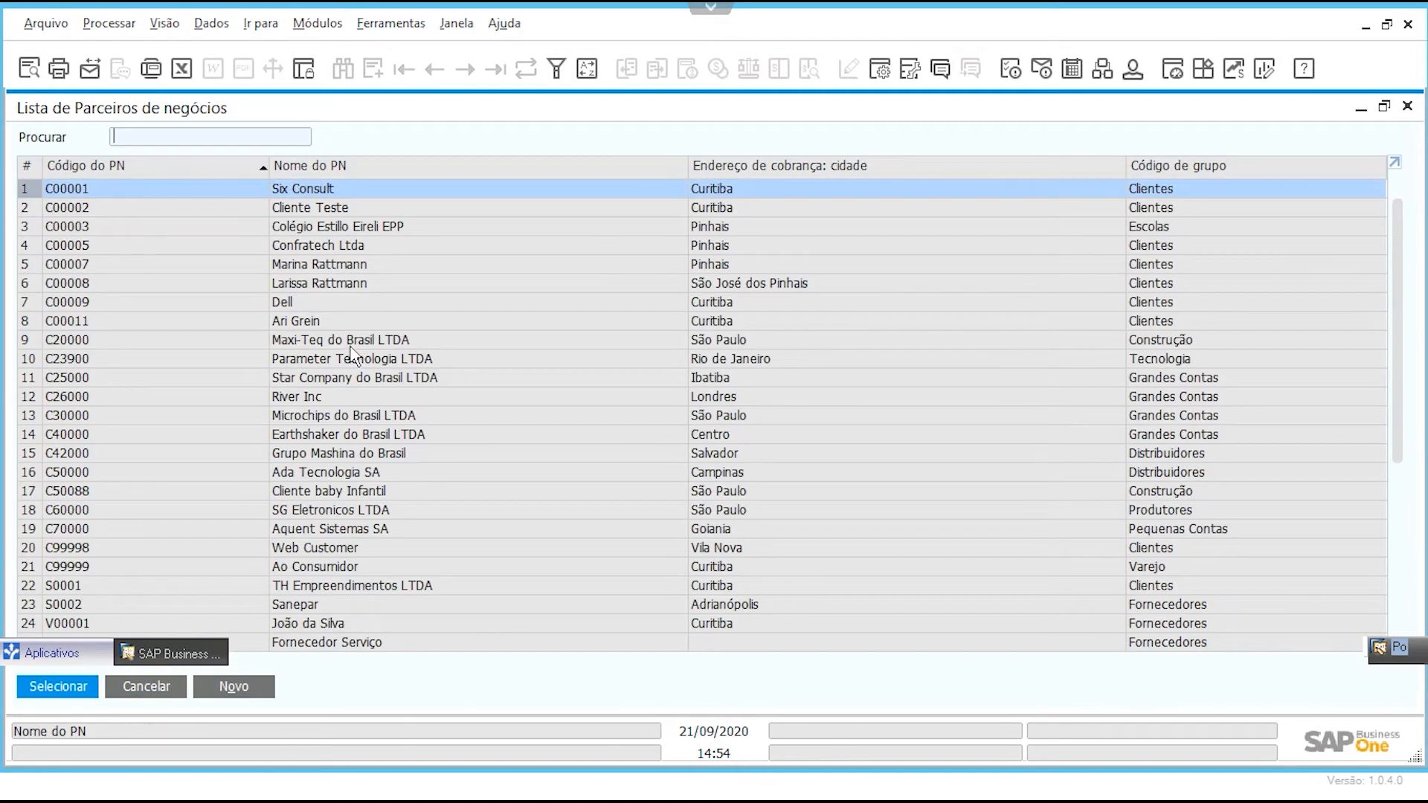
{"action": "left_click", "coordinate": [331, 321]}
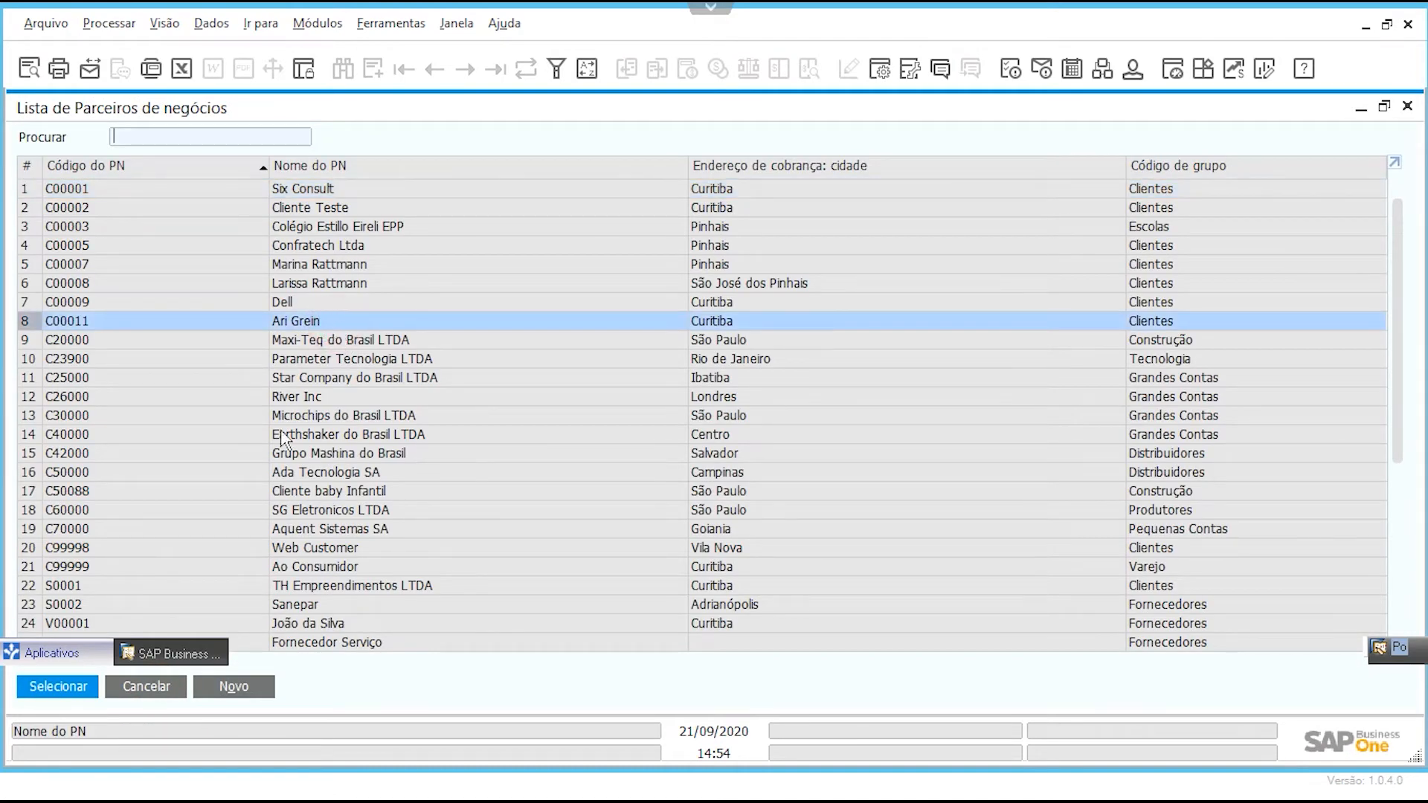
{"action": "left_click", "coordinate": [74, 694]}
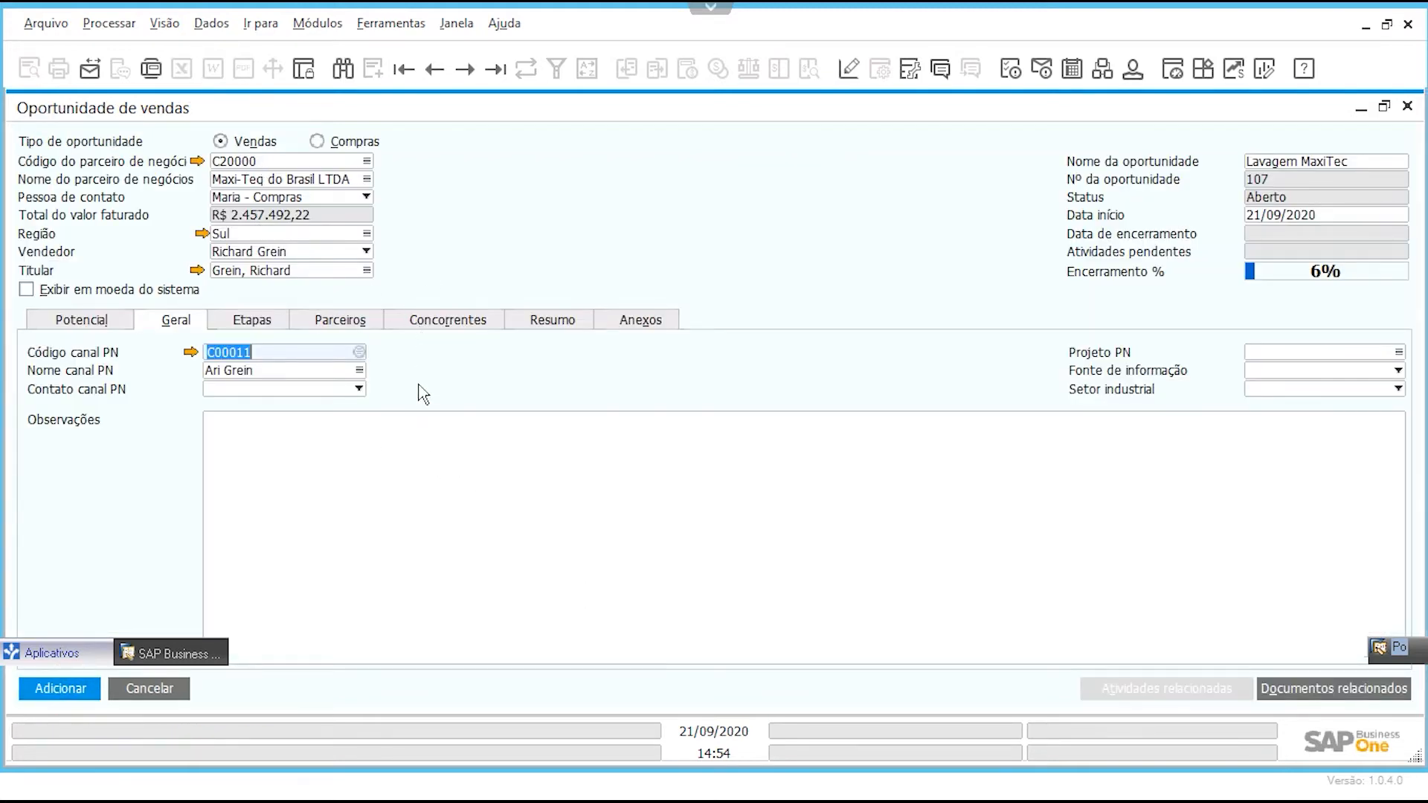
Step: Check the available Contato canal PN options and look at the channel partner's master record
{"action": "left_click", "coordinate": [358, 389]}
{"action": "left_click", "coordinate": [358, 389]}
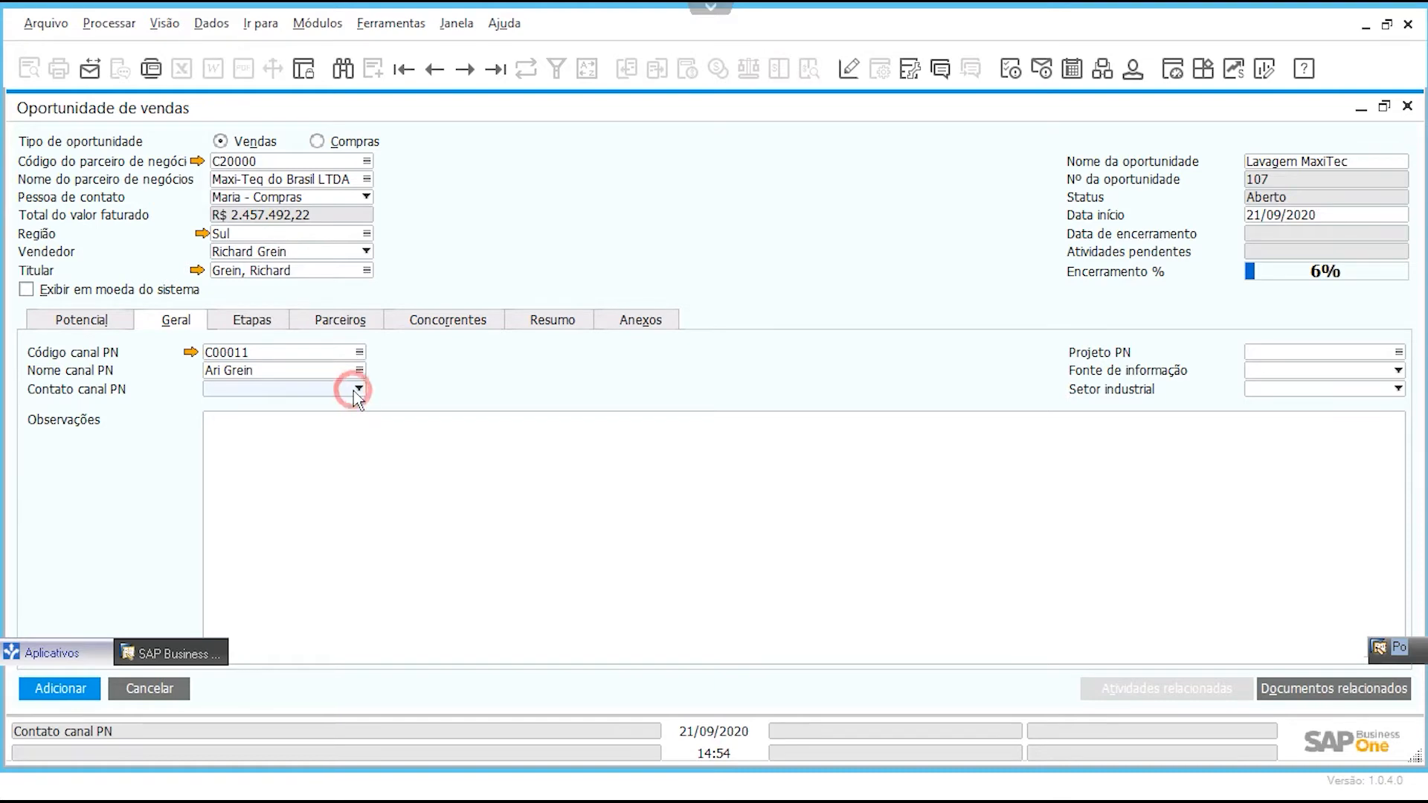
{"action": "left_click", "coordinate": [358, 389]}
{"action": "left_click", "coordinate": [191, 353]}
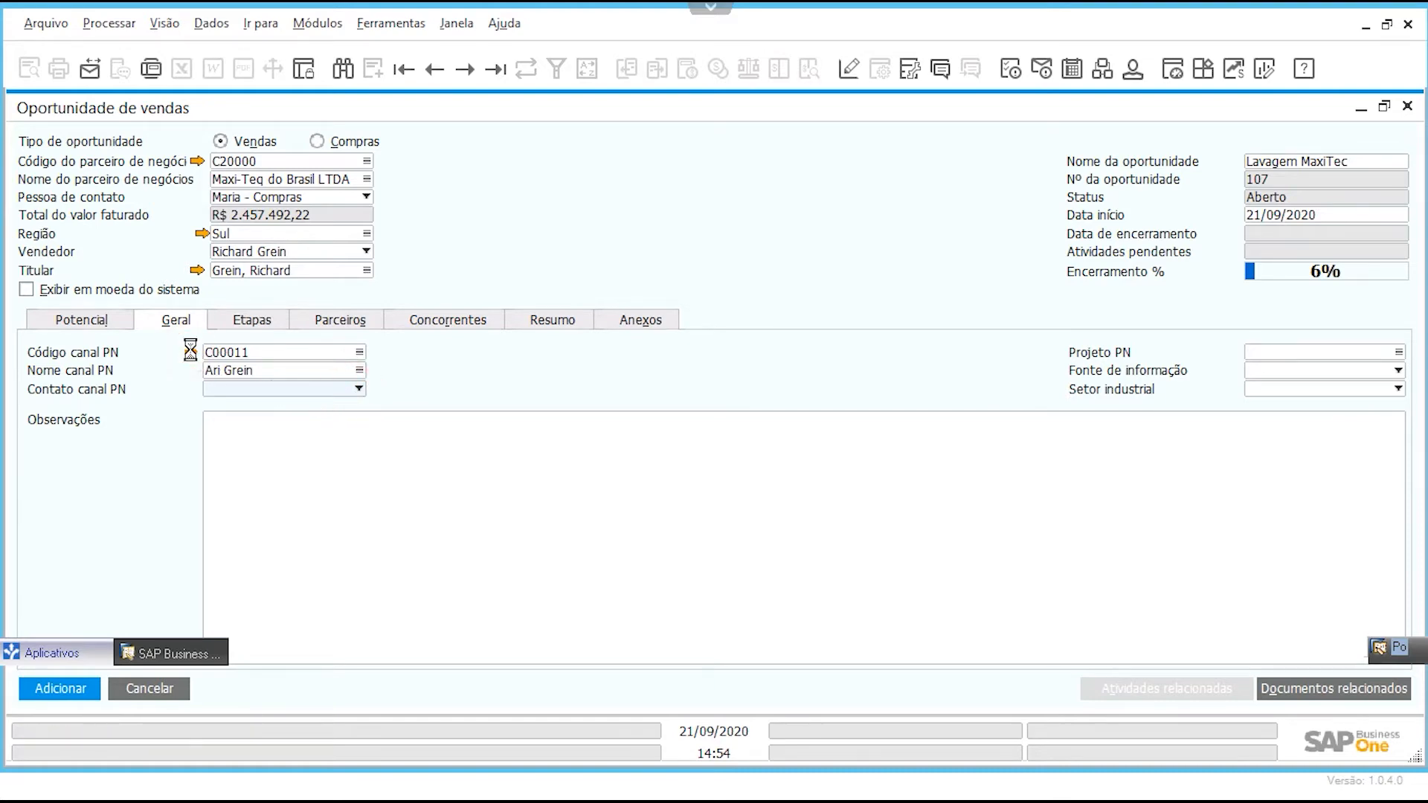
{"action": "left_click", "coordinate": [174, 283]}
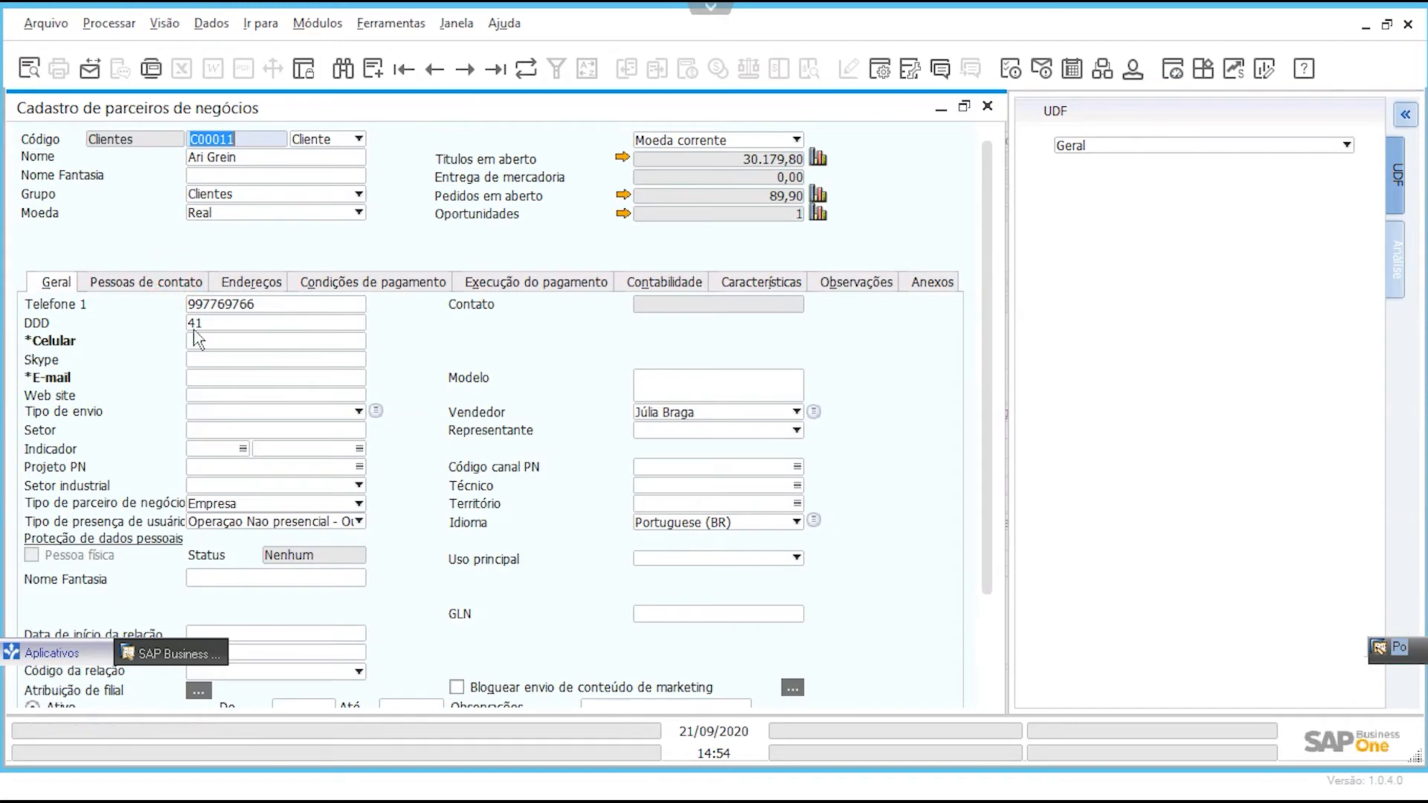
{"action": "left_click", "coordinate": [990, 108]}
{"action": "left_click", "coordinate": [212, 389]}
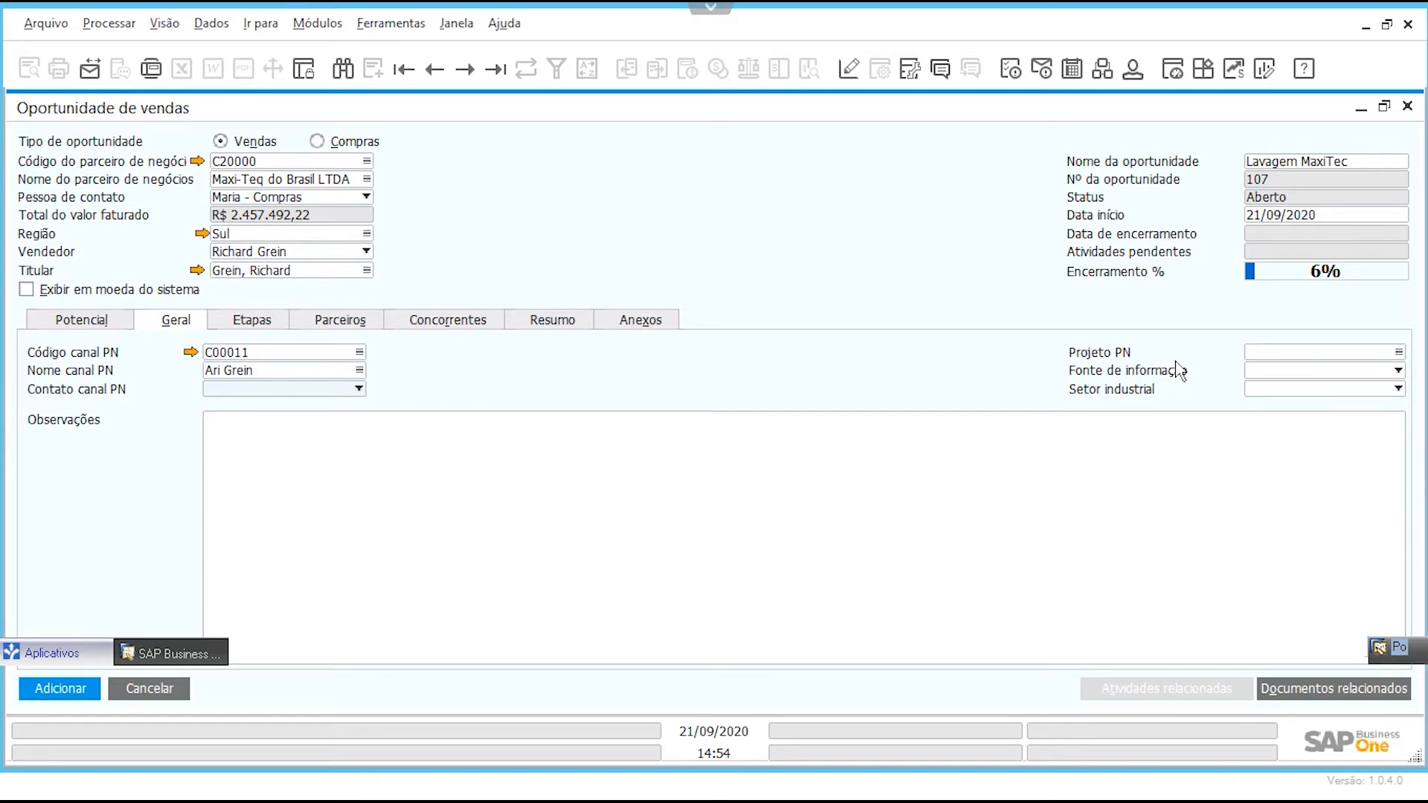
Step: Browse the projects available for Projeto PN and view the project definition table without choosing or adding a project
{"action": "left_click", "coordinate": [1379, 353]}
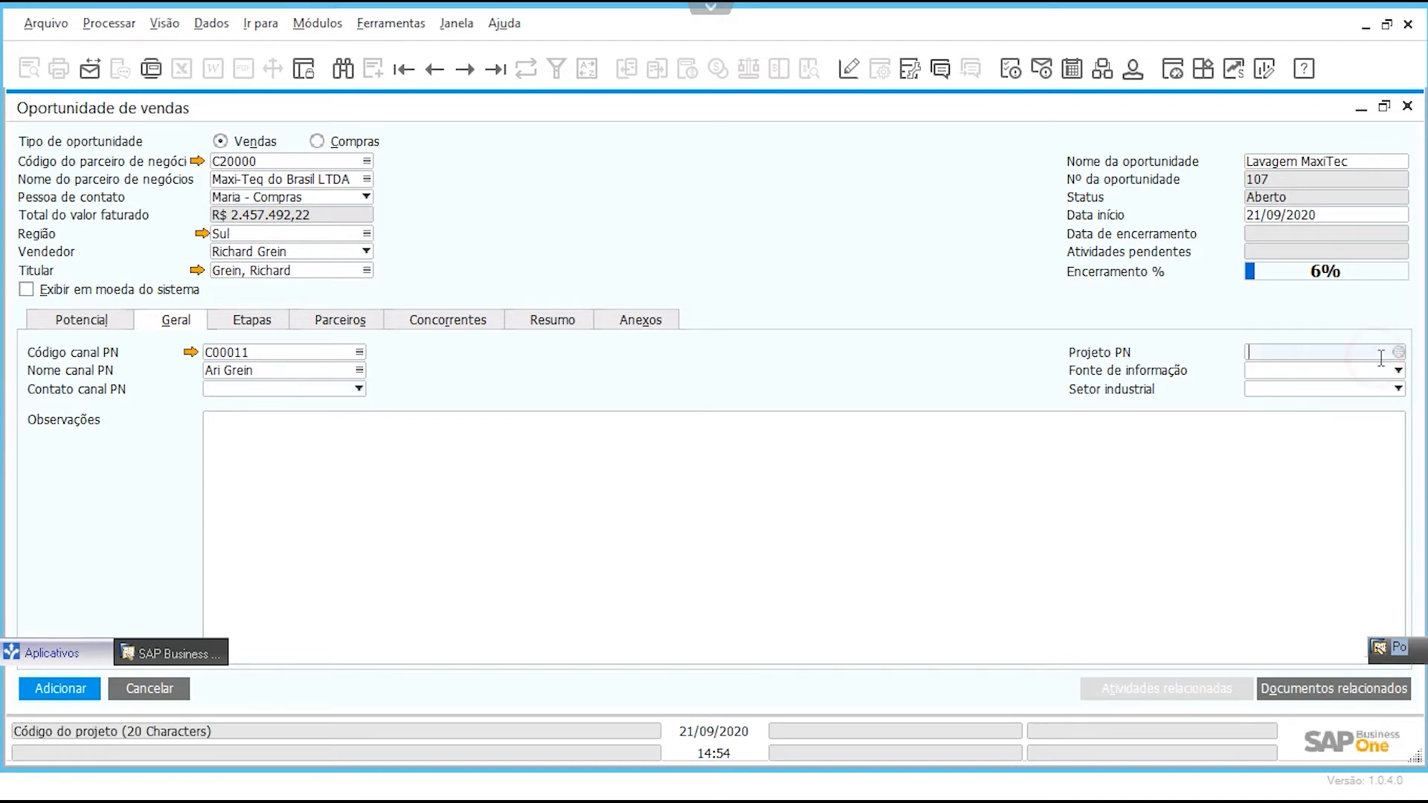
{"action": "left_click", "coordinate": [1399, 353]}
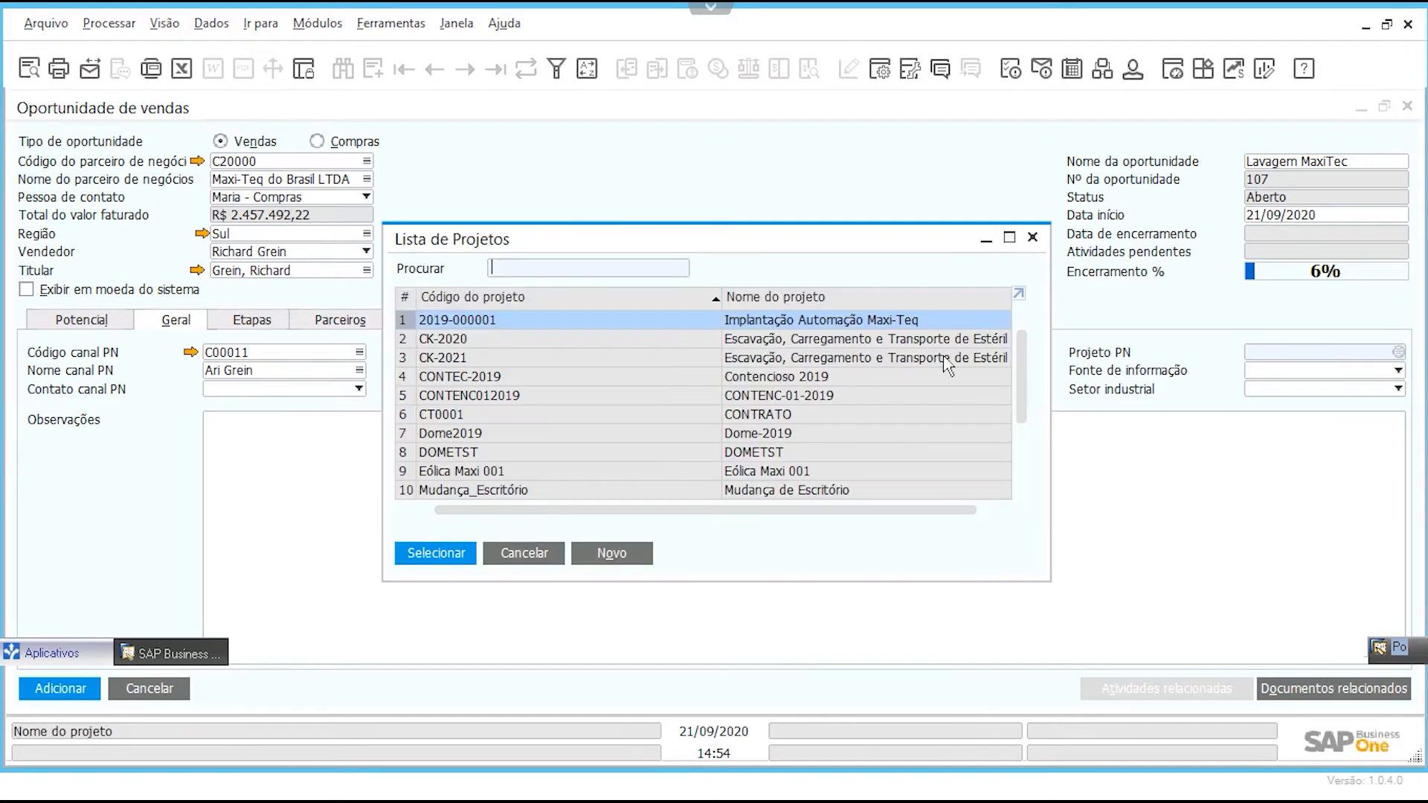
{"action": "scroll", "coordinate": [777, 378], "scroll_direction": "down", "scroll_amount": 2}
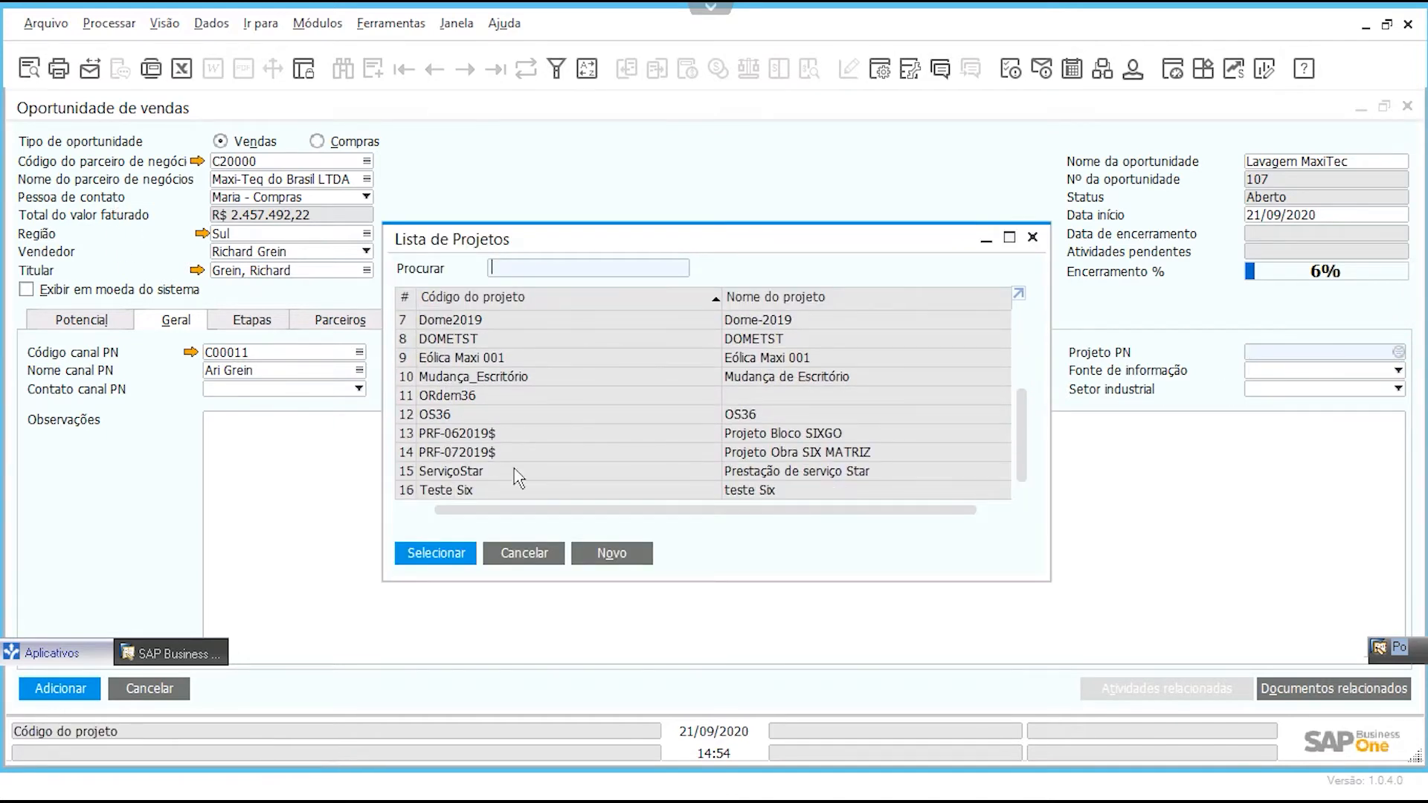
{"action": "left_click", "coordinate": [583, 394]}
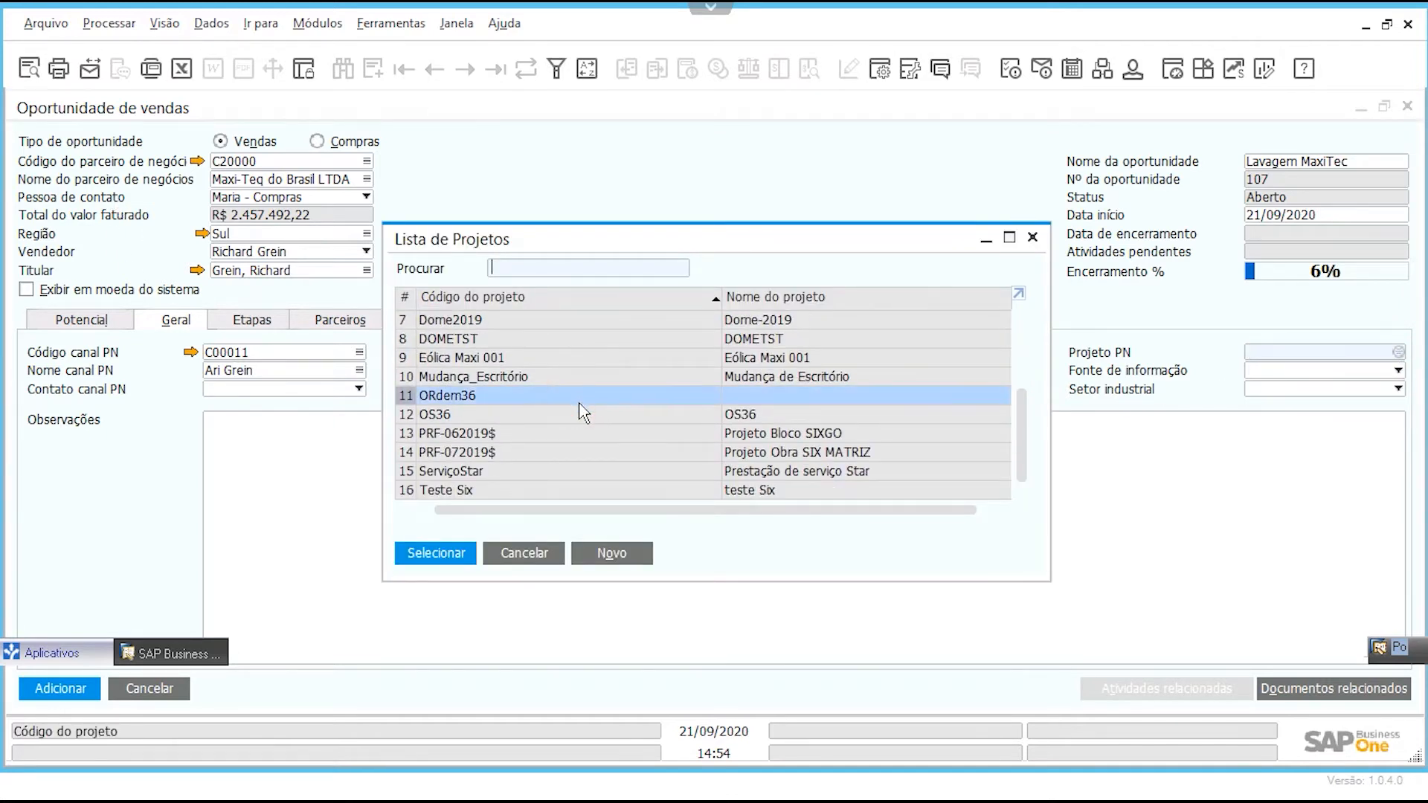
{"action": "left_click", "coordinate": [611, 553]}
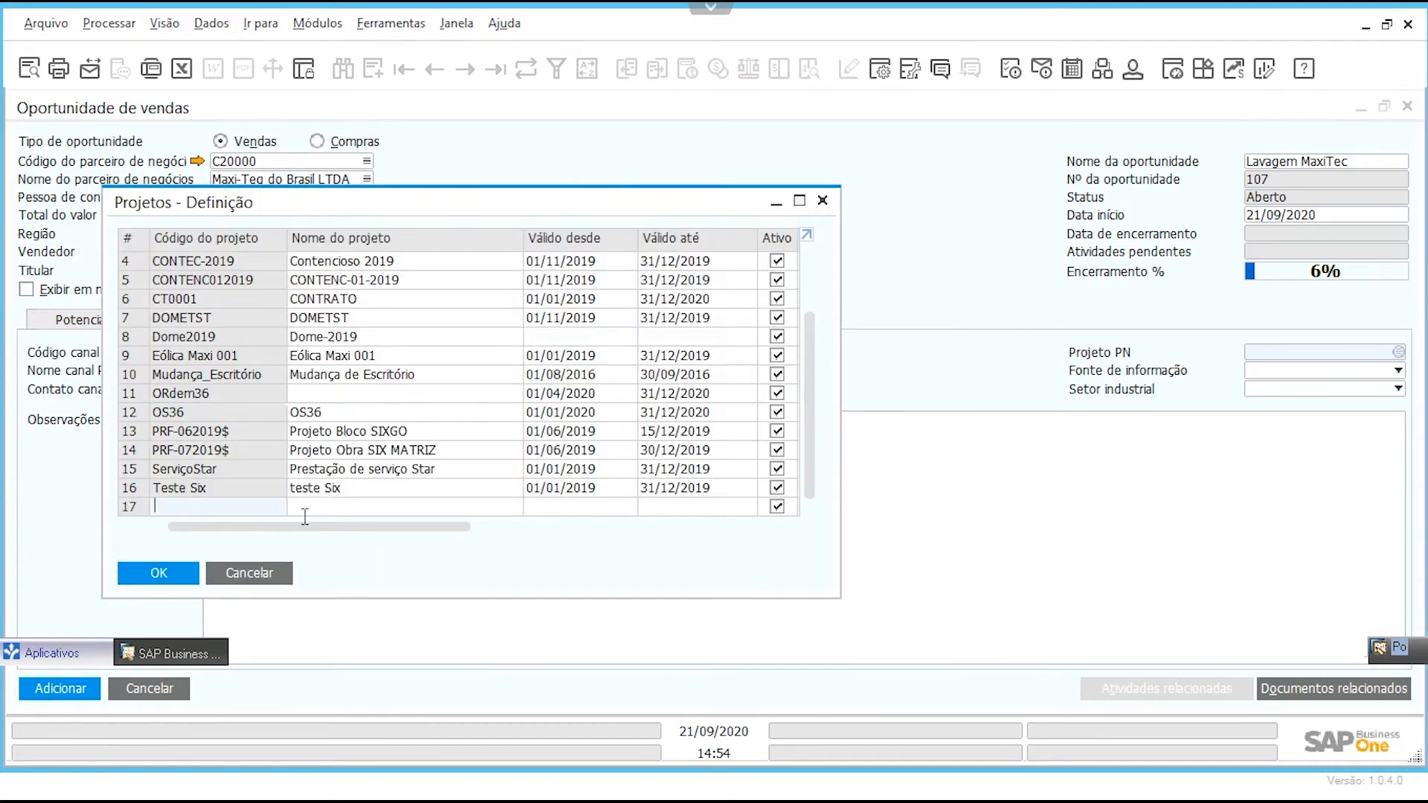
{"action": "left_click", "coordinate": [269, 577]}
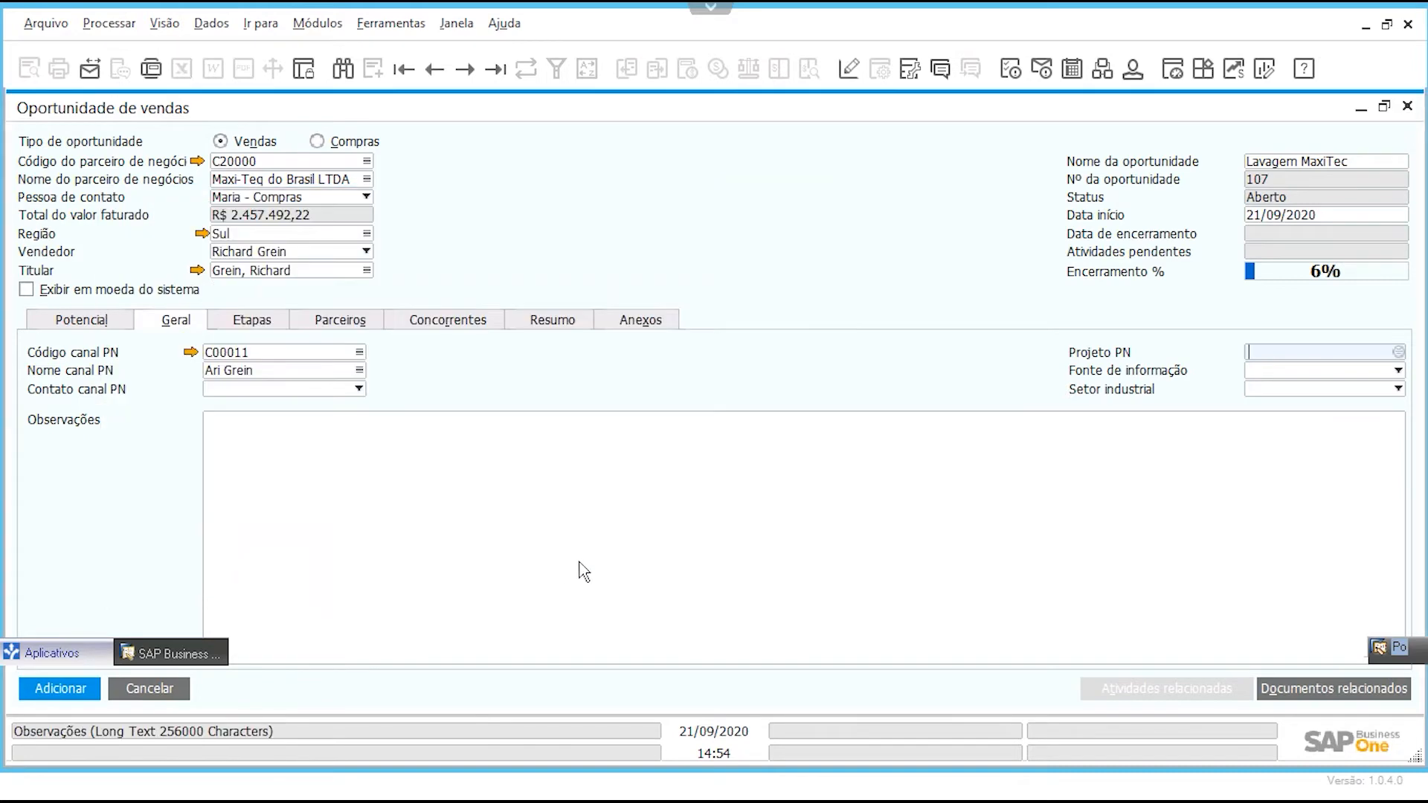
Step: Review the Fonte de informação and Setor industrial options, including the industry sector definition table, without selecting any
{"action": "left_click", "coordinate": [1289, 369]}
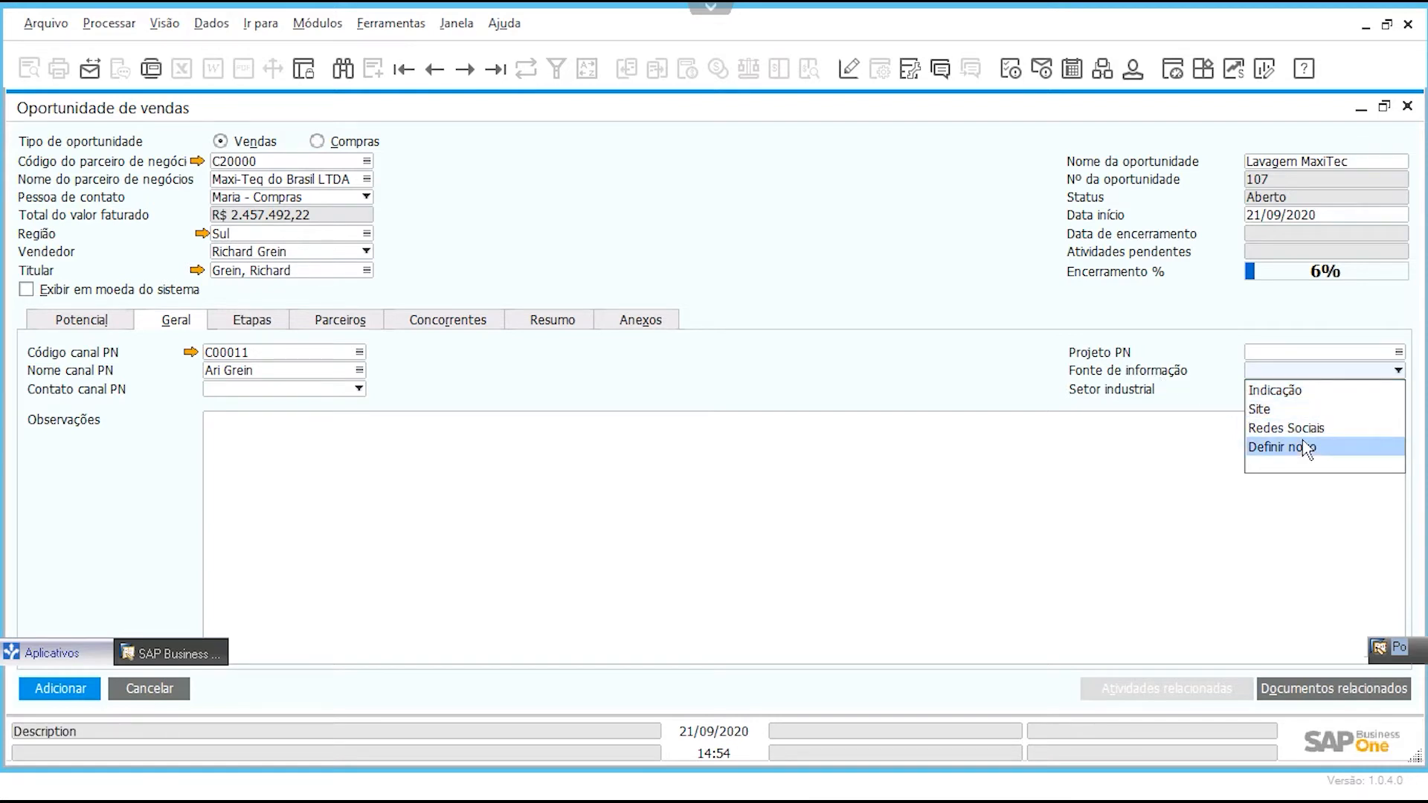
{"action": "left_click", "coordinate": [1116, 394]}
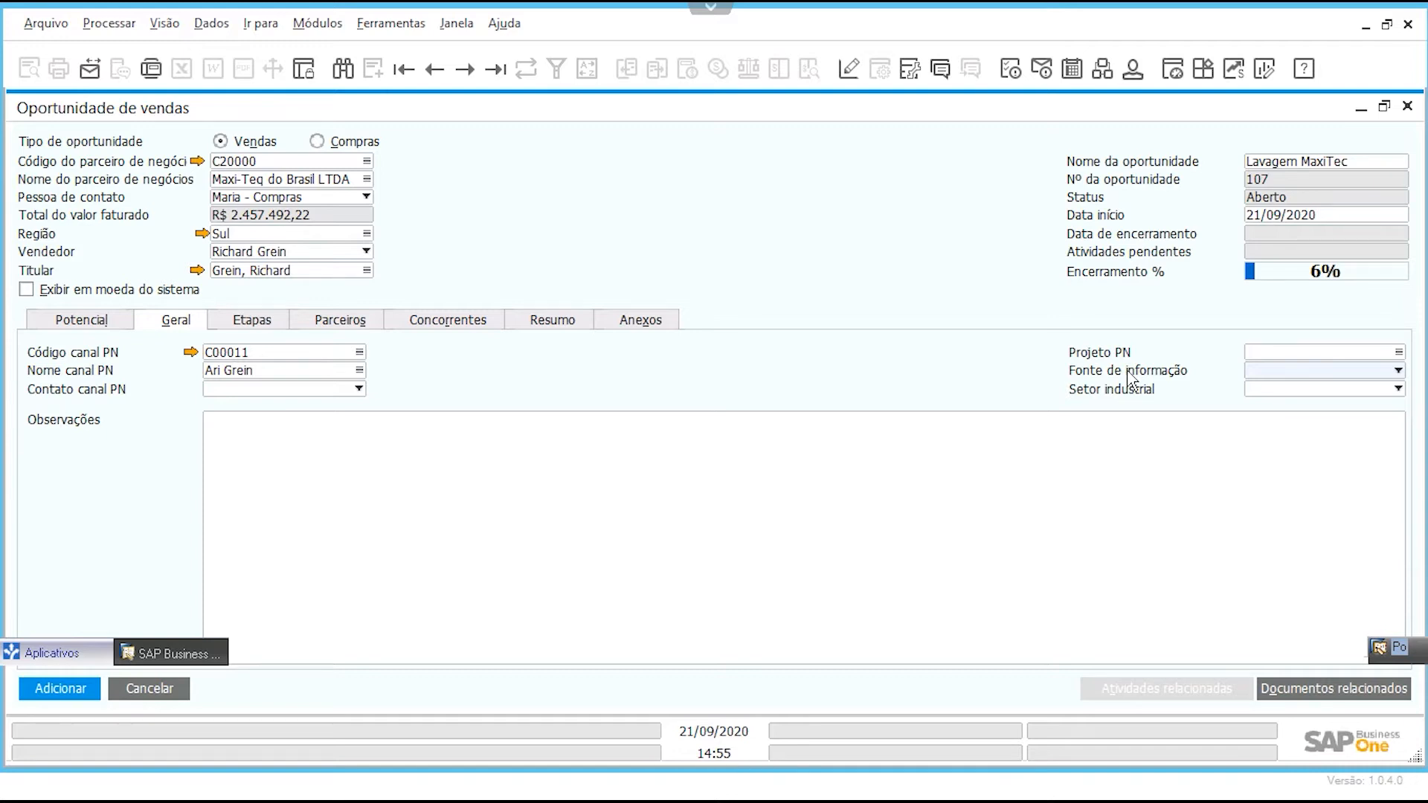
{"action": "left_click", "coordinate": [1289, 394]}
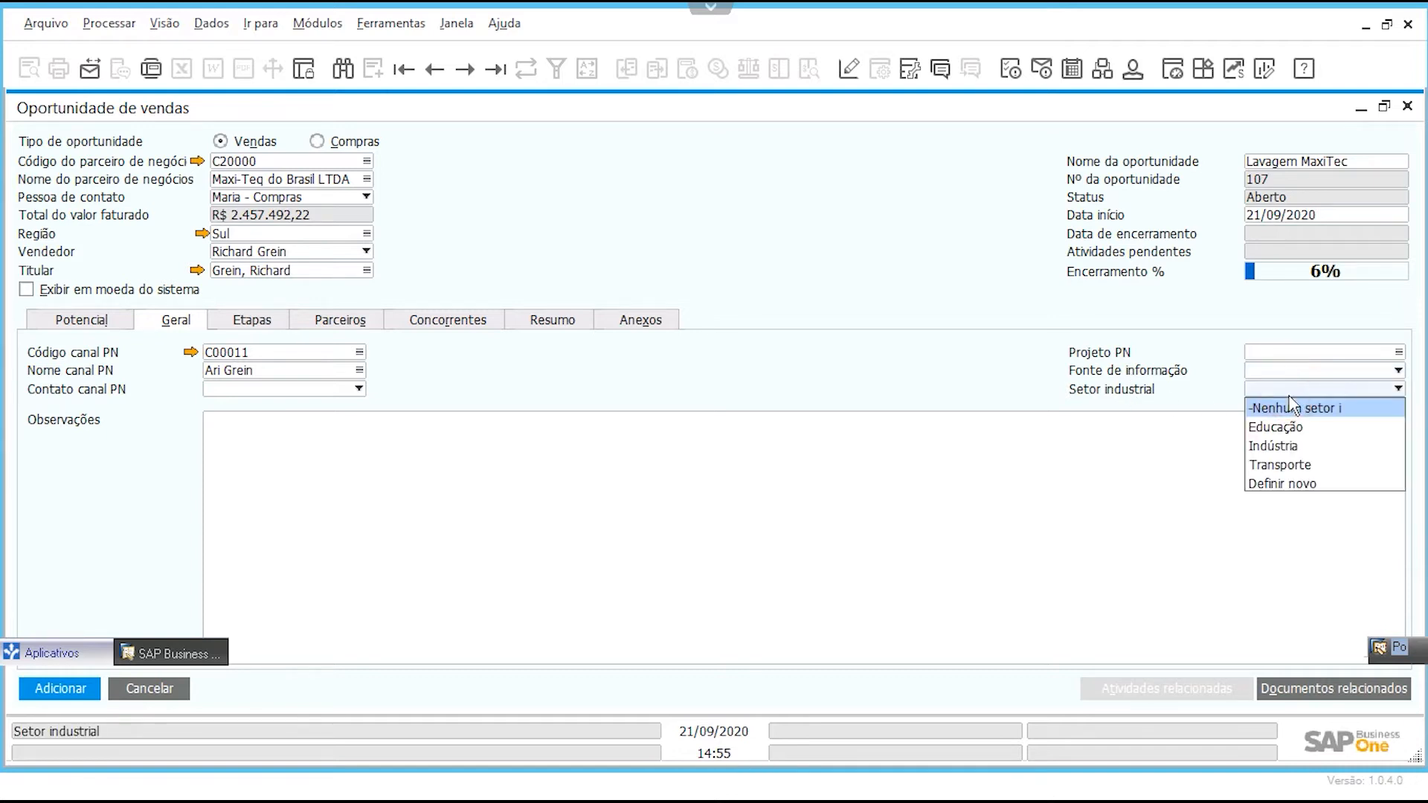
{"action": "left_click", "coordinate": [1291, 485]}
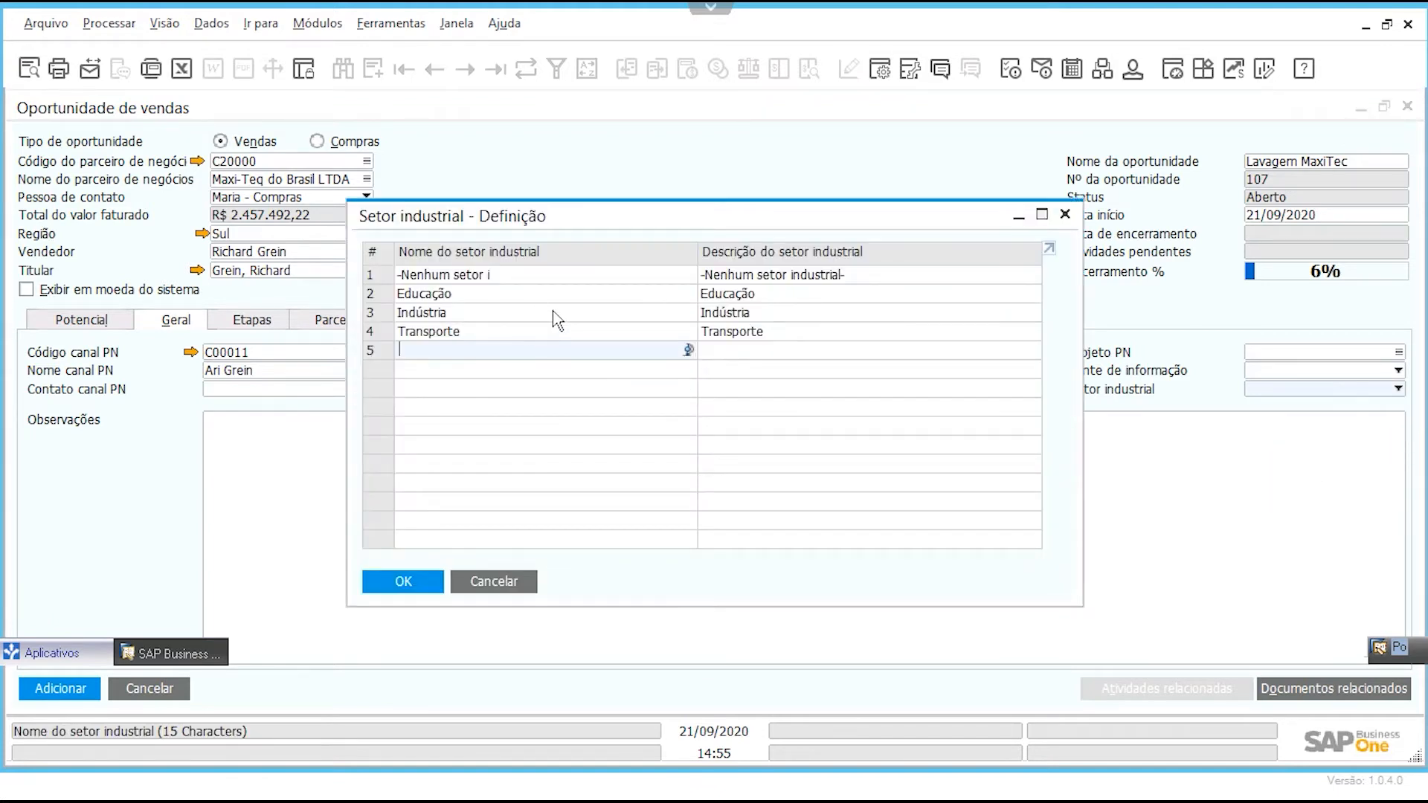
{"action": "left_click", "coordinate": [521, 580]}
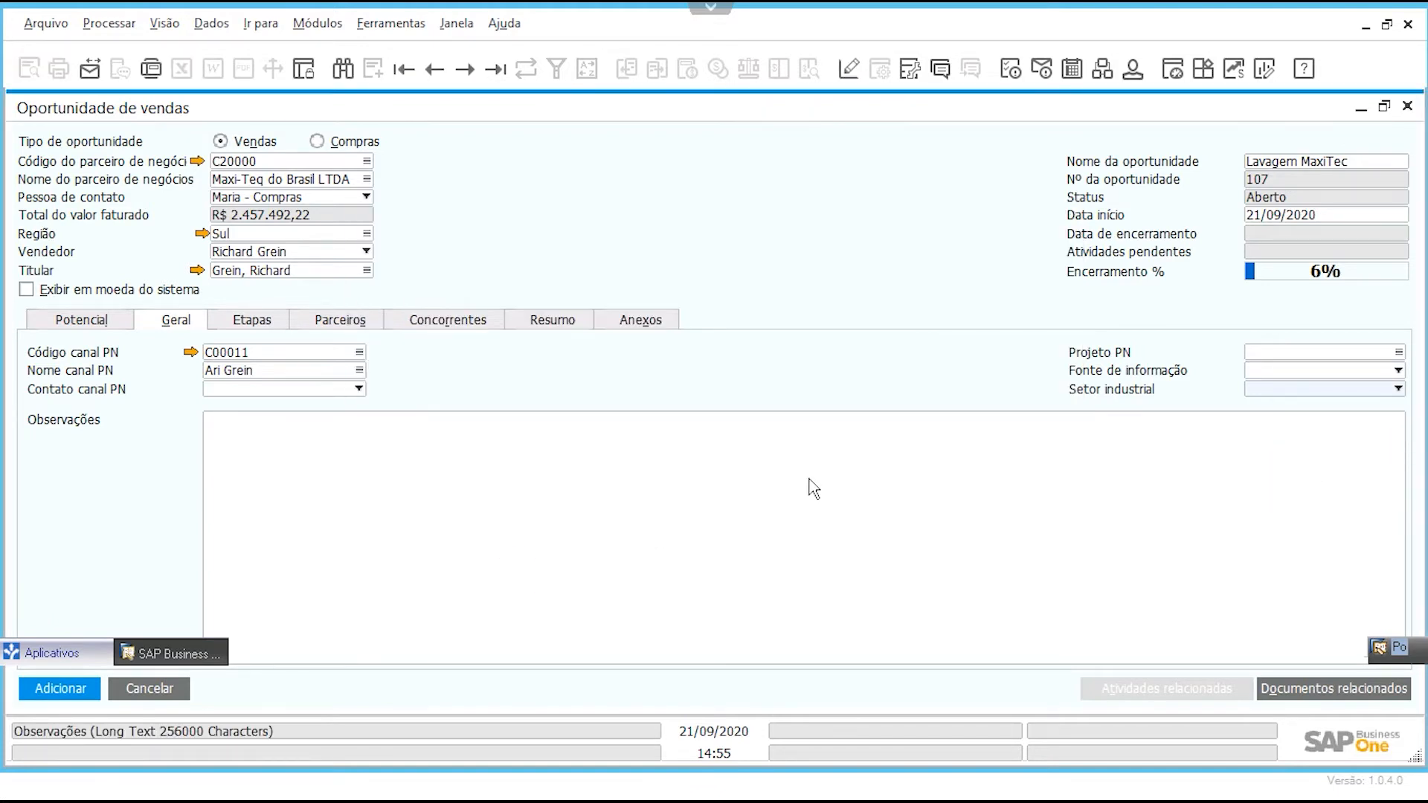
Step: Look at the Observações field and show the opportunity's stages with the Prospecção row
{"action": "left_click", "coordinate": [376, 442]}
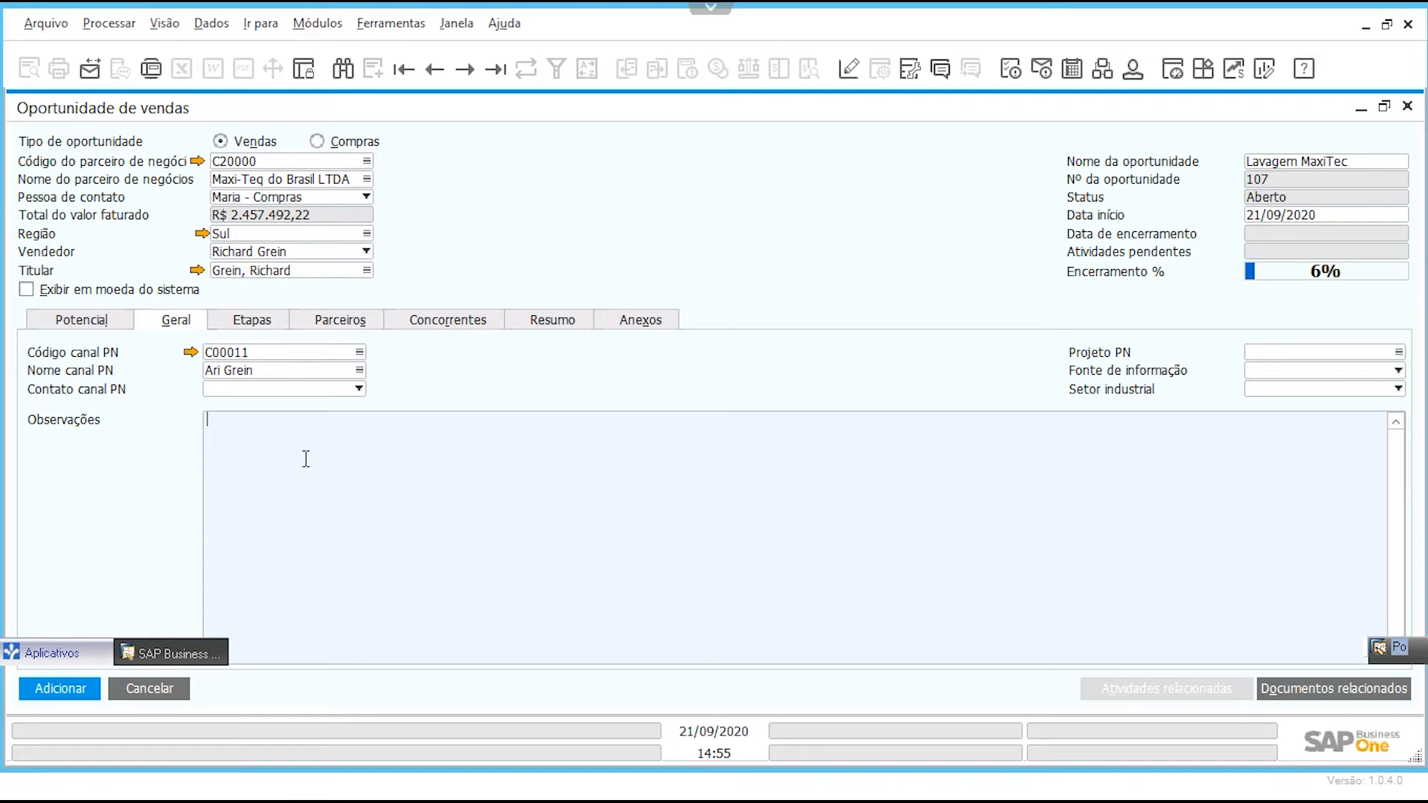
{"action": "left_click", "coordinate": [238, 327]}
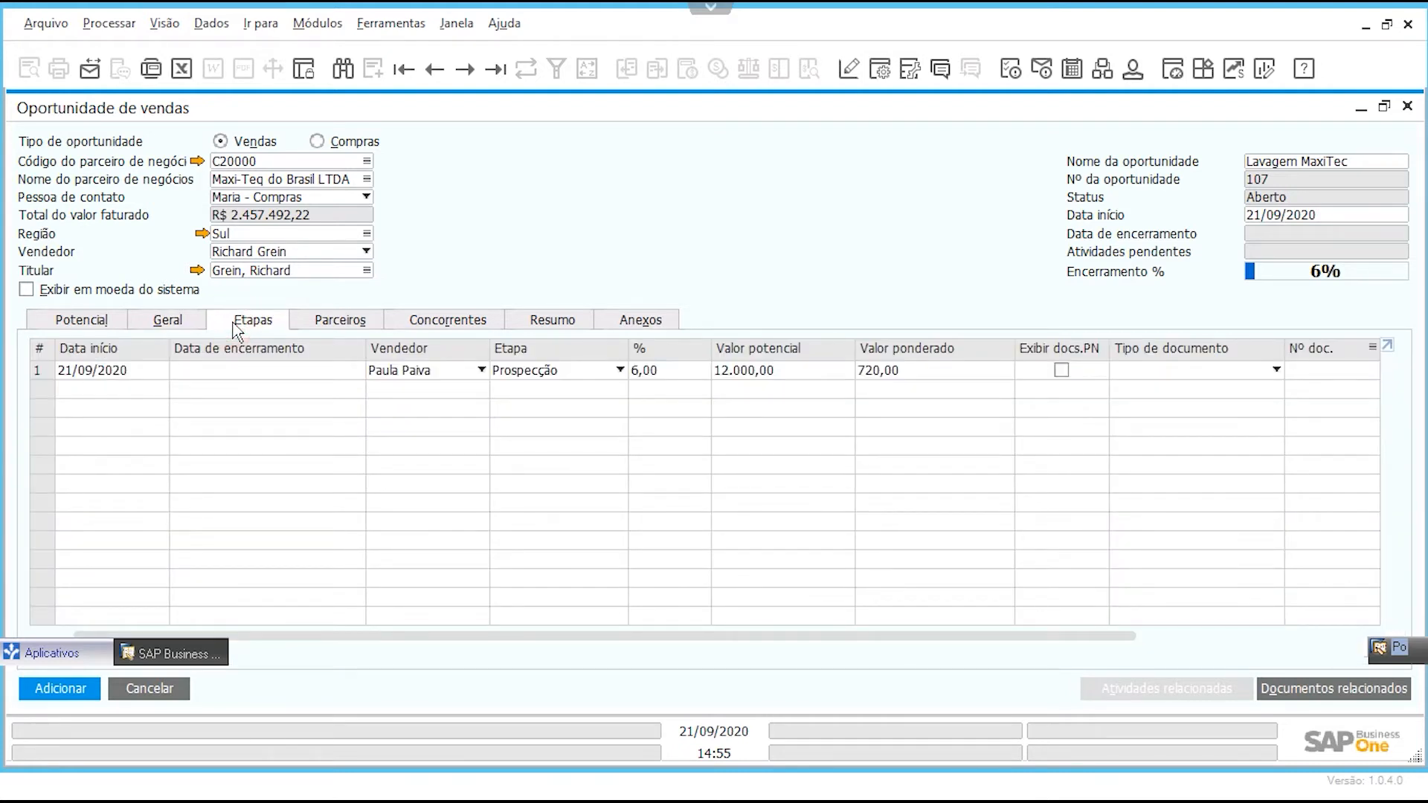
{"action": "left_click", "coordinate": [44, 377]}
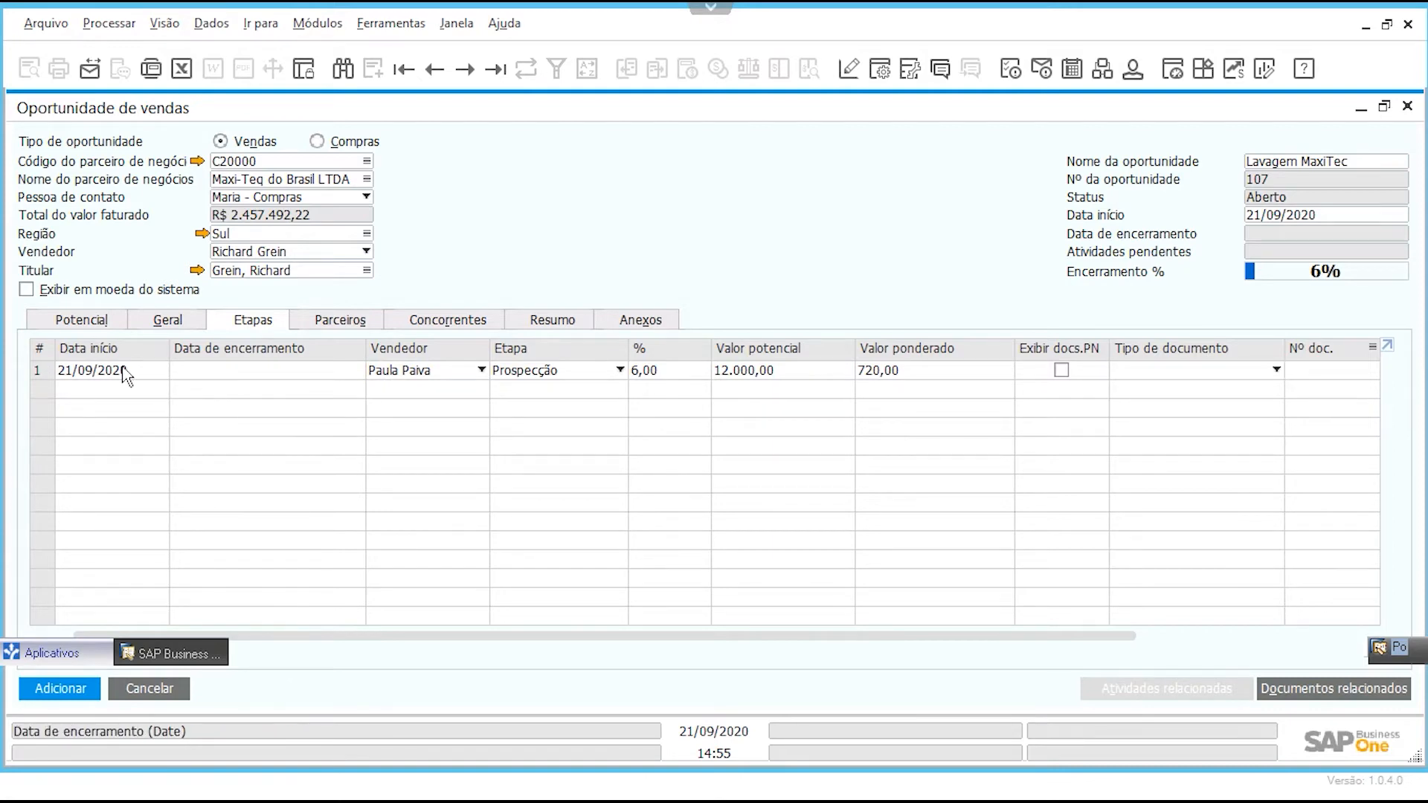
Step: Set the Prospecção stage's Vendedor to the same salesperson as in the opportunity header
{"action": "left_click", "coordinate": [414, 371]}
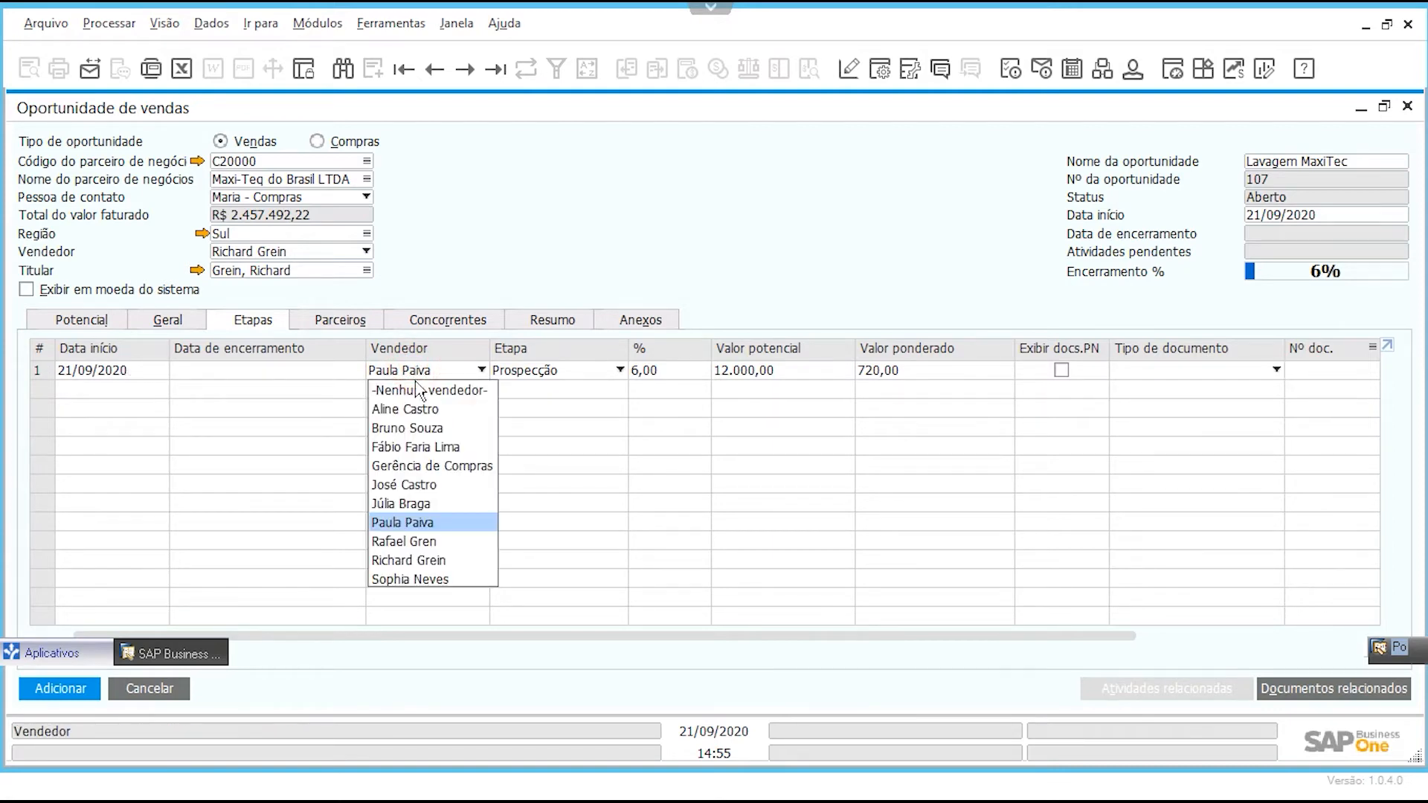
{"action": "left_click", "coordinate": [435, 562]}
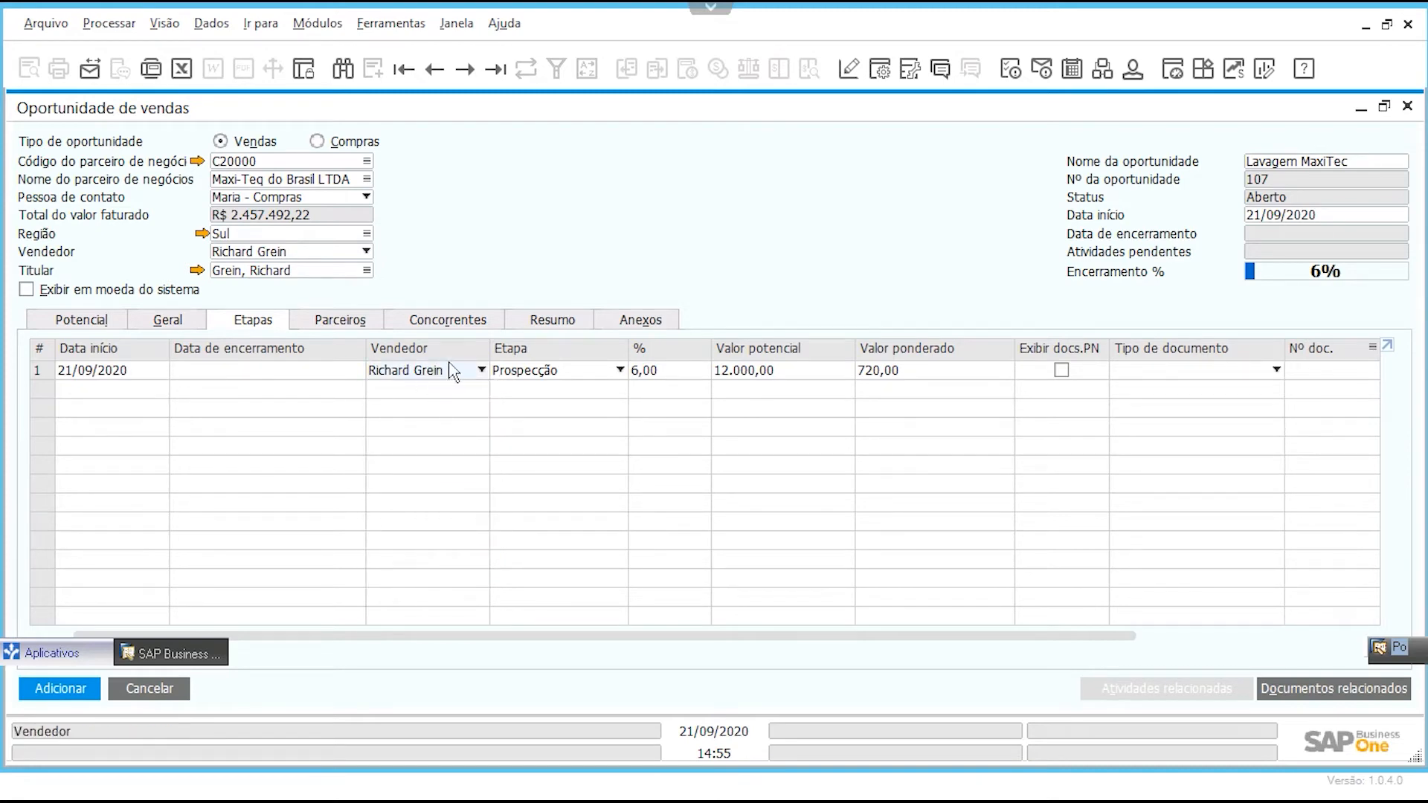
Step: Review the available opportunity stages and their Porcentagem final values in the stage definition table, leaving it without changes
{"action": "left_click", "coordinate": [576, 371]}
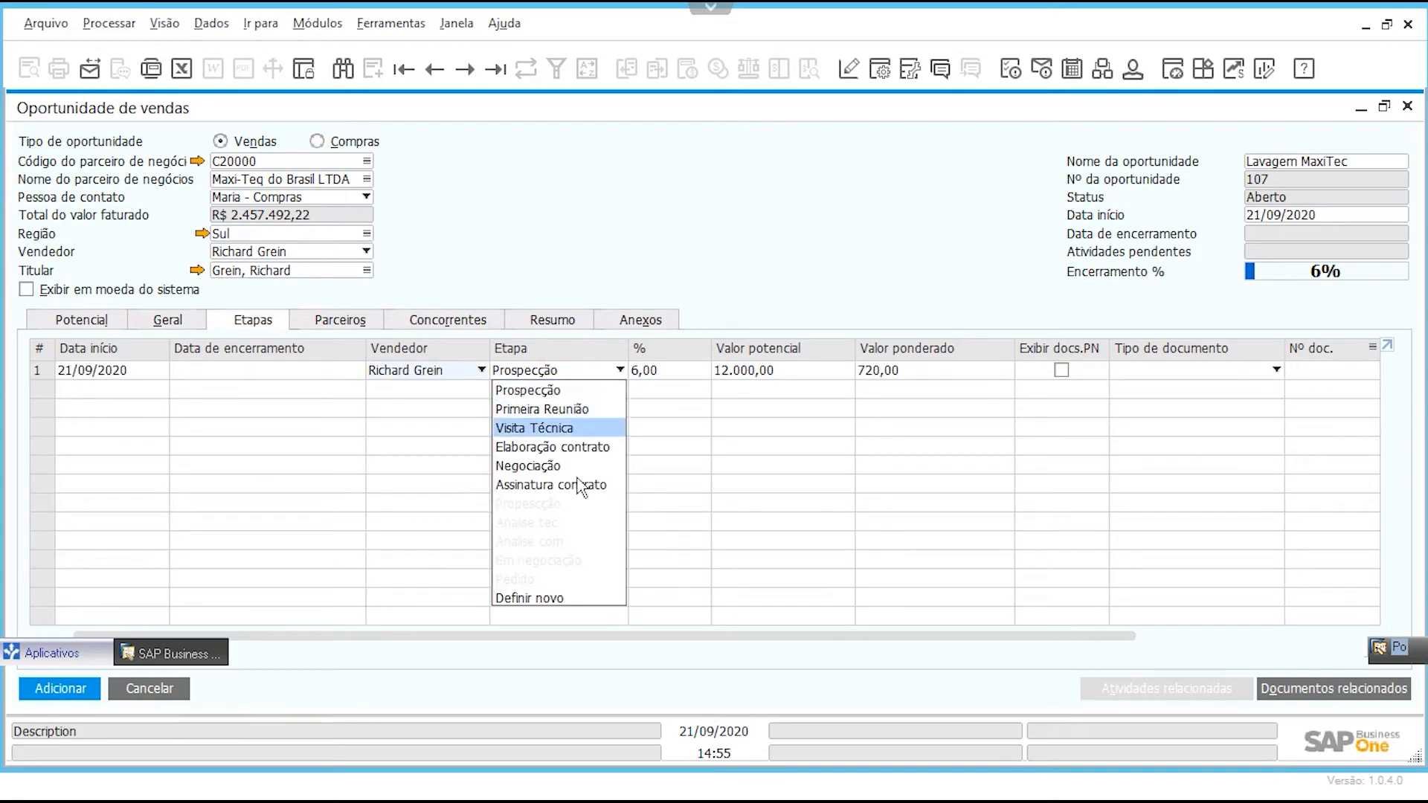
{"action": "left_click", "coordinate": [560, 599]}
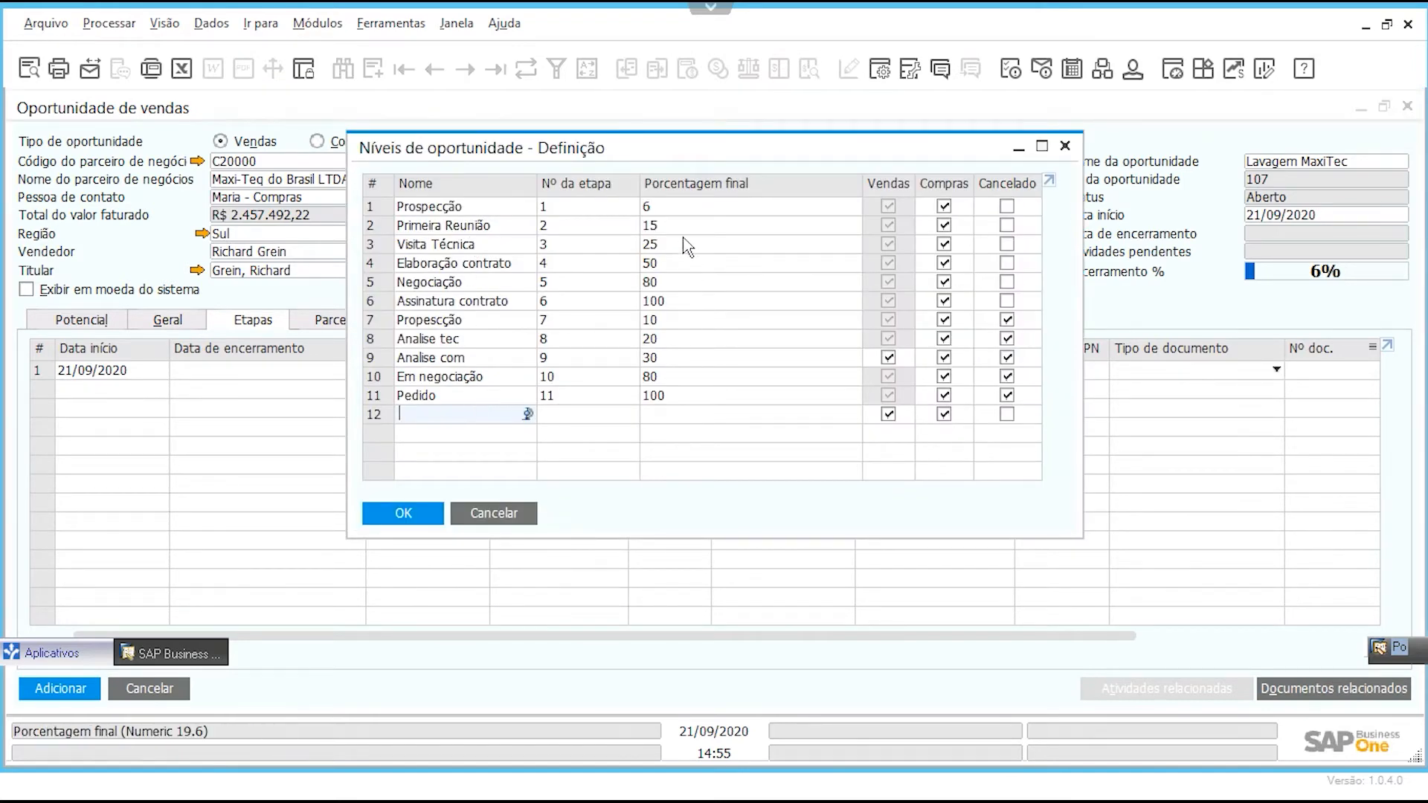
{"action": "left_click", "coordinate": [658, 226]}
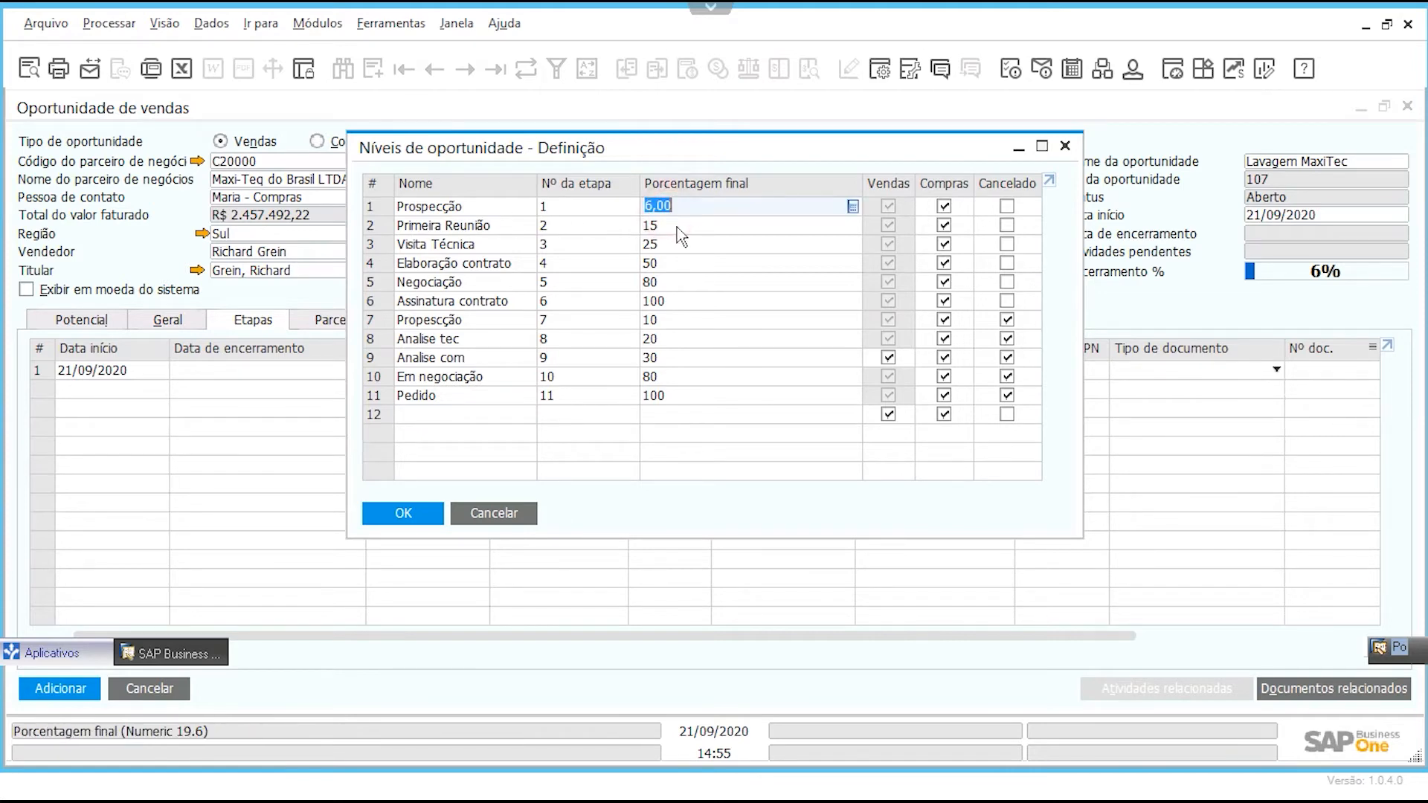
{"action": "left_click", "coordinate": [675, 244]}
{"action": "left_click", "coordinate": [673, 262]}
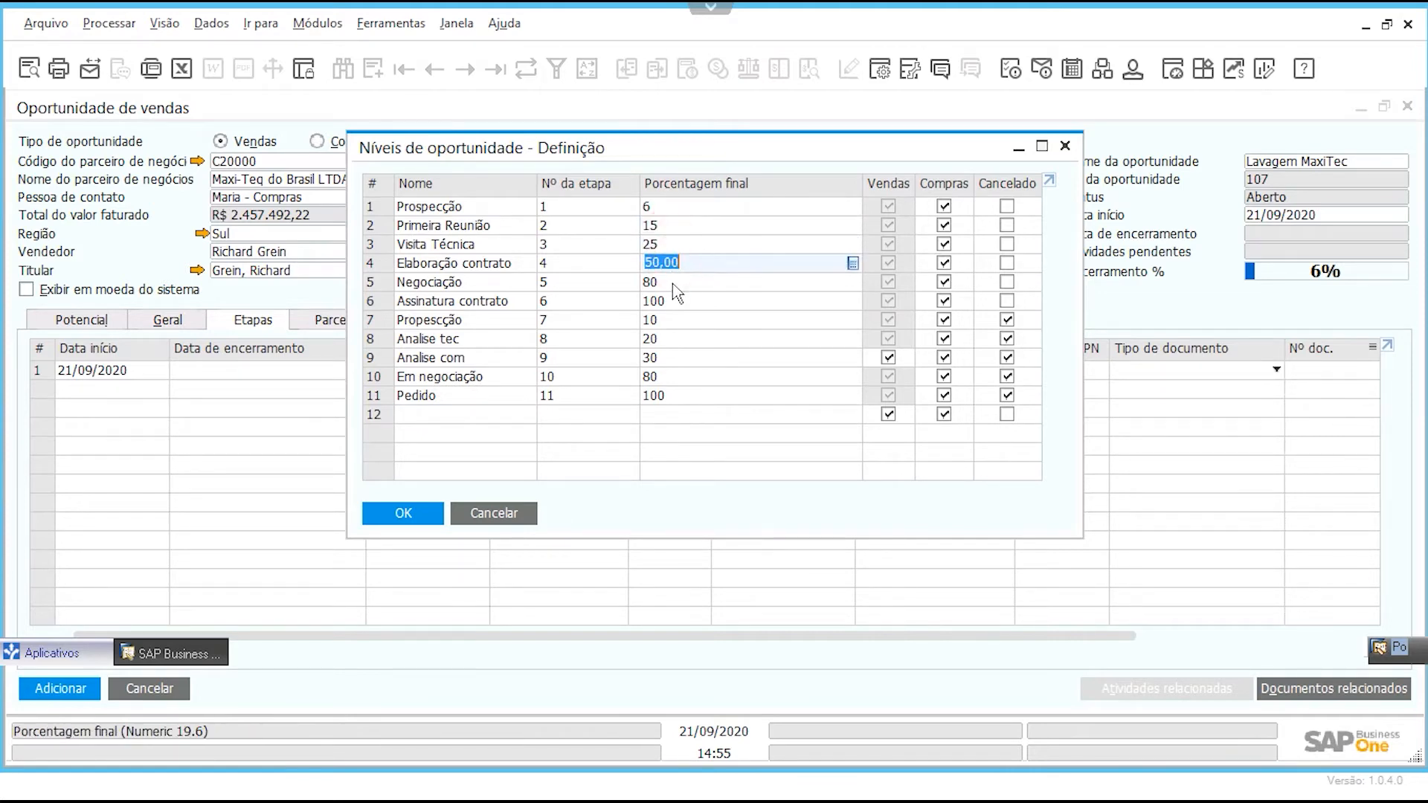
{"action": "left_click", "coordinate": [669, 283]}
{"action": "left_click", "coordinate": [673, 301]}
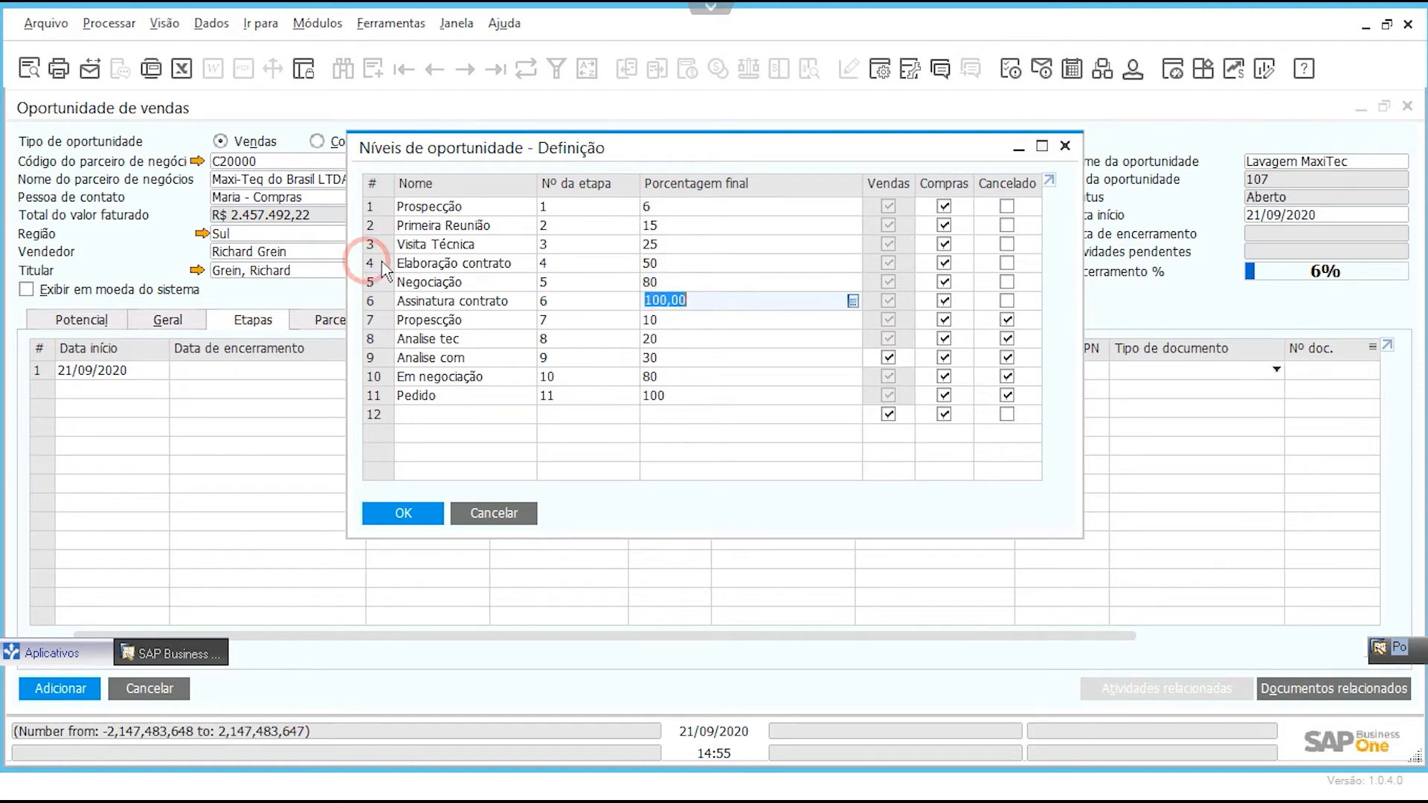
{"action": "left_click", "coordinate": [723, 264]}
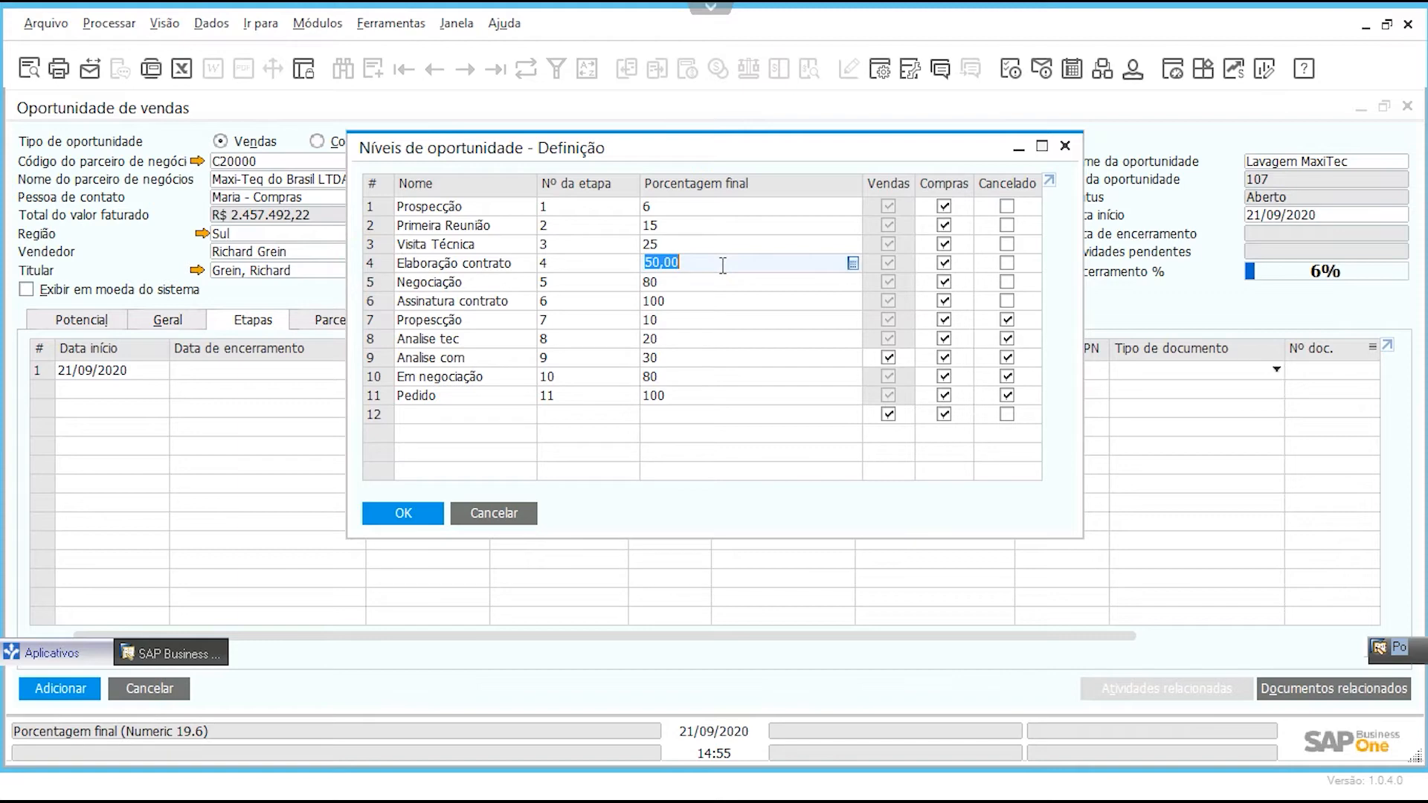
{"action": "left_click", "coordinate": [720, 264]}
{"action": "left_click_drag", "start_coordinate": [721, 265], "coordinate": [562, 264]}
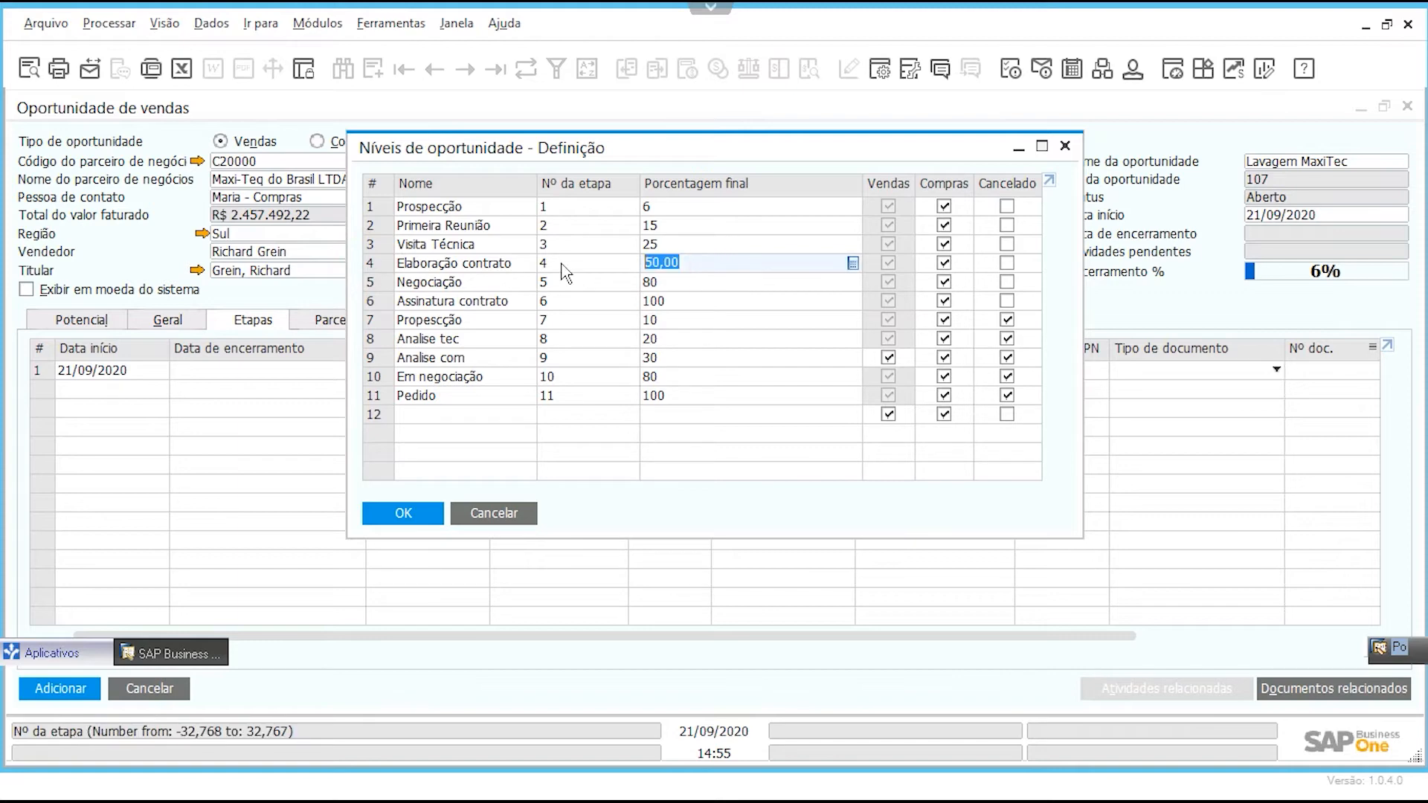
{"action": "left_click", "coordinate": [668, 302]}
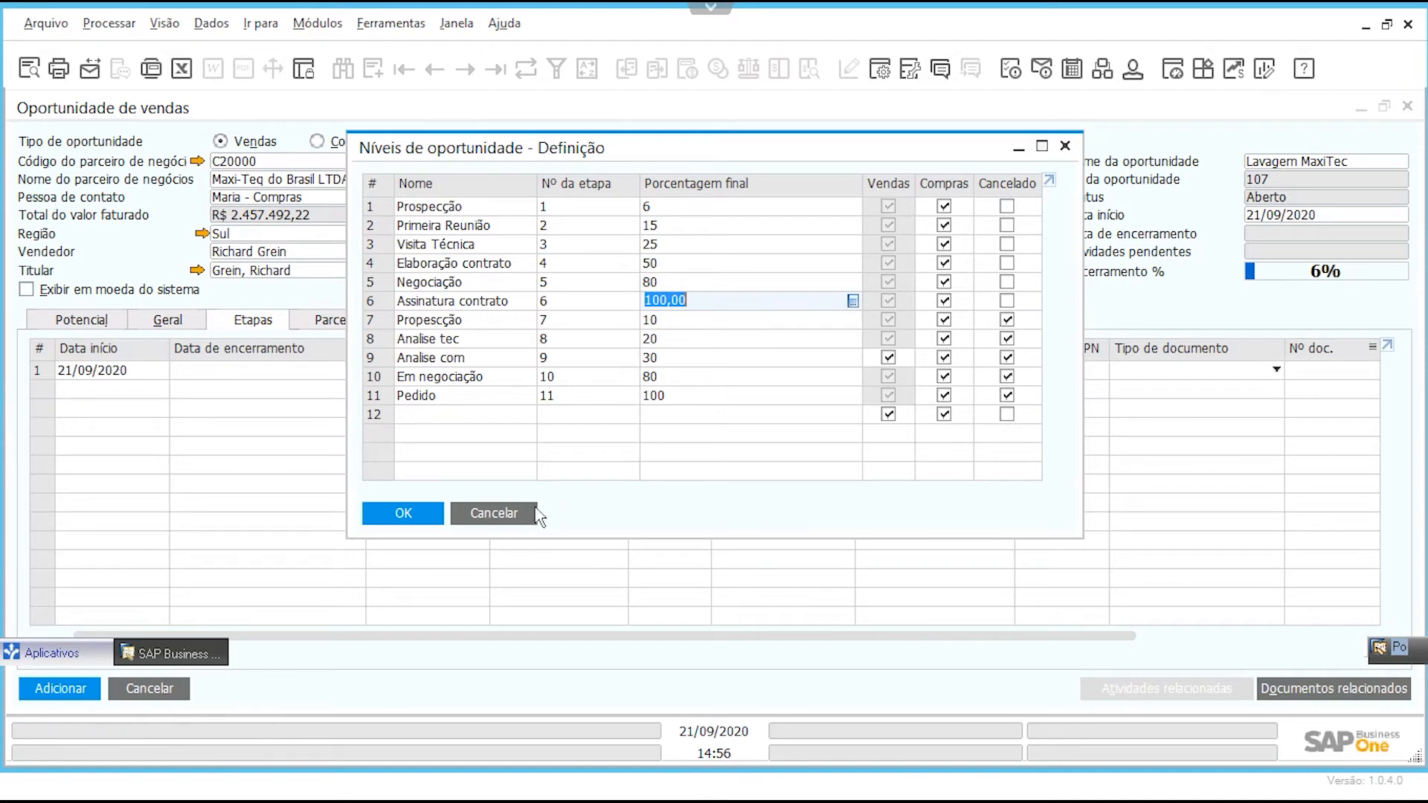
{"action": "left_click", "coordinate": [512, 514]}
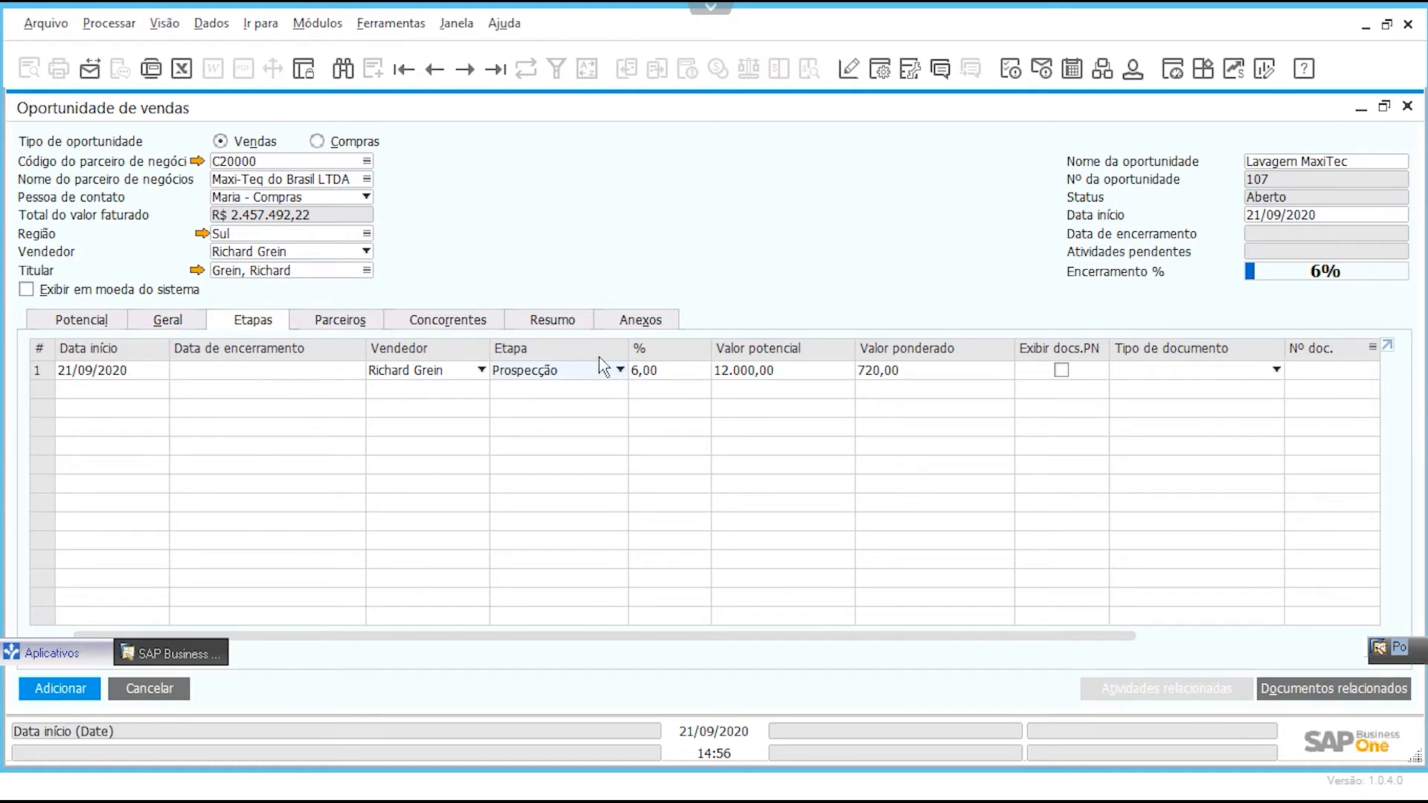
Step: Set the Prospecção stage's closing date to 21/09/2020 and insert a second stage row with Etapa Primeira Reunião
{"action": "left_click", "coordinate": [231, 369]}
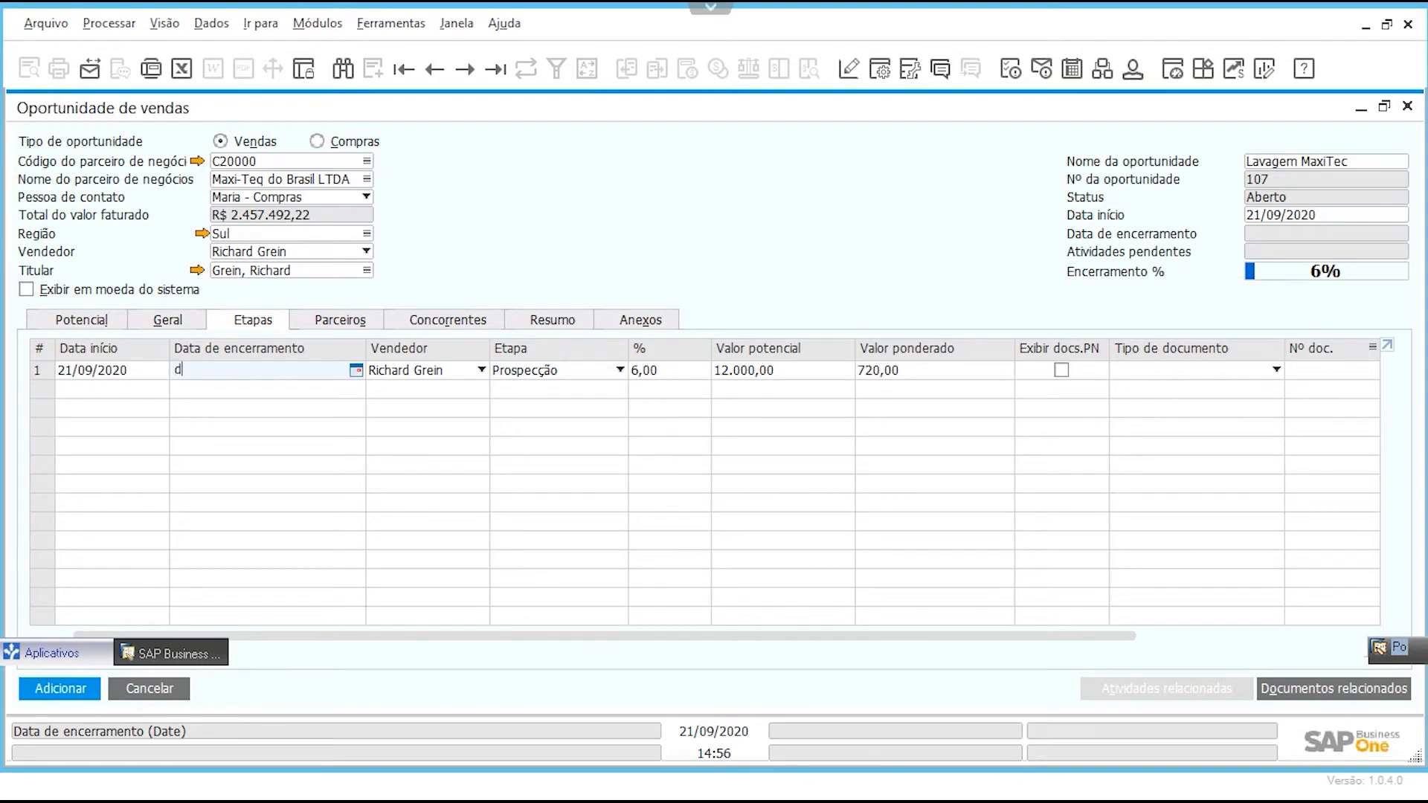
{"action": "key", "text": "Tab"}
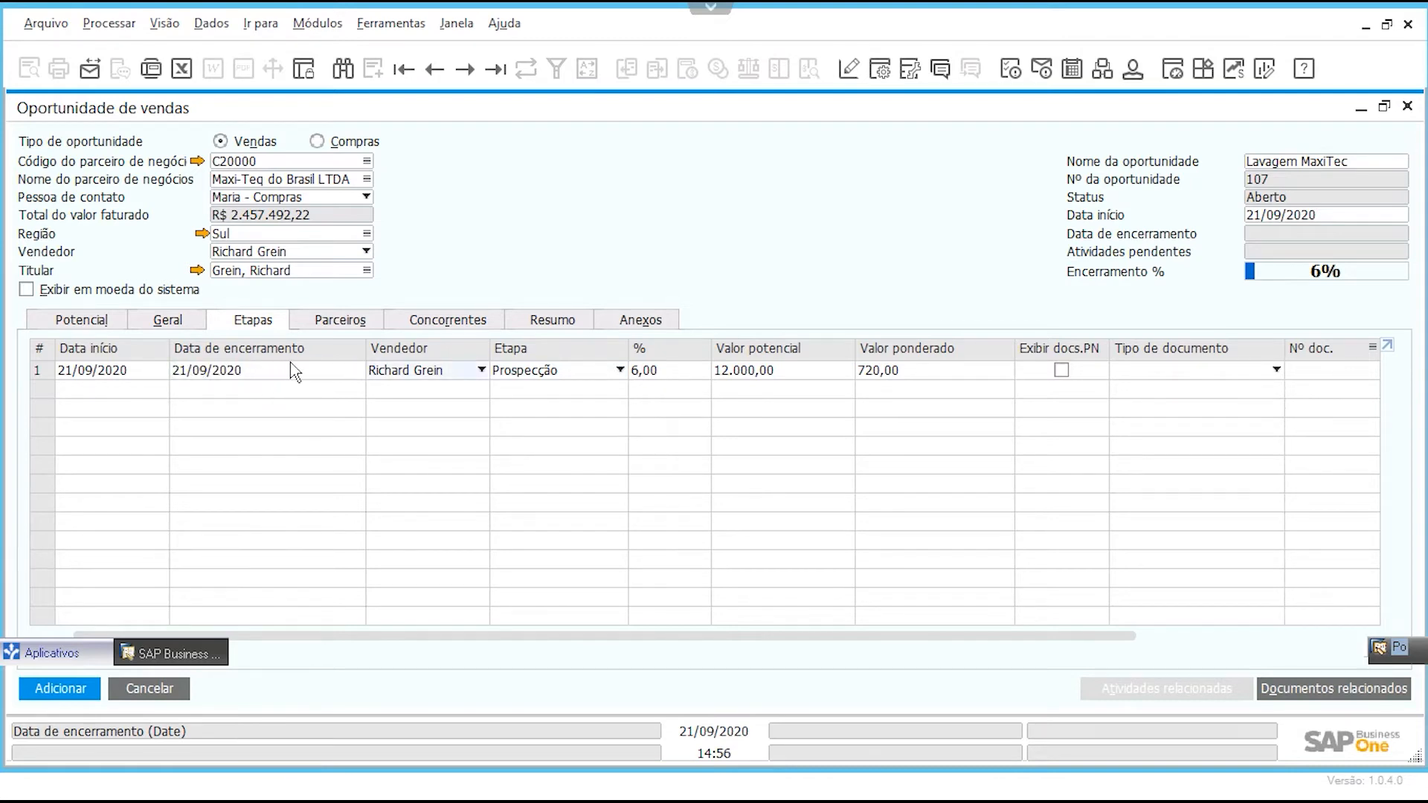
{"action": "right_click", "coordinate": [136, 372]}
{"action": "left_click", "coordinate": [134, 372]}
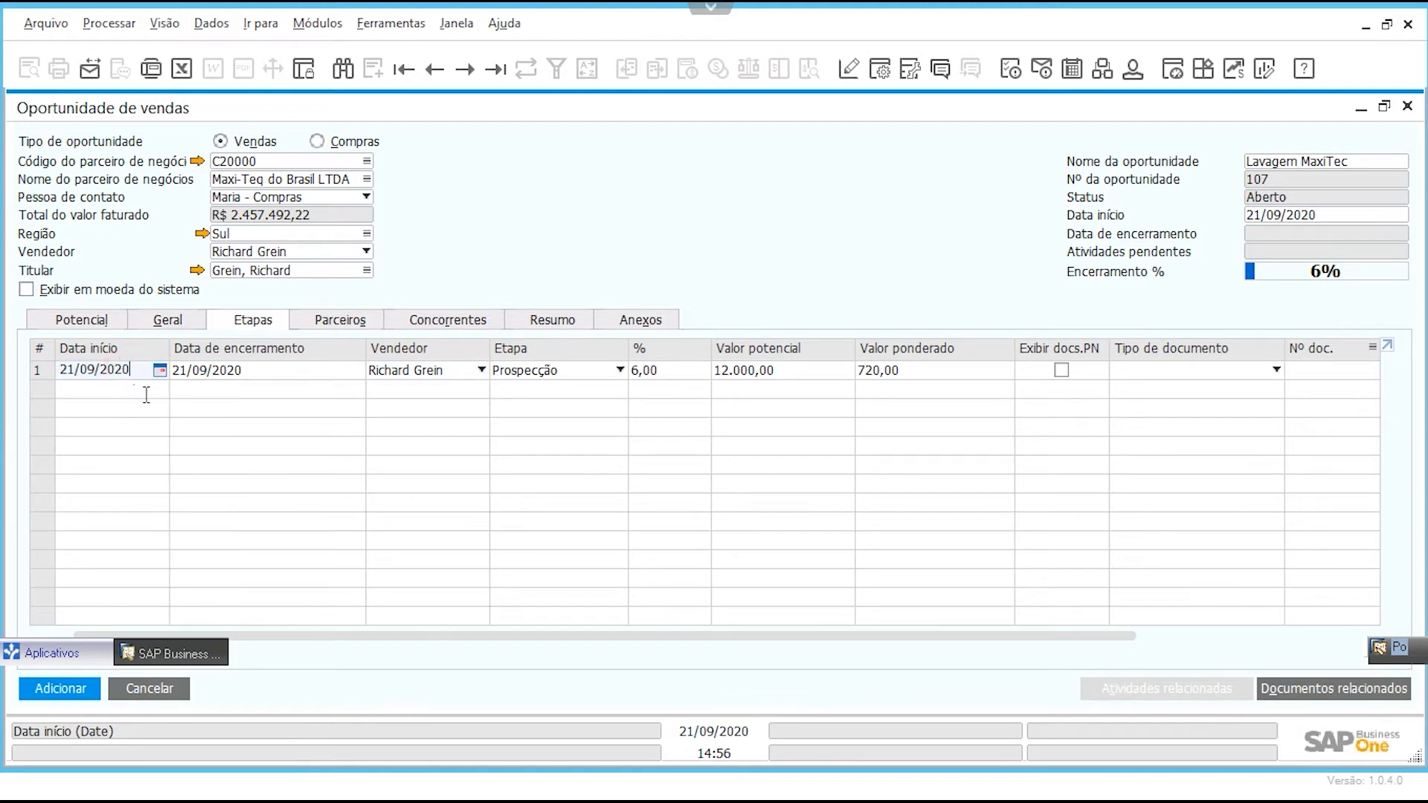
{"action": "right_click", "coordinate": [41, 370]}
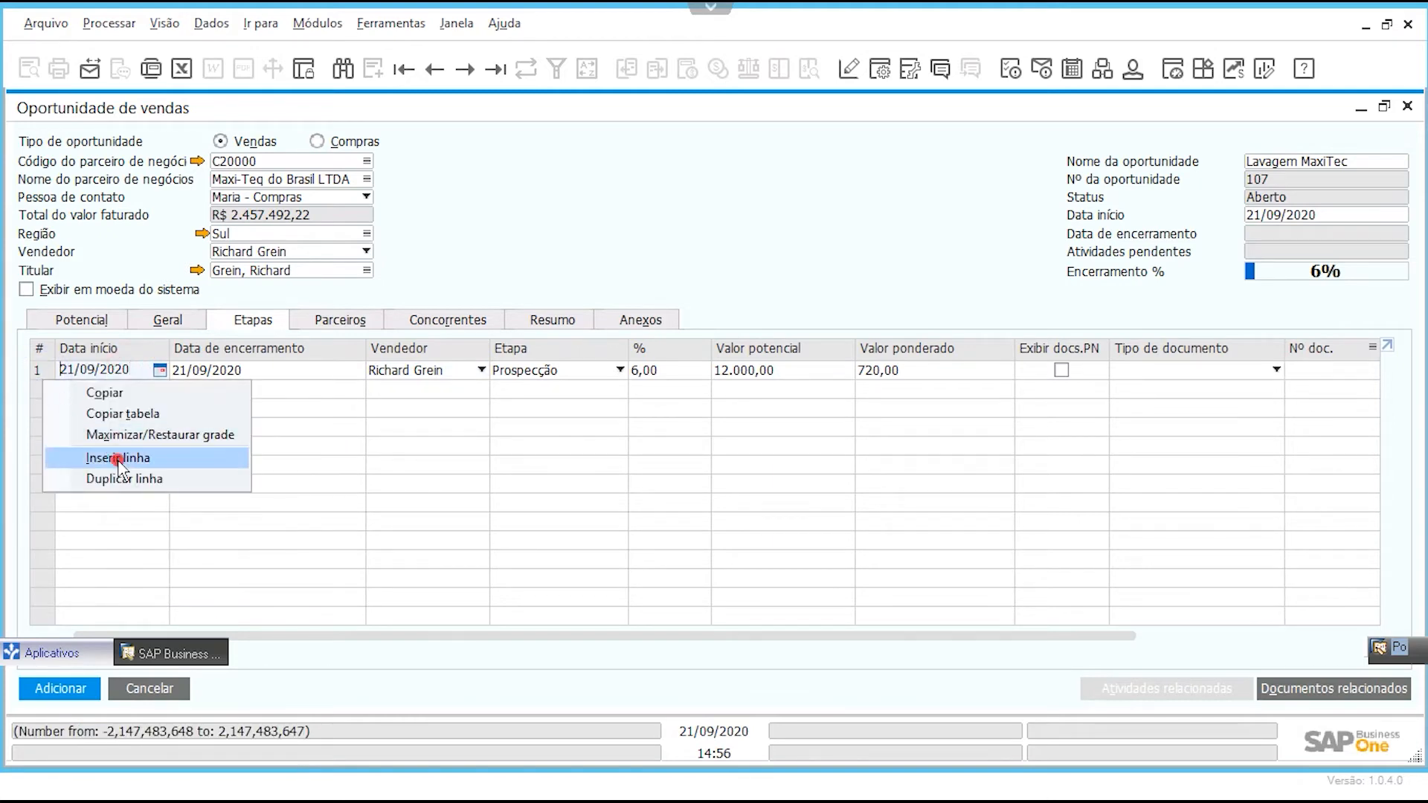
{"action": "left_click", "coordinate": [128, 452]}
{"action": "left_click", "coordinate": [528, 389]}
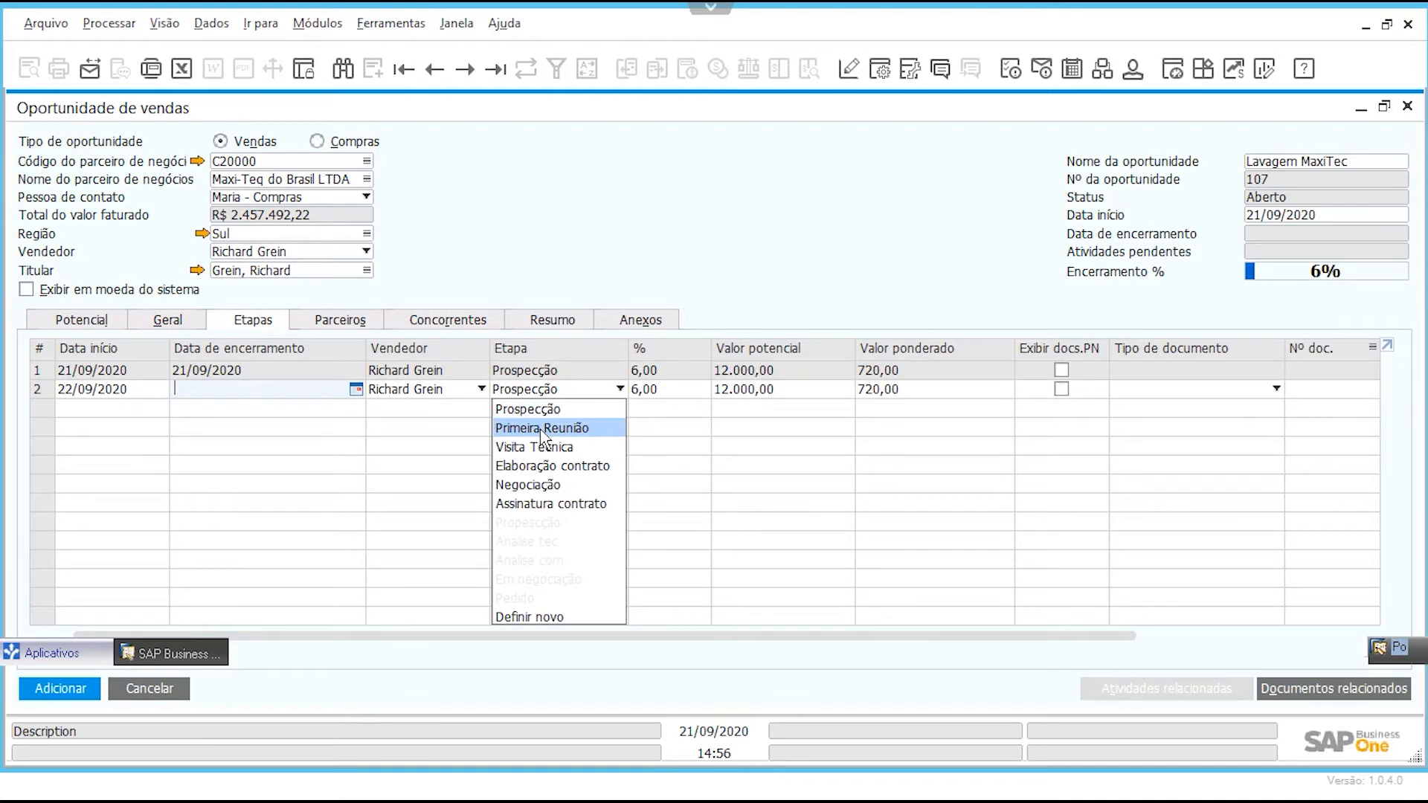
{"action": "left_click", "coordinate": [541, 429]}
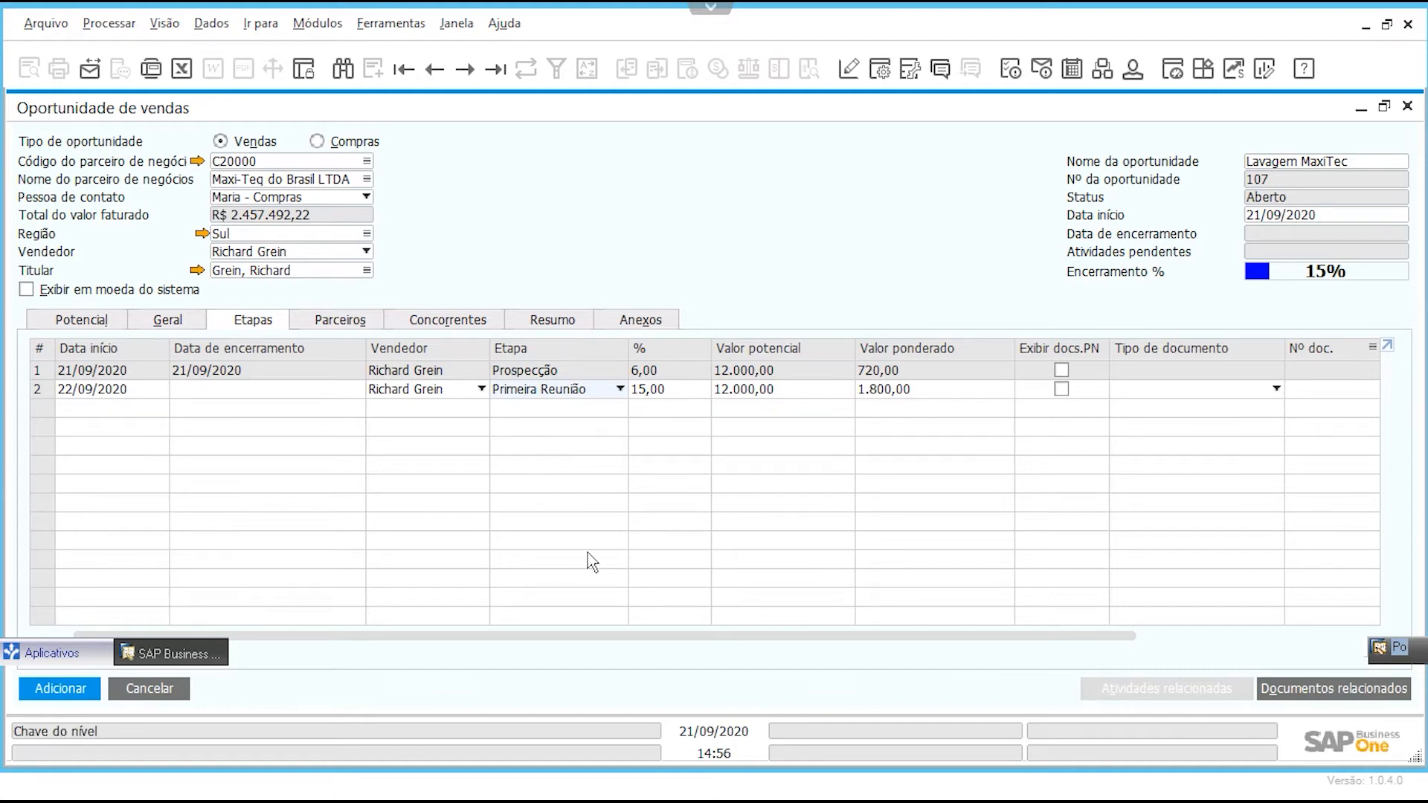
Step: Open the activity linked to the Primeira Reunião stage and show it as a smaller window over the opportunity
{"action": "left_click_drag", "start_coordinate": [535, 636], "coordinate": [771, 646]}
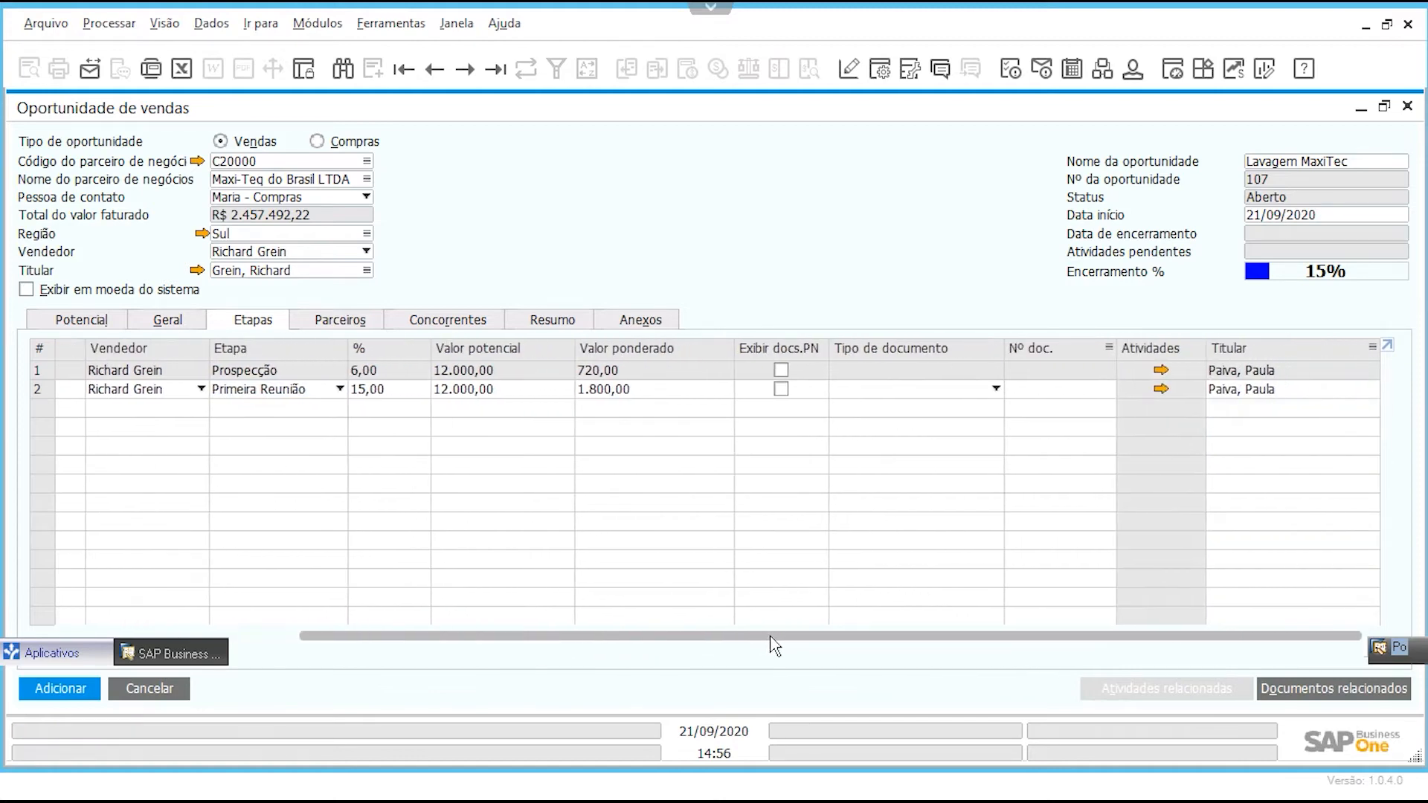
{"action": "left_click", "coordinate": [1162, 390]}
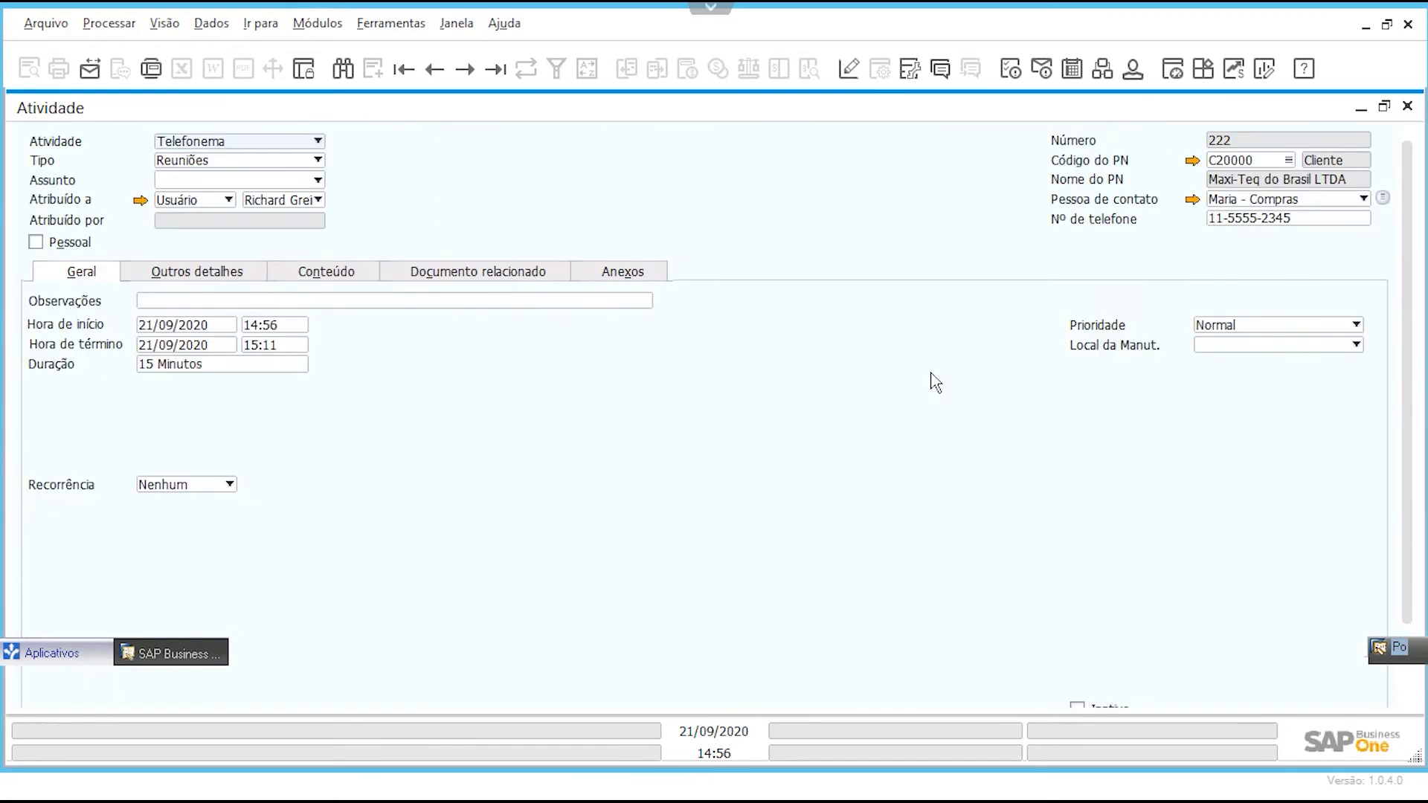
{"action": "double_click", "coordinate": [469, 111]}
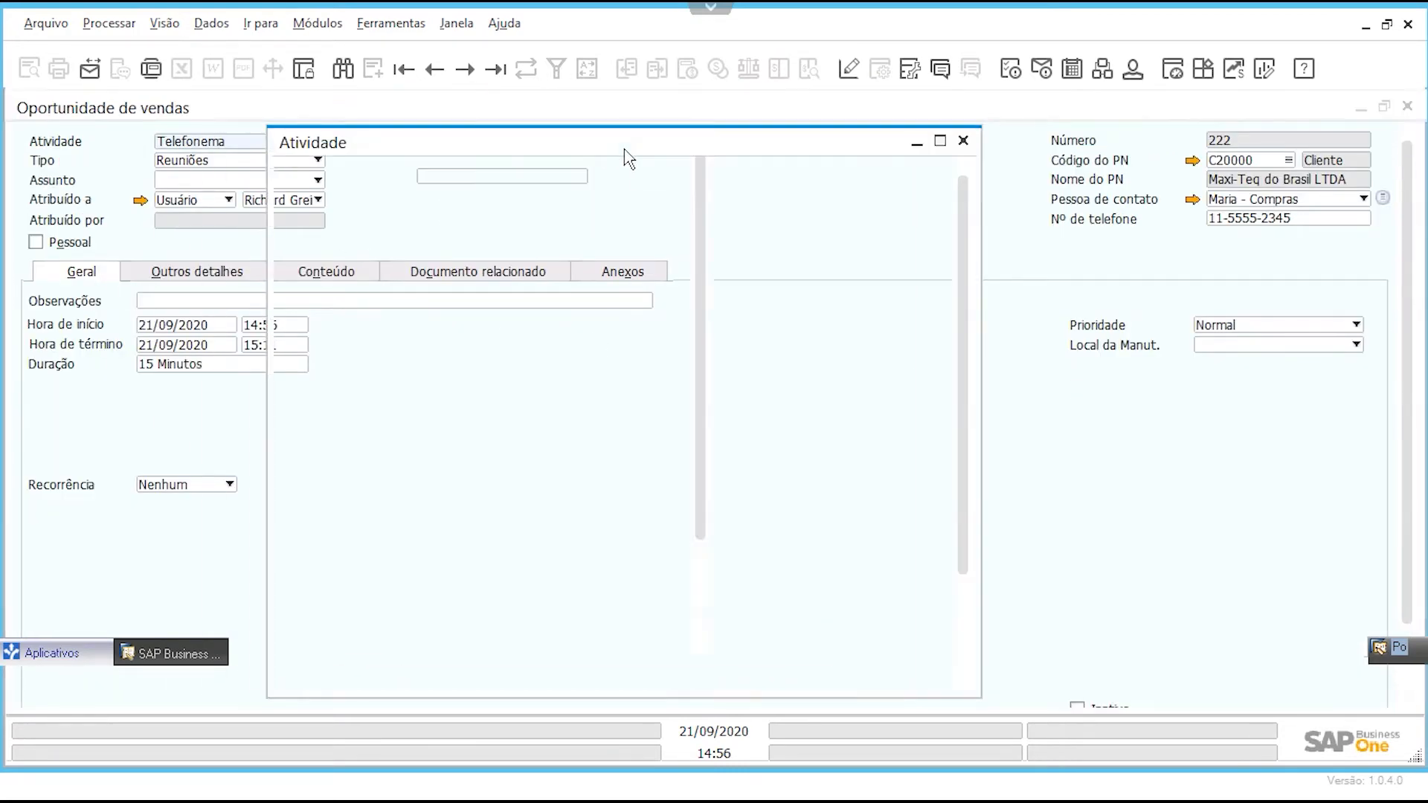
{"action": "left_click_drag", "start_coordinate": [781, 164], "coordinate": [781, 164]}
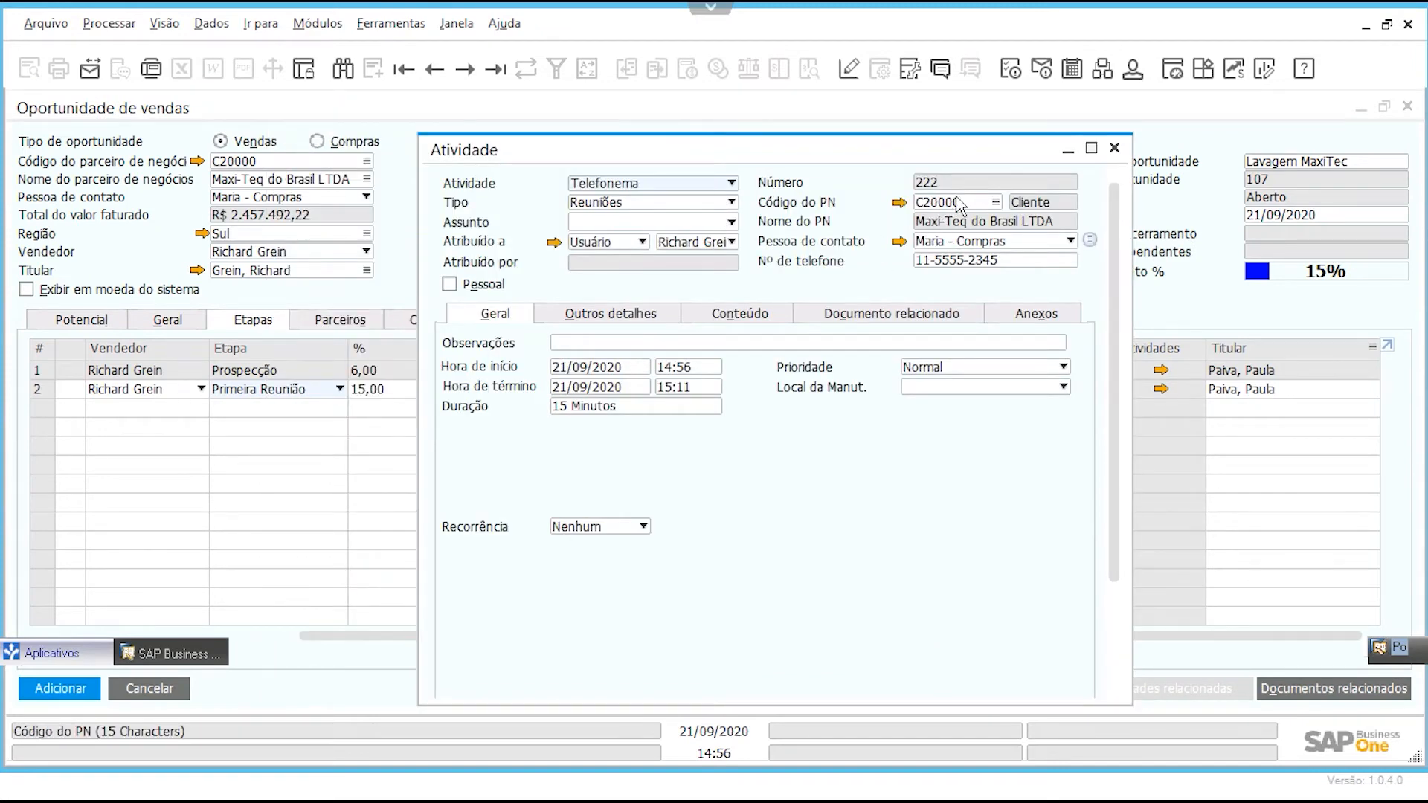
Step: Set the activity's Assunto to Contato and its Atividade to Reunião, keeping Reuniões as the Tipo
{"action": "left_click", "coordinate": [691, 223]}
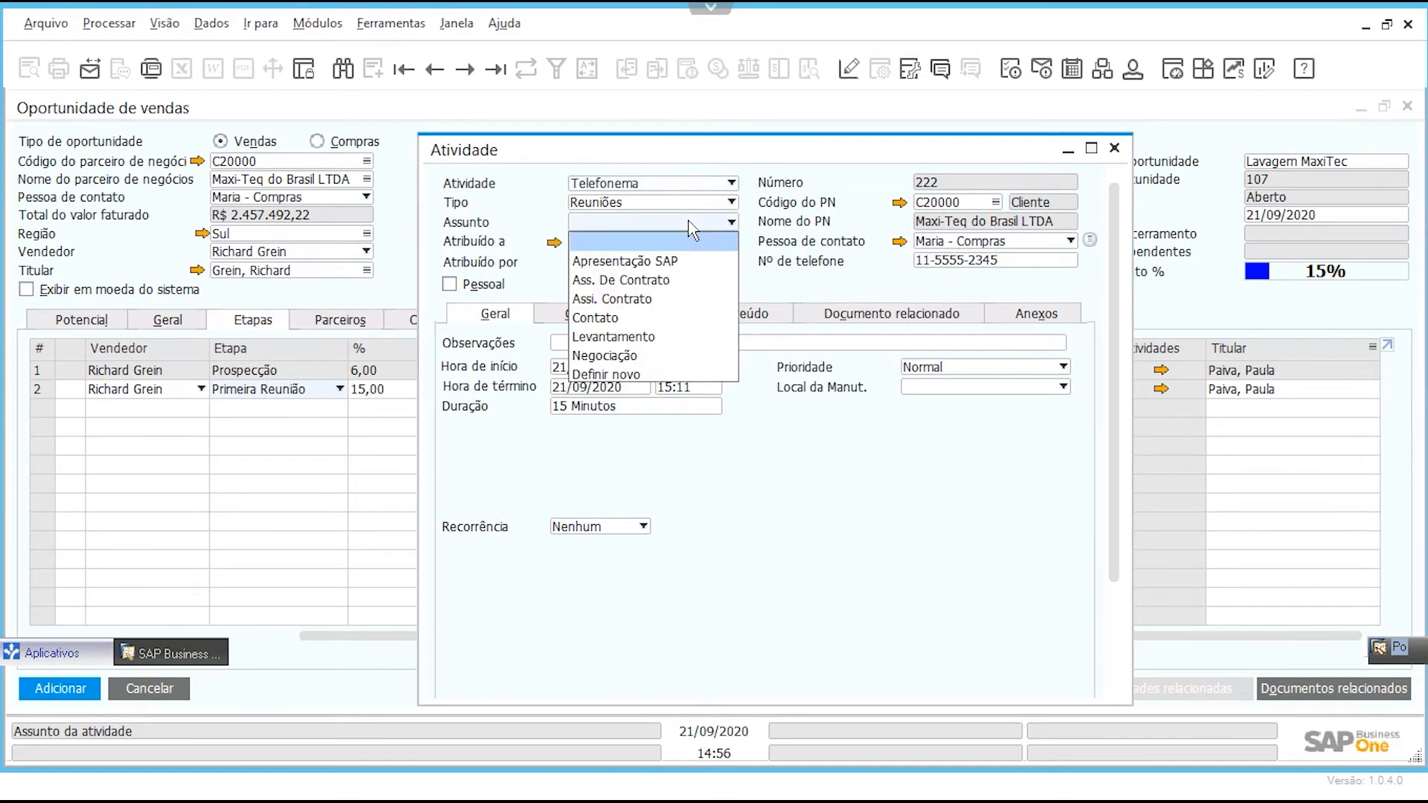
{"action": "left_click", "coordinate": [654, 318]}
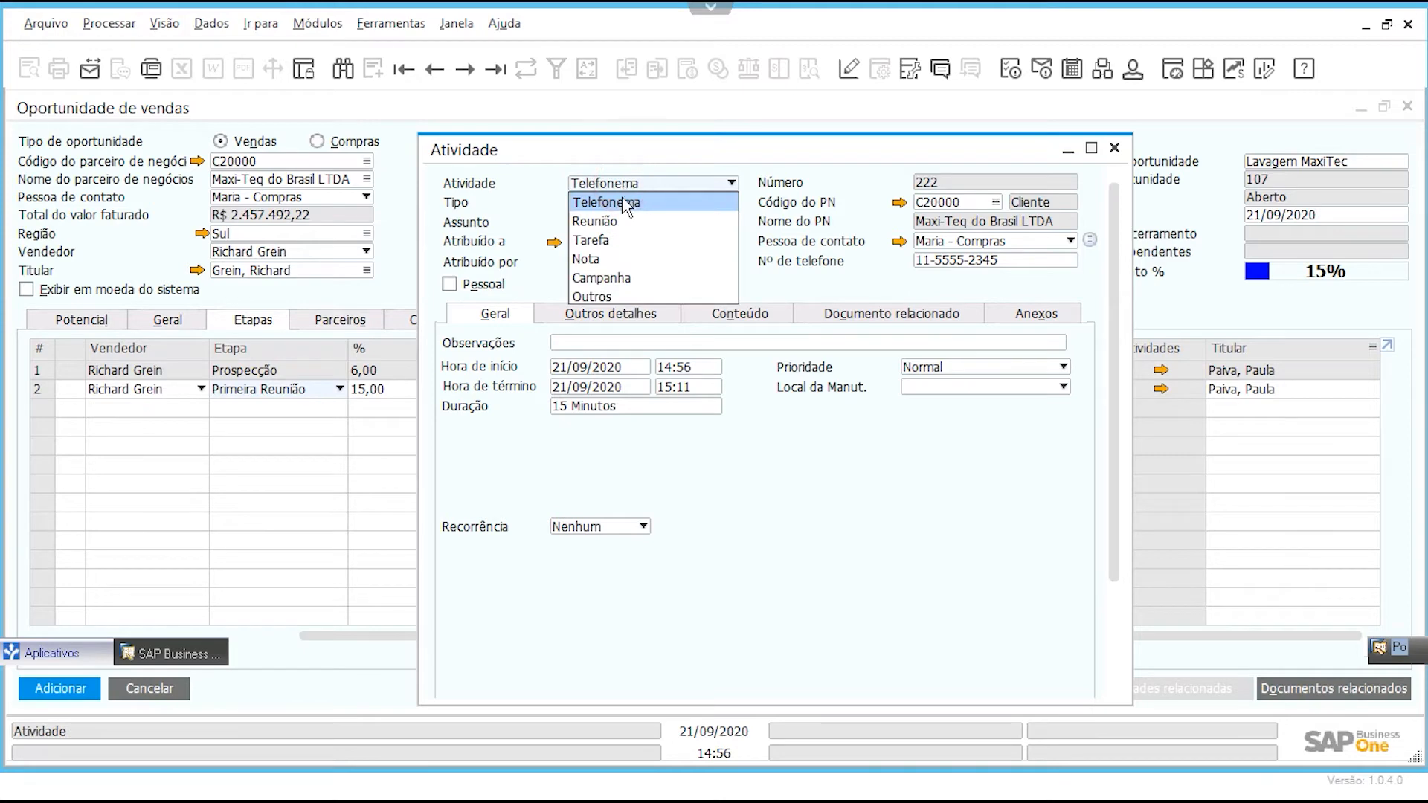
{"action": "left_click", "coordinate": [598, 221]}
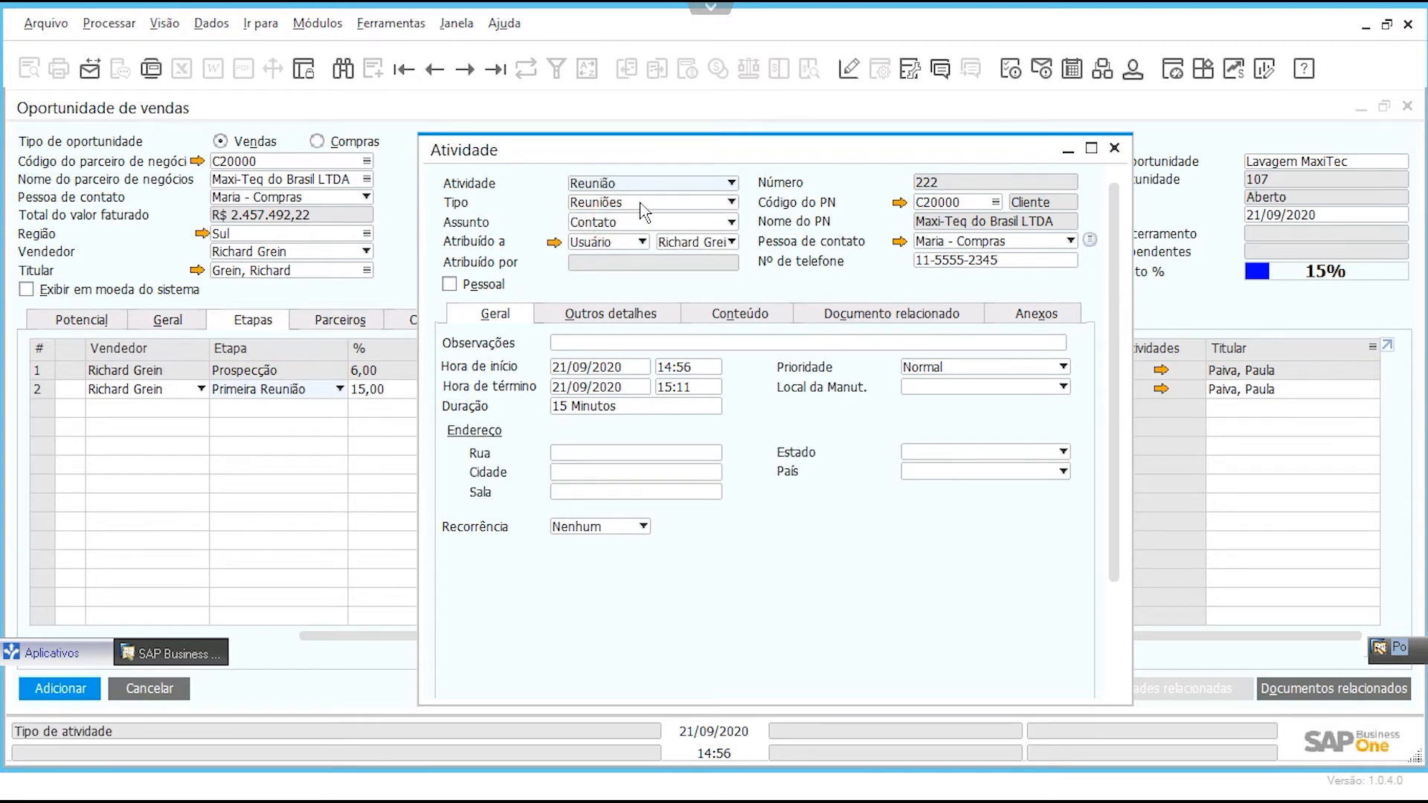
{"action": "left_click", "coordinate": [643, 205]}
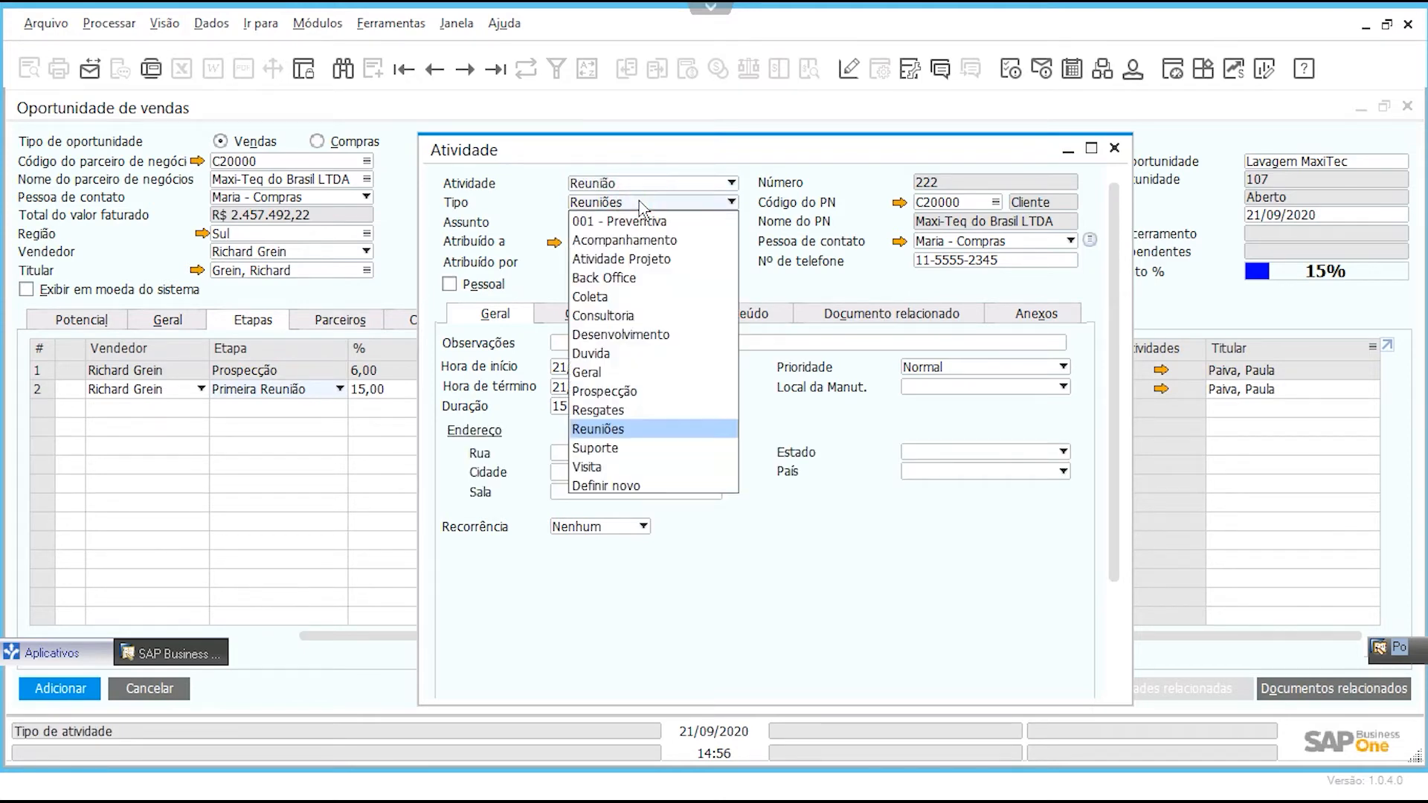
{"action": "left_click", "coordinate": [841, 524]}
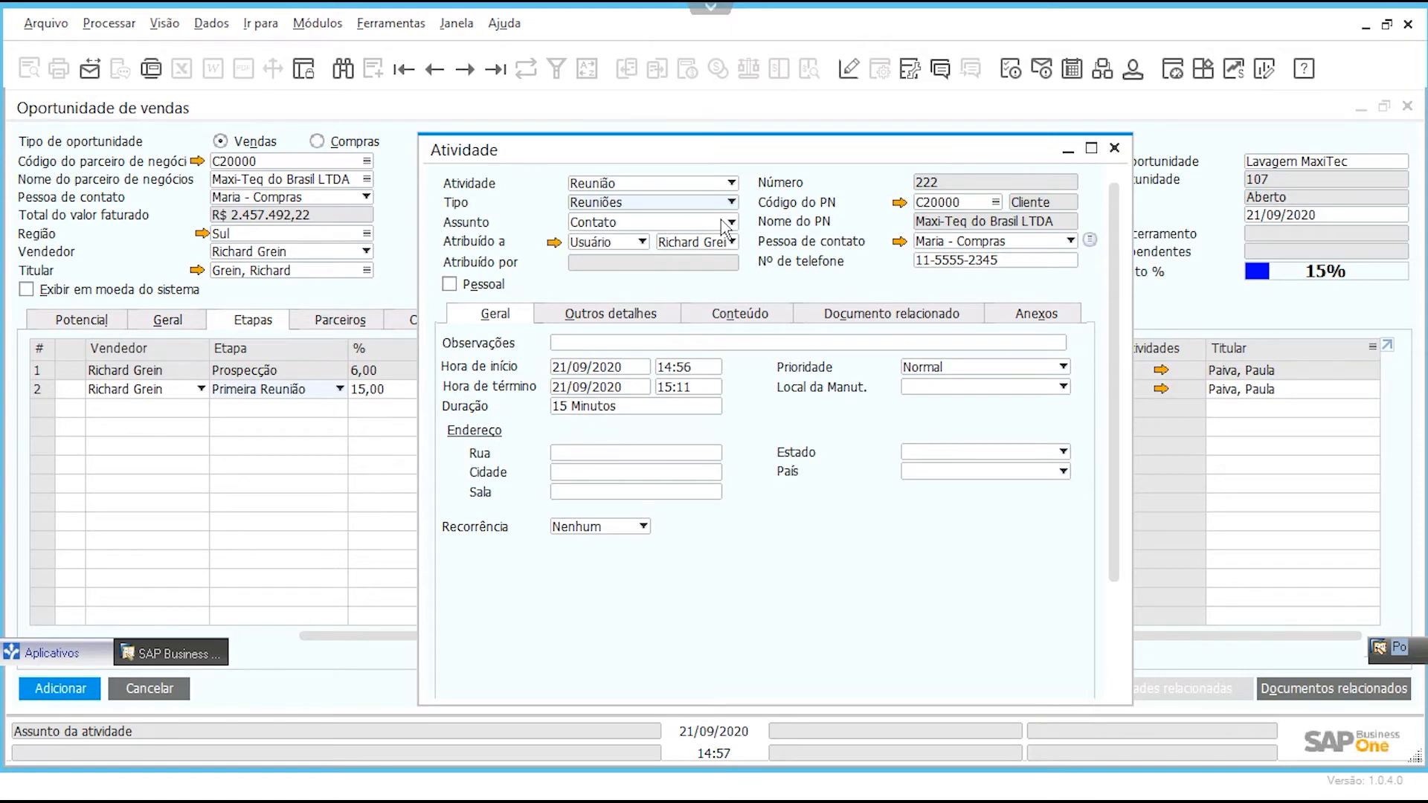
Step: Enter the remark "reunião inicial de contrato de lavagem" and schedule the meeting on 23/09/2020 from 08:00 to 09:00
{"action": "left_click", "coordinate": [575, 344]}
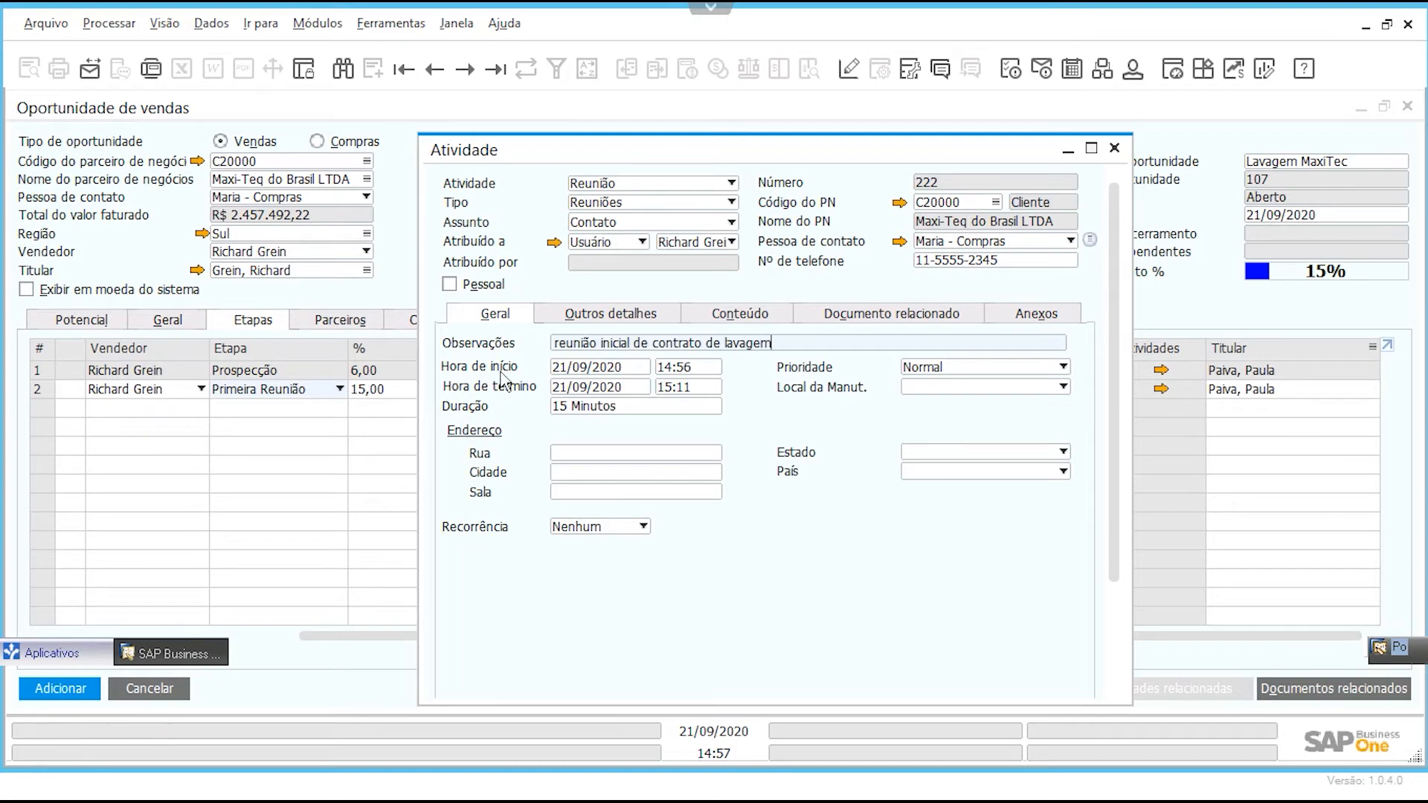
{"action": "left_click_drag", "start_coordinate": [554, 367], "coordinate": [629, 372]}
{"action": "left_click", "coordinate": [643, 369]}
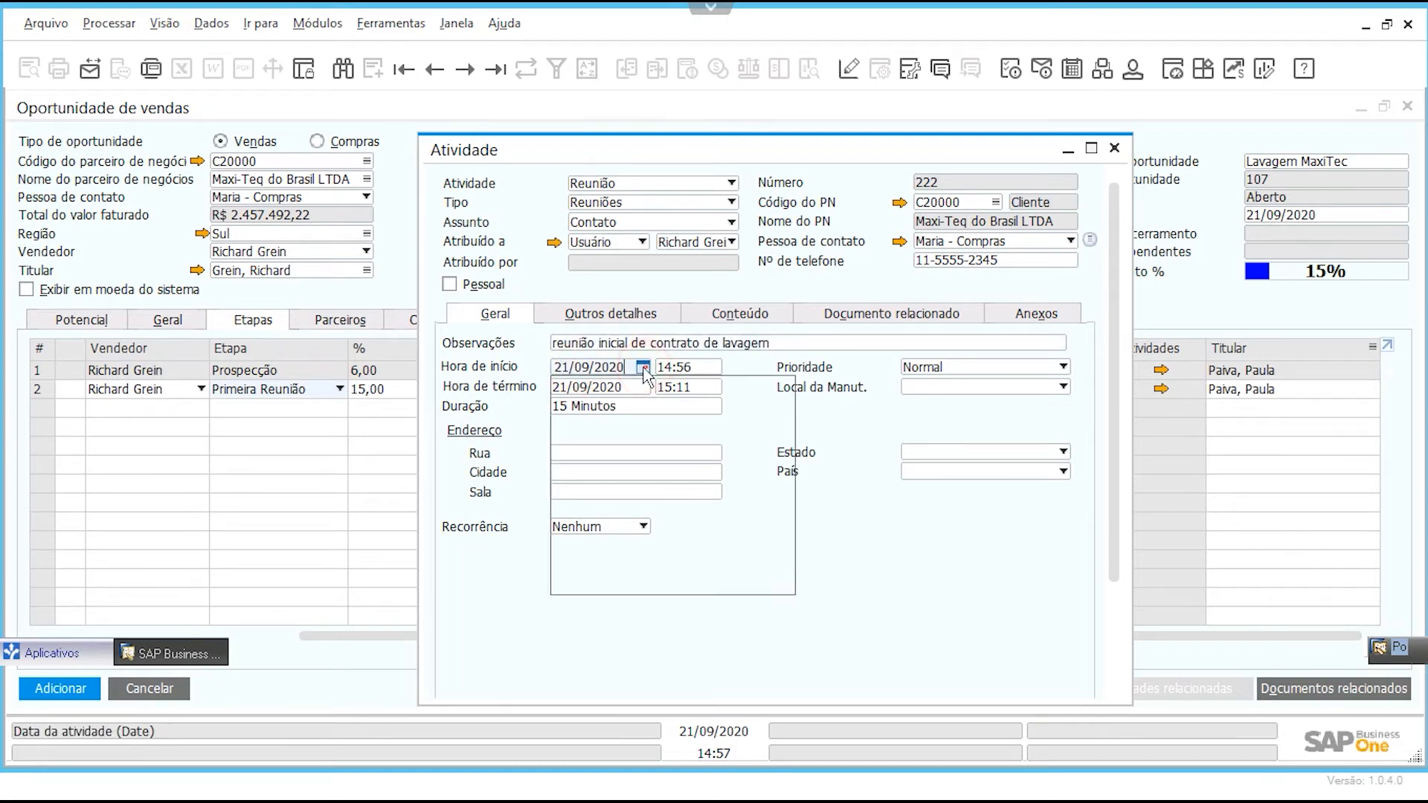
{"action": "left_click", "coordinate": [643, 520]}
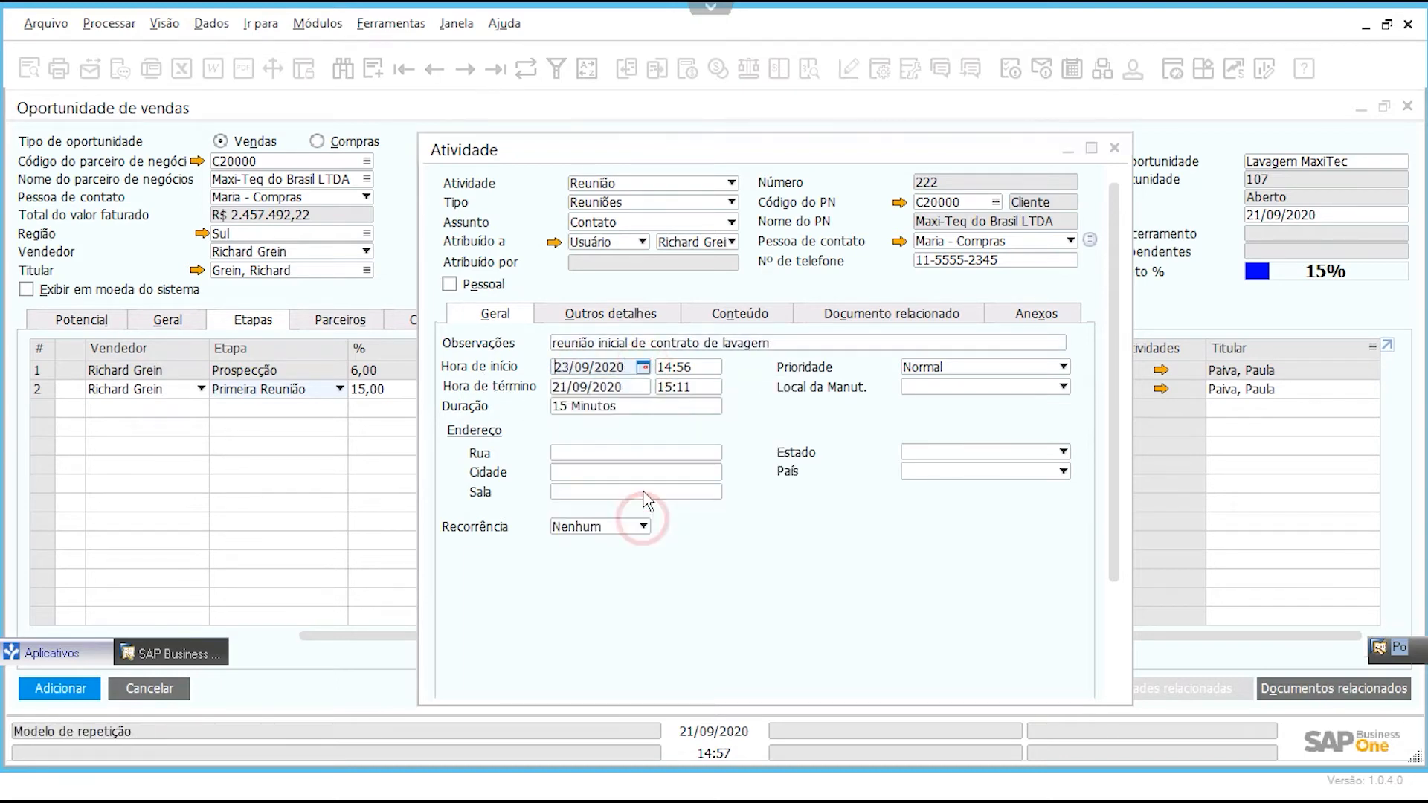
{"action": "left_click_drag", "start_coordinate": [659, 368], "coordinate": [693, 369]}
{"action": "type", "text": "08:00"}
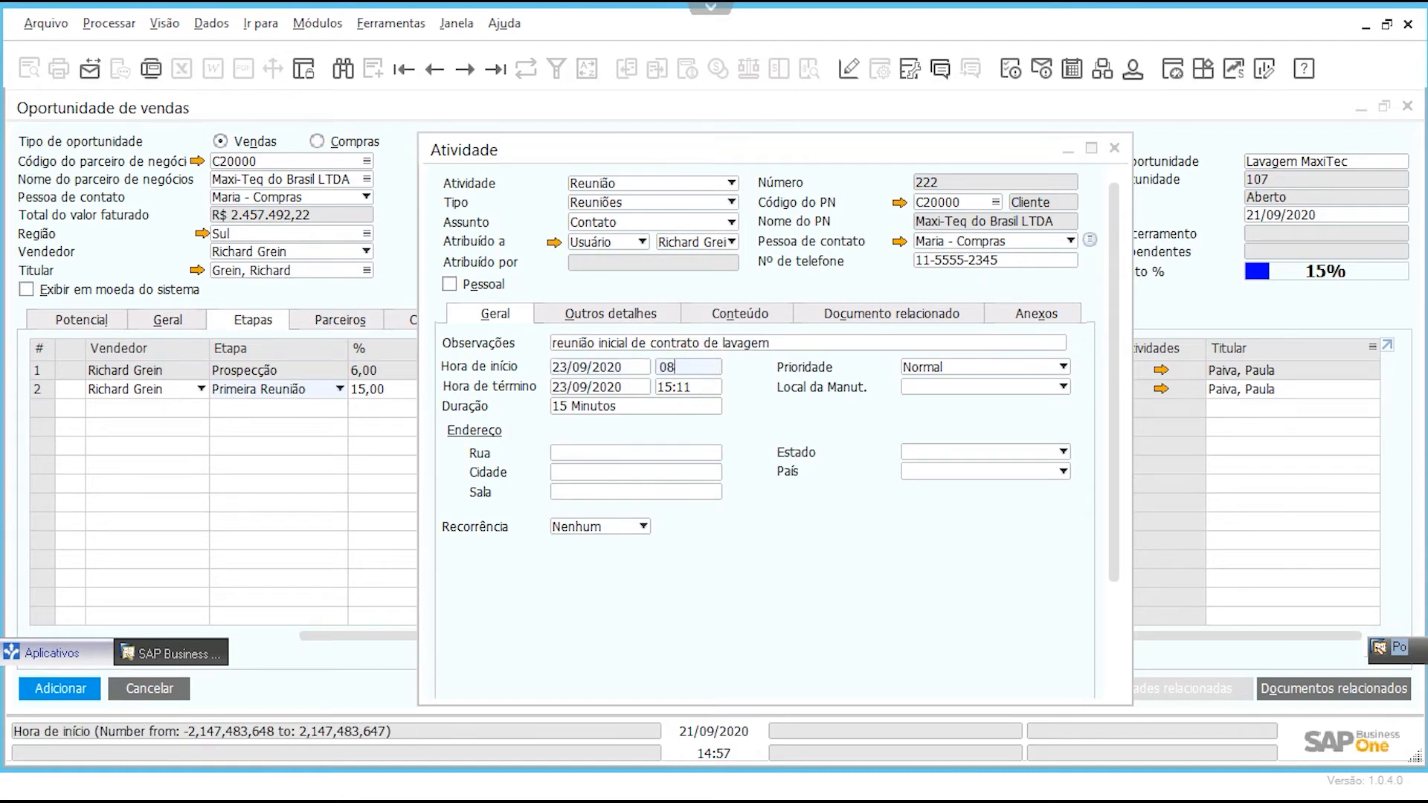
{"action": "key", "text": "Tab"}
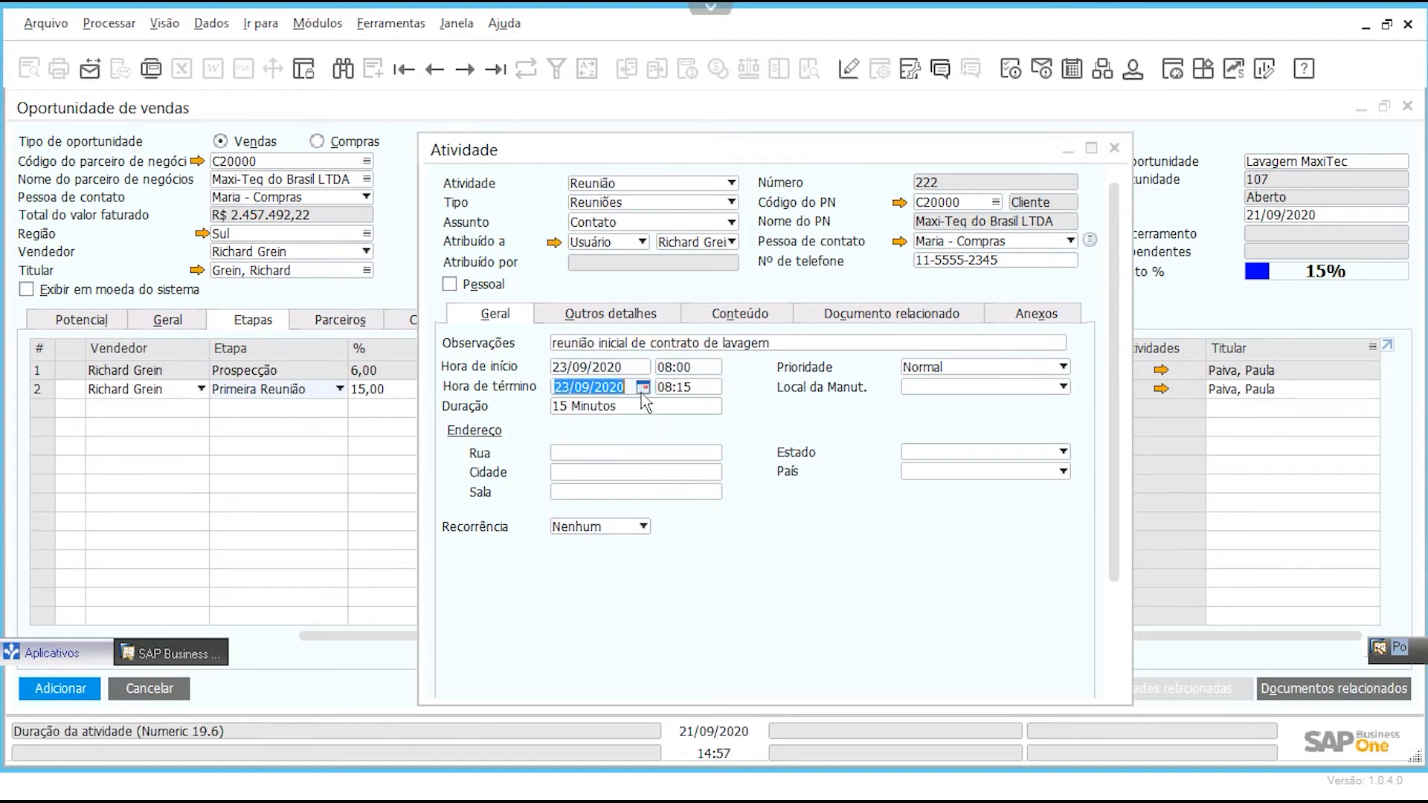
{"action": "key", "text": "Tab"}
{"action": "type", "text": "09:00"}
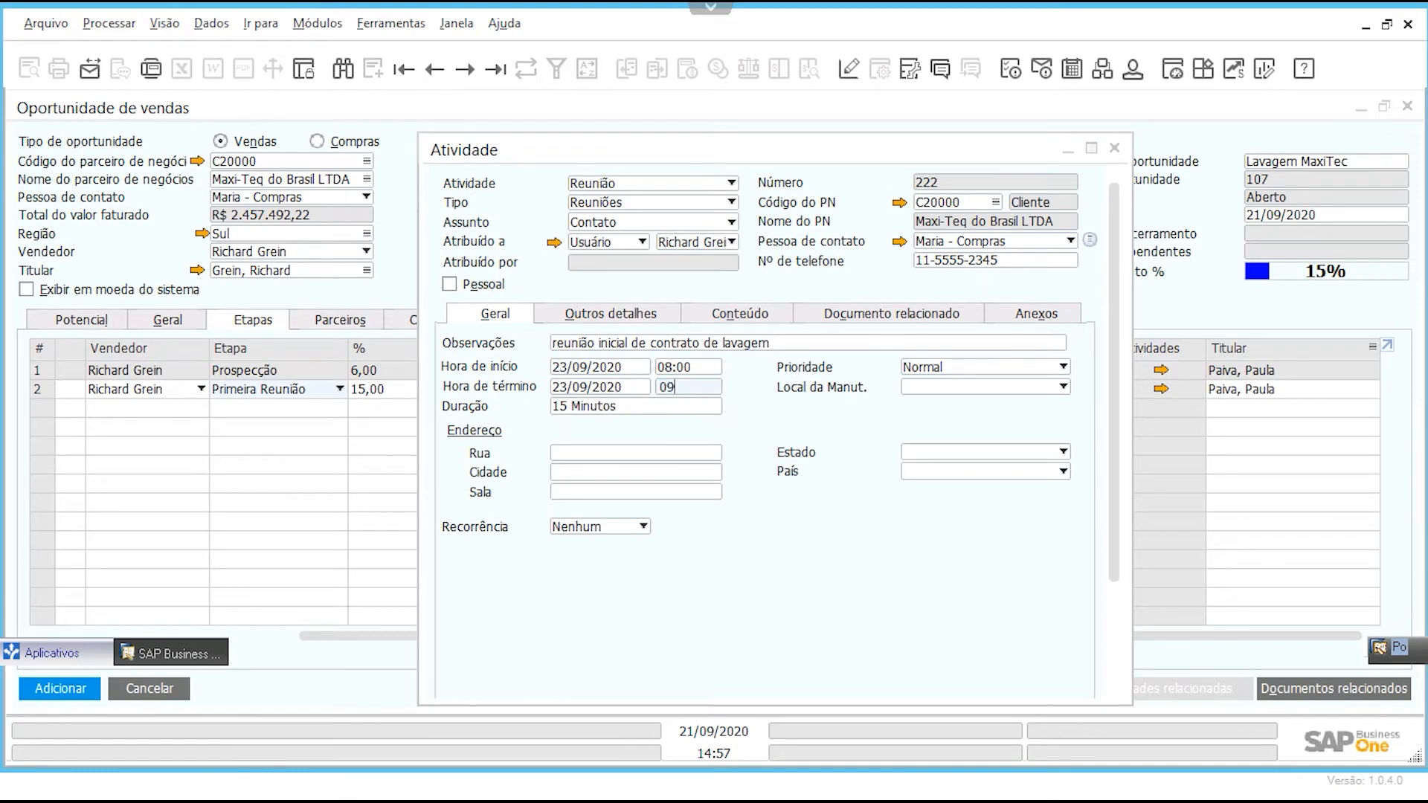
{"action": "key", "text": "Tab"}
Step: Try a Diário recurrence for the activity and return Recorrência to Nenhum
{"action": "left_click", "coordinate": [653, 455]}
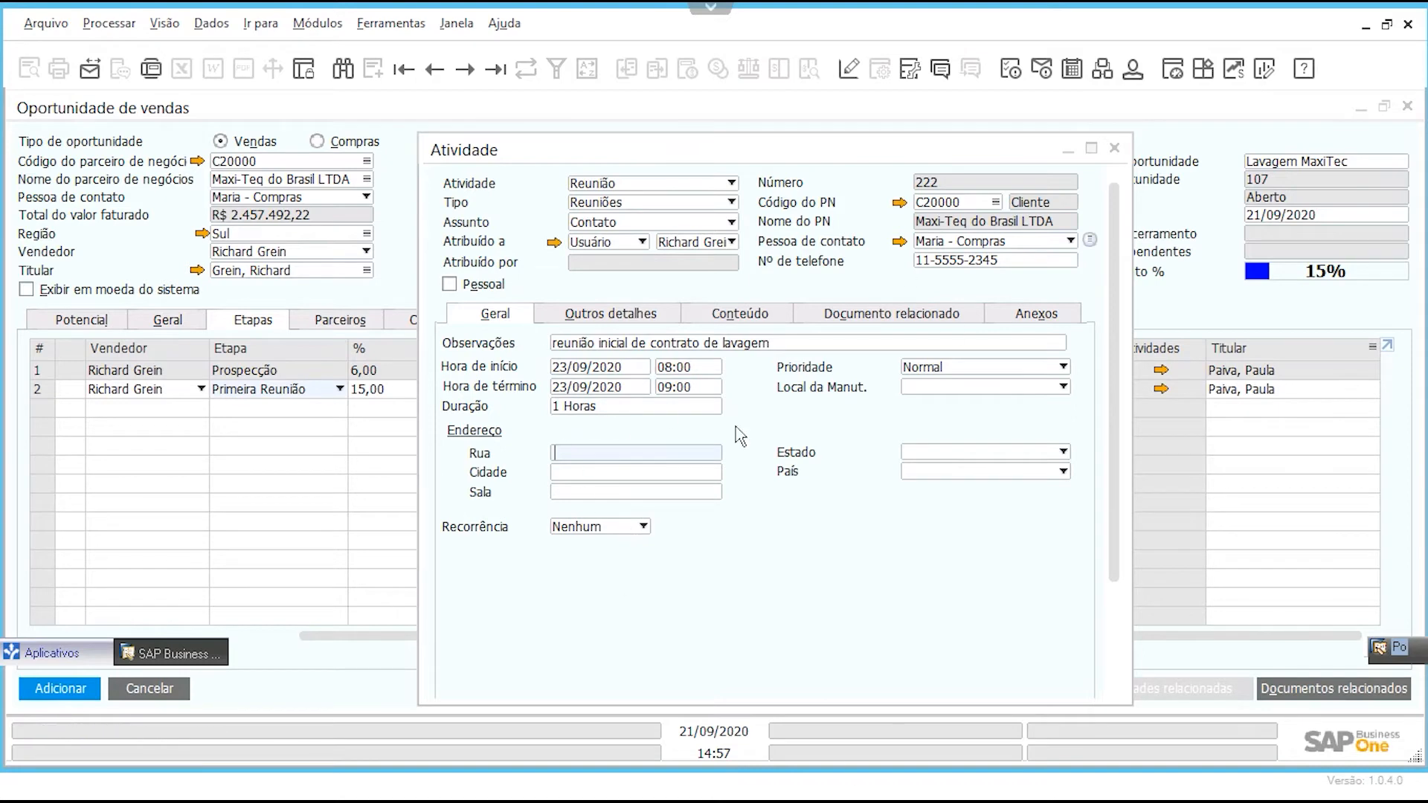
{"action": "left_click", "coordinate": [616, 527]}
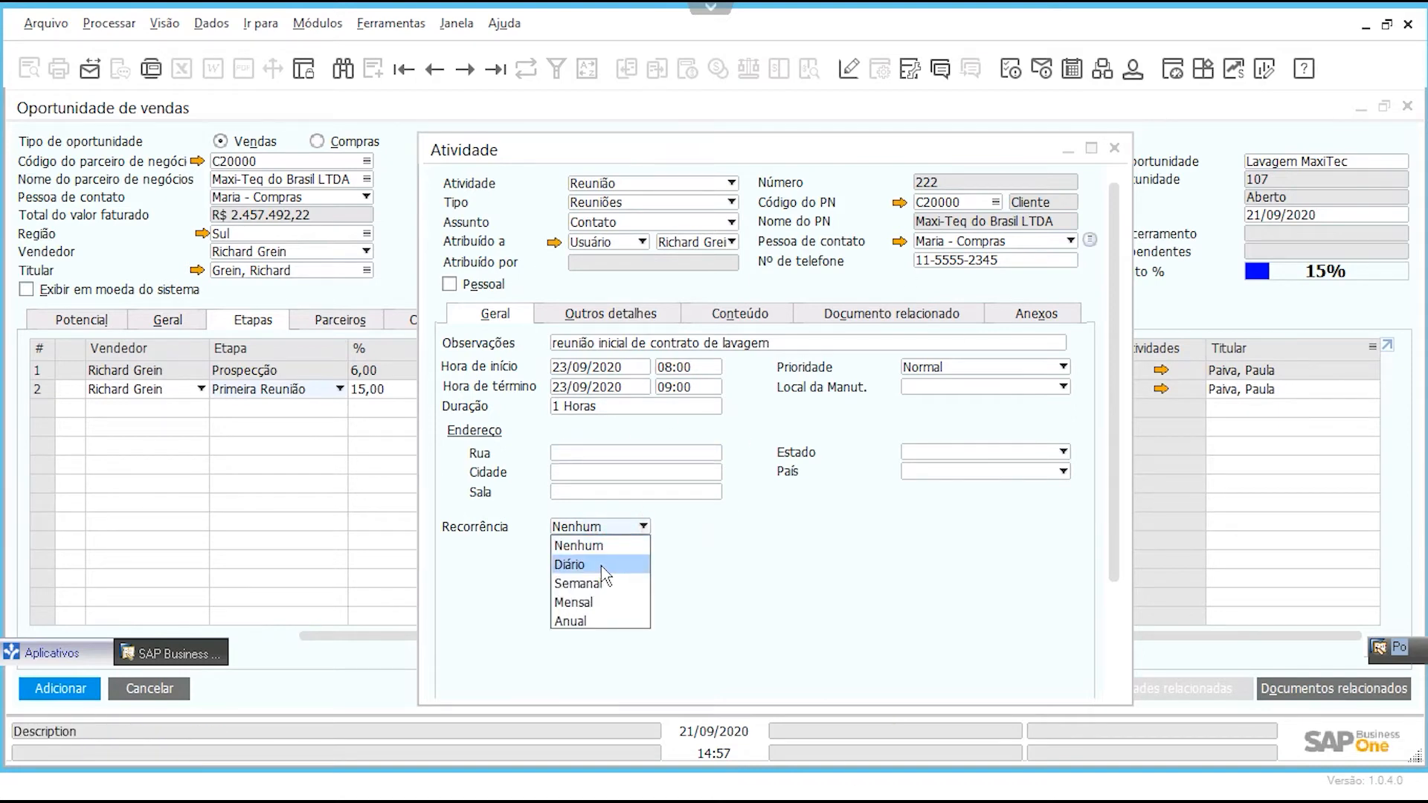
{"action": "left_click", "coordinate": [602, 568]}
{"action": "left_click", "coordinate": [615, 525]}
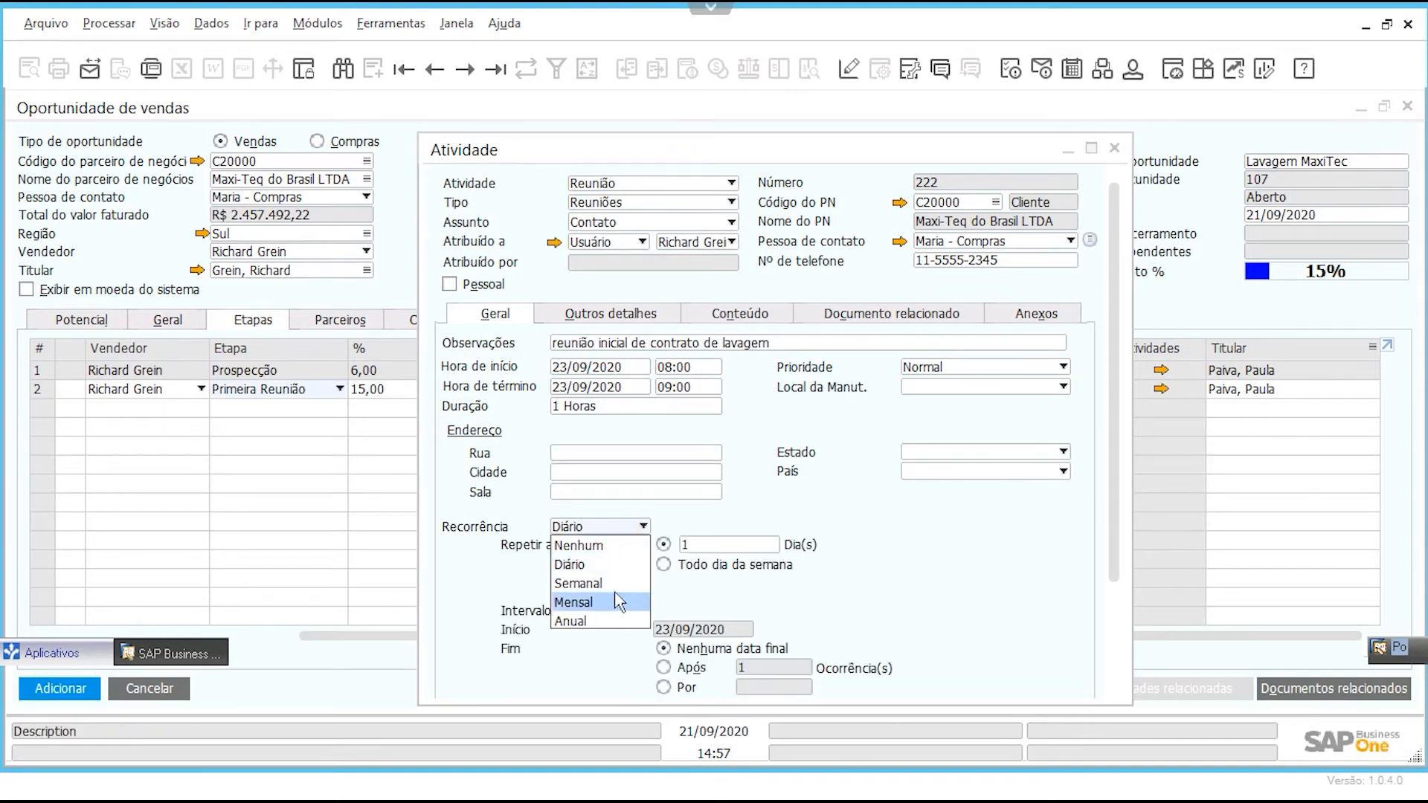
{"action": "left_click", "coordinate": [607, 545]}
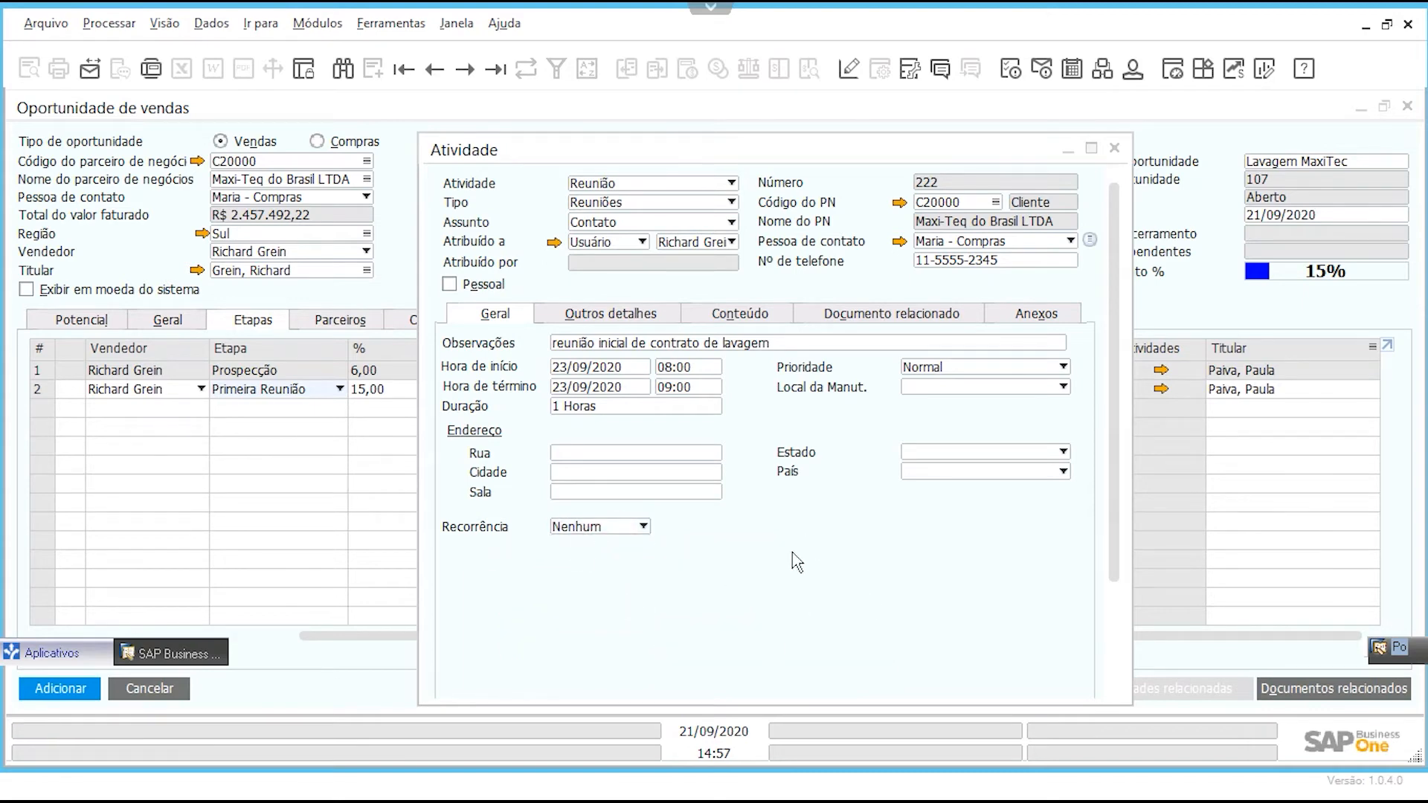
Step: Look at the activity's Outros detalhes fields and its empty Conteúdo text area
{"action": "left_click", "coordinate": [645, 320]}
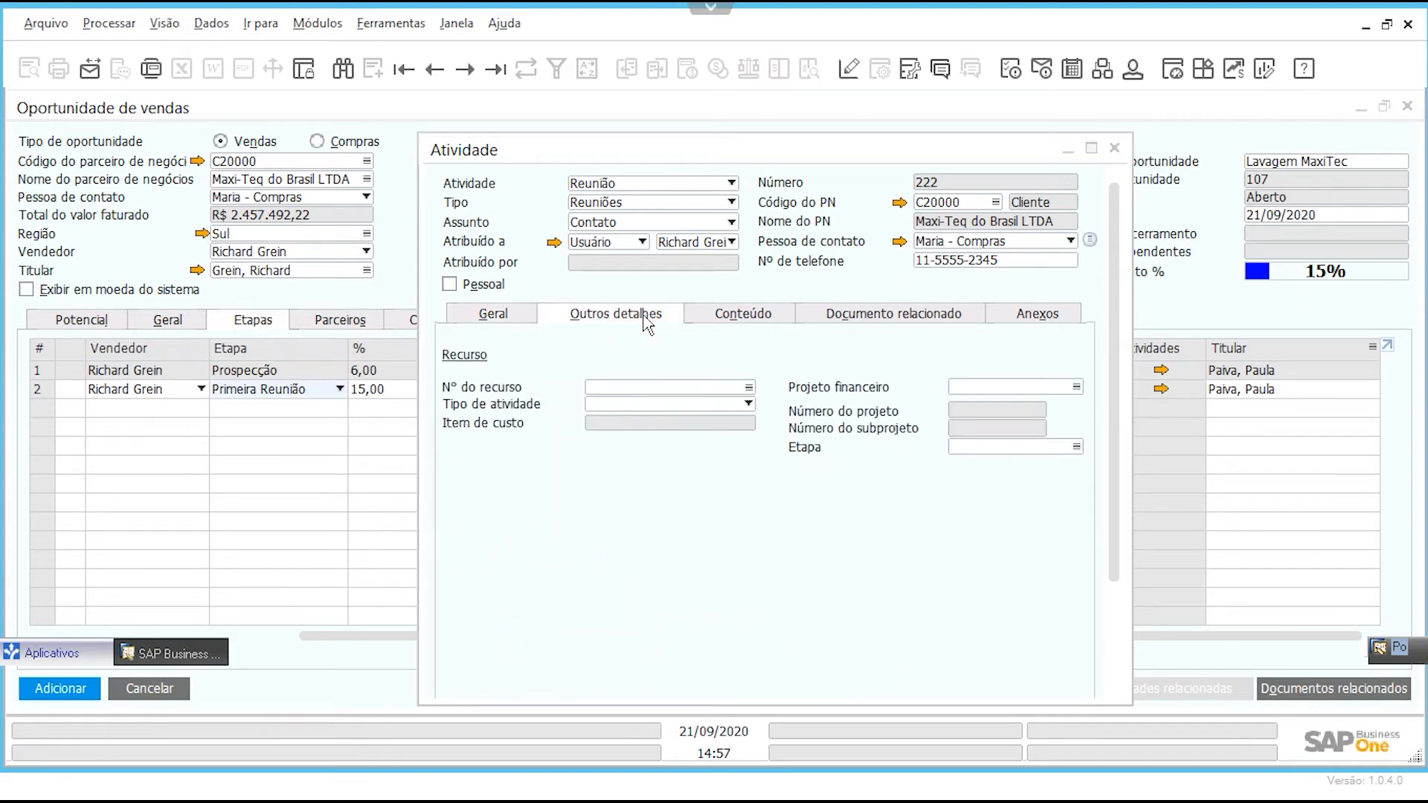
{"action": "left_click", "coordinate": [744, 319]}
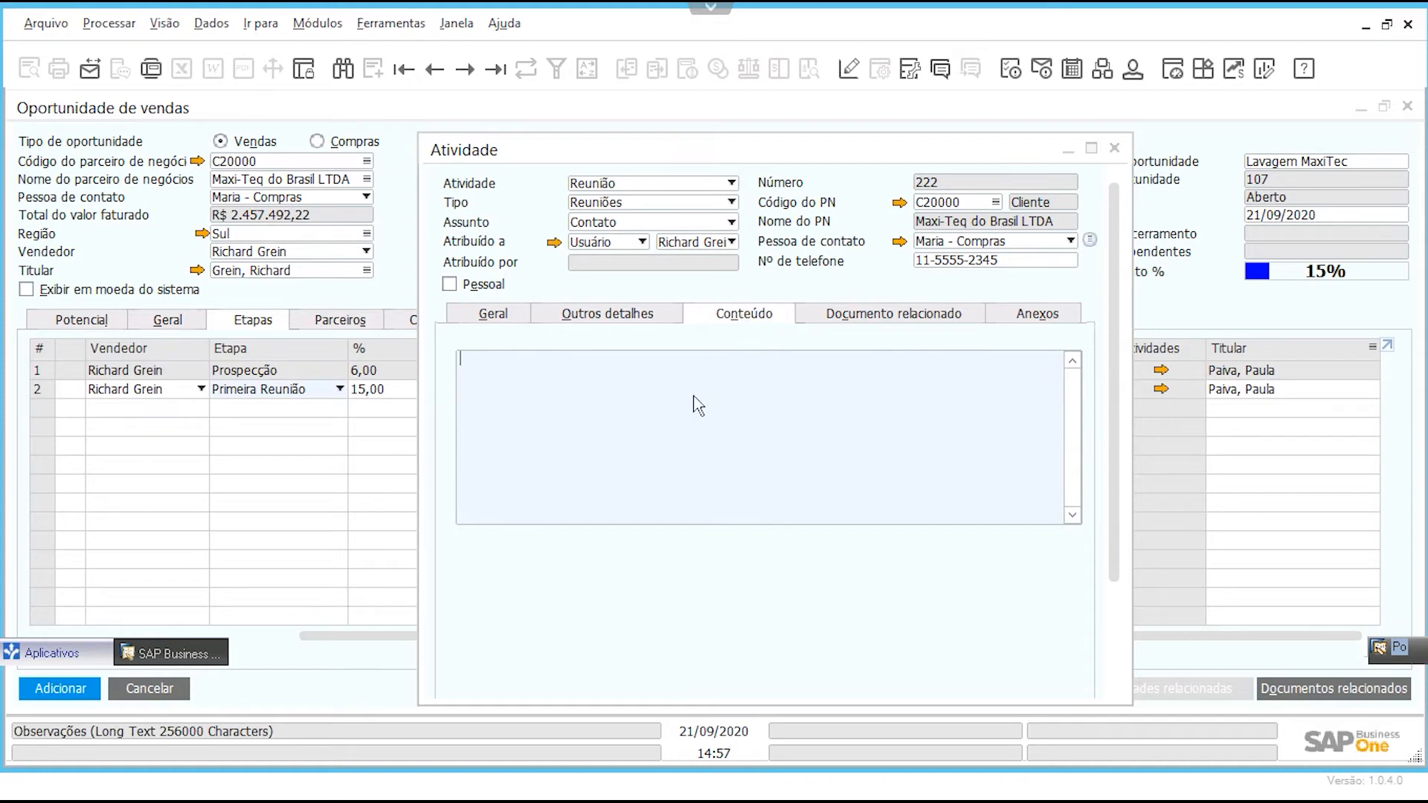
{"action": "left_click", "coordinate": [638, 428]}
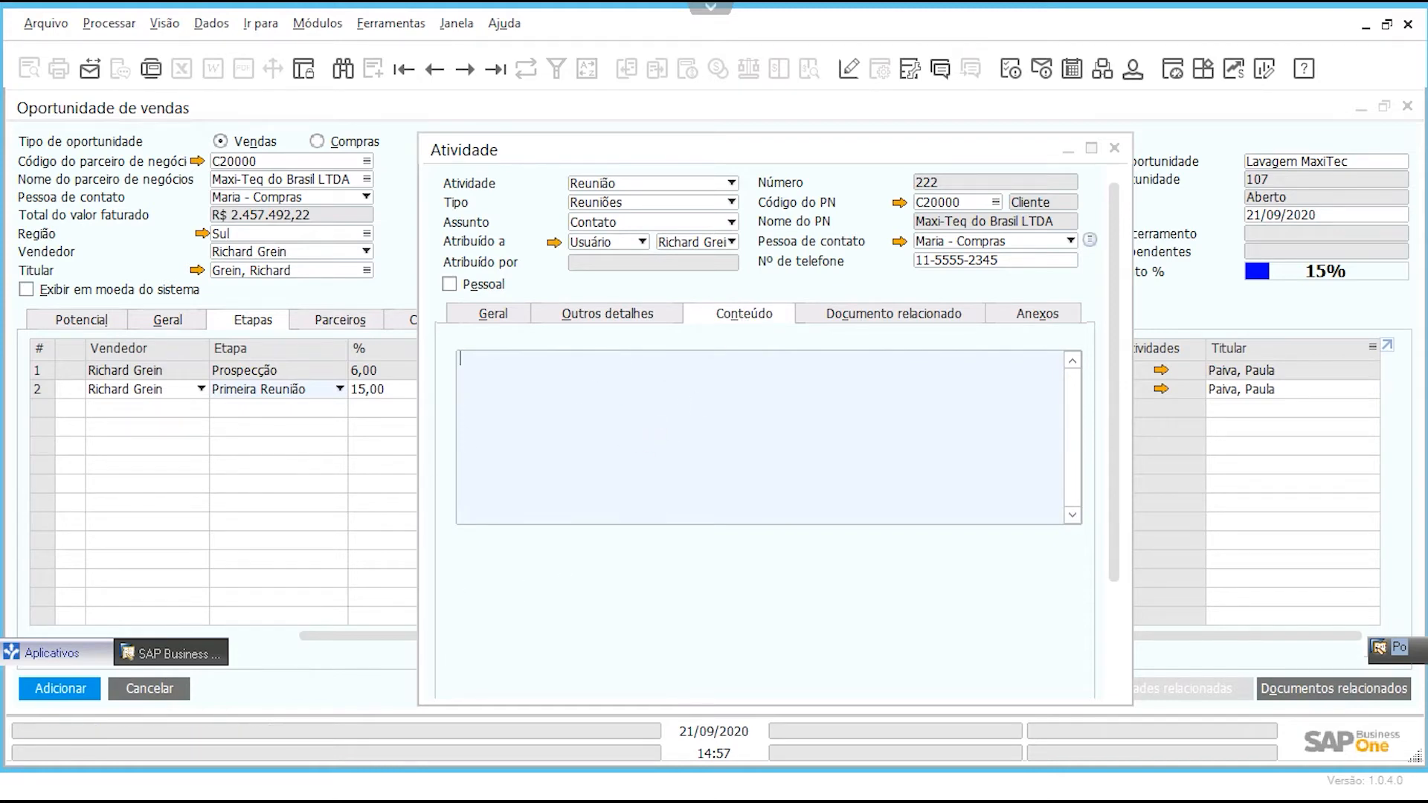
Step: Set the activity's related document type to Cotações de vendas and browse the sales quotations available for linking without choosing one
{"action": "left_click", "coordinate": [862, 313]}
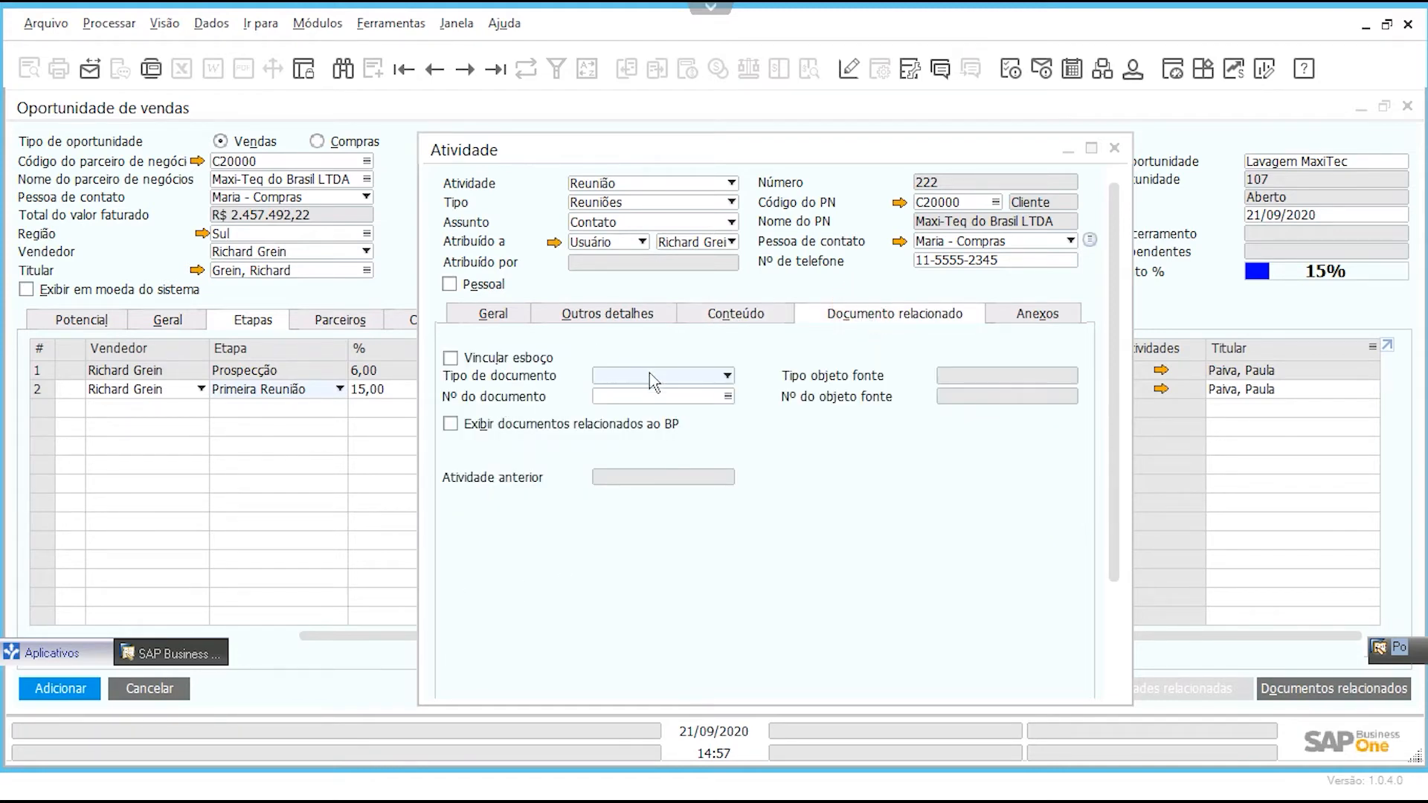
{"action": "left_click", "coordinate": [630, 378]}
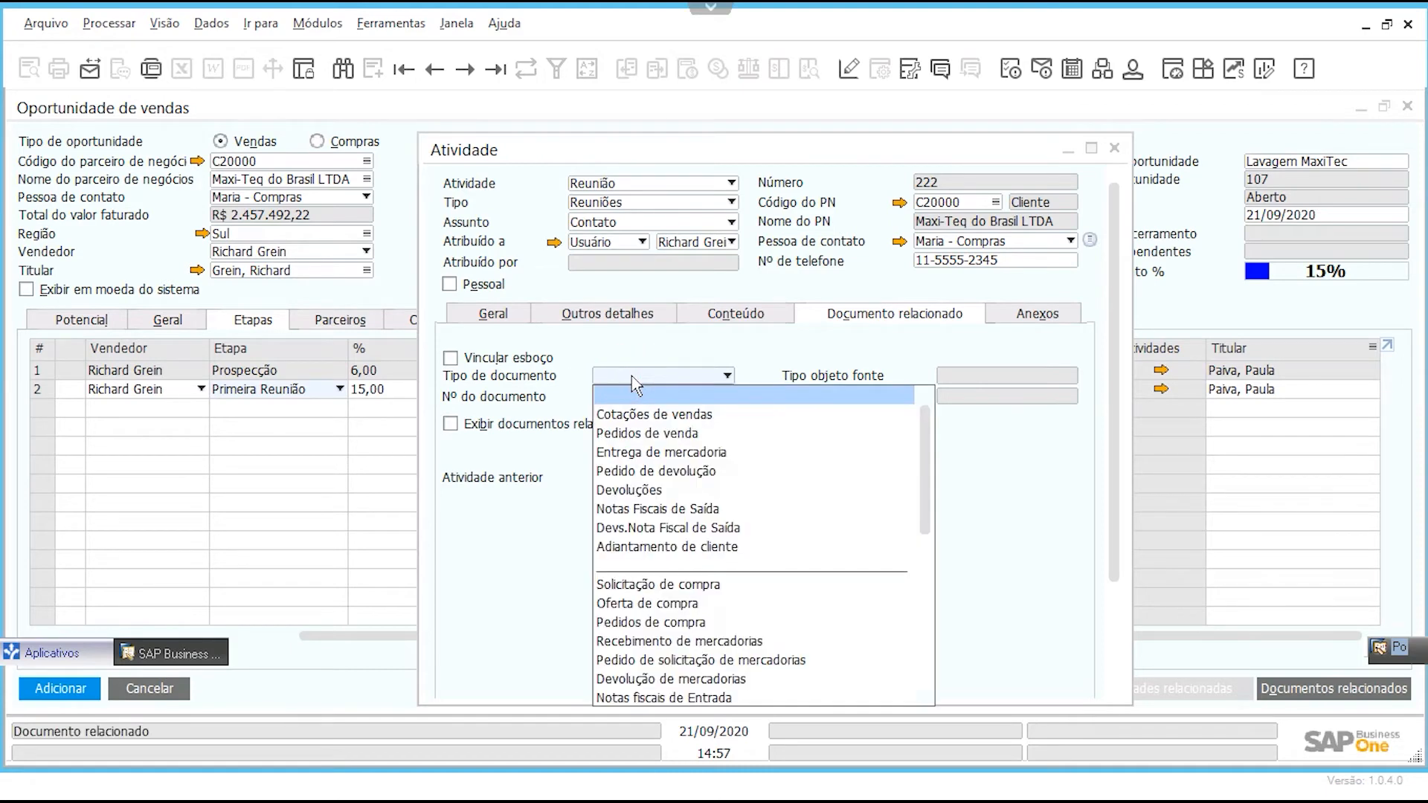
{"action": "scroll", "coordinate": [670, 491], "scroll_direction": "down", "scroll_amount": 5}
{"action": "scroll", "coordinate": [679, 508], "scroll_direction": "down", "scroll_amount": 4}
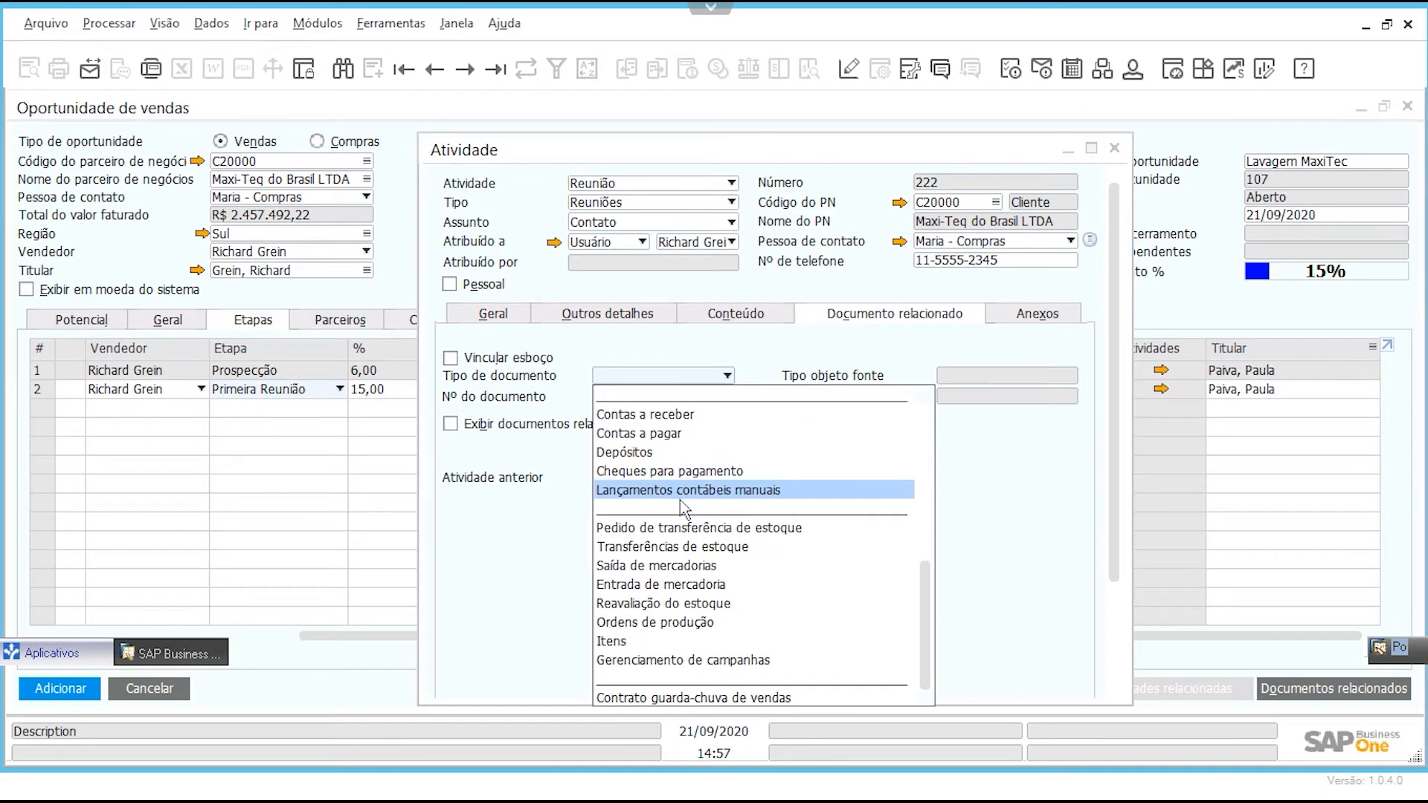
{"action": "scroll", "coordinate": [681, 495], "scroll_direction": "up", "scroll_amount": 6}
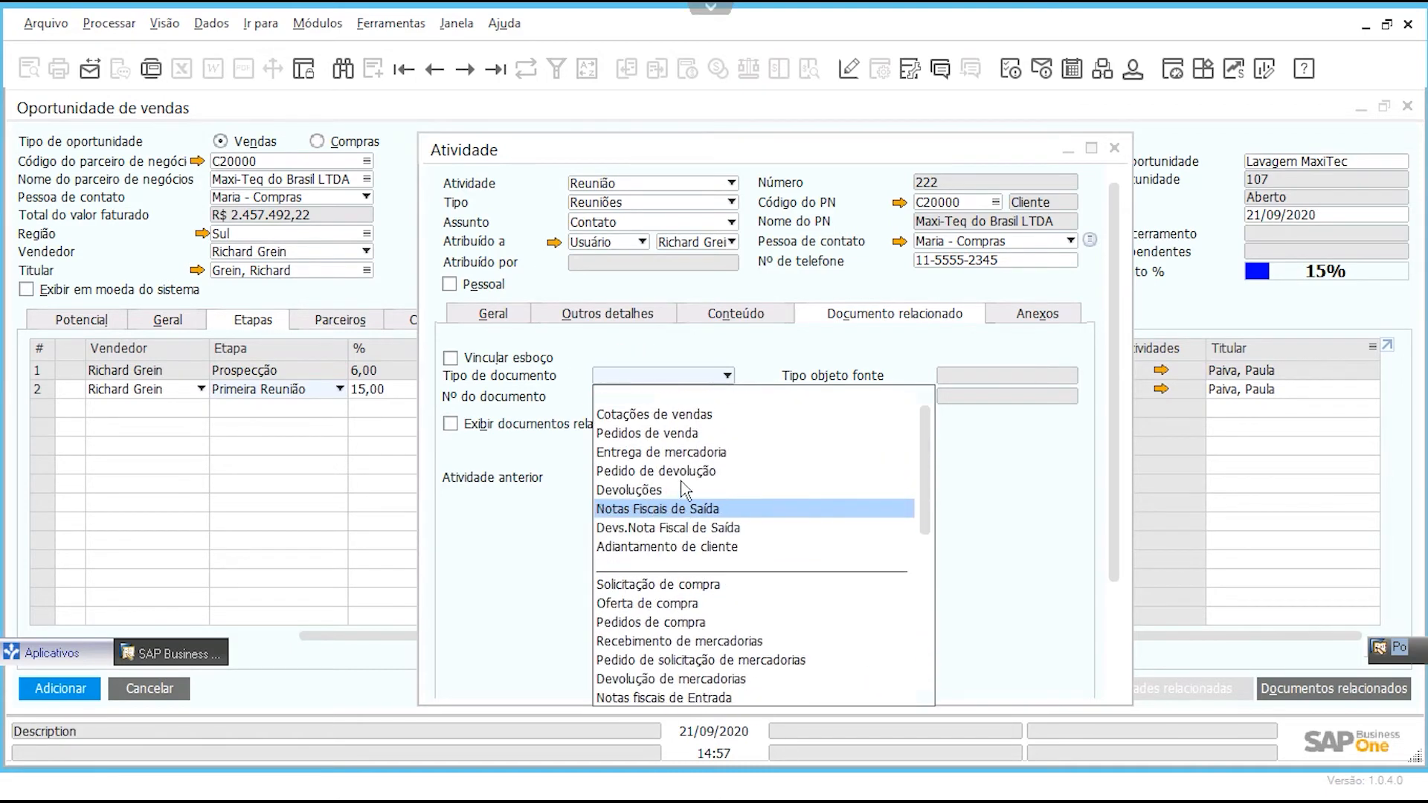
{"action": "left_click", "coordinate": [699, 416]}
{"action": "left_click", "coordinate": [717, 395]}
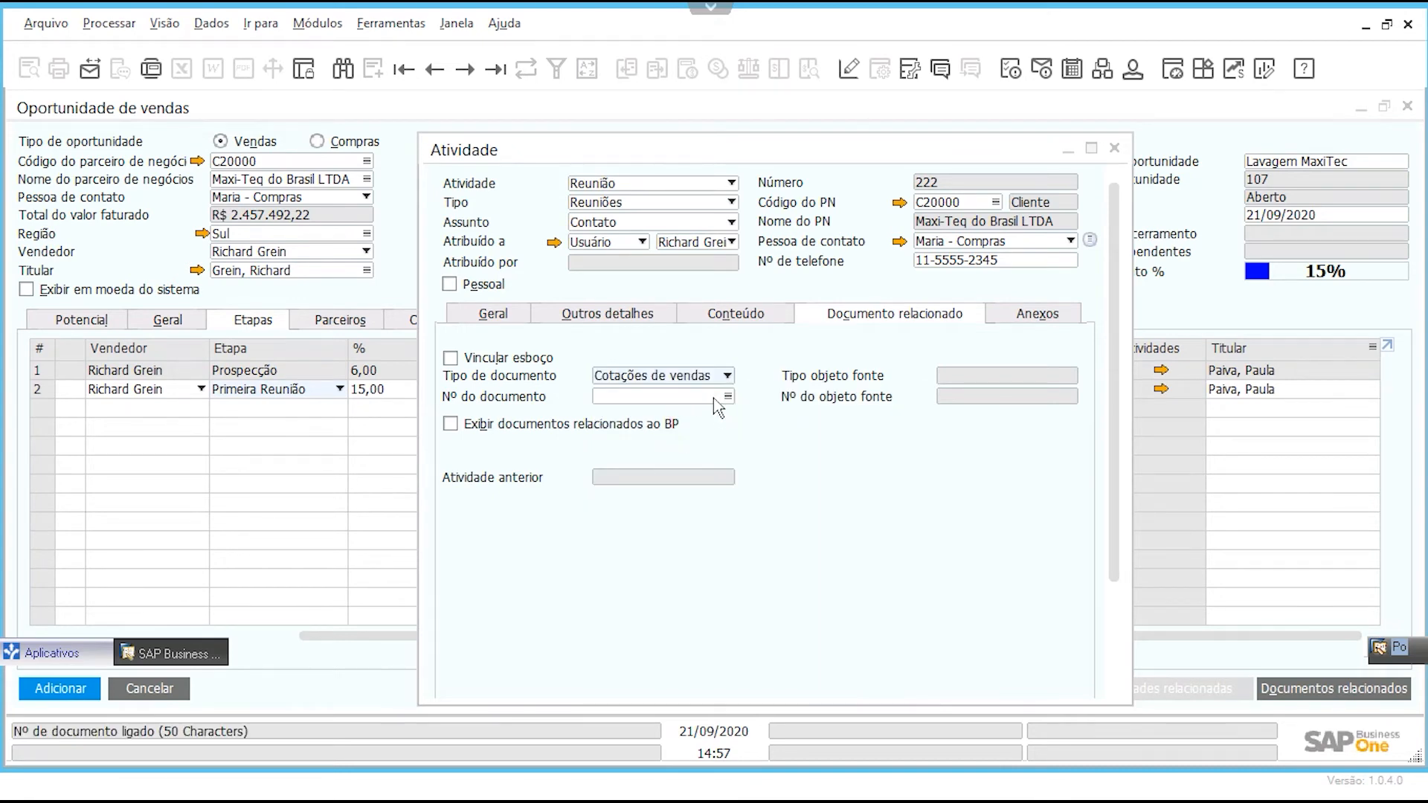
{"action": "left_click", "coordinate": [727, 398]}
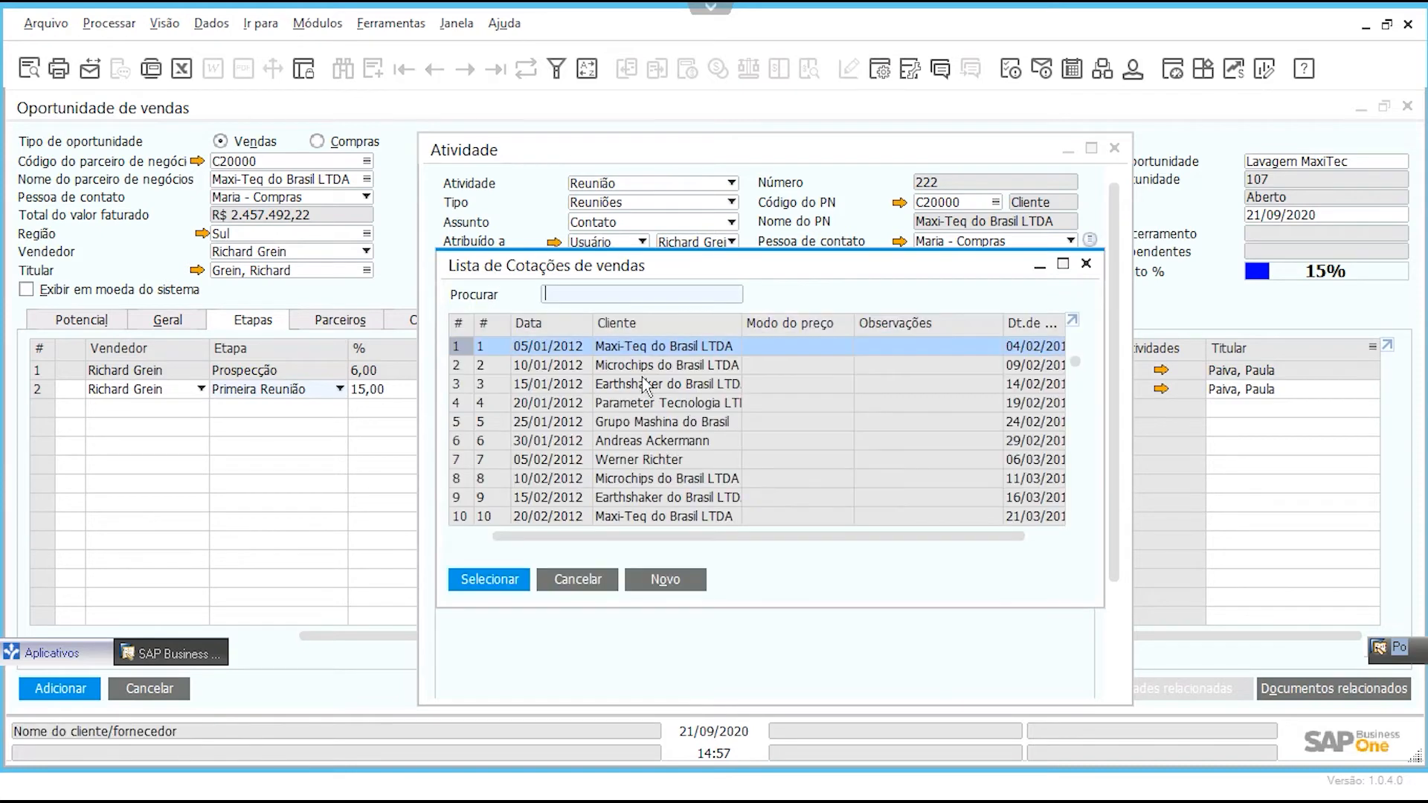
{"action": "left_click", "coordinate": [596, 584]}
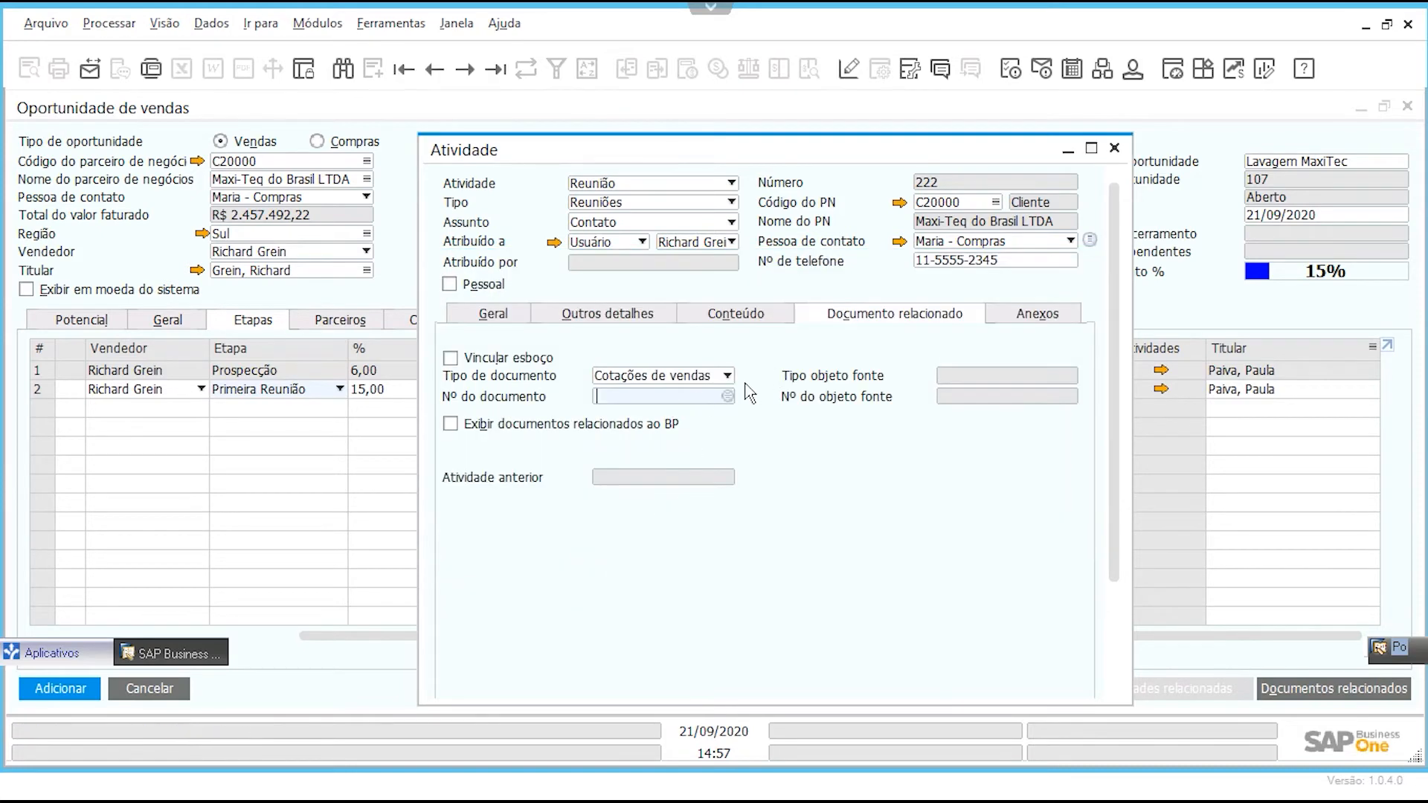
Step: Check the activity's attachments and general data, and clear the document type of its related document
{"action": "left_click", "coordinate": [1027, 326]}
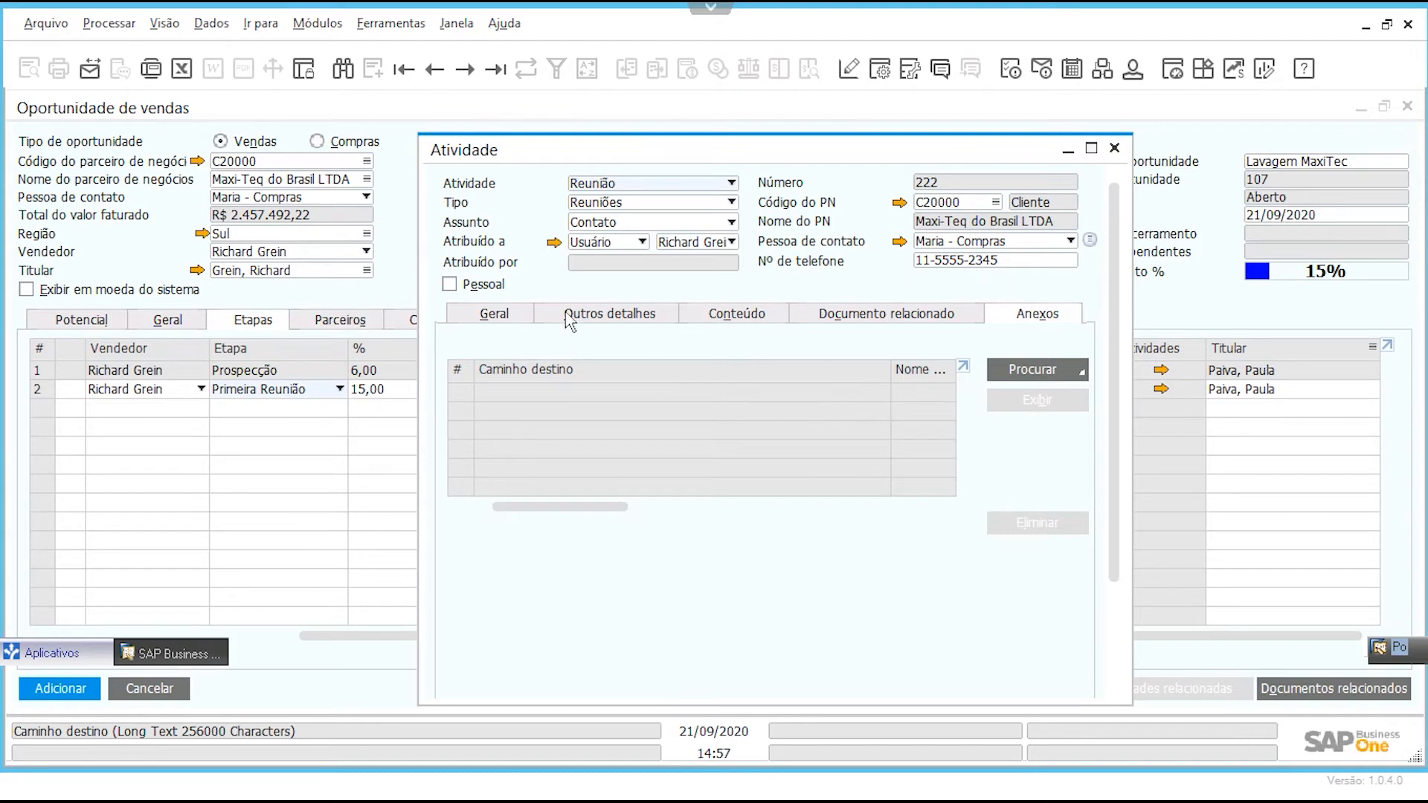
{"action": "left_click", "coordinate": [494, 313]}
{"action": "left_click", "coordinate": [891, 313]}
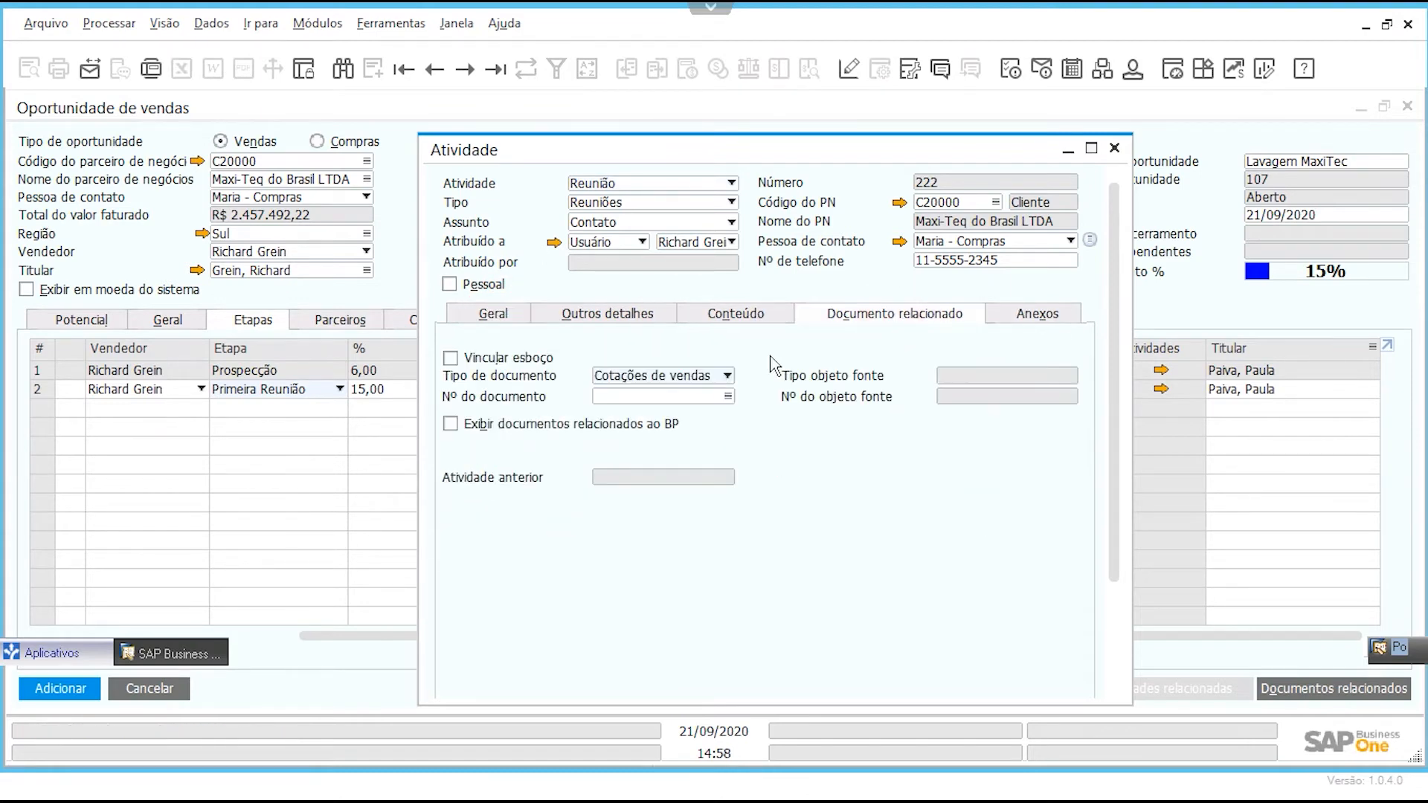
{"action": "left_click", "coordinate": [695, 375]}
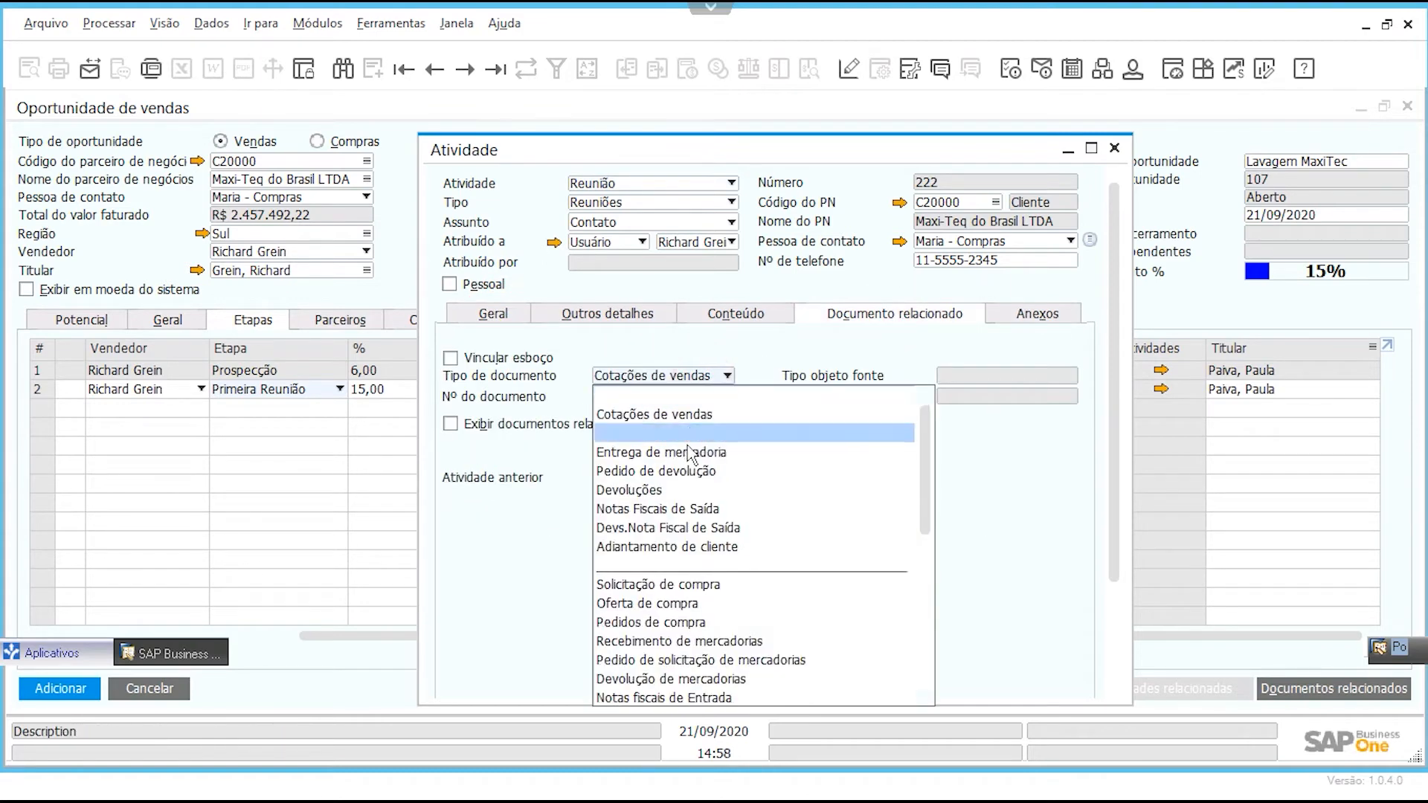
{"action": "left_click", "coordinate": [679, 396]}
Step: Review the general data of the Reunião activity and add it to the sales opportunity
{"action": "left_click", "coordinate": [493, 313]}
{"action": "scroll", "coordinate": [982, 521], "scroll_direction": "down", "scroll_amount": 2}
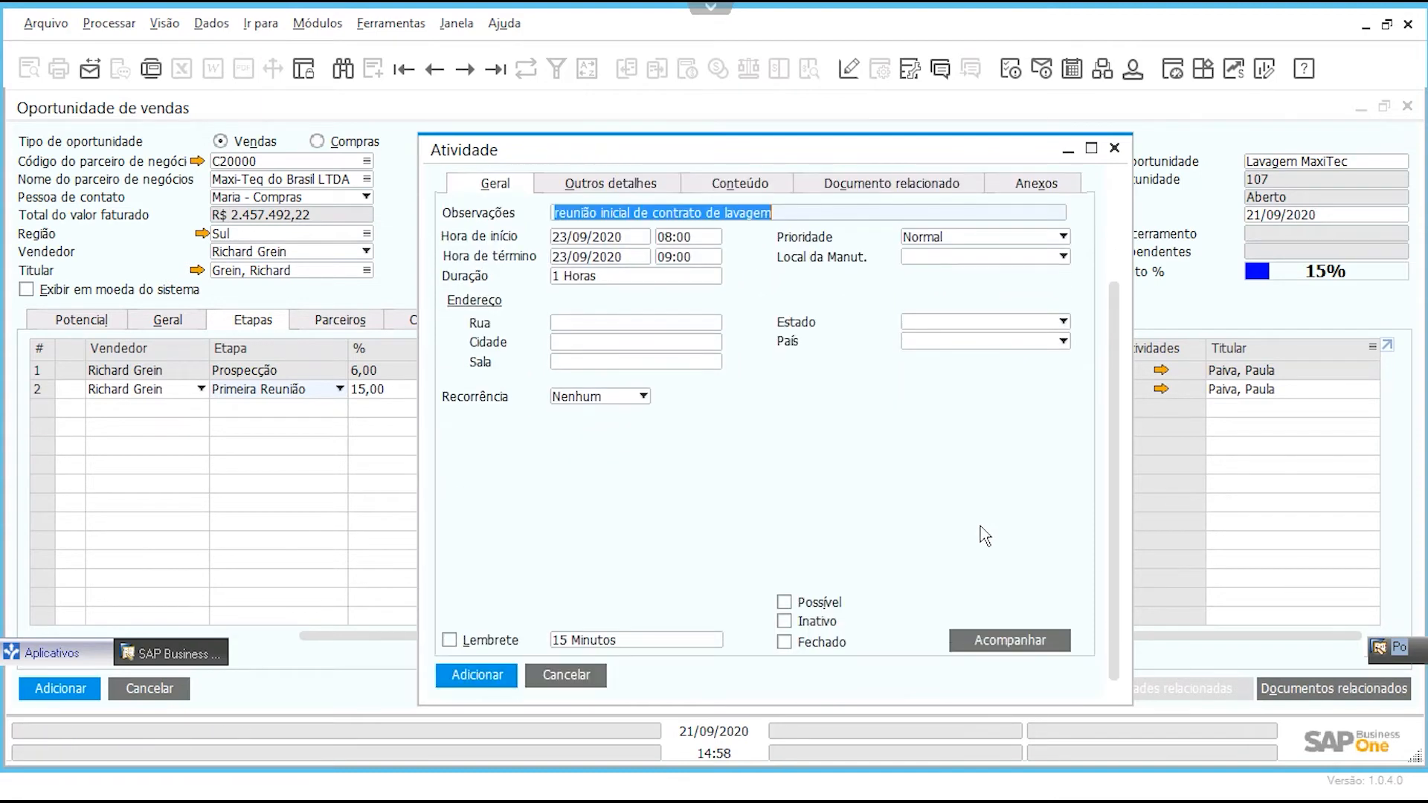
{"action": "left_click", "coordinate": [509, 677]}
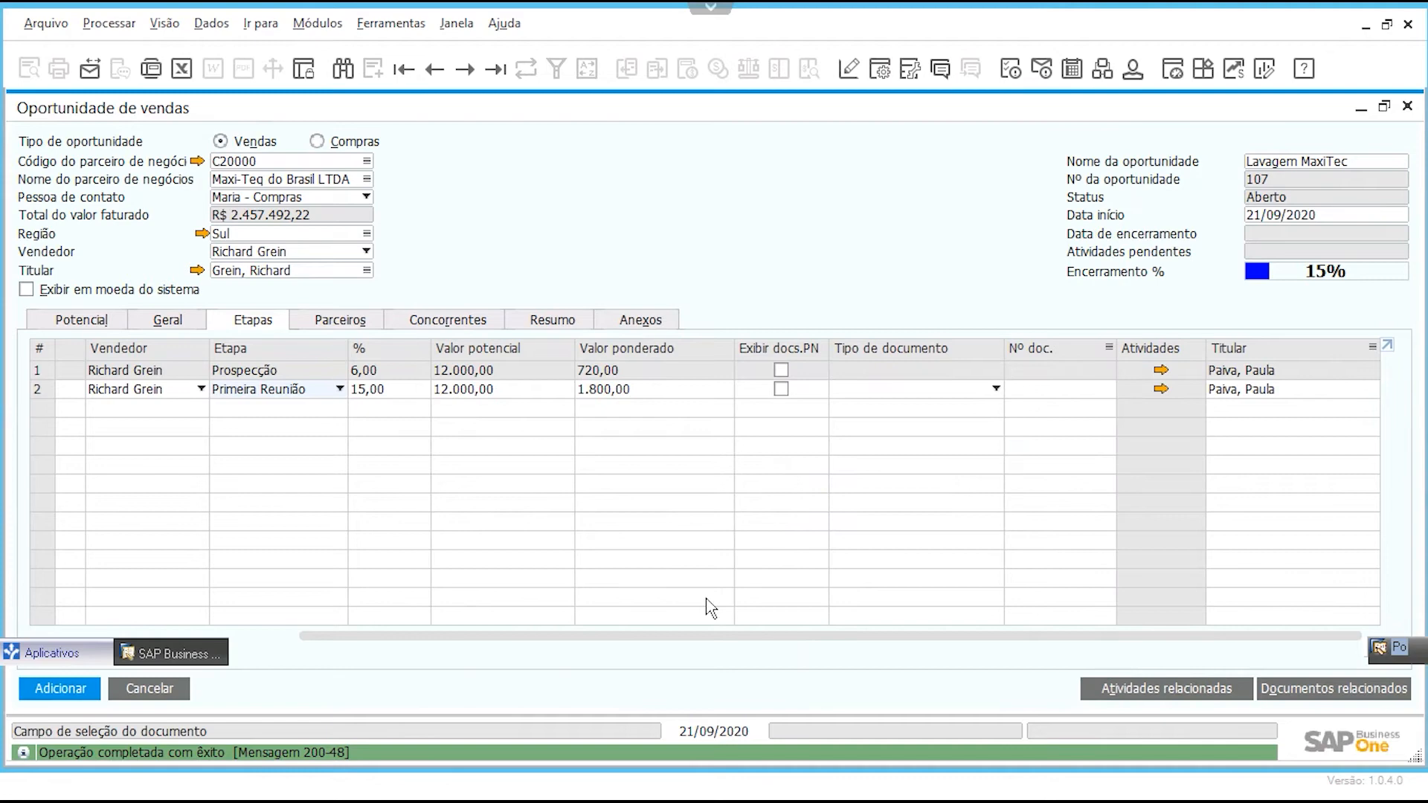
{"action": "left_click", "coordinate": [676, 634]}
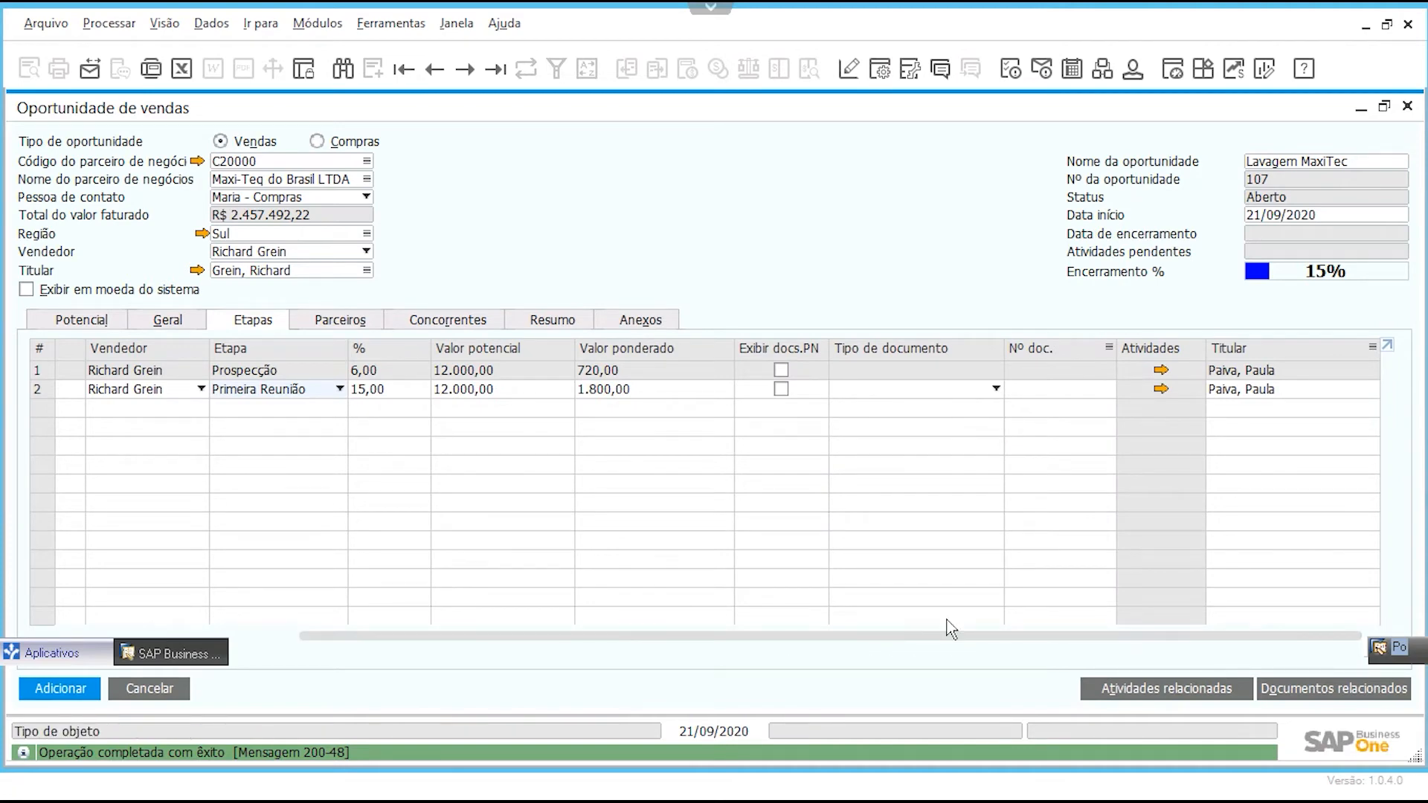
Step: Check which partner names can be chosen for the opportunity without selecting one
{"action": "left_click", "coordinate": [362, 327]}
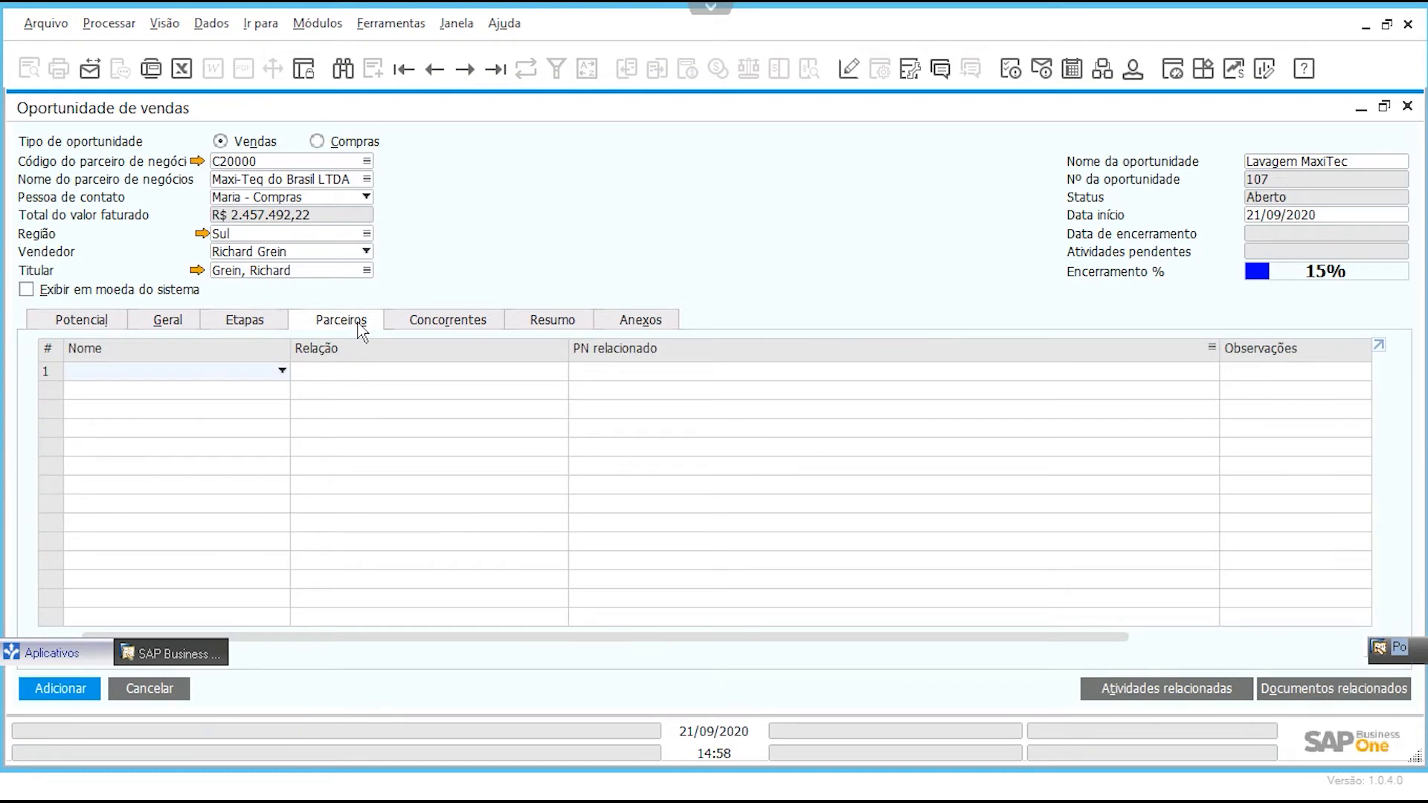
{"action": "left_click", "coordinate": [266, 372]}
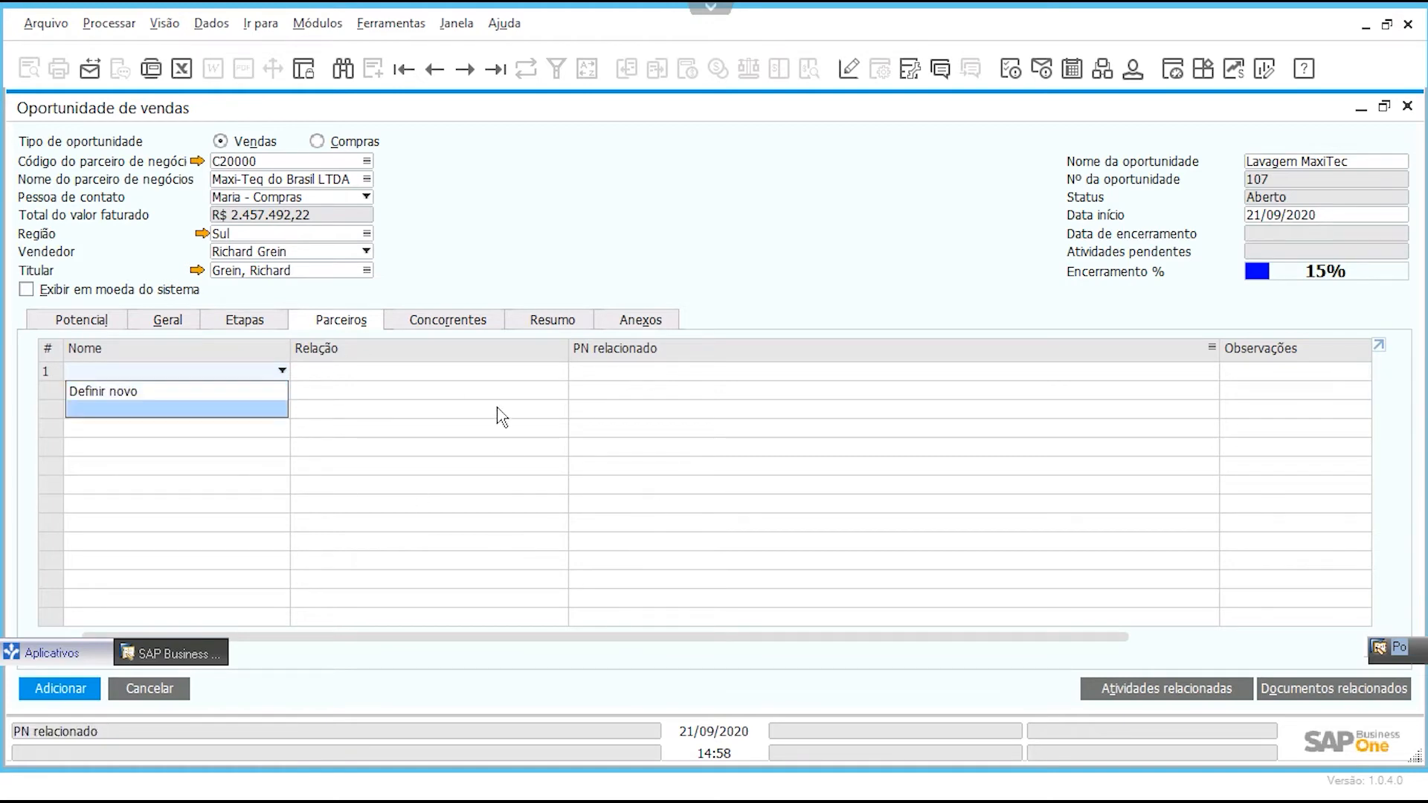
{"action": "left_click", "coordinate": [344, 341]}
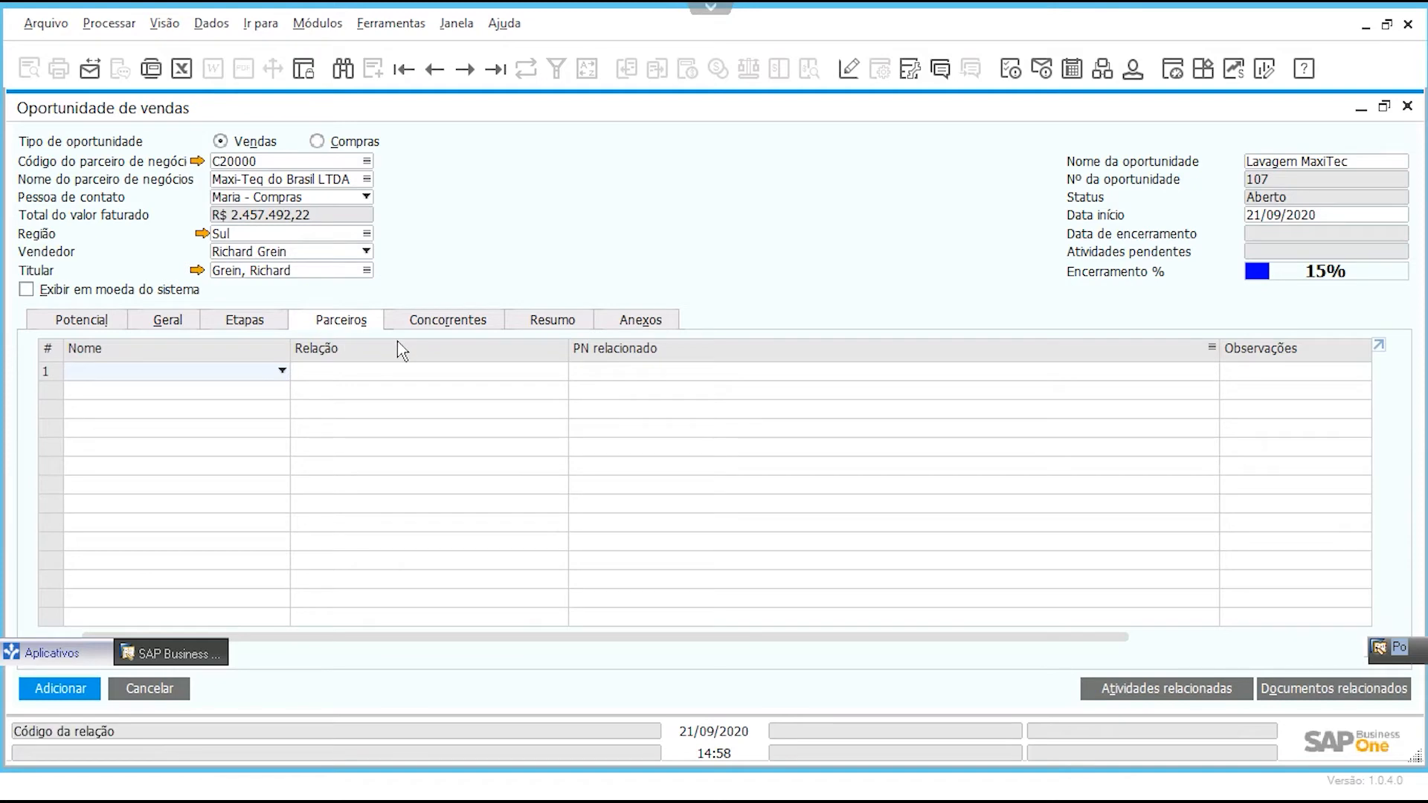
Step: Add LAVA MAIS as a competitor of the opportunity and check its threat level and remarks
{"action": "left_click", "coordinate": [429, 318]}
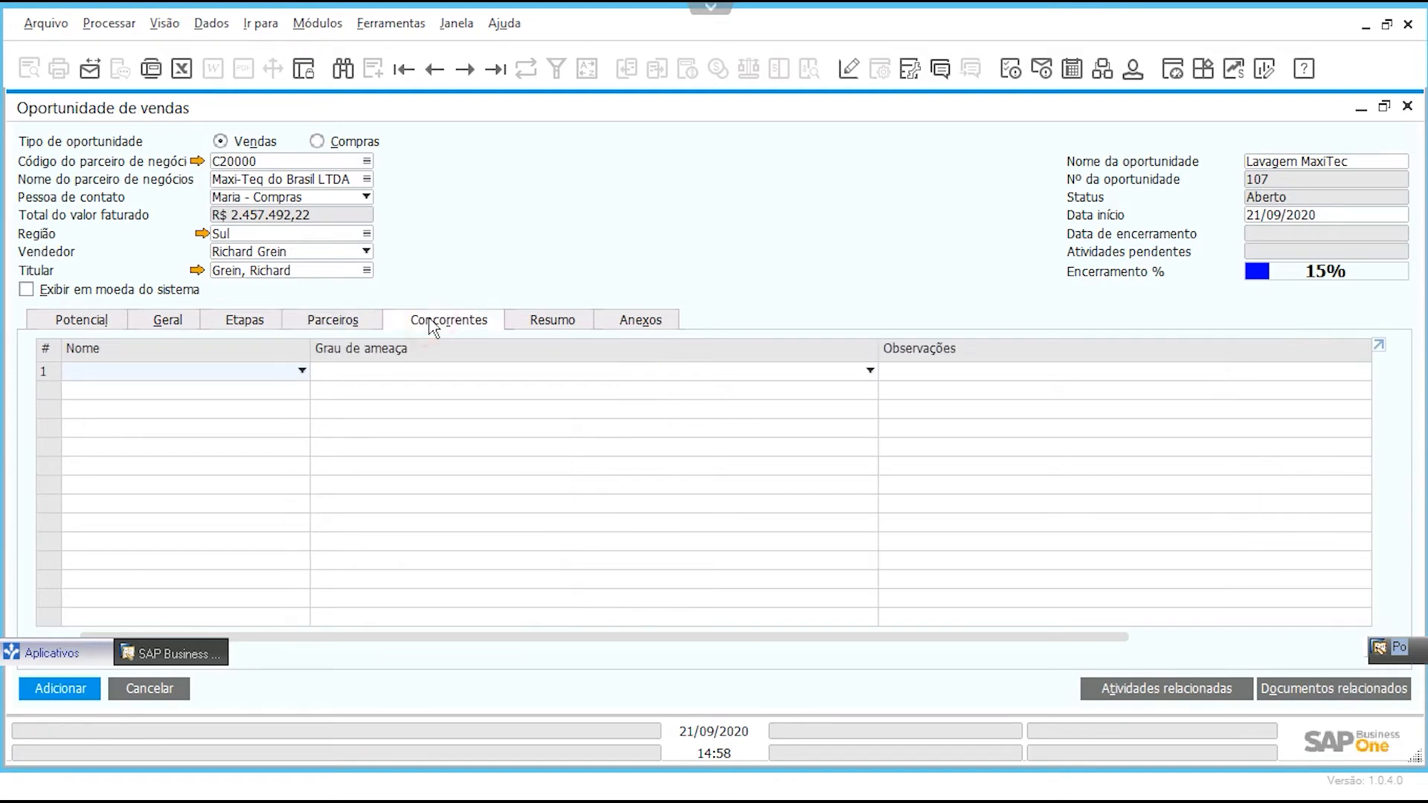
{"action": "left_click", "coordinate": [246, 372]}
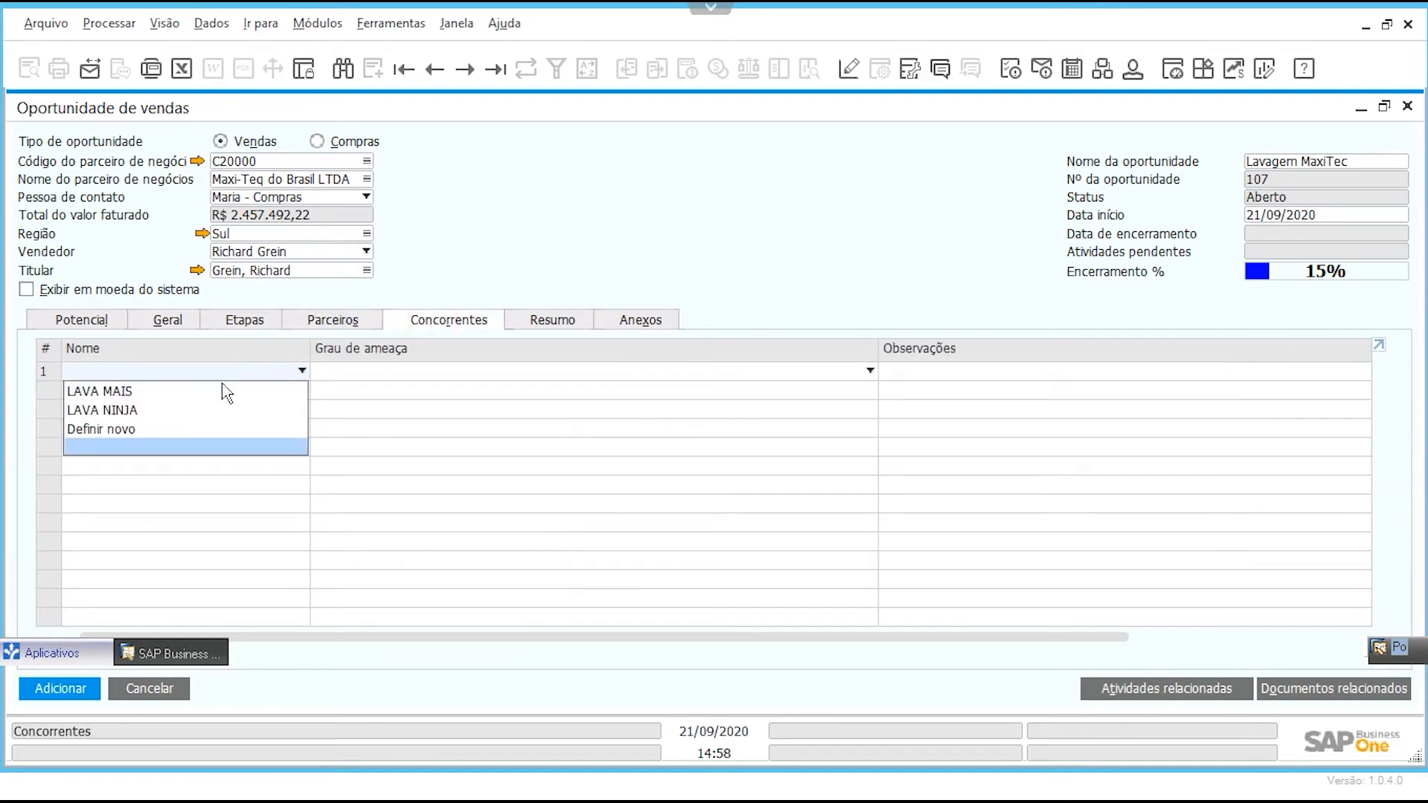
{"action": "left_click", "coordinate": [204, 390]}
{"action": "left_click", "coordinate": [393, 369]}
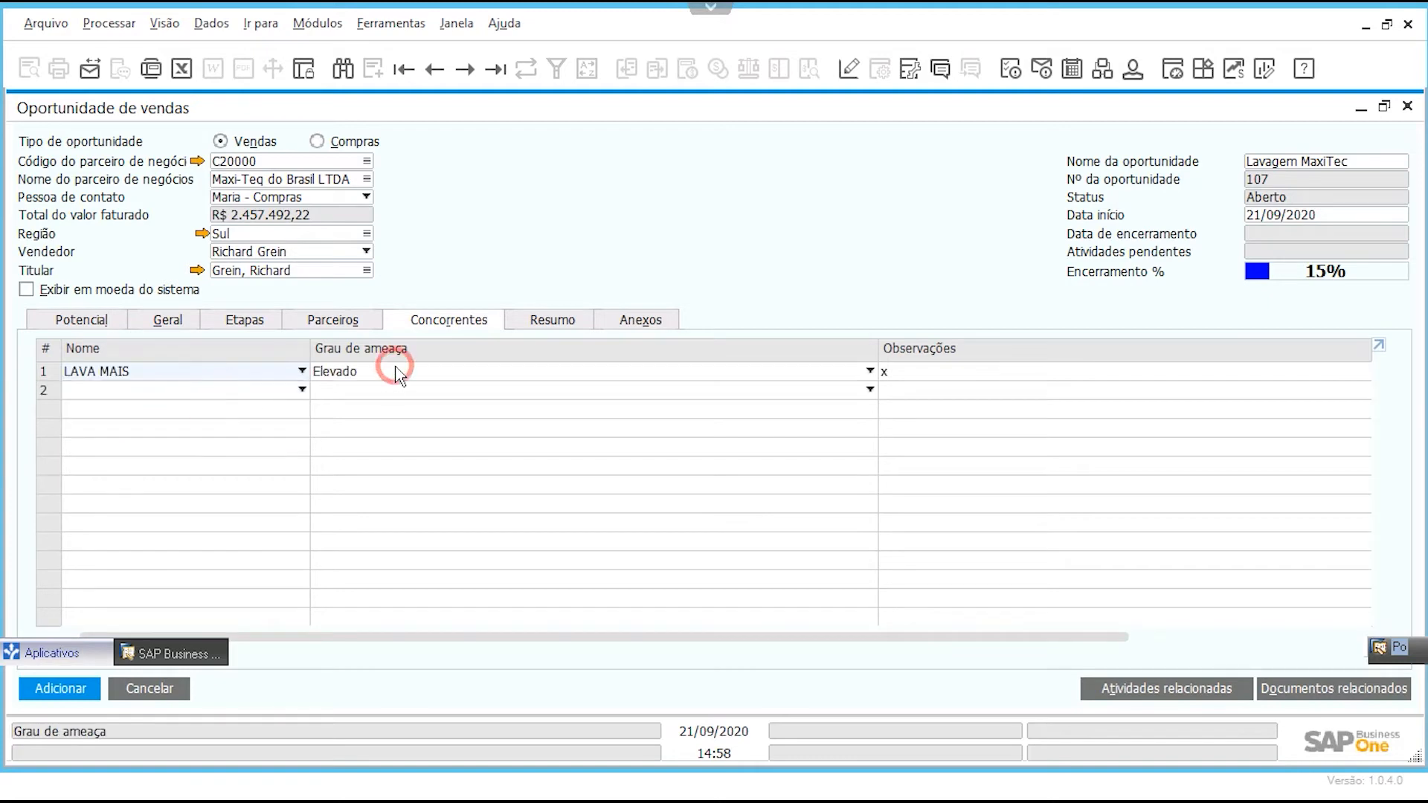
{"action": "left_click", "coordinate": [652, 485]}
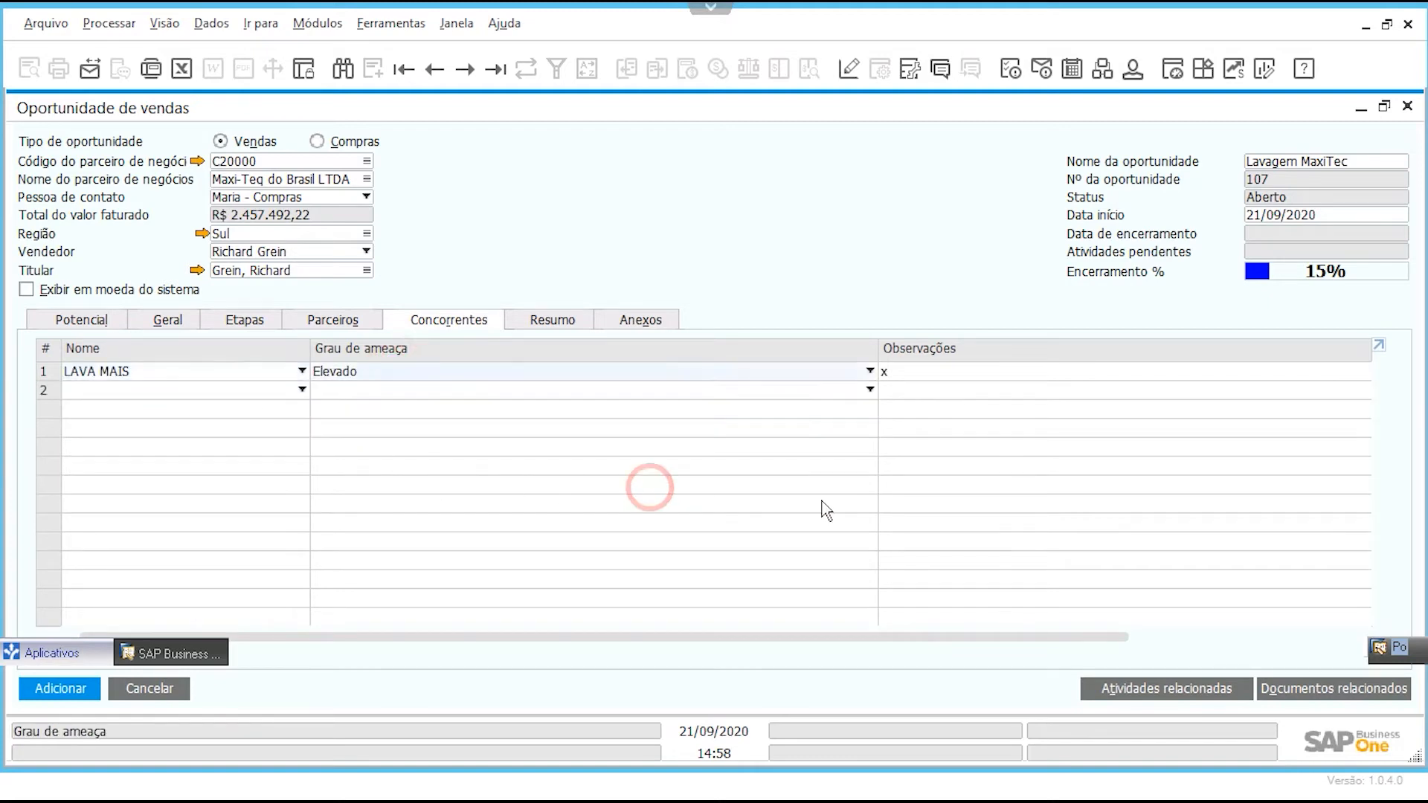
{"action": "left_click", "coordinate": [908, 372]}
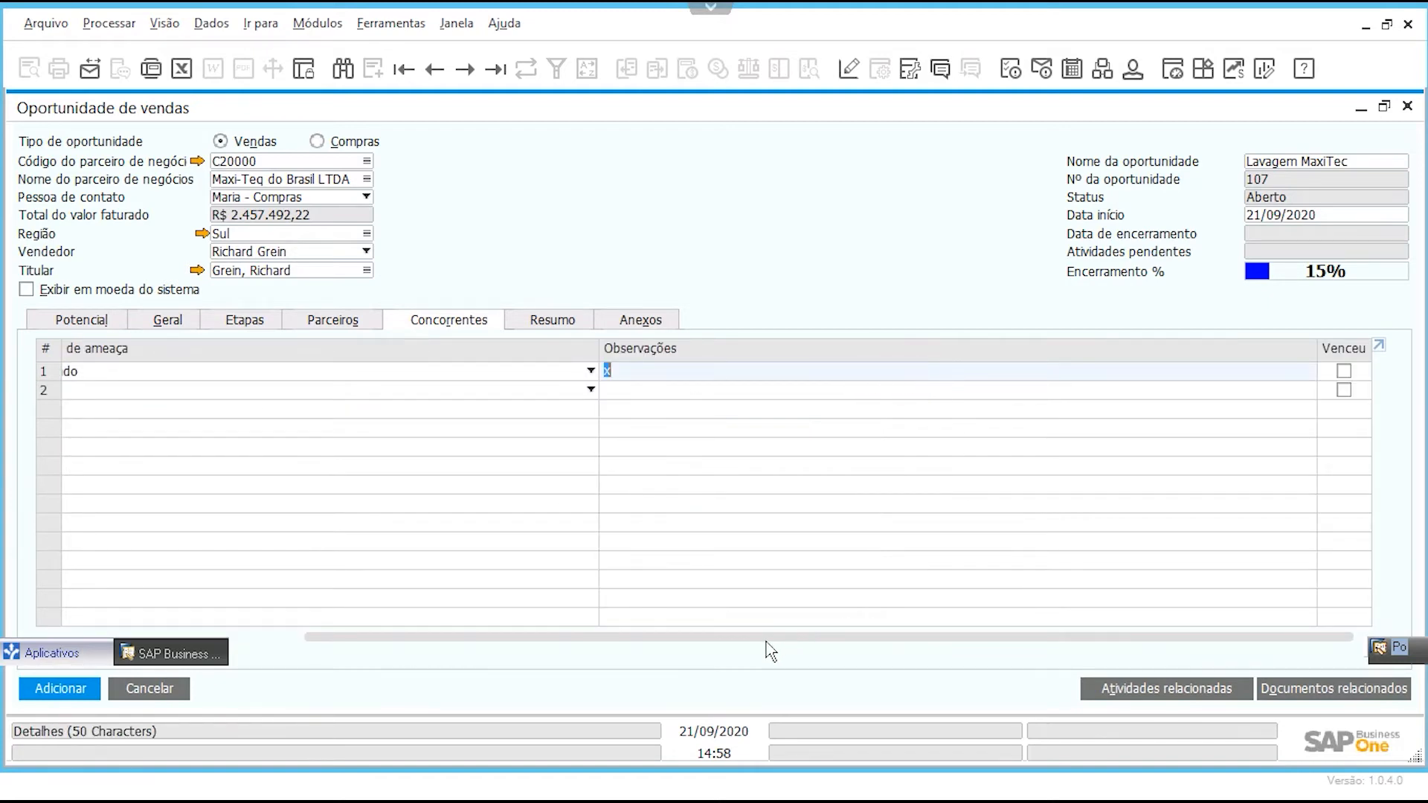
Step: Fit the column widths of the competitors table so that all its columns can be seen
{"action": "left_click_drag", "start_coordinate": [766, 637], "coordinate": [494, 637]}
{"action": "left_click", "coordinate": [164, 23]}
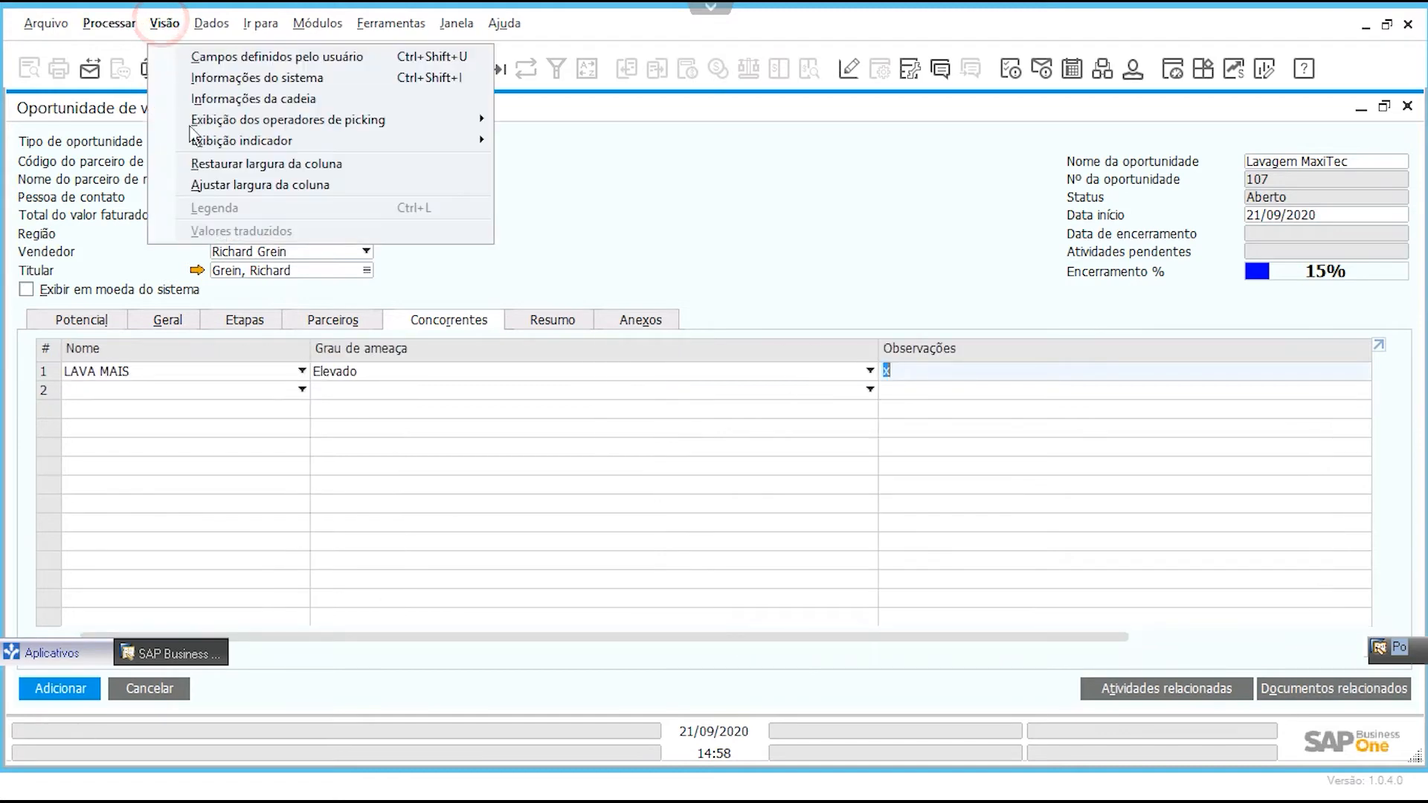
{"action": "left_click", "coordinate": [223, 184]}
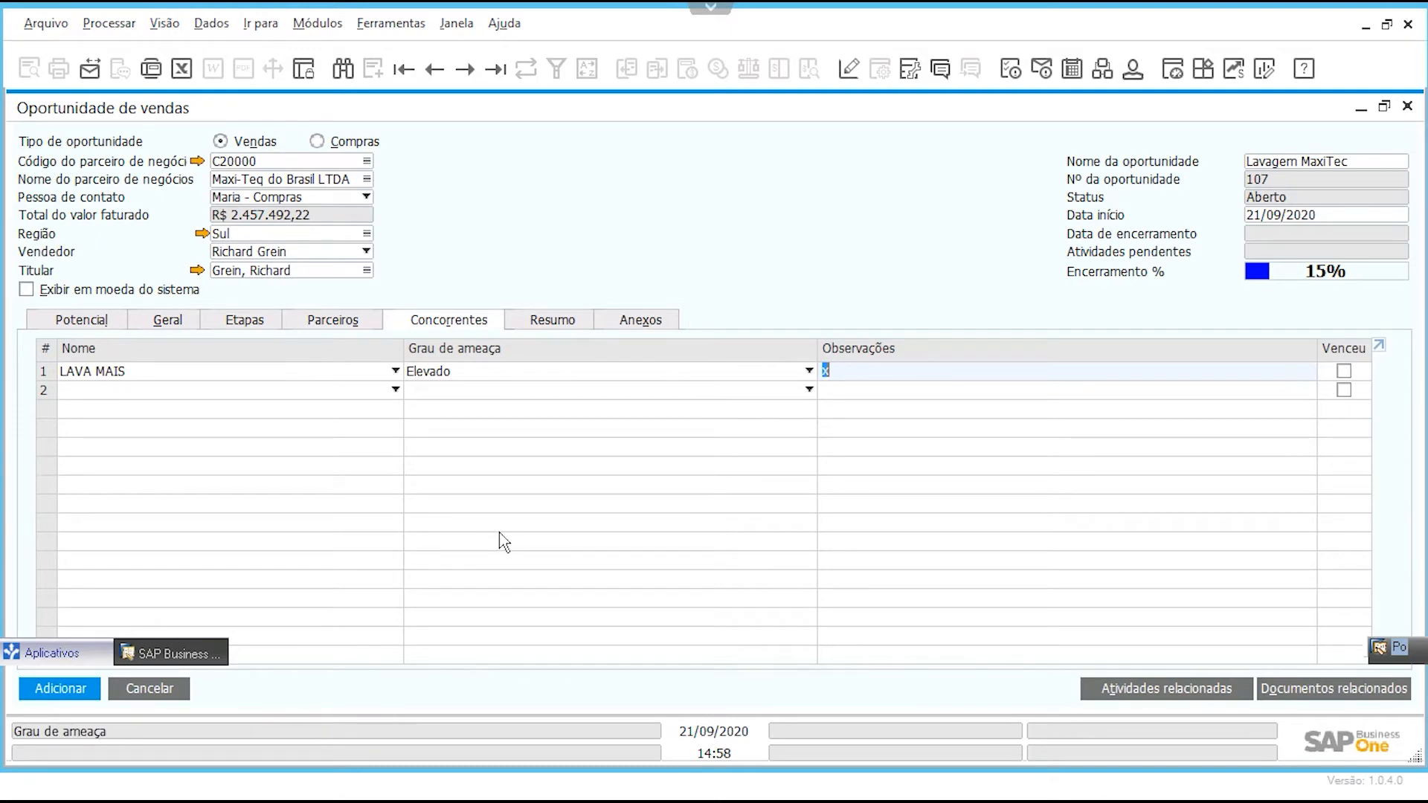
Step: Review the opportunity's summary and attachments, and return to the start of its stages table
{"action": "left_click", "coordinate": [563, 330]}
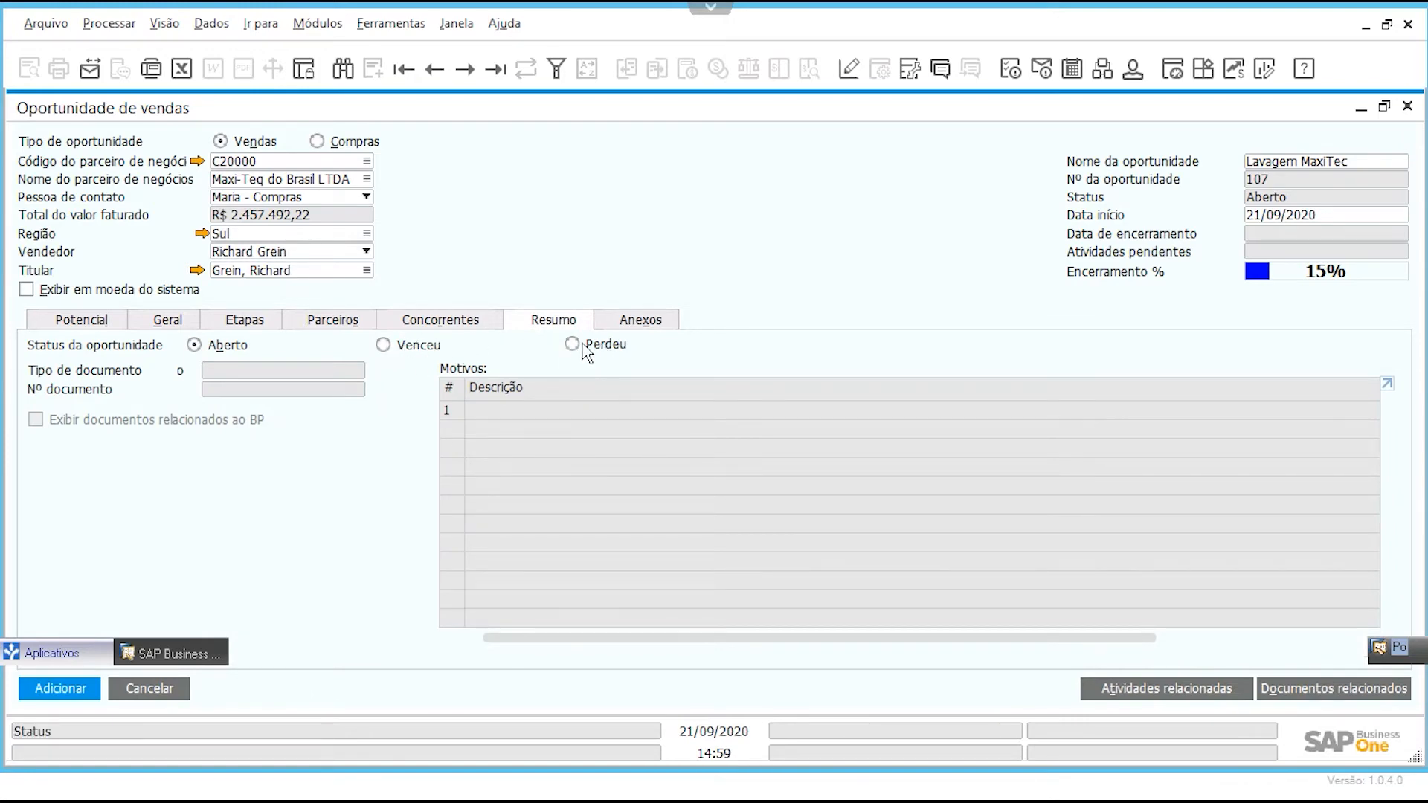
{"action": "left_click", "coordinate": [639, 326]}
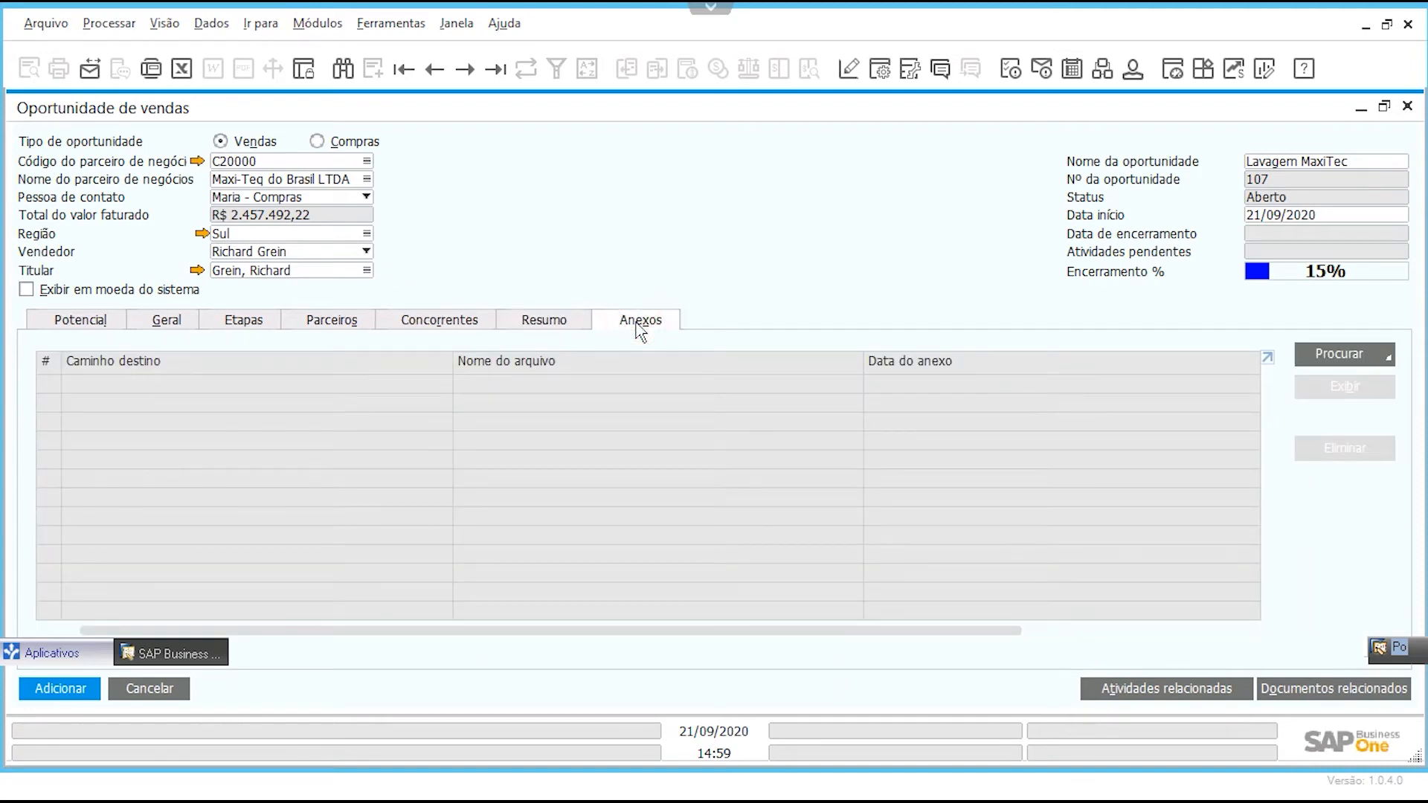
{"action": "left_click", "coordinate": [272, 324]}
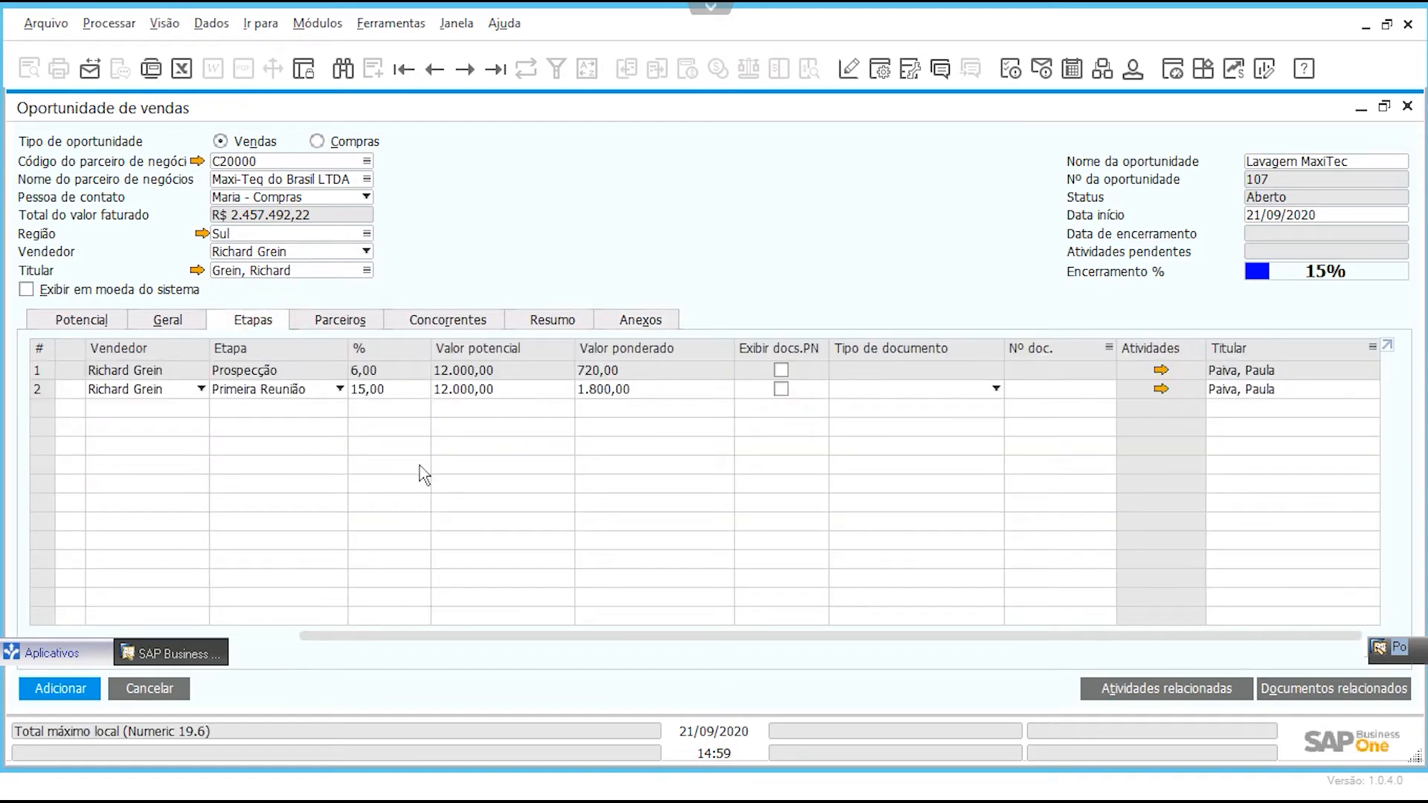
{"action": "left_click_drag", "start_coordinate": [460, 637], "coordinate": [159, 593]}
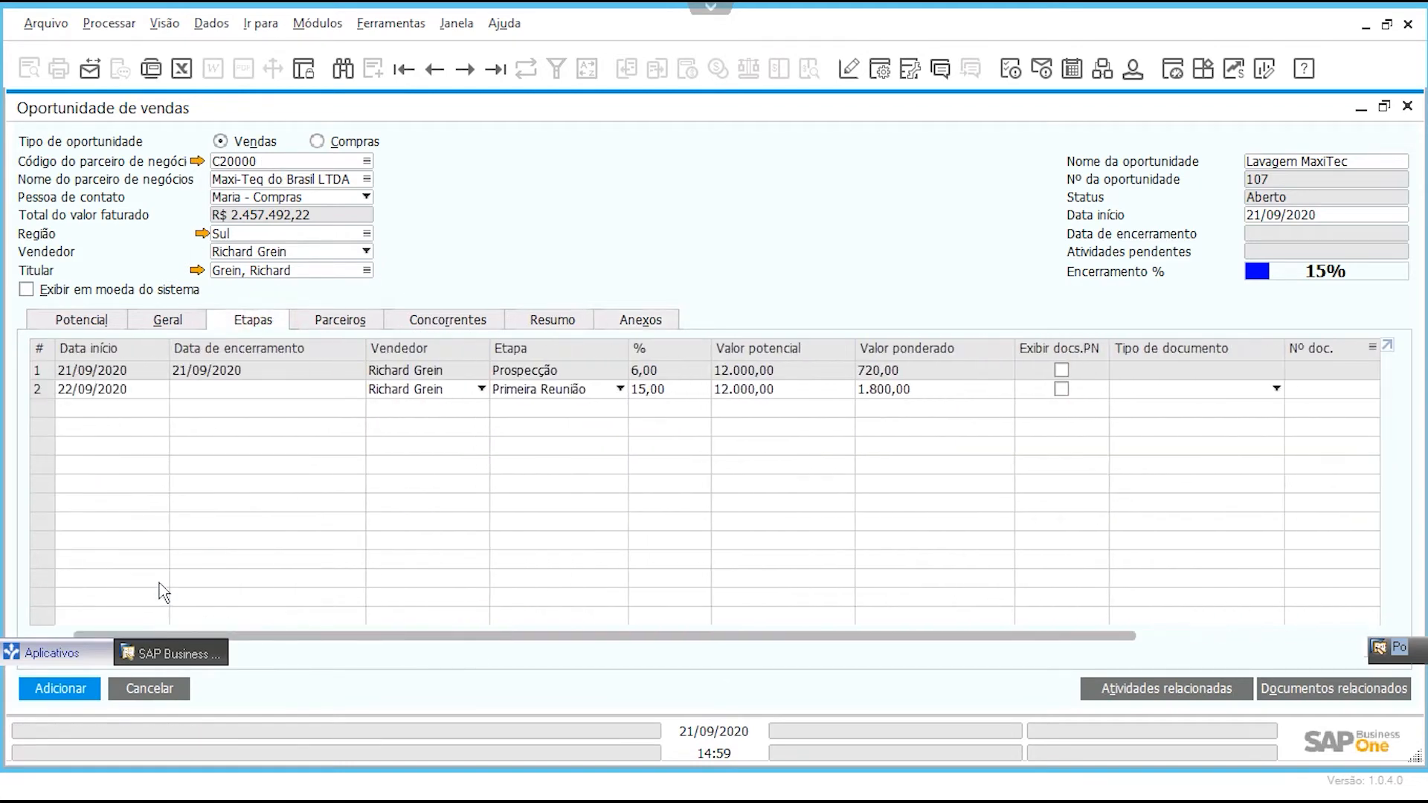
Step: Set the stage in the second row of the opportunity's stages to Negociação
{"action": "right_click", "coordinate": [38, 392]}
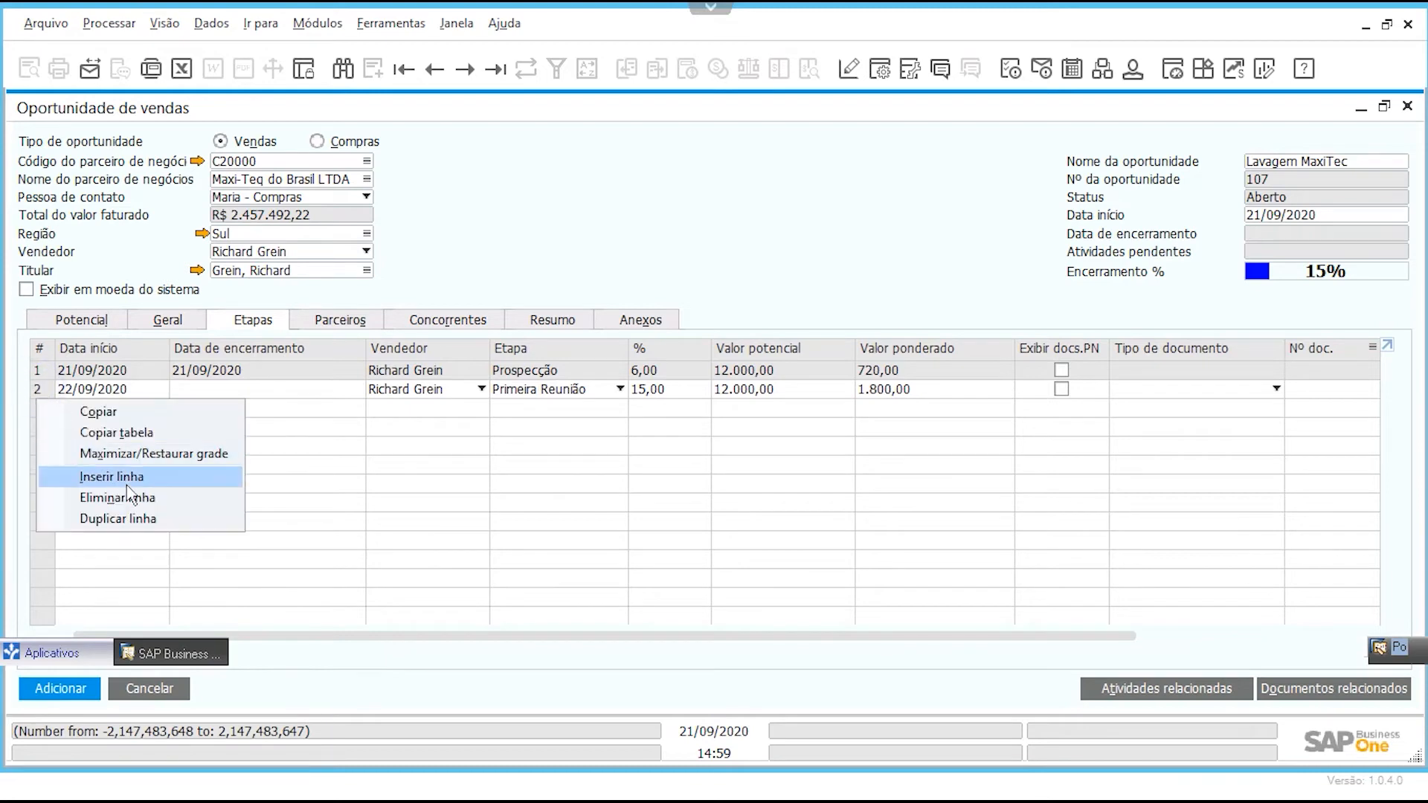
{"action": "left_click", "coordinate": [509, 230]}
{"action": "left_click", "coordinate": [554, 391]}
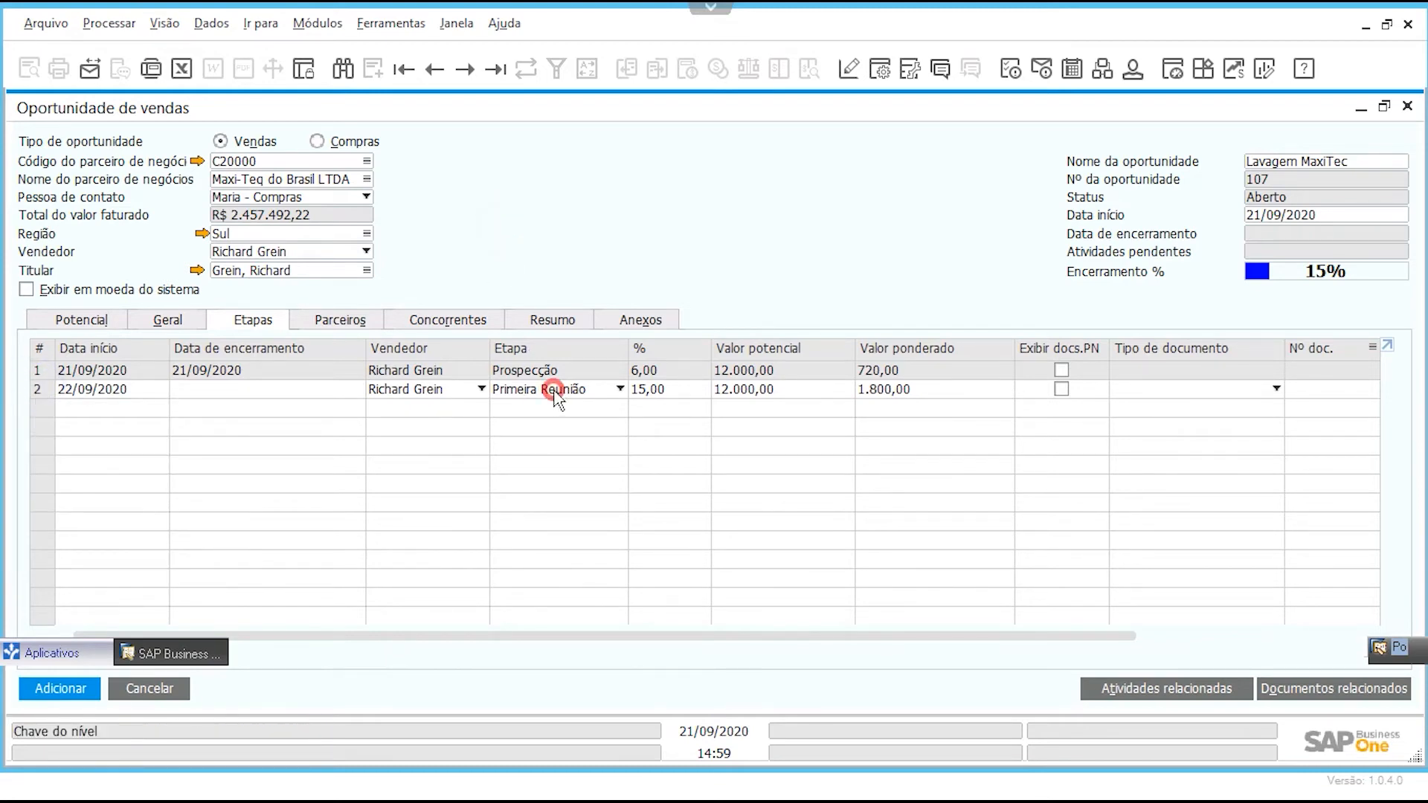
{"action": "left_click", "coordinate": [554, 391]}
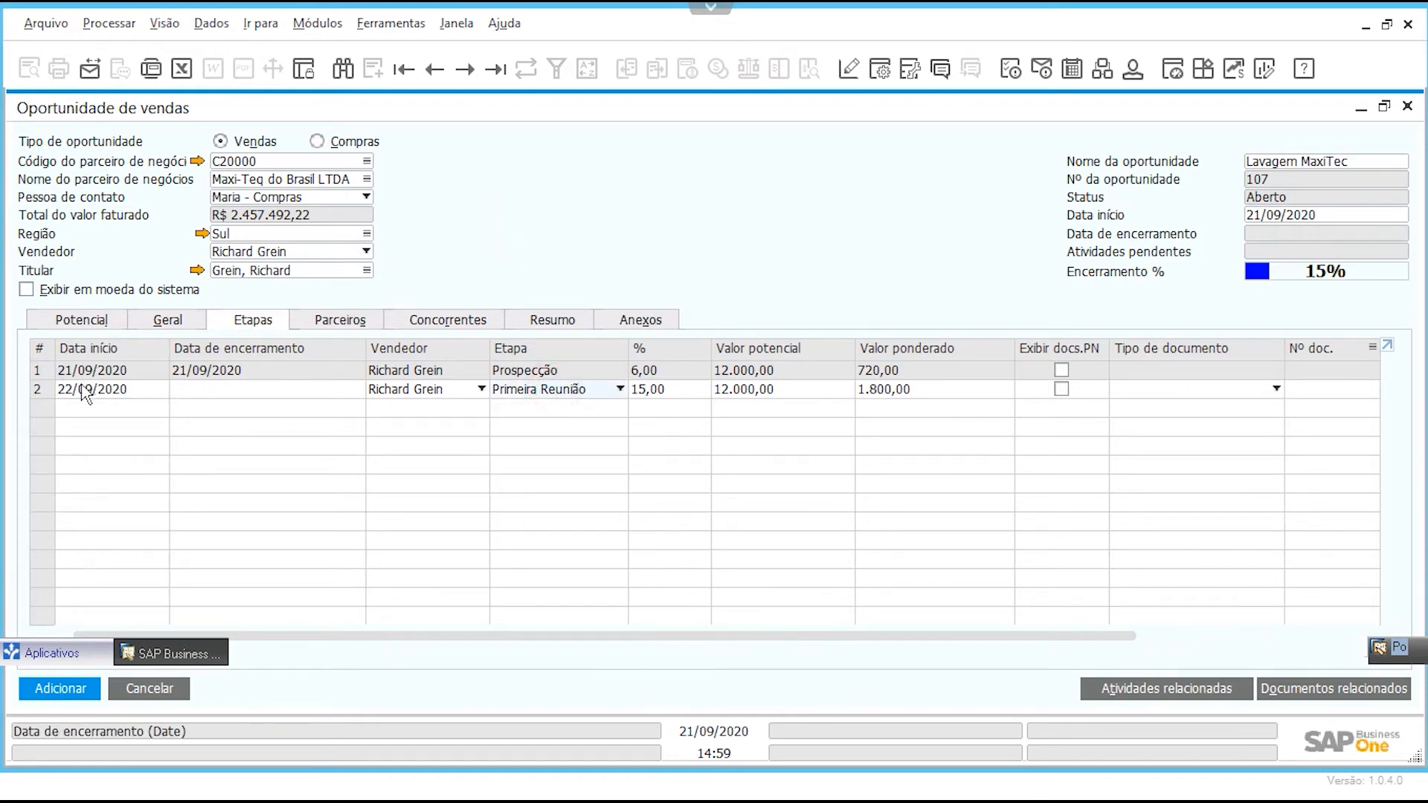
{"action": "left_click", "coordinate": [537, 387]}
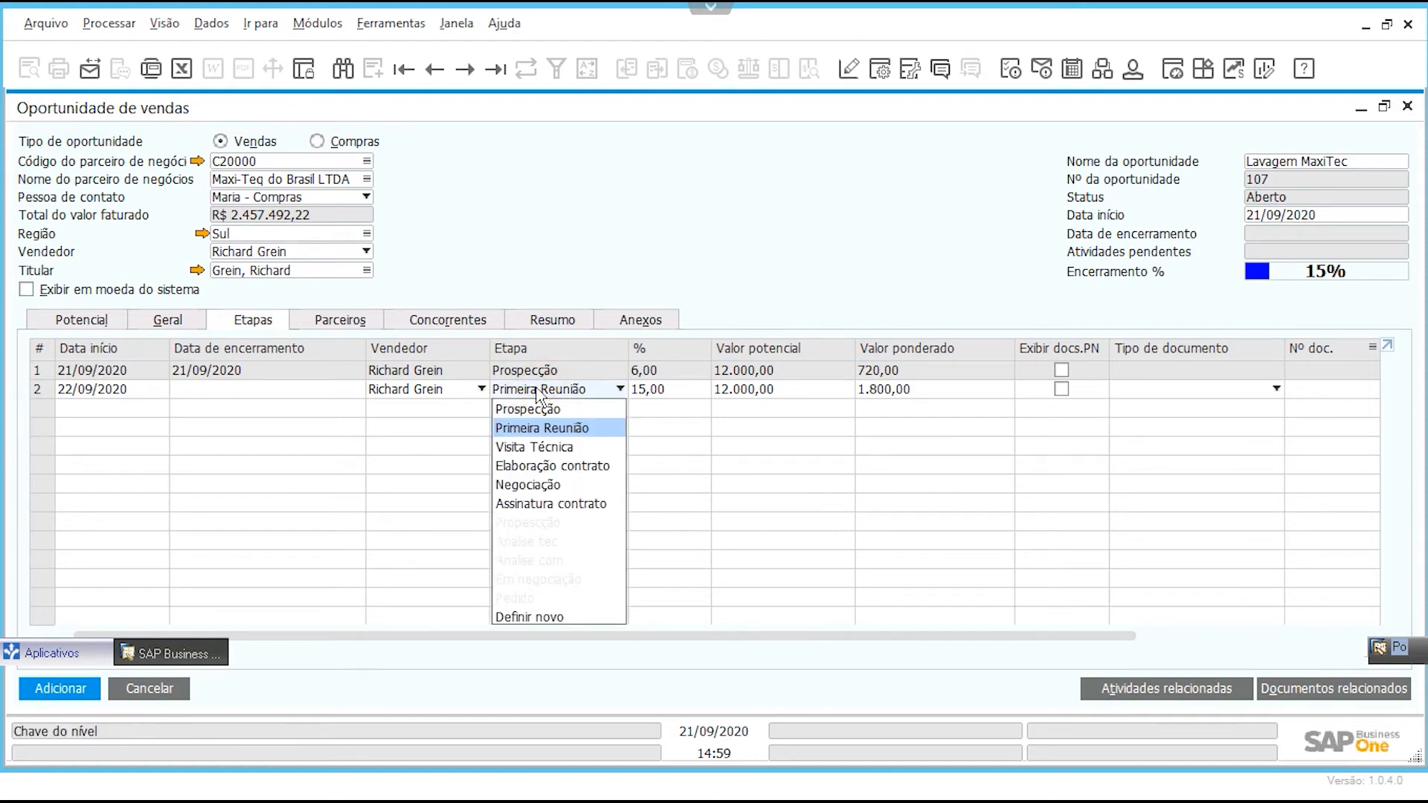
{"action": "left_click", "coordinate": [582, 485]}
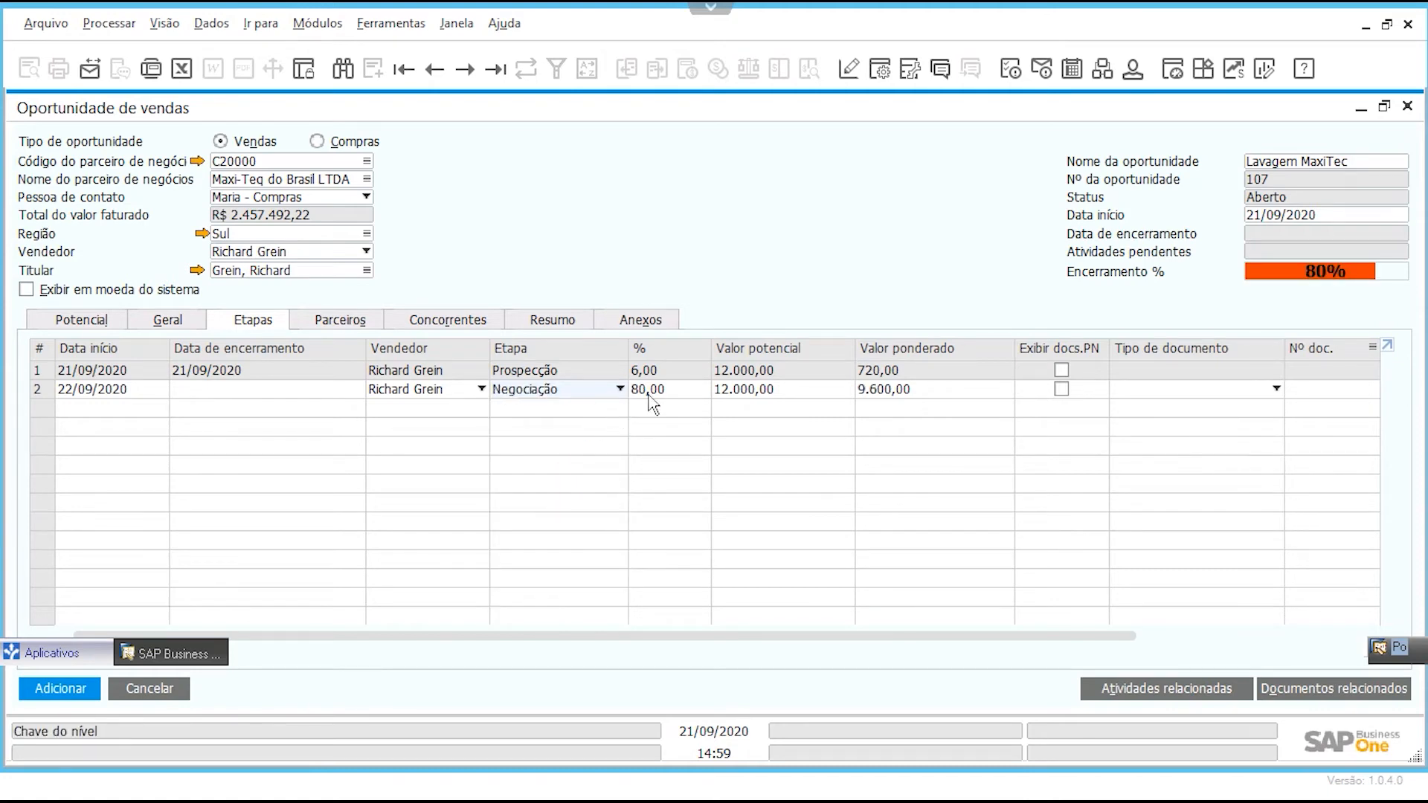
Step: Set the second row's stage to Elaboração contrato and check the row's document fields
{"action": "left_click", "coordinate": [595, 390]}
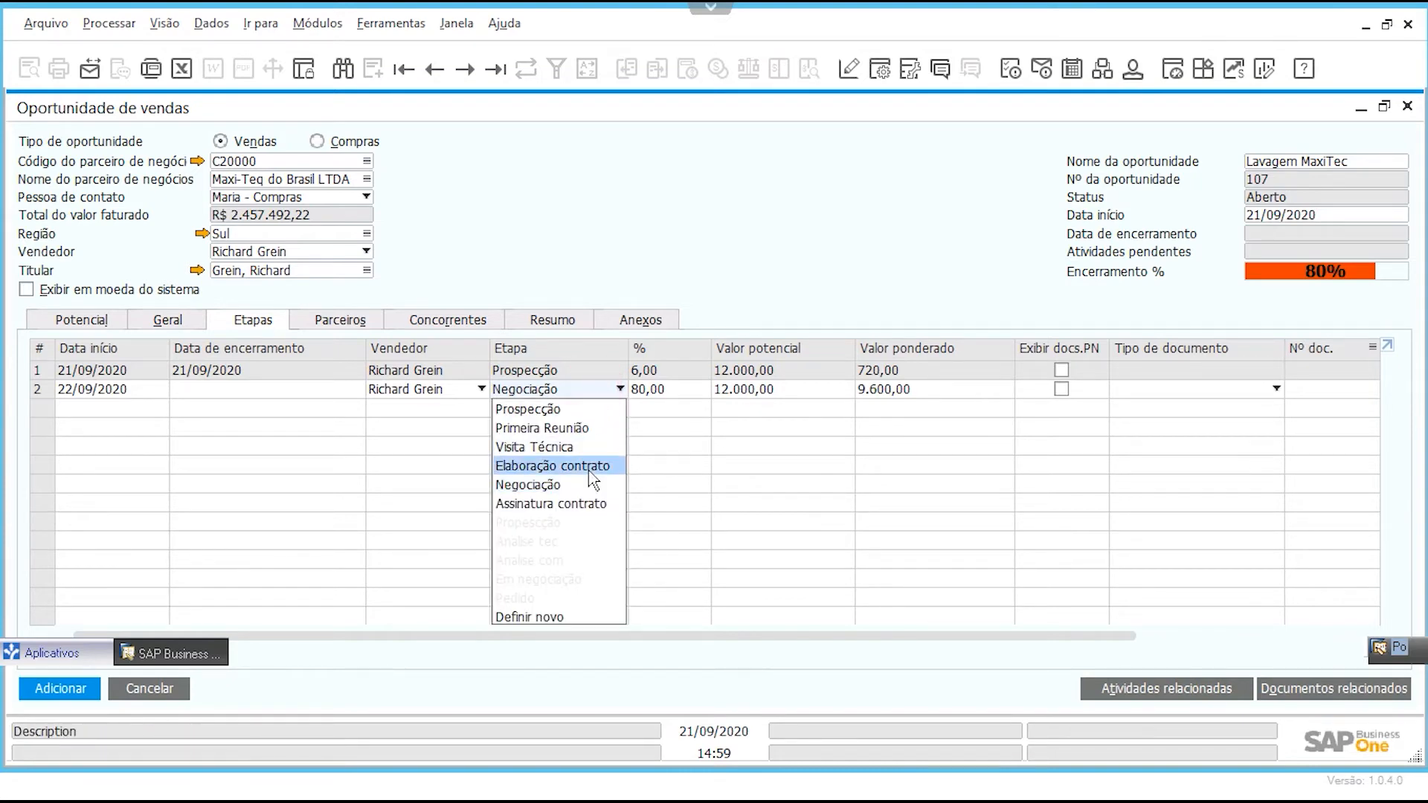
{"action": "left_click", "coordinate": [591, 469]}
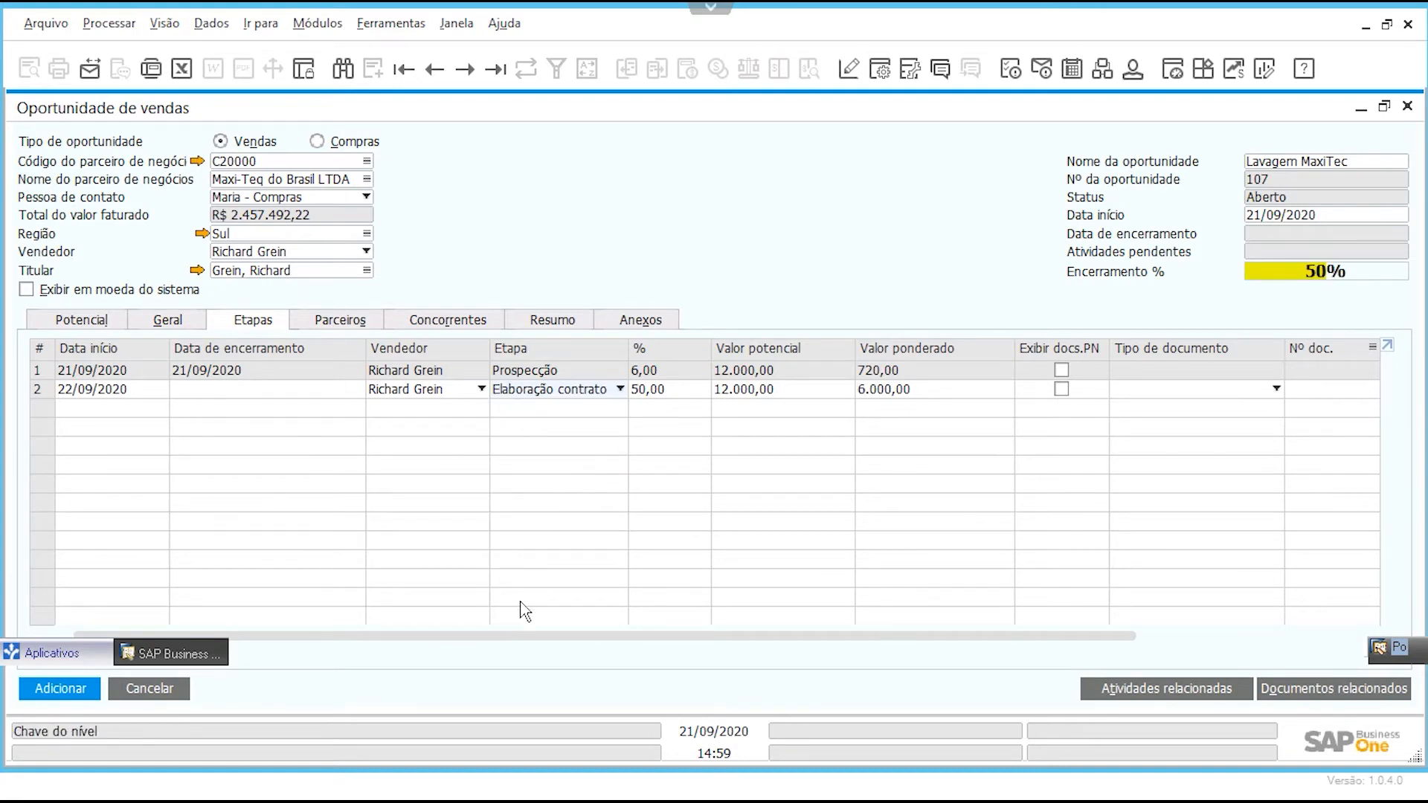
{"action": "left_click_drag", "start_coordinate": [542, 638], "coordinate": [855, 633]}
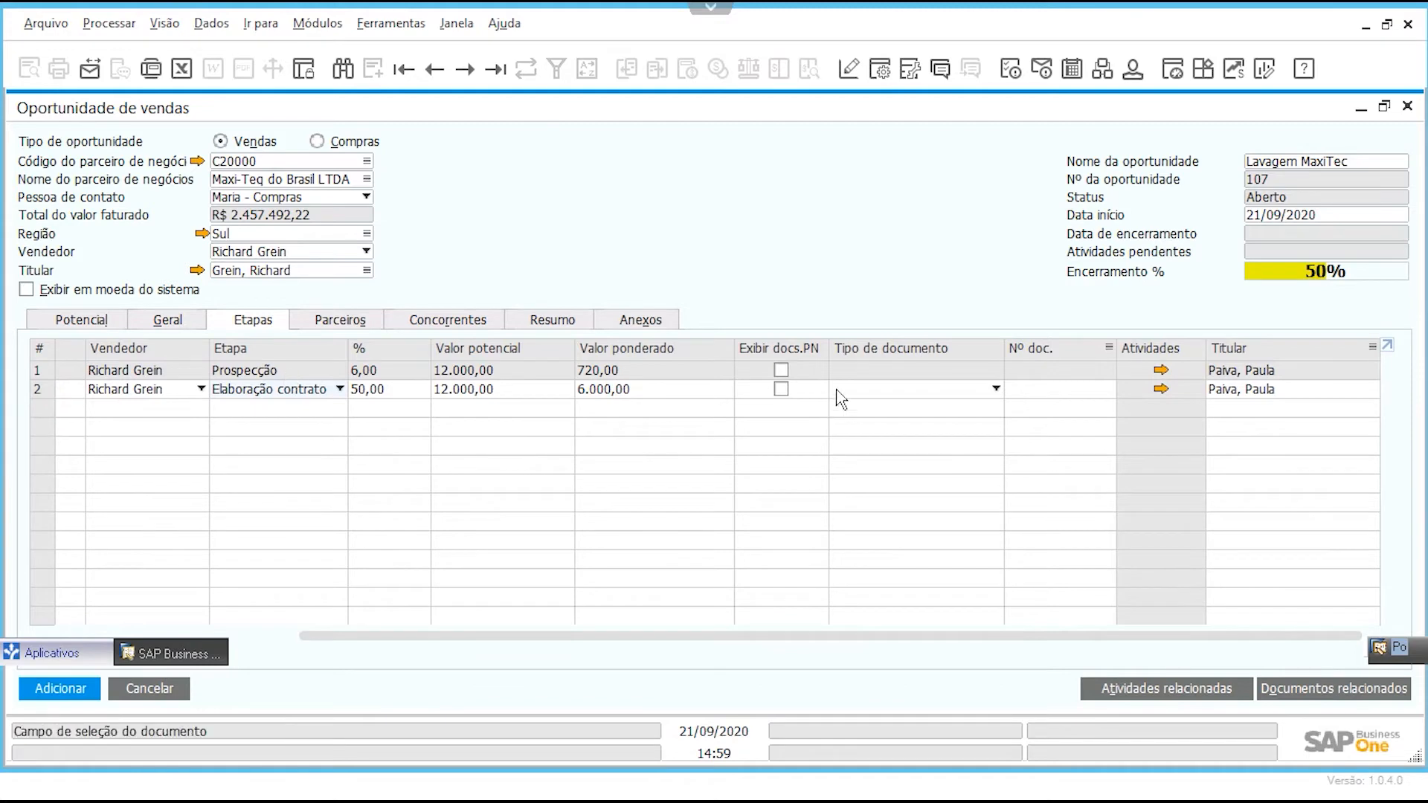
Step: Set the second row's document type to Cotações de vendas and pick the Maxi-Teq do Brasil LTDA quotation dated 20/02/2012 in the document list
{"action": "left_click", "coordinate": [878, 393]}
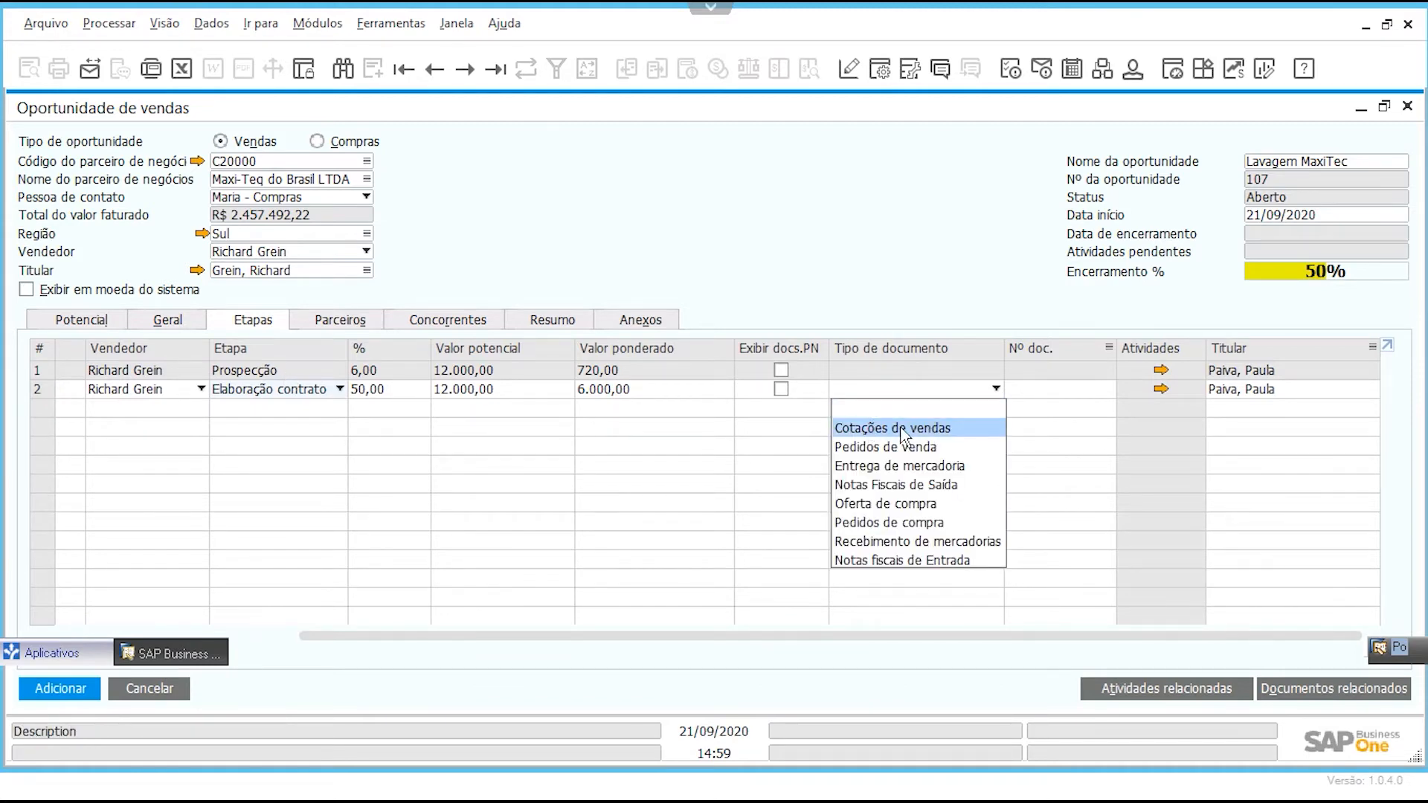
{"action": "left_click", "coordinate": [901, 430]}
{"action": "left_click", "coordinate": [1106, 388]}
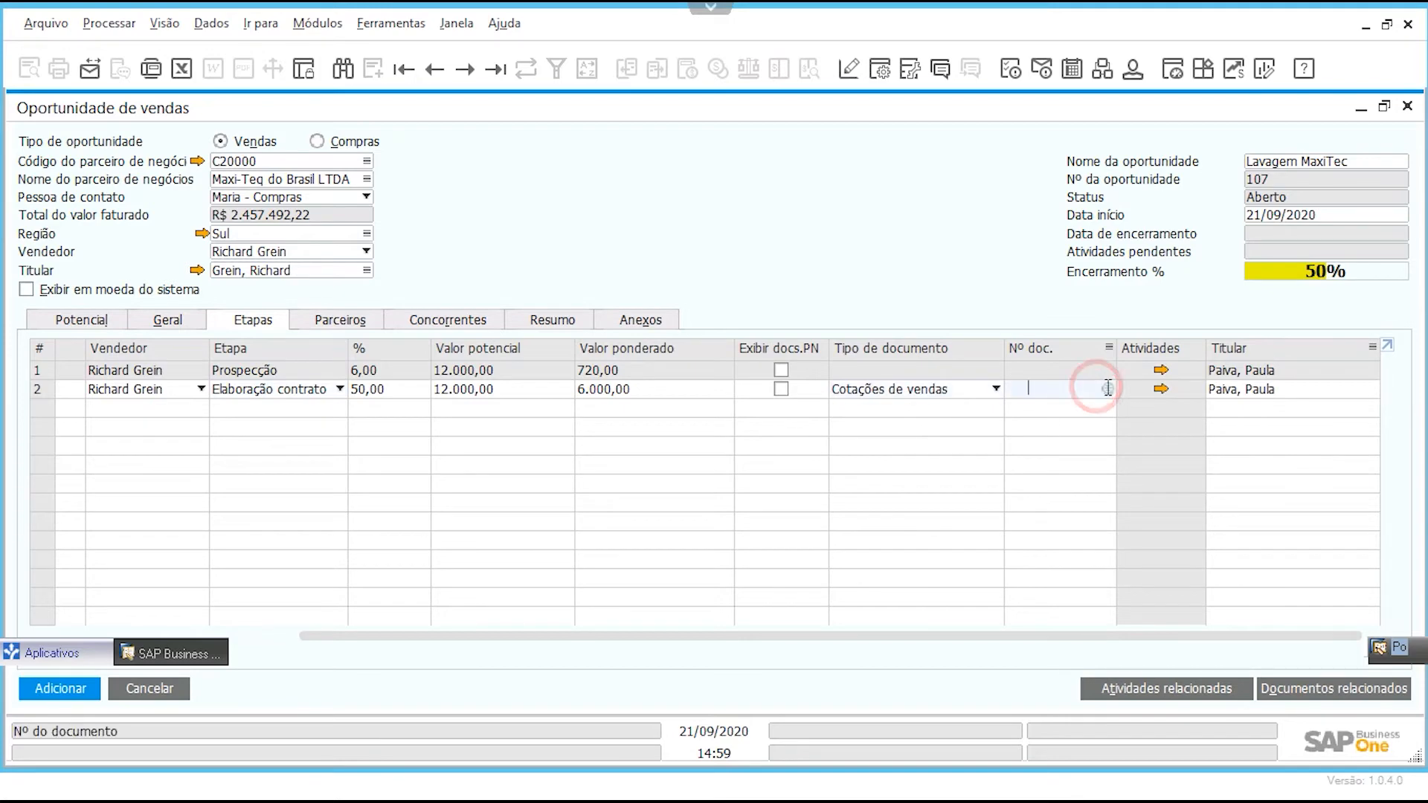
{"action": "left_click", "coordinate": [1107, 388]}
{"action": "scroll", "coordinate": [650, 463], "scroll_direction": "down", "scroll_amount": 2}
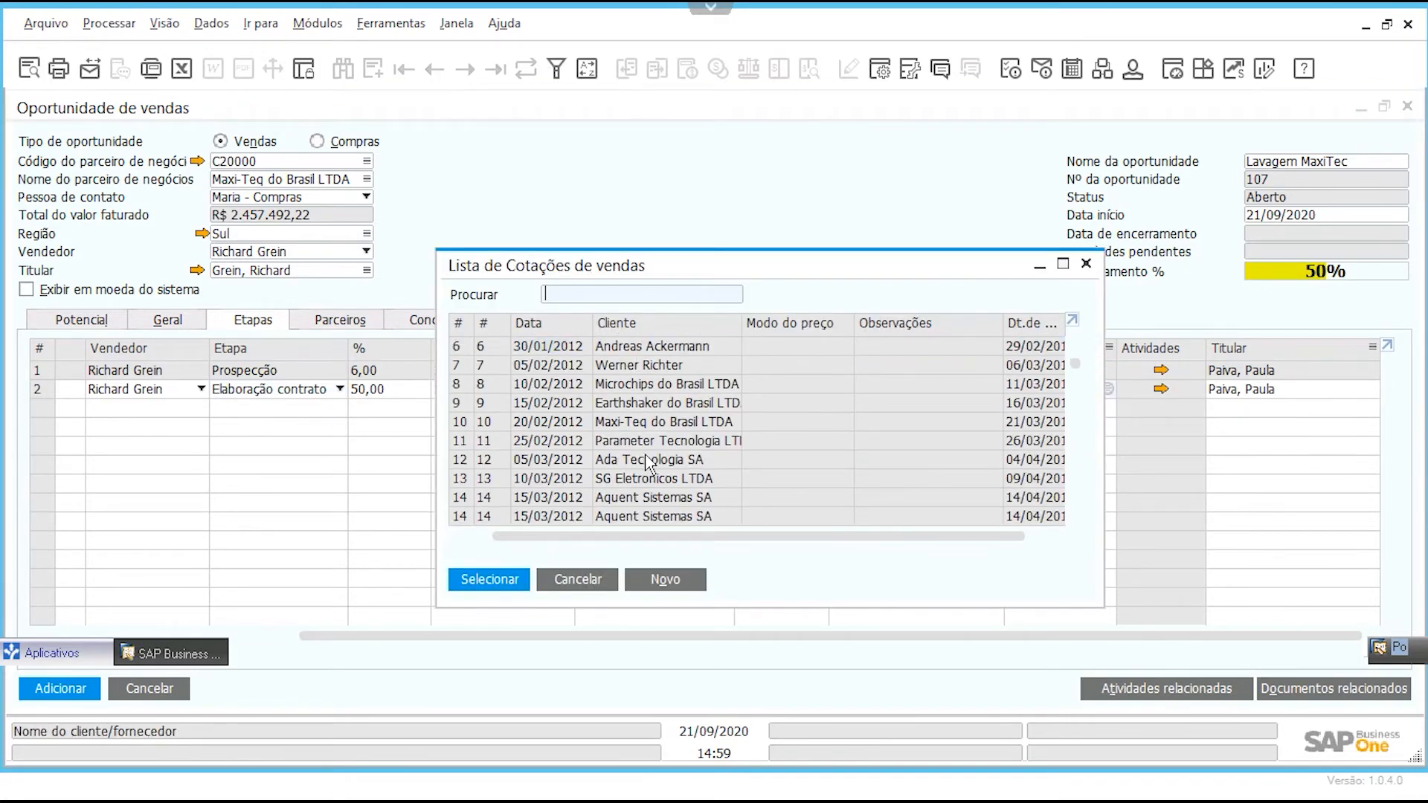
{"action": "scroll", "coordinate": [650, 463], "scroll_direction": "up", "scroll_amount": 2}
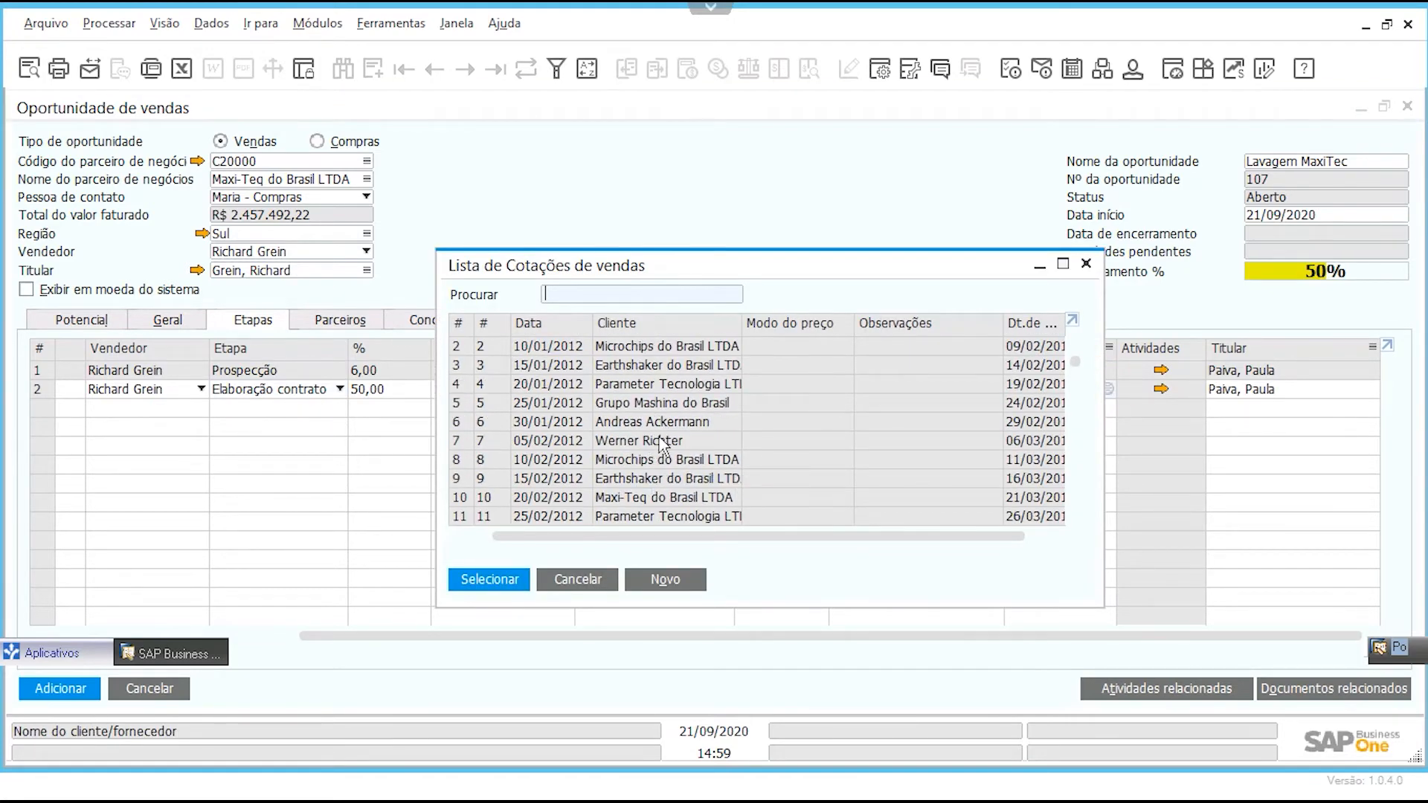
{"action": "scroll", "coordinate": [660, 439], "scroll_direction": "down", "scroll_amount": 2}
{"action": "left_click", "coordinate": [646, 421]}
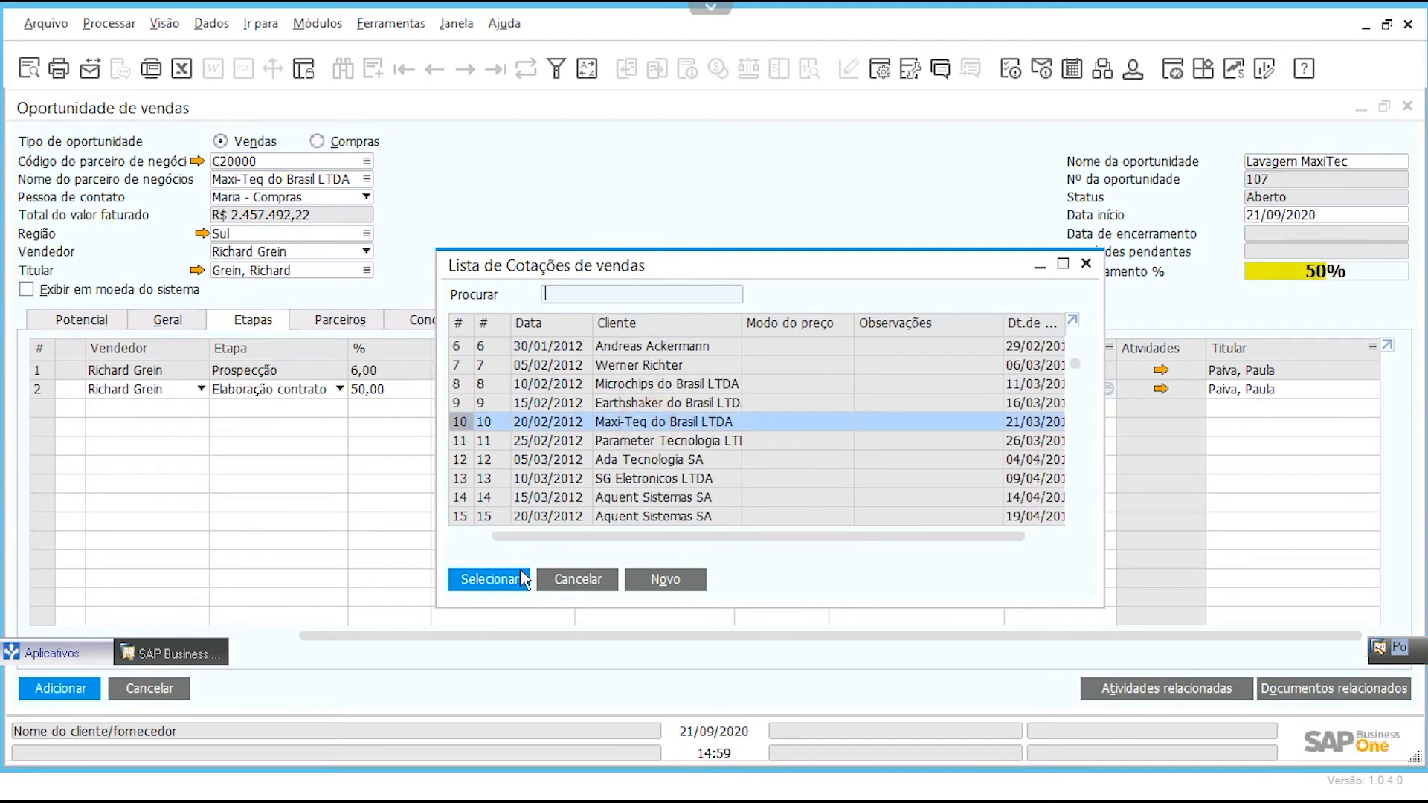
Step: Start a new sales quotation from the quotations list and discard it without saving
{"action": "left_click", "coordinate": [661, 579]}
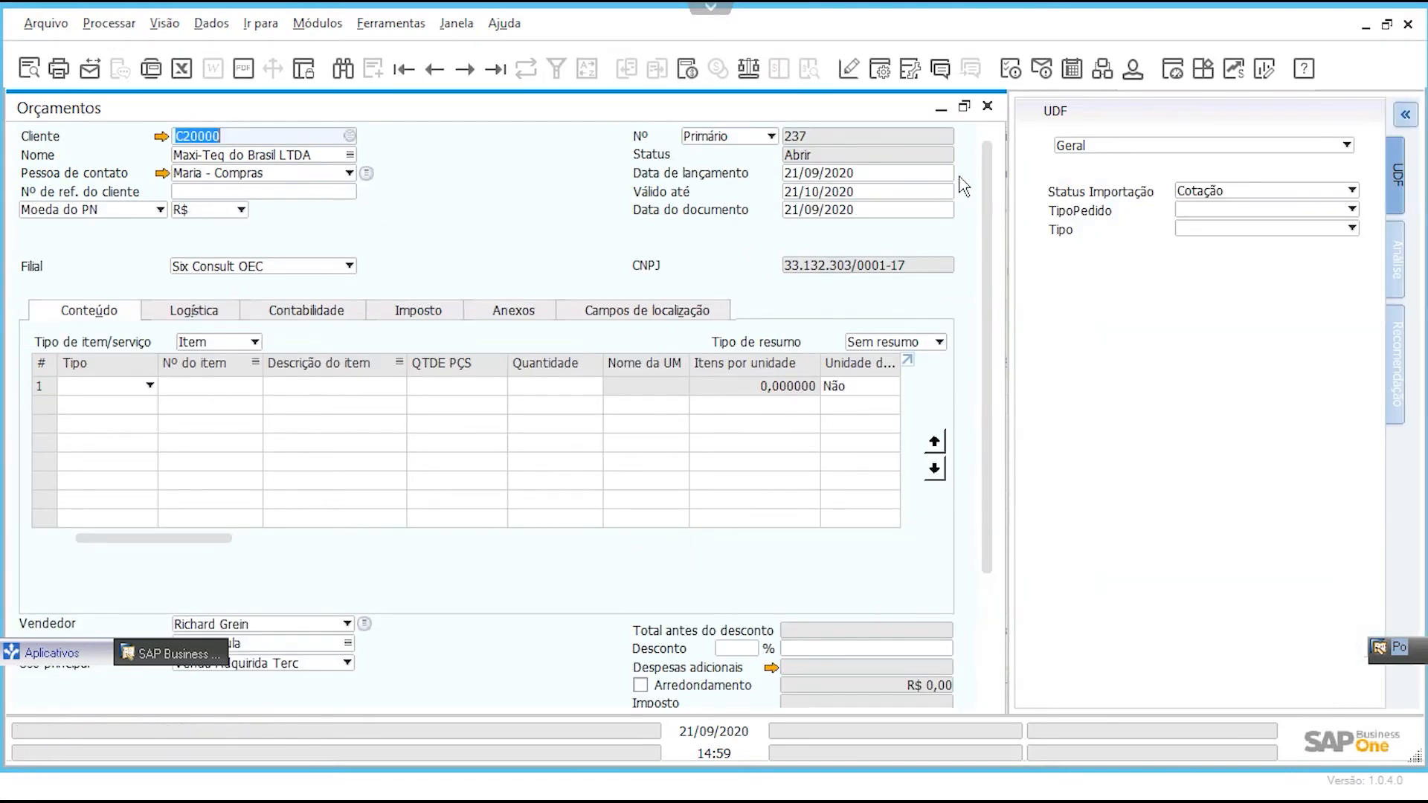
{"action": "left_click", "coordinate": [988, 106]}
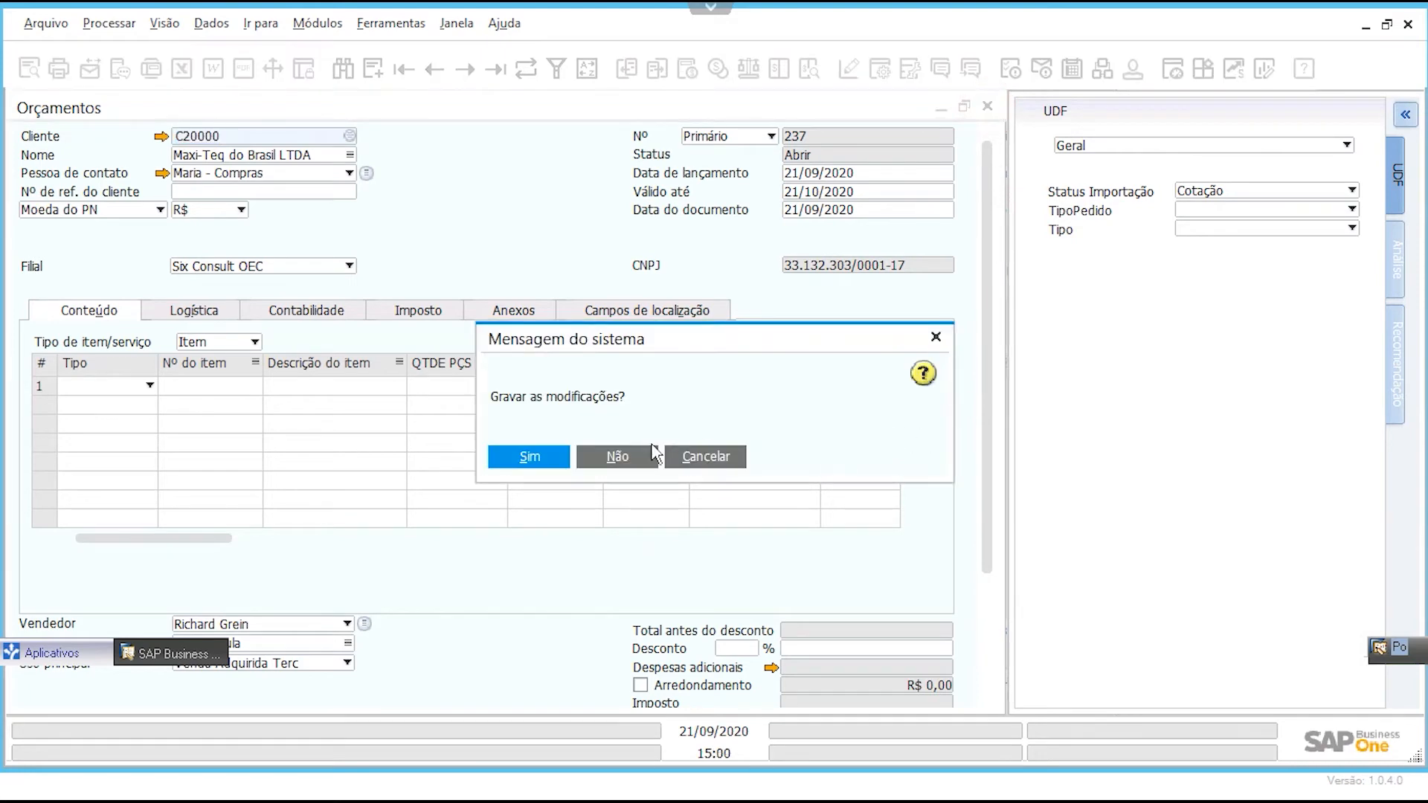
{"action": "left_click", "coordinate": [640, 454]}
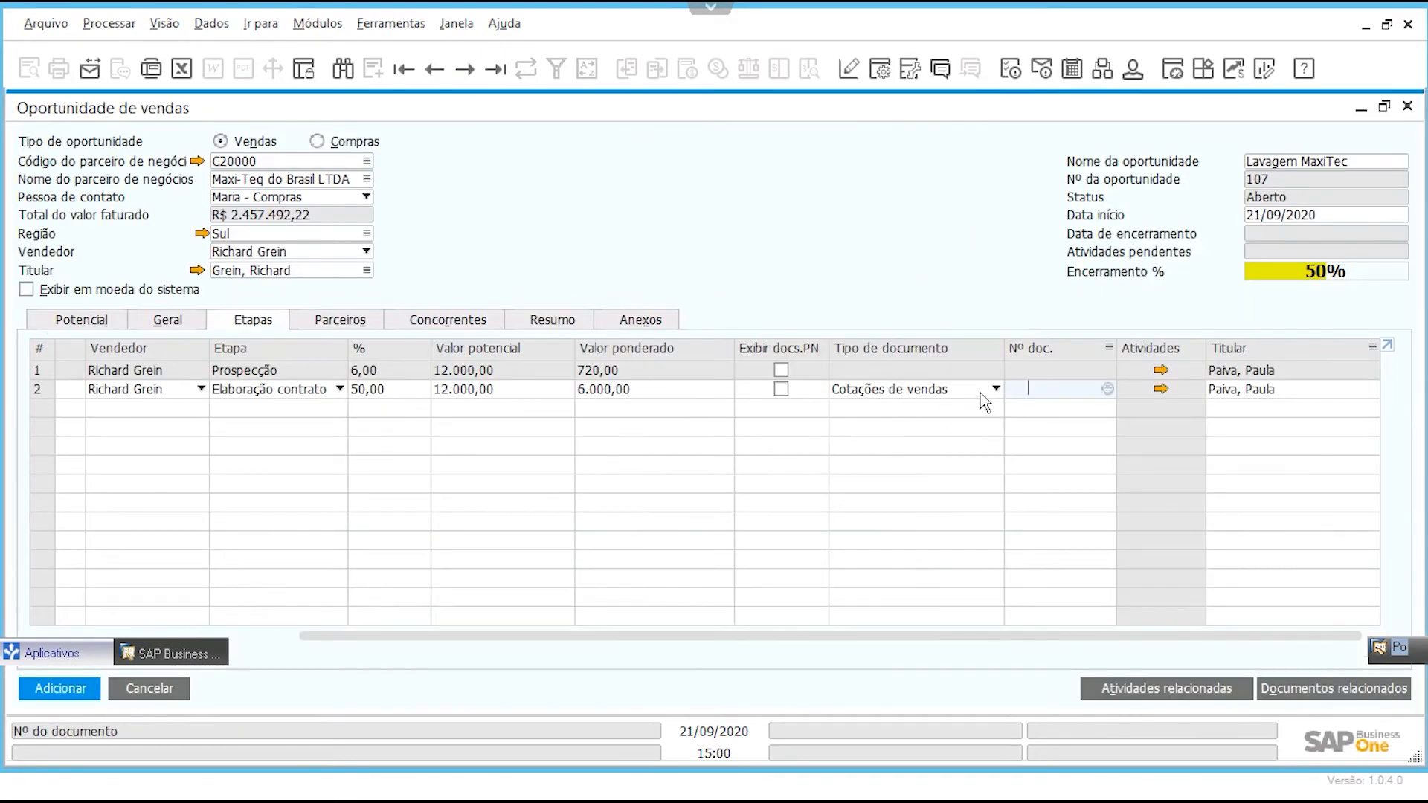
Step: Clear the second row's document type and add the sales opportunity
{"action": "left_click", "coordinate": [981, 393]}
{"action": "left_click", "coordinate": [936, 407]}
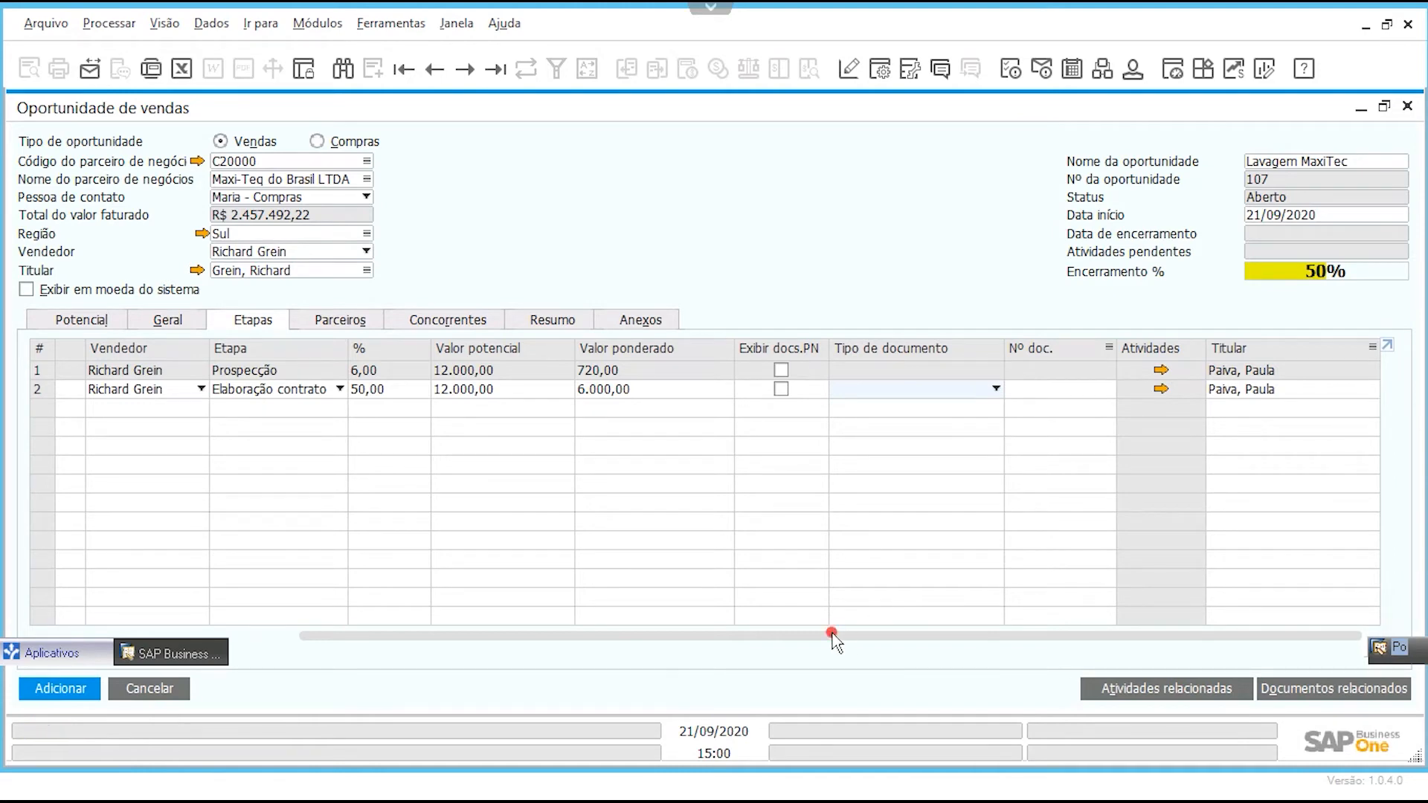
{"action": "left_click_drag", "start_coordinate": [833, 638], "coordinate": [288, 628]}
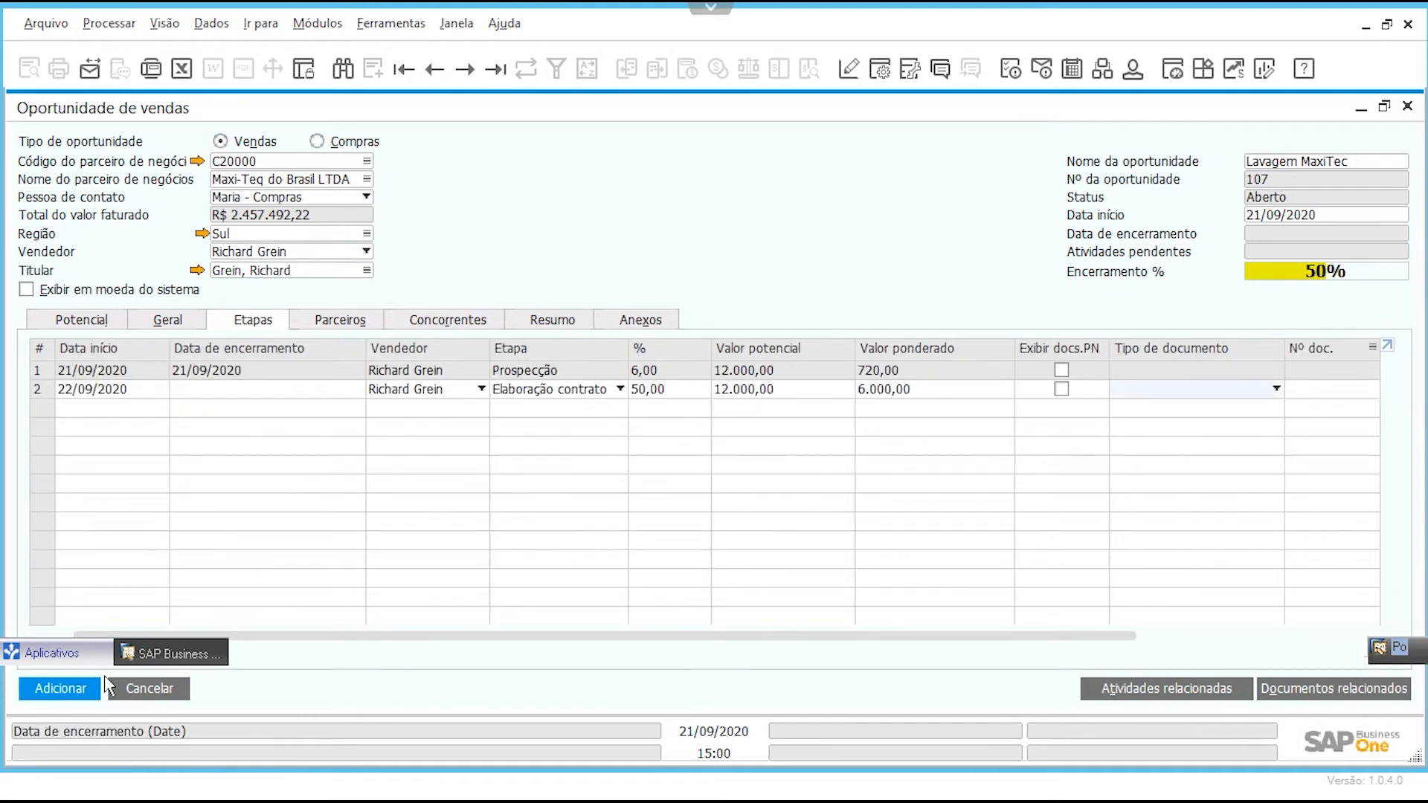
{"action": "left_click", "coordinate": [61, 686]}
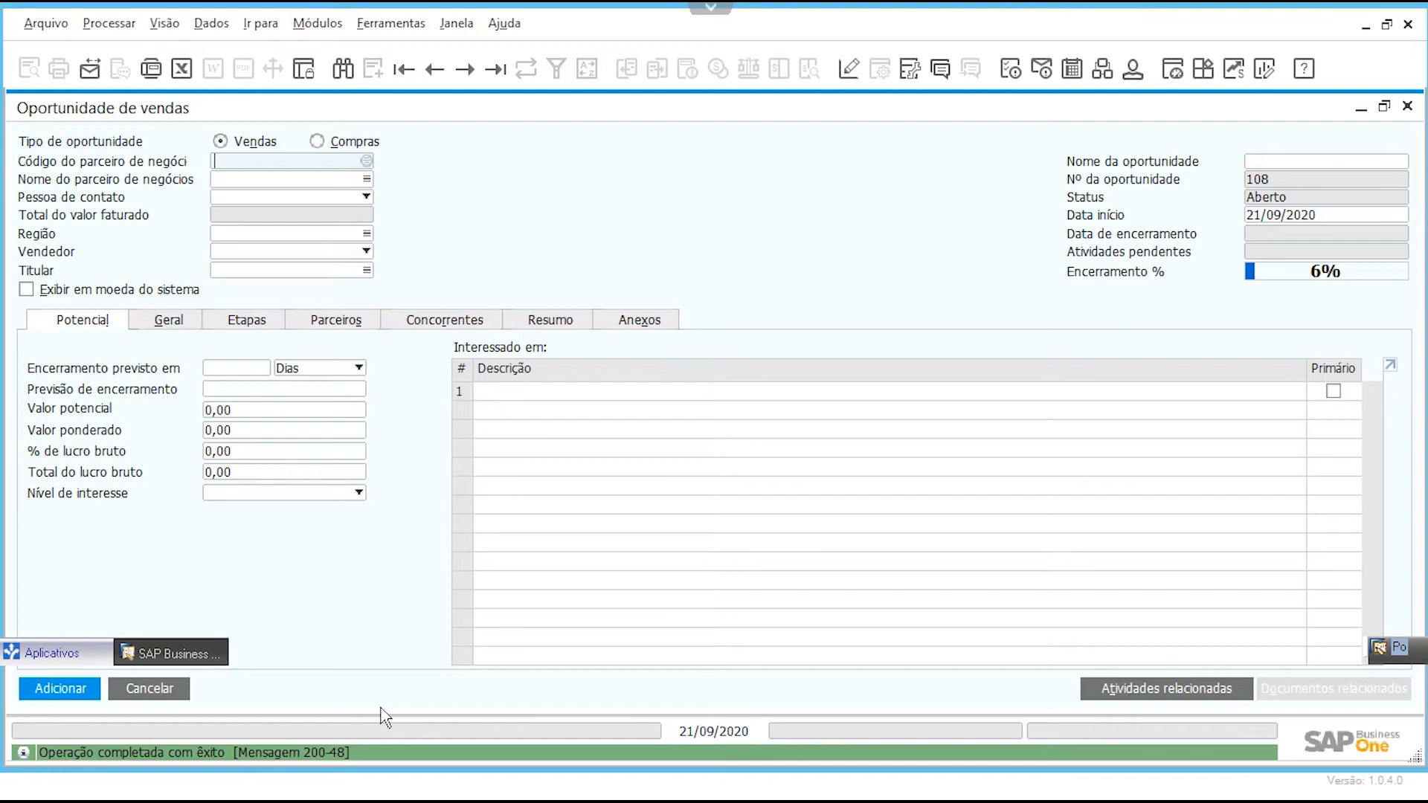
Step: Search for all sales opportunities with the wildcard *, browse the list, and leave the opportunity form
{"action": "left_click", "coordinate": [355, 67]}
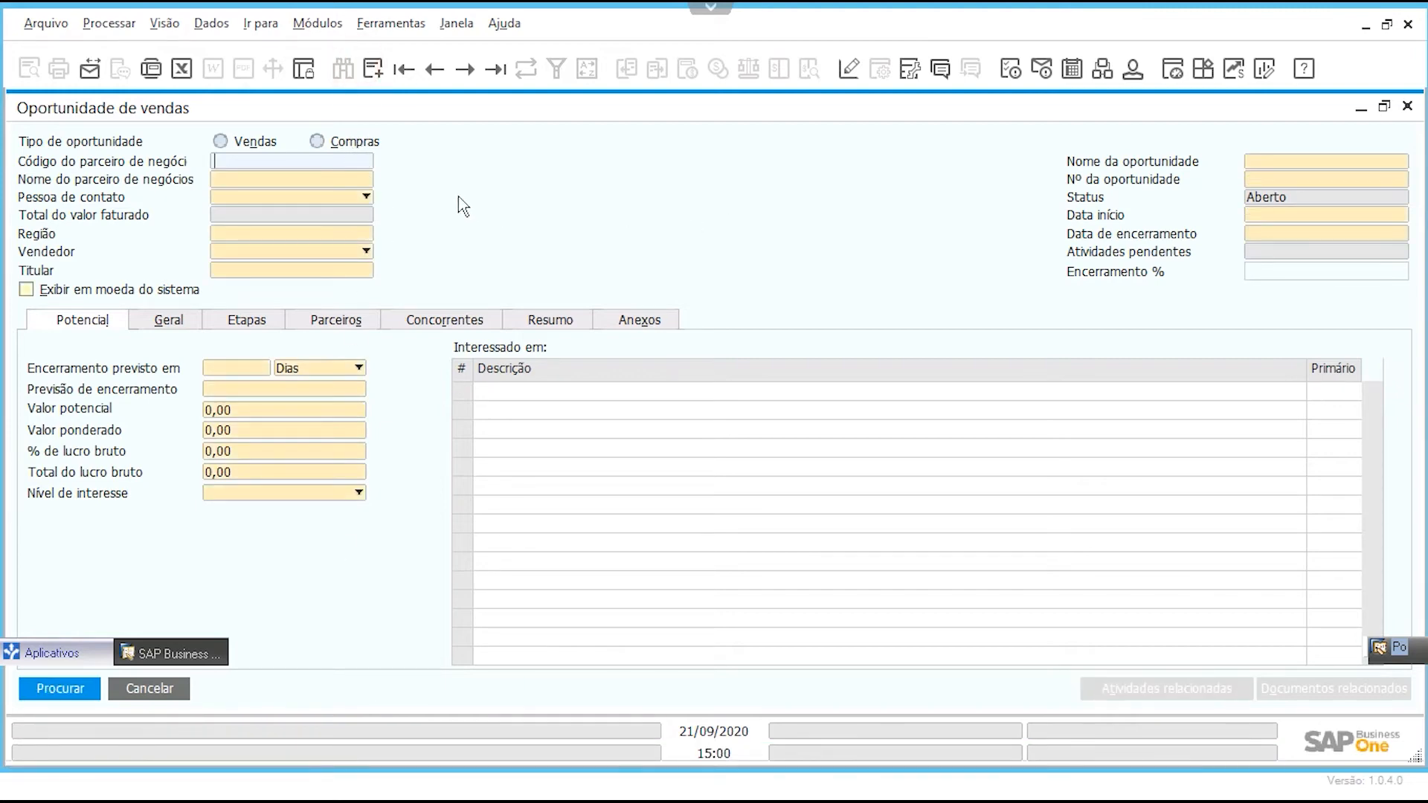
{"action": "key", "text": "Return"}
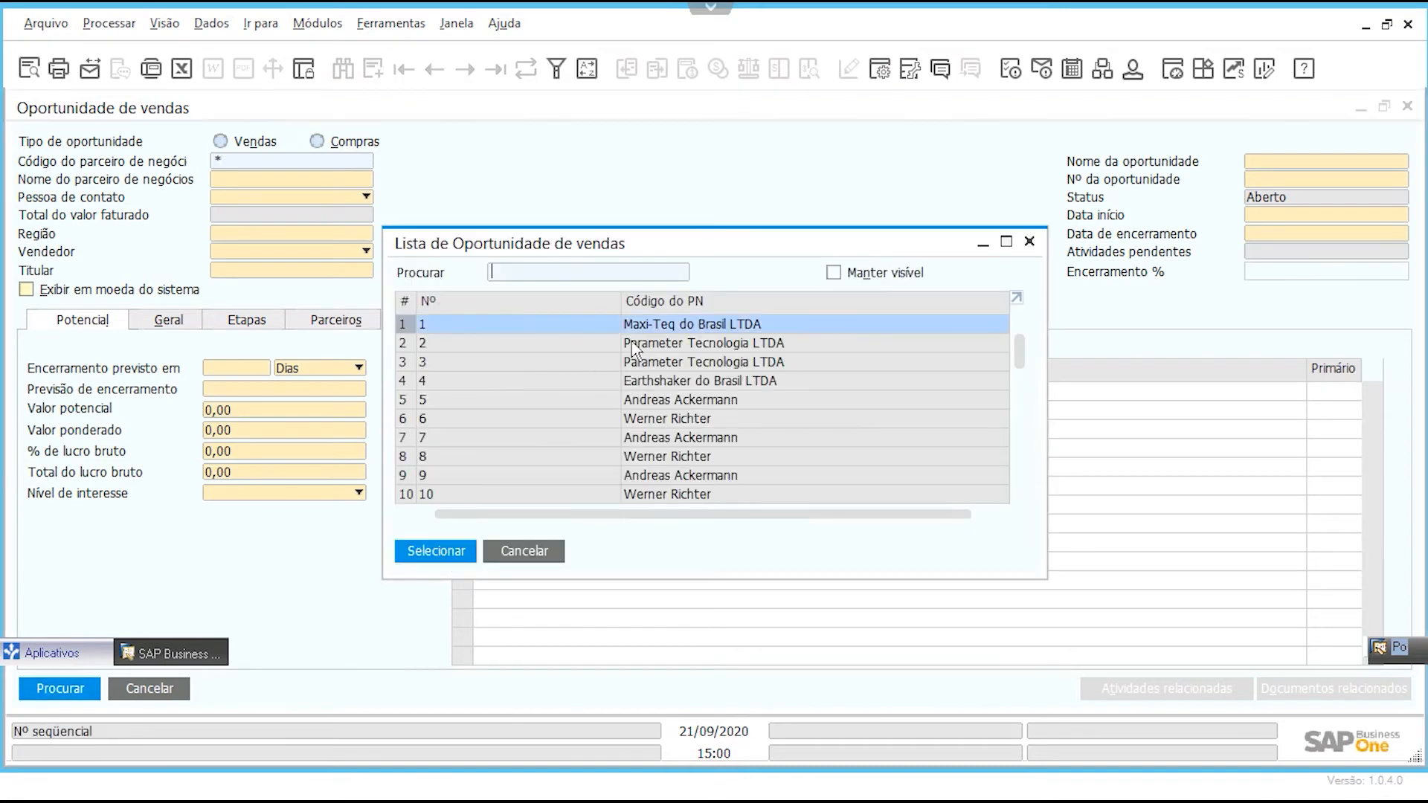
{"action": "scroll", "coordinate": [682, 401], "scroll_direction": "down", "scroll_amount": 3}
{"action": "left_click", "coordinate": [536, 551]}
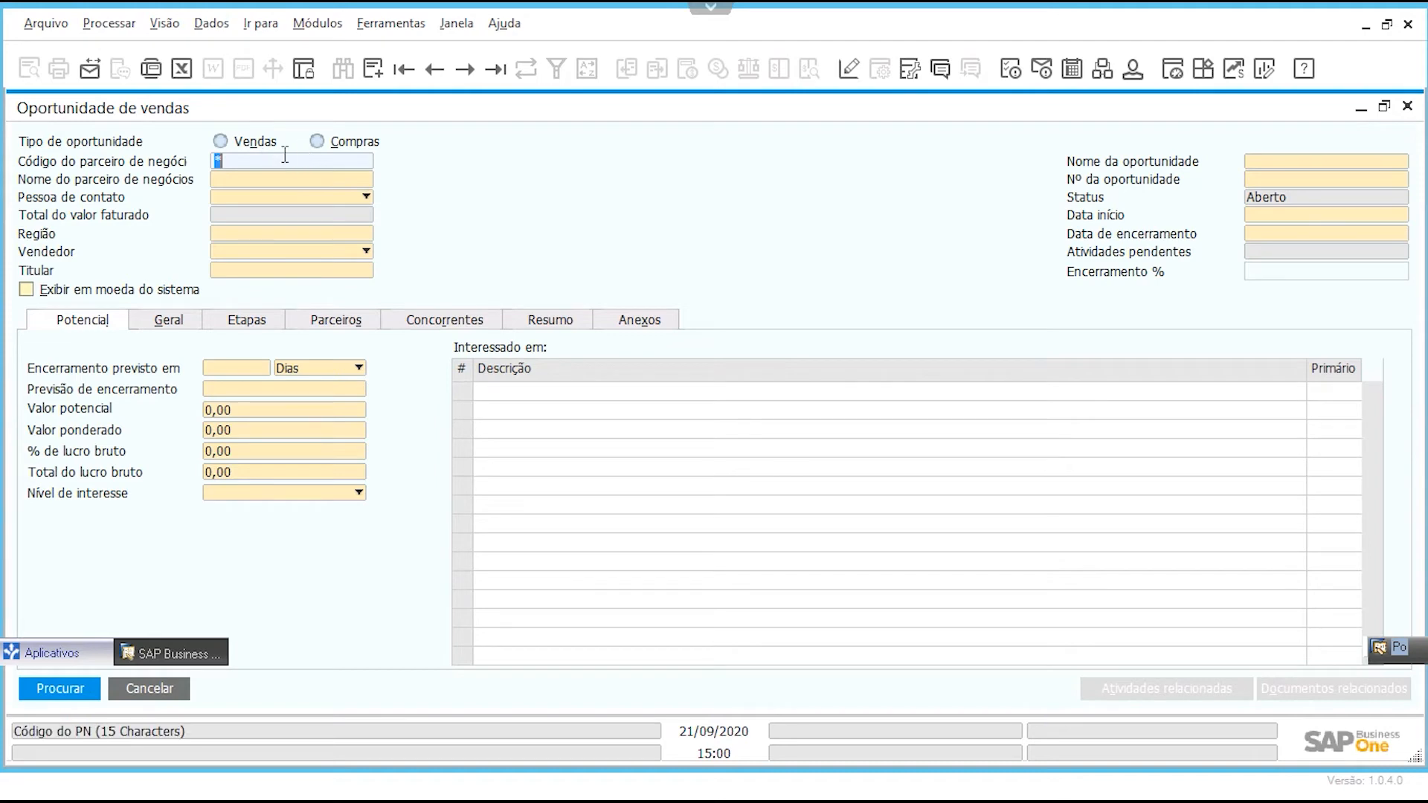
{"action": "left_click", "coordinate": [178, 690]}
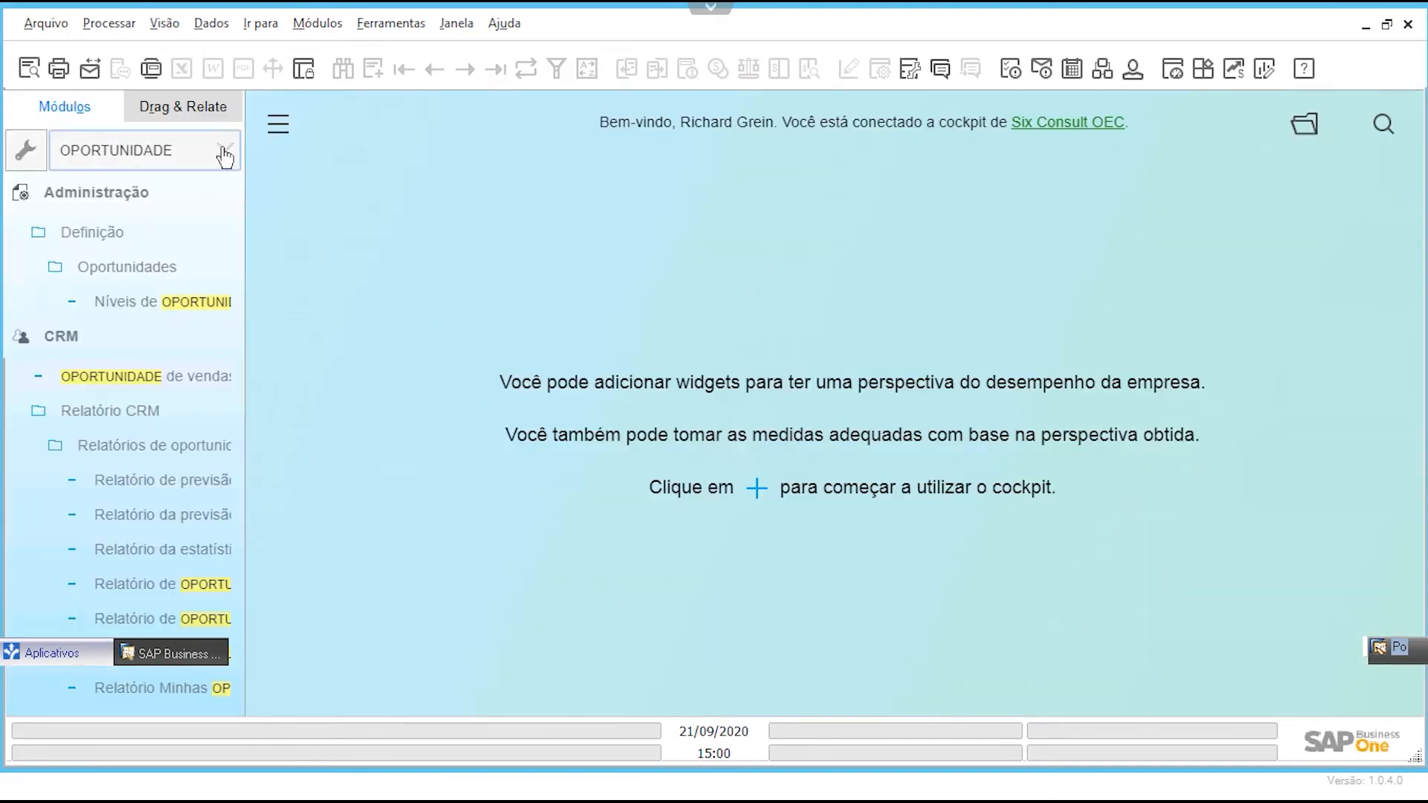
Step: Clear the OPORTUNIDADE menu search and open the CRM report Minhas atividades
{"action": "left_click", "coordinate": [223, 151]}
{"action": "left_click", "coordinate": [318, 23]}
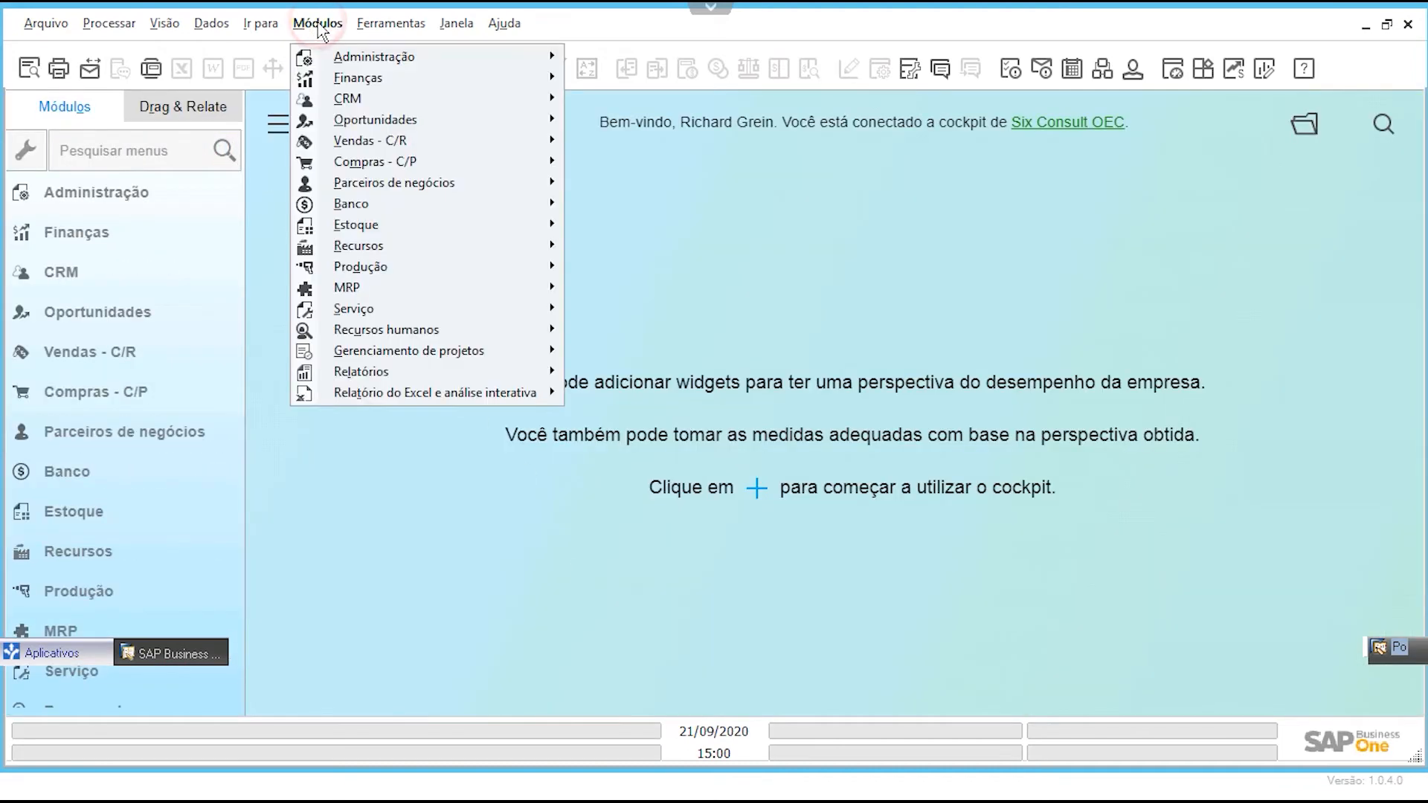
{"action": "mouse_move", "coordinate": [357, 101]}
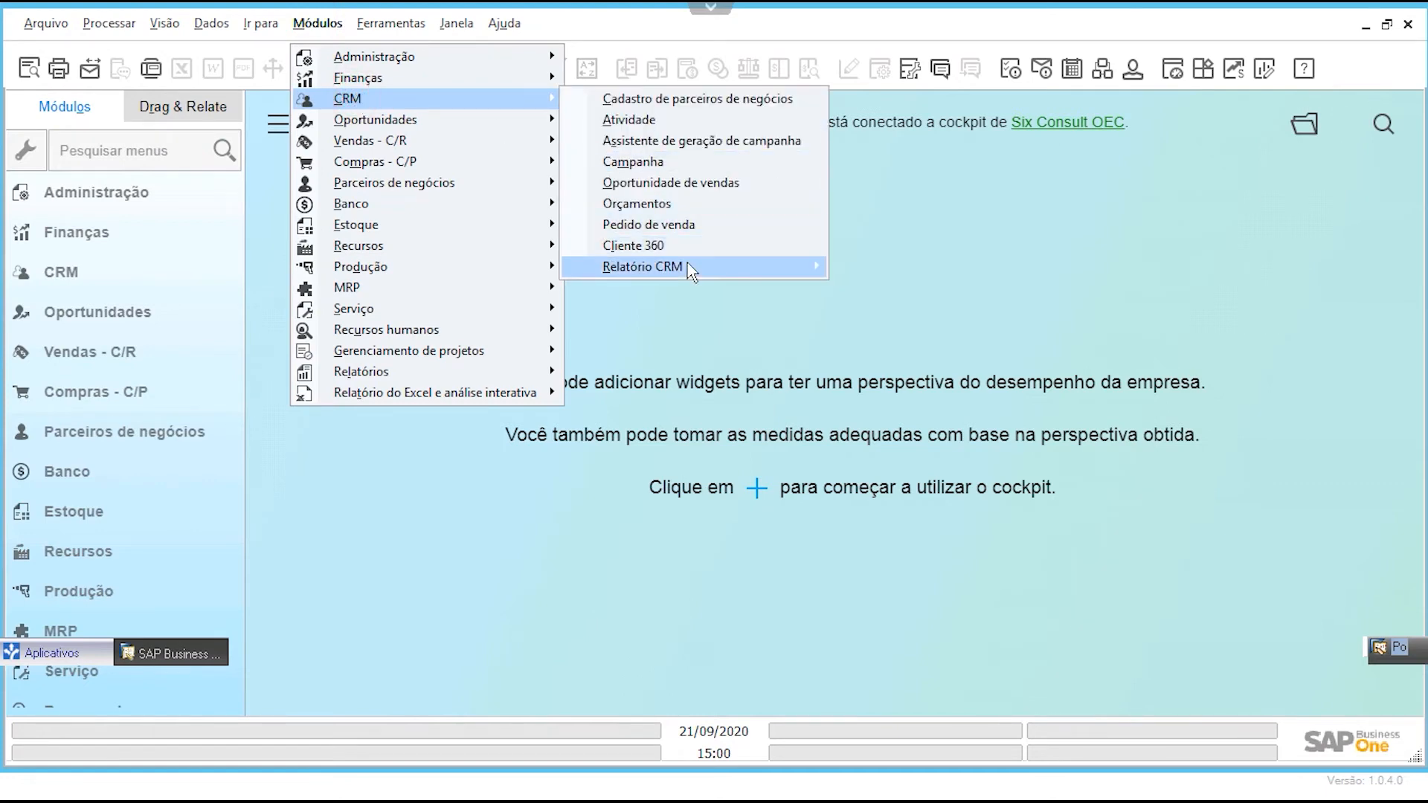
{"action": "mouse_move", "coordinate": [698, 267]}
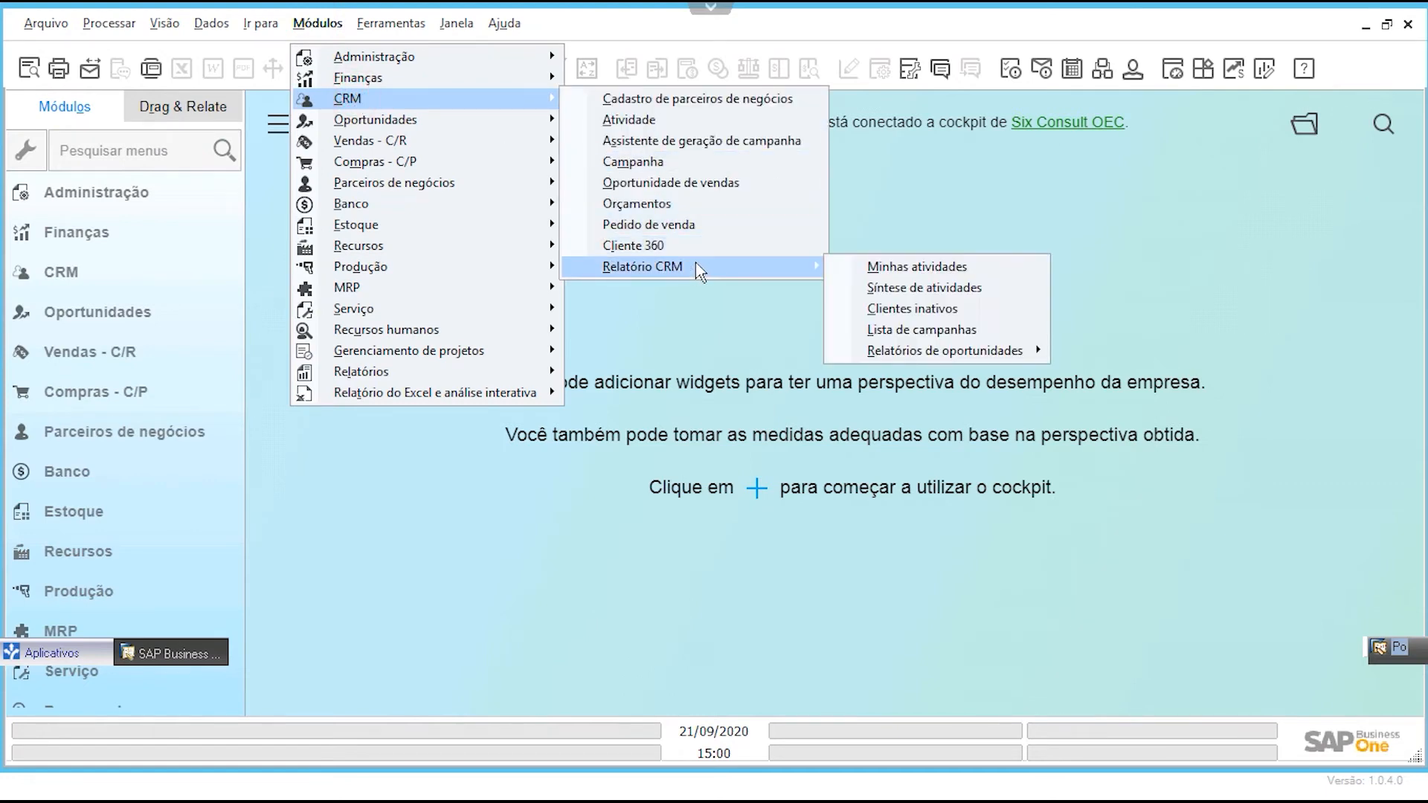
{"action": "left_click", "coordinate": [974, 276]}
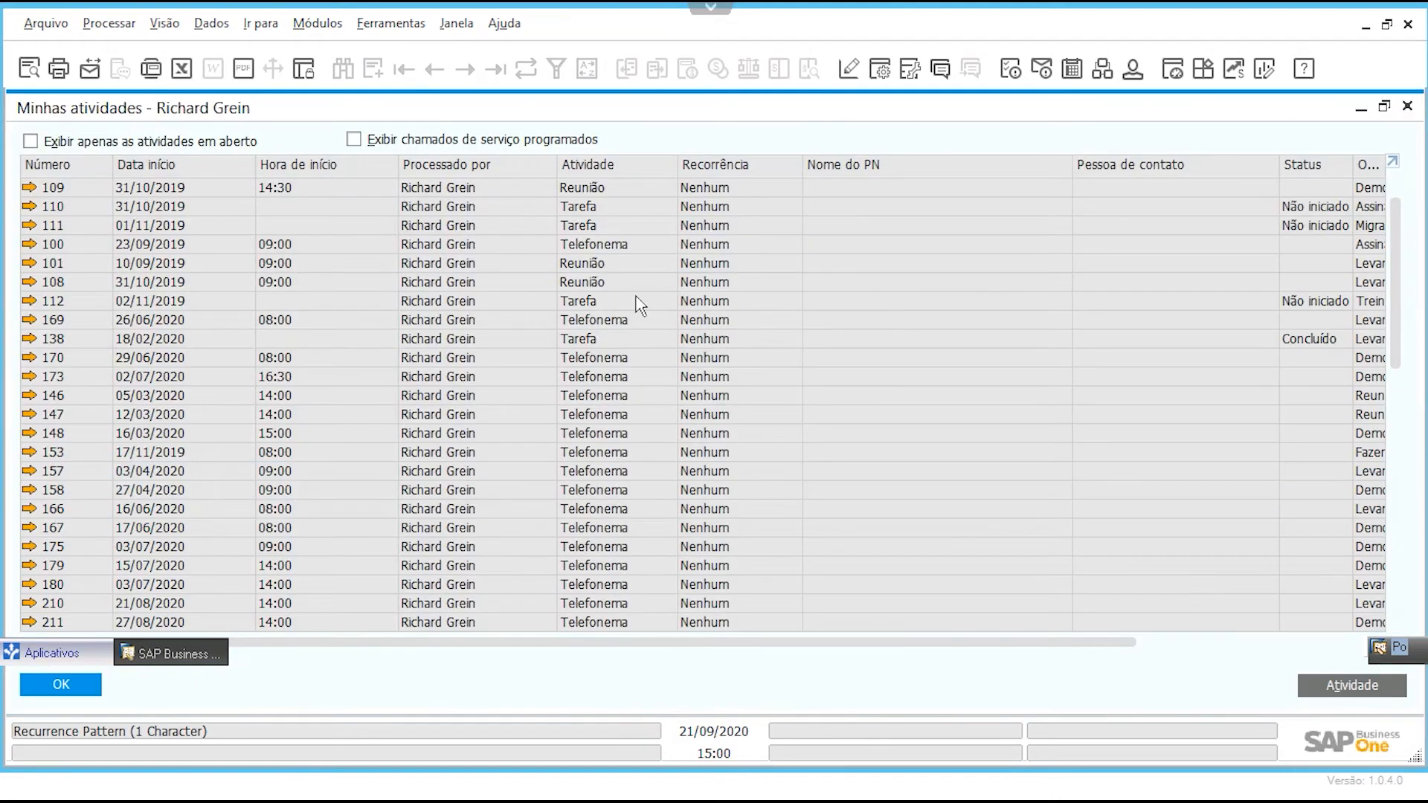
Step: Browse the activities report, restrict it to open activities, and close it
{"action": "scroll", "coordinate": [1264, 335], "scroll_direction": "down", "scroll_amount": 2}
{"action": "left_click_drag", "start_coordinate": [1396, 320], "coordinate": [1411, 548]}
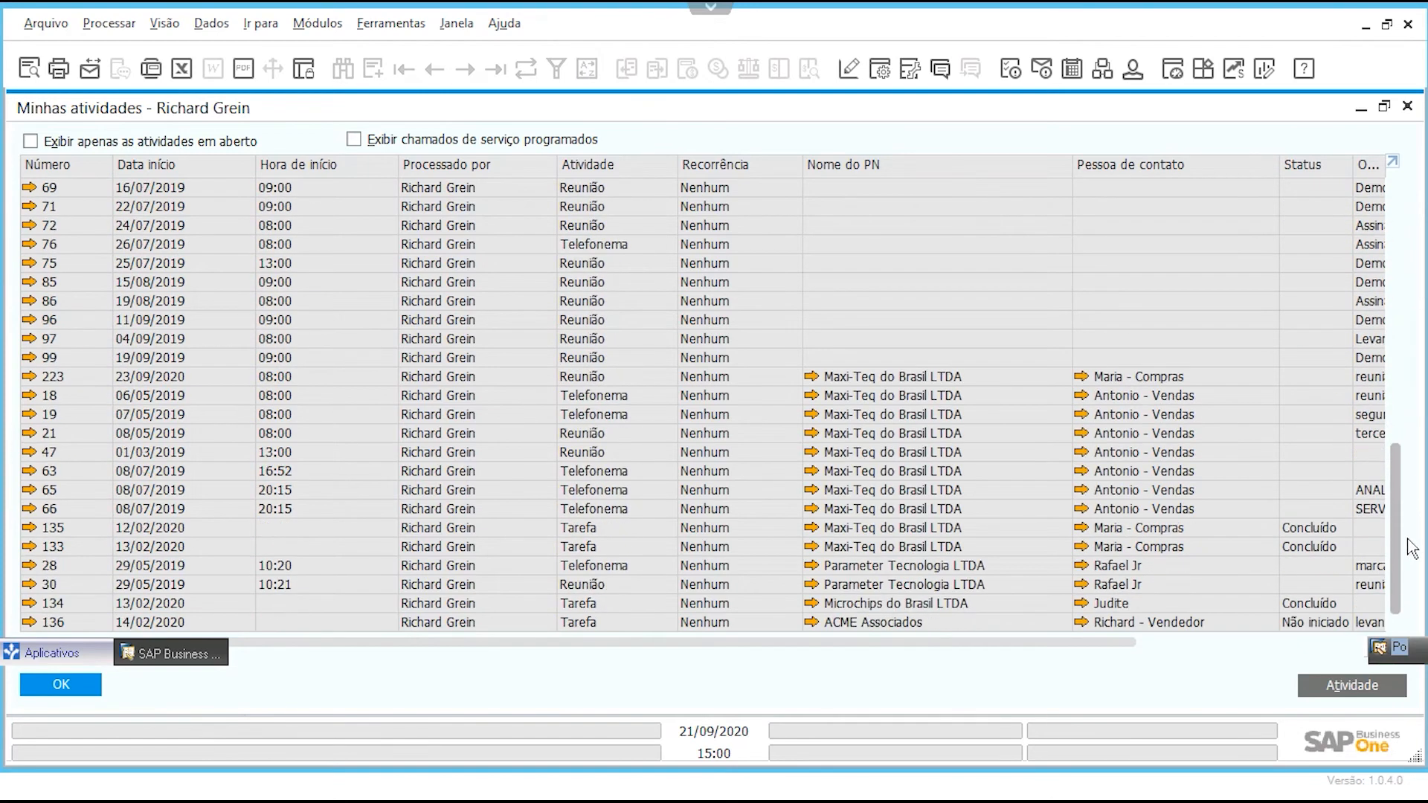
{"action": "left_click", "coordinate": [182, 140]}
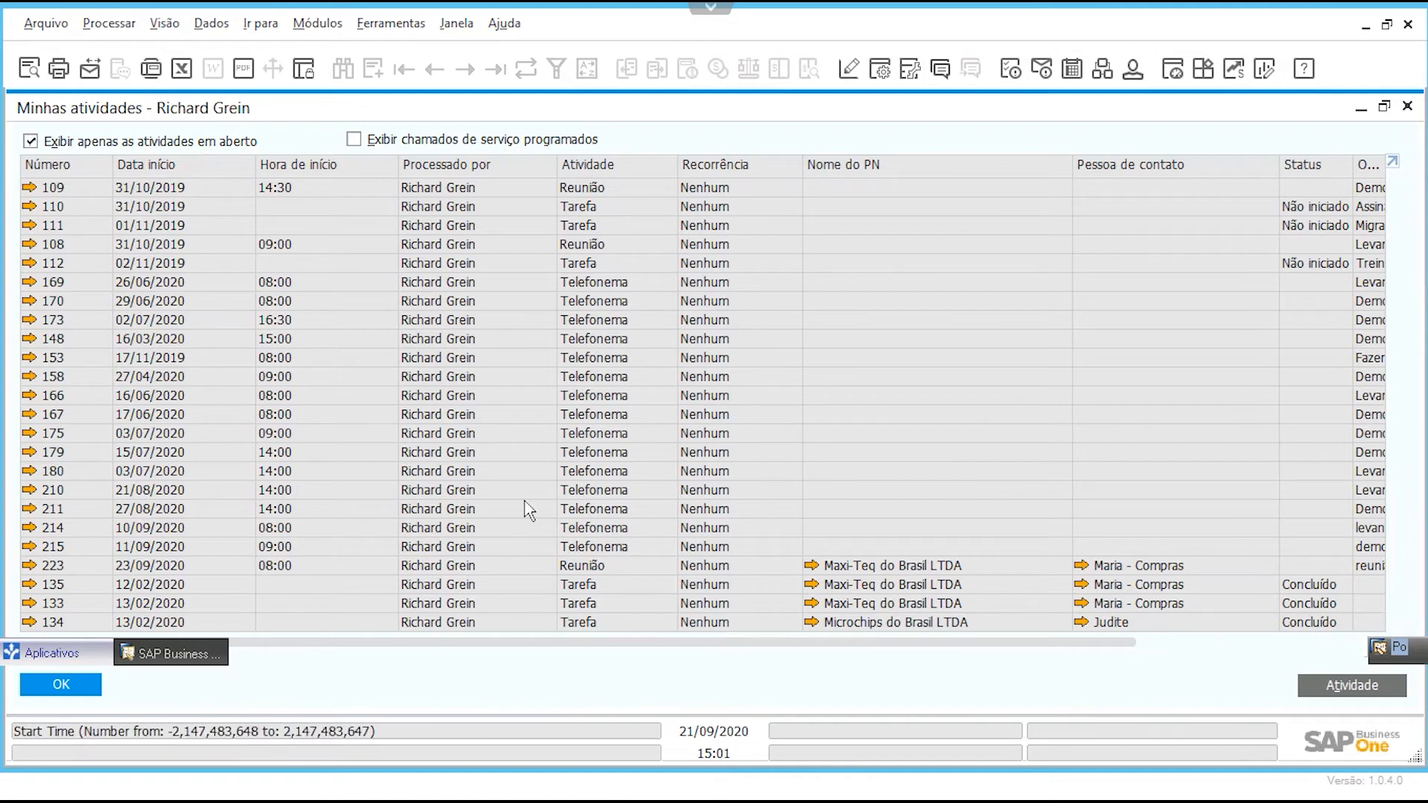
{"action": "left_click", "coordinate": [78, 687]}
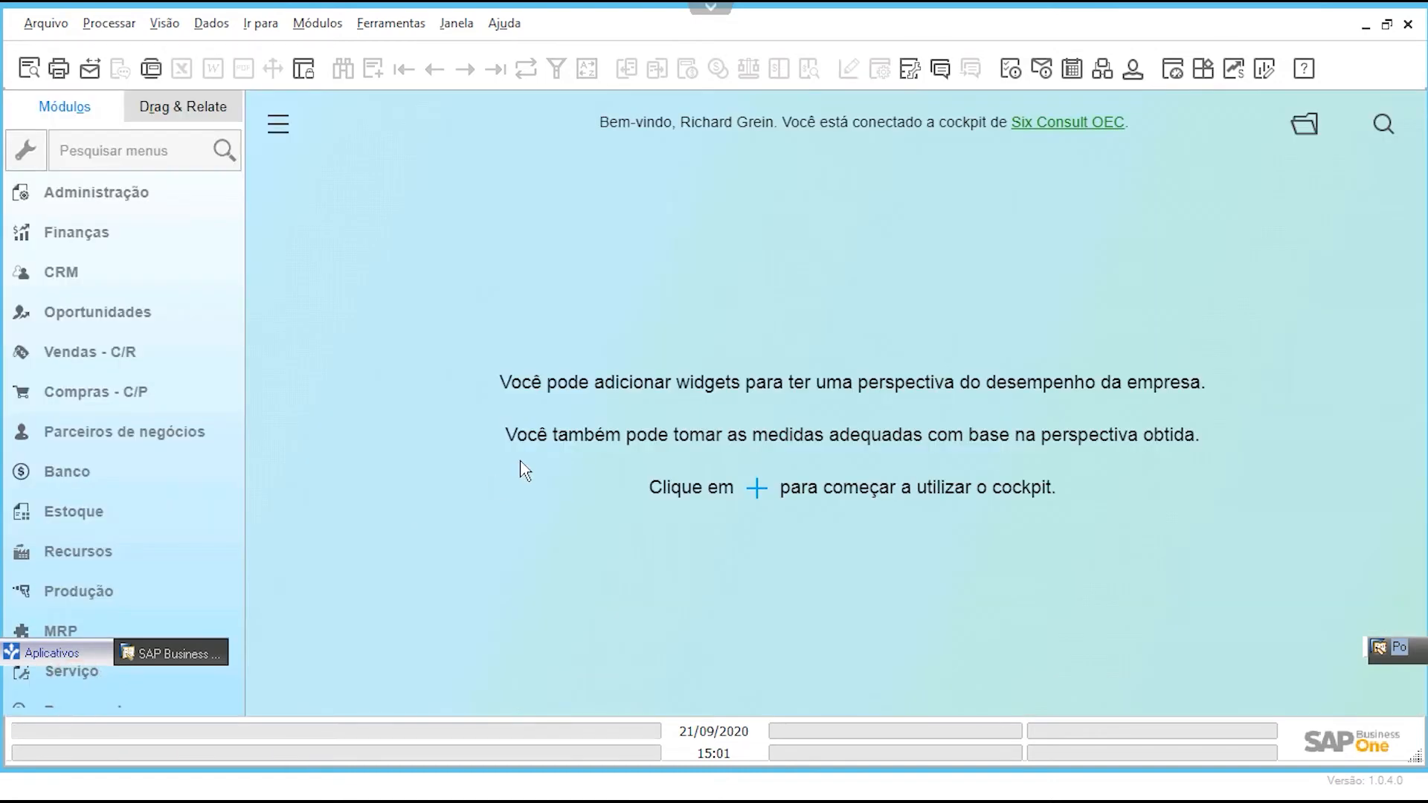
Step: Check the details of the 23 September meeting in the maximized calendar, and close both windows
{"action": "left_click", "coordinate": [1071, 69]}
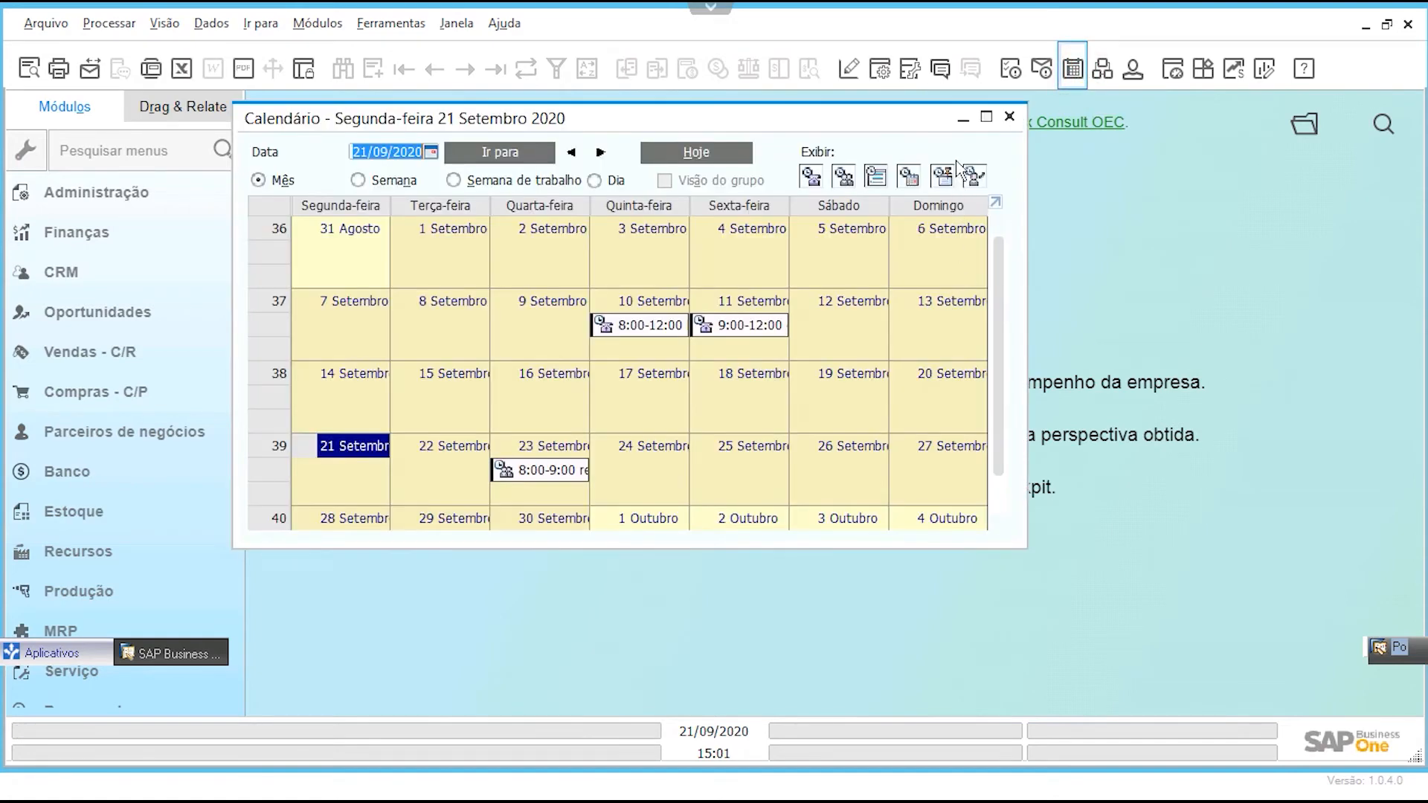
{"action": "left_click", "coordinate": [986, 117]}
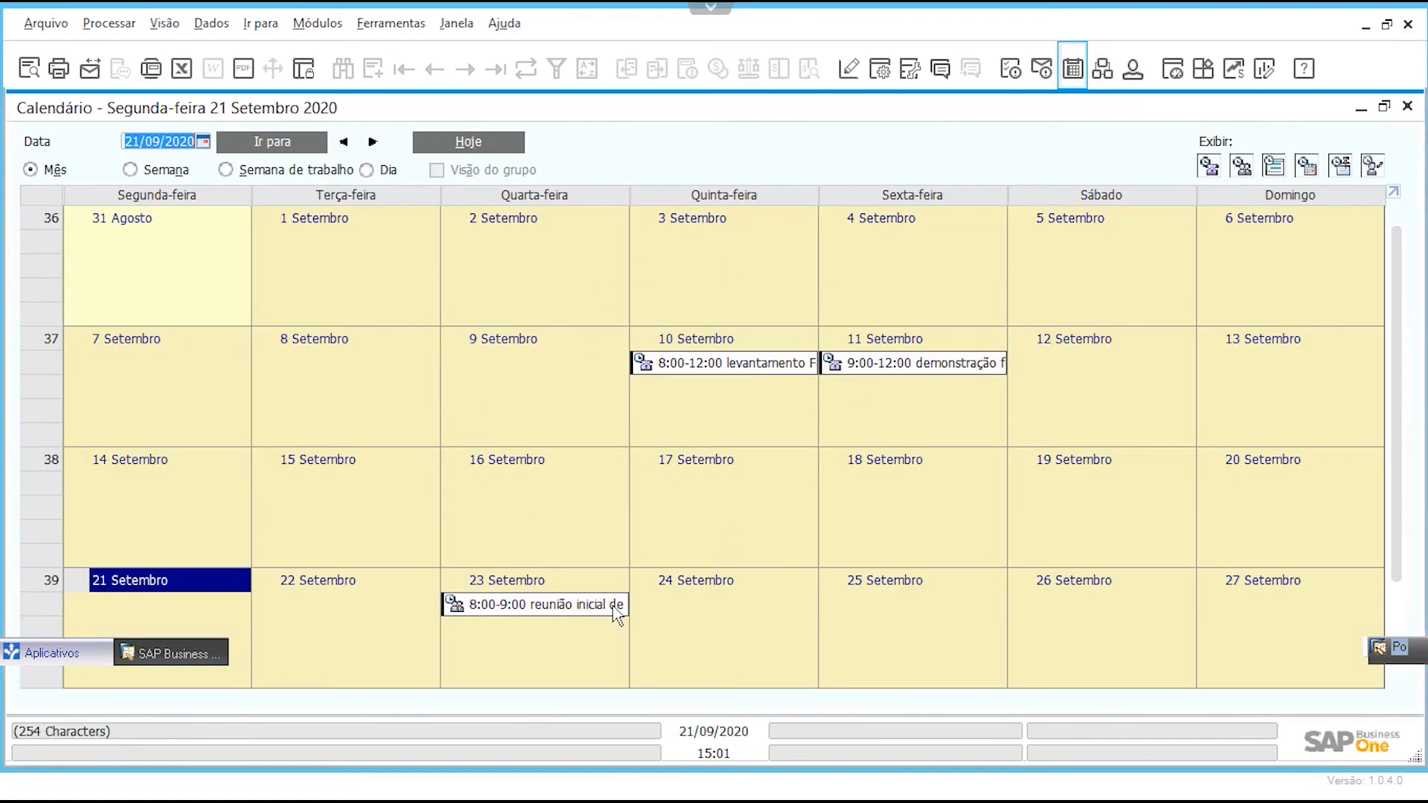
{"action": "double_click", "coordinate": [548, 605]}
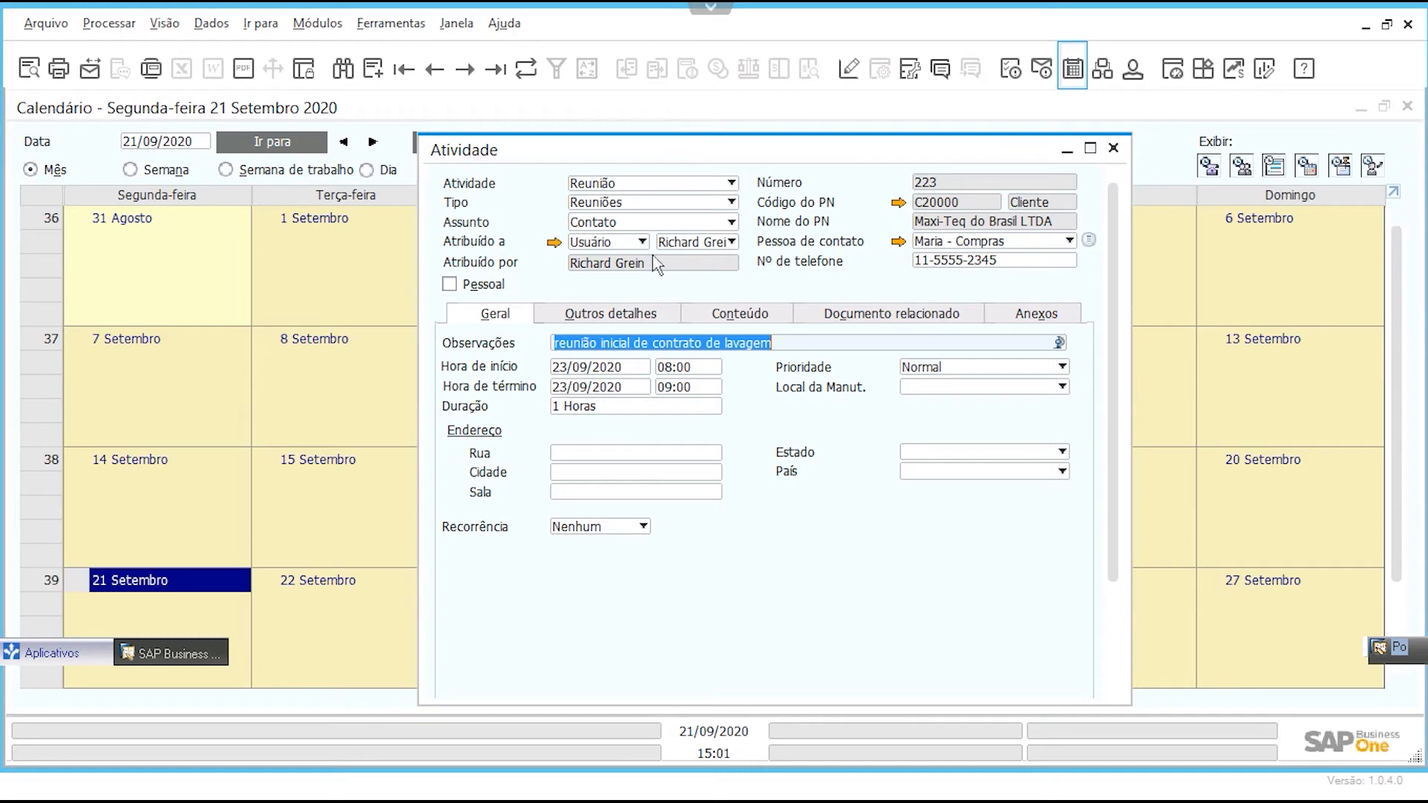
{"action": "left_click", "coordinate": [792, 343]}
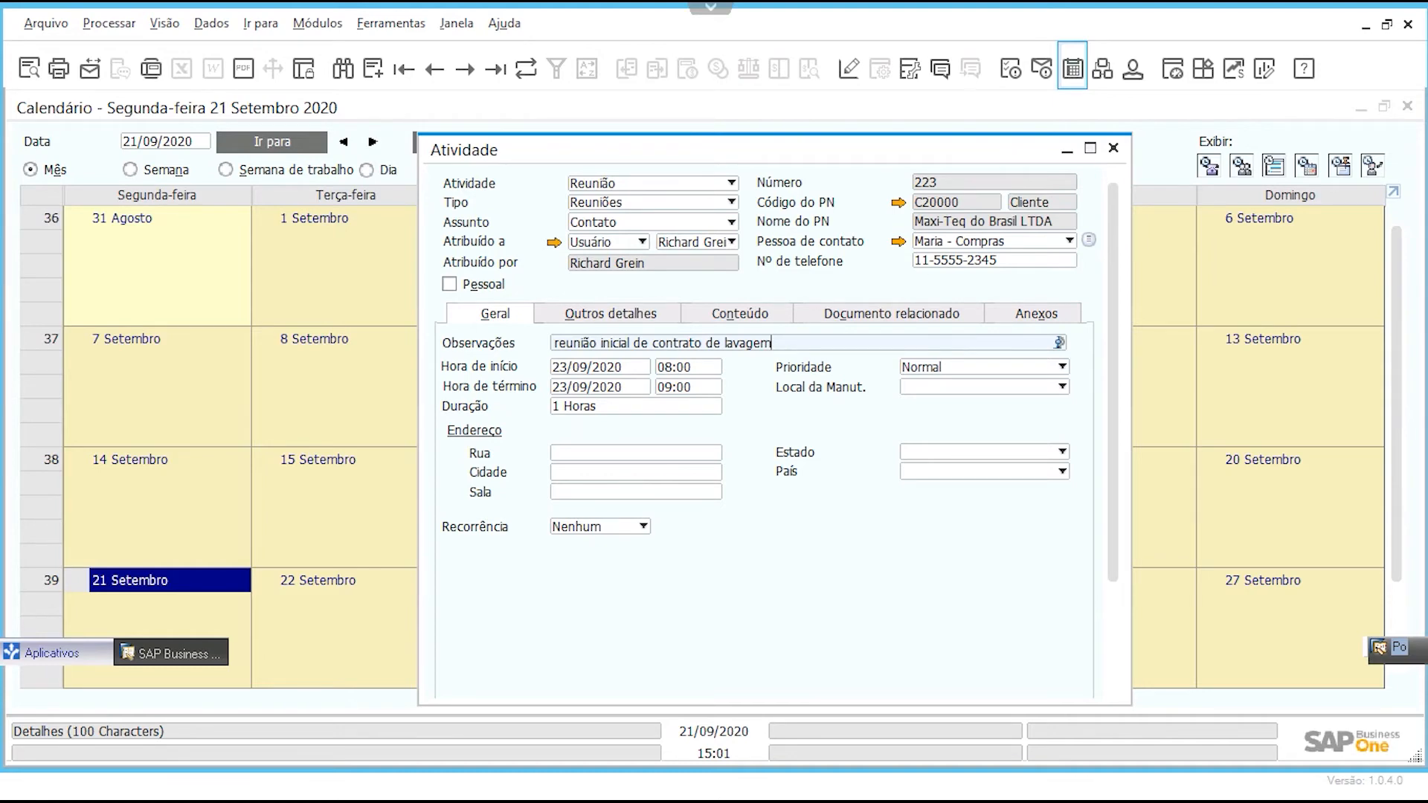
{"action": "left_click", "coordinate": [1113, 151]}
{"action": "left_click", "coordinate": [1407, 106]}
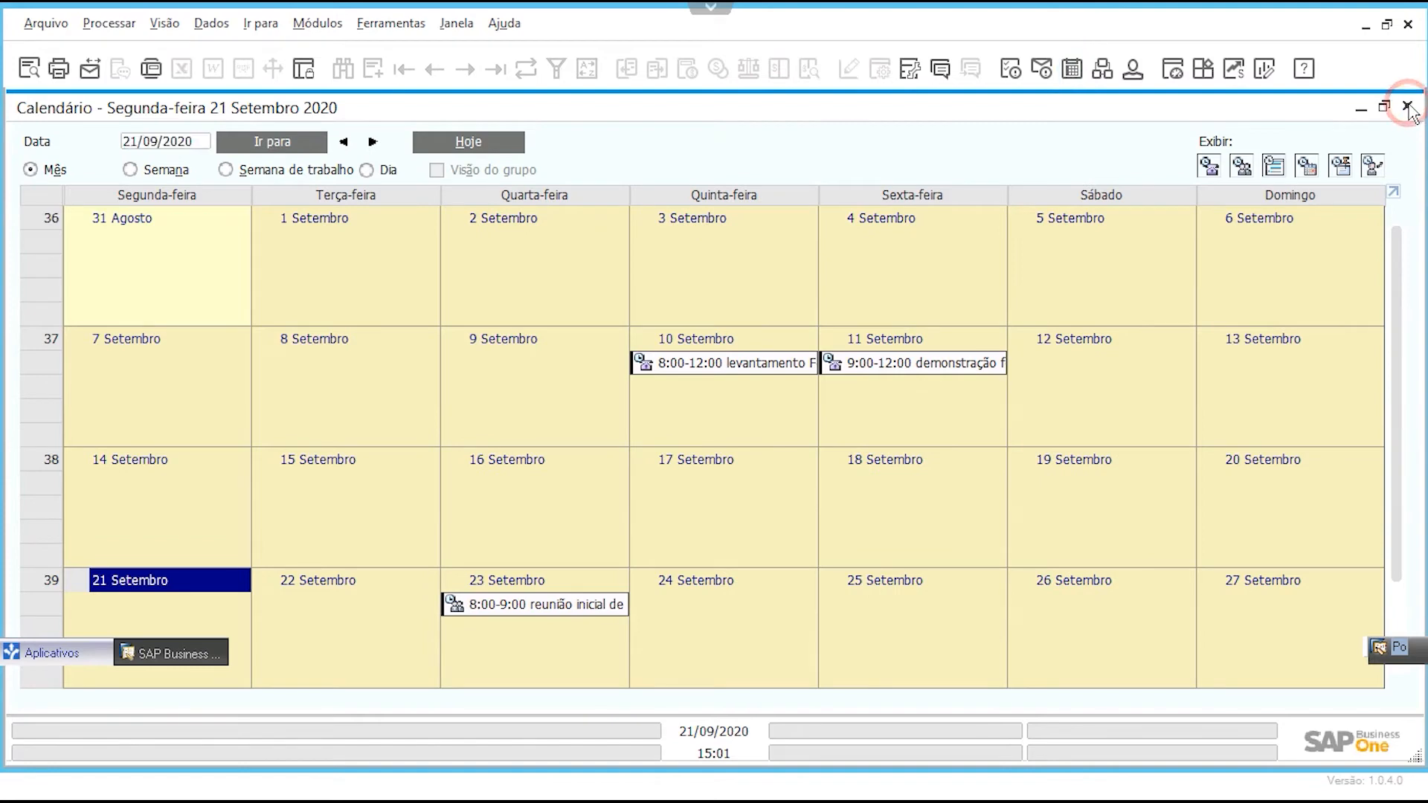
Step: Review the messages and alerts inbox, read the purchase request message of 10/09/2020 at 21:38, and close the overview
{"action": "left_click", "coordinate": [1042, 75]}
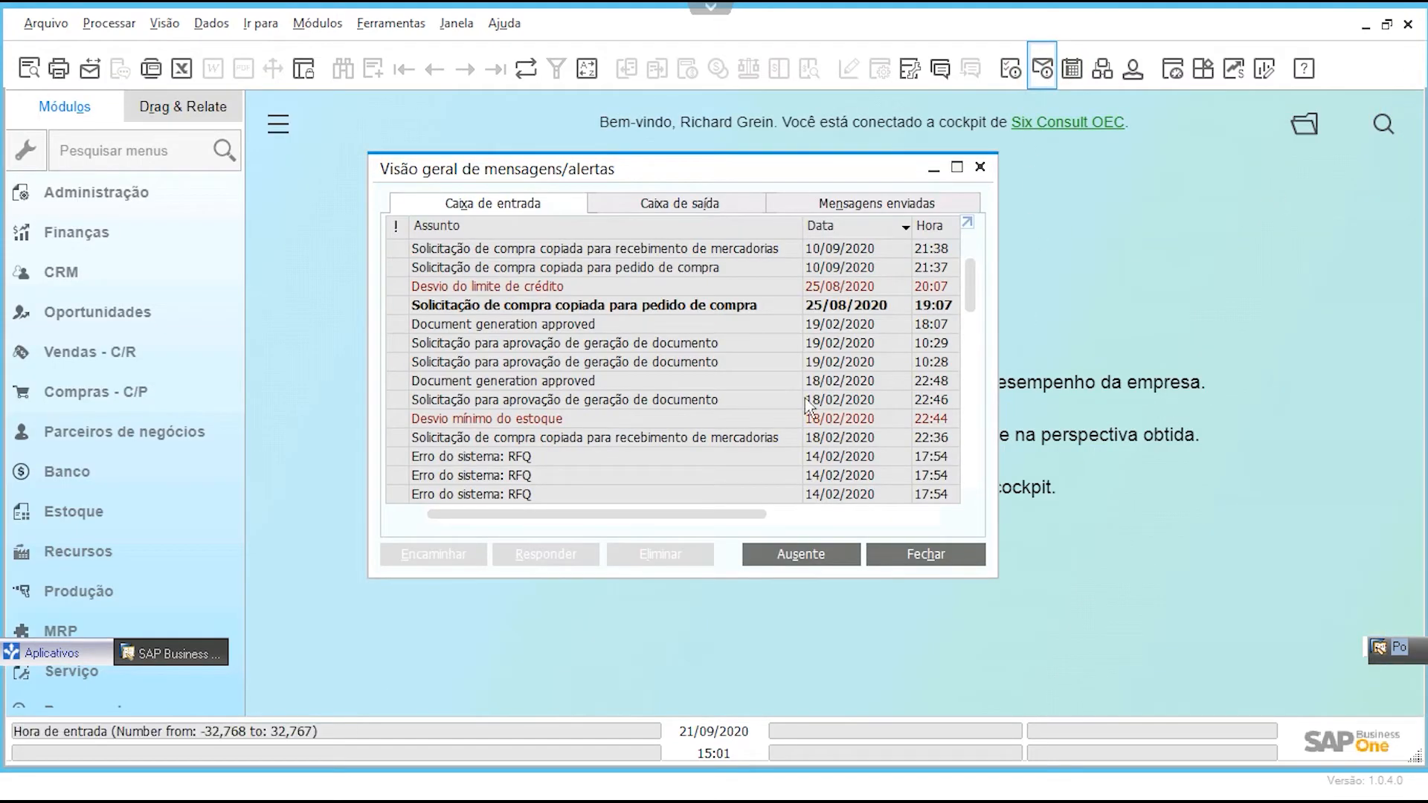
{"action": "scroll", "coordinate": [637, 331], "scroll_direction": "down", "scroll_amount": 2}
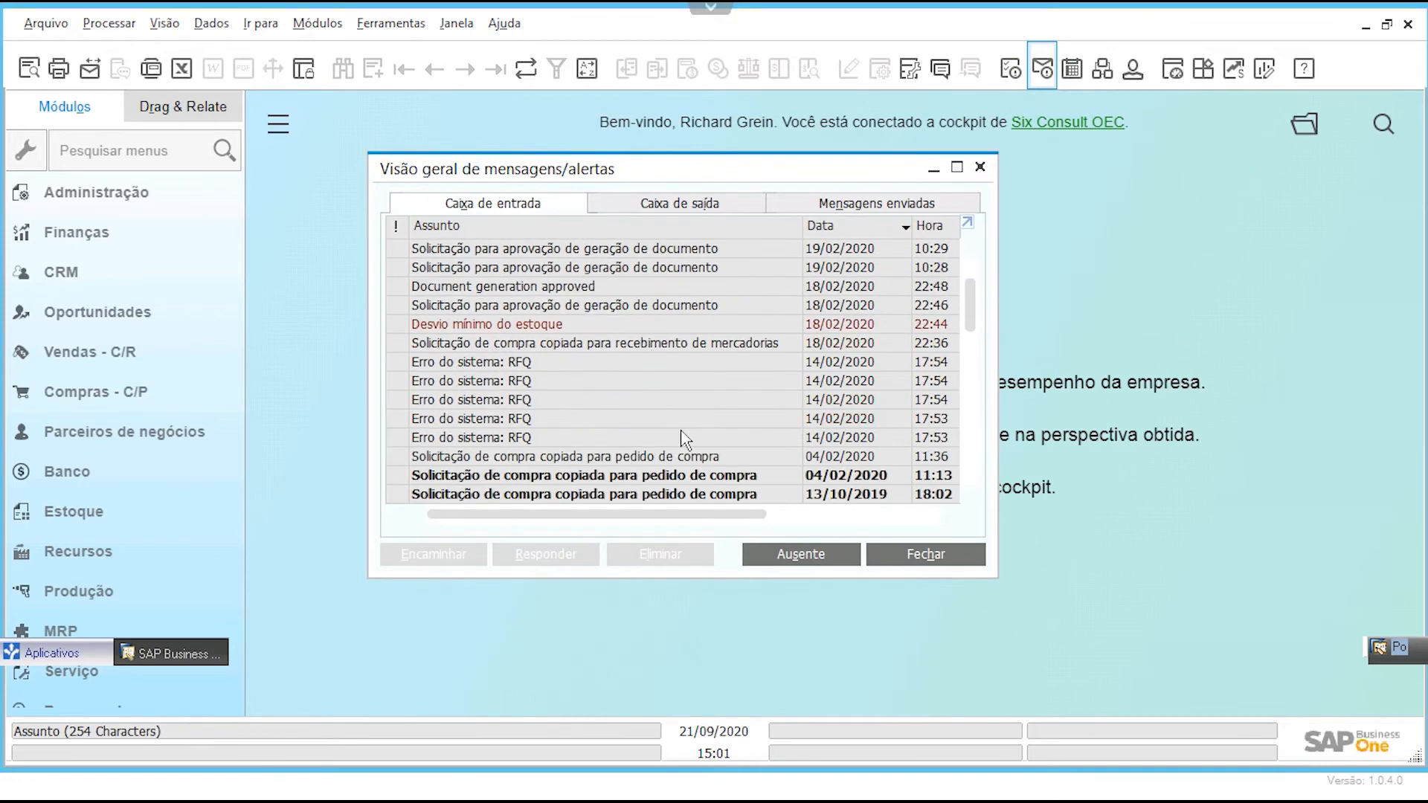
{"action": "scroll", "coordinate": [686, 441], "scroll_direction": "down", "scroll_amount": 1}
{"action": "scroll", "coordinate": [682, 438], "scroll_direction": "up", "scroll_amount": 3}
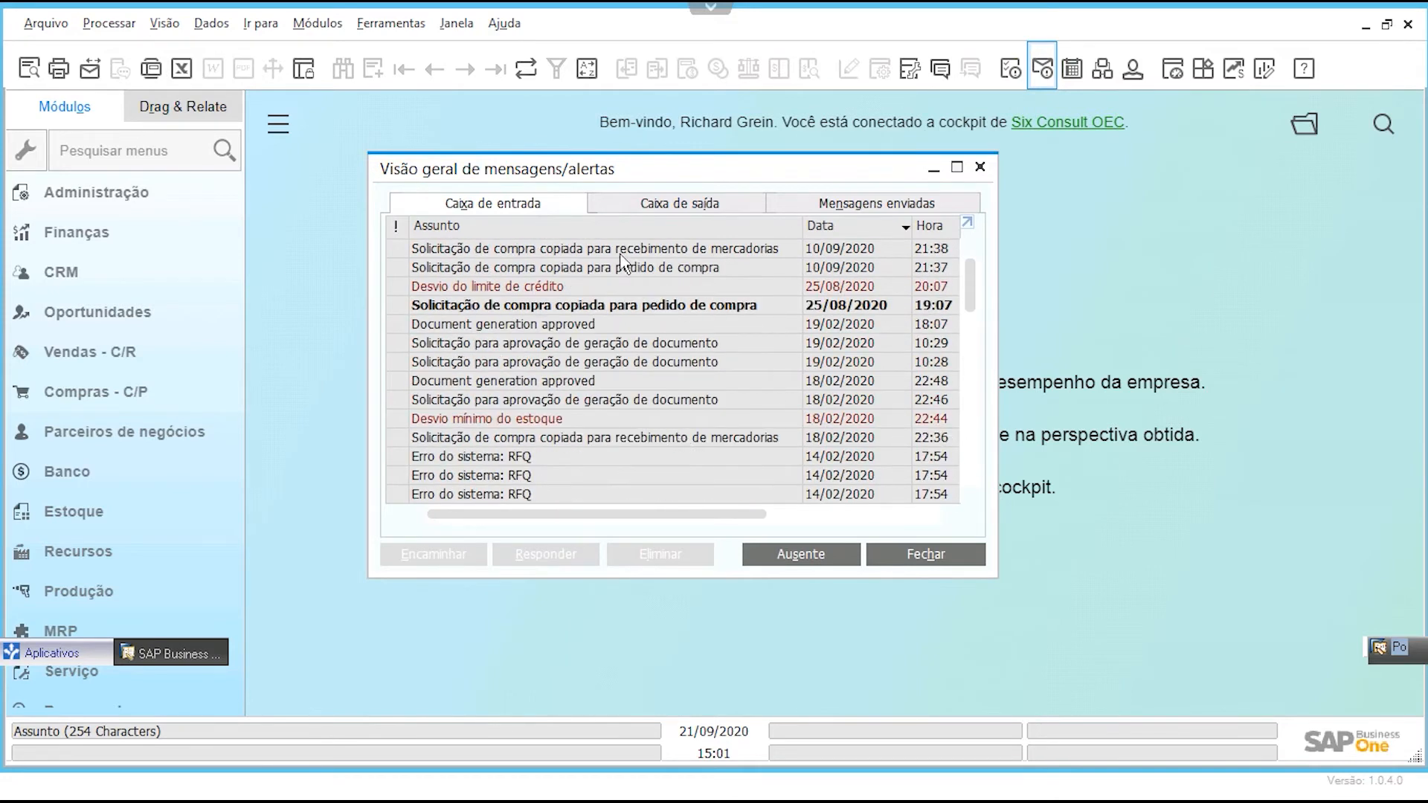
{"action": "left_click", "coordinate": [621, 248]}
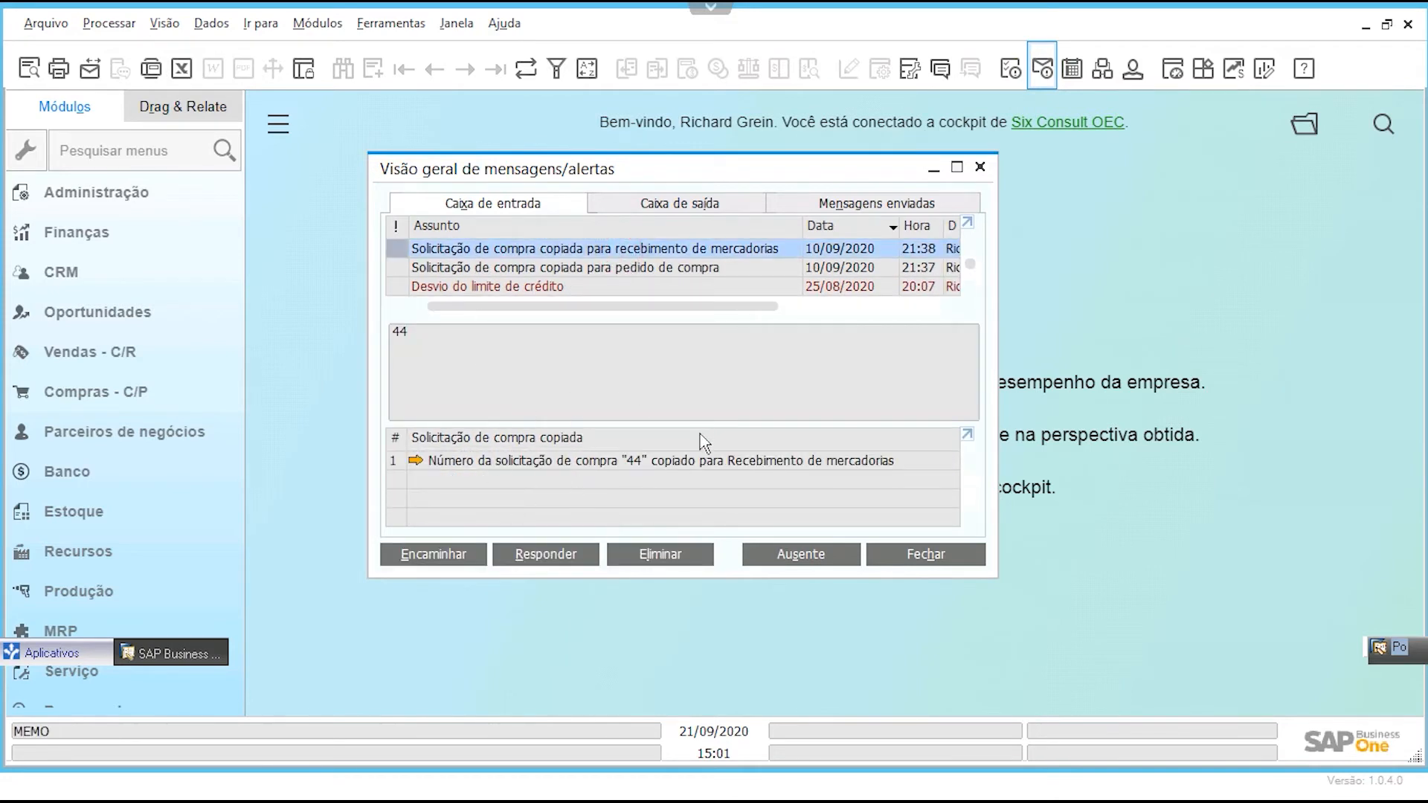
{"action": "left_click", "coordinate": [980, 168]}
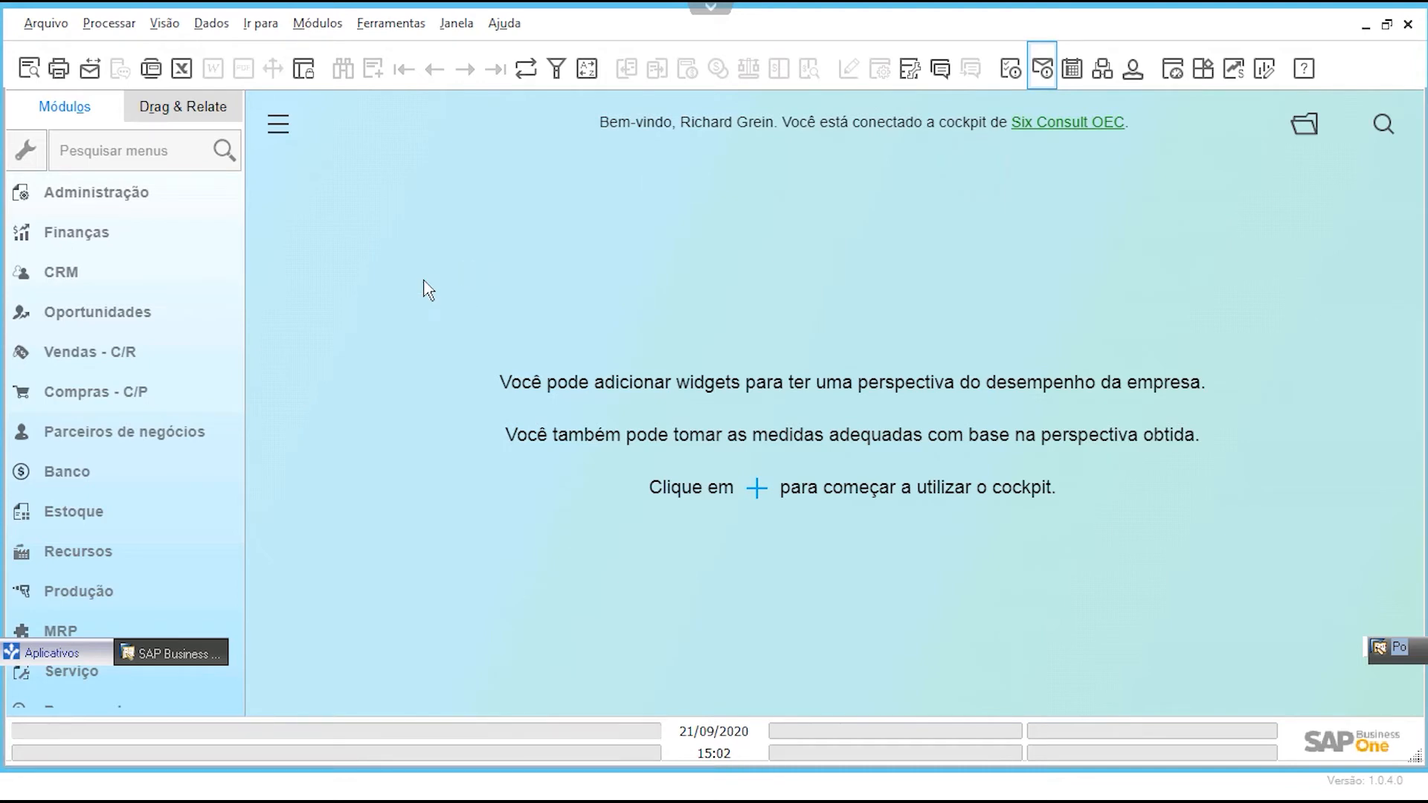
Step: Review the CRM opportunity report Minhas oportunidades em aberto in a maximized window, and close it
{"action": "left_click", "coordinate": [318, 27]}
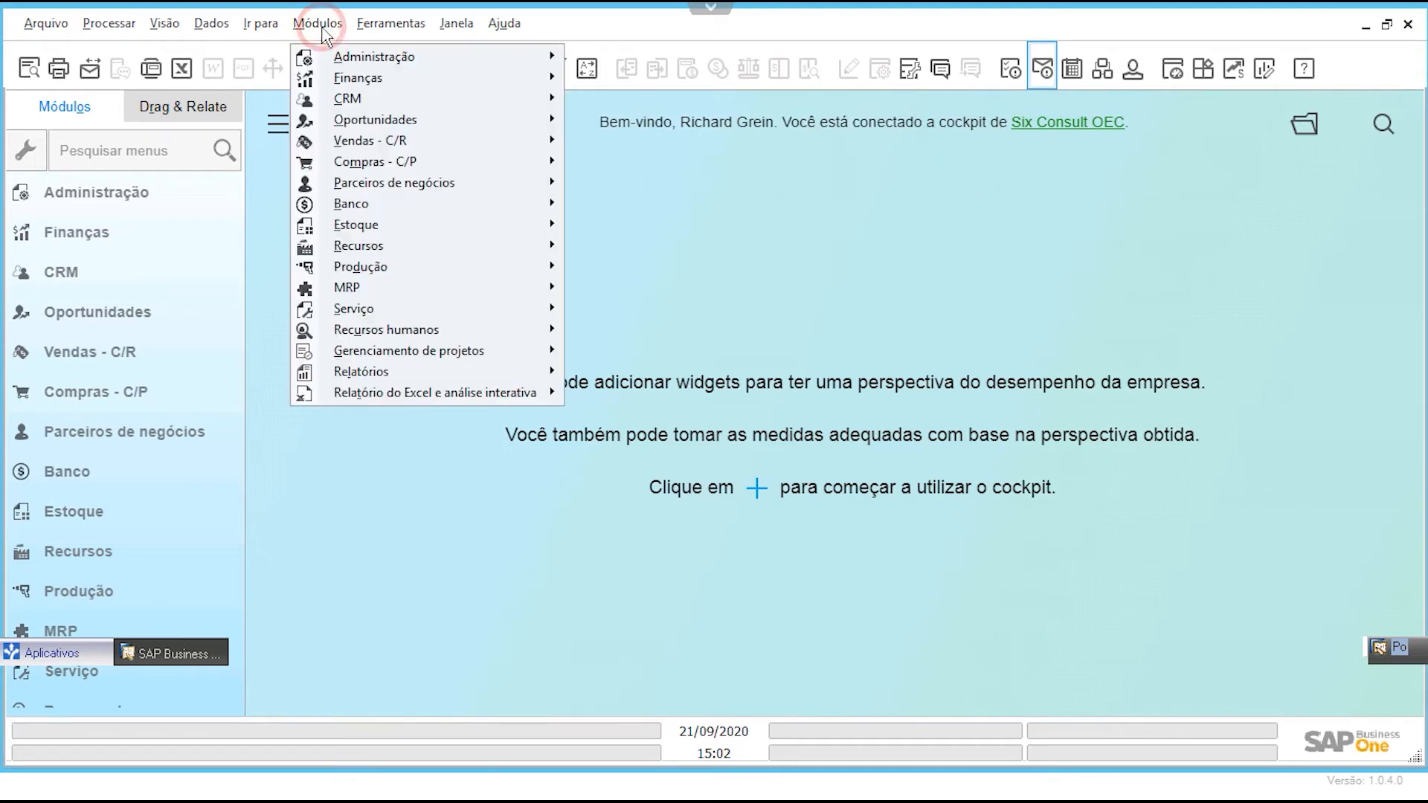
{"action": "left_click", "coordinate": [351, 97]}
{"action": "left_click", "coordinate": [697, 267]}
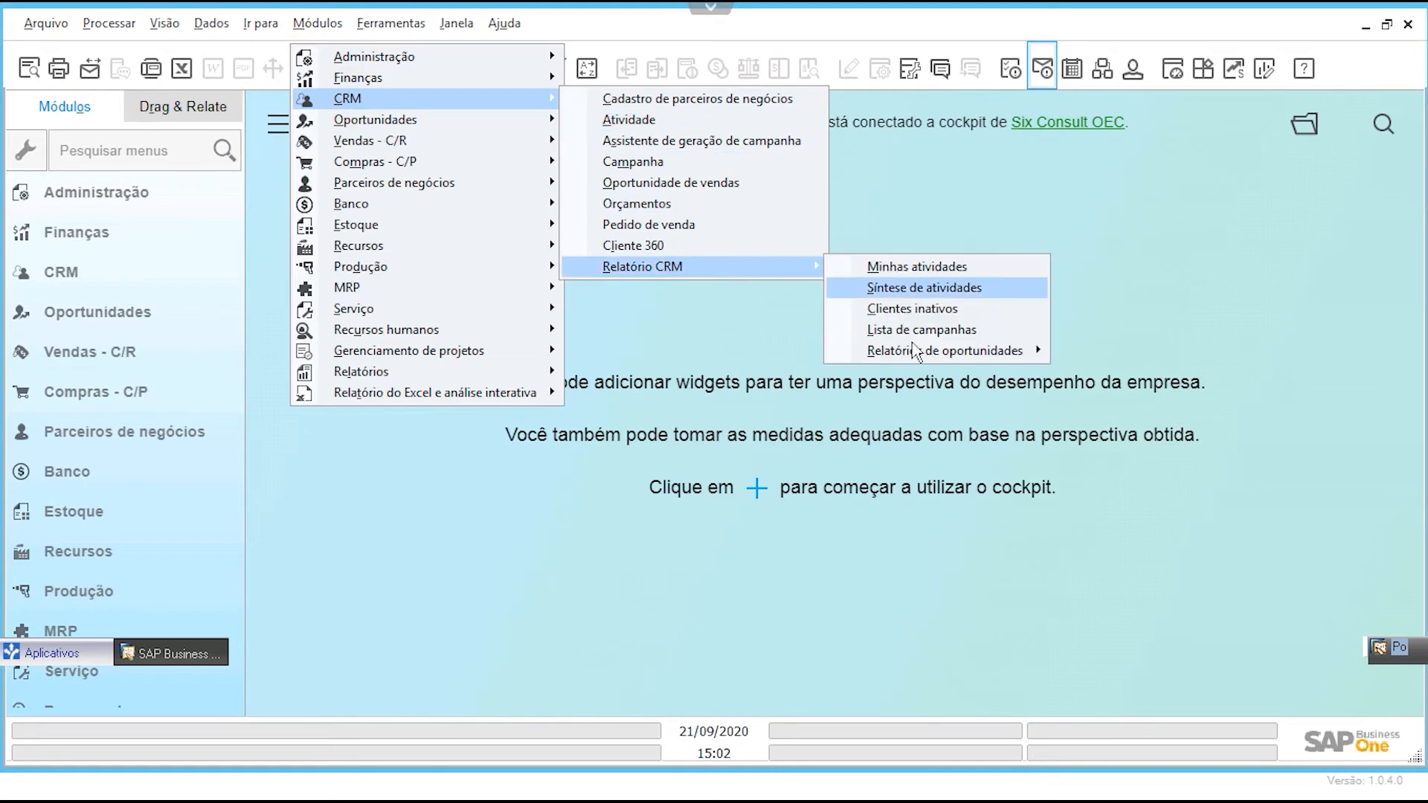
{"action": "mouse_move", "coordinate": [916, 356]}
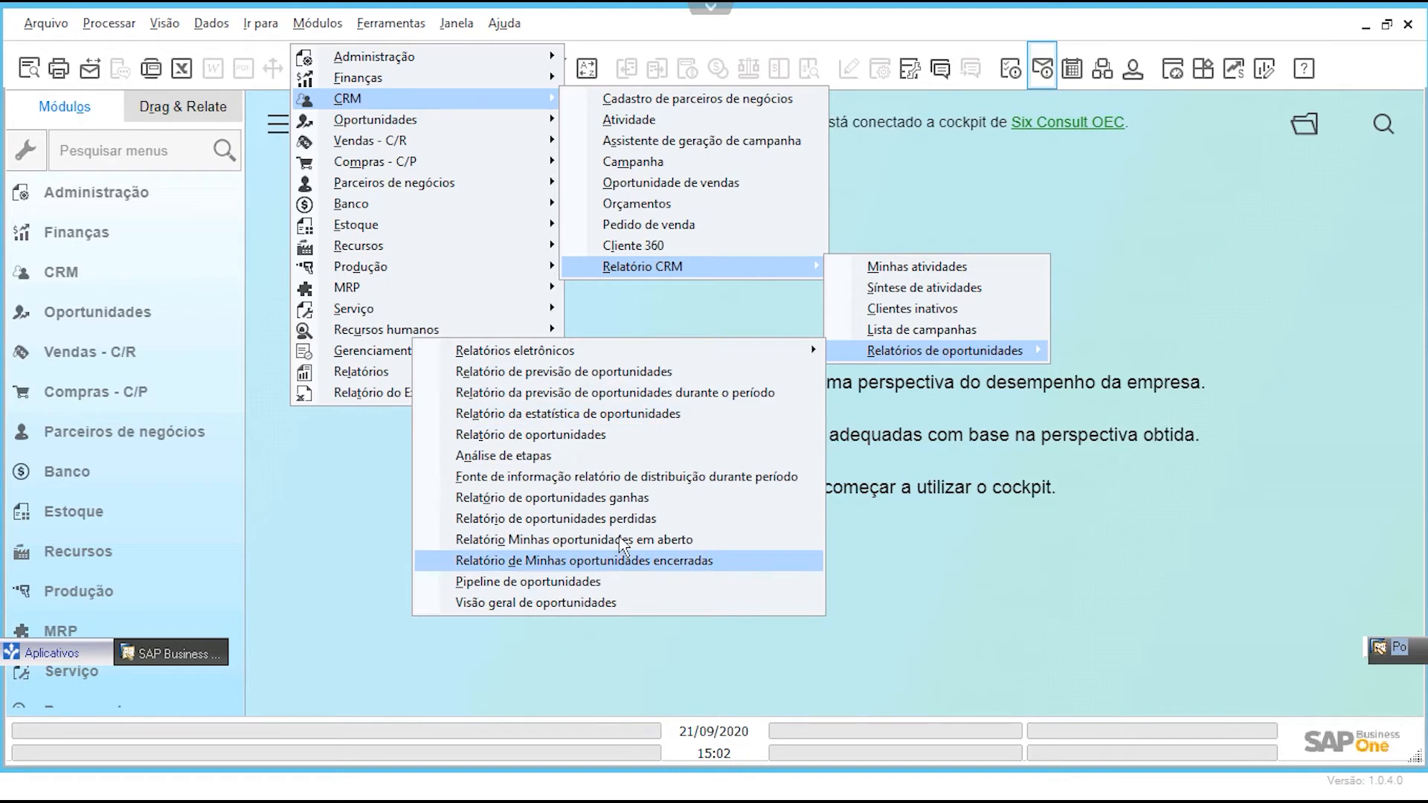
{"action": "left_click", "coordinate": [674, 540]}
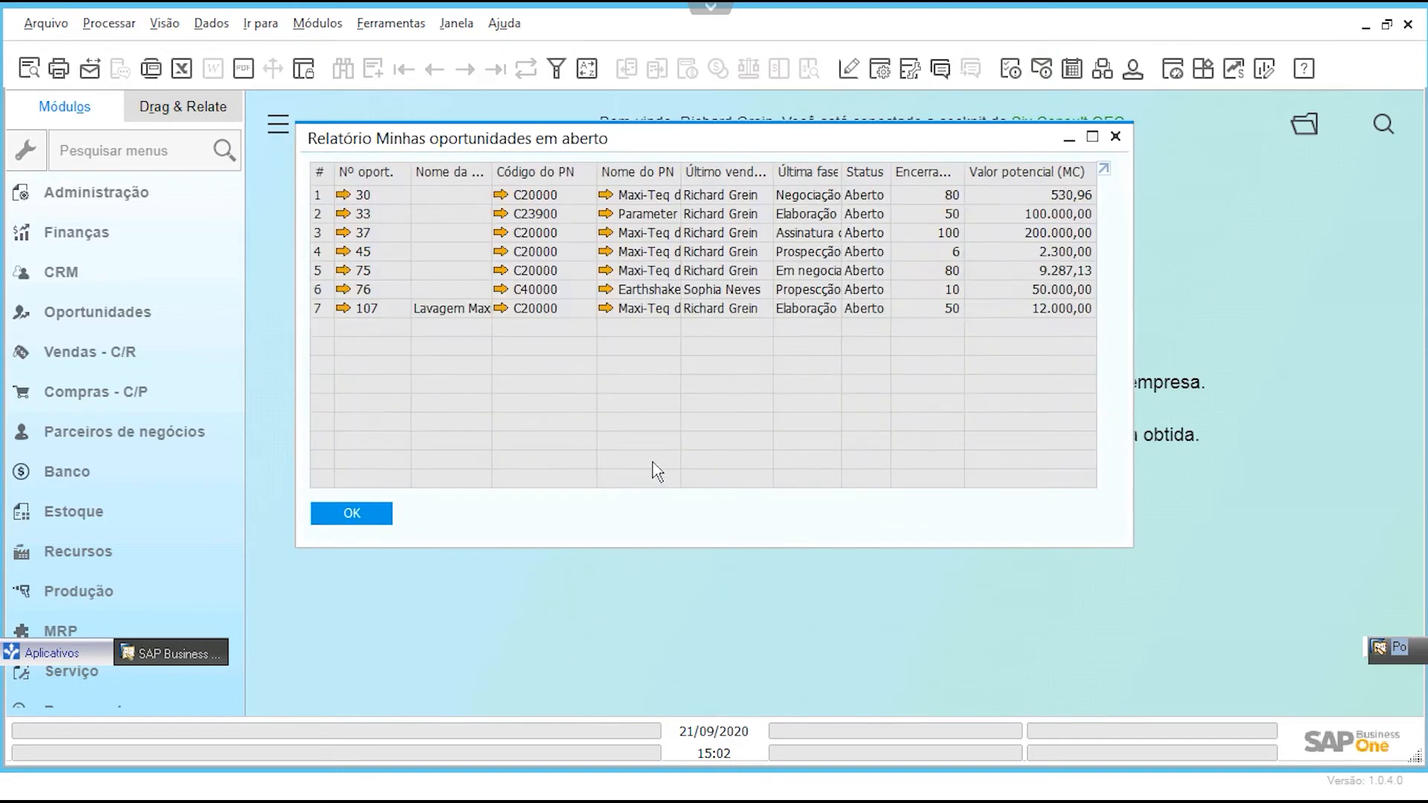
{"action": "double_click", "coordinate": [720, 137]}
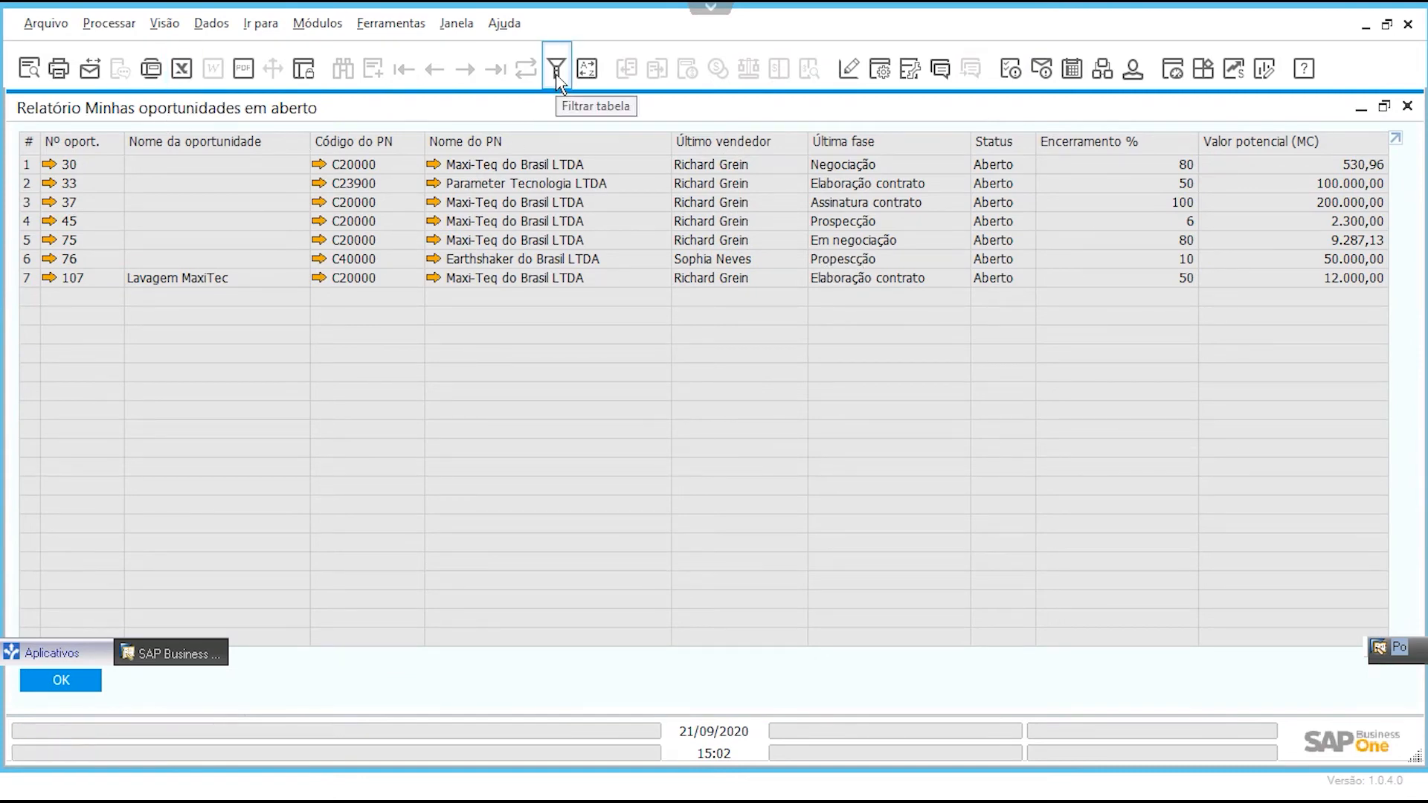
{"action": "left_click", "coordinate": [61, 680]}
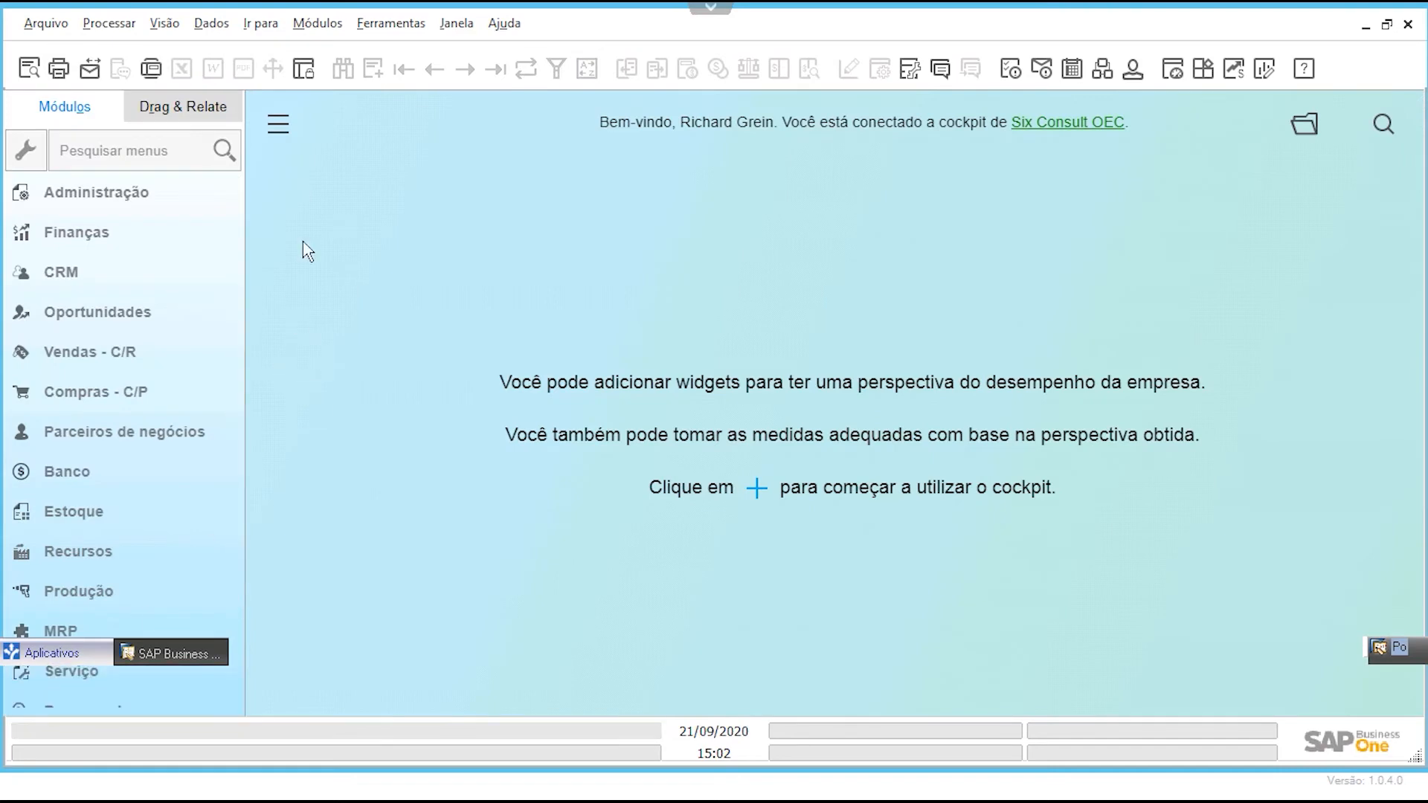
Step: Open the Pipeline de oportunidades report maximized and check the list of opportunities behind the Elaboração contrato stage
{"action": "left_click", "coordinate": [331, 26]}
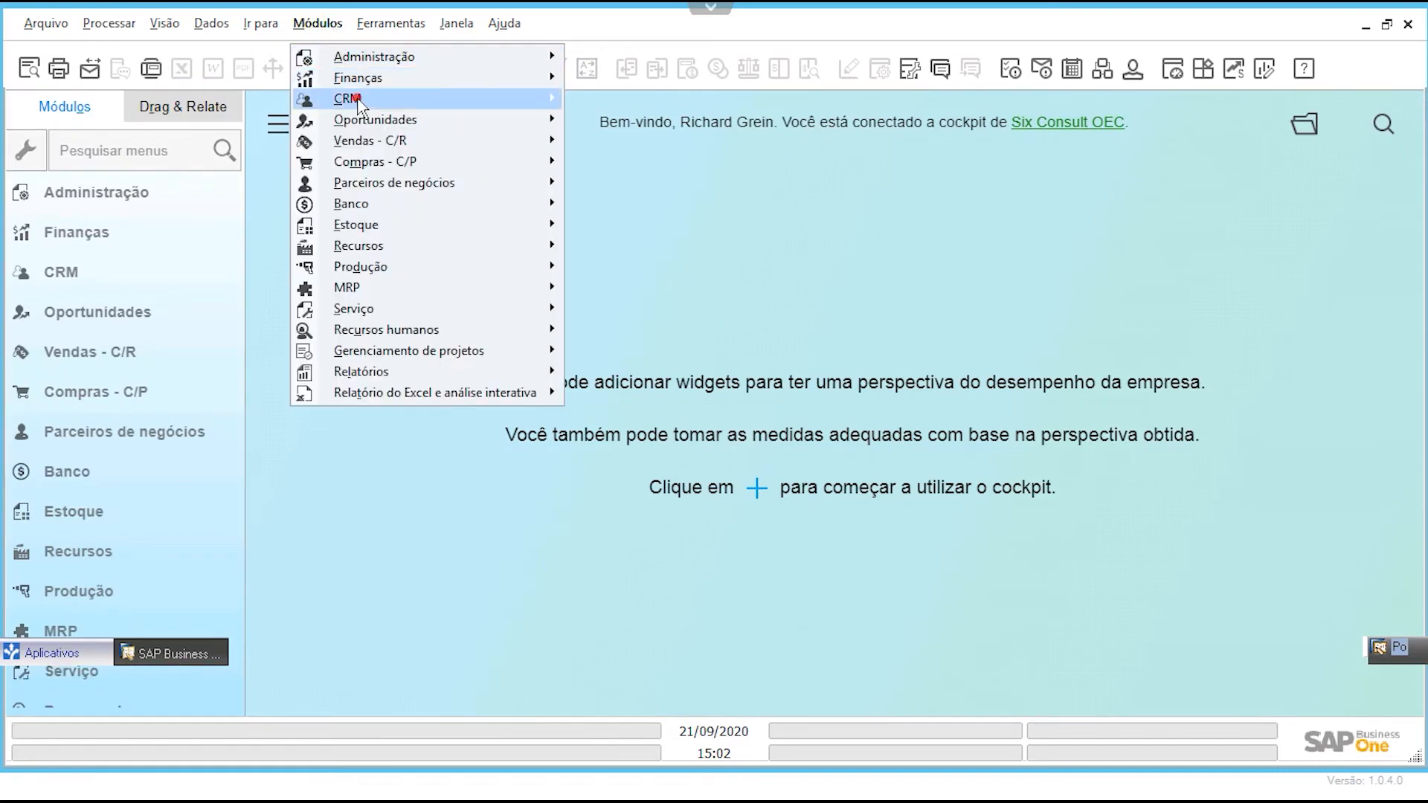
{"action": "mouse_move", "coordinate": [357, 100]}
{"action": "mouse_move", "coordinate": [707, 267]}
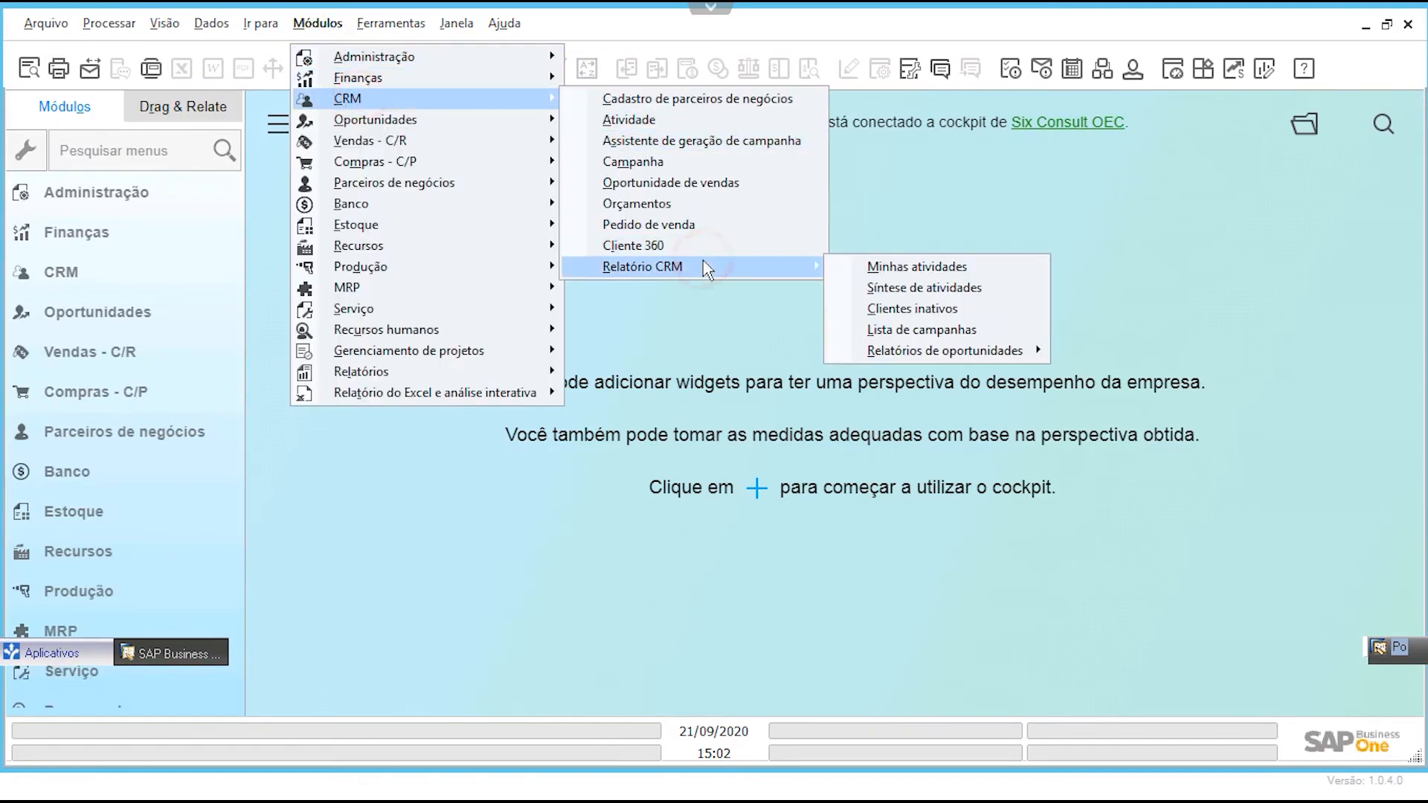
{"action": "left_click", "coordinate": [950, 351]}
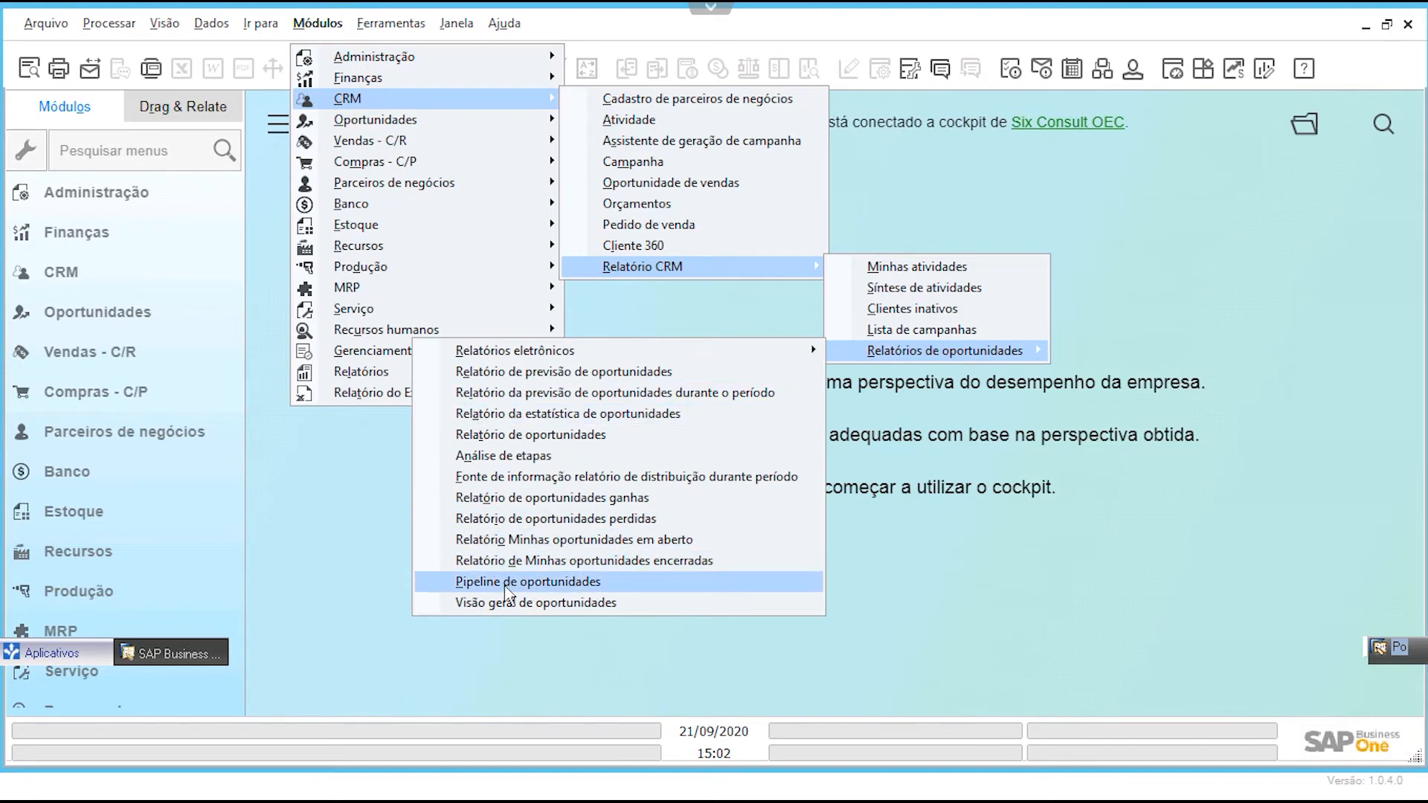
{"action": "left_click", "coordinate": [615, 582]}
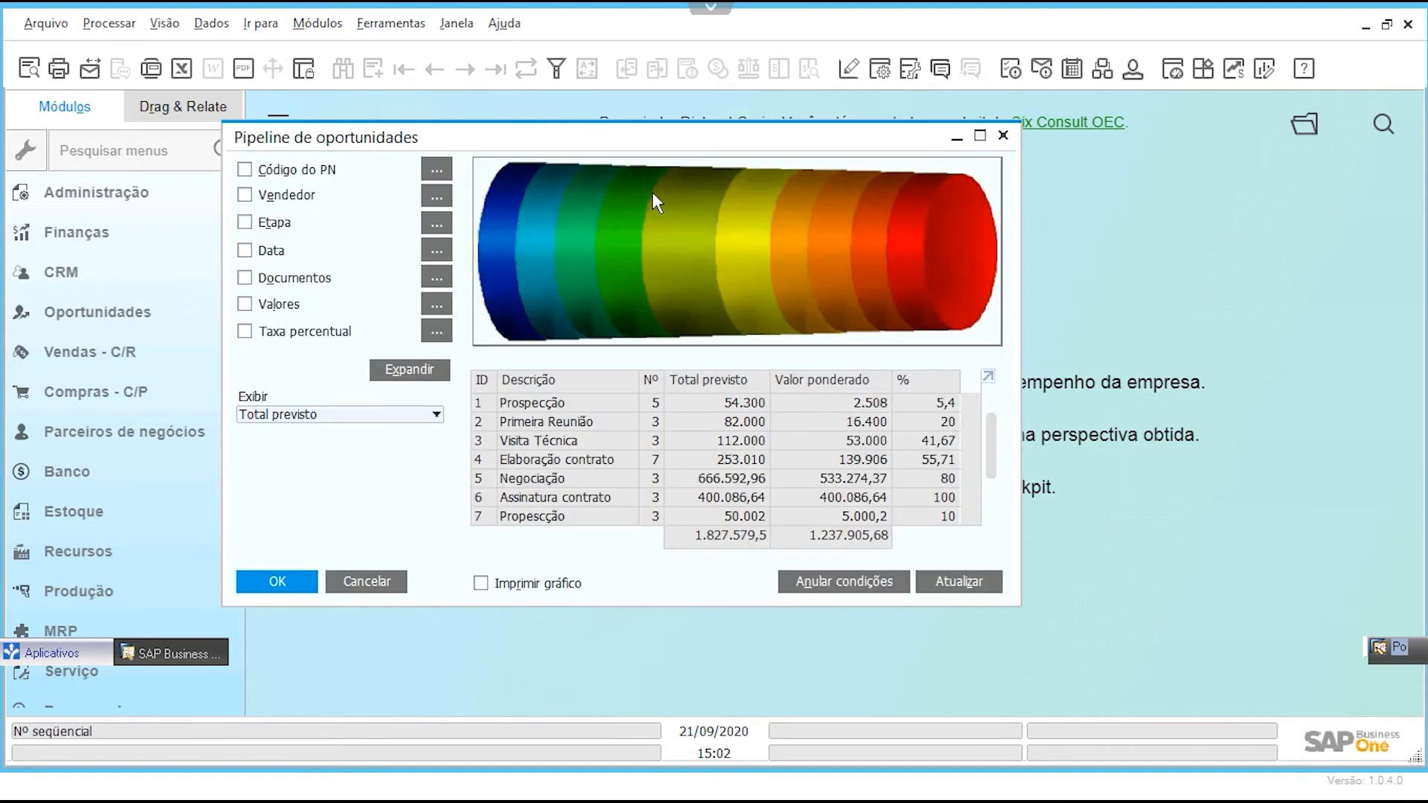
{"action": "double_click", "coordinate": [668, 139]}
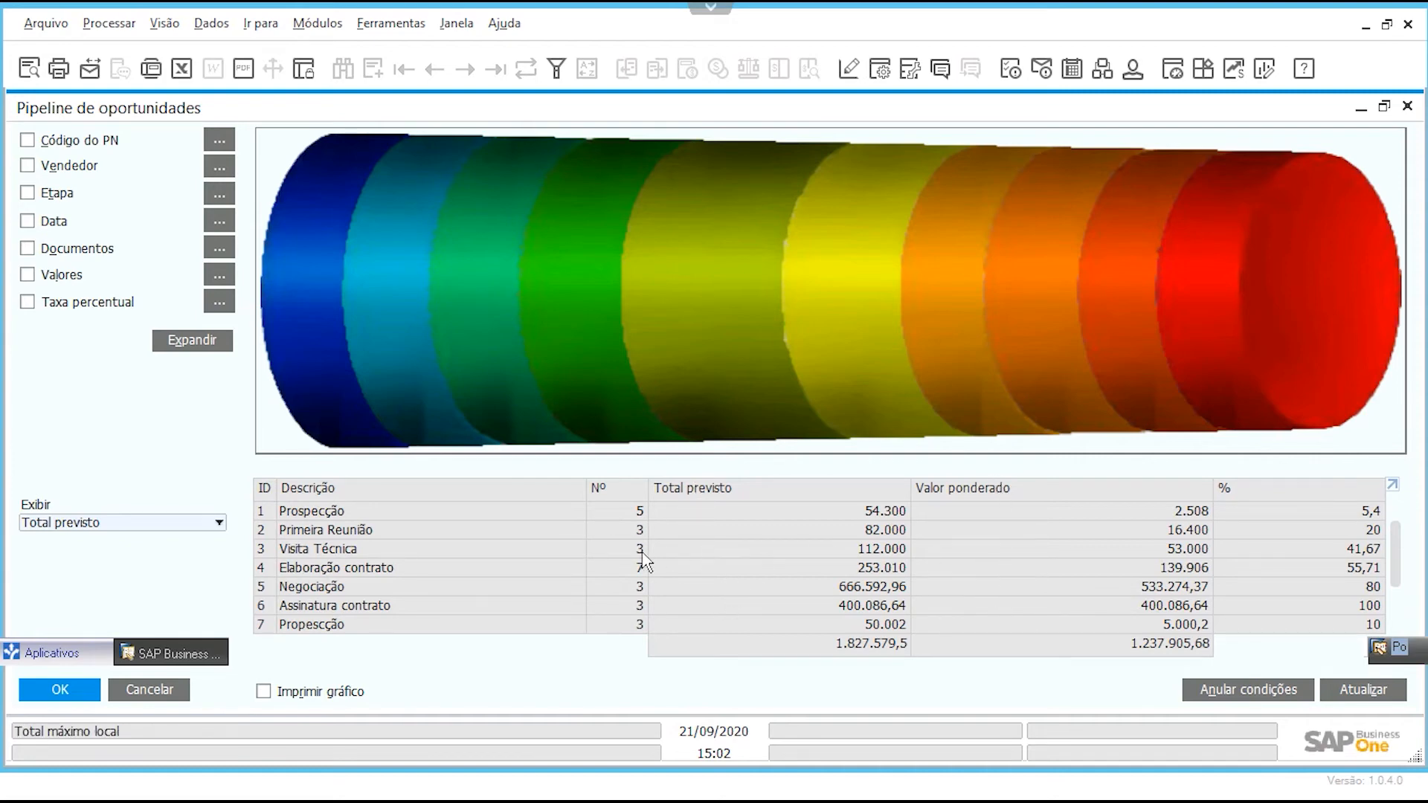
{"action": "double_click", "coordinate": [266, 569]}
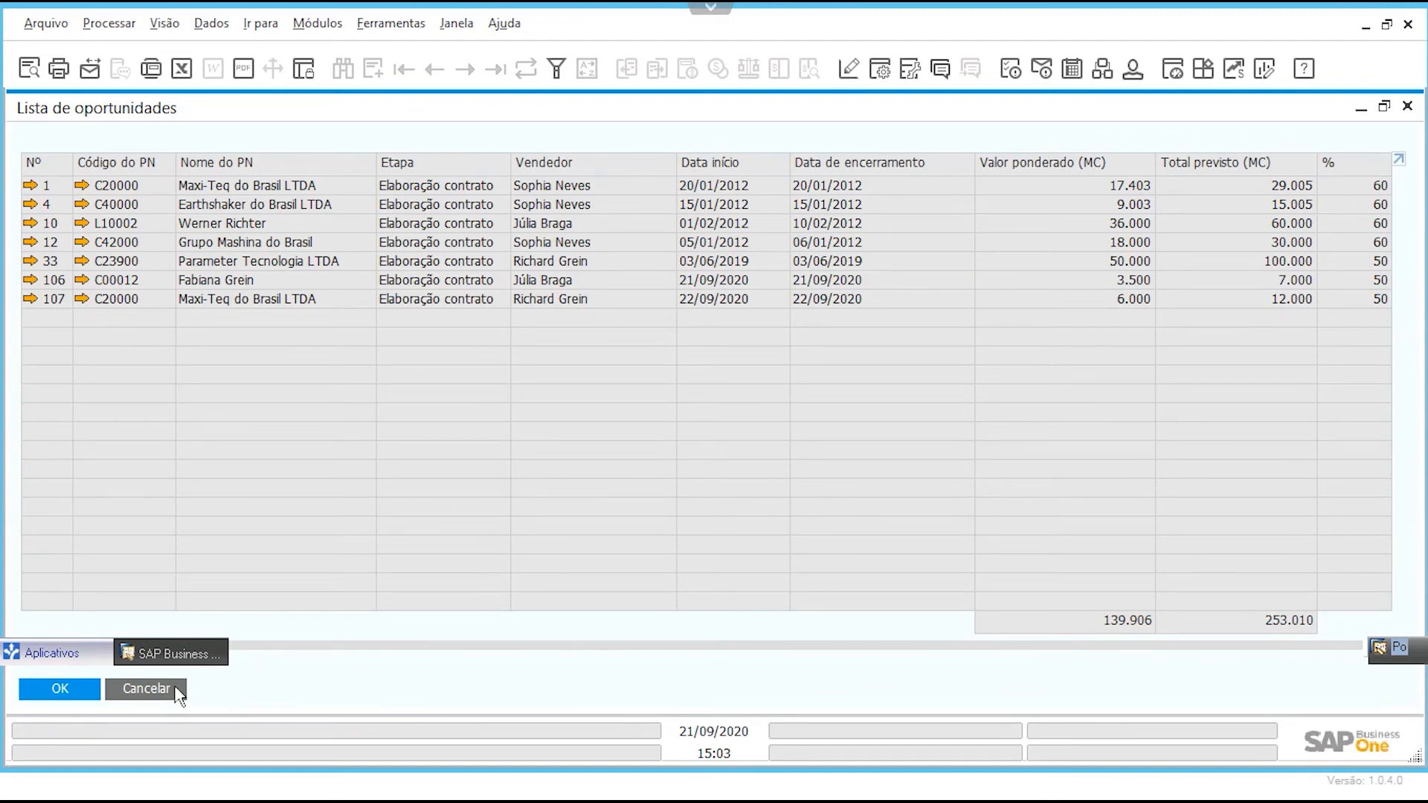
{"action": "left_click", "coordinate": [146, 689]}
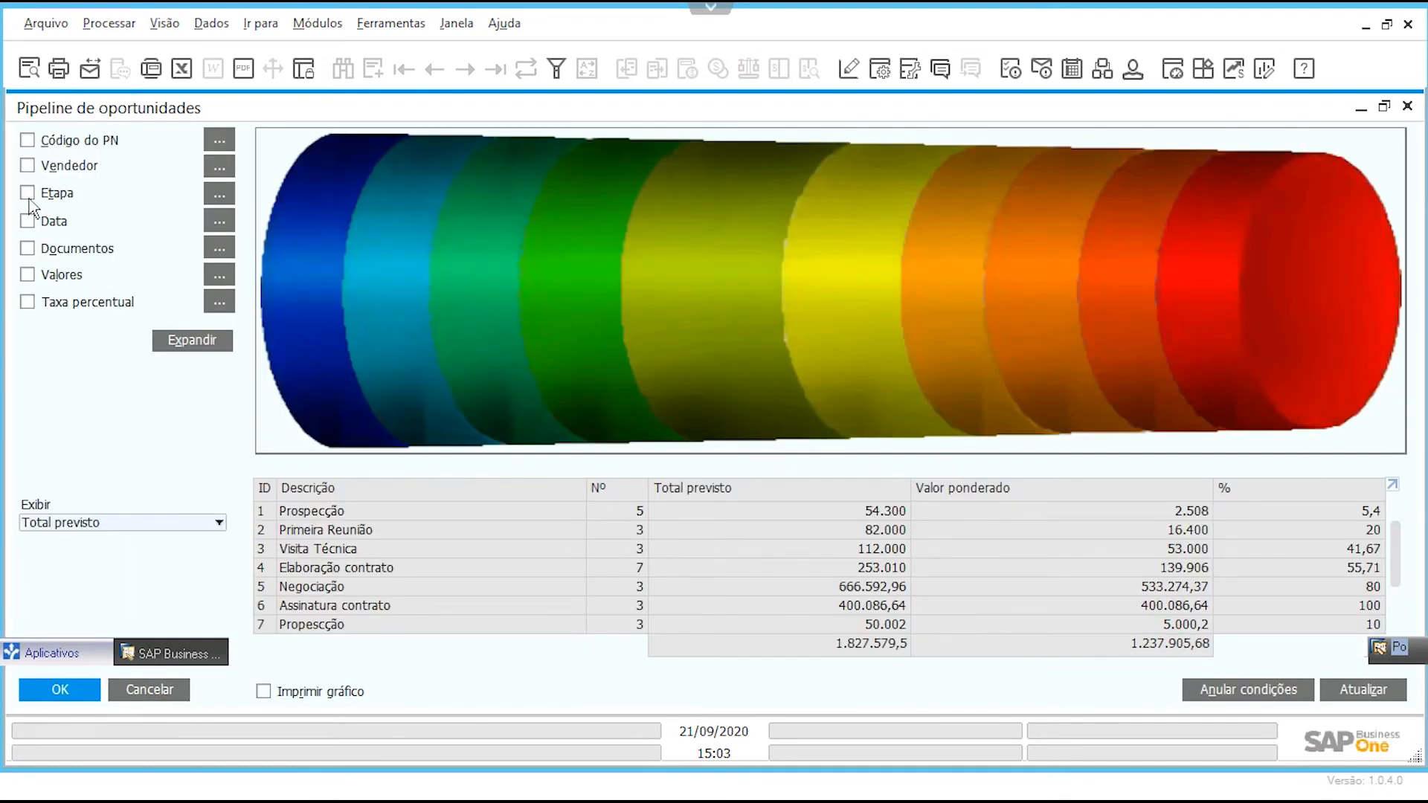
Step: Filter the opportunity pipeline by the stage Elaboração contrato and refresh the chart
{"action": "left_click", "coordinate": [225, 196]}
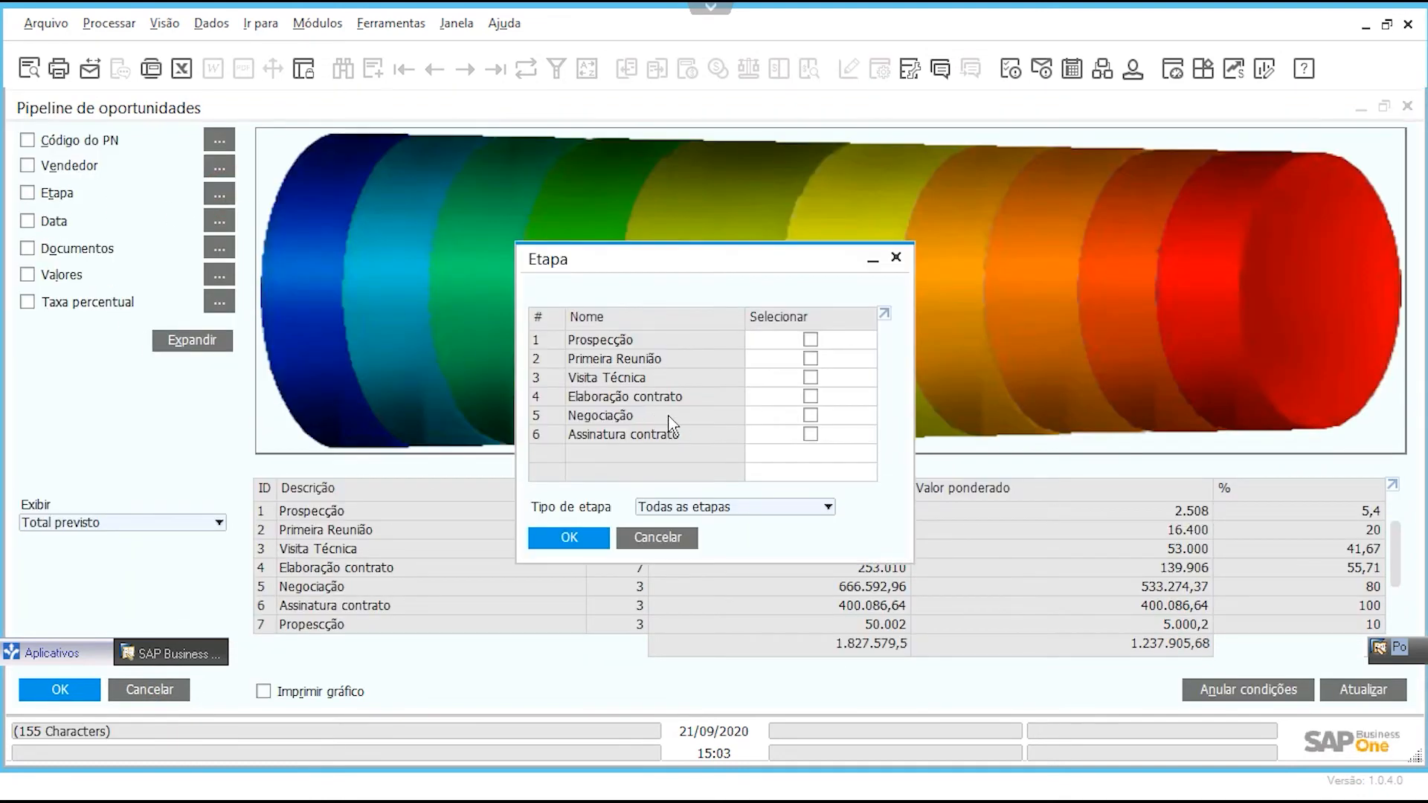
{"action": "left_click", "coordinate": [811, 396]}
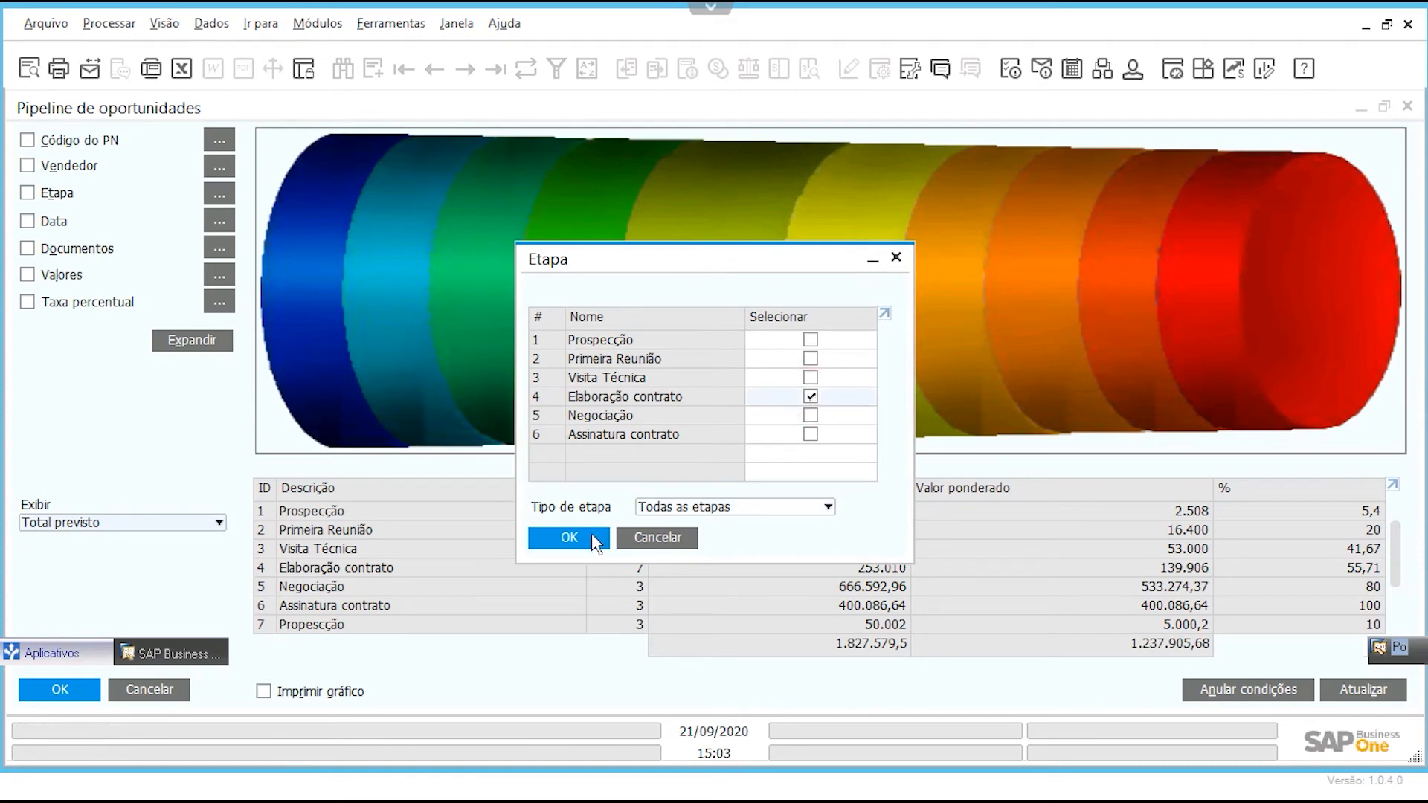
{"action": "left_click", "coordinate": [569, 537]}
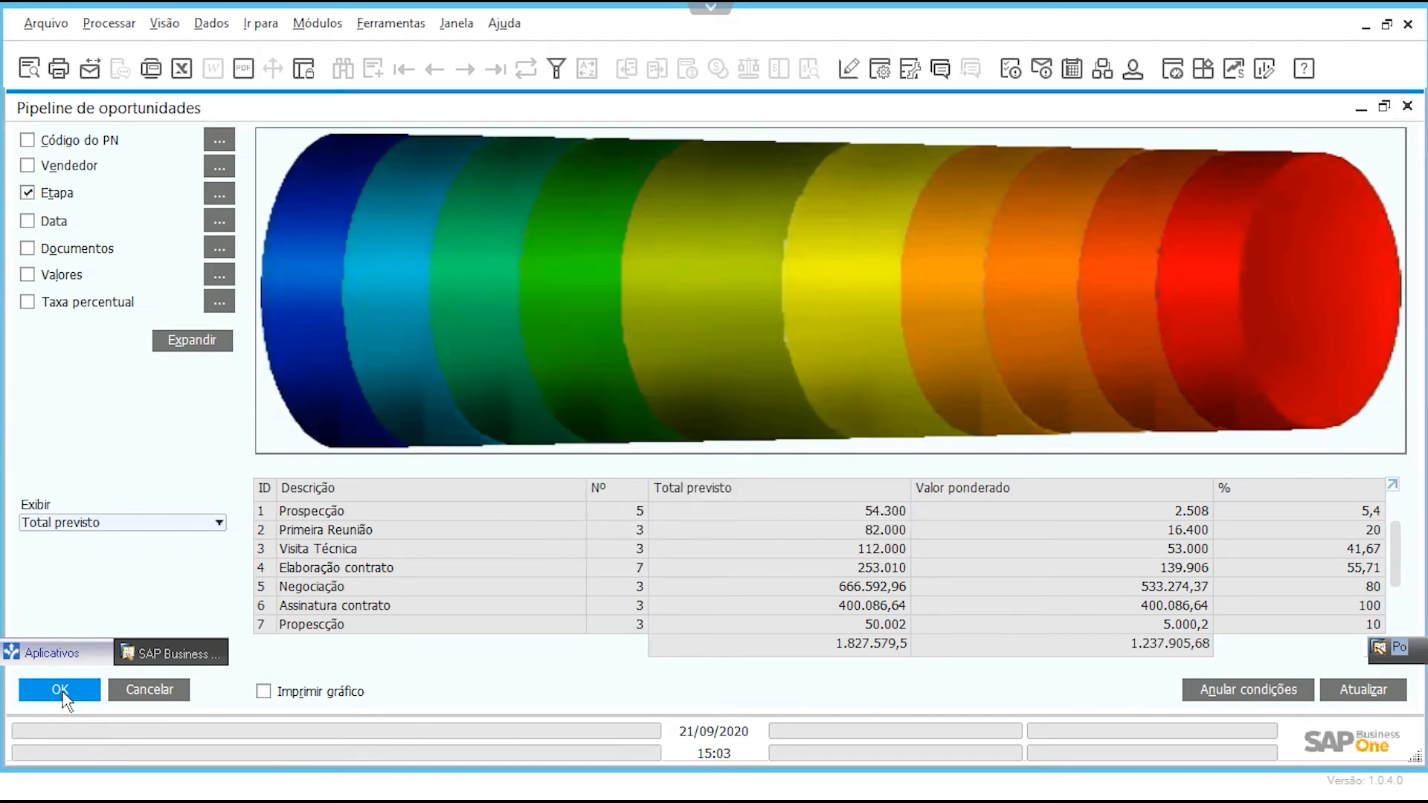
{"action": "left_click", "coordinate": [1352, 692]}
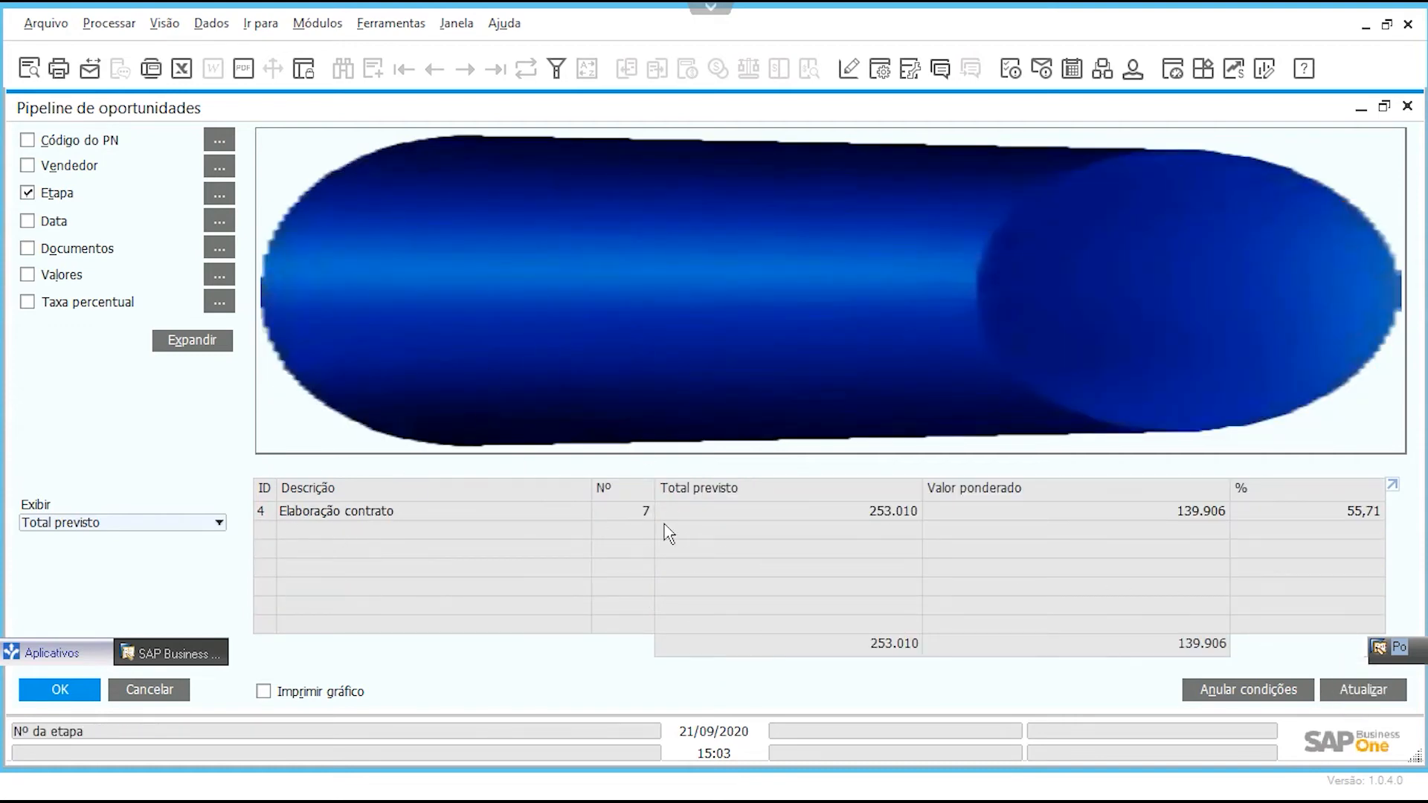
Step: Replace the pipeline's stage filter with a Vendedor filter for the logged-in salesperson, refresh the chart, and close the report
{"action": "left_click", "coordinate": [219, 195]}
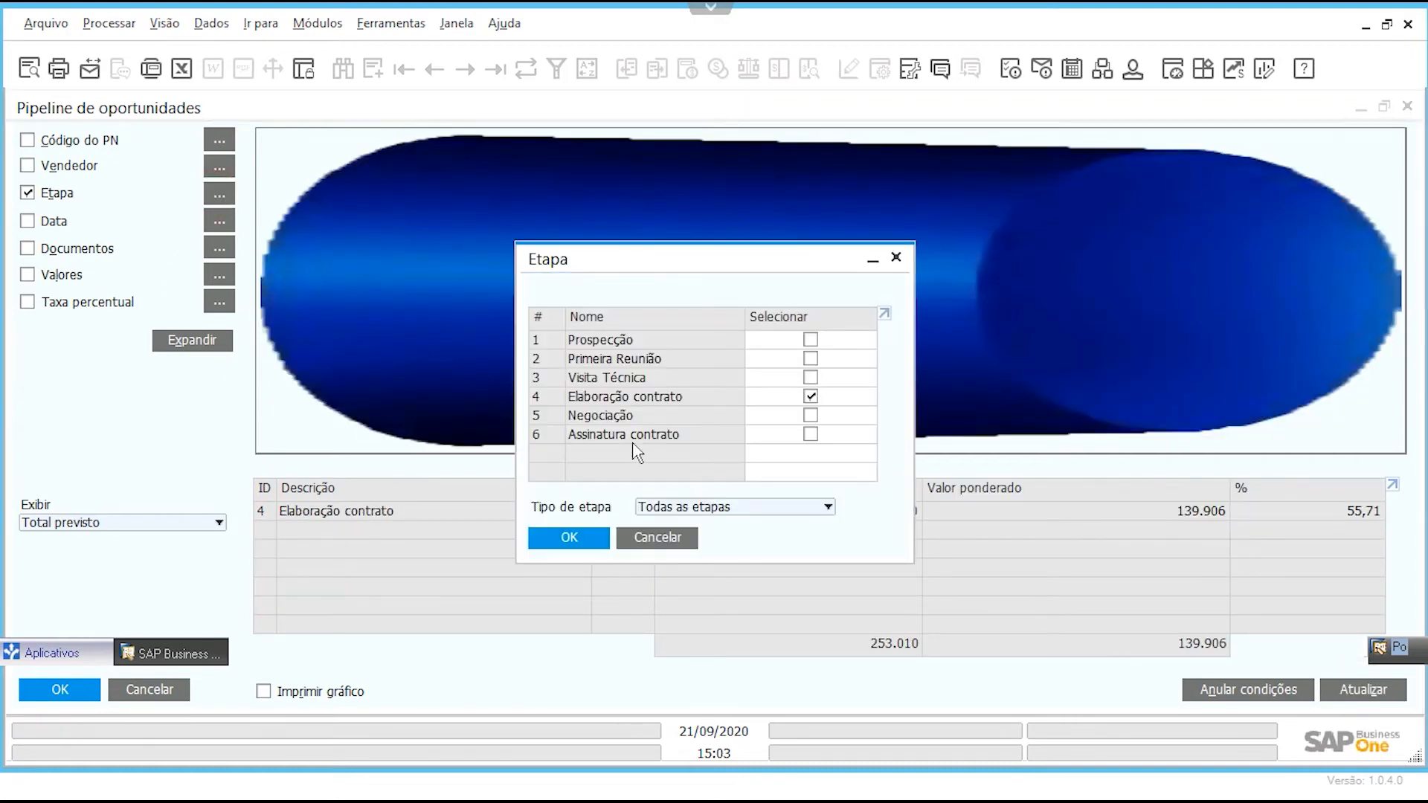
{"action": "left_click", "coordinate": [657, 537]}
{"action": "left_click", "coordinate": [28, 192]}
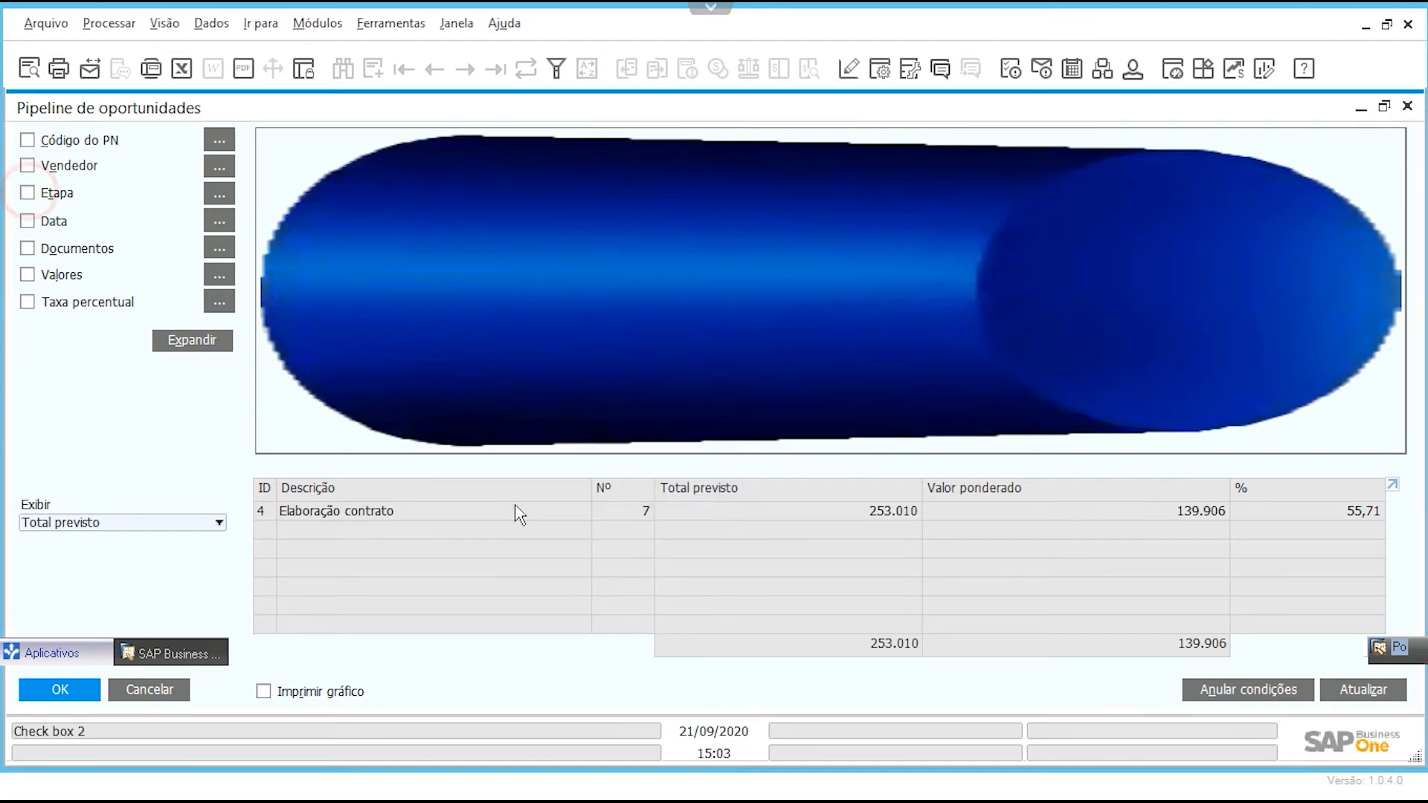
{"action": "left_click", "coordinate": [219, 166]}
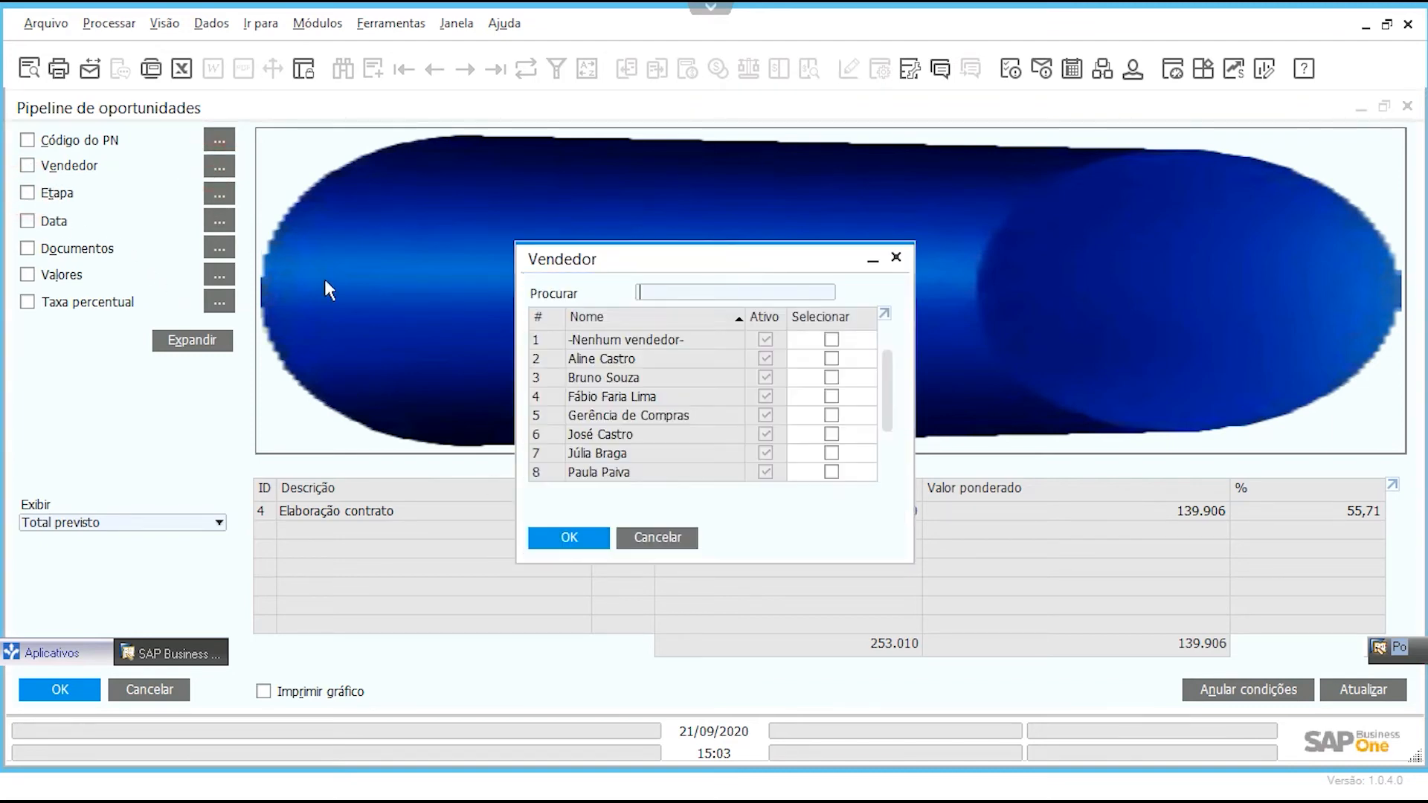
{"action": "scroll", "coordinate": [729, 447], "scroll_direction": "down", "scroll_amount": 1}
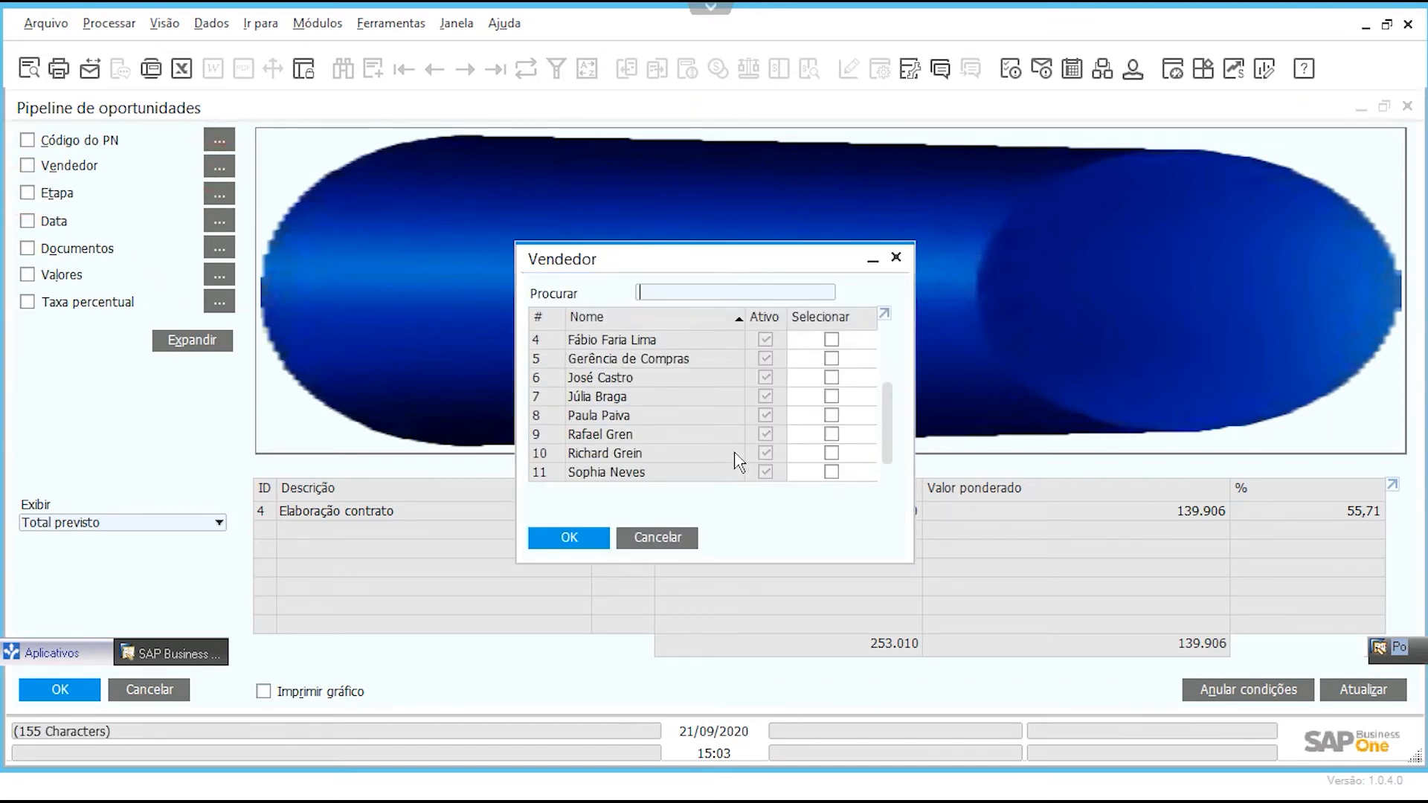
{"action": "left_click", "coordinate": [831, 453]}
{"action": "left_click", "coordinate": [561, 538]}
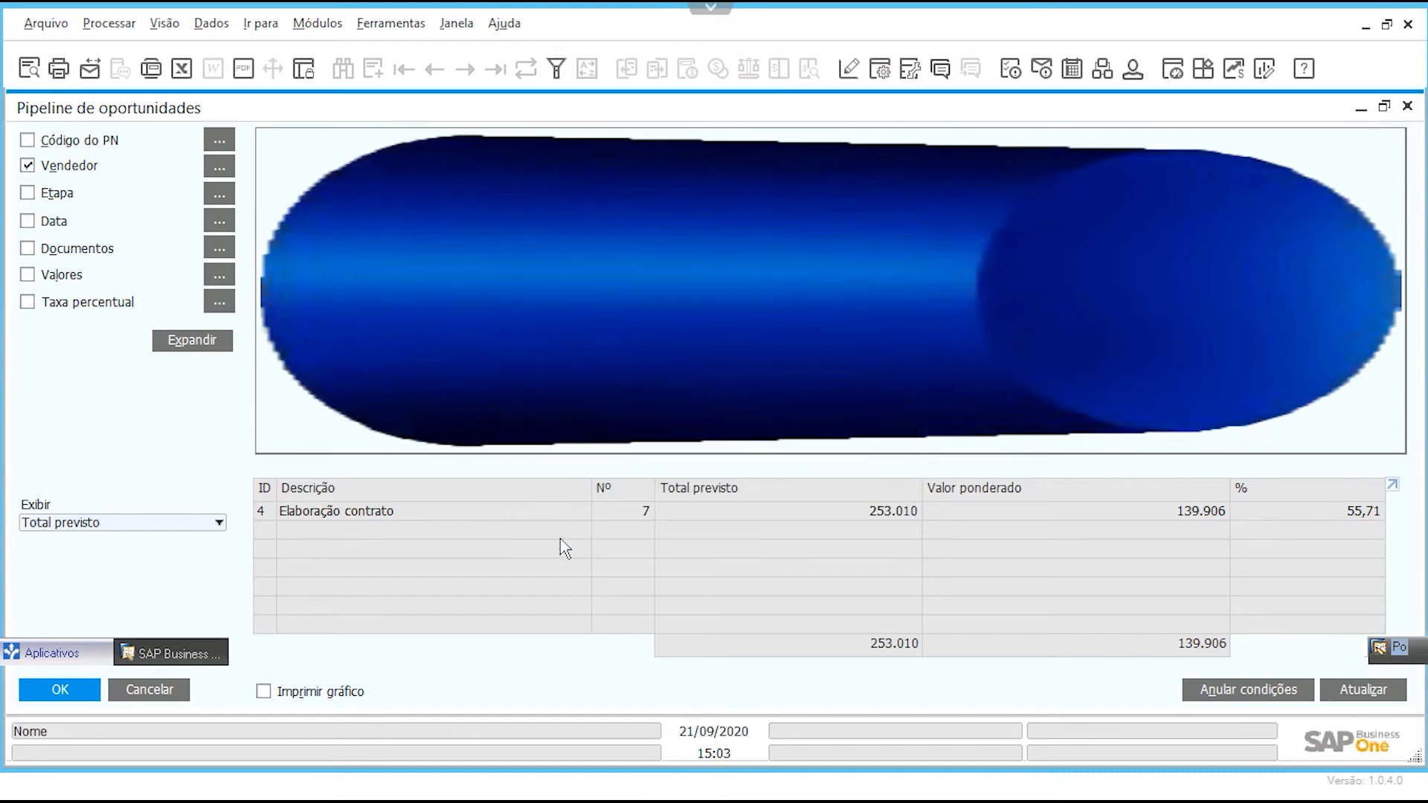
{"action": "left_click", "coordinate": [1363, 688]}
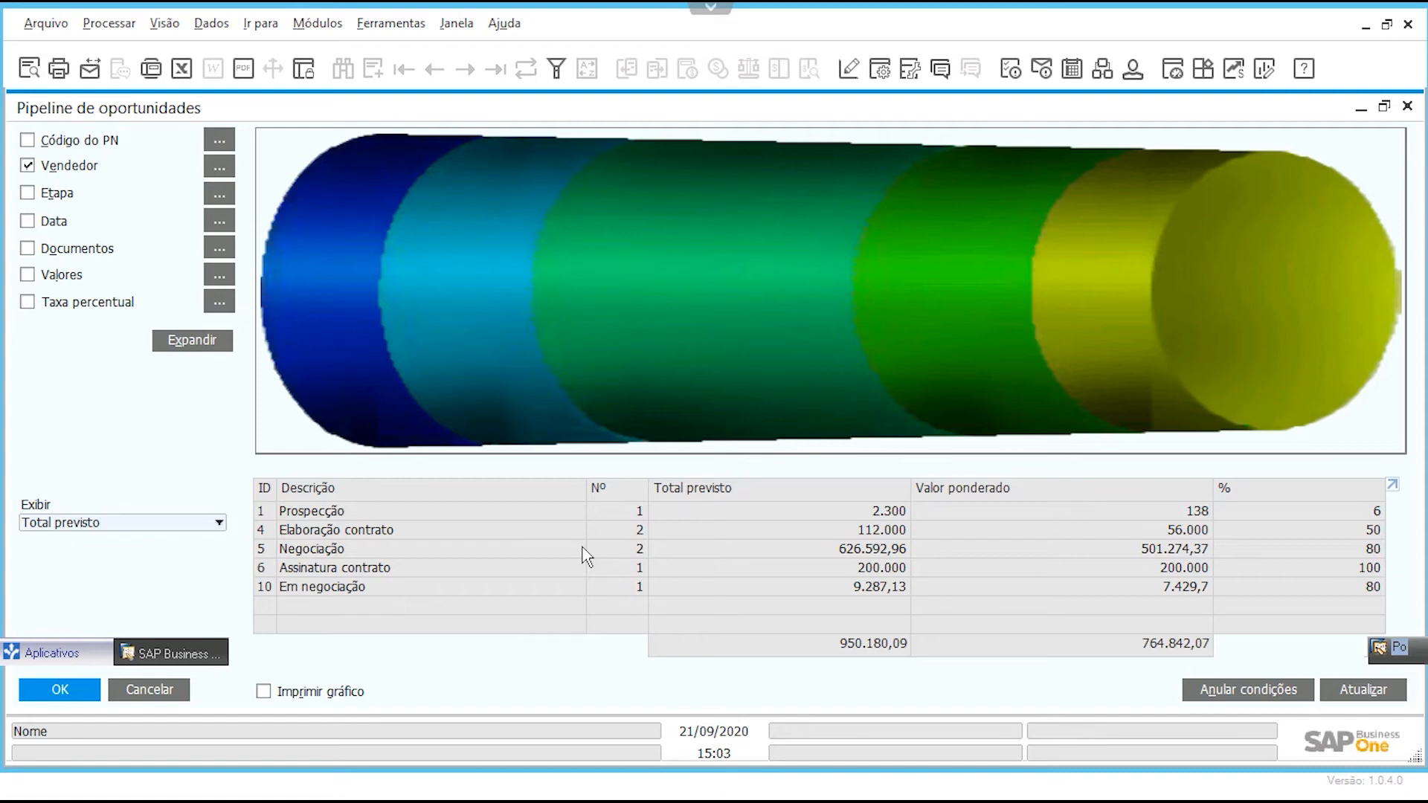
{"action": "left_click", "coordinate": [167, 688]}
{"action": "left_click", "coordinate": [530, 500]}
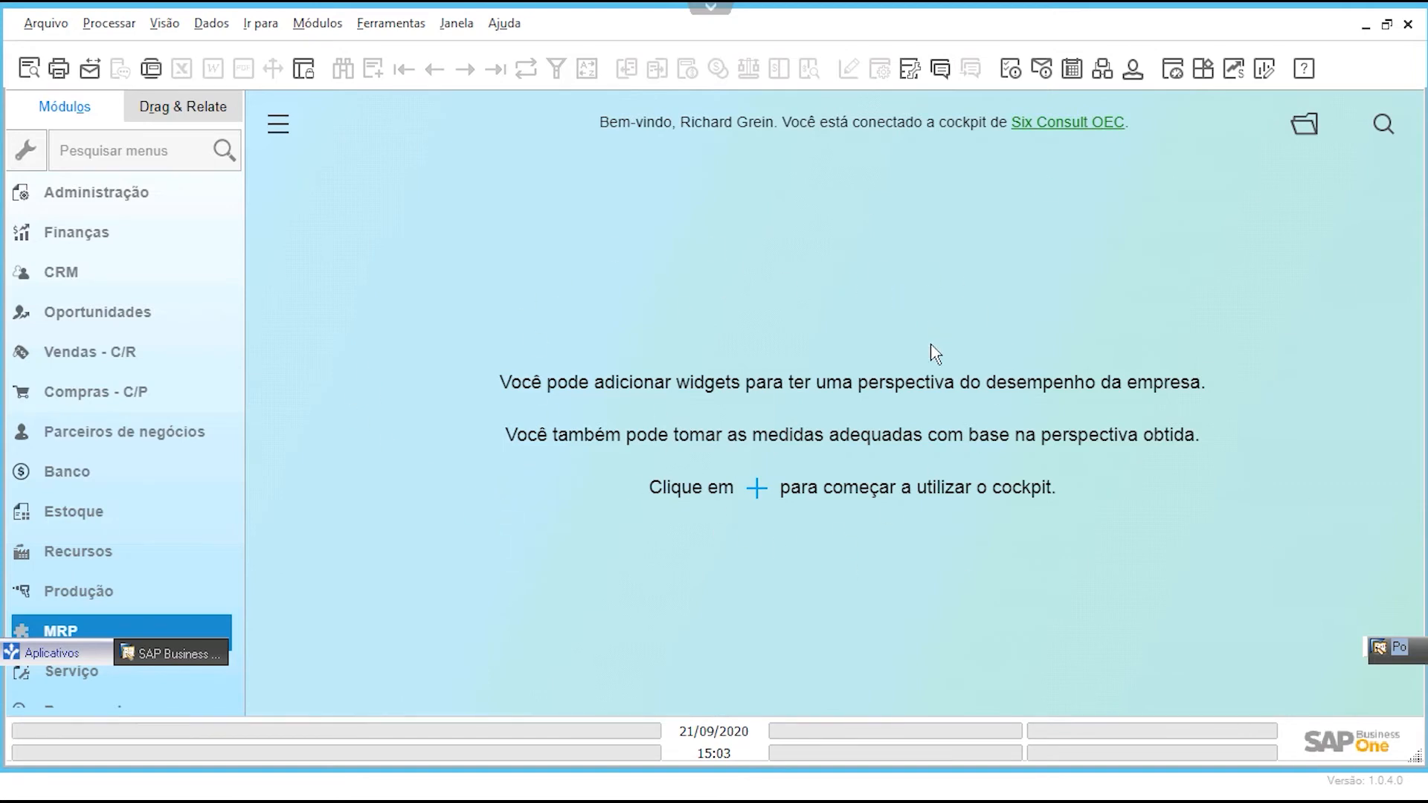
Step: Add the gallery widgets Meus 5 melhores clientes por valor de vendas (com imposto) and Meu valor de vendas (com imposto) to the cockpit
{"action": "left_click", "coordinate": [759, 495]}
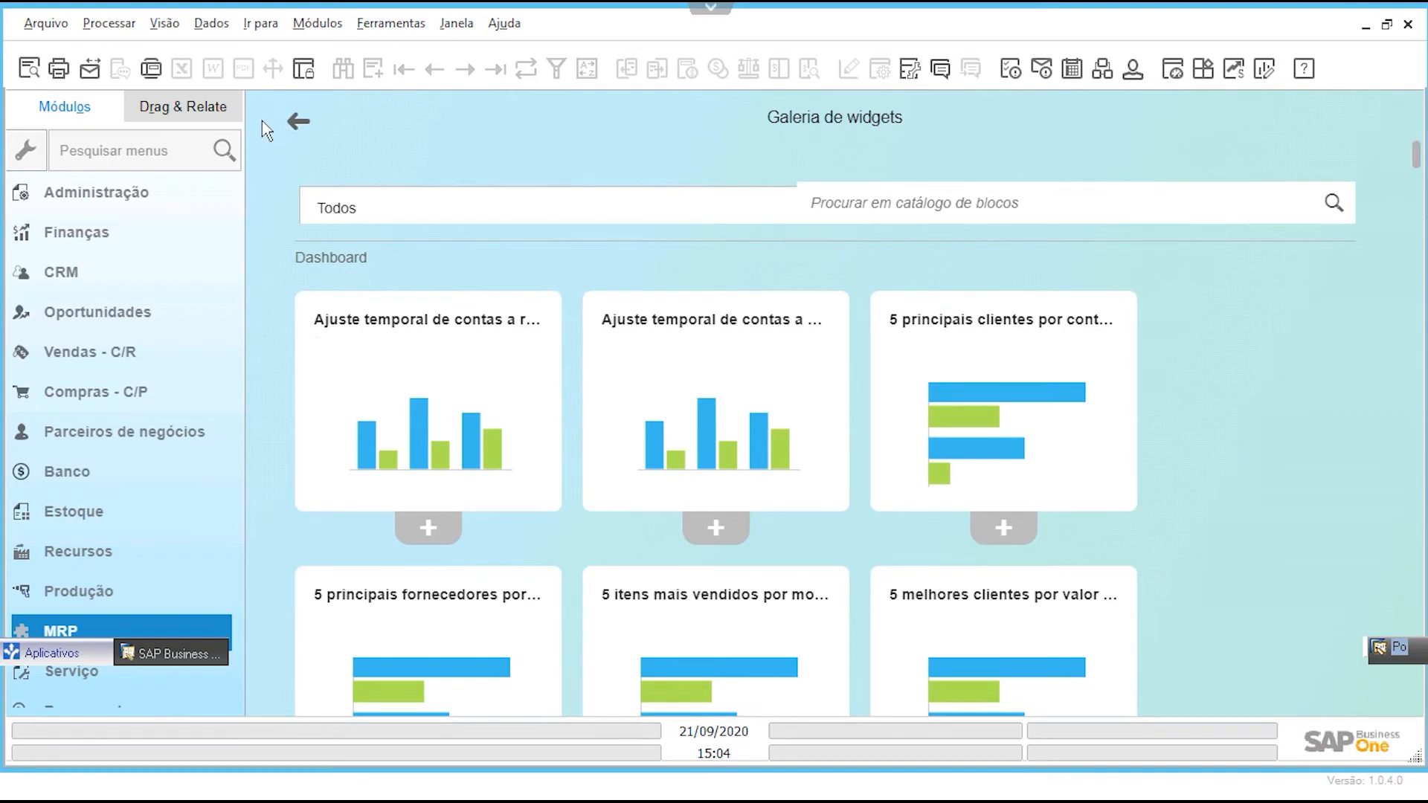
{"action": "scroll", "coordinate": [654, 356], "scroll_direction": "down", "scroll_amount": 7}
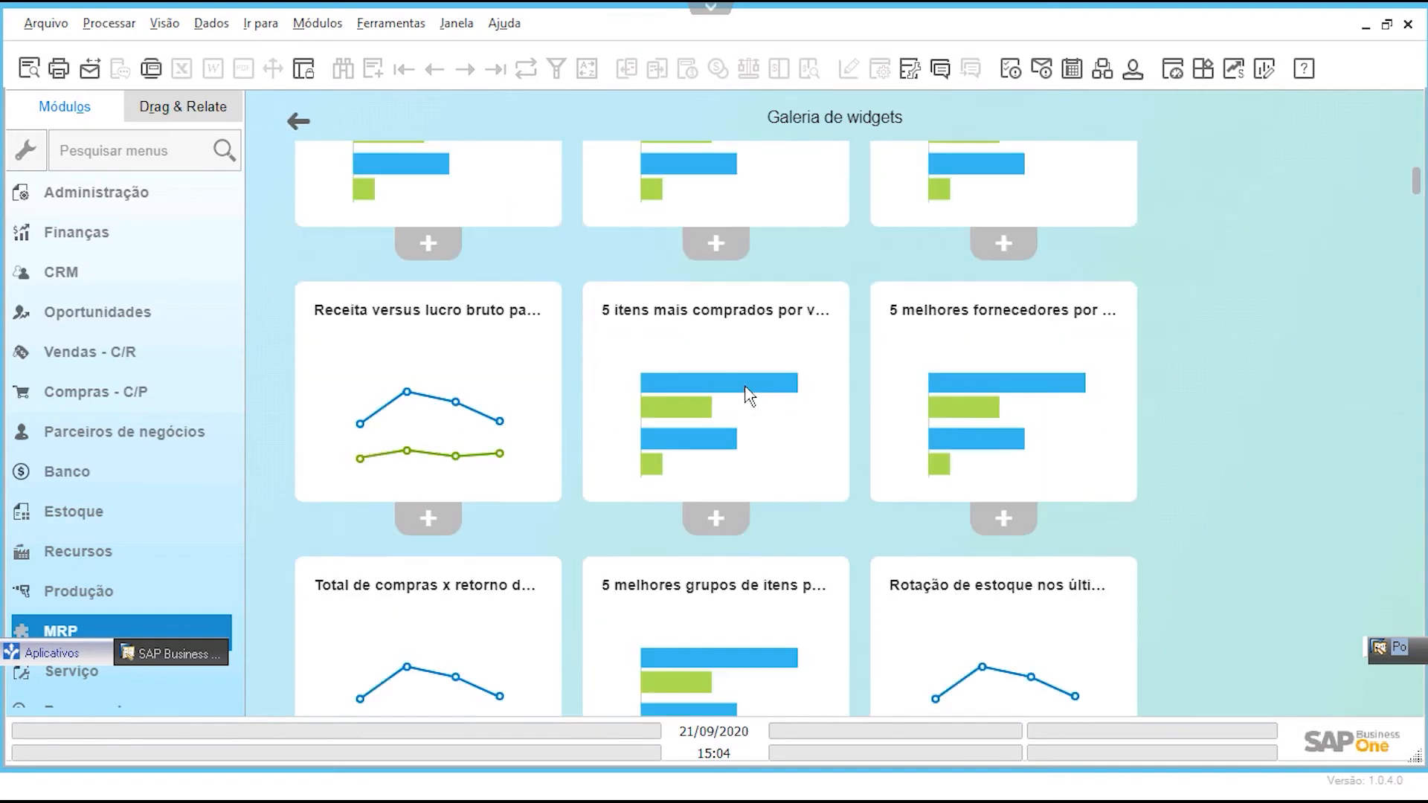
{"action": "scroll", "coordinate": [771, 409], "scroll_direction": "down", "scroll_amount": 7}
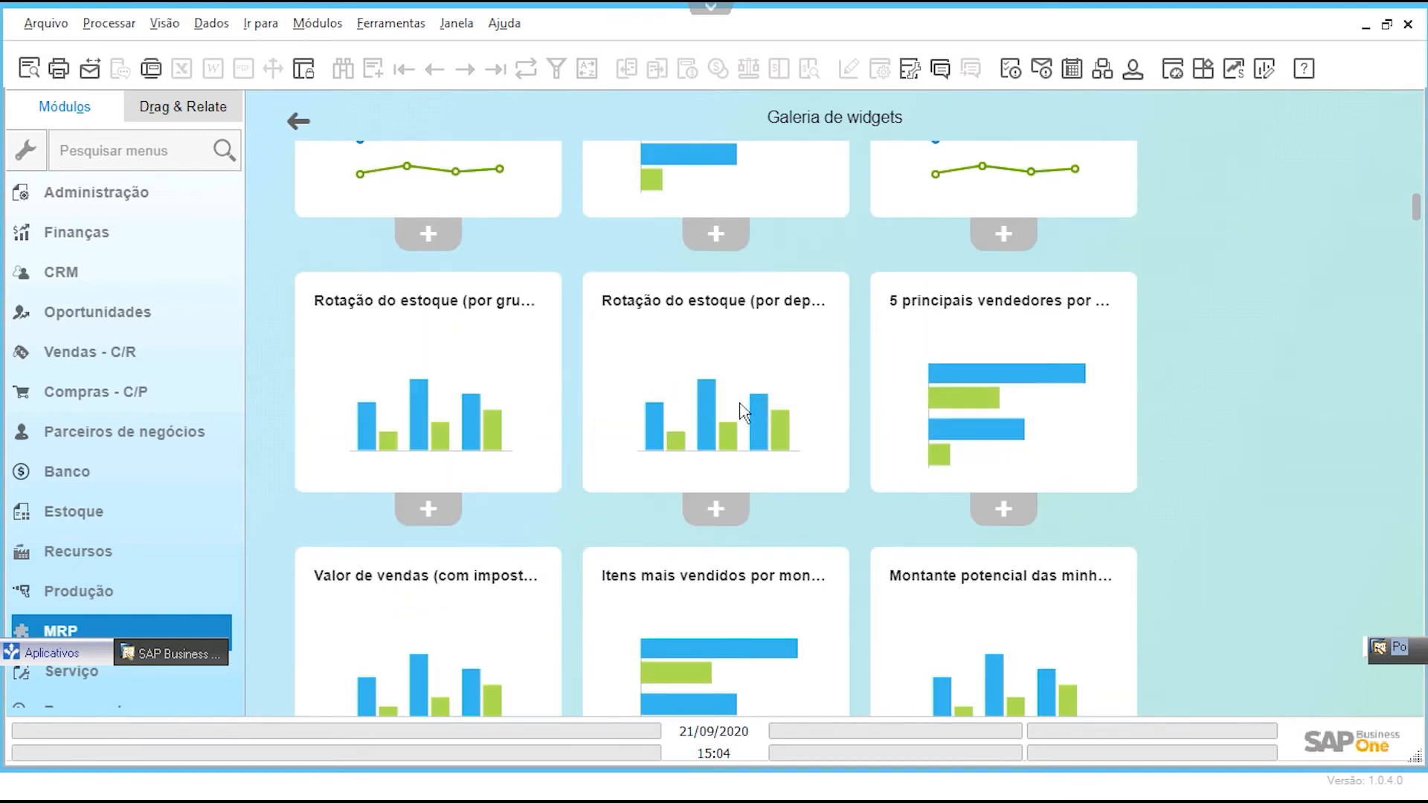
{"action": "scroll", "coordinate": [743, 413], "scroll_direction": "down", "scroll_amount": 7}
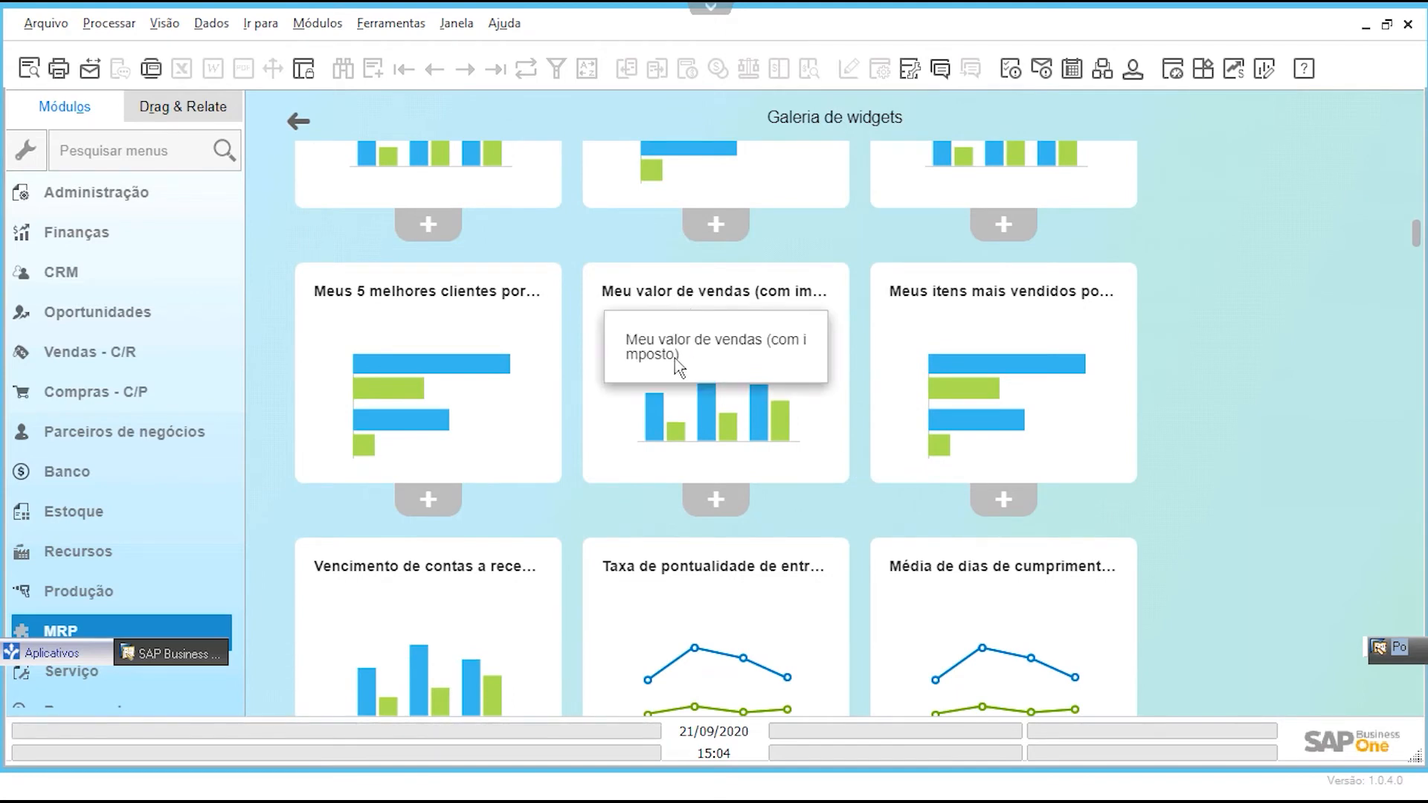
{"action": "left_click", "coordinate": [428, 502]}
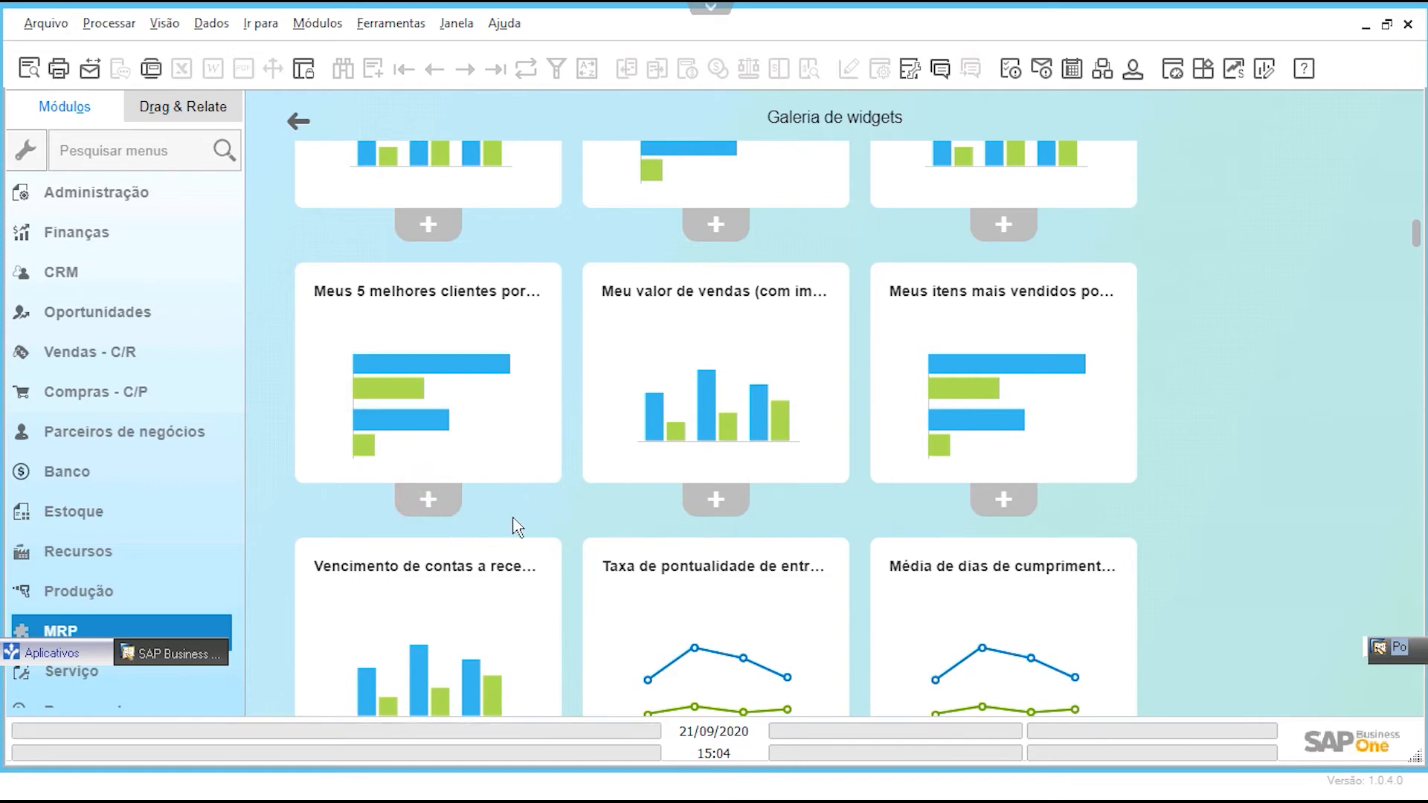
{"action": "left_click", "coordinate": [717, 503]}
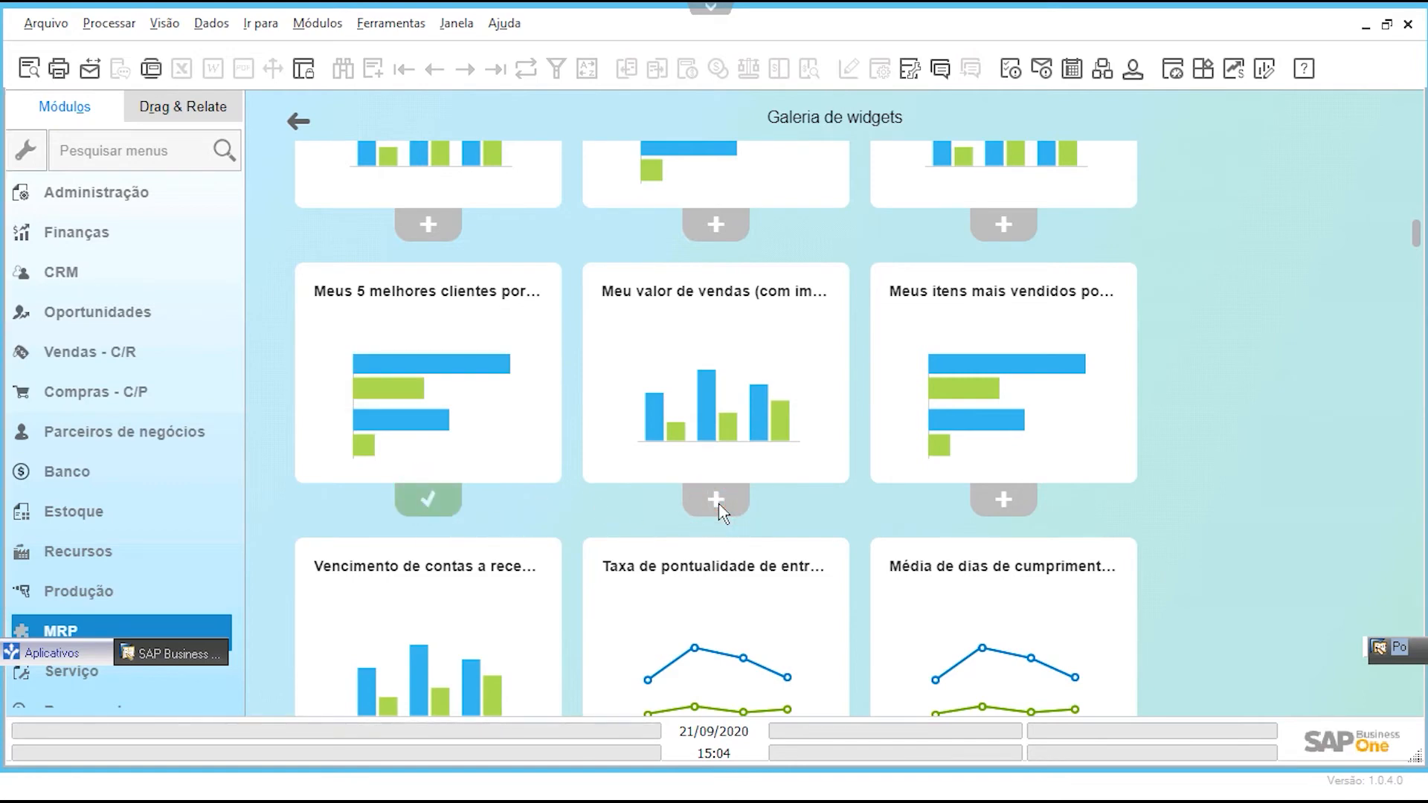
{"action": "left_click", "coordinate": [298, 125]}
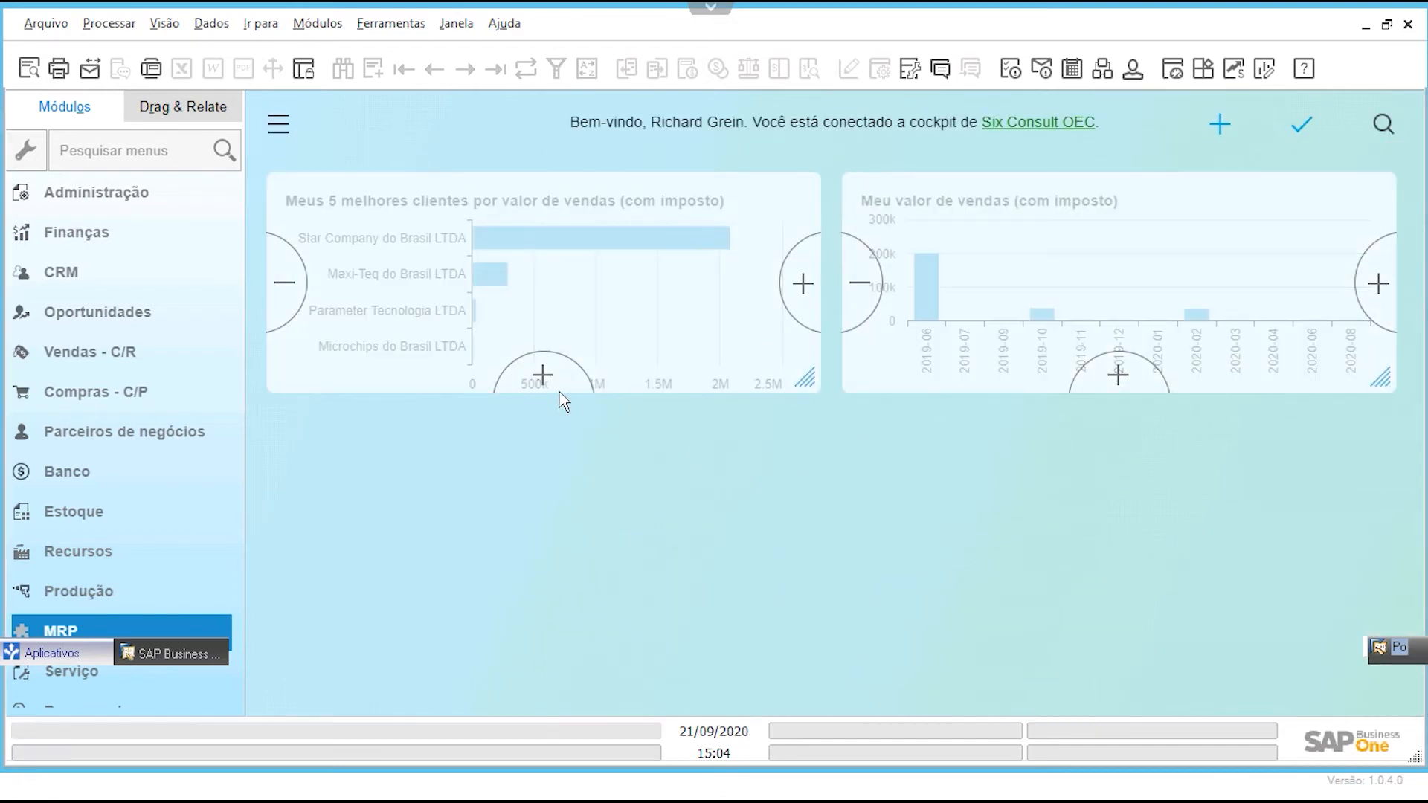
Step: Try making the Meus 5 melhores clientes widget taller, and shrink it back to its original height
{"action": "left_click", "coordinate": [543, 375]}
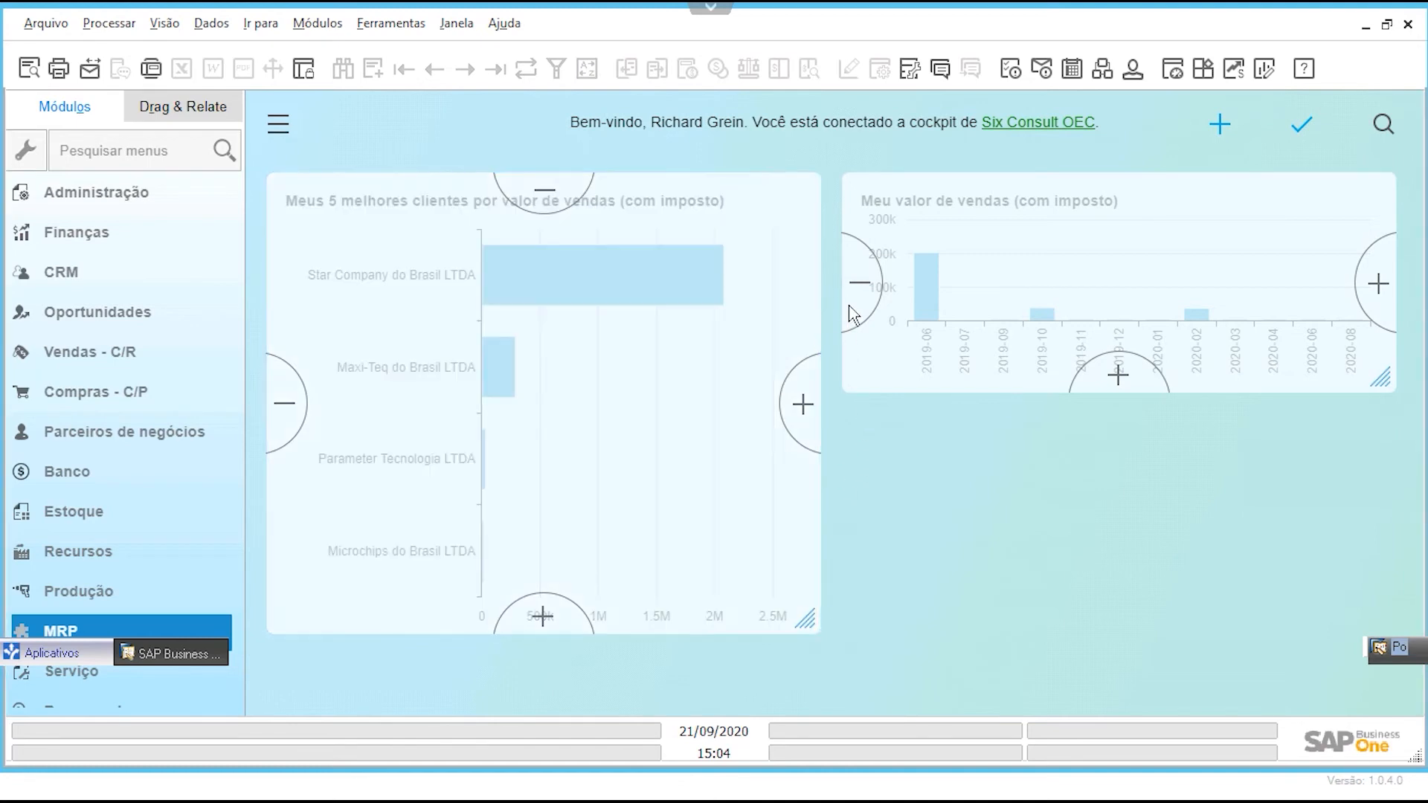
{"action": "left_click", "coordinate": [856, 285]}
{"action": "left_click", "coordinate": [1119, 355]}
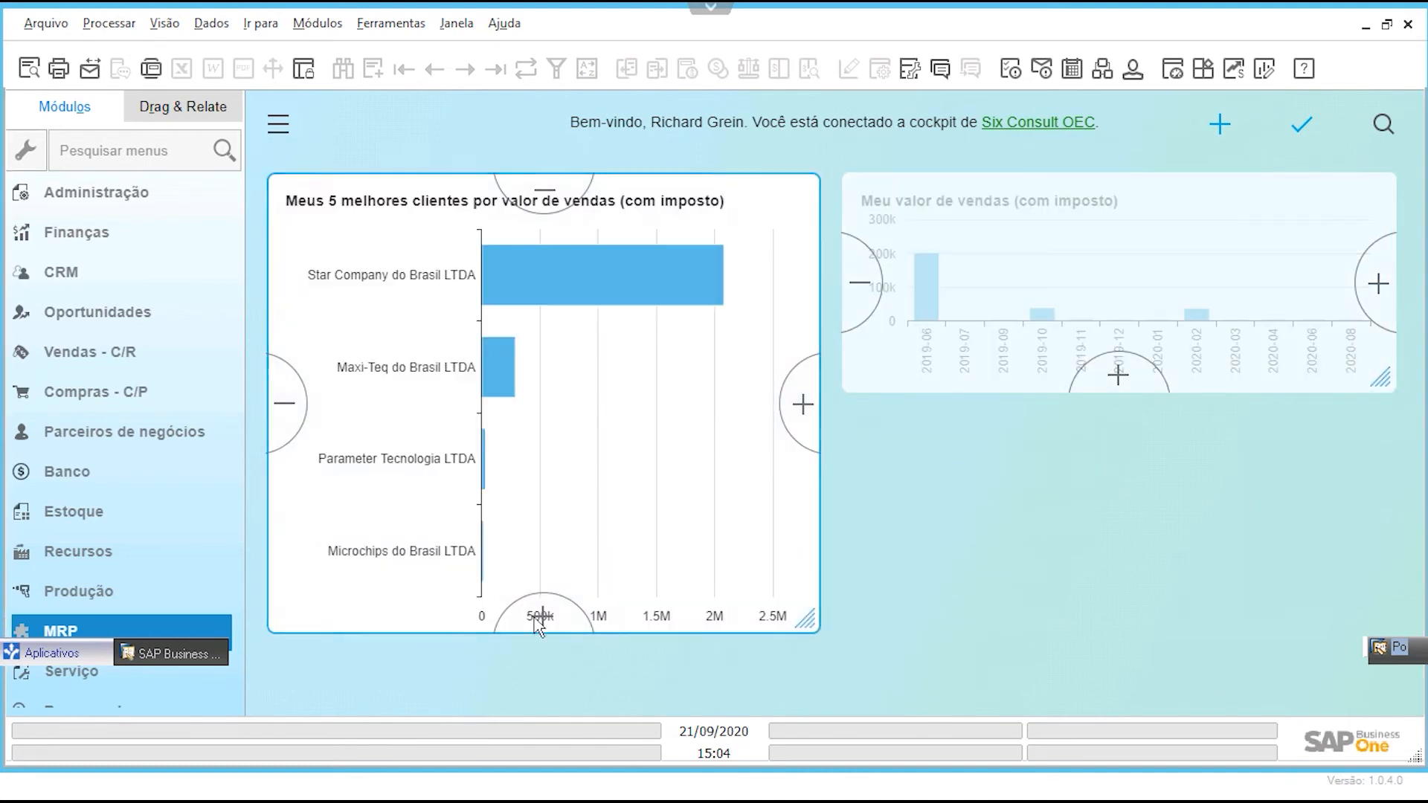
{"action": "left_click", "coordinate": [545, 187]}
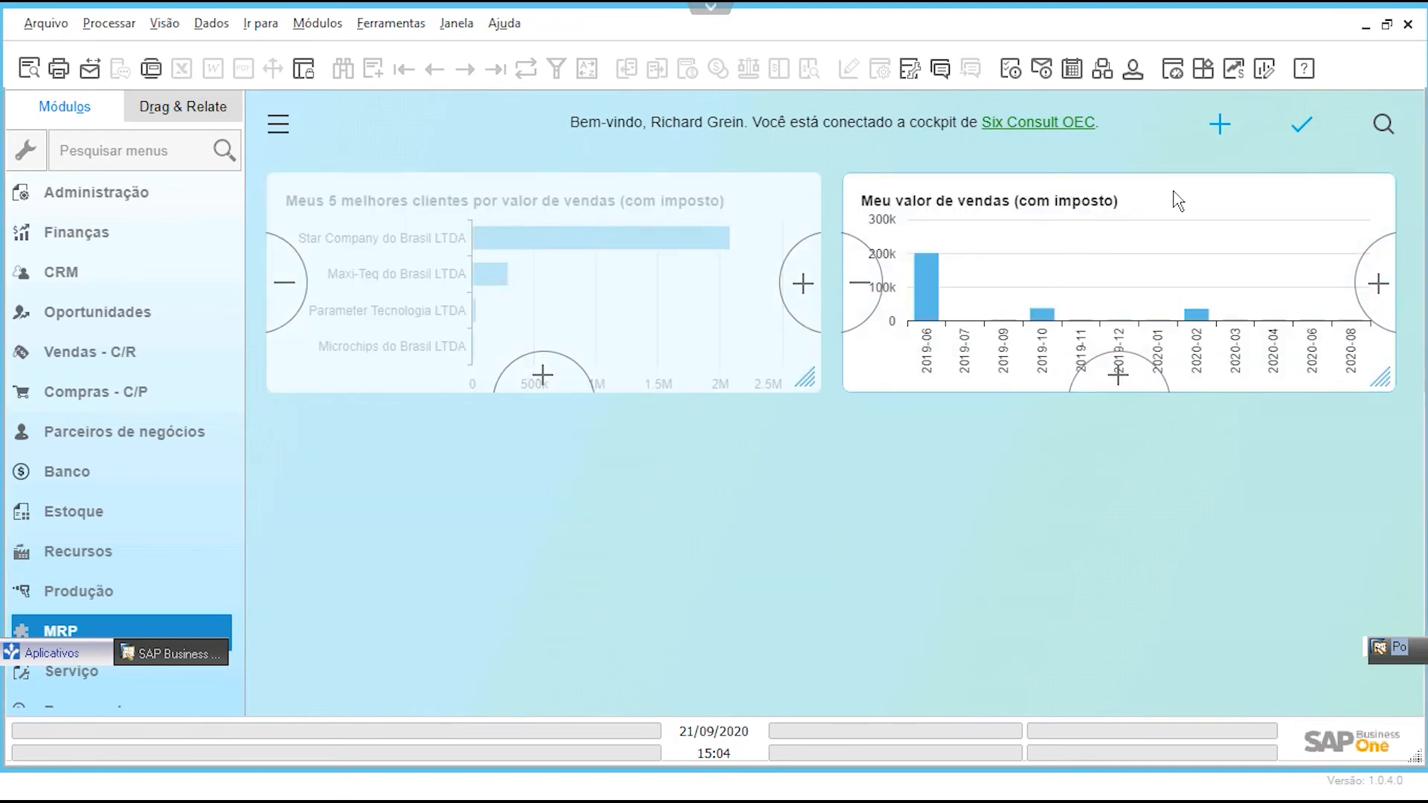
Step: Remove the Meu valor de vendas (com imposto) widget from the cockpit
{"action": "left_click", "coordinate": [1079, 309]}
{"action": "left_click_drag", "start_coordinate": [1088, 339], "coordinate": [1300, 650]}
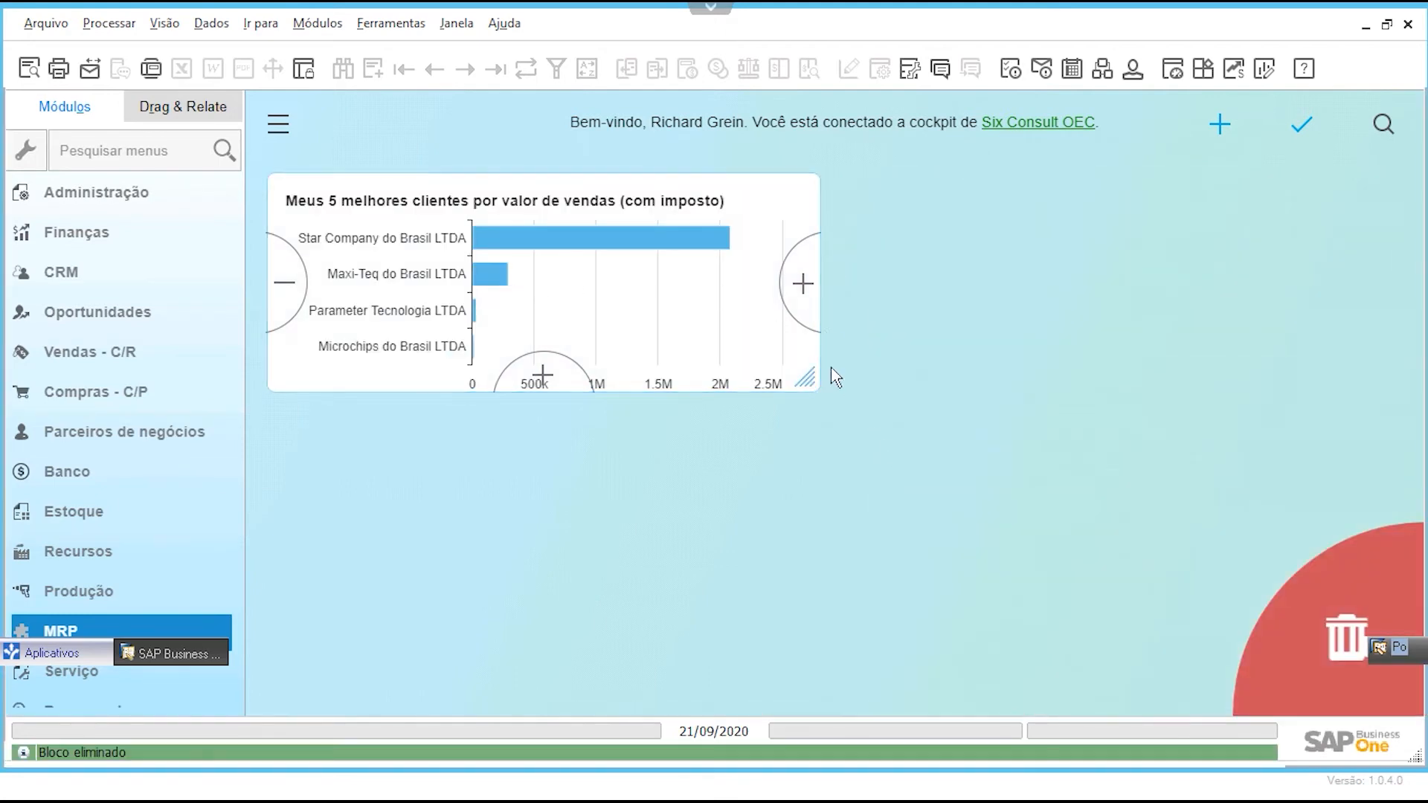
Step: Remove the Meus 5 melhores clientes widget from the cockpit and load the public Sales model
{"action": "left_click_drag", "start_coordinate": [867, 328], "coordinate": [1339, 655]}
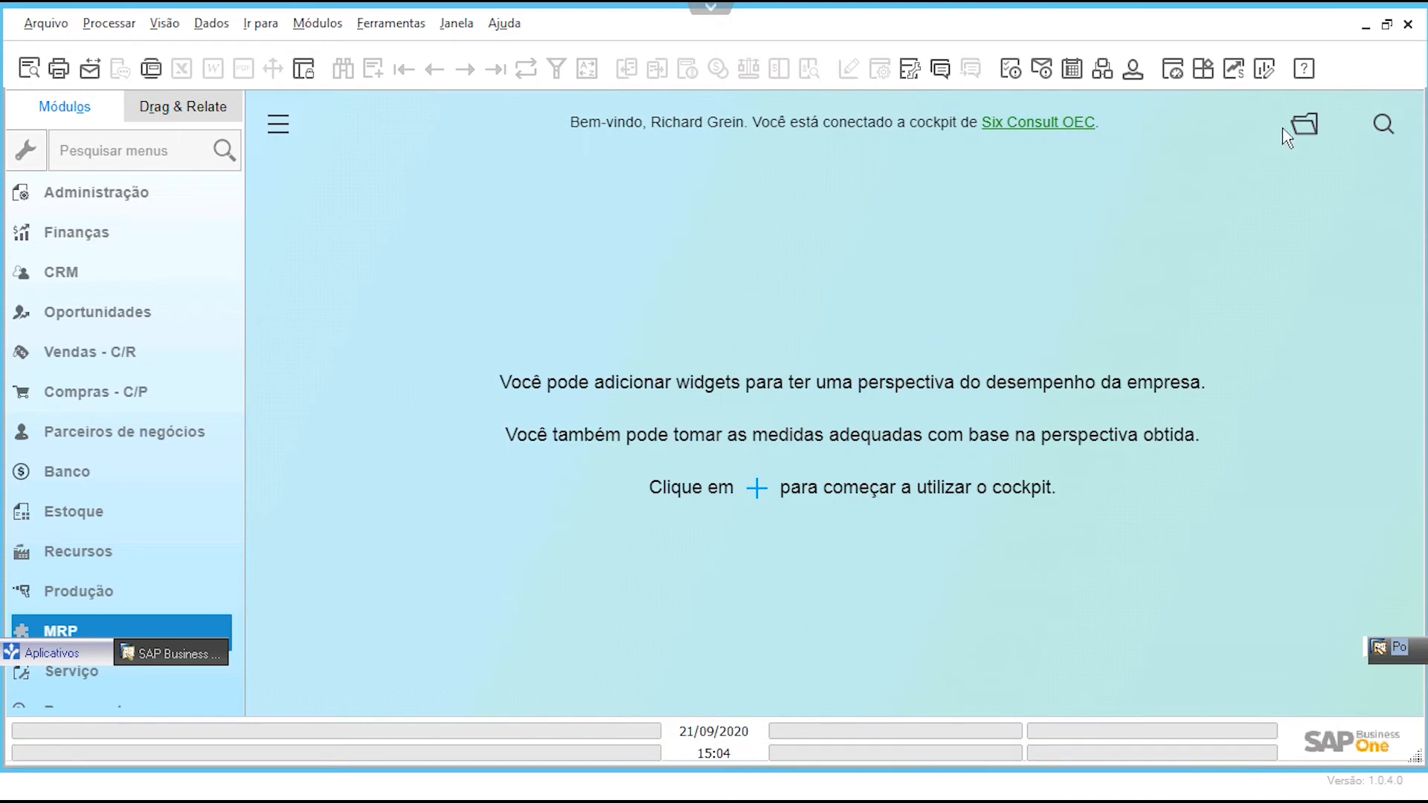
{"action": "left_click", "coordinate": [1307, 125]}
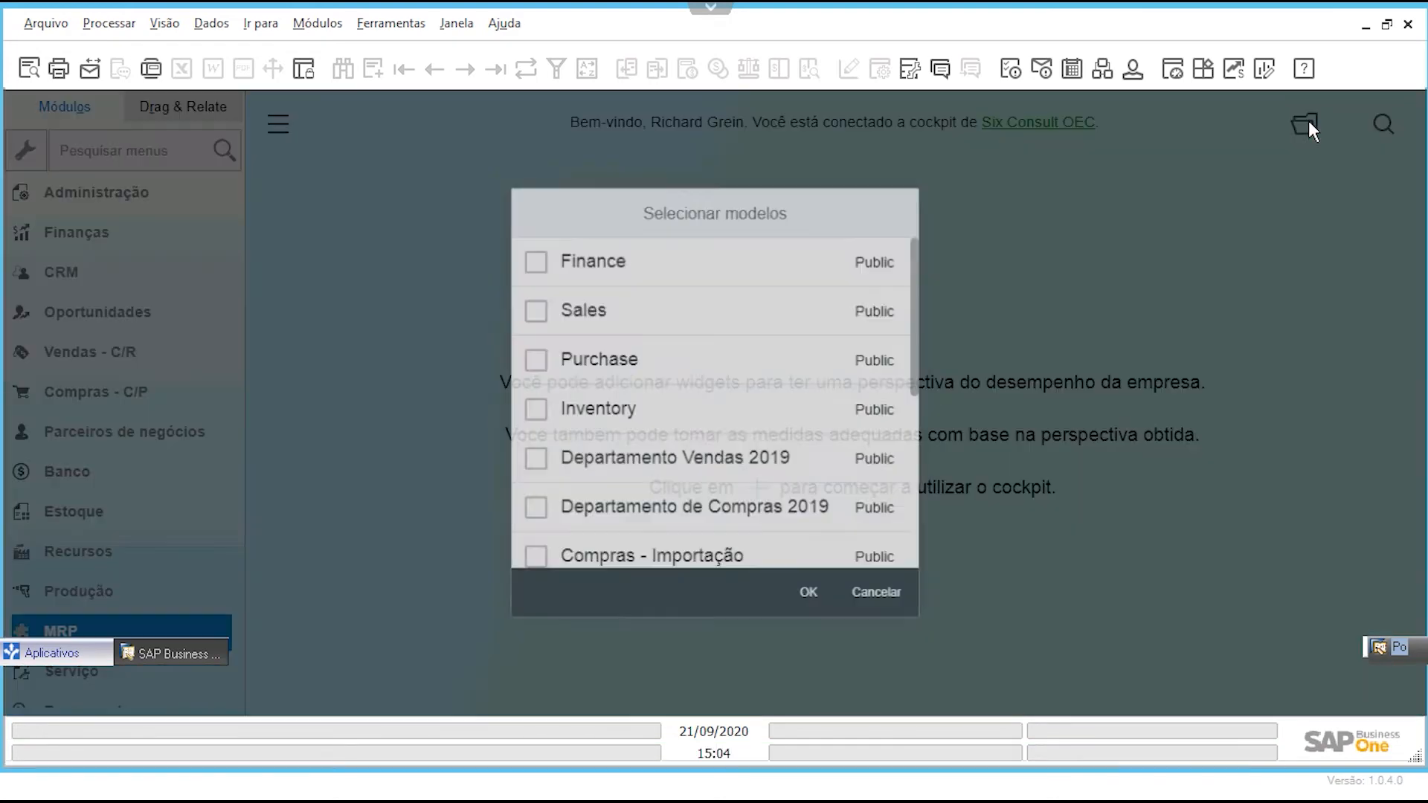
{"action": "scroll", "coordinate": [905, 363], "scroll_direction": "down", "scroll_amount": 3}
{"action": "scroll", "coordinate": [905, 365], "scroll_direction": "down", "scroll_amount": 3}
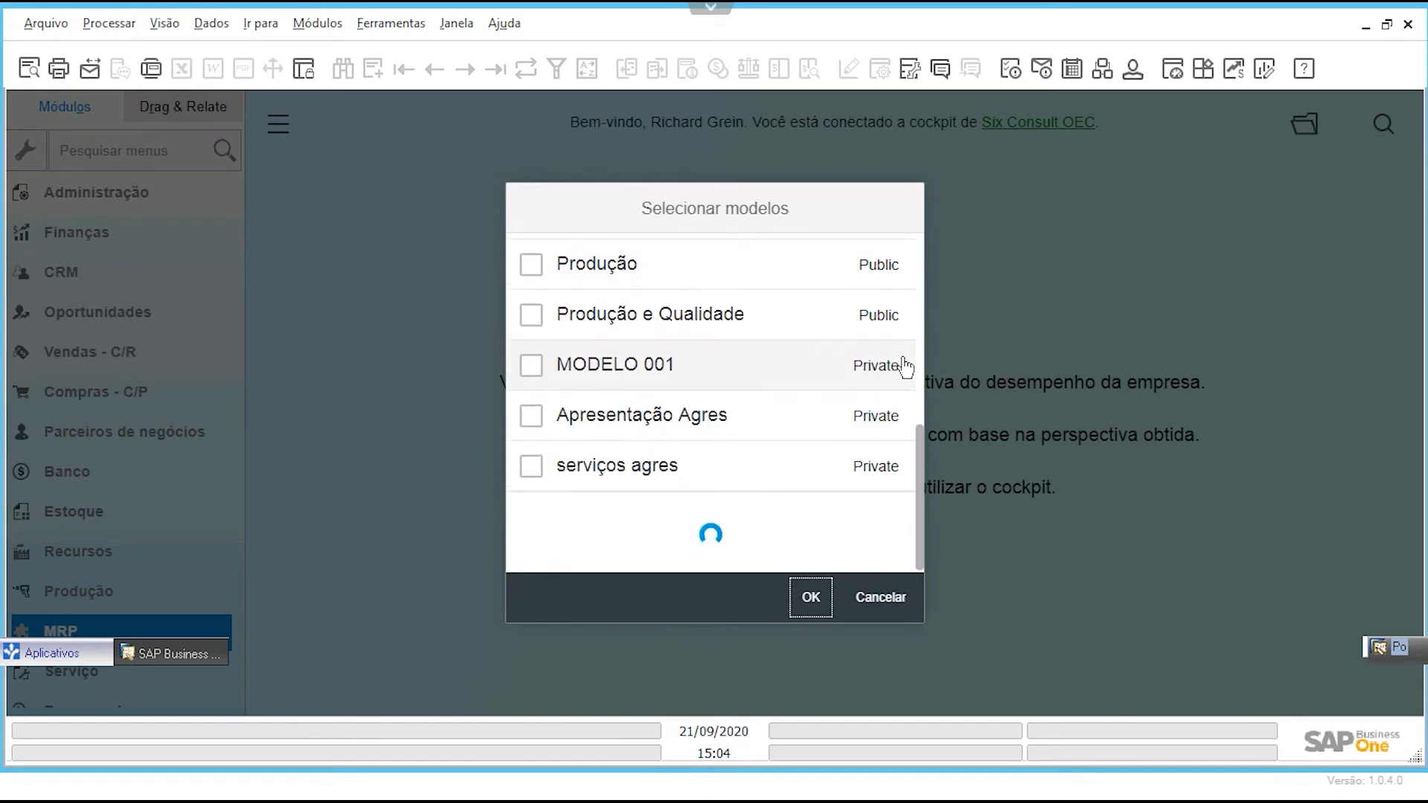
{"action": "scroll", "coordinate": [904, 364], "scroll_direction": "up", "scroll_amount": 10}
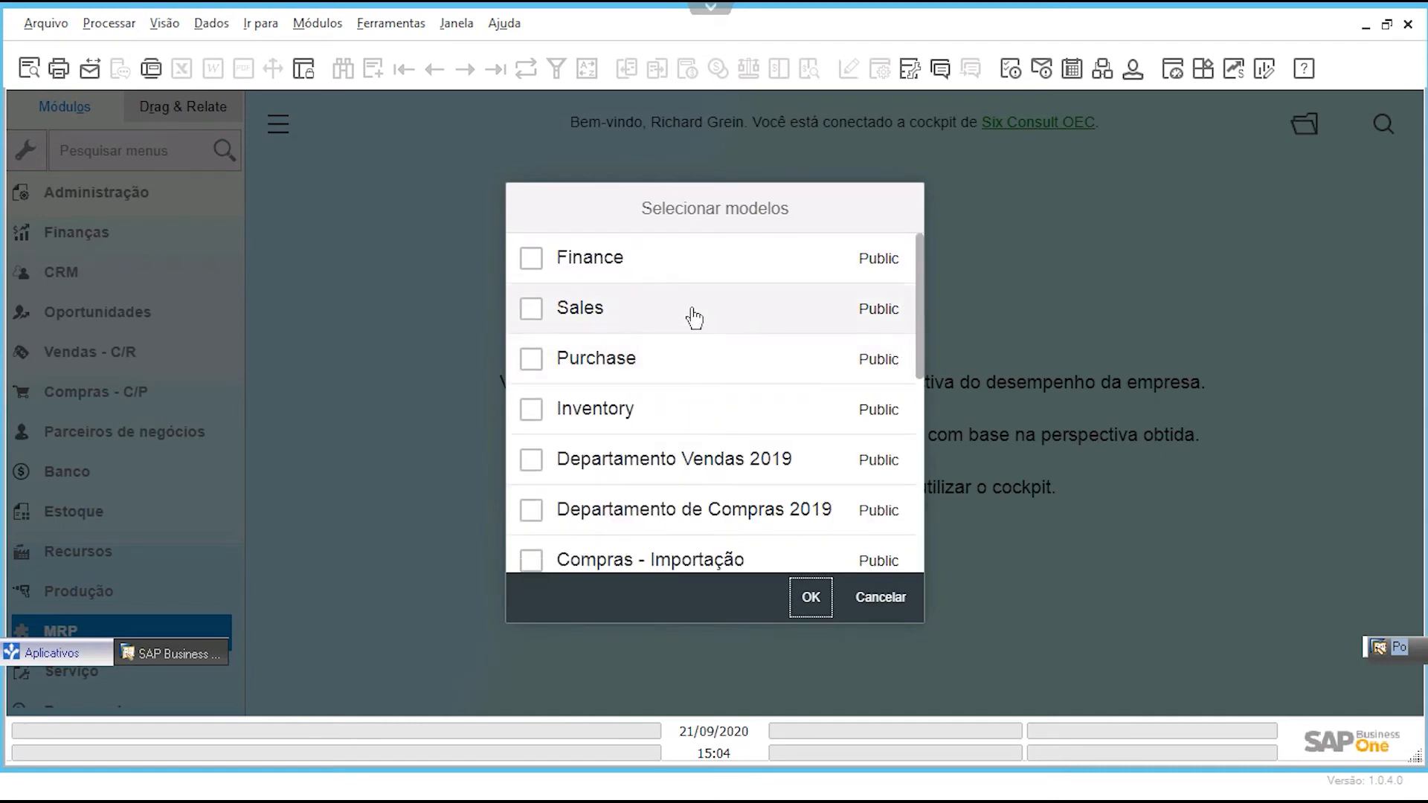
{"action": "left_click", "coordinate": [767, 311]}
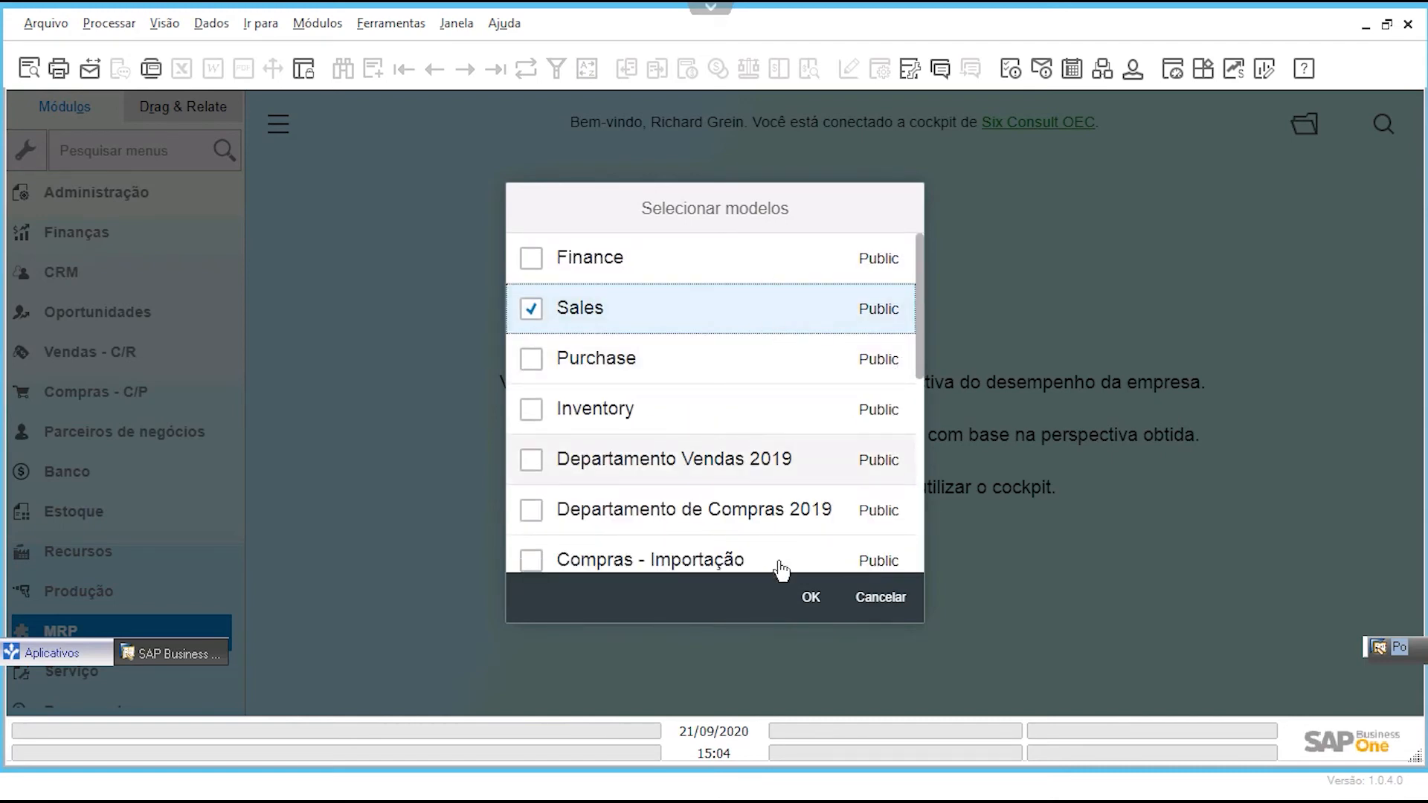
{"action": "left_click", "coordinate": [813, 605]}
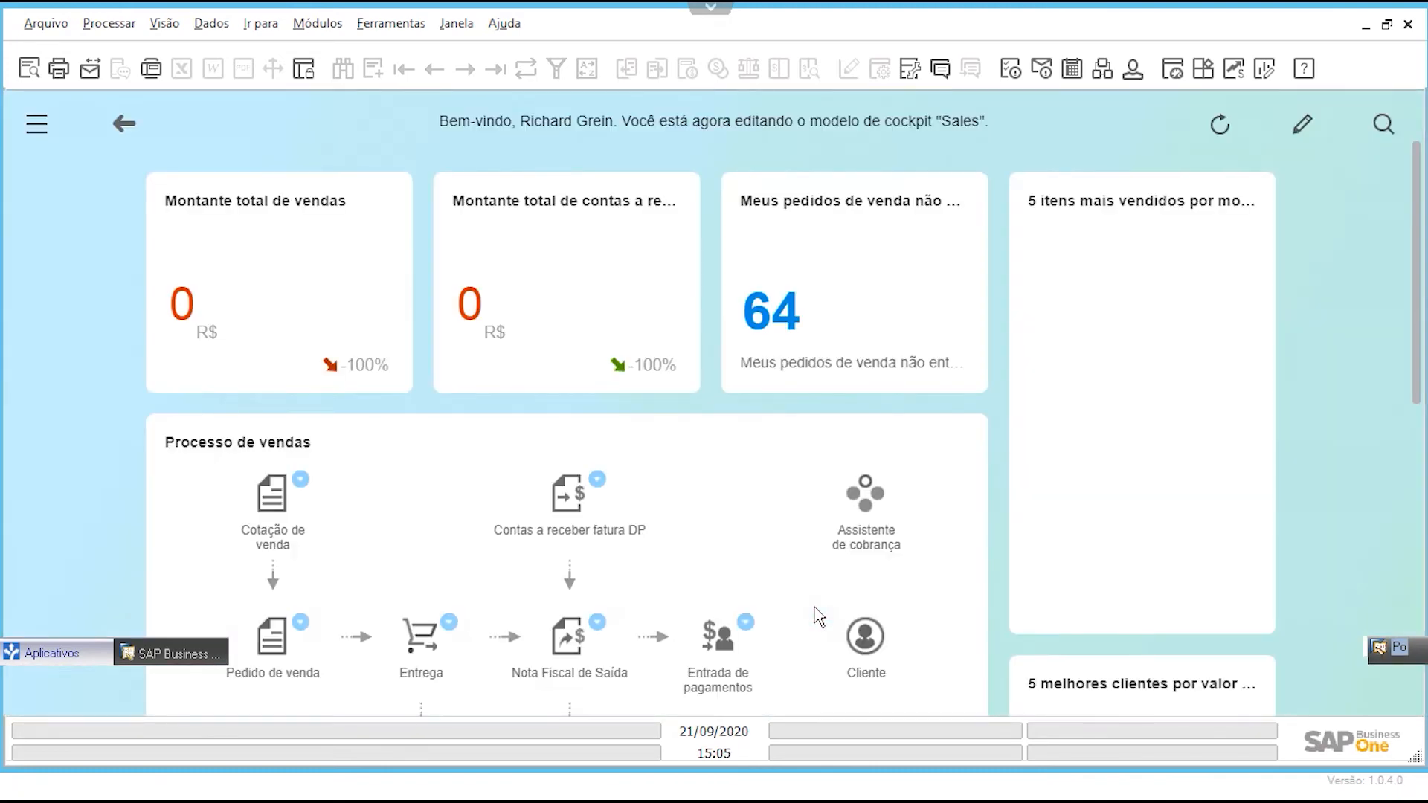
Step: Examine the Sales cockpit's sales total widgets, top-five charts and Processo de vendas diagram
{"action": "scroll", "coordinate": [803, 573], "scroll_direction": "down", "scroll_amount": 9}
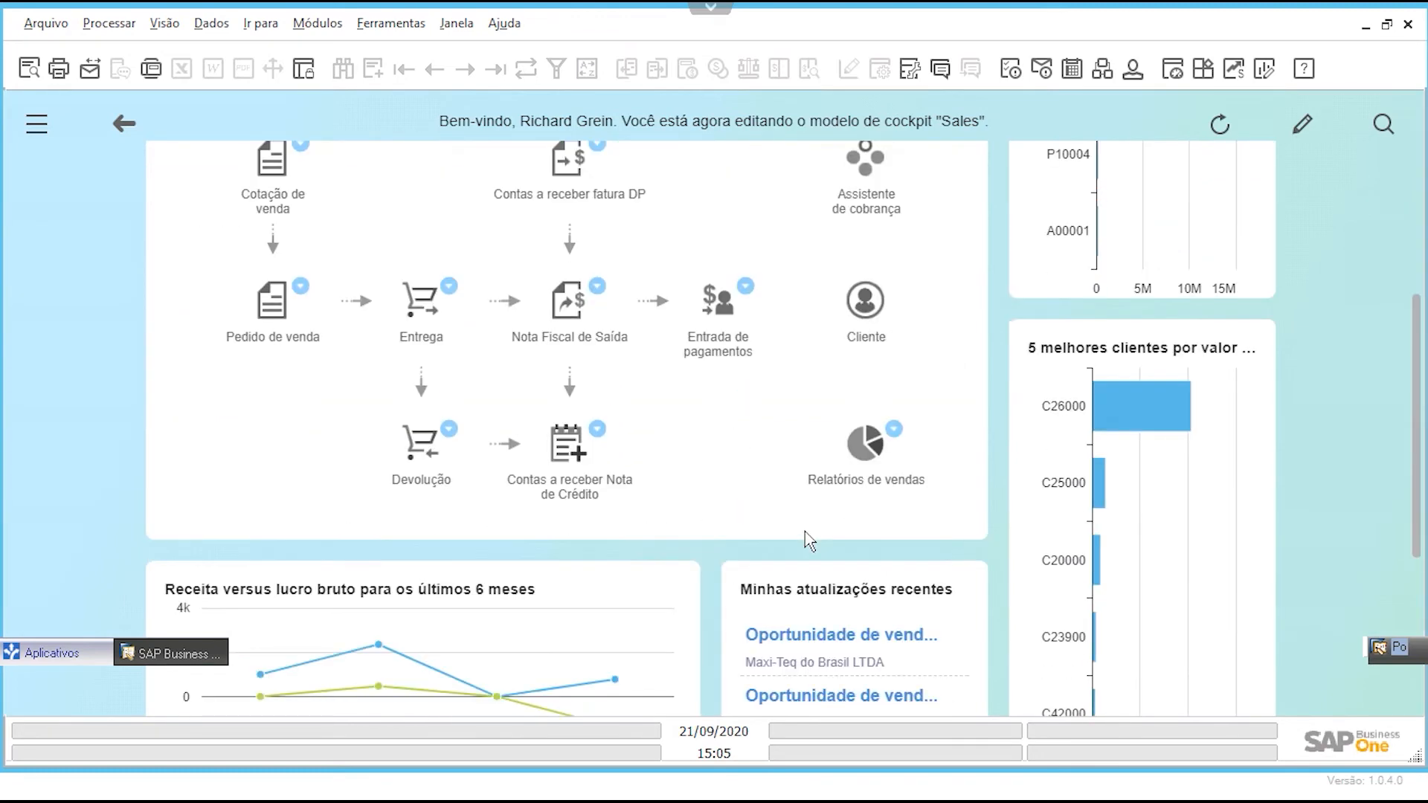
{"action": "scroll", "coordinate": [973, 614], "scroll_direction": "up", "scroll_amount": 9}
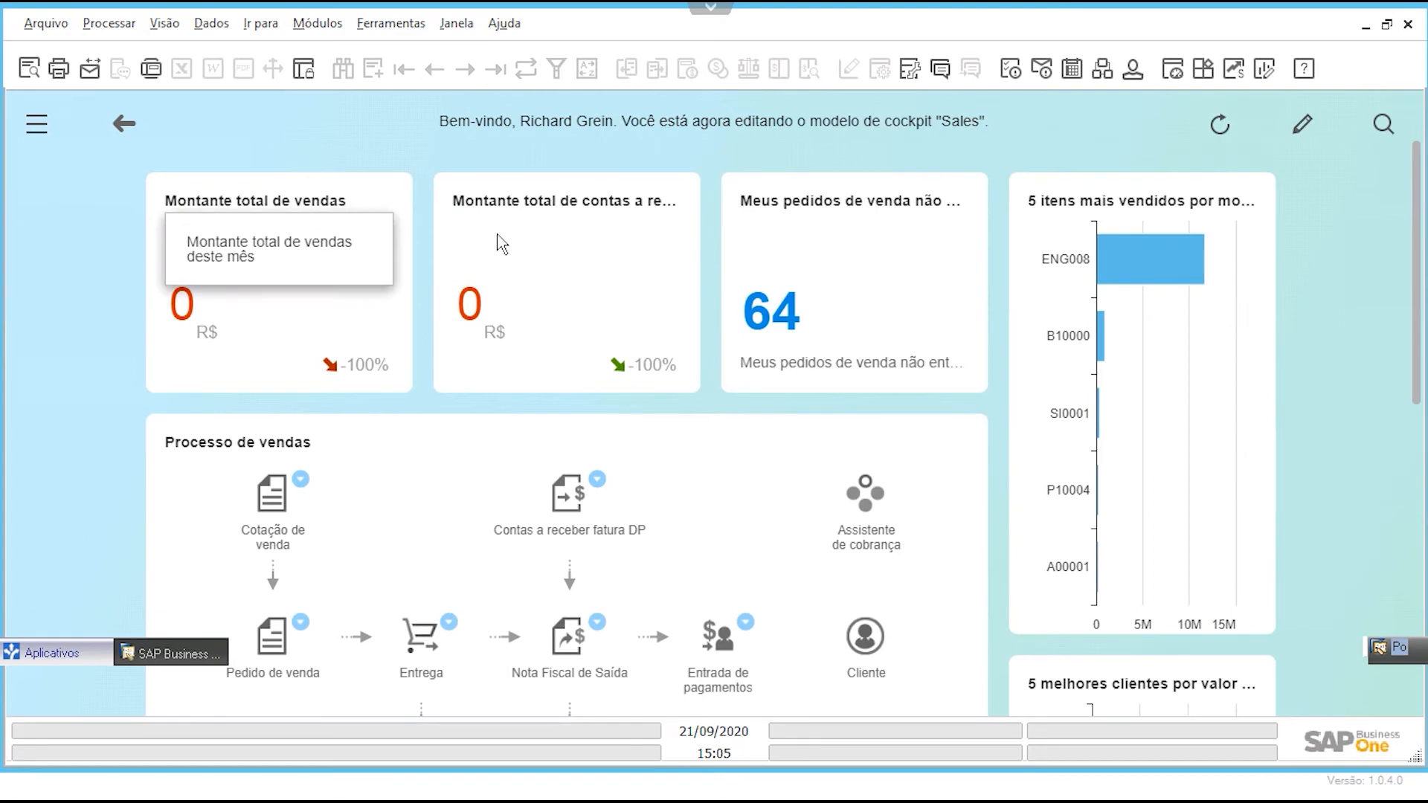
{"action": "scroll", "coordinate": [588, 230], "scroll_direction": "down", "scroll_amount": 2}
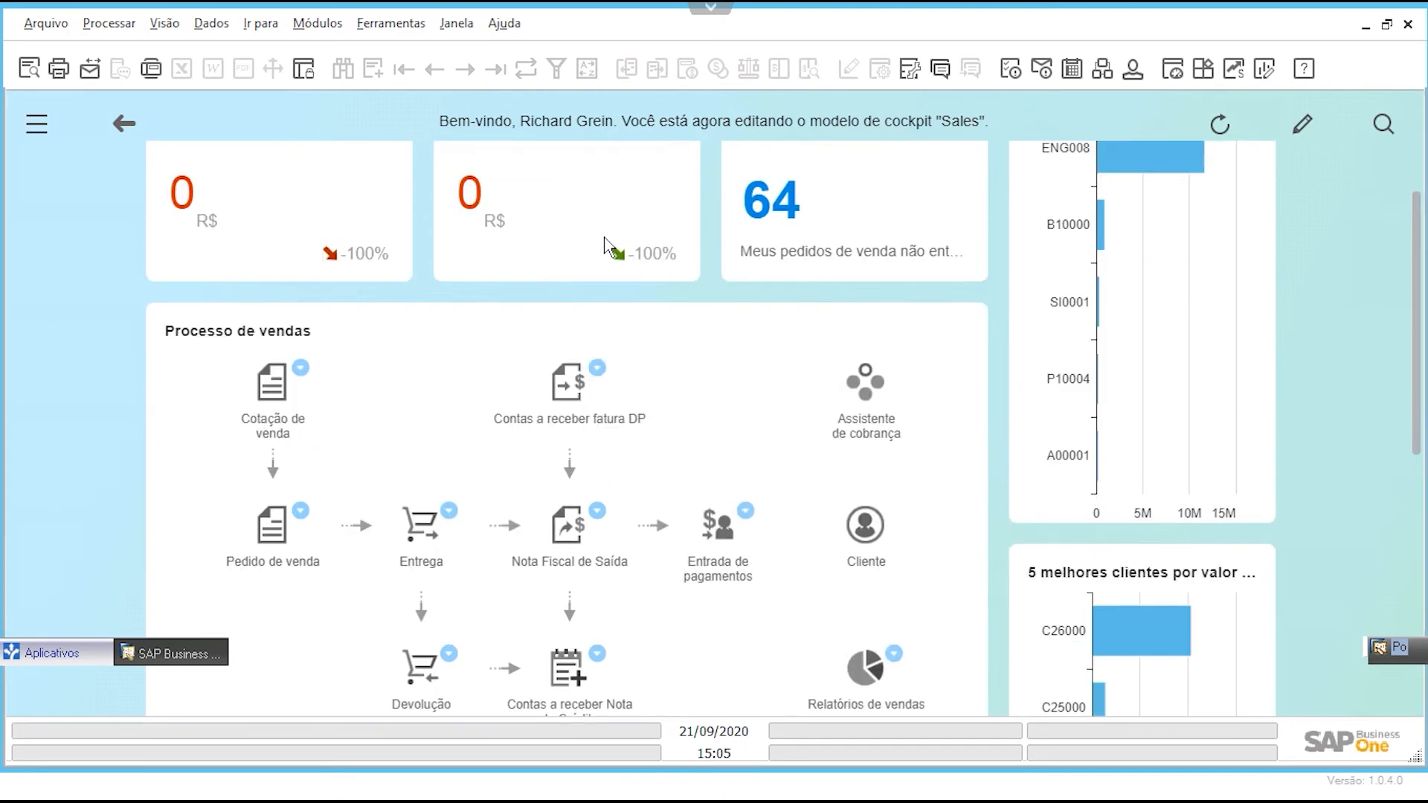
{"action": "scroll", "coordinate": [614, 253], "scroll_direction": "up", "scroll_amount": 2}
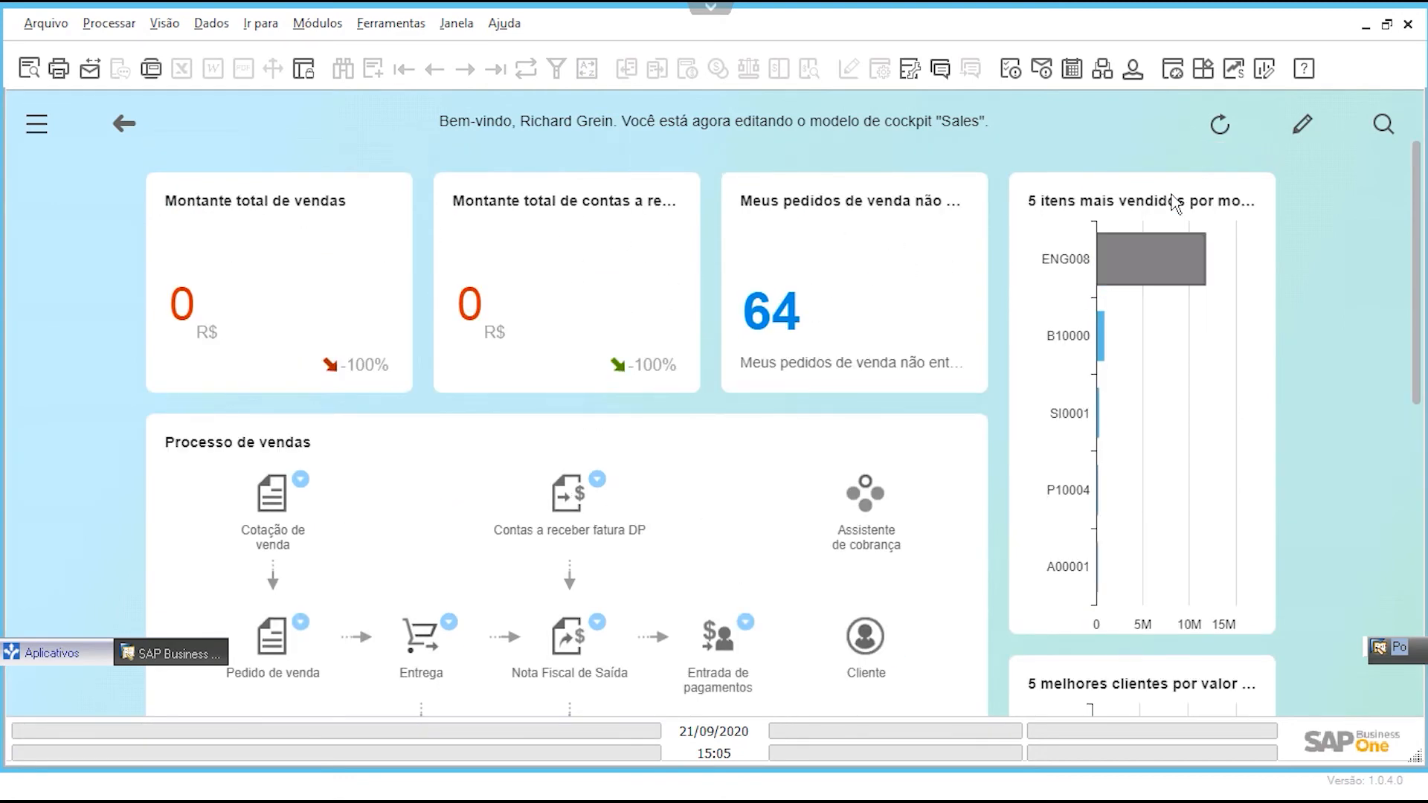
{"action": "scroll", "coordinate": [488, 389], "scroll_direction": "down", "scroll_amount": 4}
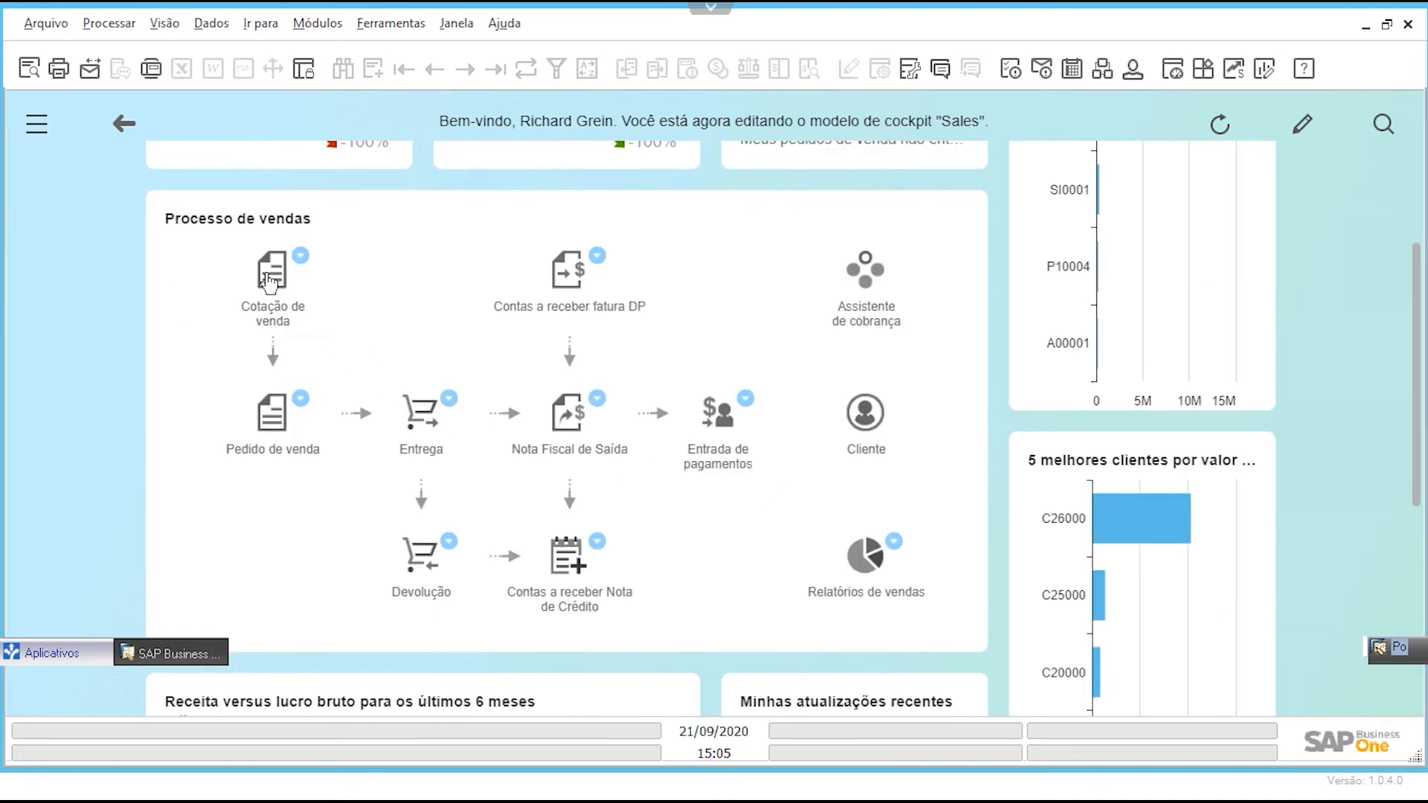
Step: Open a blank Pedido de venda from Processo de vendas and close it, and show and dismiss its related links
{"action": "left_click", "coordinate": [271, 420]}
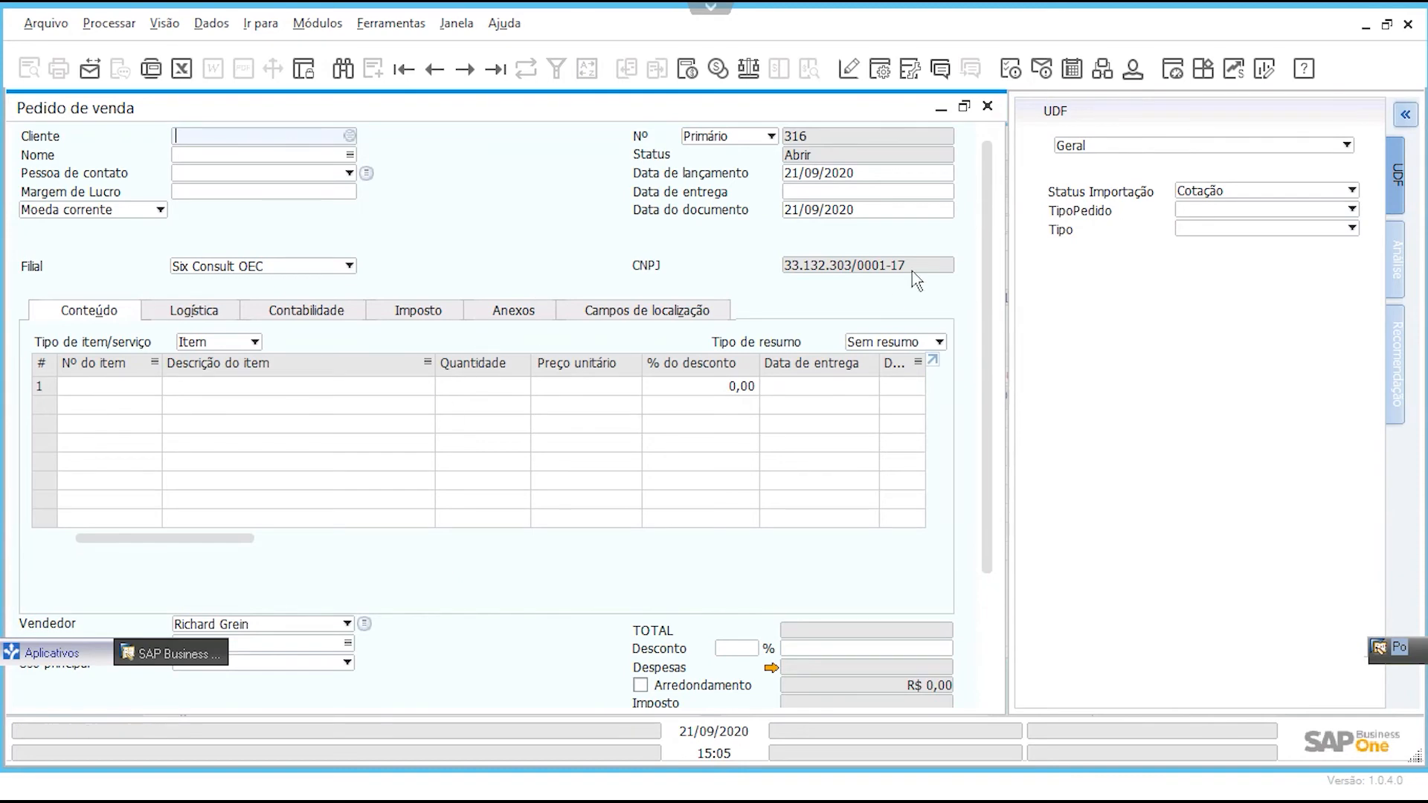
{"action": "left_click", "coordinate": [985, 107]}
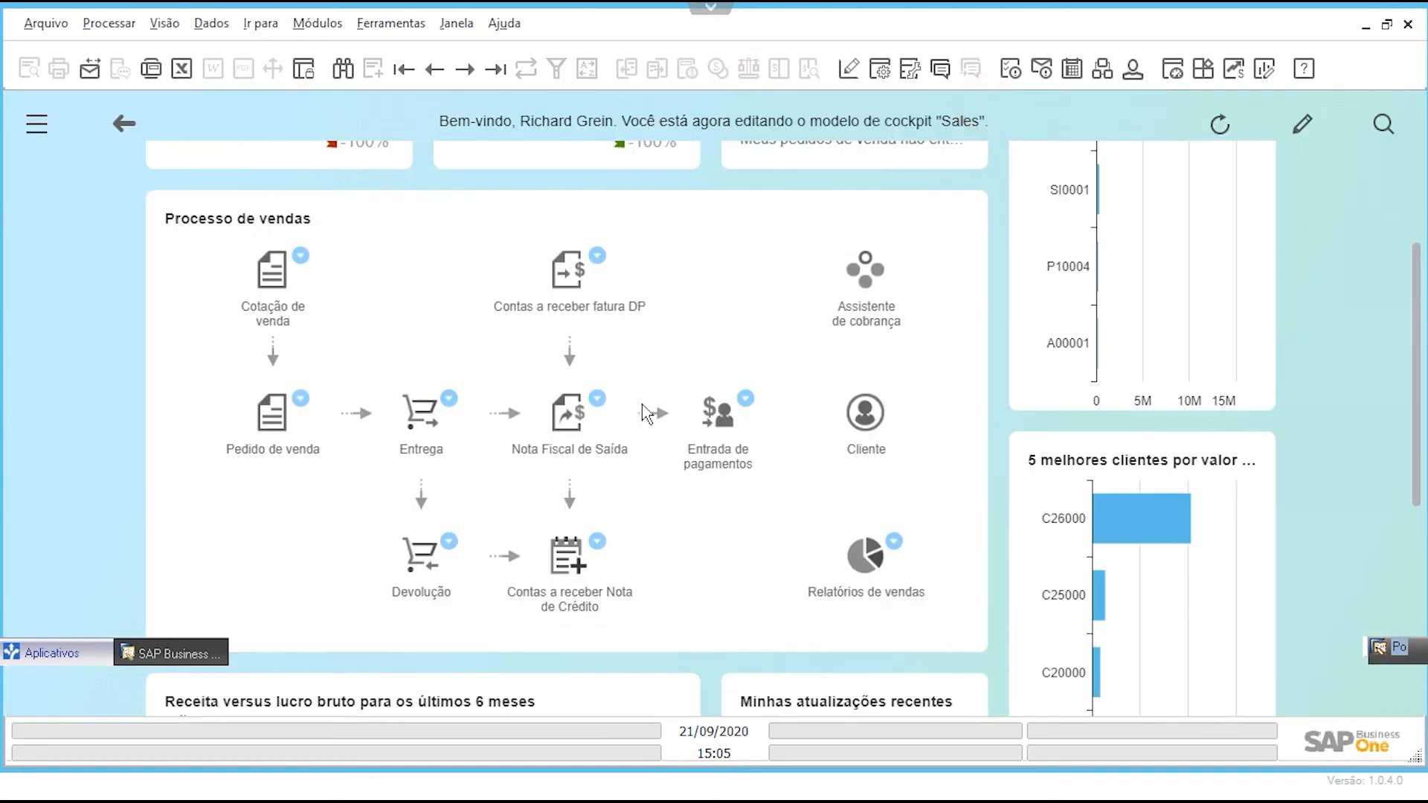
{"action": "left_click", "coordinate": [301, 399]}
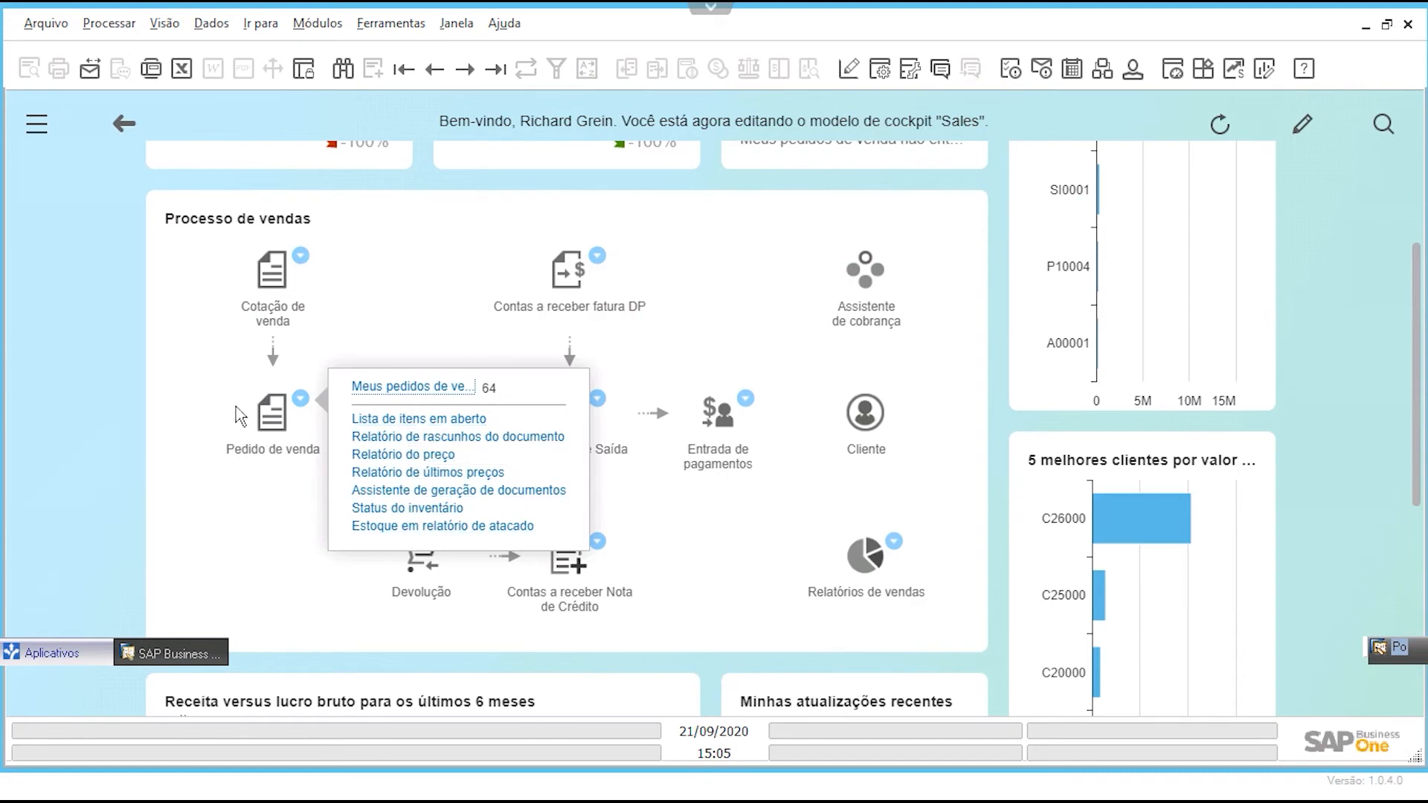
{"action": "left_click", "coordinate": [114, 417]}
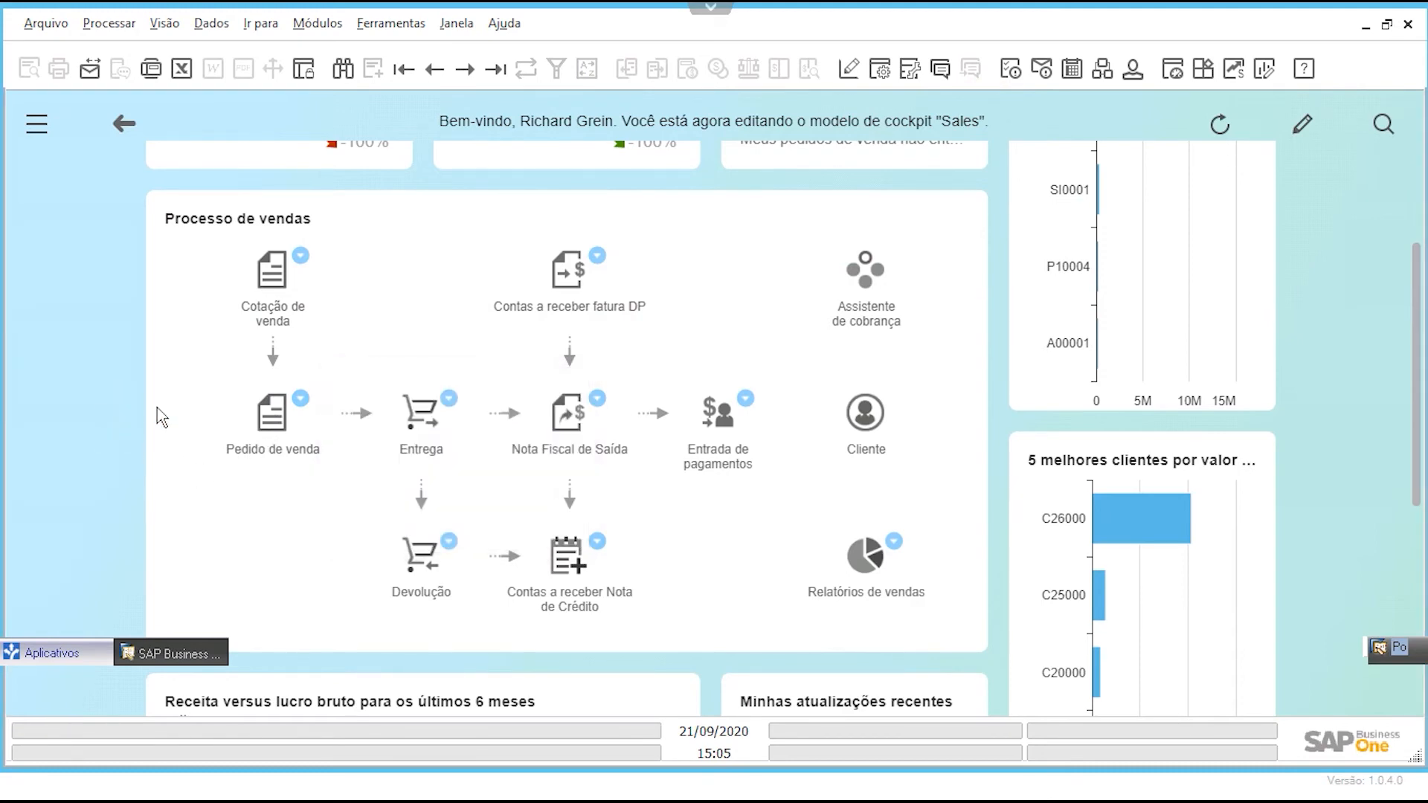
Step: Switch the Sales cockpit to edit mode, browse the widget gallery and return to the cockpit without adding a widget
{"action": "scroll", "coordinate": [161, 417], "scroll_direction": "up", "scroll_amount": 3}
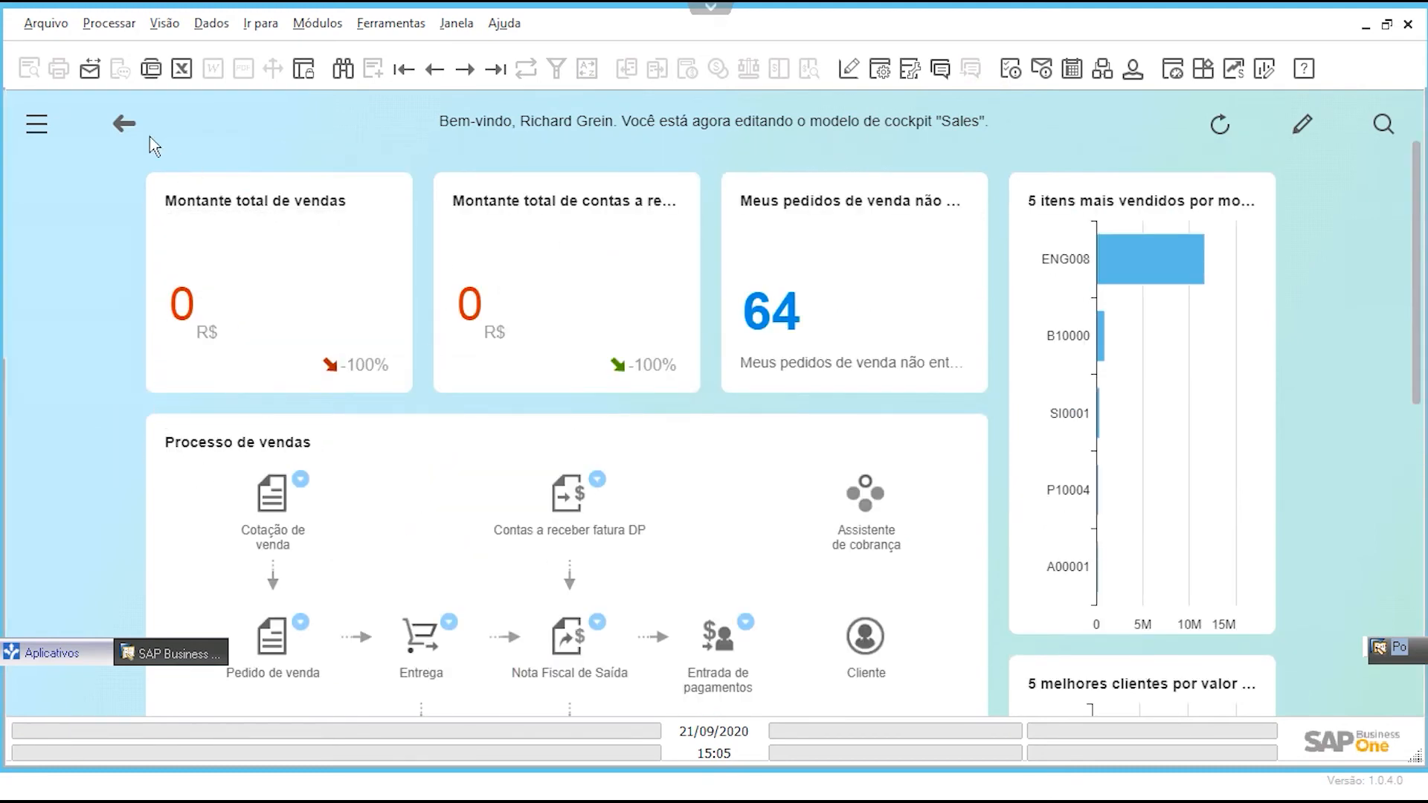
{"action": "left_click", "coordinate": [1305, 128]}
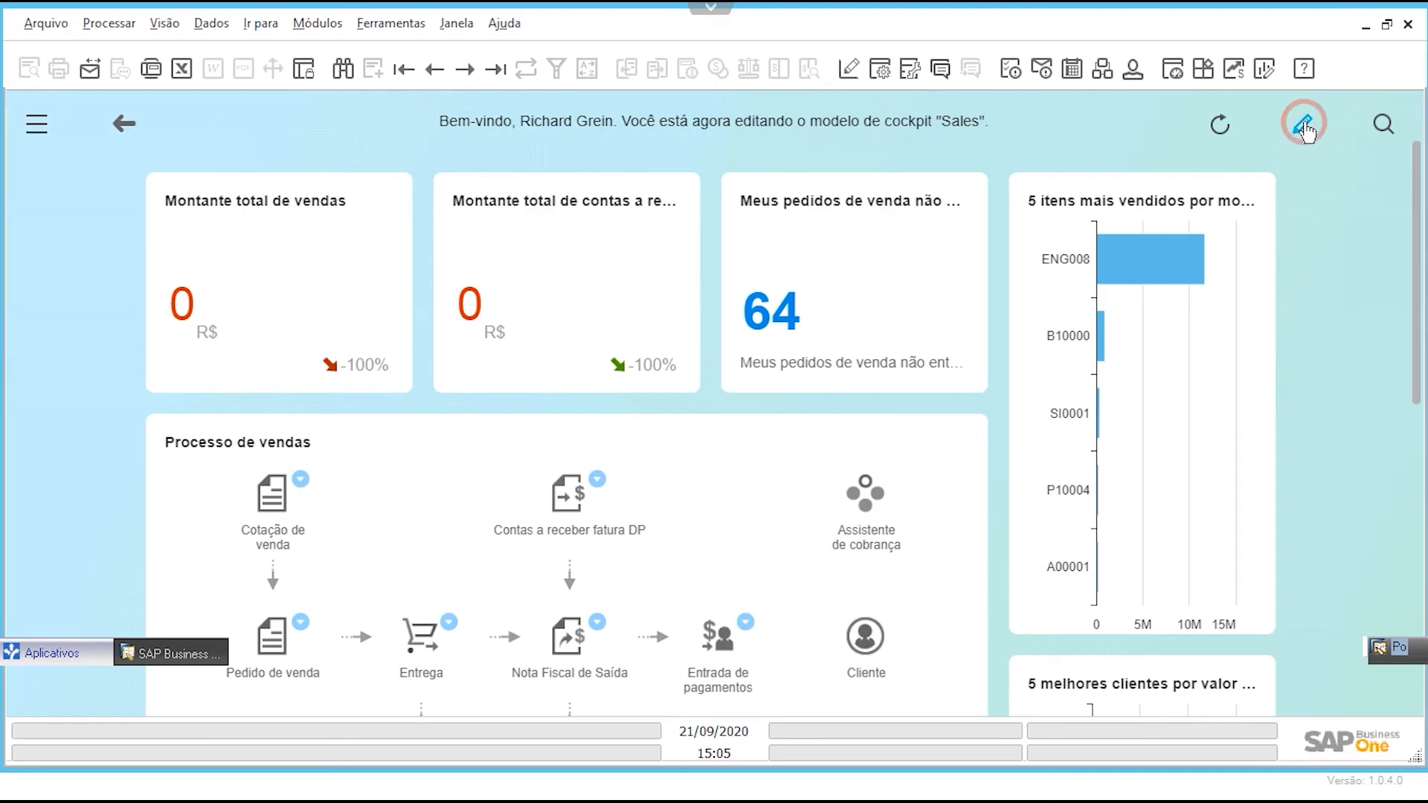
{"action": "left_click", "coordinate": [1215, 125]}
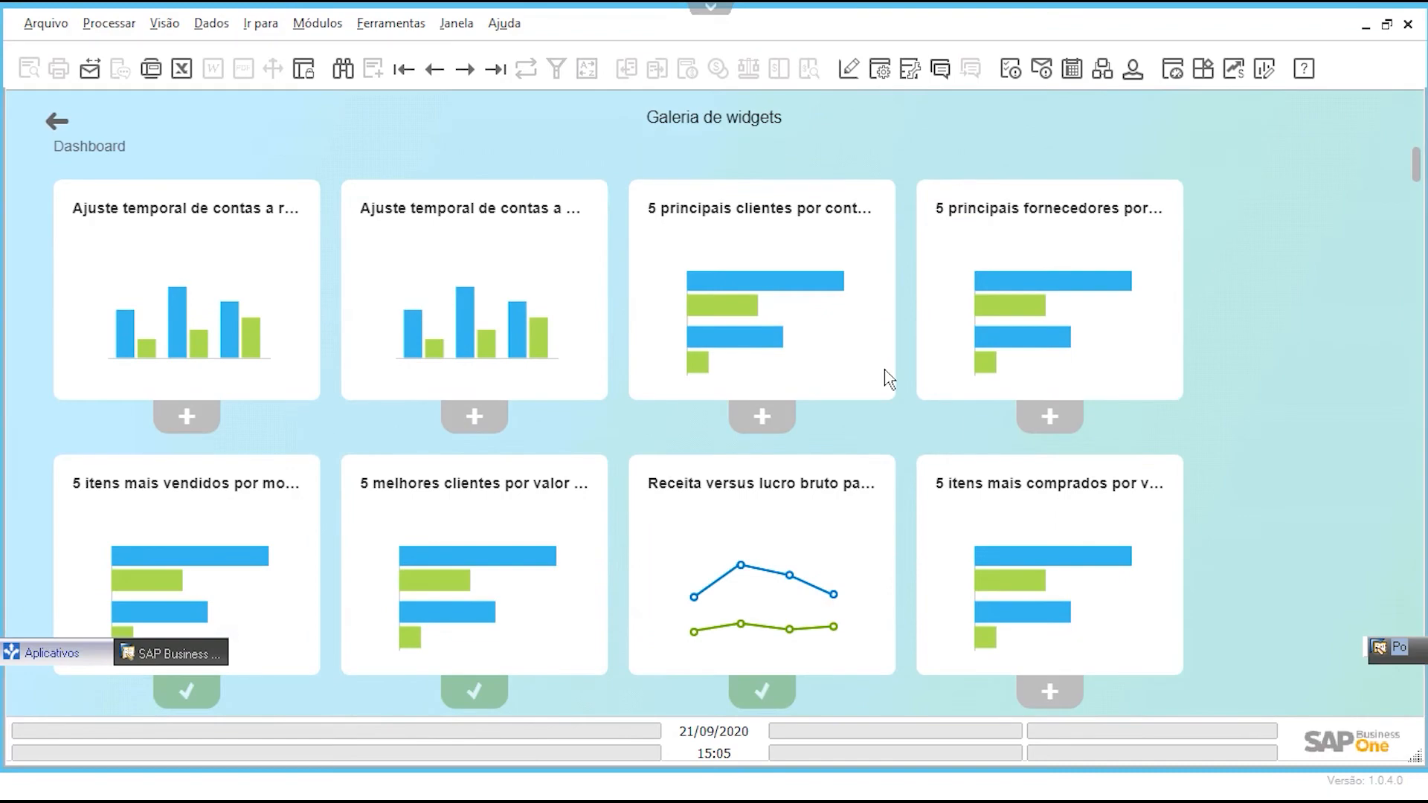
{"action": "scroll", "coordinate": [889, 379], "scroll_direction": "down", "scroll_amount": 10}
{"action": "scroll", "coordinate": [889, 379], "scroll_direction": "down", "scroll_amount": 15}
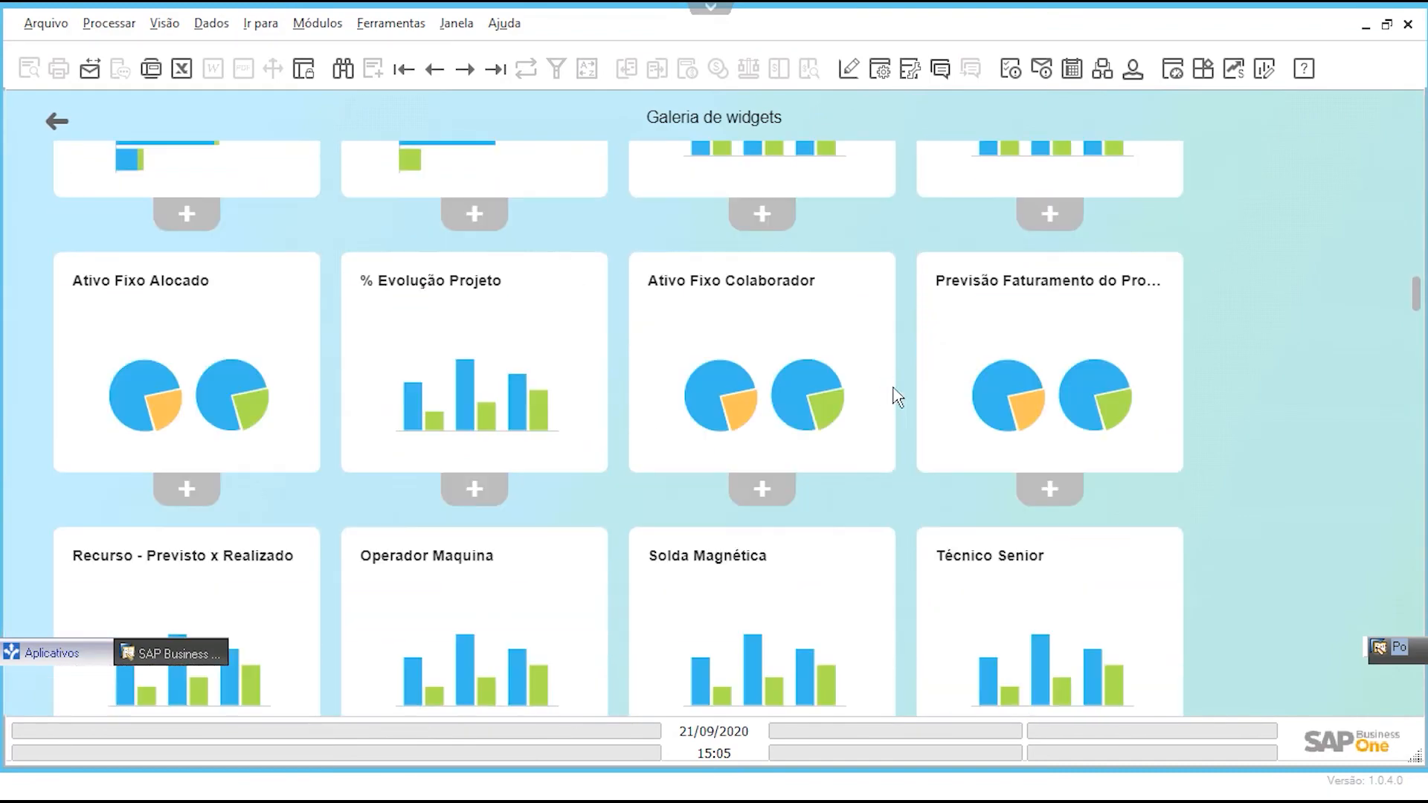
{"action": "scroll", "coordinate": [900, 398], "scroll_direction": "up", "scroll_amount": 9}
{"action": "scroll", "coordinate": [900, 399], "scroll_direction": "up", "scroll_amount": 15}
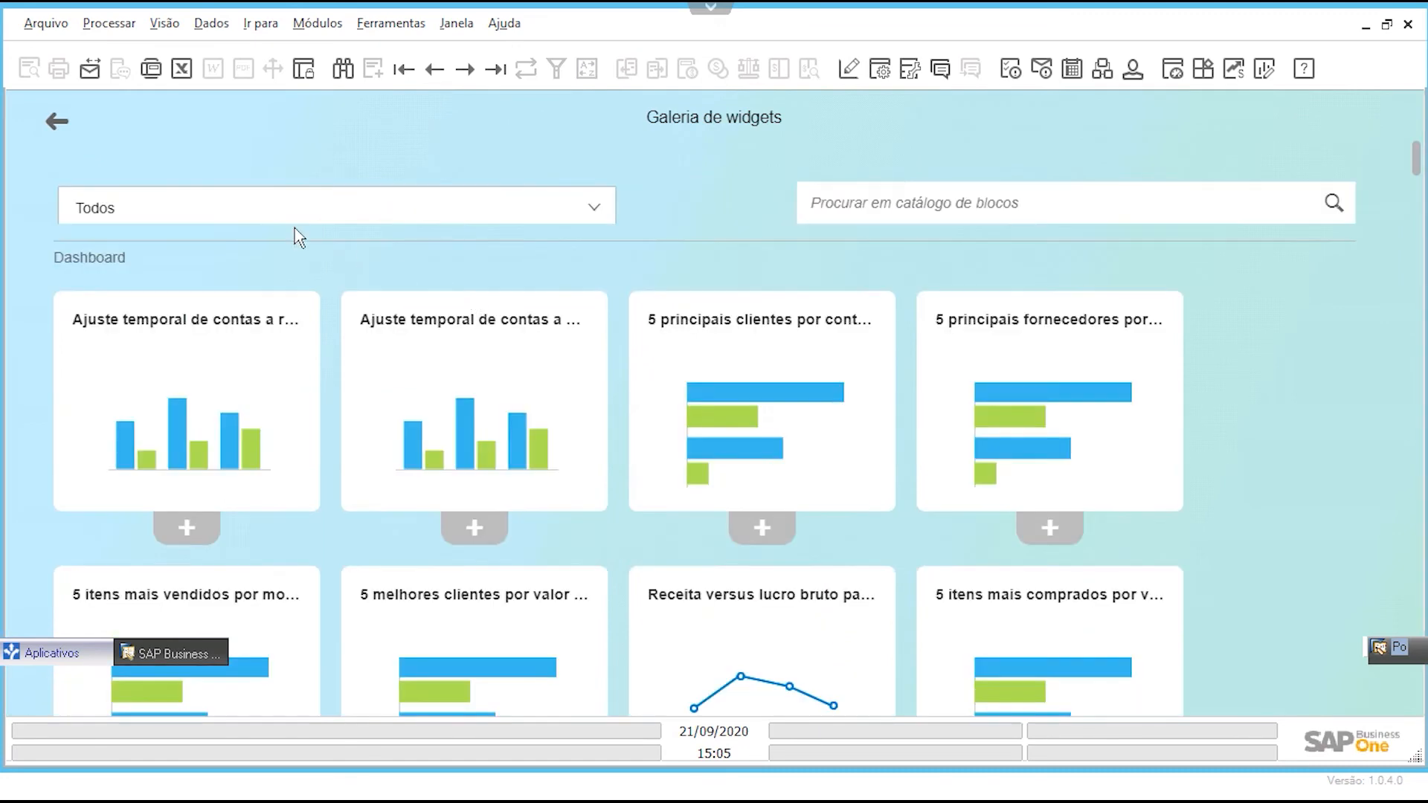
{"action": "left_click", "coordinate": [60, 125]}
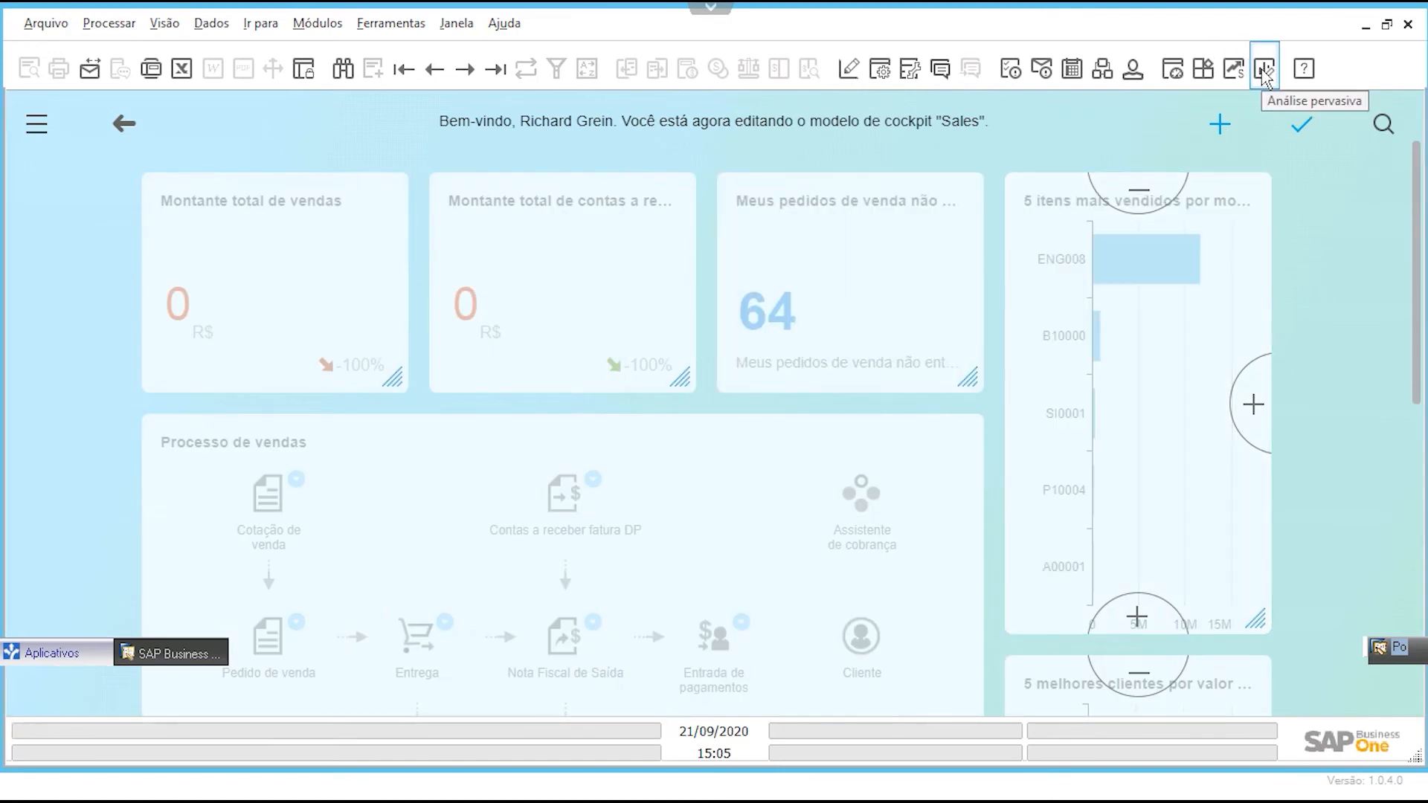
Step: Open the KPI designer in Análise pervasiva, collapse Consulta definida pelo usuário and expand Visão de cálculo
{"action": "left_click", "coordinate": [1264, 71]}
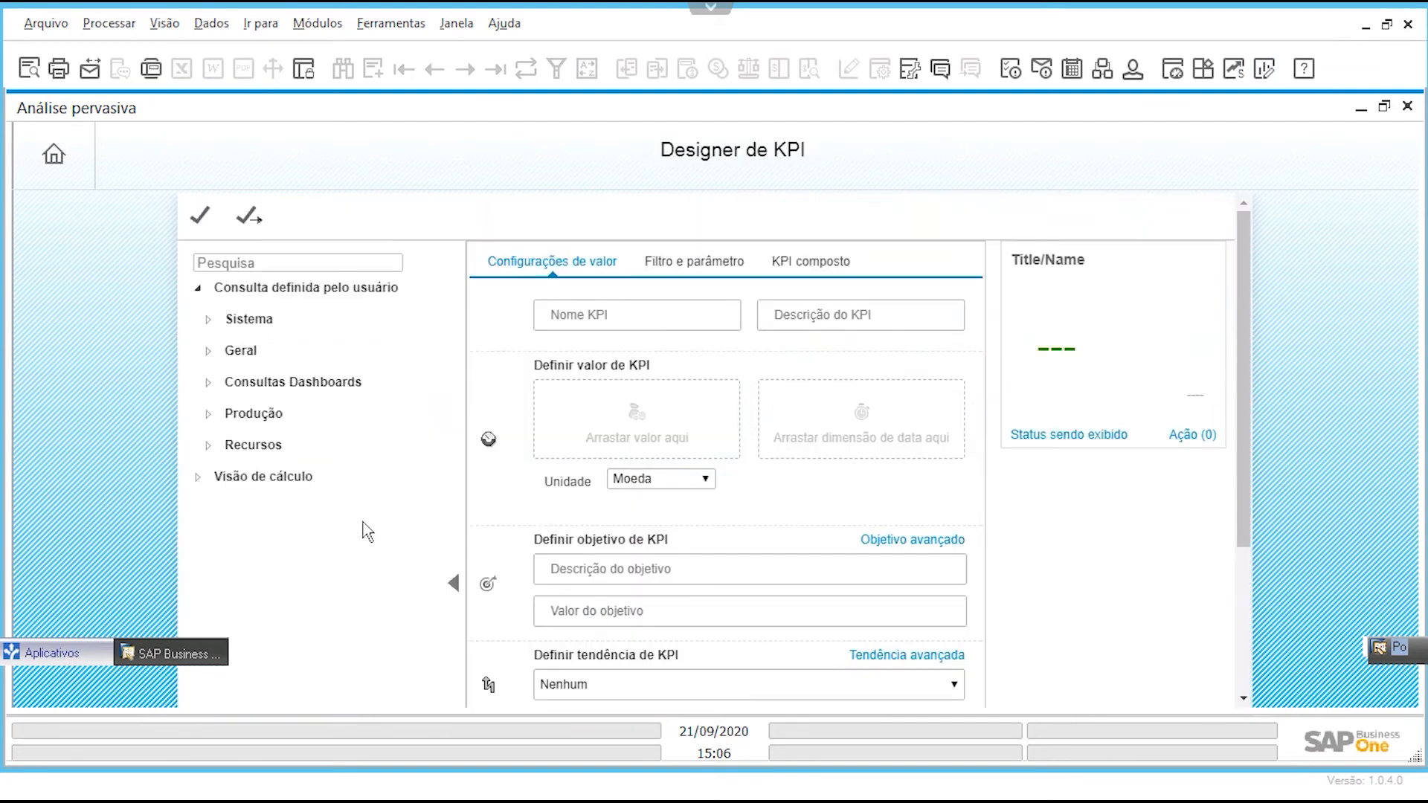
{"action": "left_click", "coordinate": [199, 290]}
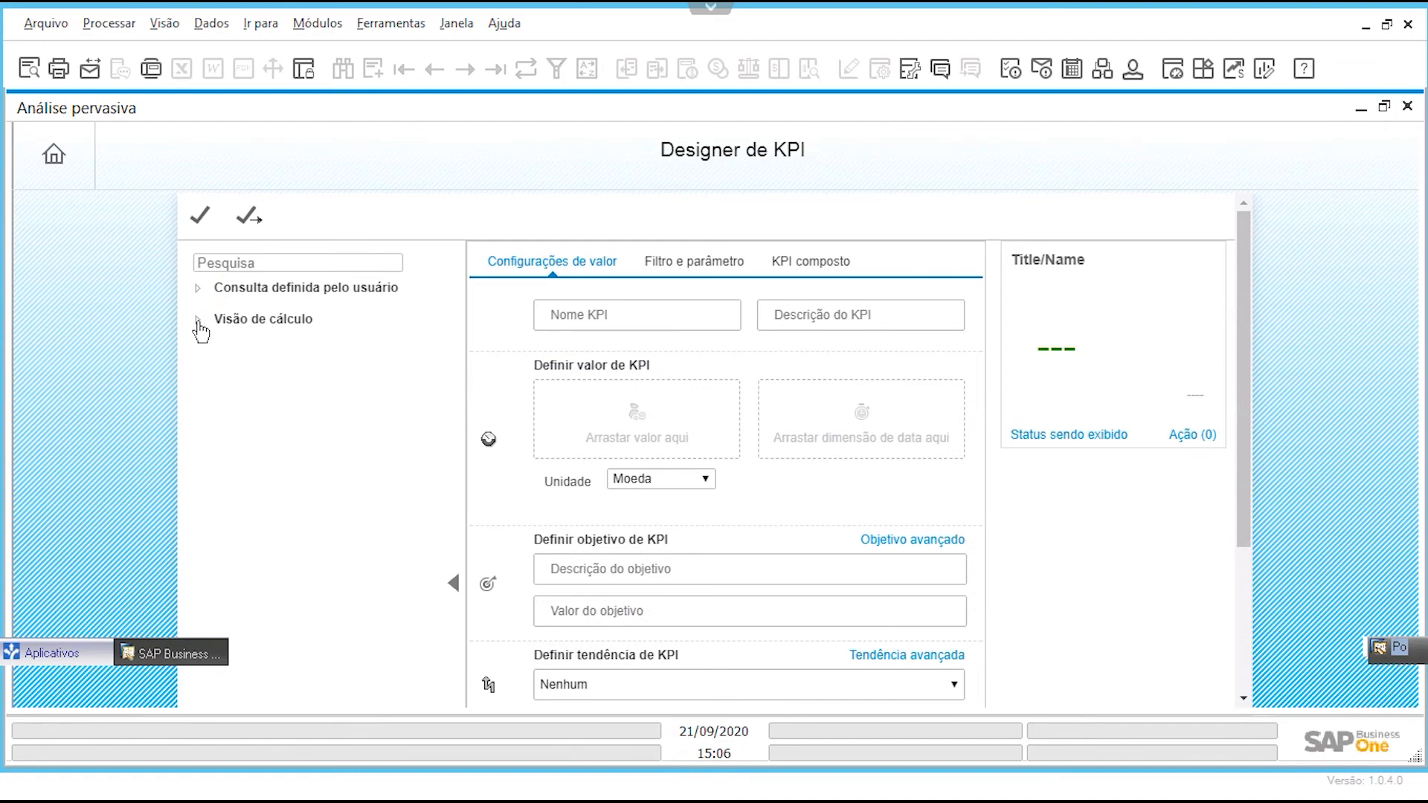
{"action": "left_click", "coordinate": [198, 320]}
{"action": "scroll", "coordinate": [265, 574], "scroll_direction": "down", "scroll_amount": 3}
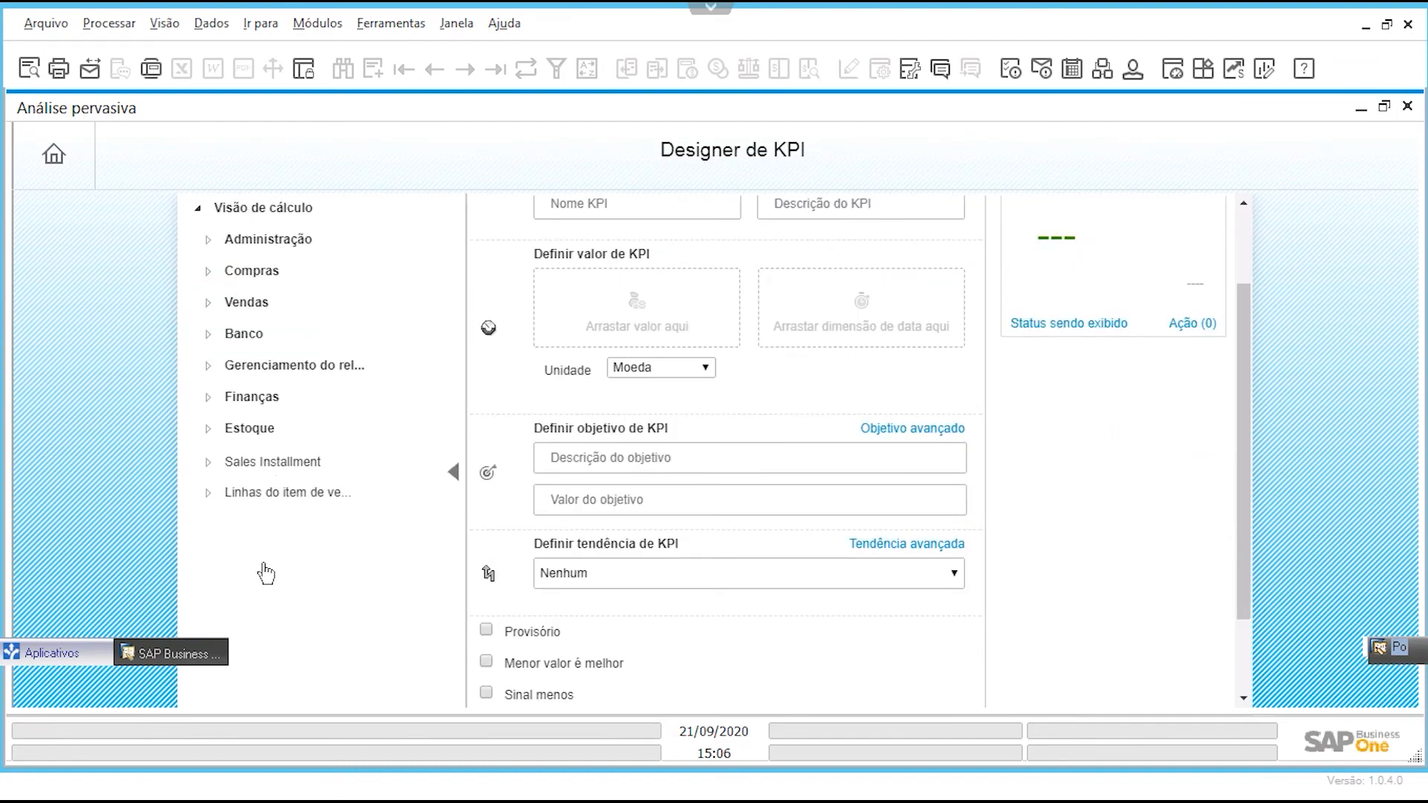
{"action": "scroll", "coordinate": [266, 428], "scroll_direction": "up", "scroll_amount": 3}
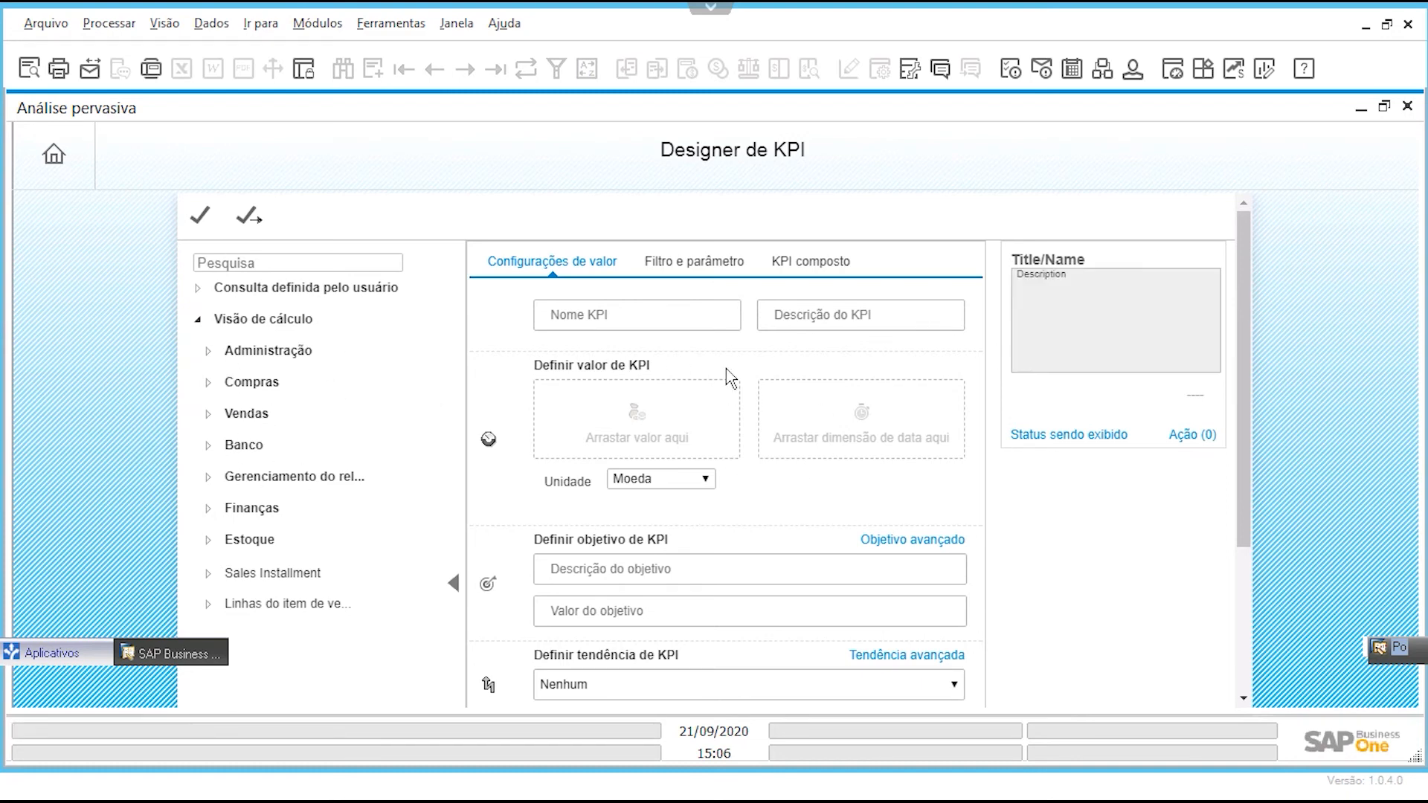
Step: Search the data sources for "oportuni", expand Oportunidades and set Valor potencial (MC) as the KPI value
{"action": "left_click", "coordinate": [347, 263]}
{"action": "type", "text": "oportuni"}
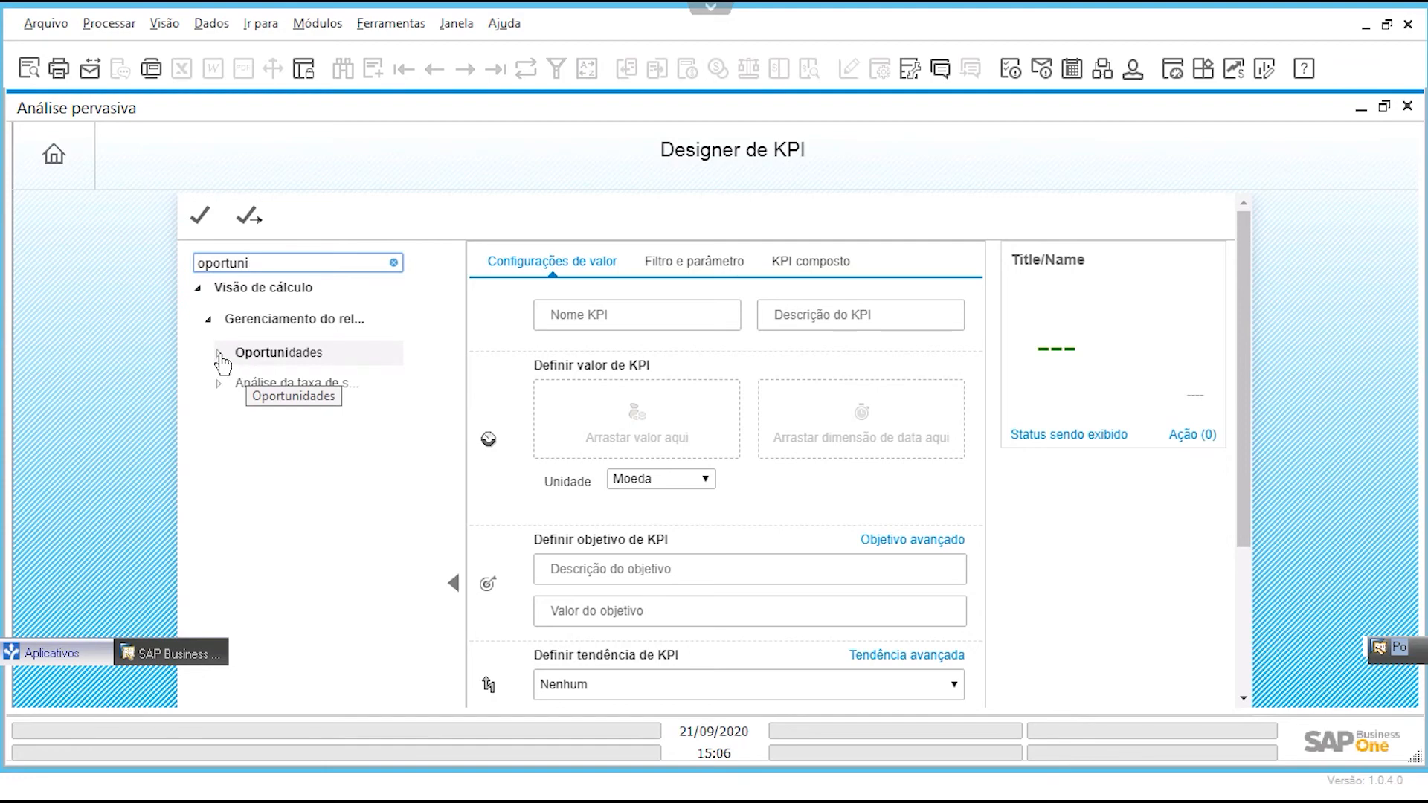
{"action": "left_click", "coordinate": [219, 355]}
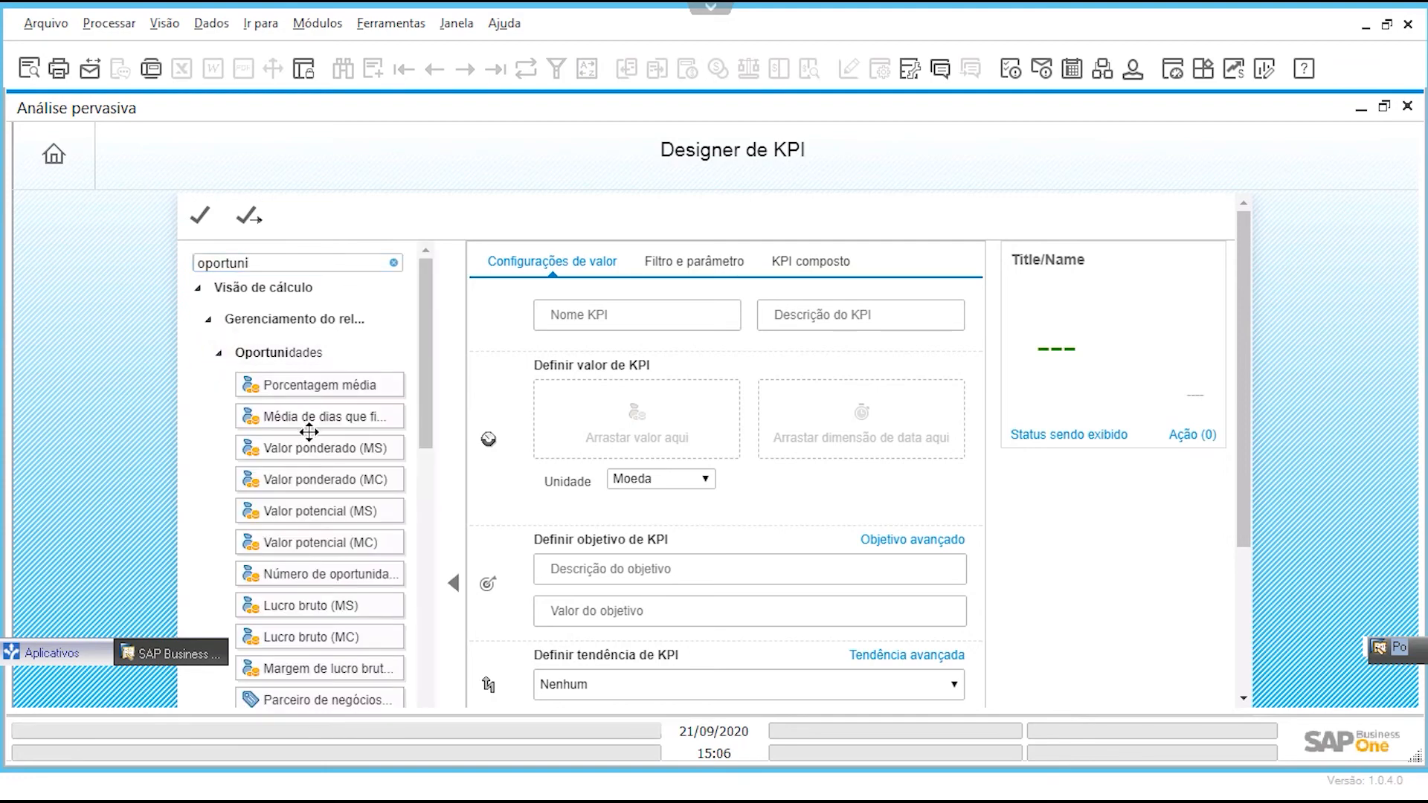
{"action": "scroll", "coordinate": [305, 424], "scroll_direction": "down", "scroll_amount": 2}
{"action": "scroll", "coordinate": [315, 434], "scroll_direction": "down", "scroll_amount": 6}
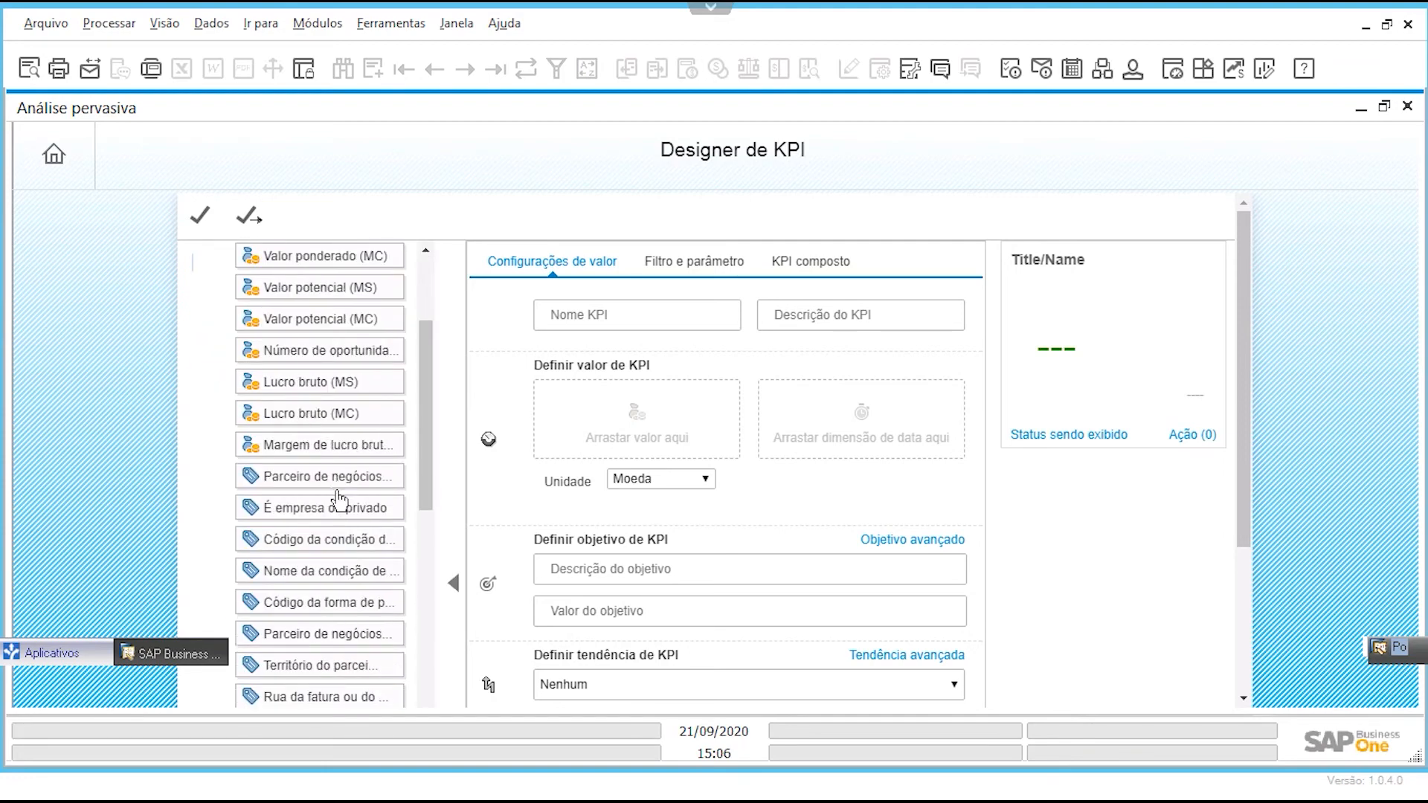
{"action": "scroll", "coordinate": [340, 500], "scroll_direction": "up", "scroll_amount": 8}
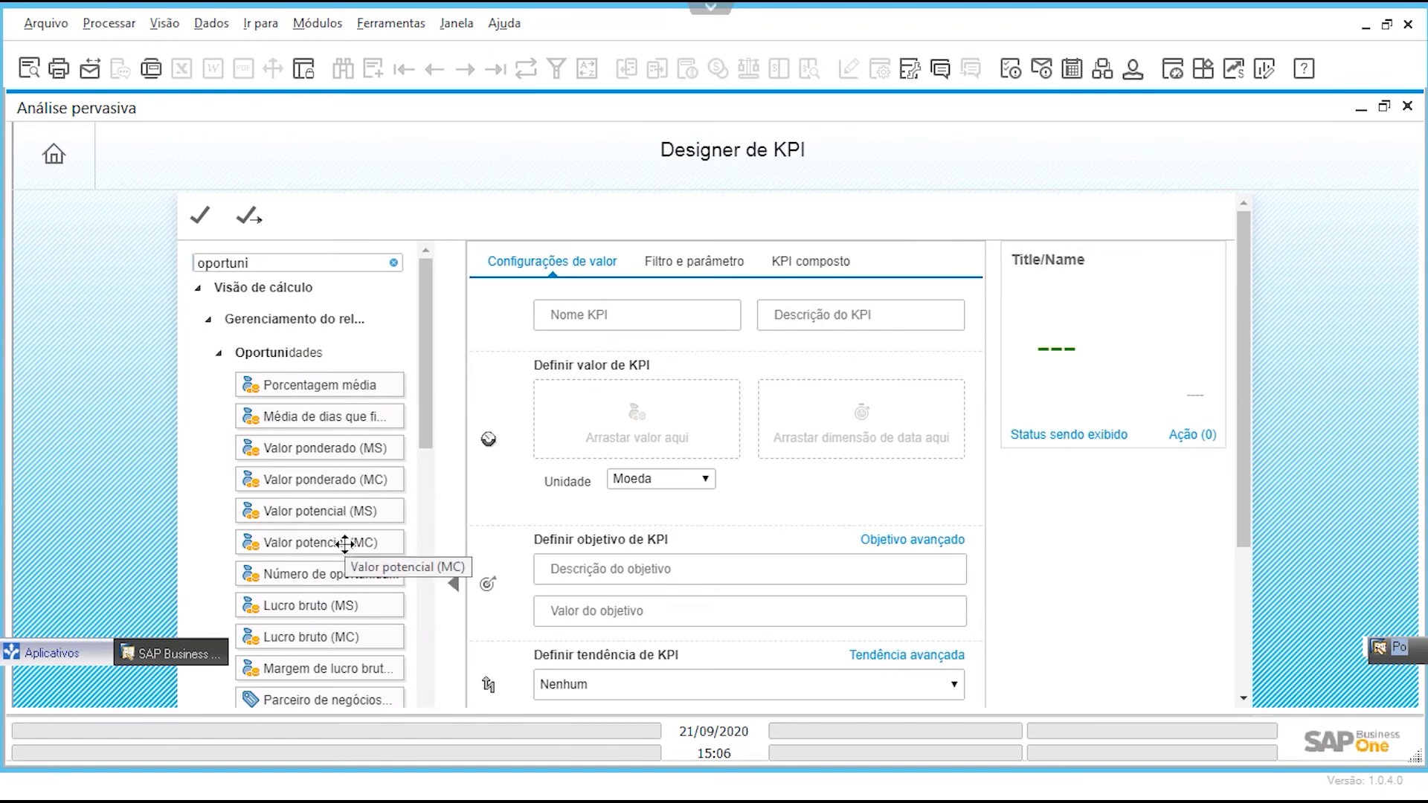
{"action": "left_click_drag", "start_coordinate": [345, 544], "coordinate": [614, 429]}
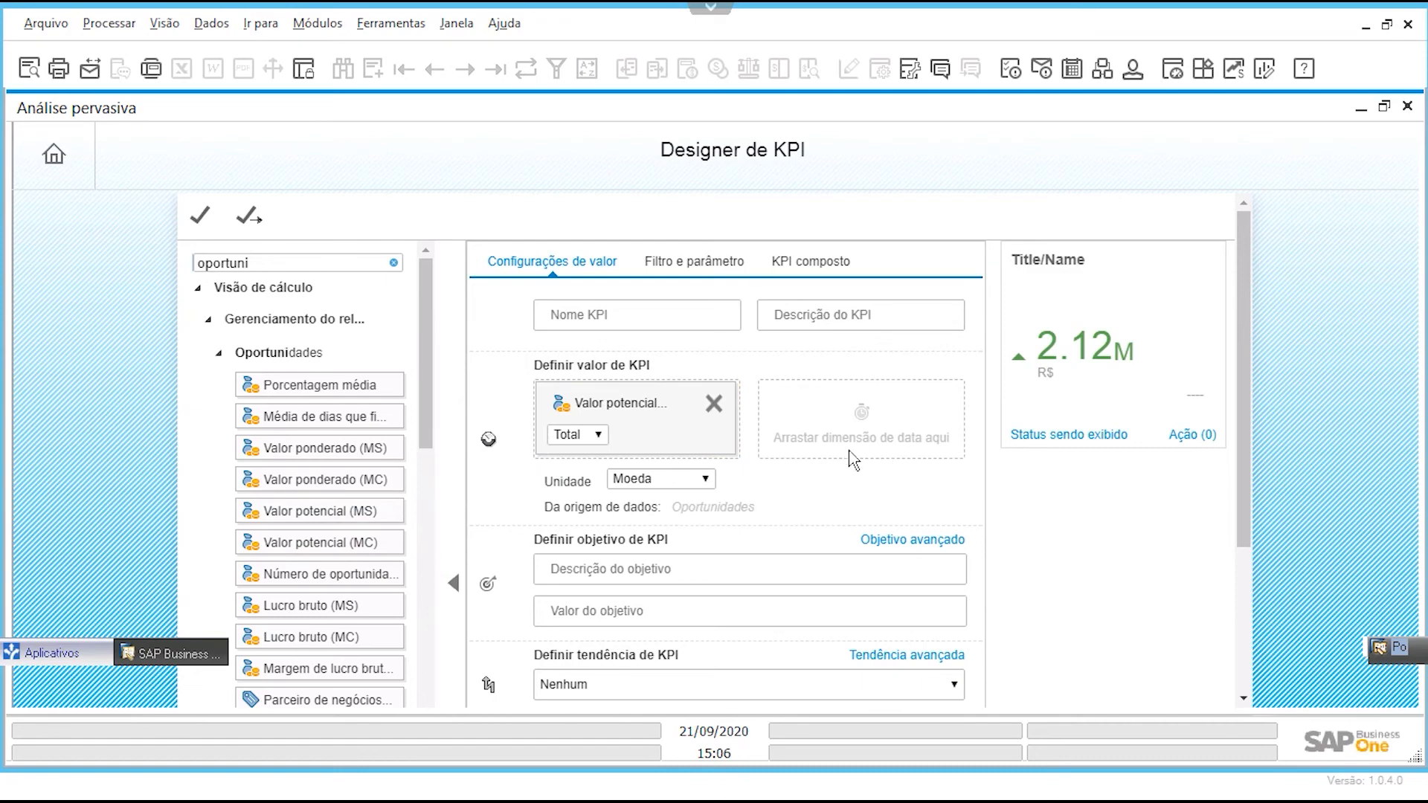
Step: Add the date dimension "Data prevista de enc..." from Oportunidades to the KPI value and set its period to Este mês
{"action": "scroll", "coordinate": [336, 441], "scroll_direction": "down", "scroll_amount": 15}
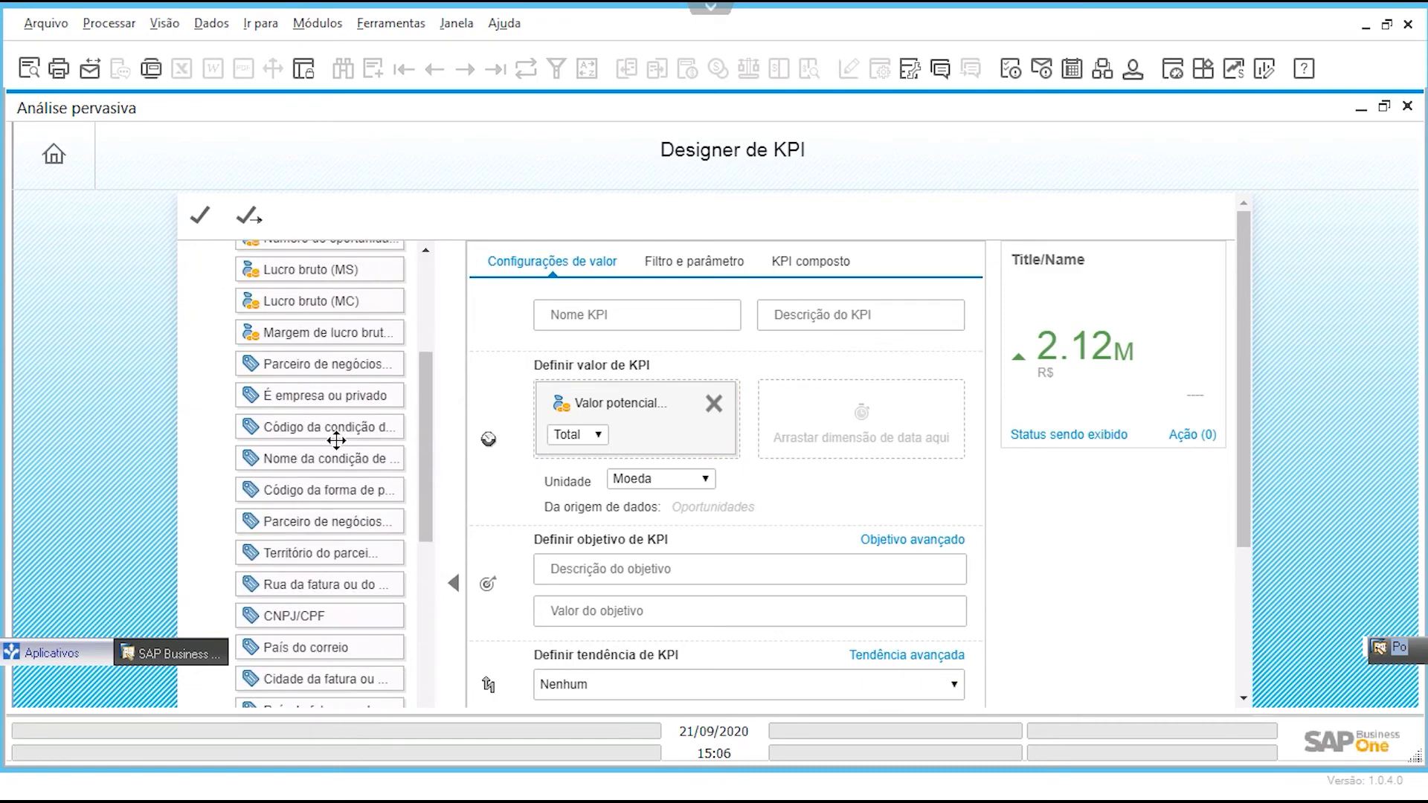
{"action": "scroll", "coordinate": [336, 440], "scroll_direction": "down", "scroll_amount": 5}
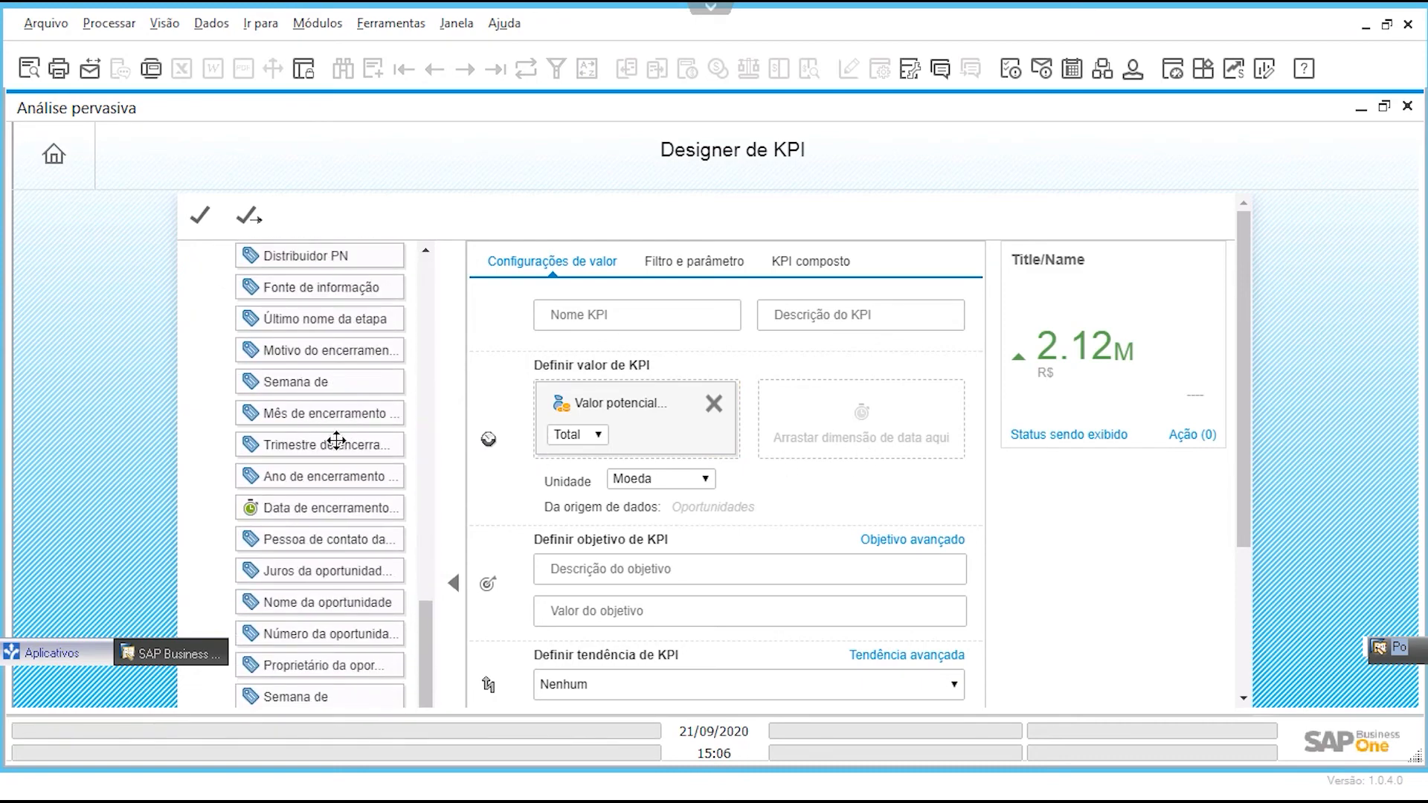
{"action": "scroll", "coordinate": [327, 401], "scroll_direction": "down", "scroll_amount": 5}
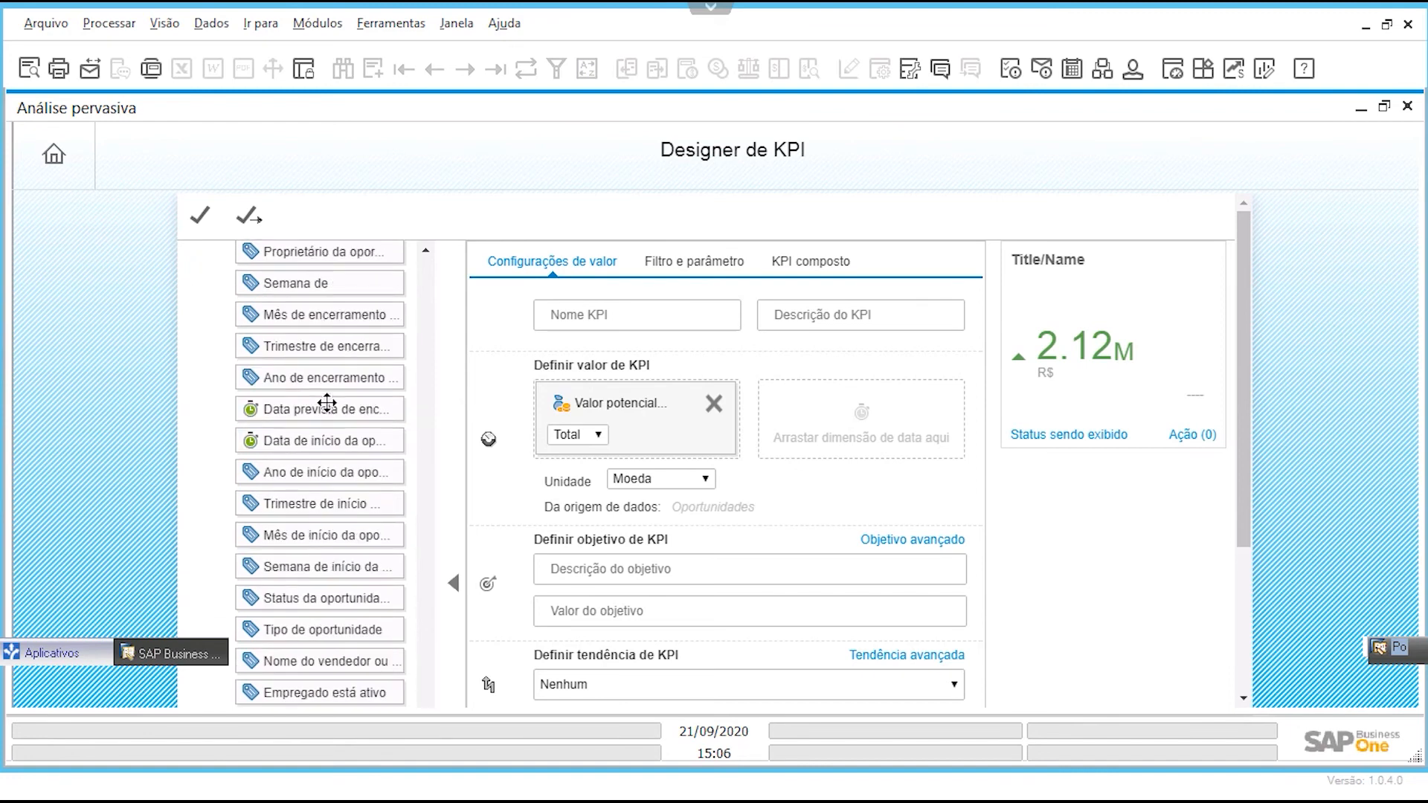
{"action": "left_click_drag", "start_coordinate": [324, 410], "coordinate": [797, 424]}
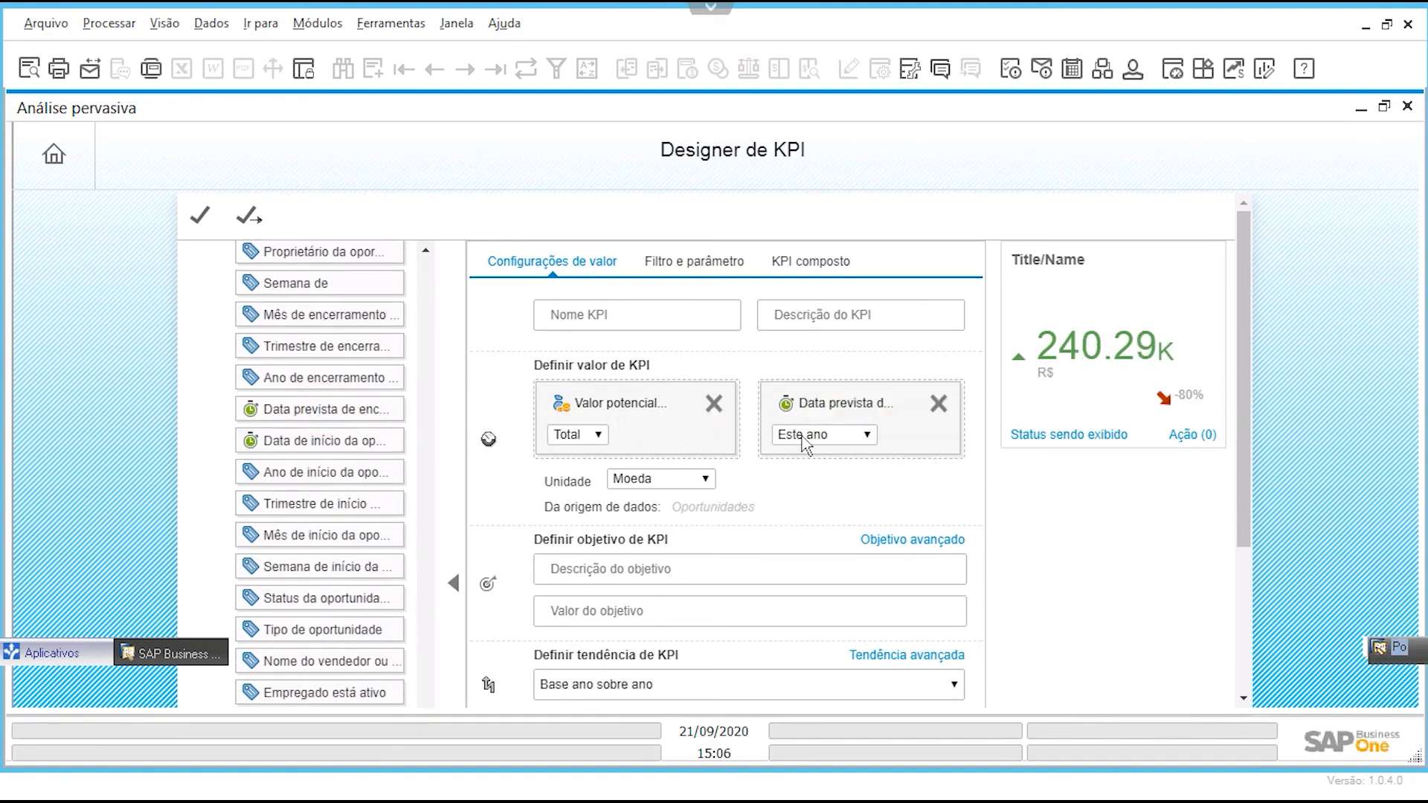
{"action": "left_click", "coordinate": [803, 437]}
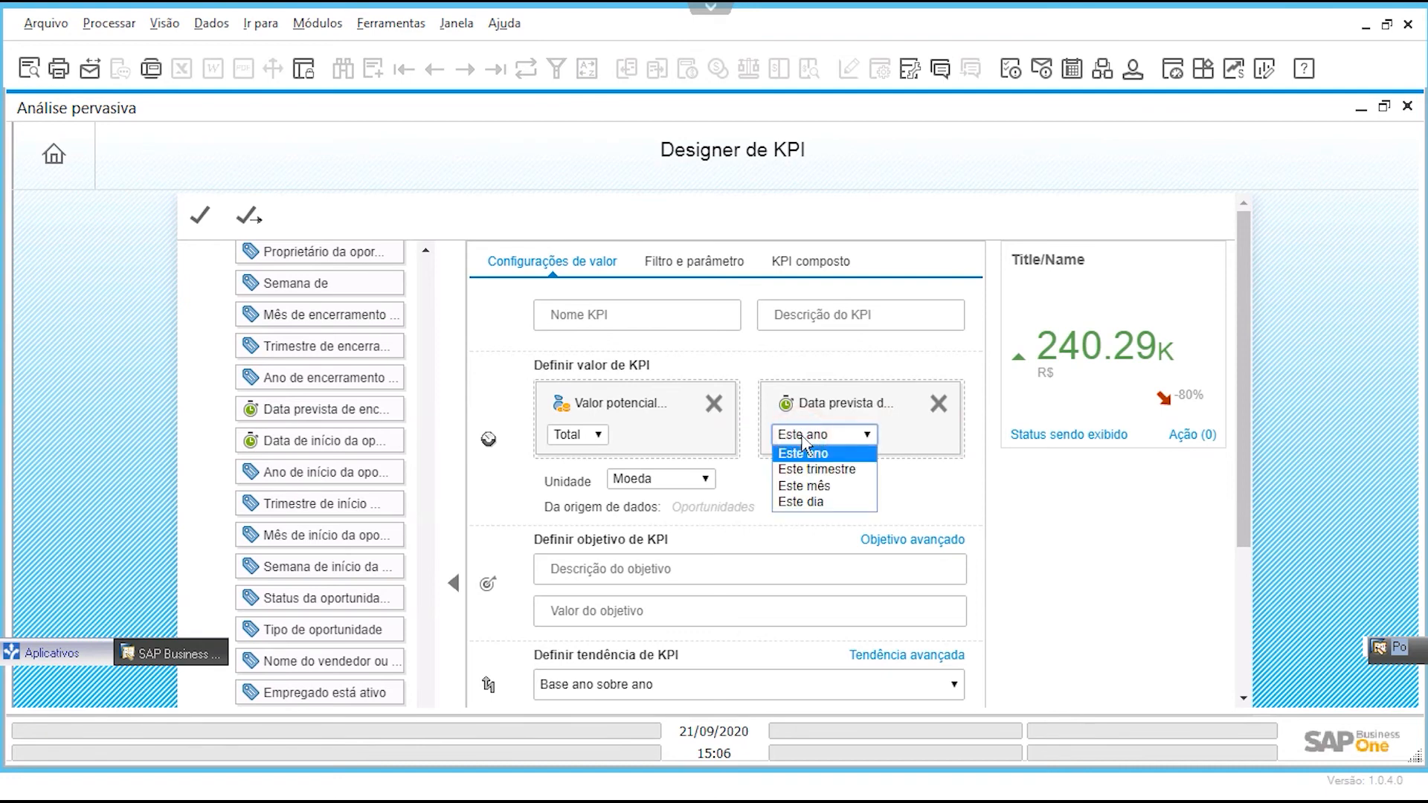
{"action": "left_click", "coordinate": [811, 488]}
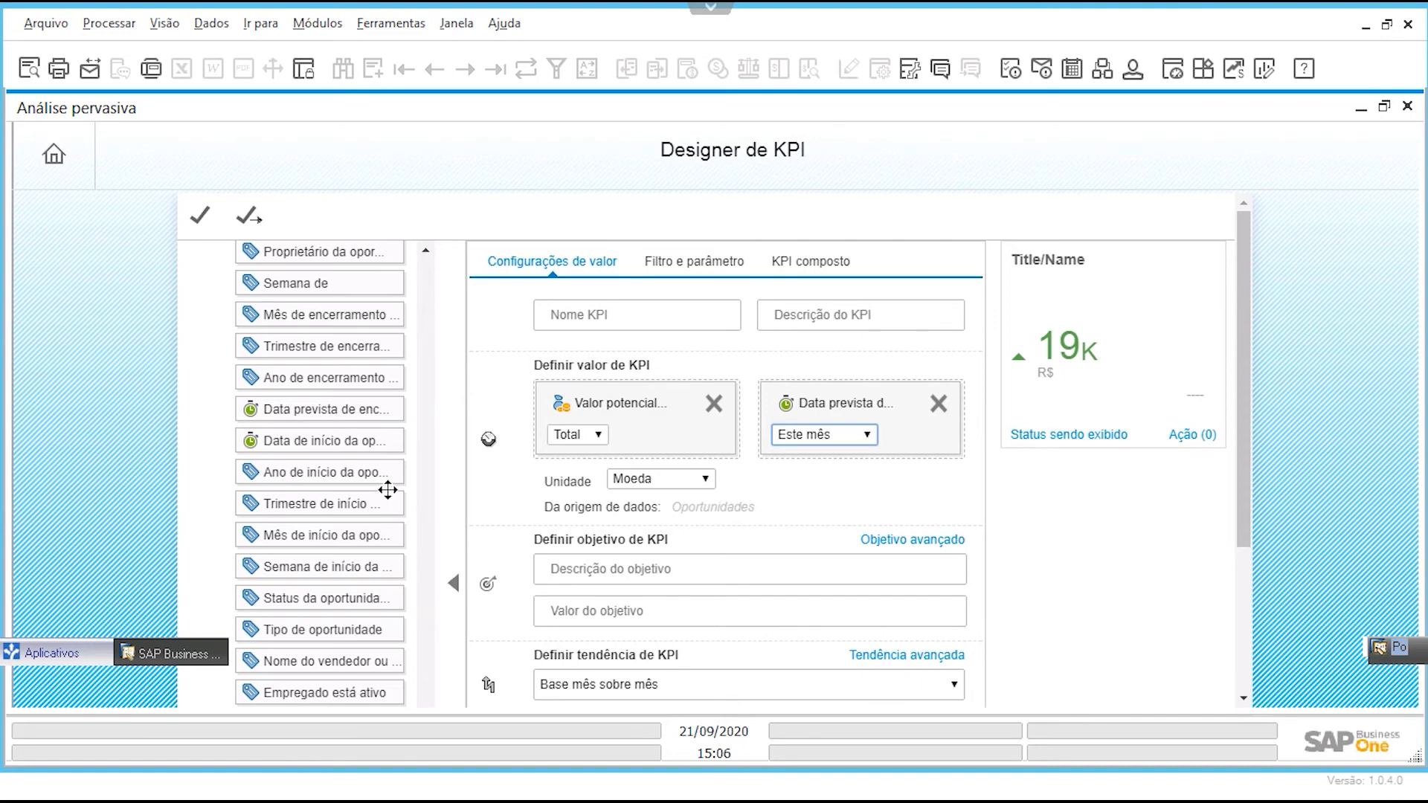
{"action": "scroll", "coordinate": [388, 485], "scroll_direction": "up", "scroll_amount": 3}
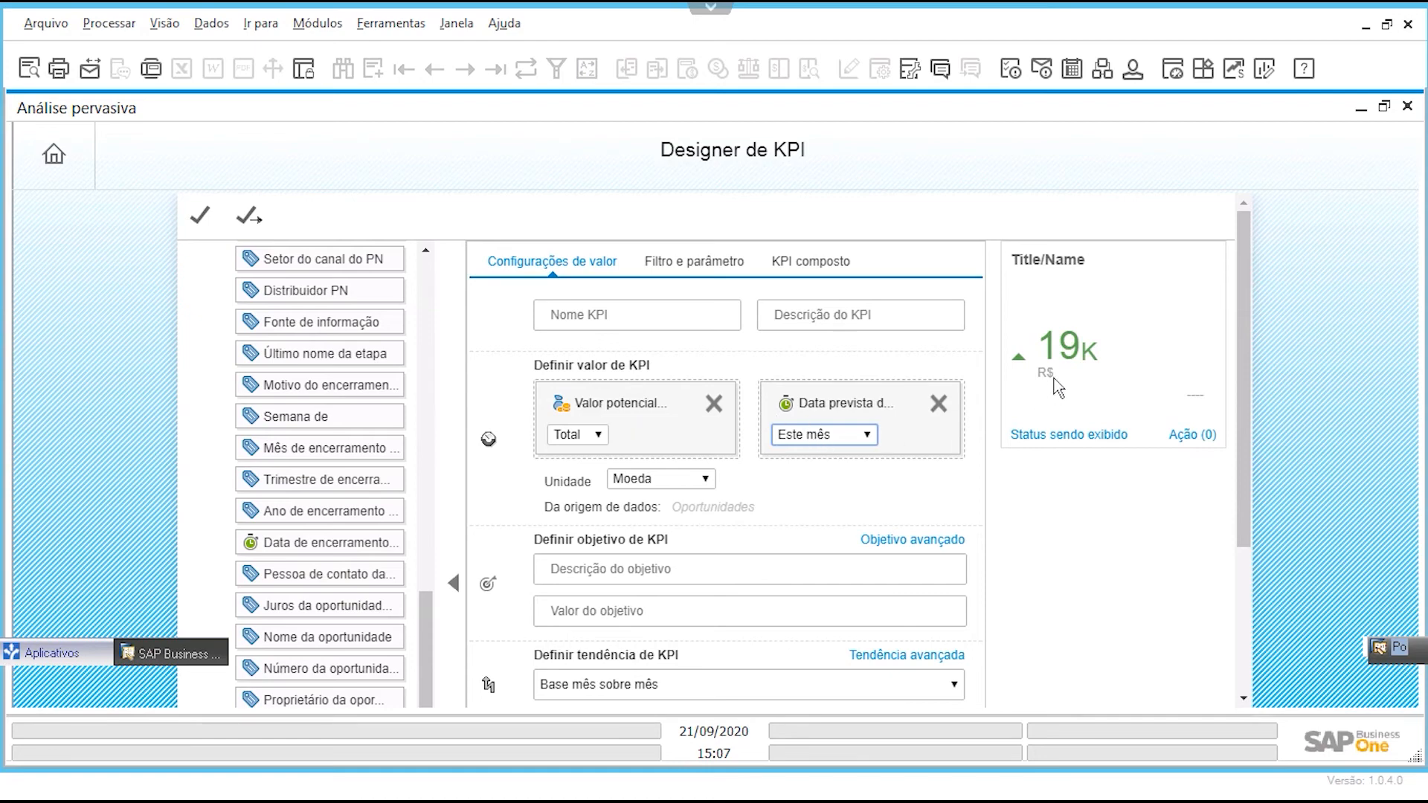
{"action": "mouse_move", "coordinate": [1068, 357]}
{"action": "left_click_drag", "start_coordinate": [426, 614], "coordinate": [430, 272]}
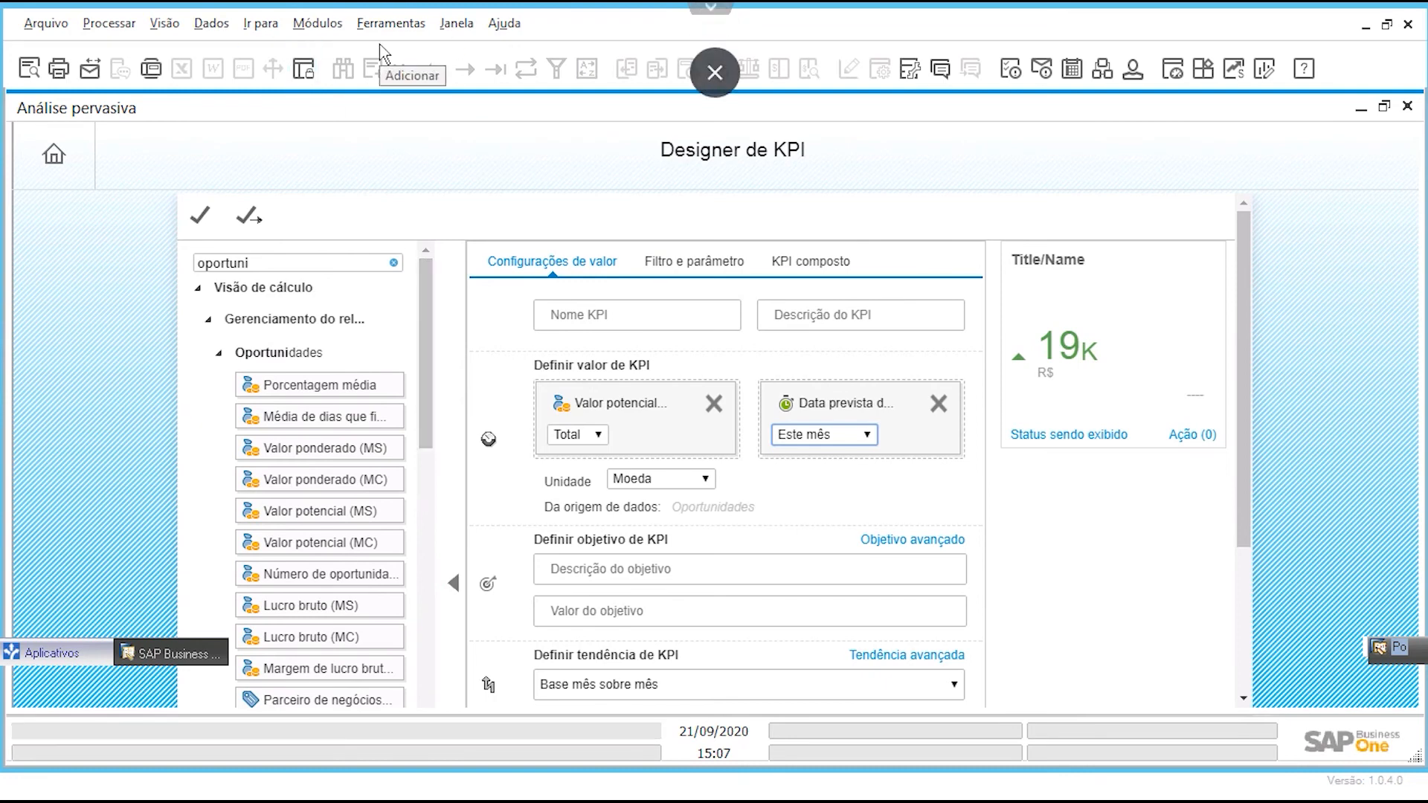
{"action": "mouse_move", "coordinate": [1050, 353]}
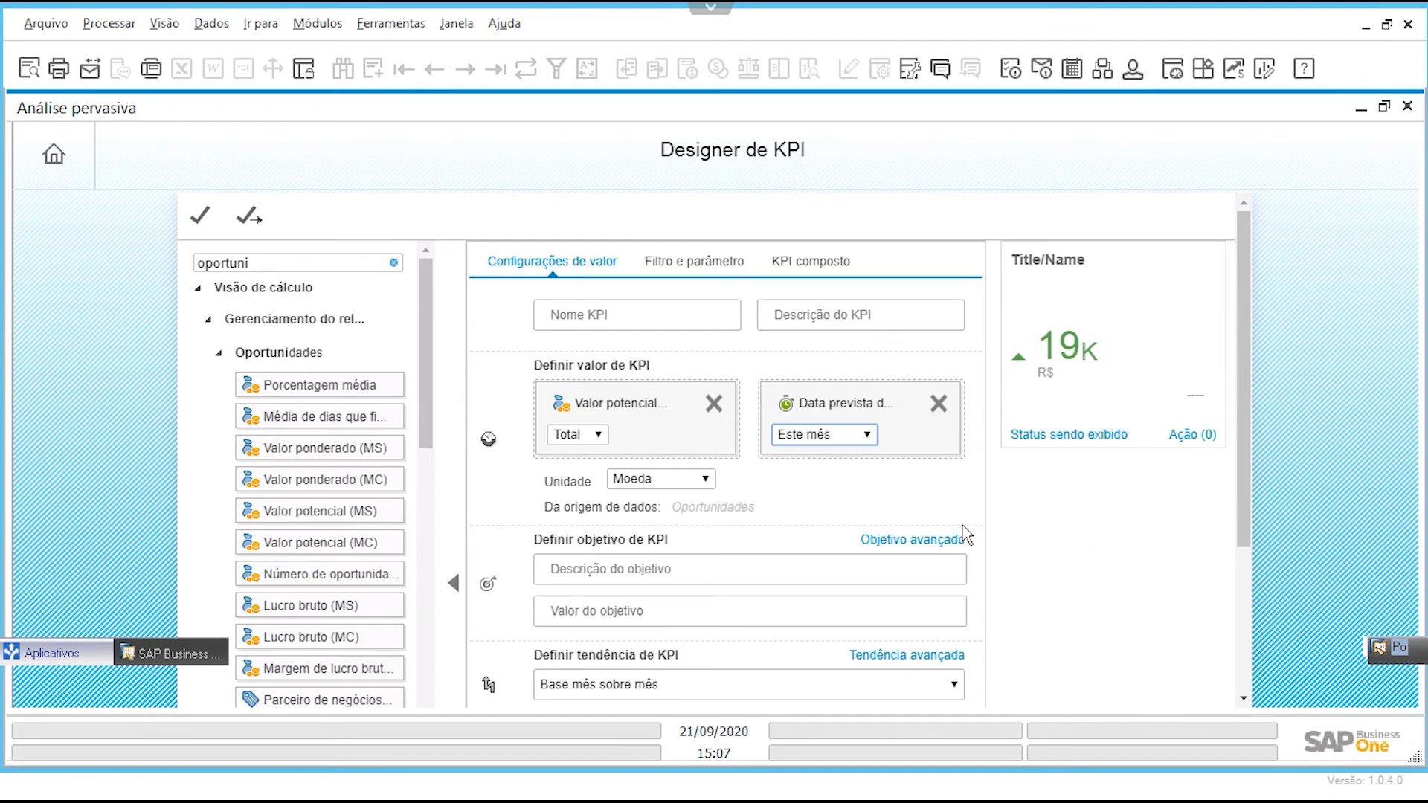
{"action": "scroll", "coordinate": [988, 532], "scroll_direction": "down", "scroll_amount": 3}
{"action": "scroll", "coordinate": [989, 532], "scroll_direction": "up", "scroll_amount": 3}
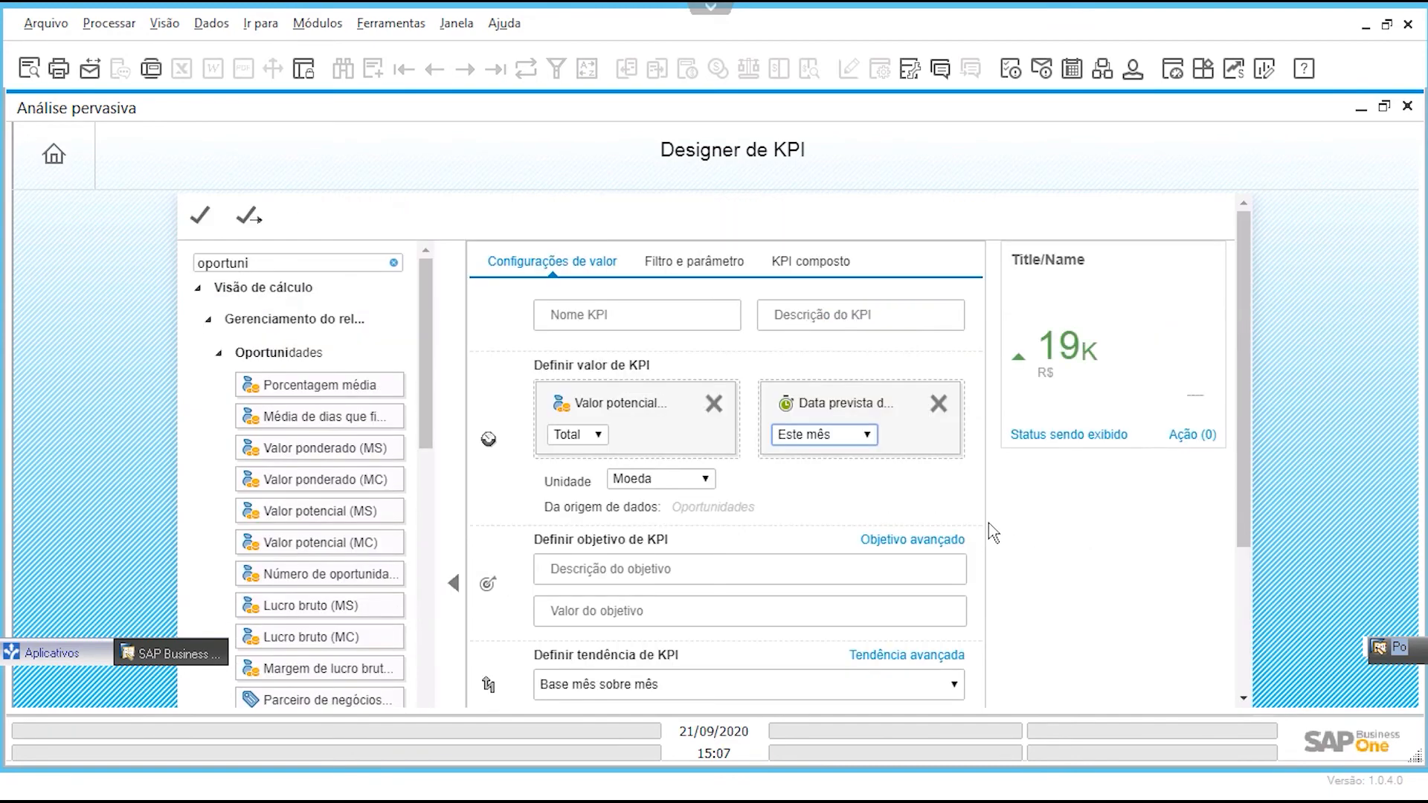
Step: Set the KPI goal value to 30000 with the goal description "Meta Oportunidade"
{"action": "left_click", "coordinate": [685, 624]}
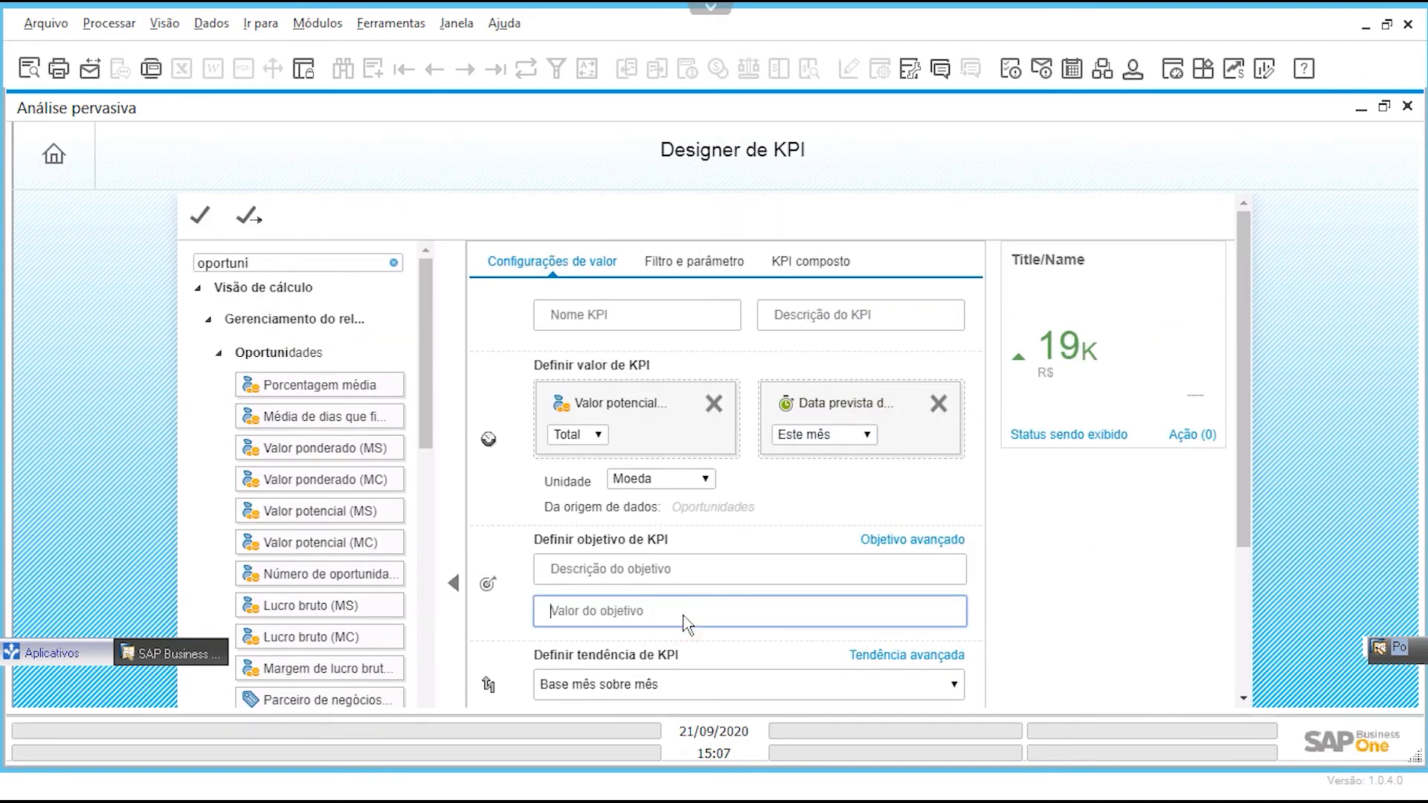
{"action": "type", "text": "30000"}
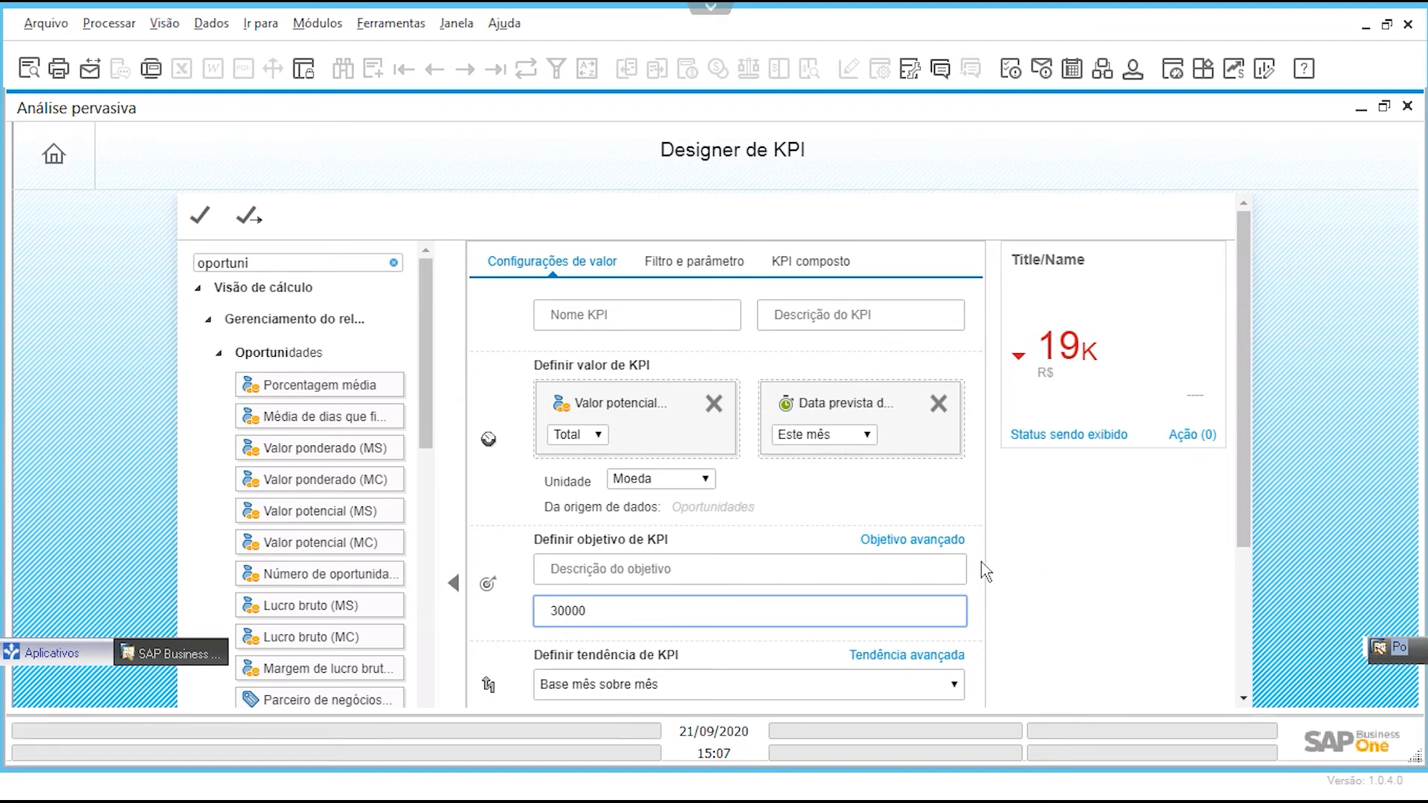
{"action": "left_click", "coordinate": [882, 567]}
{"action": "type", "text": "Meta"}
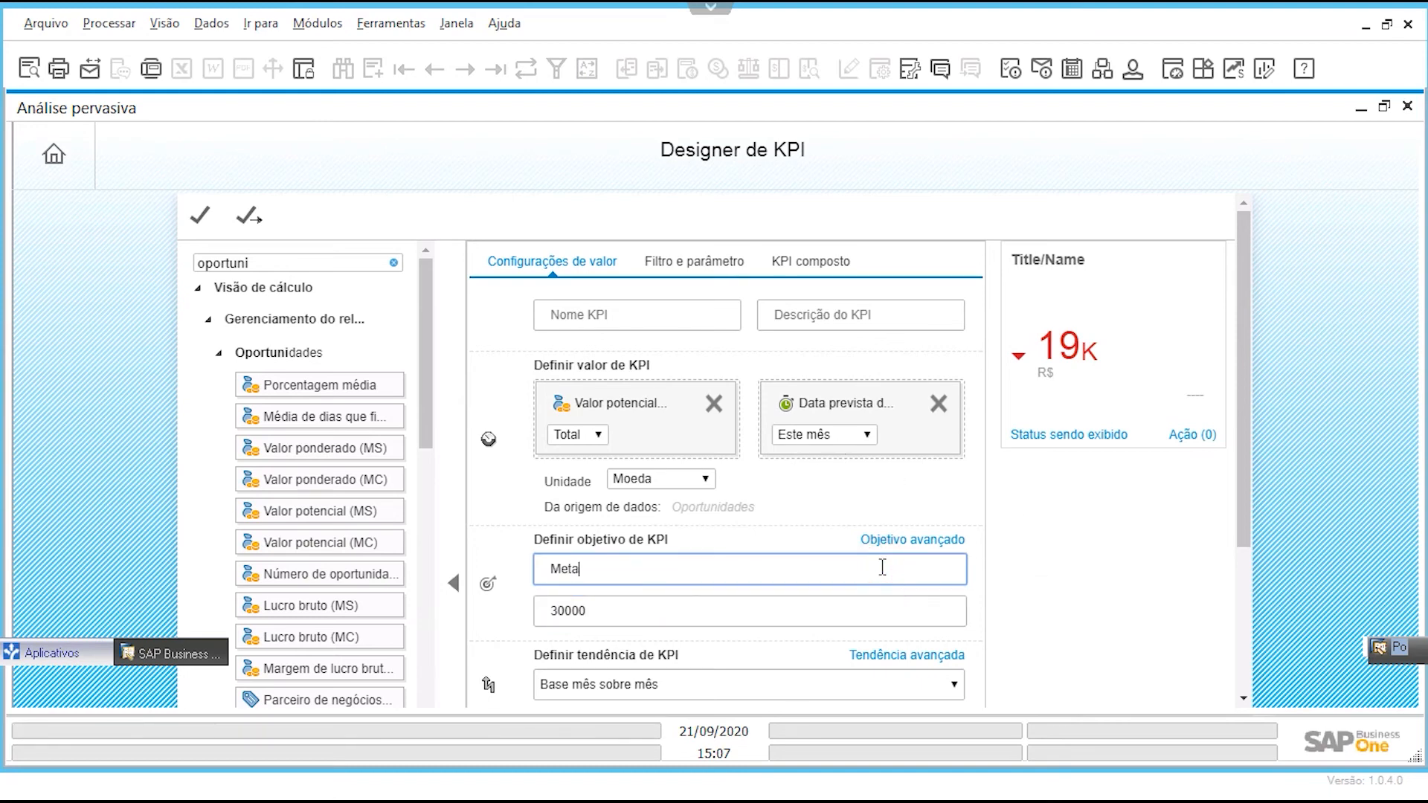
{"action": "type", "text": " Opor"}
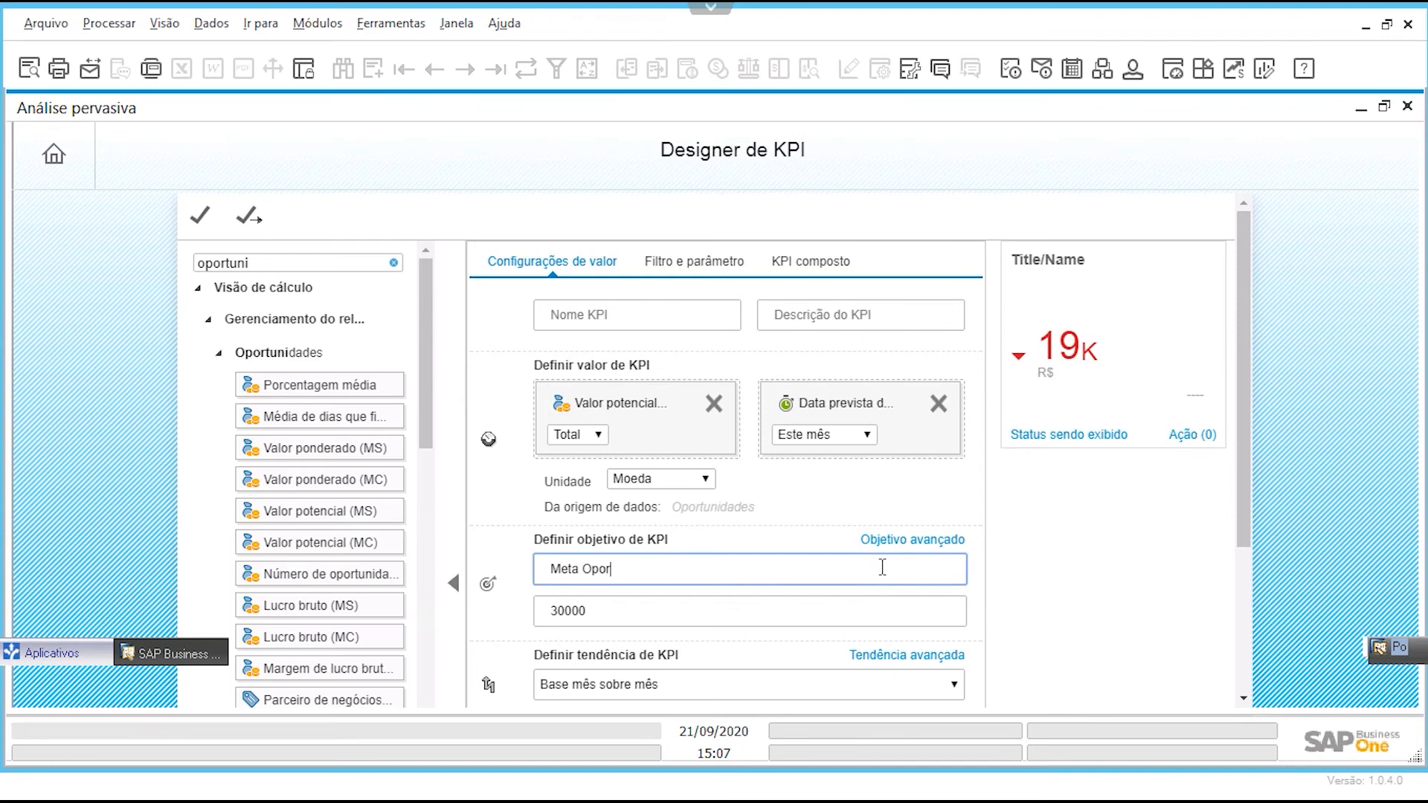
{"action": "type", "text": "tunidade"}
{"action": "key", "text": "ctrl+a"}
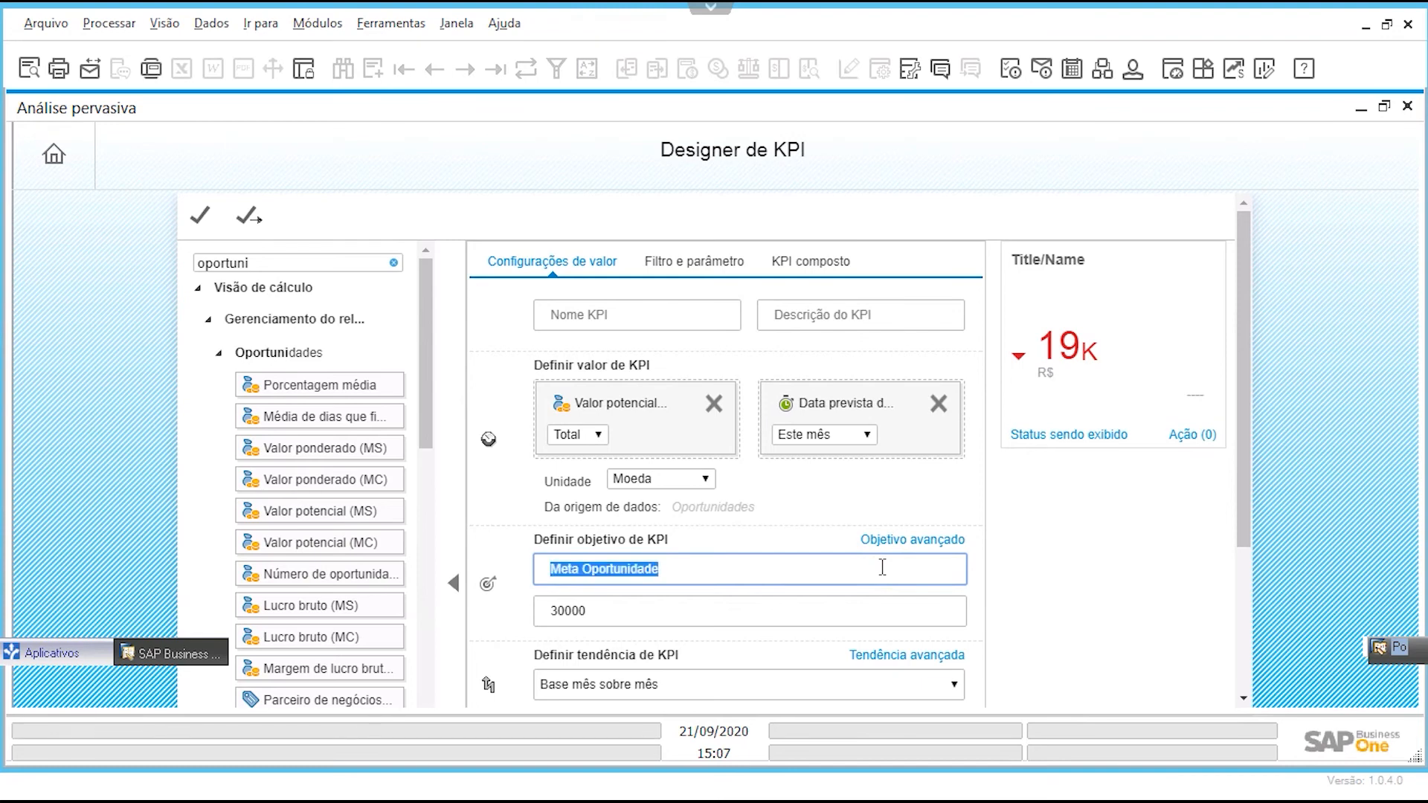
Step: Name the KPI "Meta Oportunidade" and give it the description "Oportunidade de venda"
{"action": "left_click", "coordinate": [638, 319]}
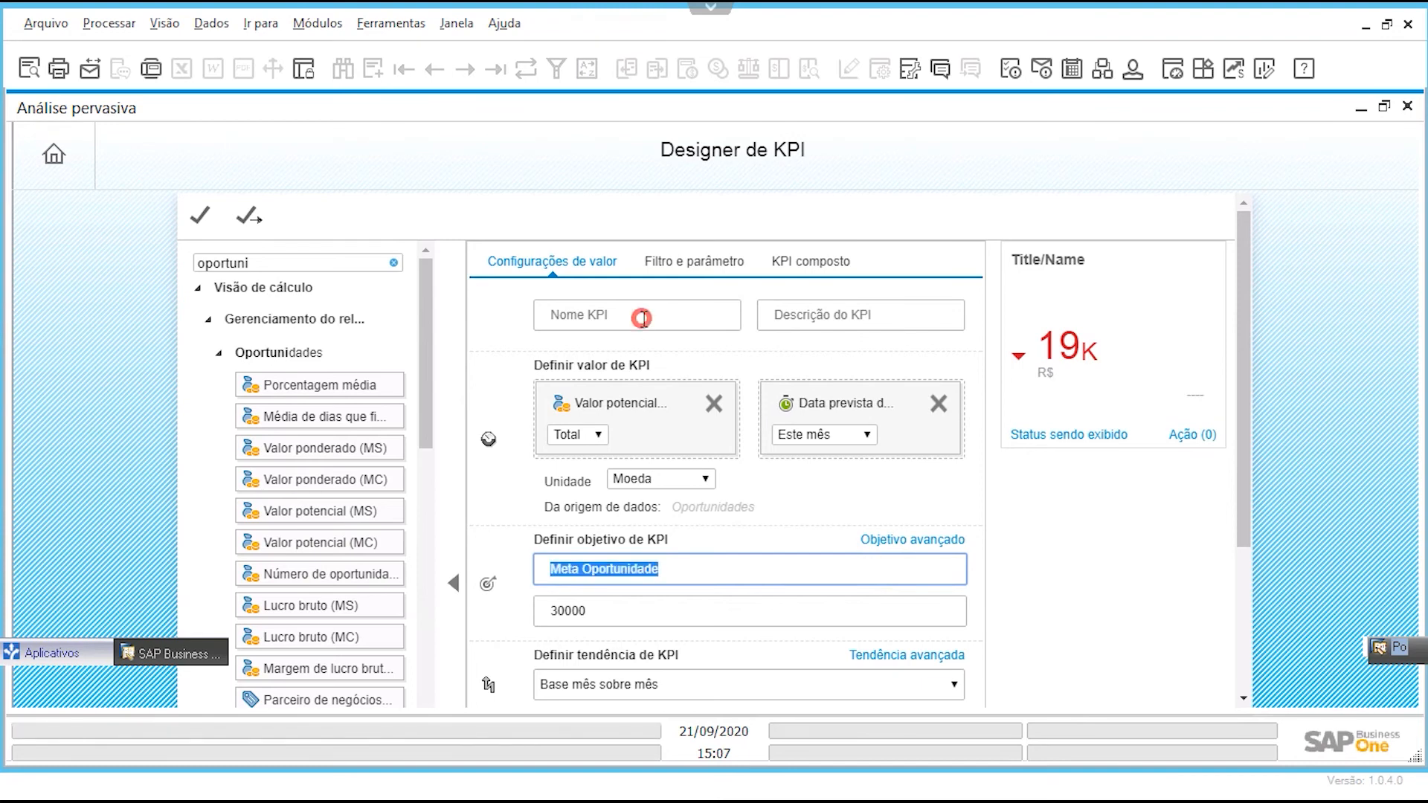
{"action": "left_click", "coordinate": [643, 322]}
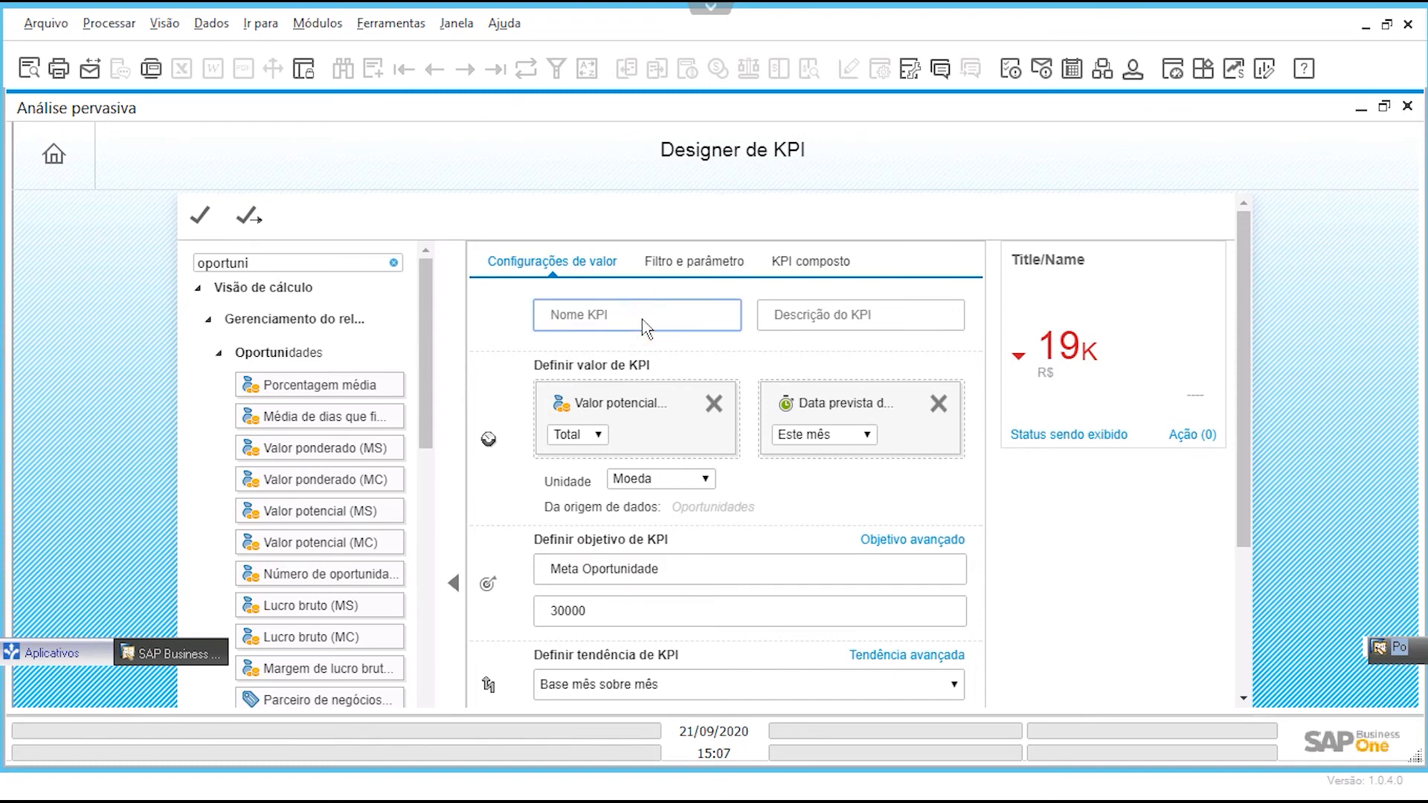
{"action": "type", "text": "Meta Opo"}
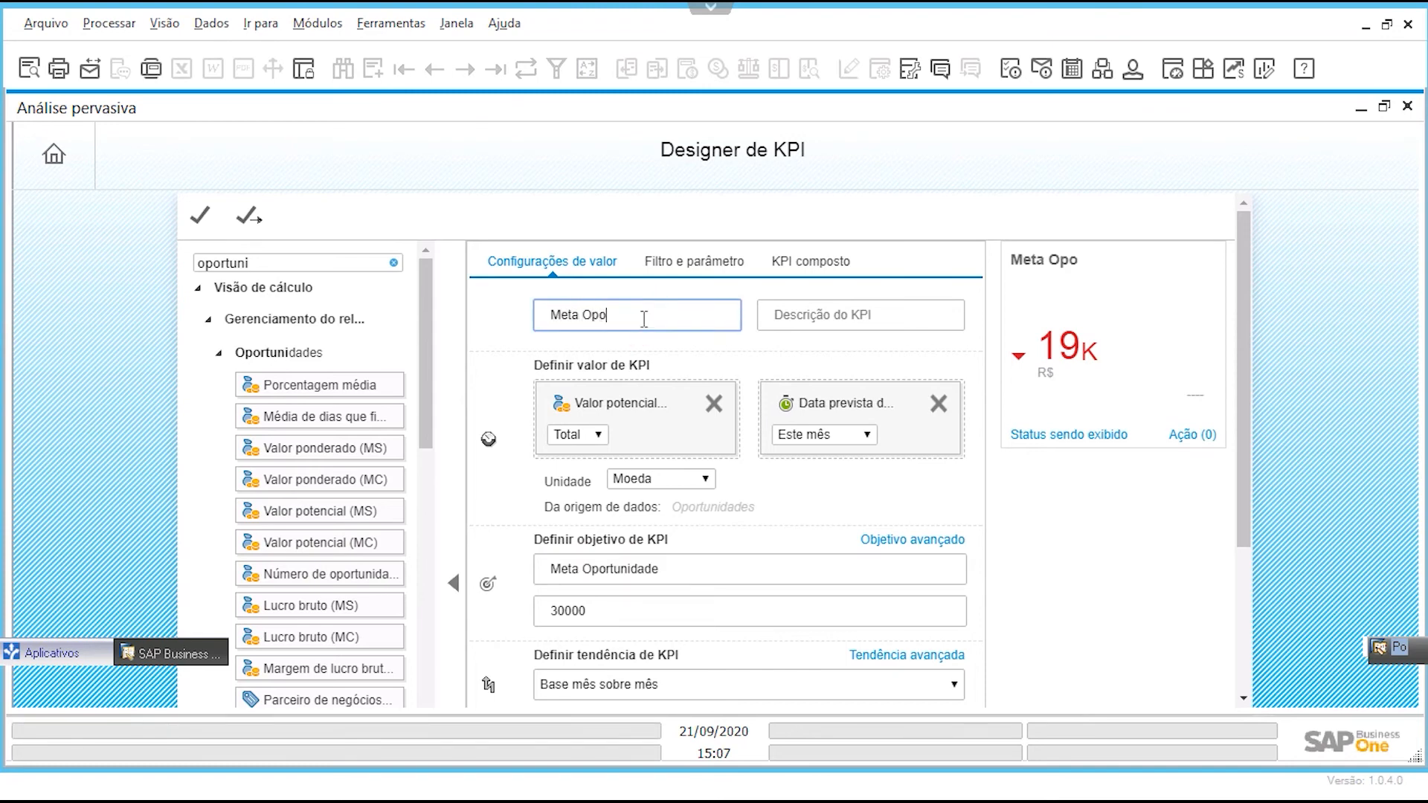
{"action": "type", "text": "rtunidade"}
{"action": "key", "text": "Tab"}
{"action": "type", "text": "Meta"}
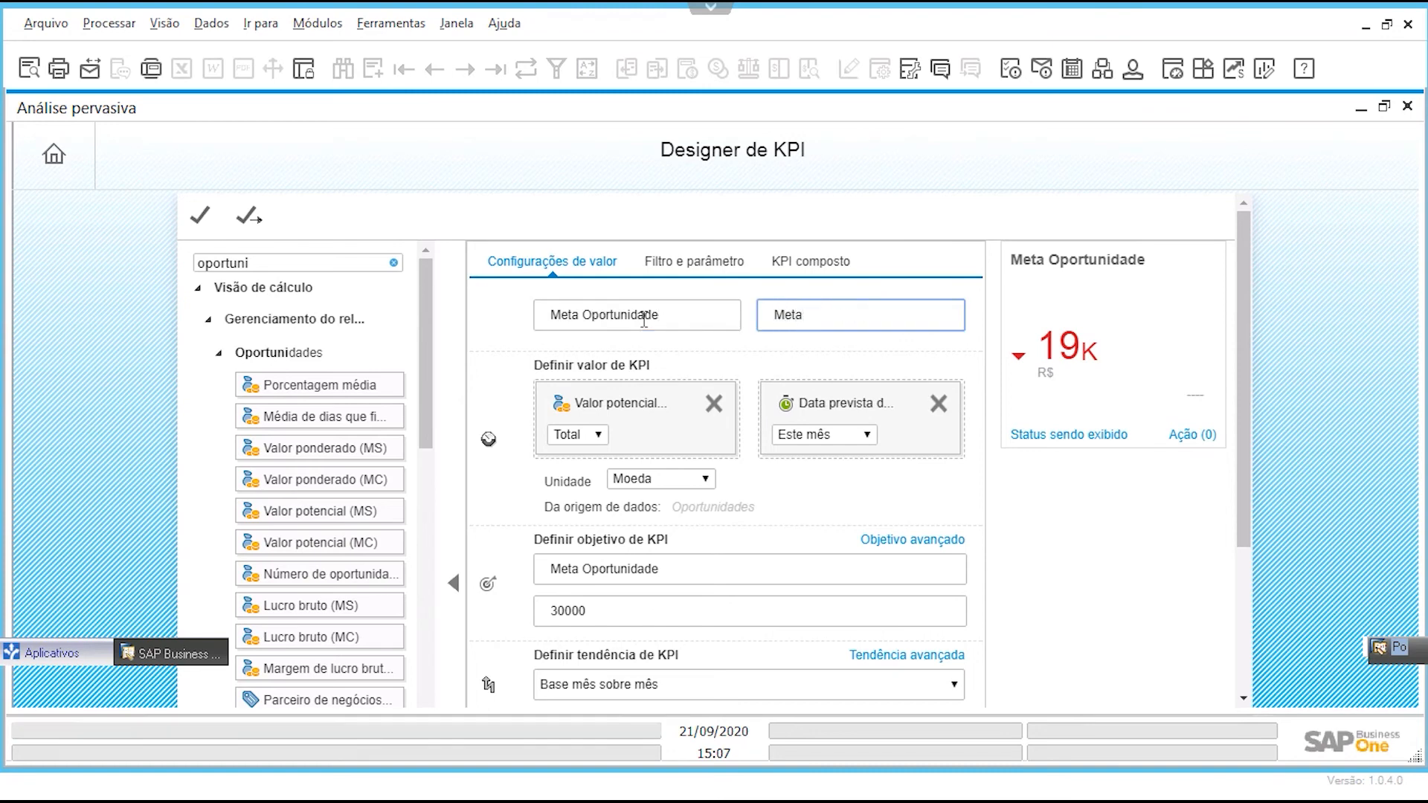
{"action": "key", "text": "ctrl+a"}
{"action": "type", "text": "Oportuni"}
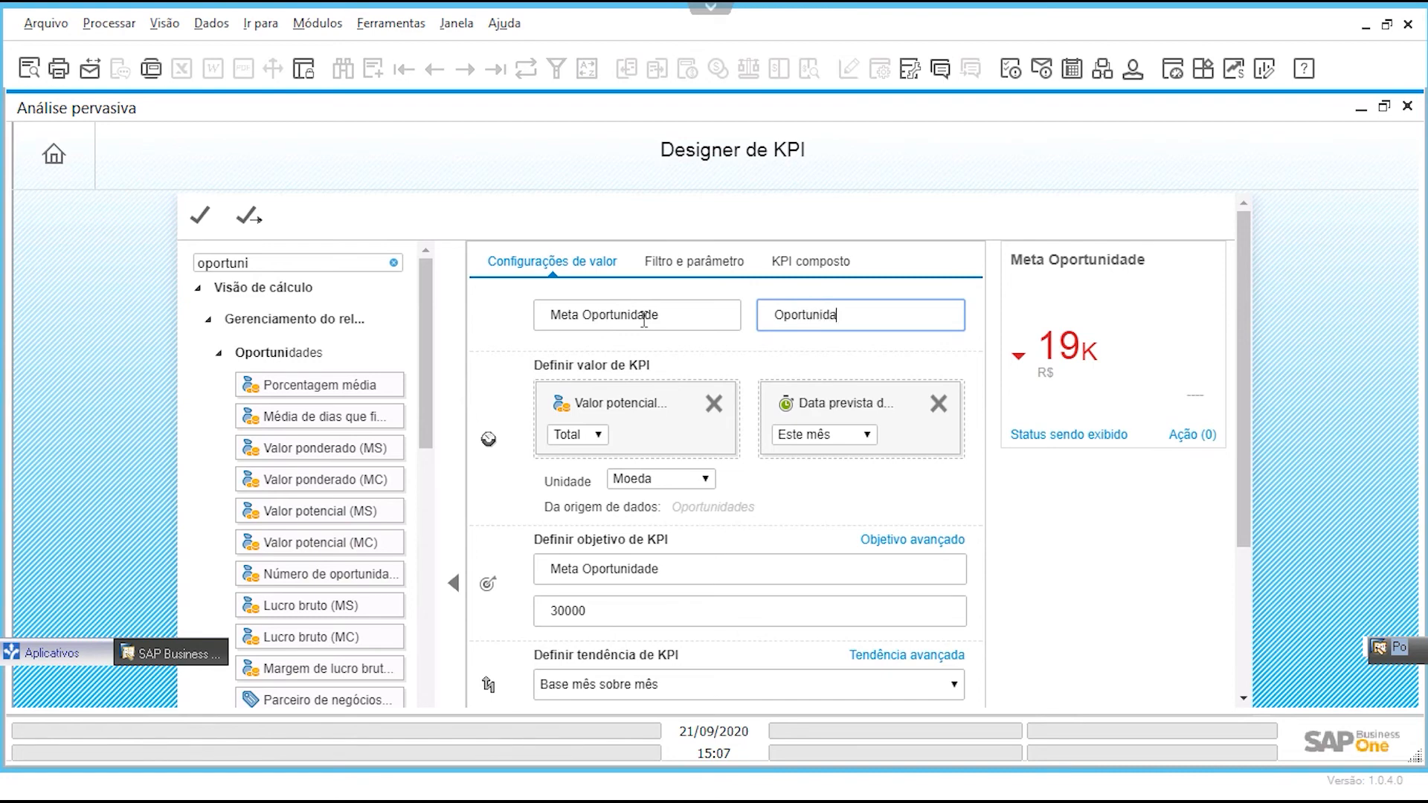
{"action": "type", "text": "dade de venda"}
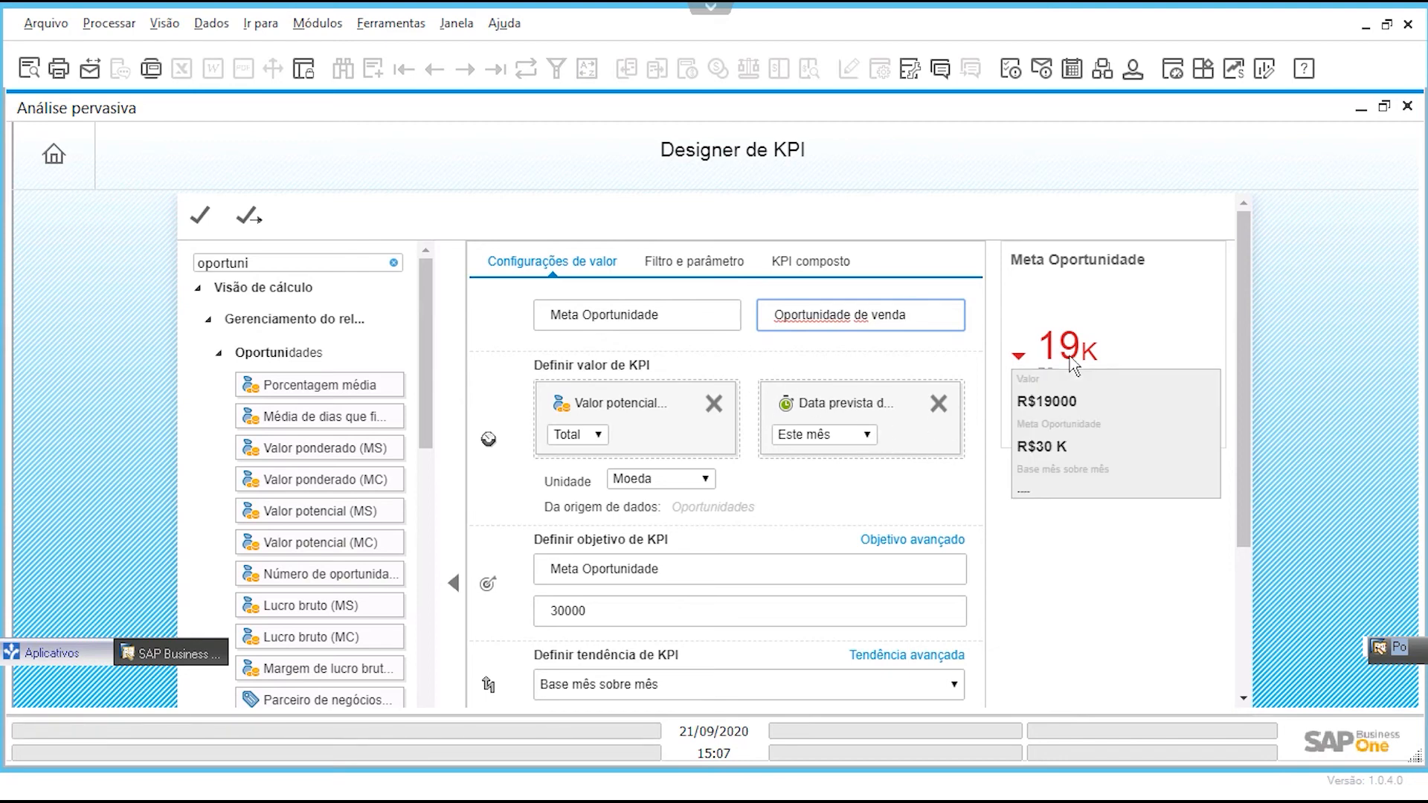
Step: Switch the KPI's status separator type to Valor específico and set the threshold between red and blue to 150000
{"action": "left_click", "coordinate": [1039, 448]}
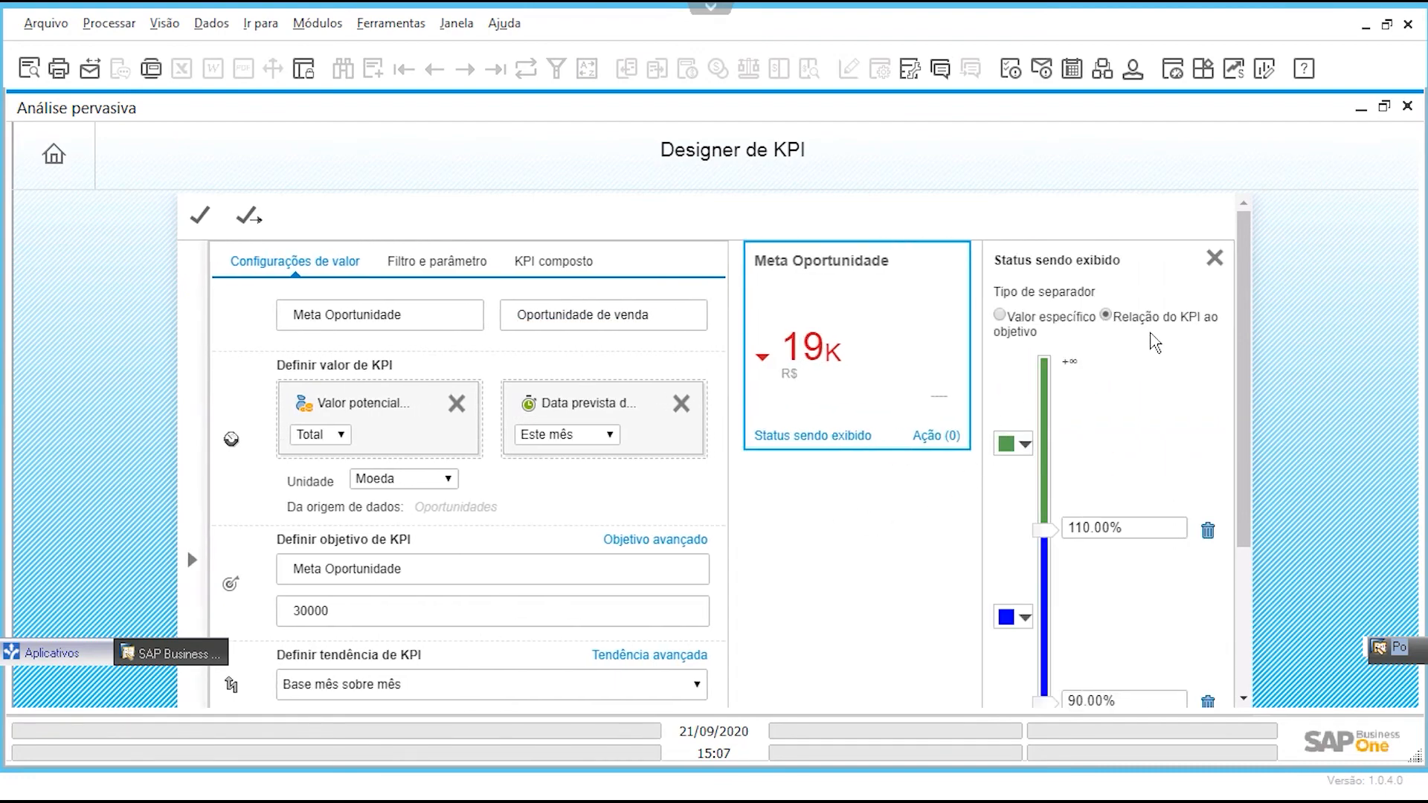
{"action": "scroll", "coordinate": [1136, 415], "scroll_direction": "down", "scroll_amount": 2}
{"action": "scroll", "coordinate": [1131, 453], "scroll_direction": "down", "scroll_amount": 2}
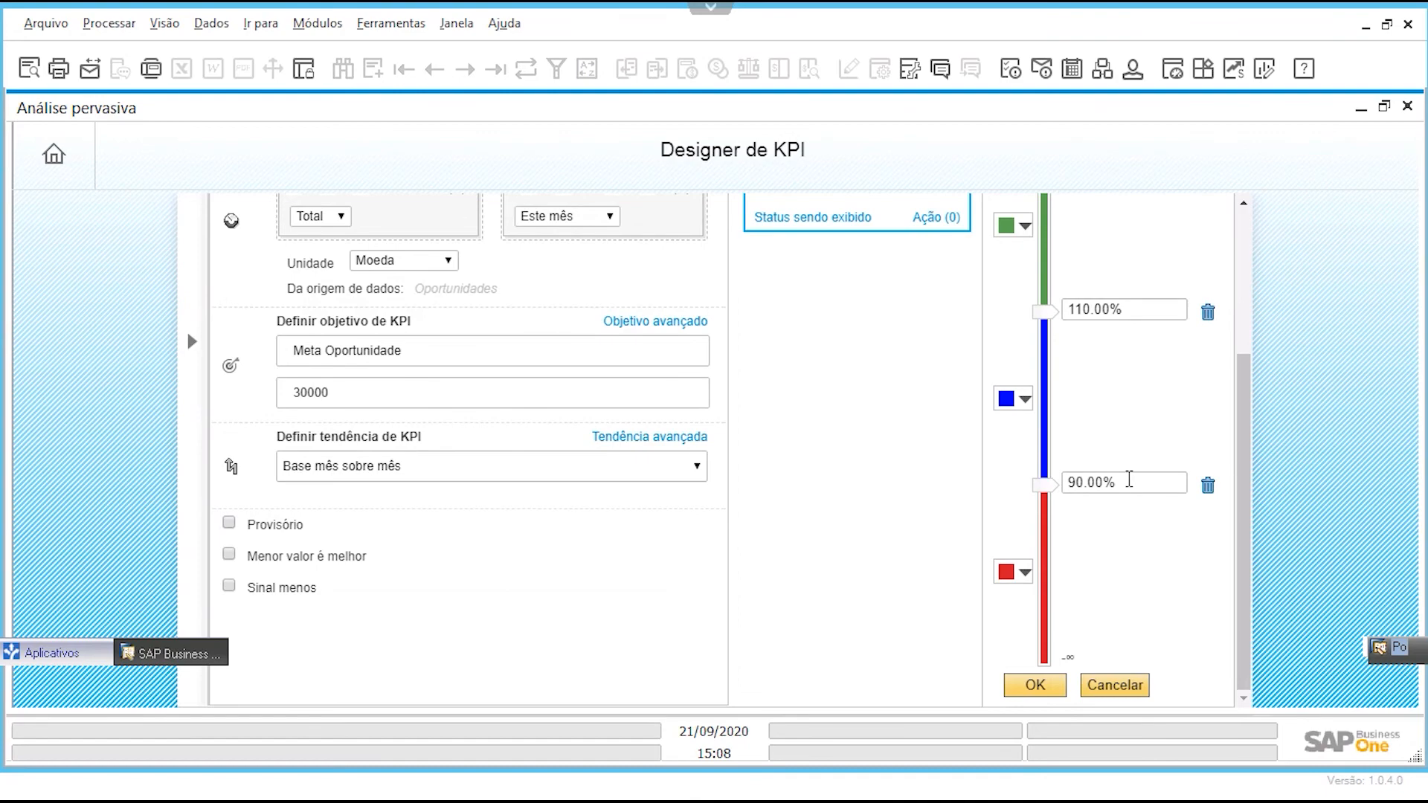
{"action": "scroll", "coordinate": [1129, 479], "scroll_direction": "up", "scroll_amount": 4}
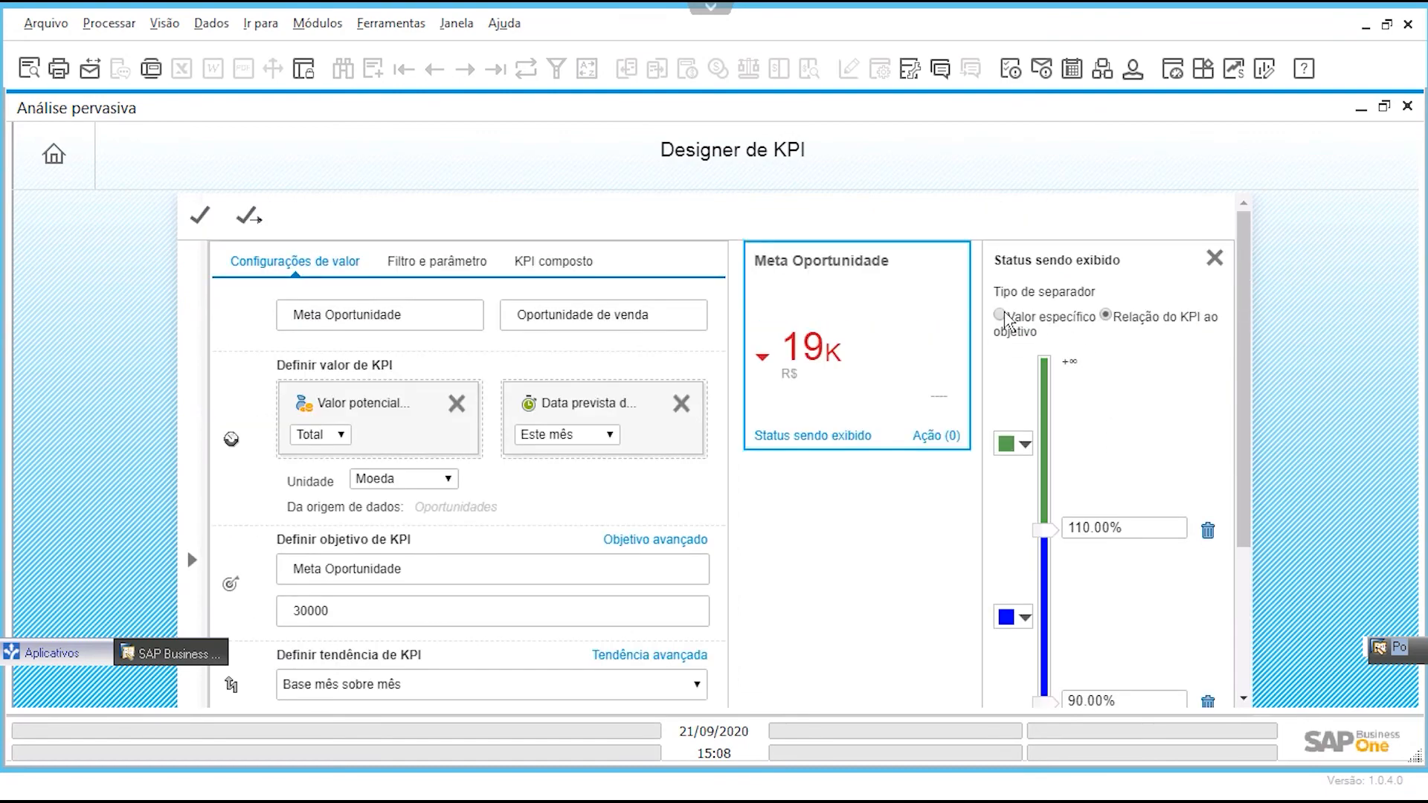
{"action": "left_click", "coordinate": [1000, 316]}
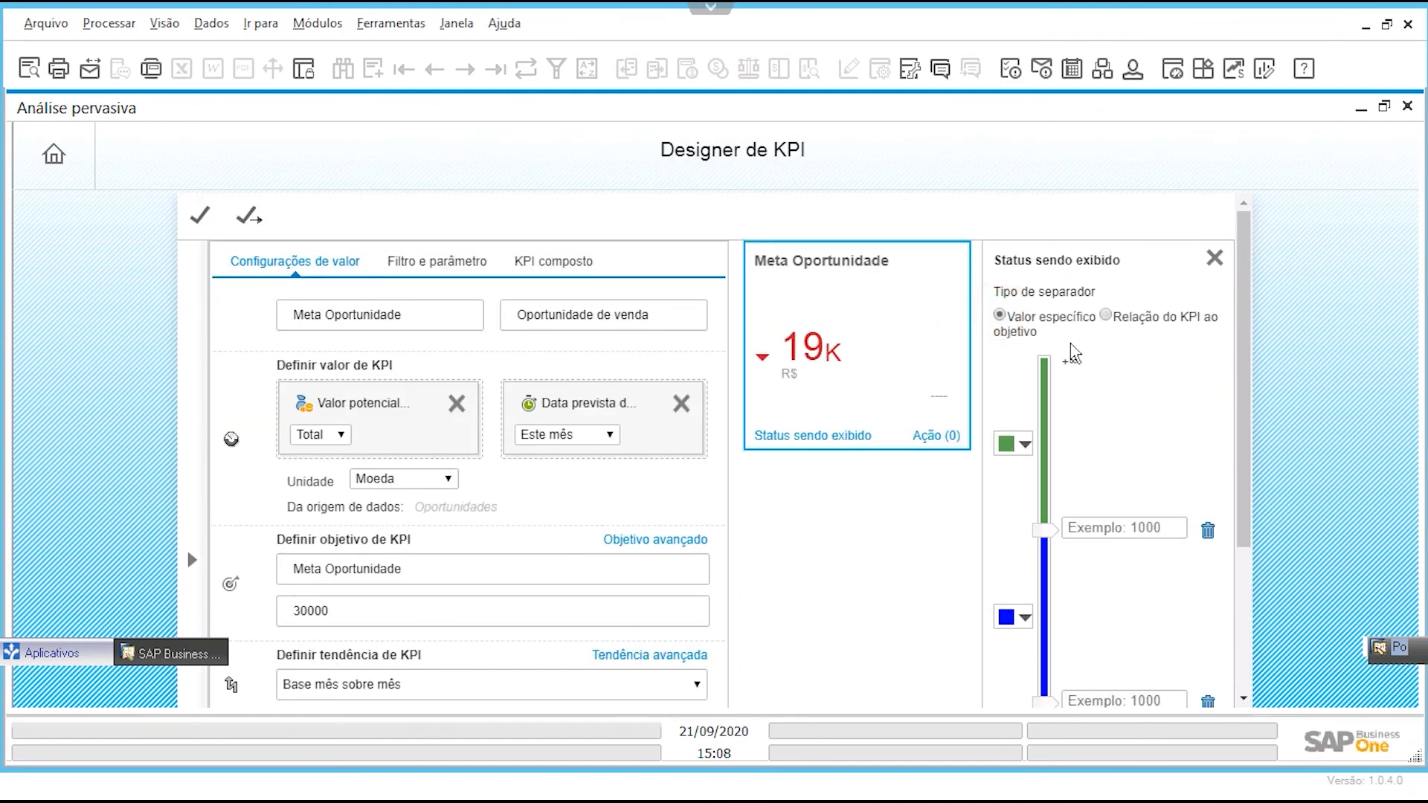
{"action": "left_click", "coordinate": [1128, 700]}
{"action": "type", "text": "150000"}
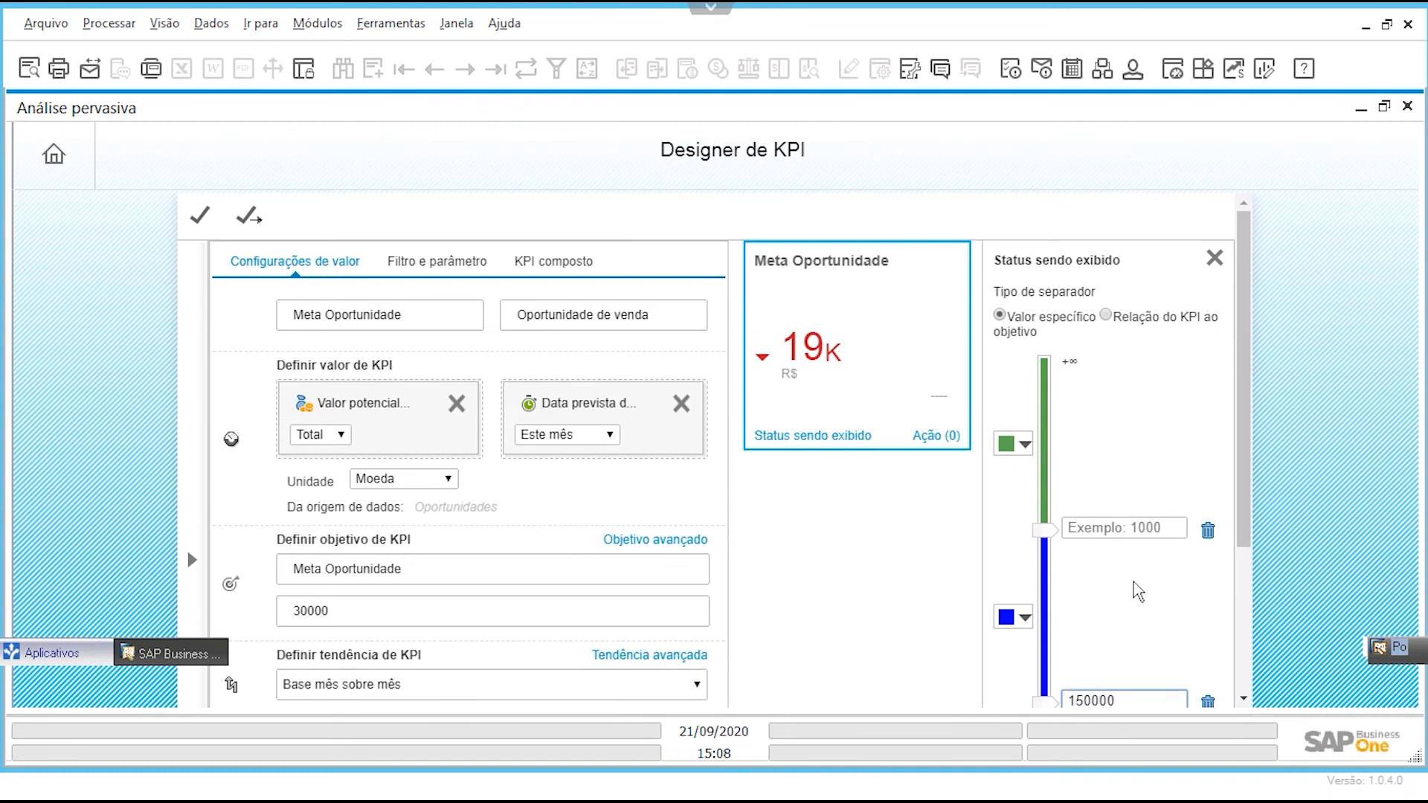
Step: Set the threshold between blue and green to 270000 and apply the status settings
{"action": "scroll", "coordinate": [1067, 533], "scroll_direction": "down", "scroll_amount": 3}
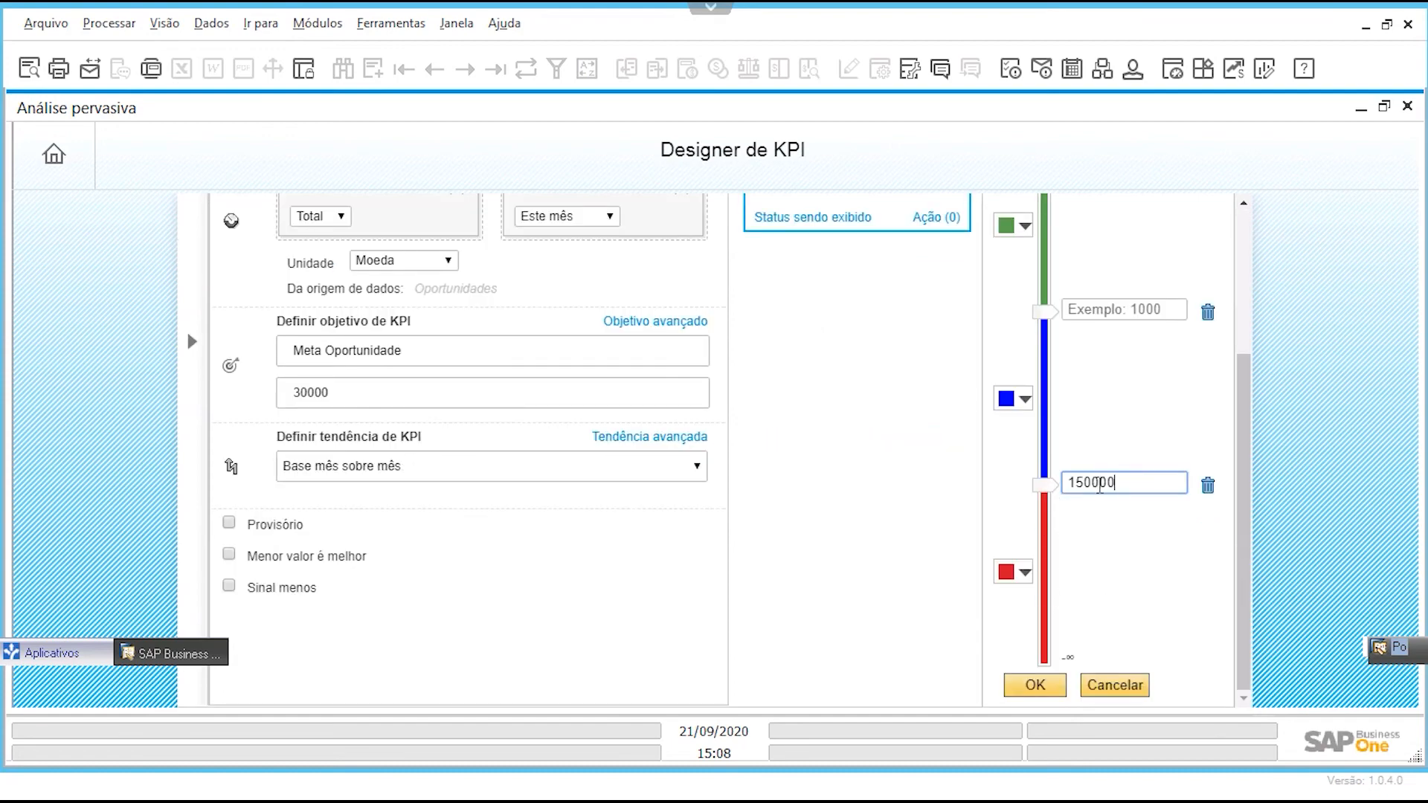
{"action": "scroll", "coordinate": [1100, 484], "scroll_direction": "up", "scroll_amount": 2}
{"action": "left_click", "coordinate": [1095, 424]}
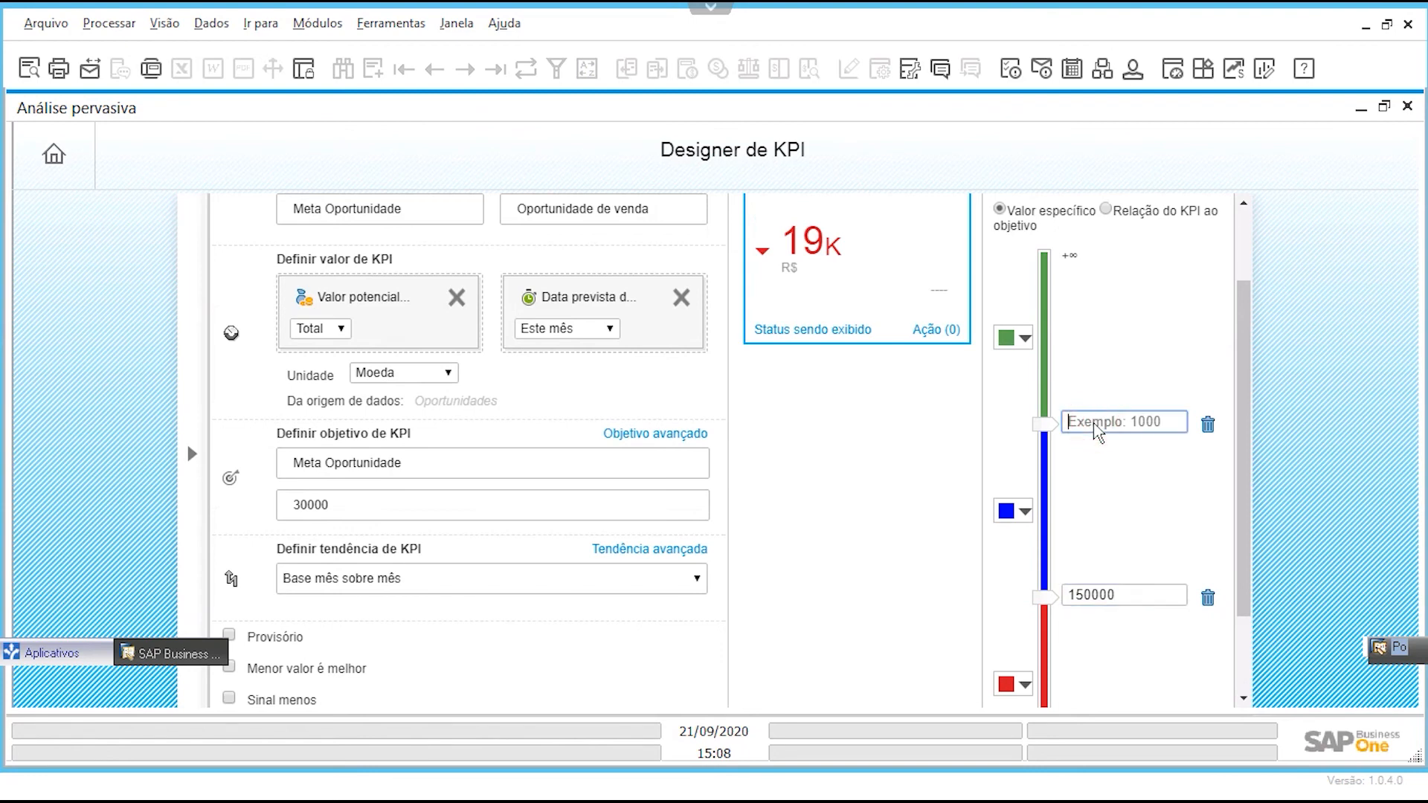
{"action": "type", "text": "270000"}
{"action": "key", "text": "Tab"}
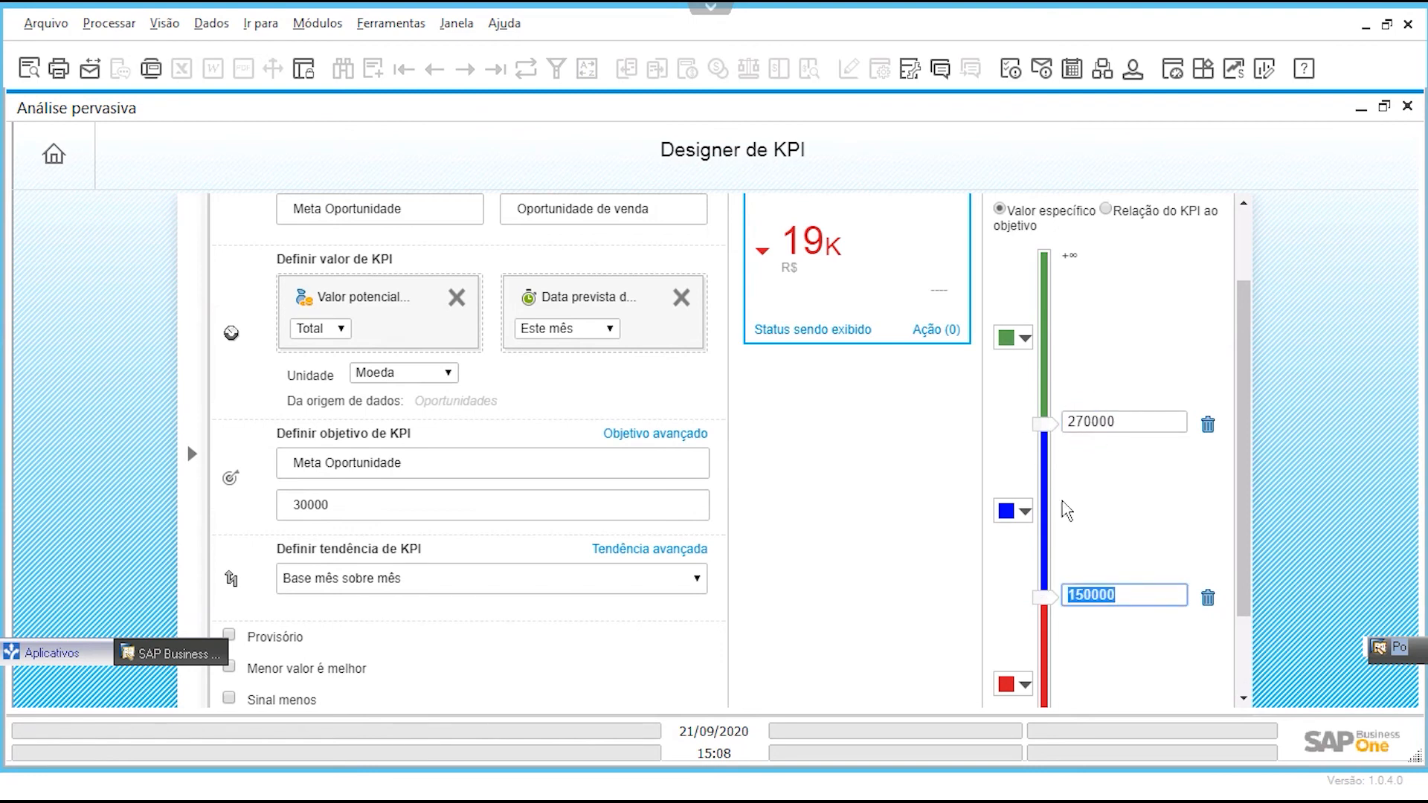
{"action": "left_click", "coordinate": [1129, 419]}
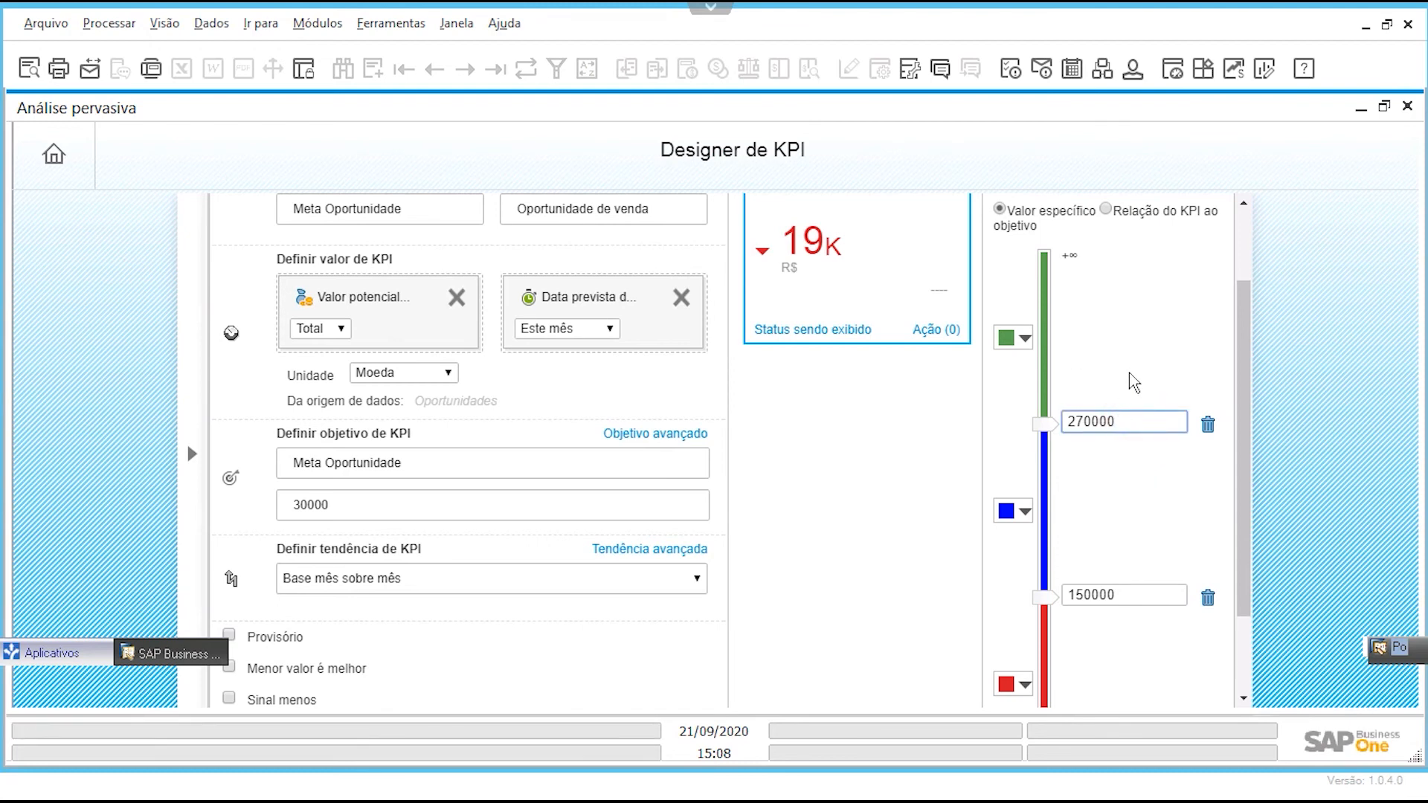
{"action": "scroll", "coordinate": [1129, 415], "scroll_direction": "down", "scroll_amount": 2}
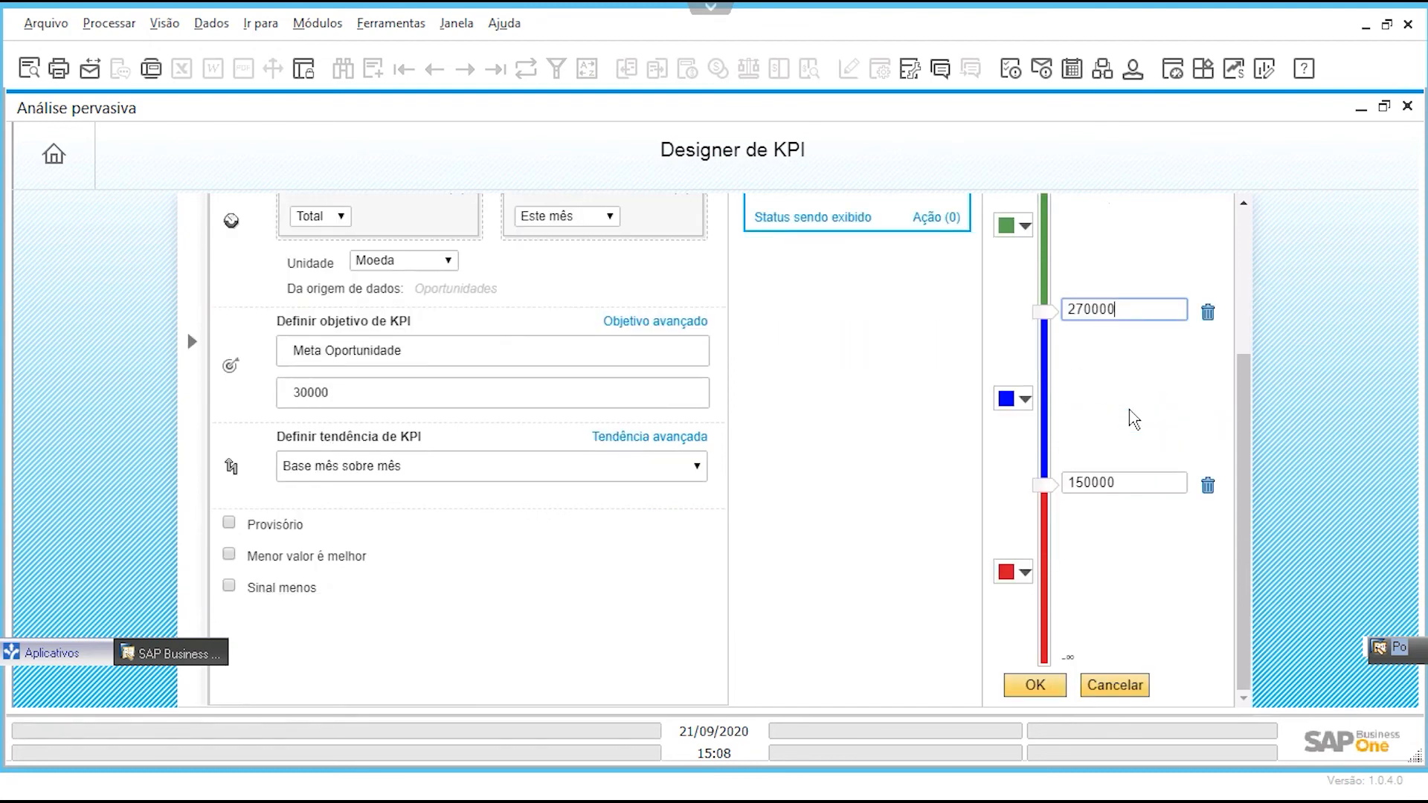
{"action": "left_click", "coordinate": [1047, 679]}
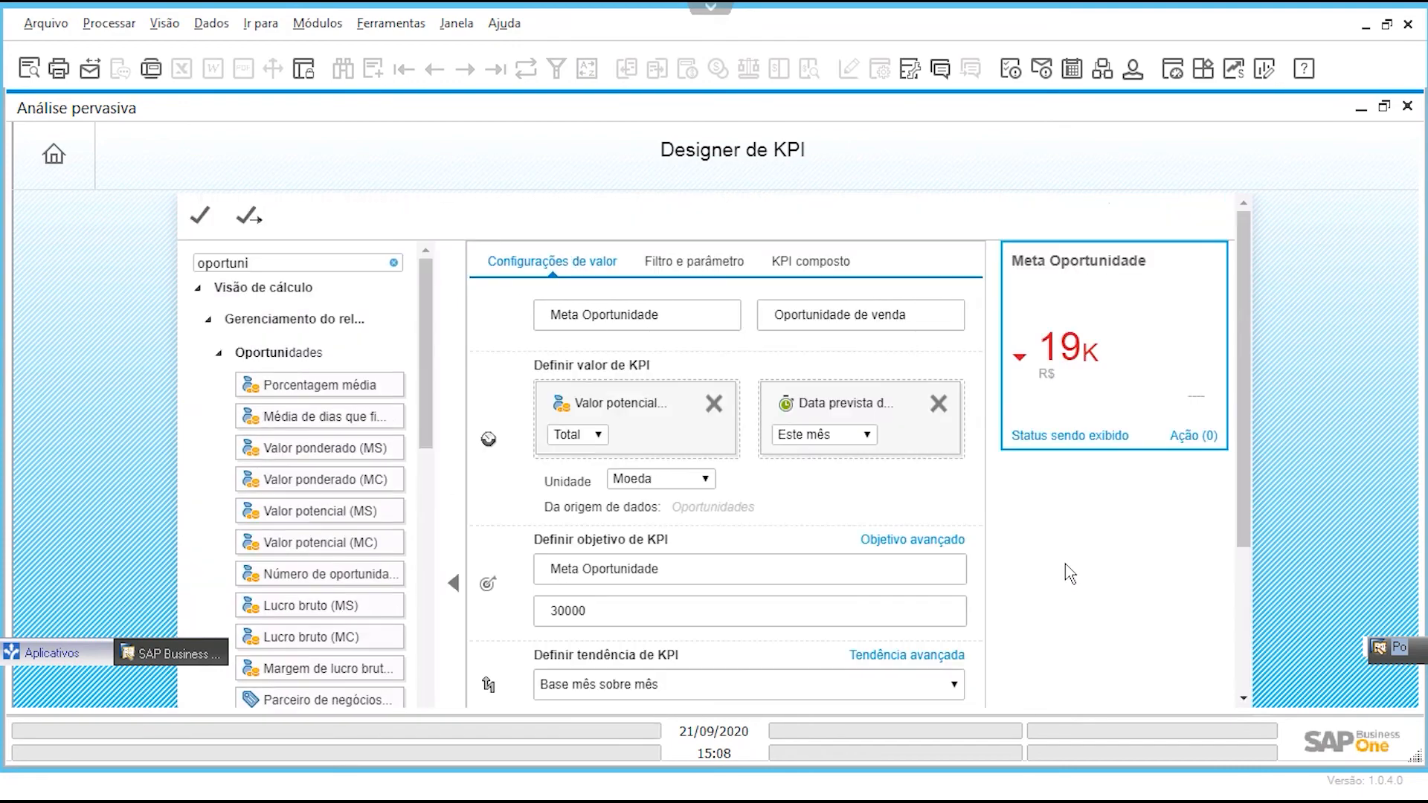
Step: Correct the KPI's status thresholds to 15000 between red and blue and 27000 between blue and green, and apply them
{"action": "mouse_move", "coordinate": [1079, 344]}
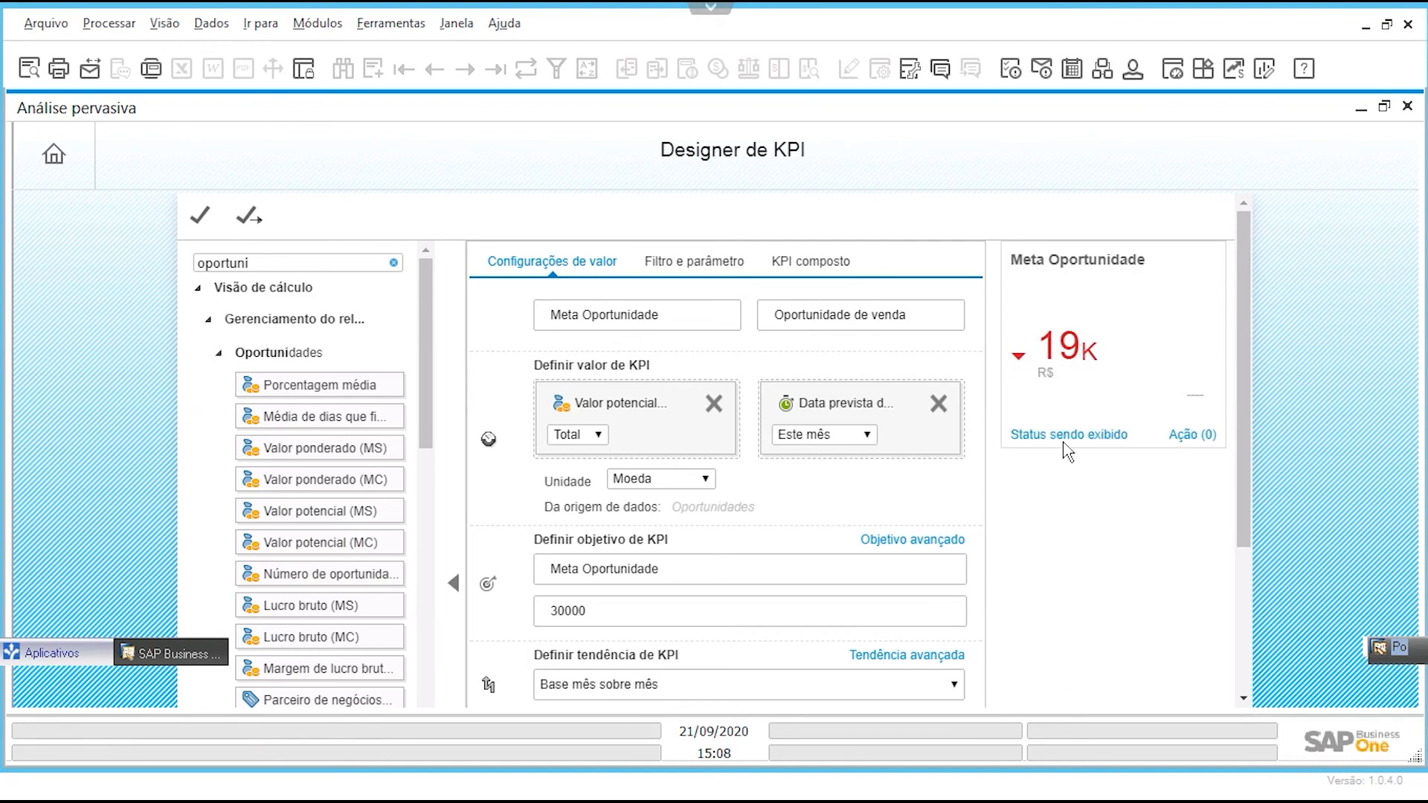
{"action": "left_click", "coordinate": [1062, 436]}
{"action": "scroll", "coordinate": [1124, 573], "scroll_direction": "down", "scroll_amount": 2}
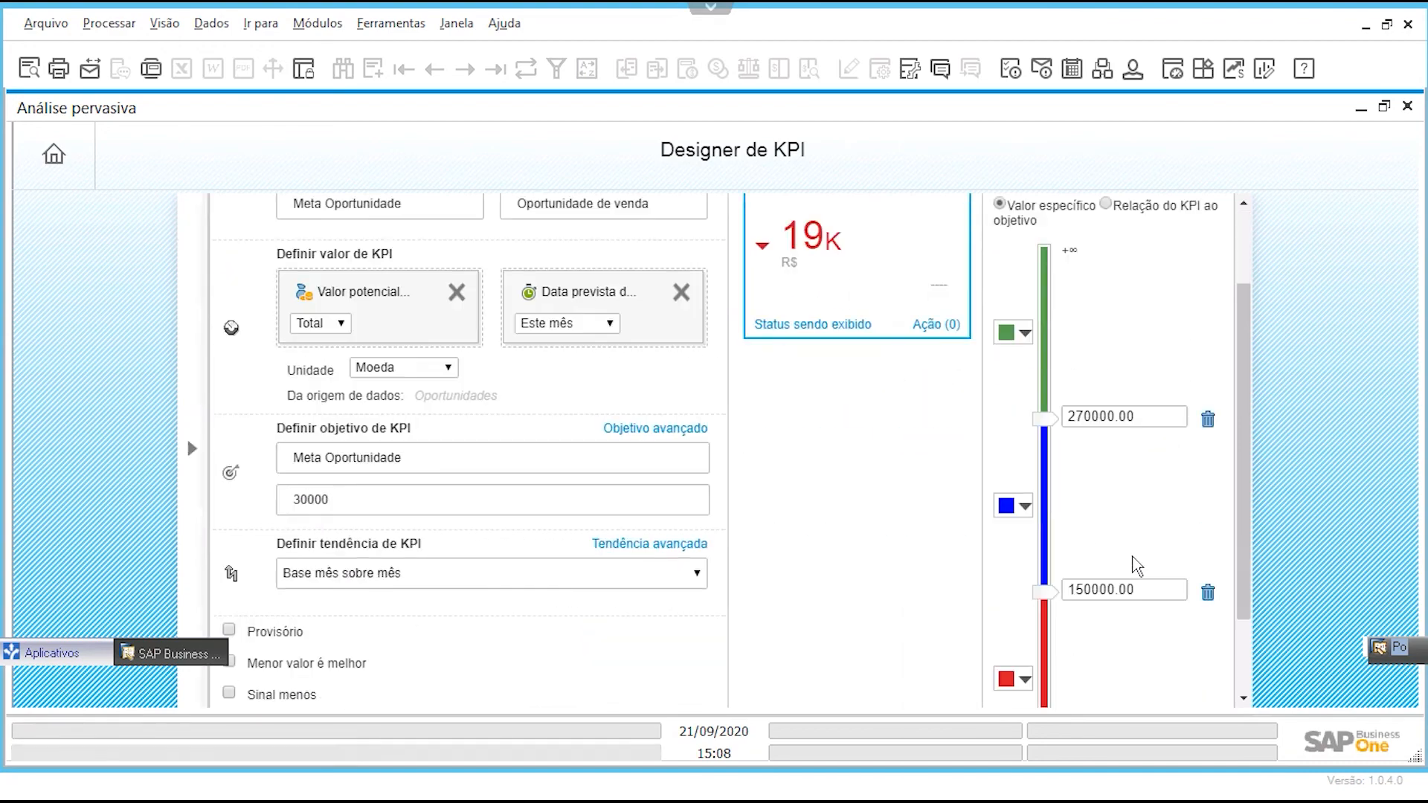
{"action": "left_click", "coordinate": [1116, 591]}
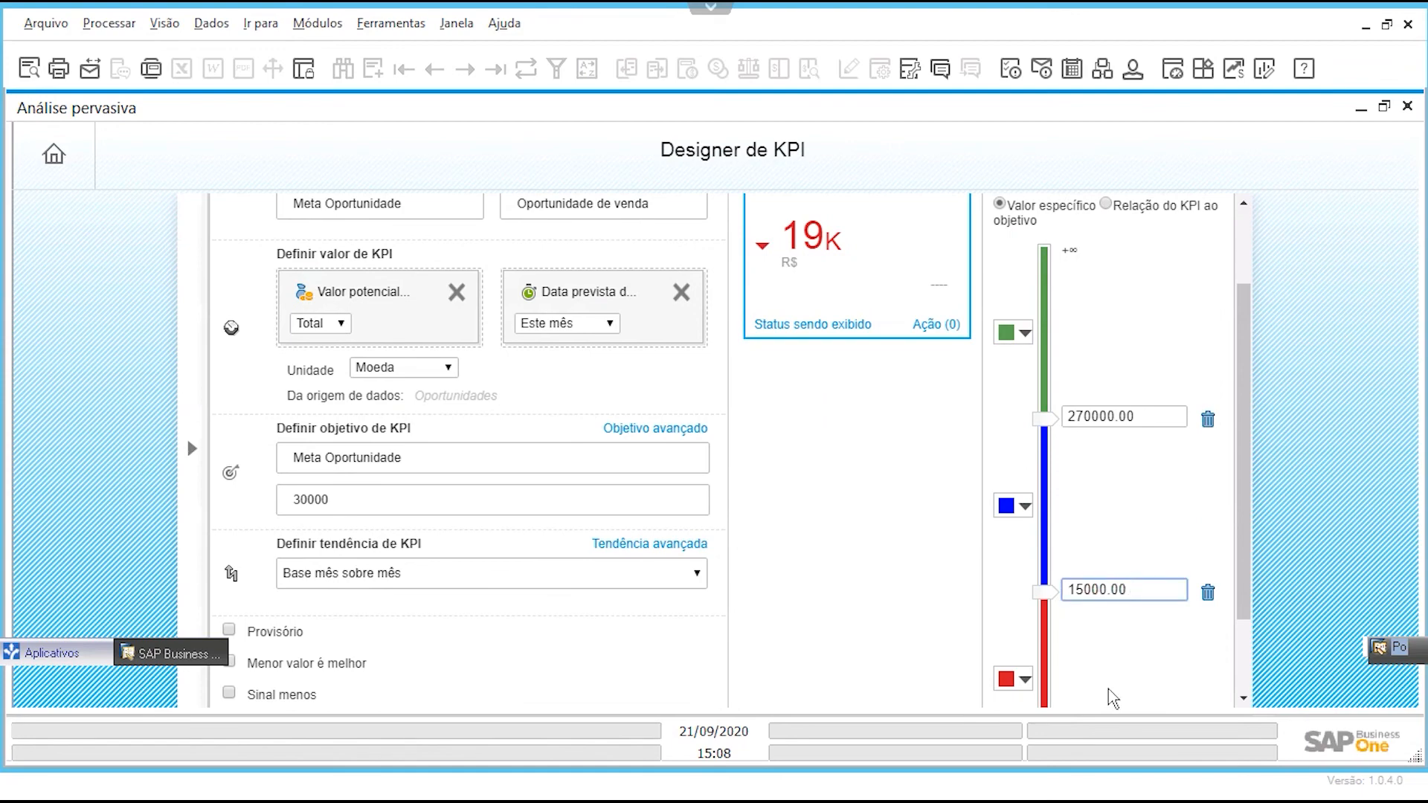
{"action": "left_click", "coordinate": [1102, 415]}
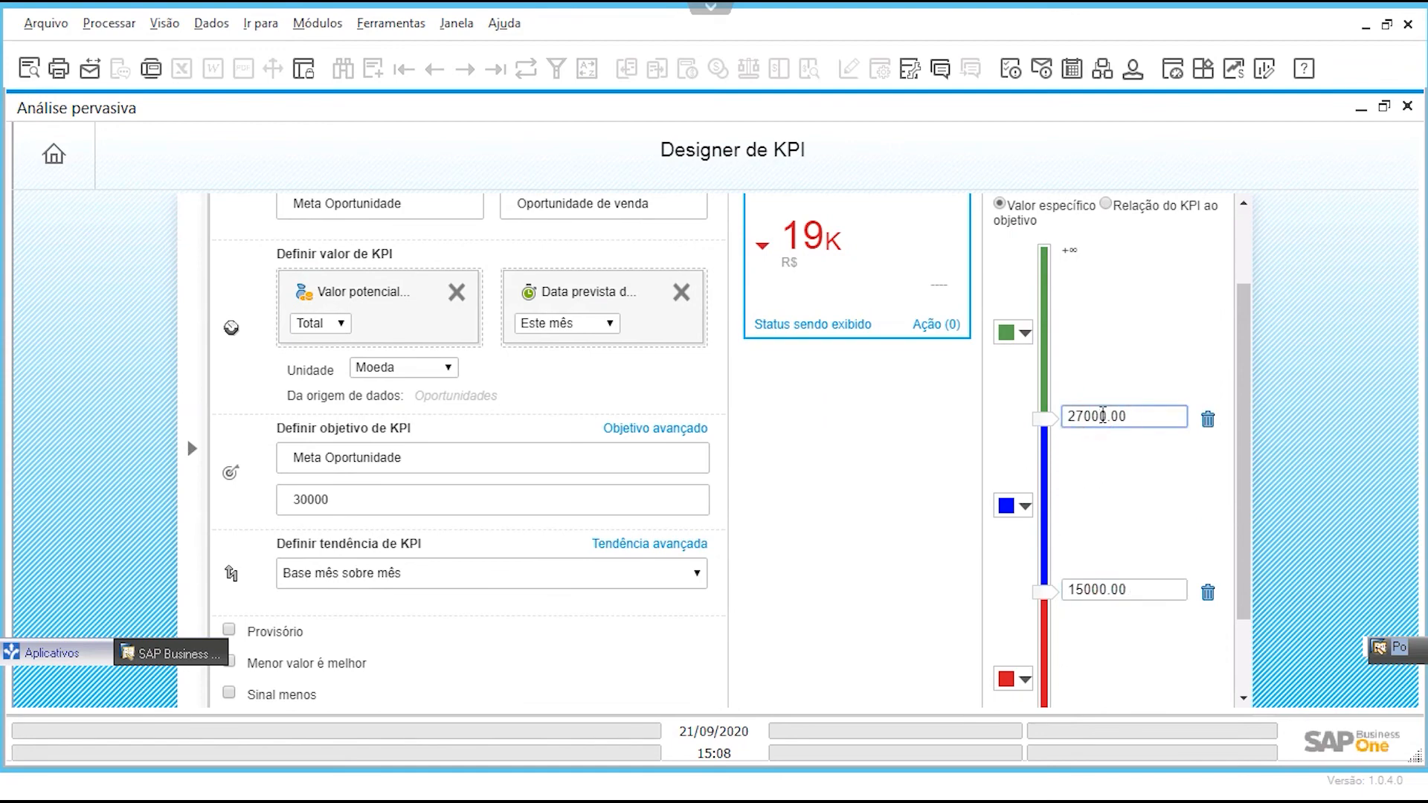
{"action": "scroll", "coordinate": [1103, 414], "scroll_direction": "down", "scroll_amount": 2}
{"action": "left_click", "coordinate": [1037, 682]}
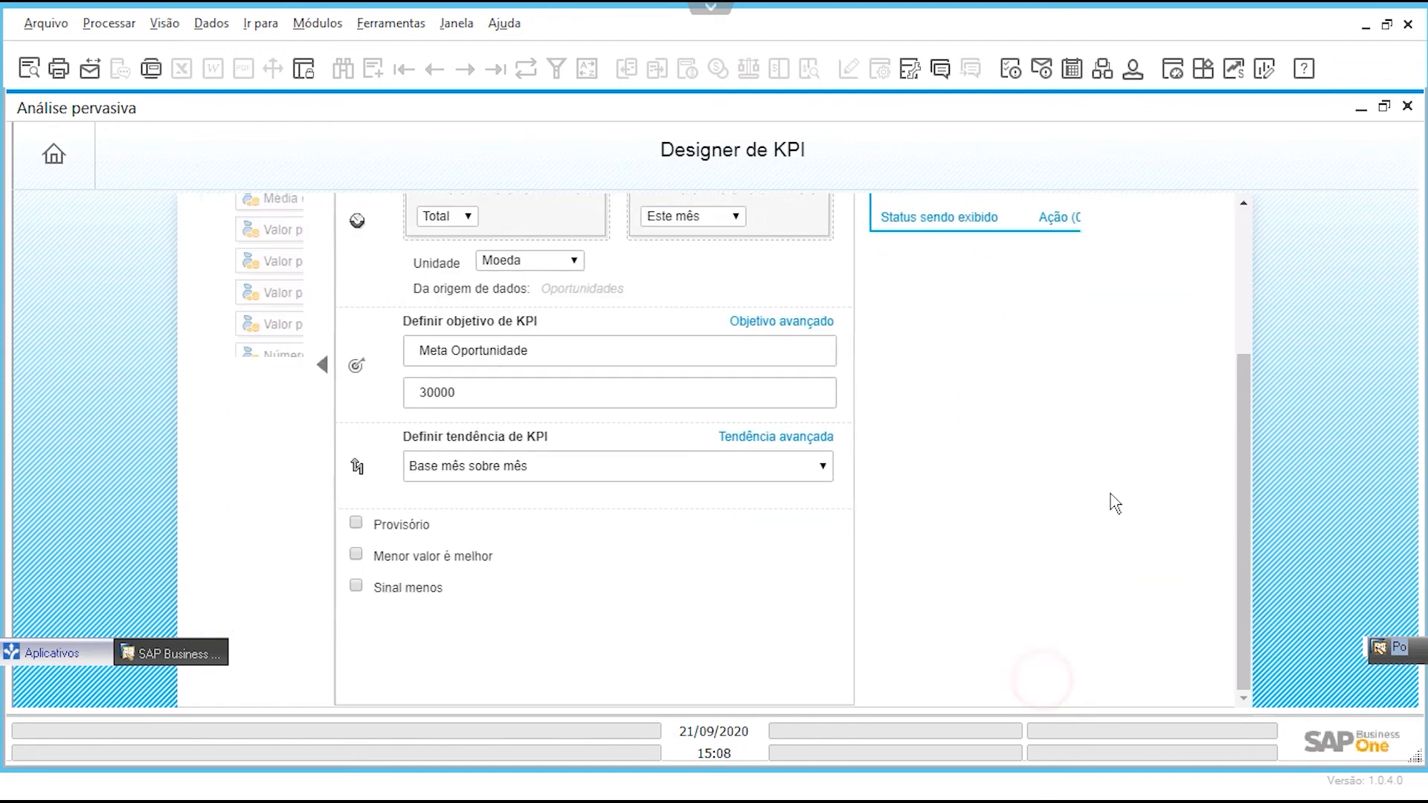
Step: Review the KPI preview's value details and check the status thresholds against the goal value
{"action": "mouse_move", "coordinate": [1071, 365]}
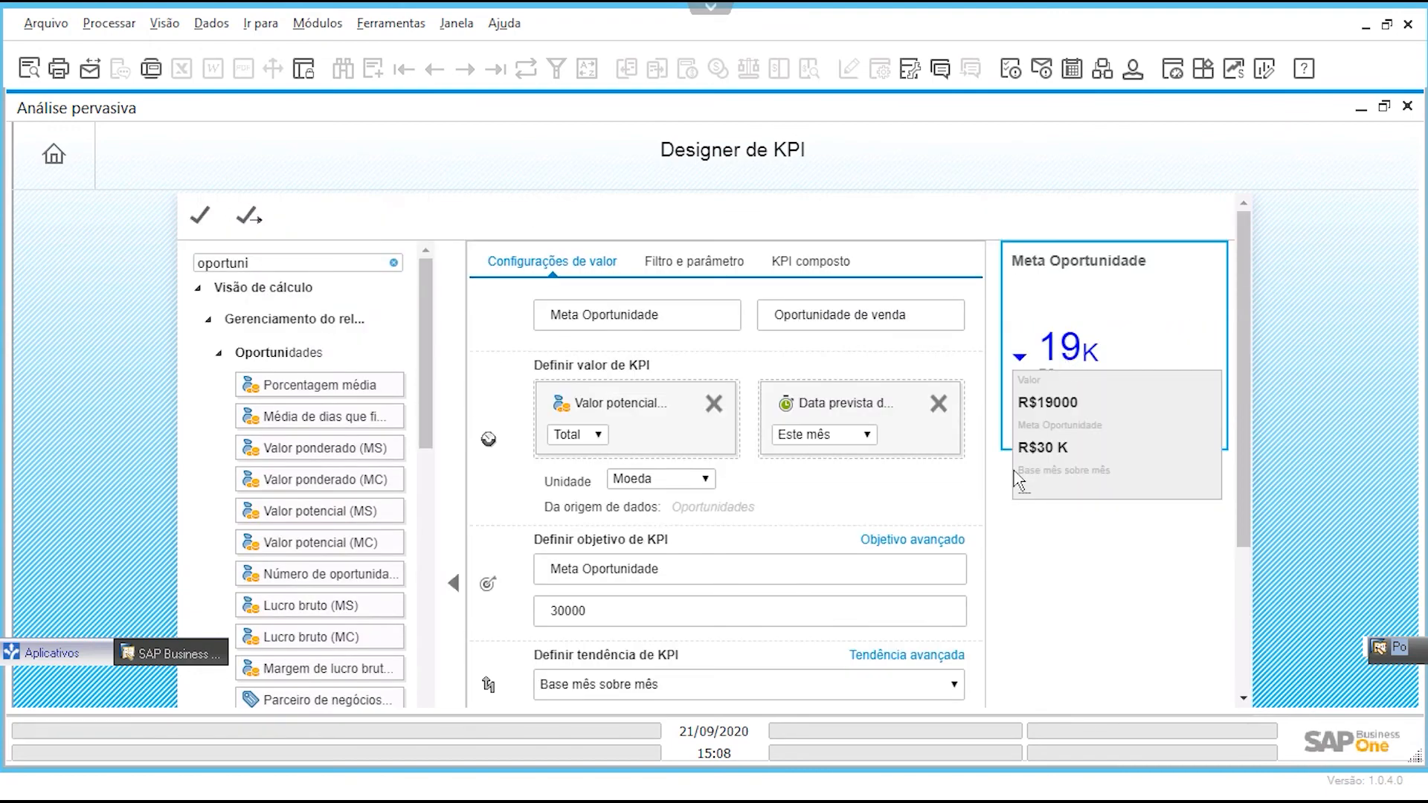
{"action": "left_click", "coordinate": [1068, 436]}
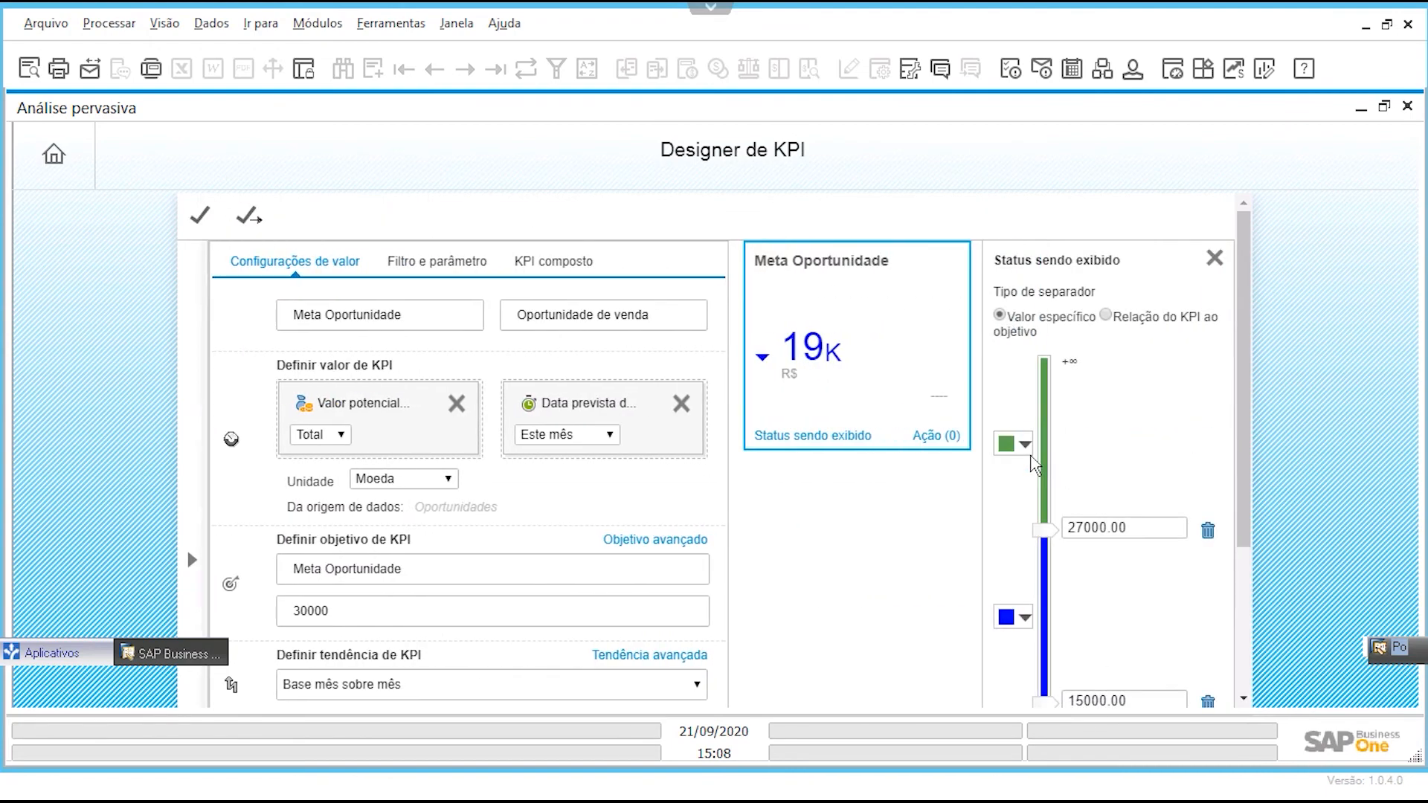
{"action": "scroll", "coordinate": [1121, 616], "scroll_direction": "down", "scroll_amount": 4}
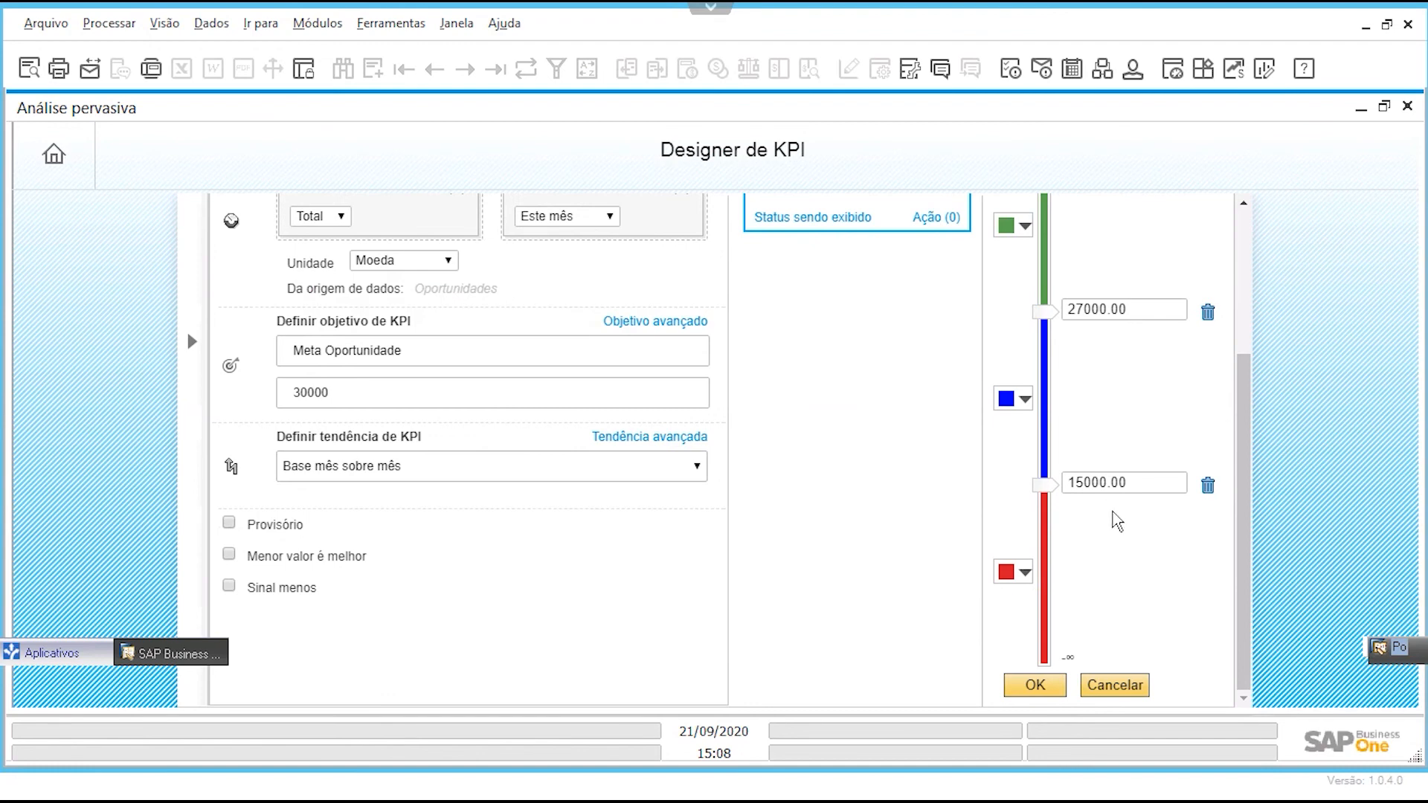
{"action": "scroll", "coordinate": [1116, 520], "scroll_direction": "up", "scroll_amount": 2}
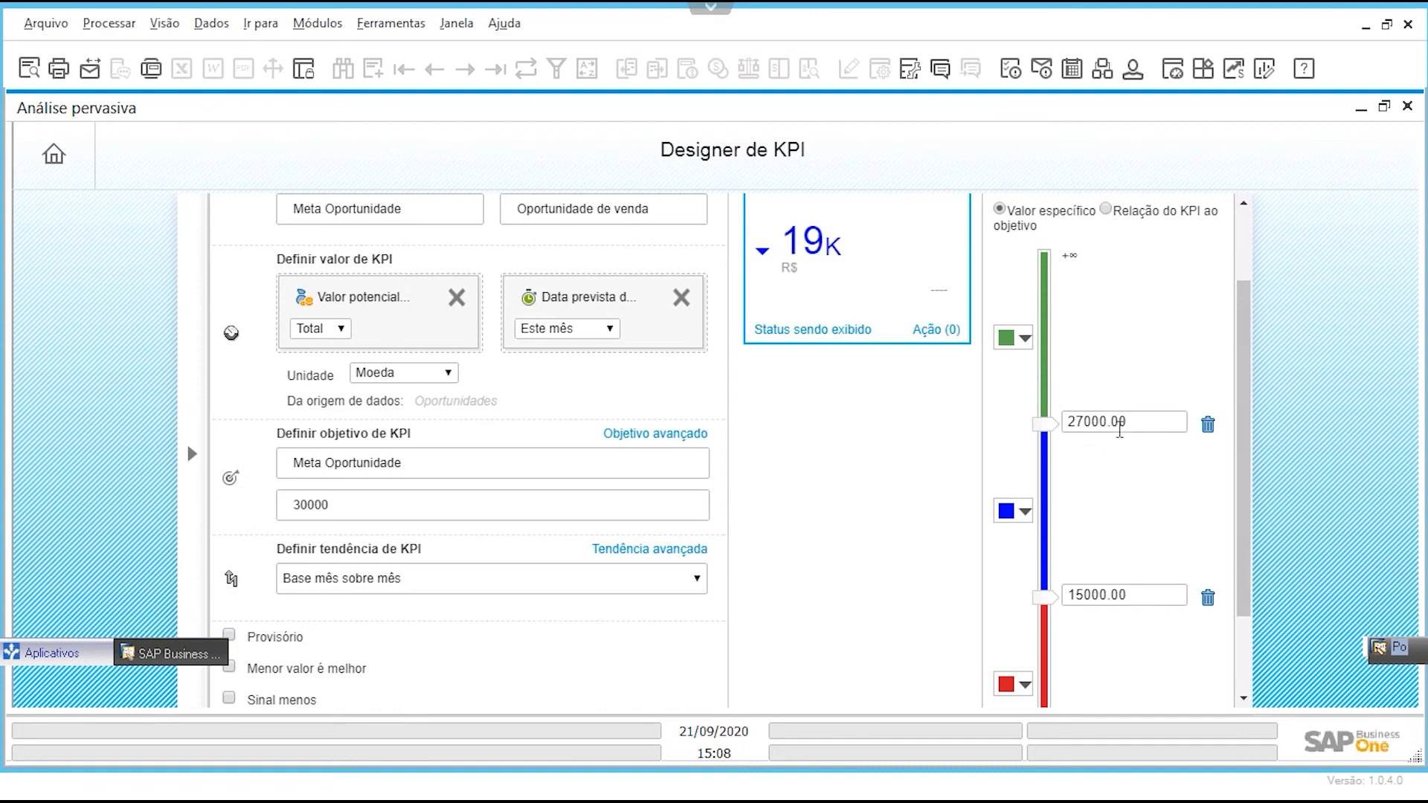
{"action": "scroll", "coordinate": [1119, 431], "scroll_direction": "up", "scroll_amount": 2}
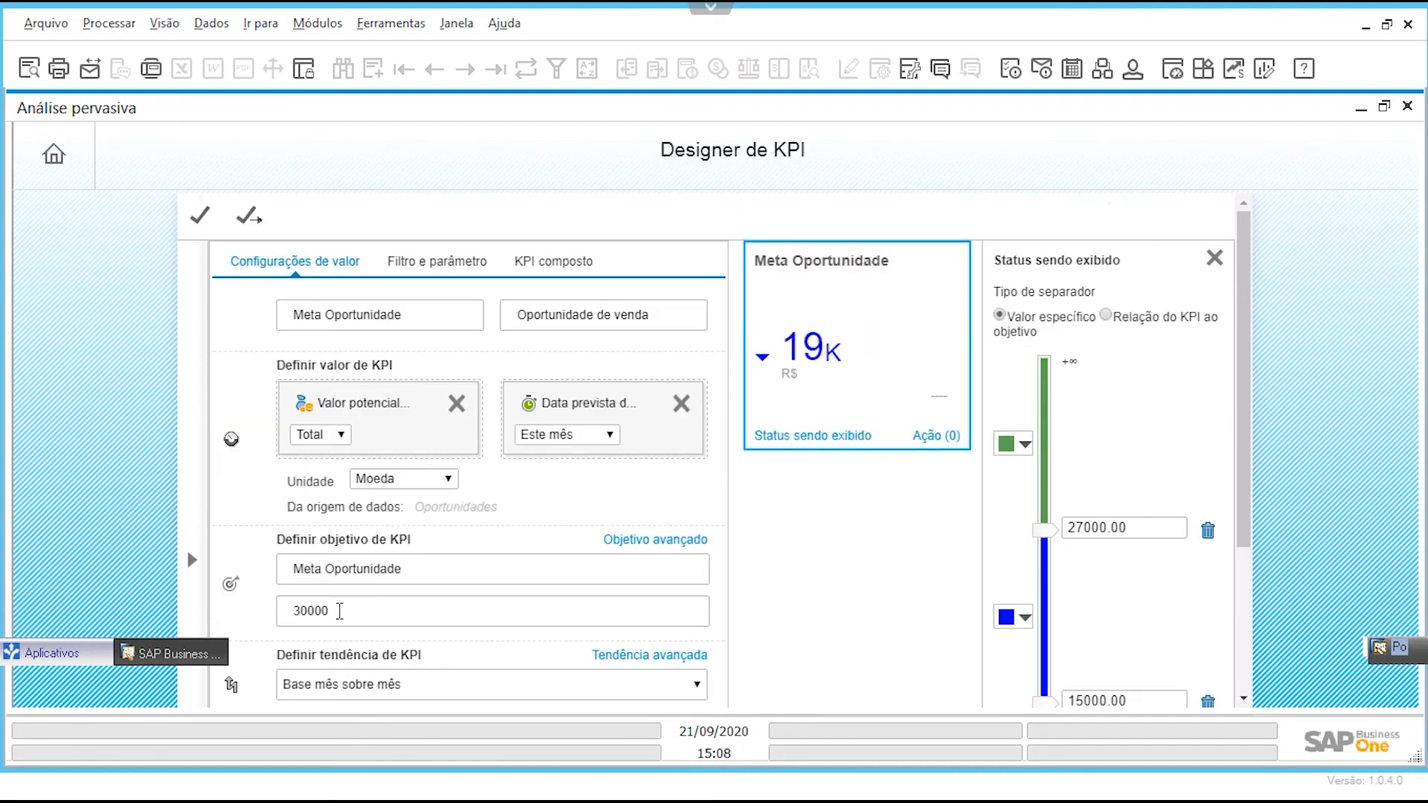
{"action": "double_click", "coordinate": [337, 610]}
{"action": "left_click", "coordinate": [355, 608]}
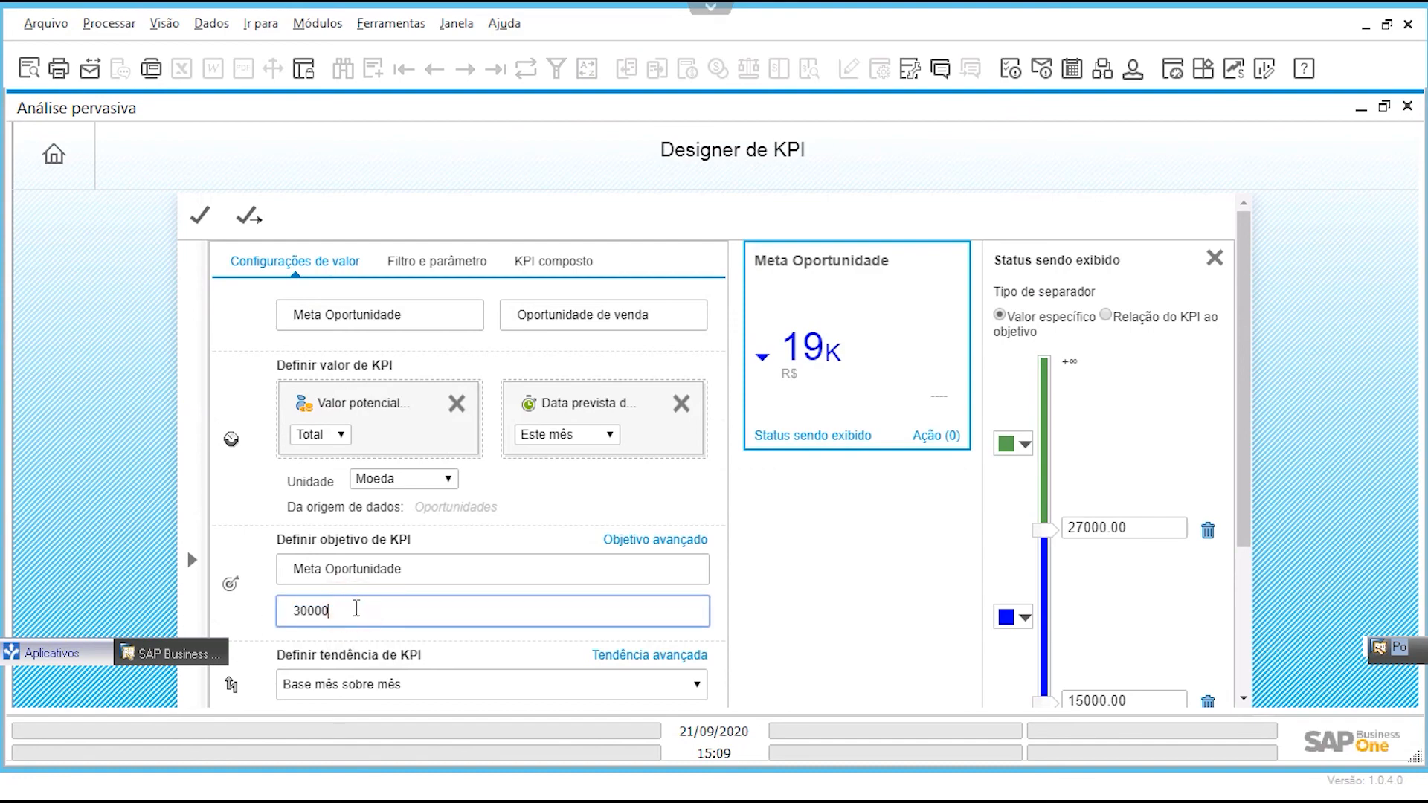
{"action": "scroll", "coordinate": [1098, 502], "scroll_direction": "down", "scroll_amount": 4}
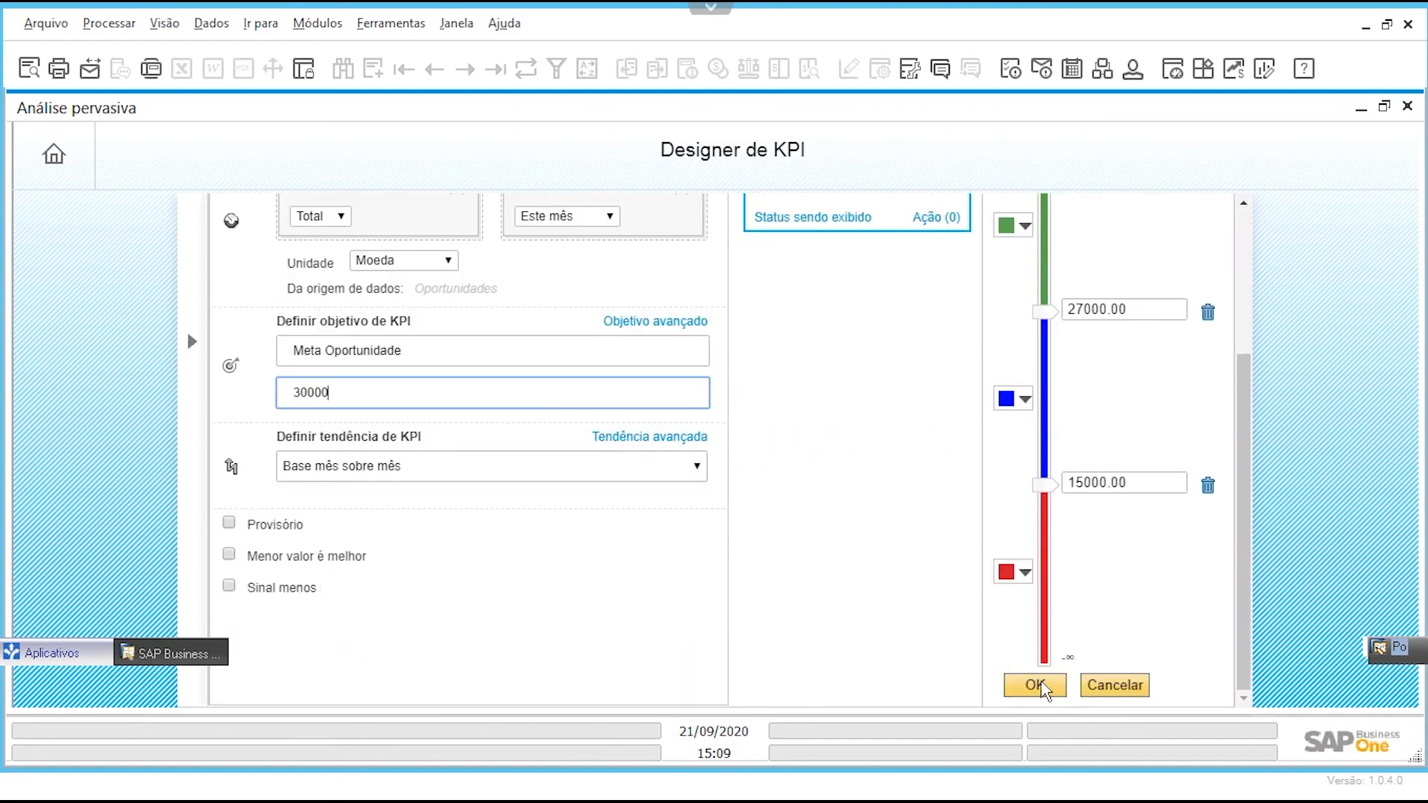
{"action": "left_click", "coordinate": [1034, 683]}
{"action": "scroll", "coordinate": [1038, 580], "scroll_direction": "up", "scroll_amount": 4}
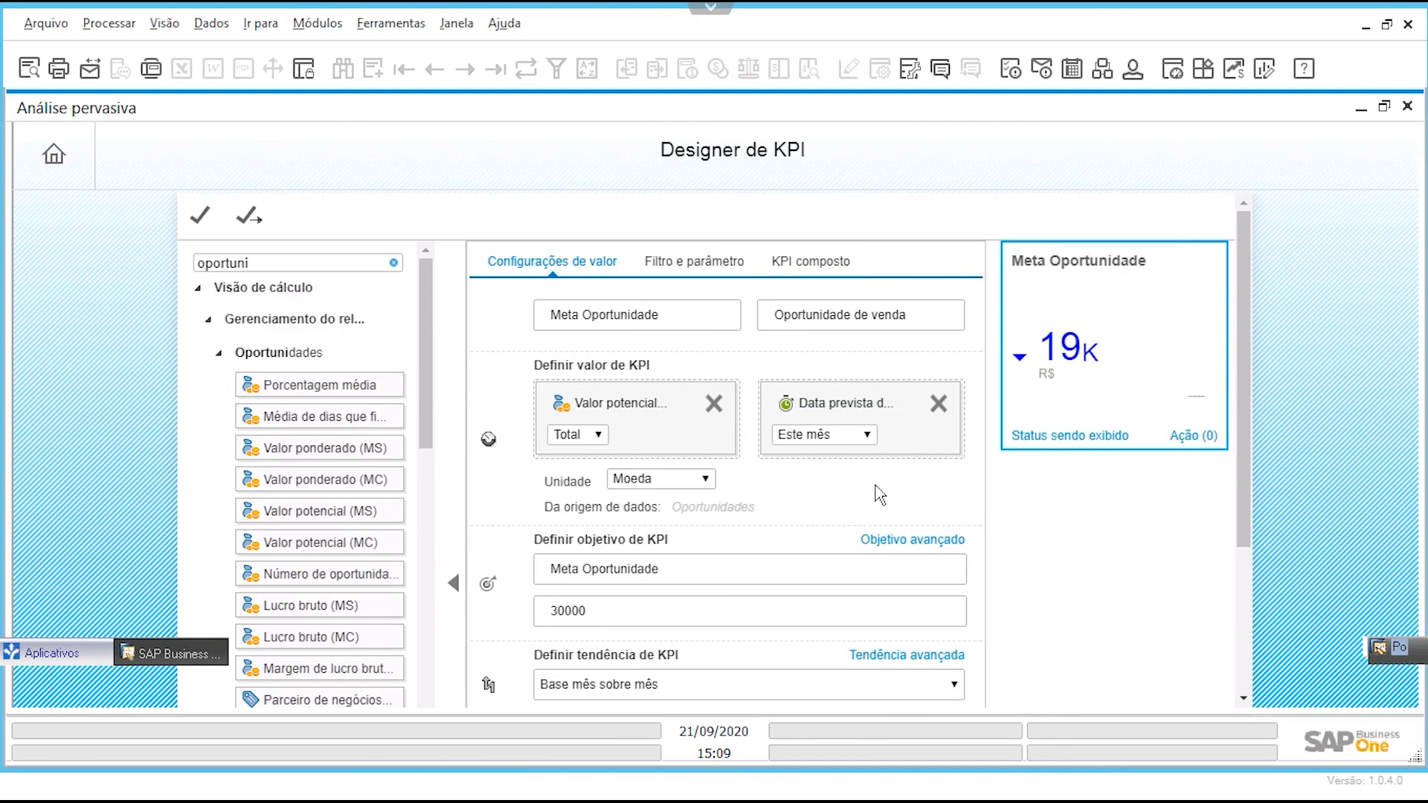
Step: Examine the KPI's filter and parameter fields and composite KPI options, and return to the value settings
{"action": "left_click", "coordinate": [691, 261]}
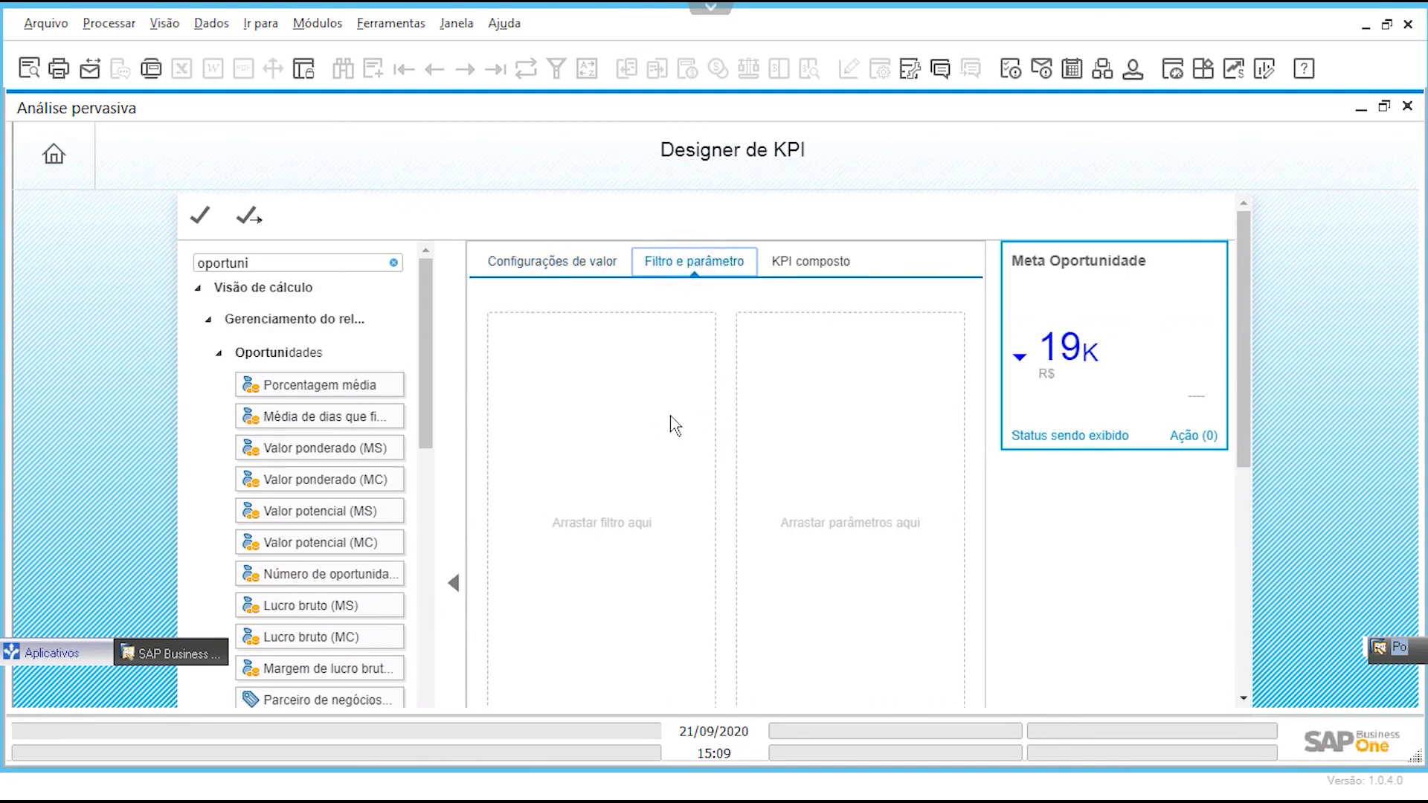
{"action": "scroll", "coordinate": [339, 551], "scroll_direction": "down", "scroll_amount": 15}
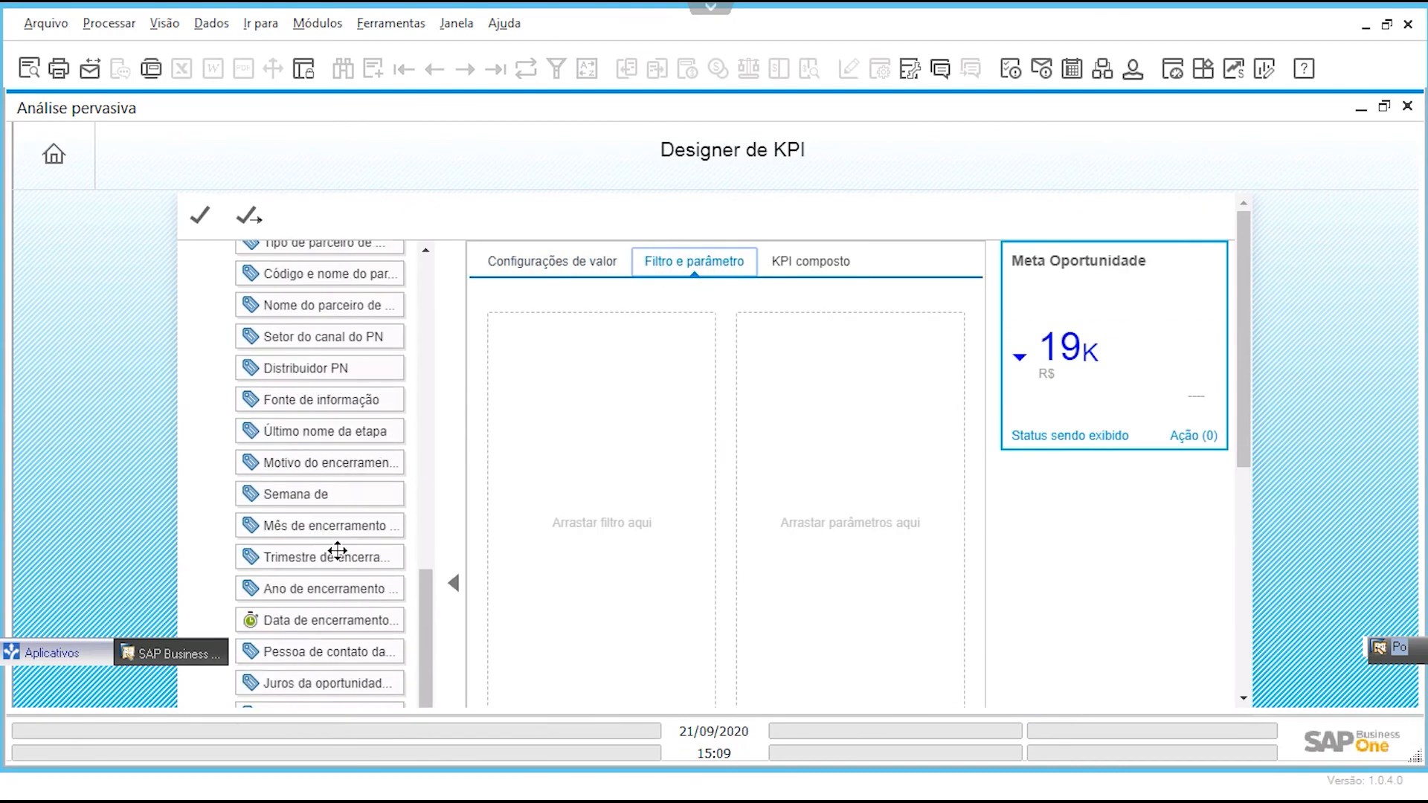
{"action": "scroll", "coordinate": [354, 590], "scroll_direction": "down", "scroll_amount": 5}
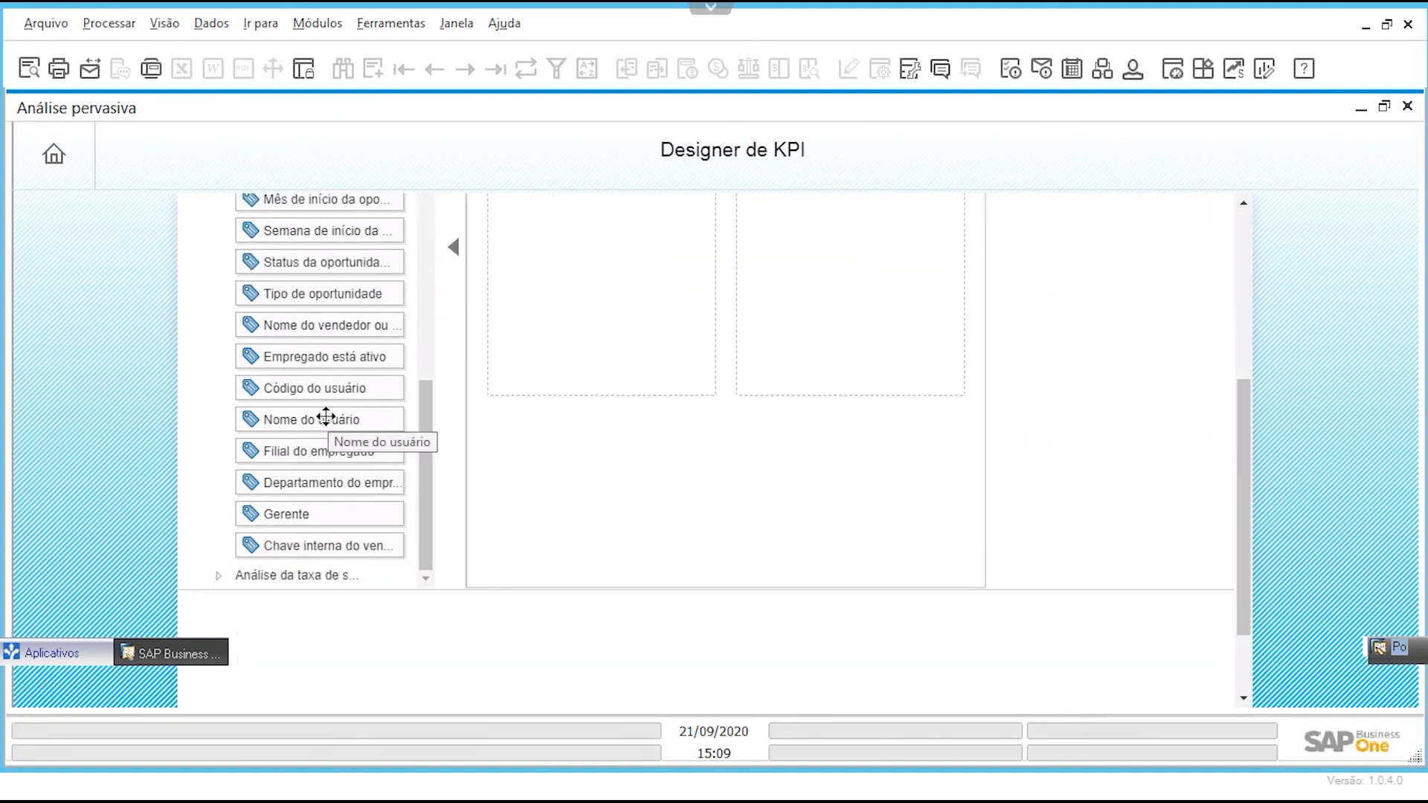
{"action": "scroll", "coordinate": [323, 417], "scroll_direction": "up", "scroll_amount": 3}
{"action": "scroll", "coordinate": [670, 542], "scroll_direction": "up", "scroll_amount": 5}
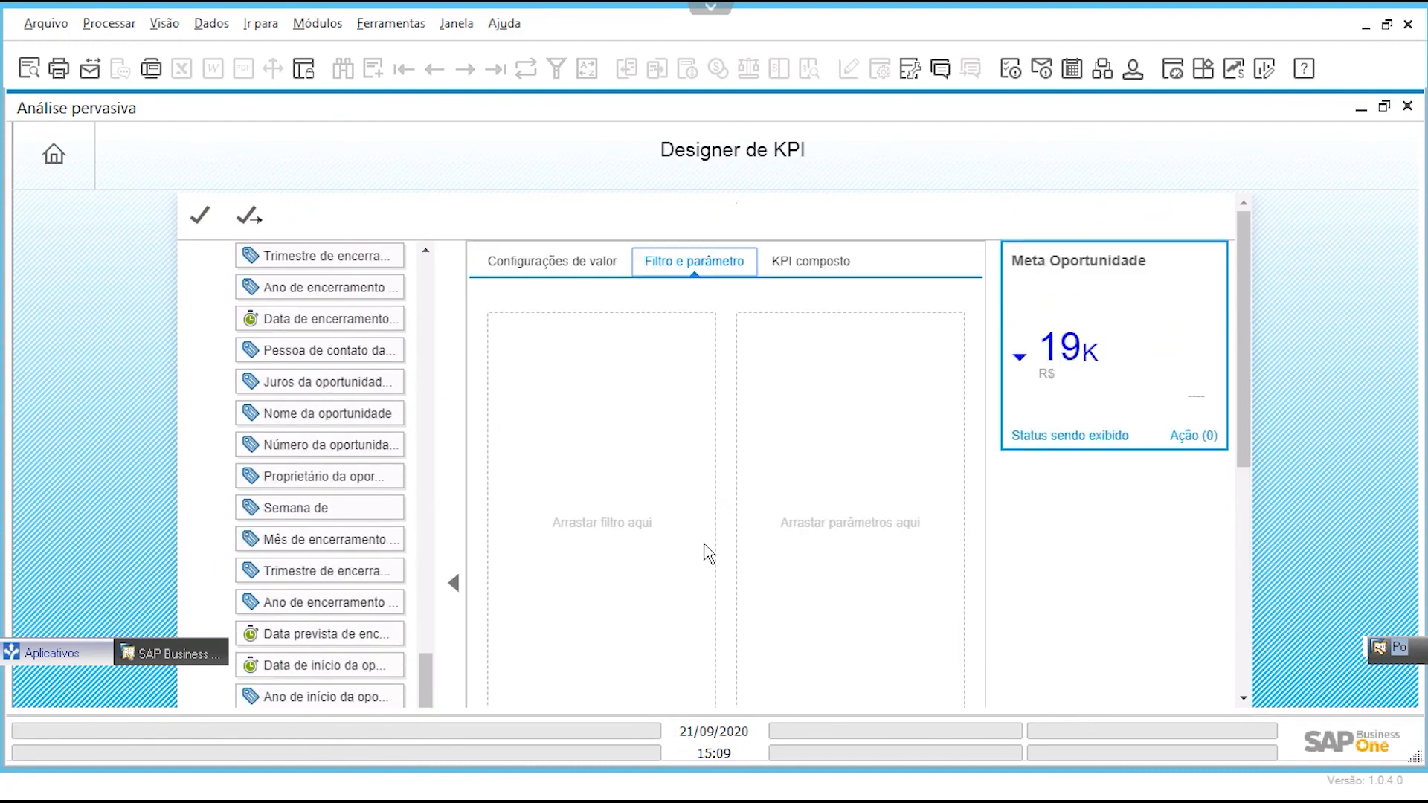
{"action": "left_click", "coordinate": [798, 270]}
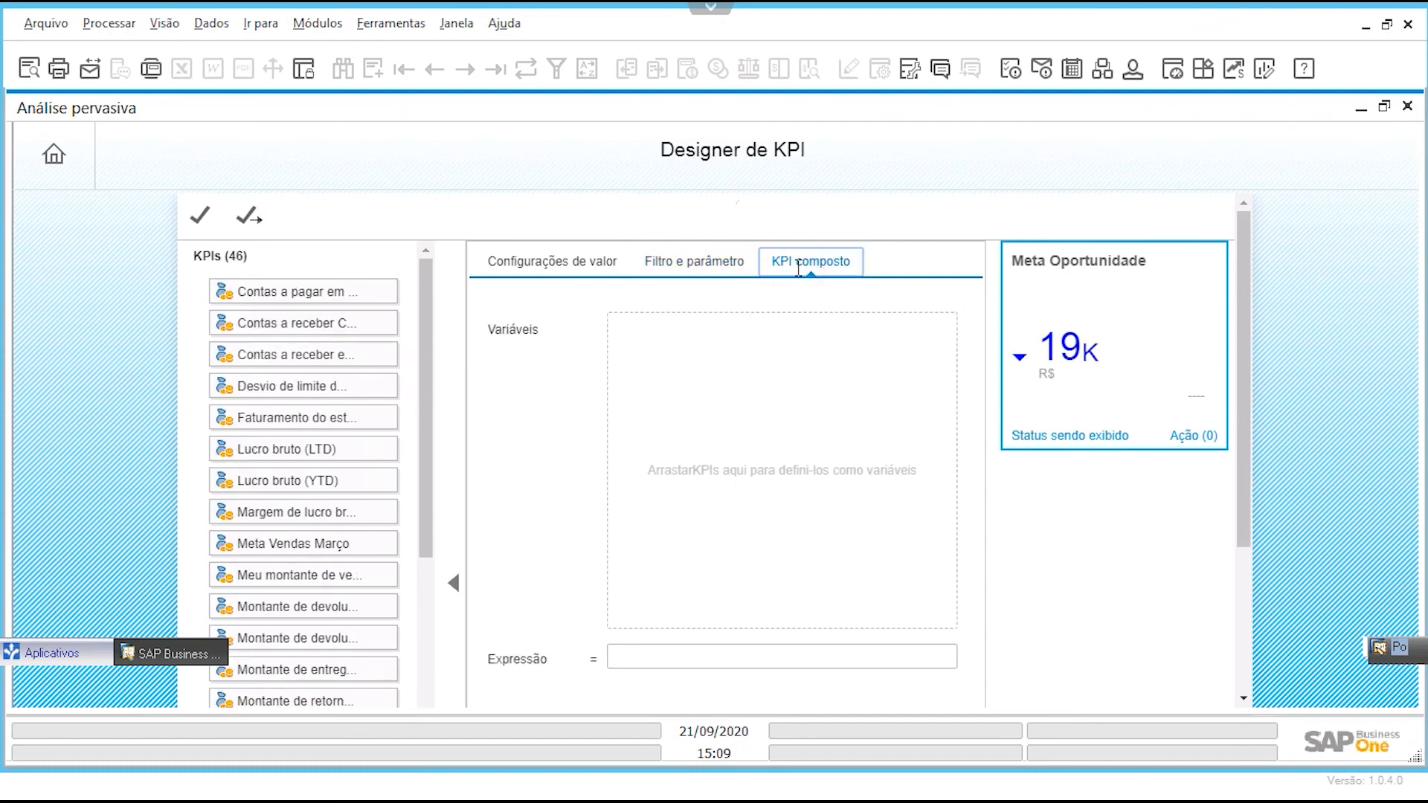
{"action": "left_click", "coordinate": [570, 260]}
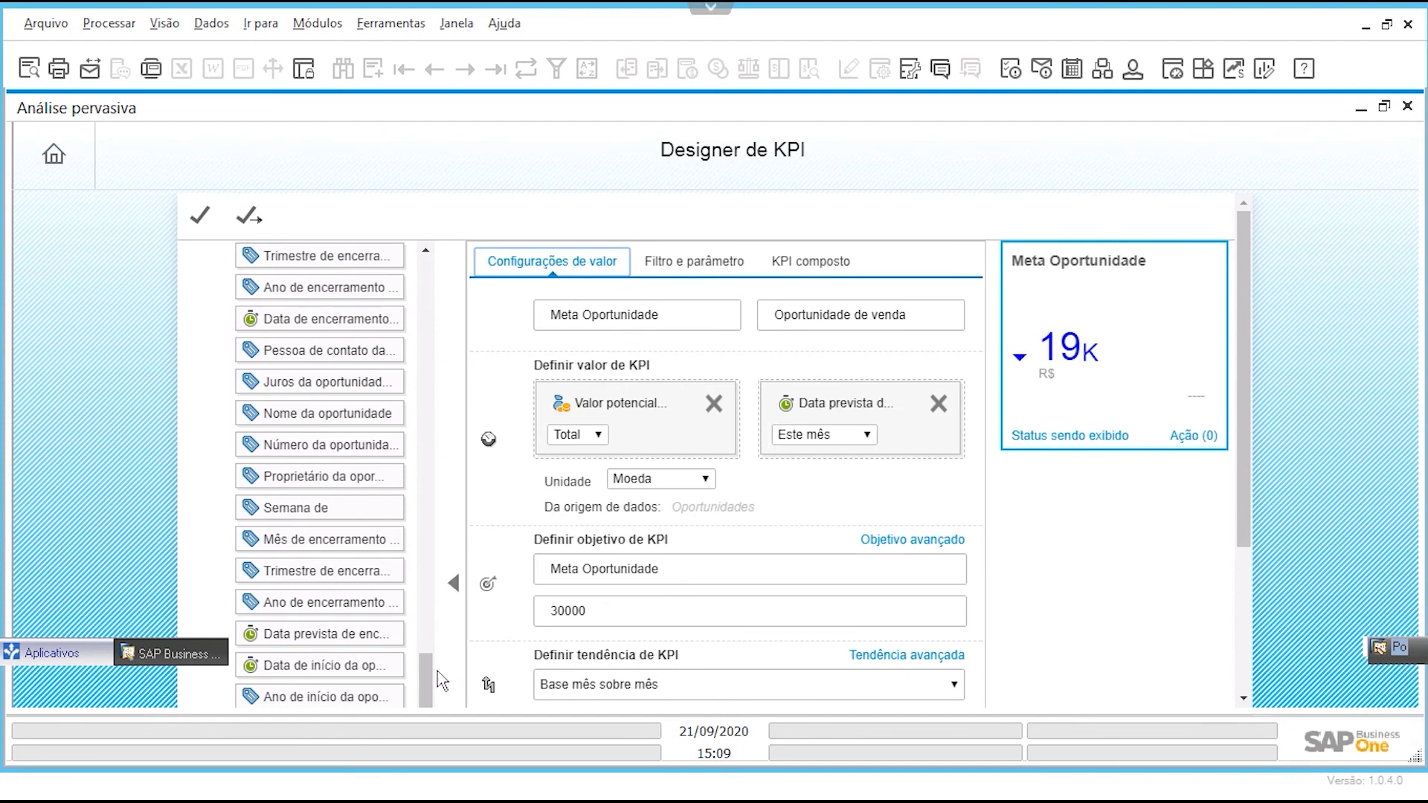
{"action": "left_click_drag", "start_coordinate": [426, 679], "coordinate": [441, 383]}
{"action": "scroll", "coordinate": [441, 383], "scroll_direction": "up", "scroll_amount": 10}
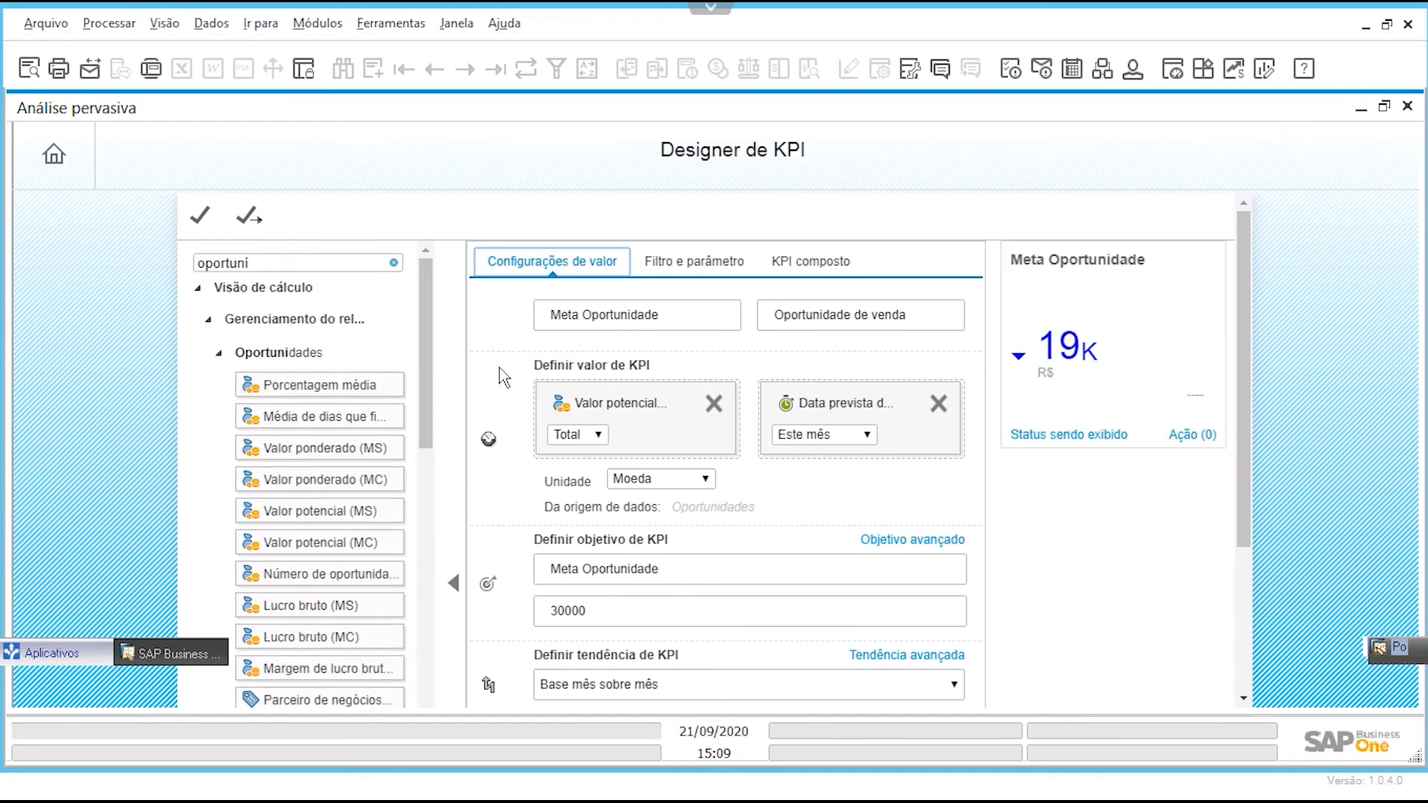
Step: Save the KPI as "Meta Oportunidade" and close the KPI designer
{"action": "left_click", "coordinate": [253, 214]}
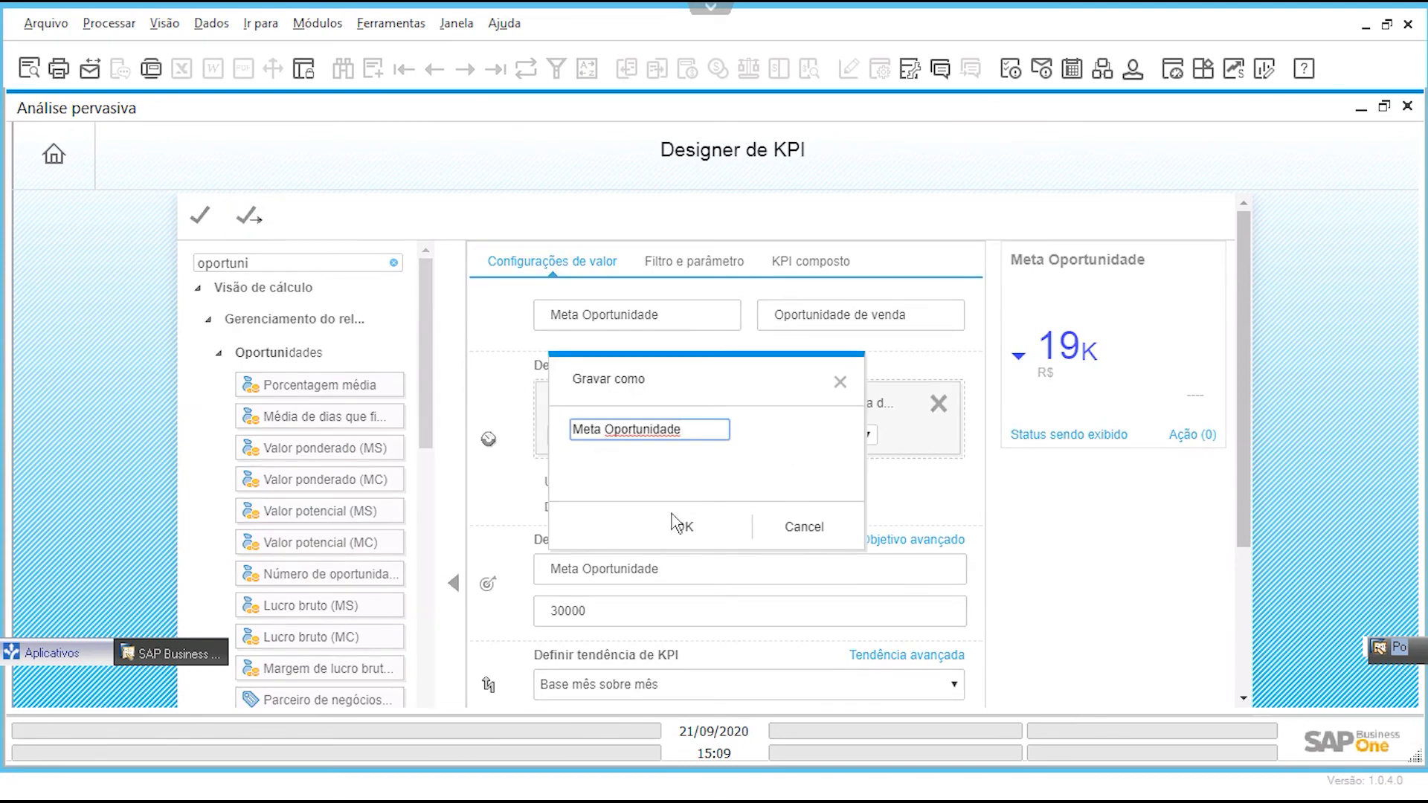
{"action": "left_click", "coordinate": [683, 526]}
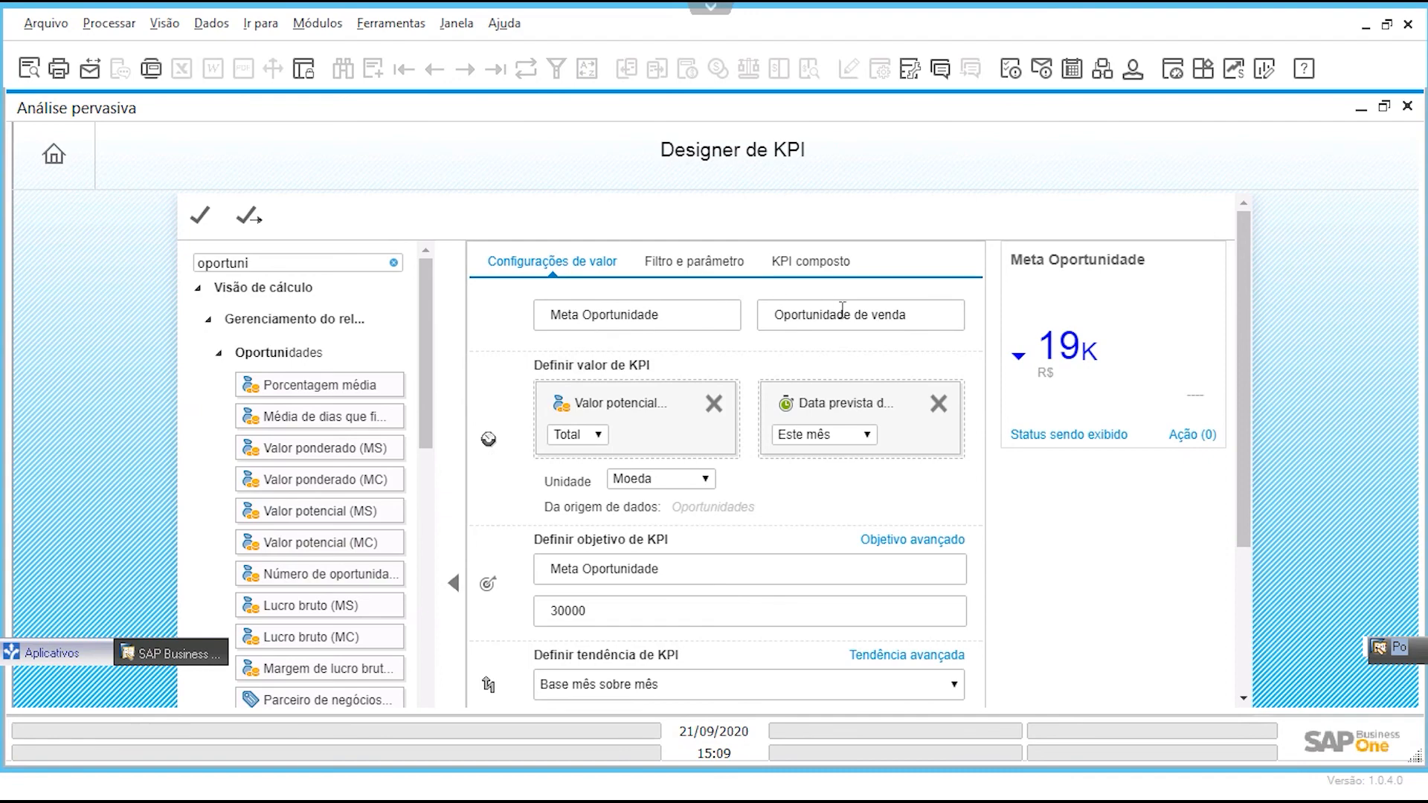
{"action": "left_click", "coordinate": [1407, 108]}
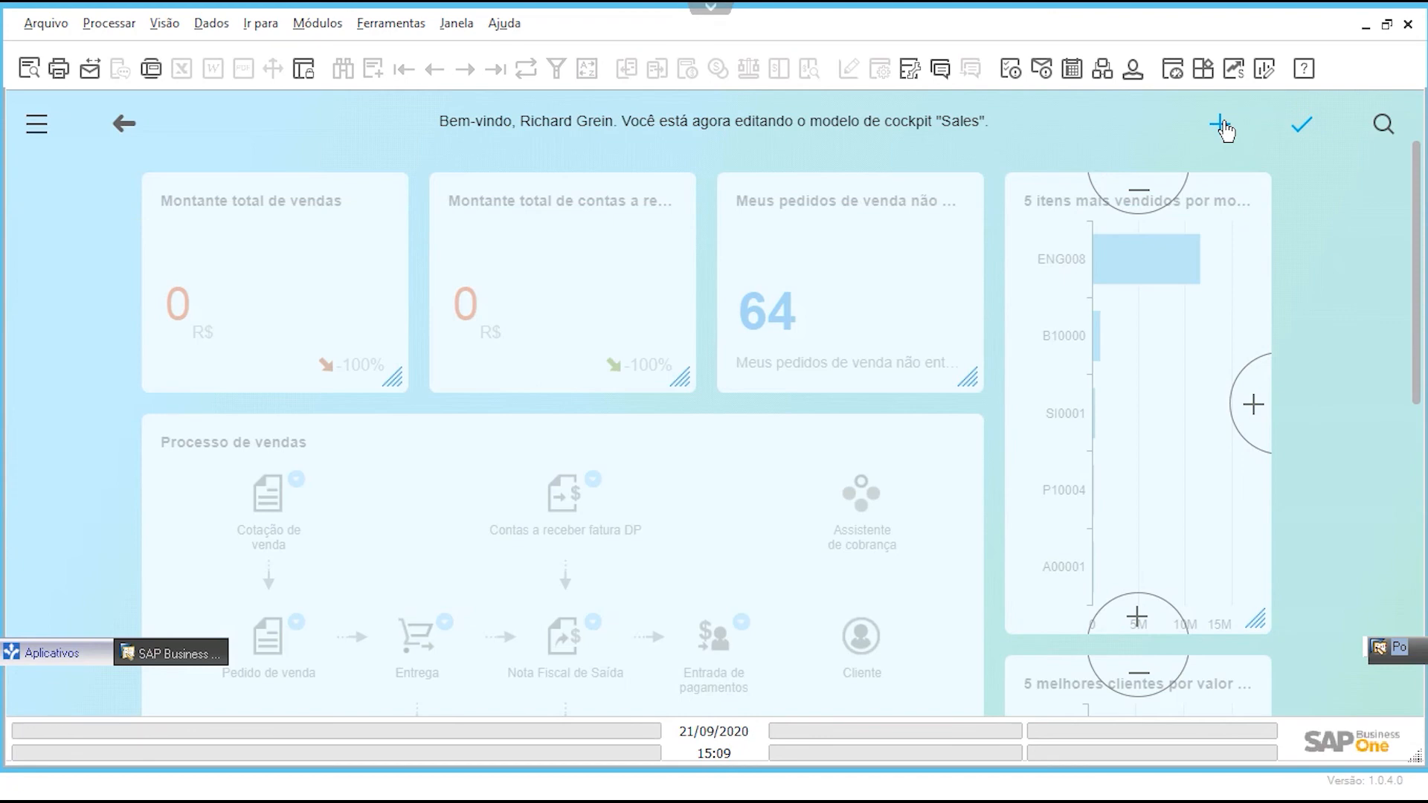
Step: Search the widget gallery for "meta opo", add the Meta Oportunidade KPI to the Sales cockpit, and return to the cockpit
{"action": "left_click", "coordinate": [1221, 126]}
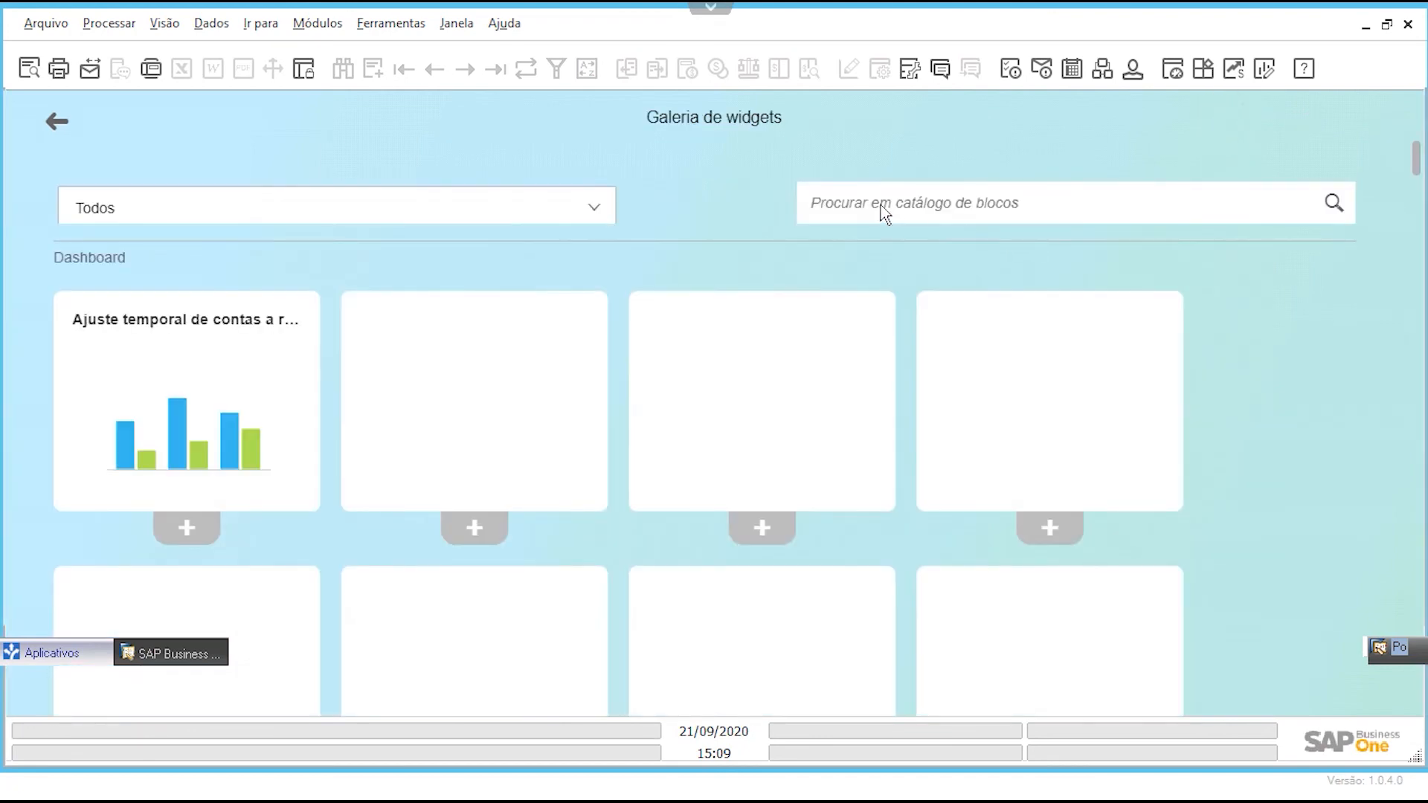
{"action": "left_click", "coordinate": [883, 203]}
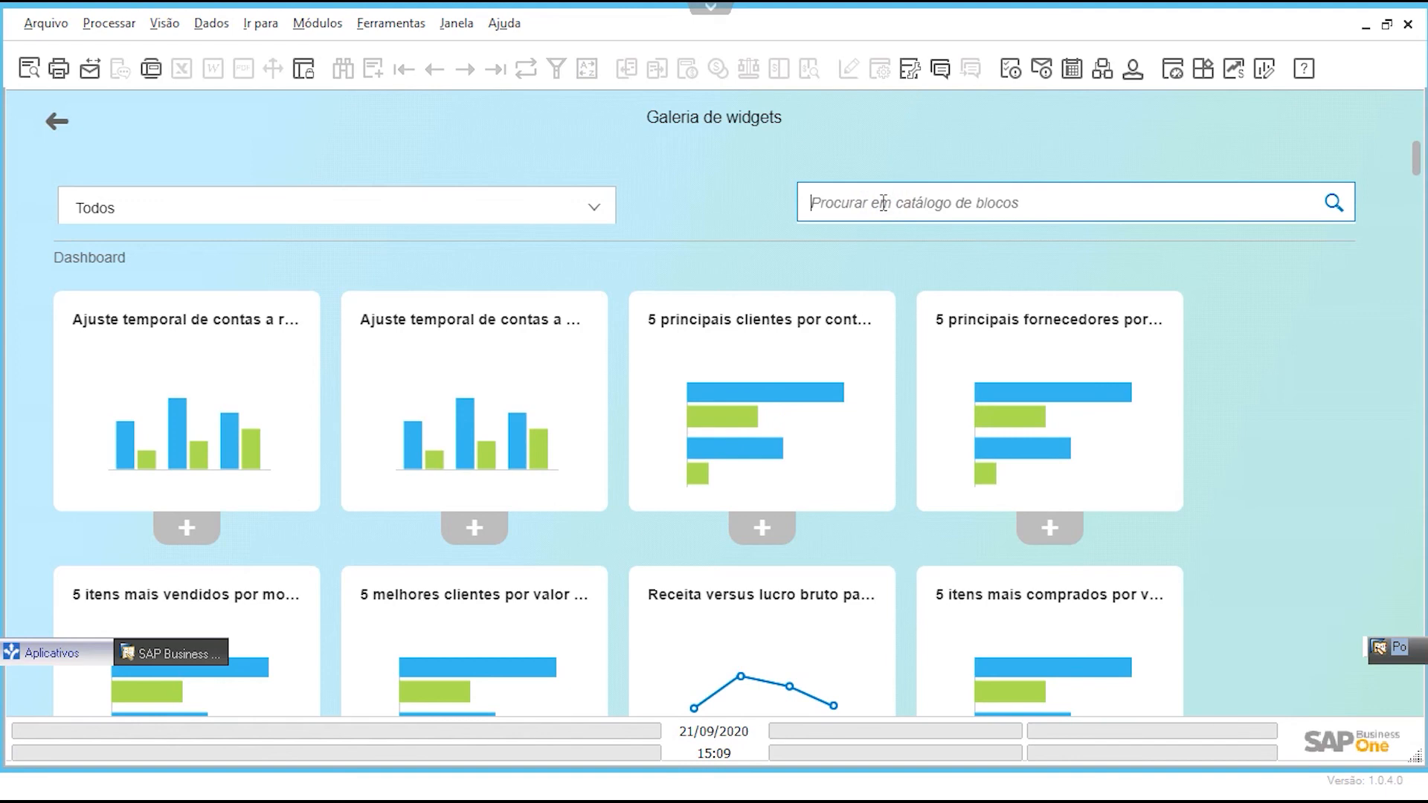
{"action": "type", "text": "meta opo"}
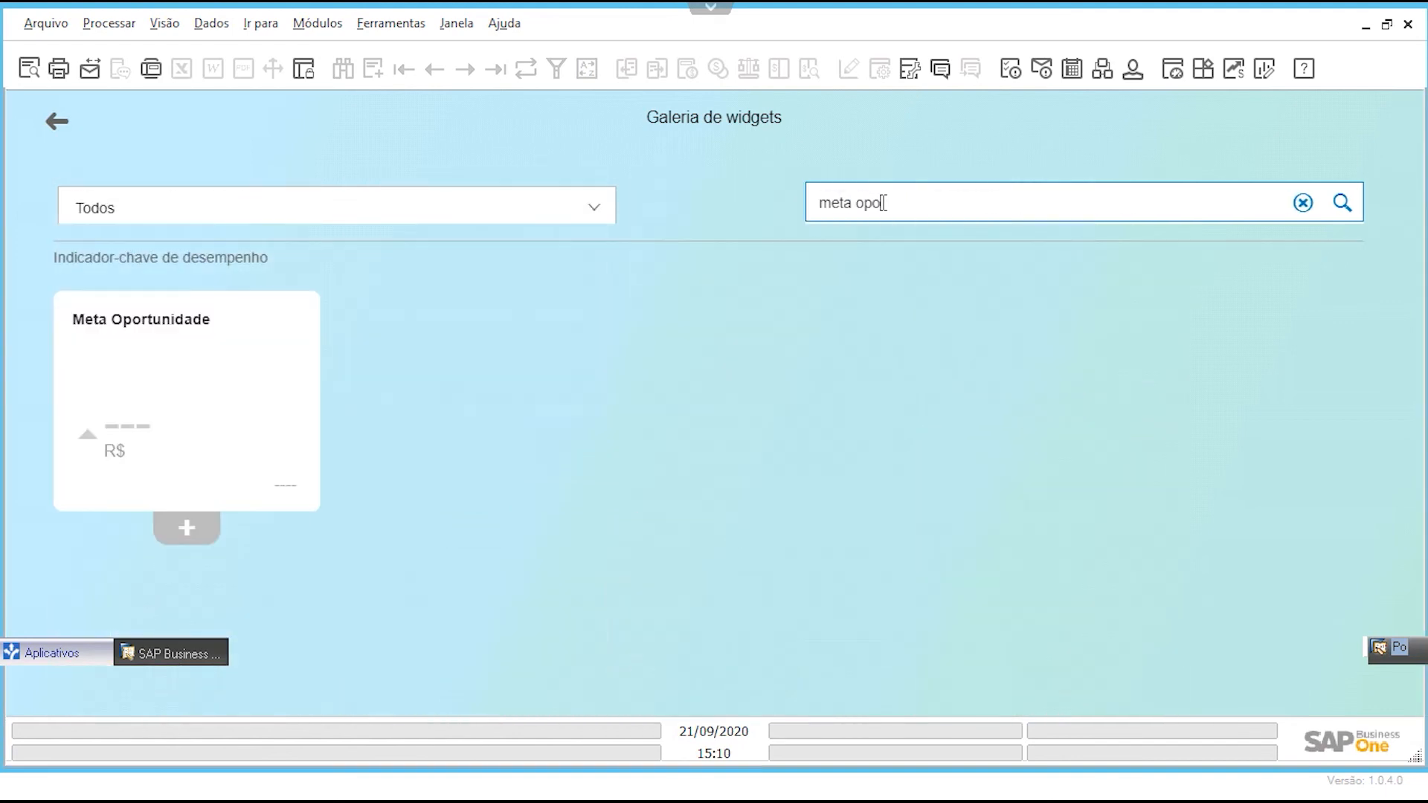
{"action": "left_click", "coordinate": [170, 531]}
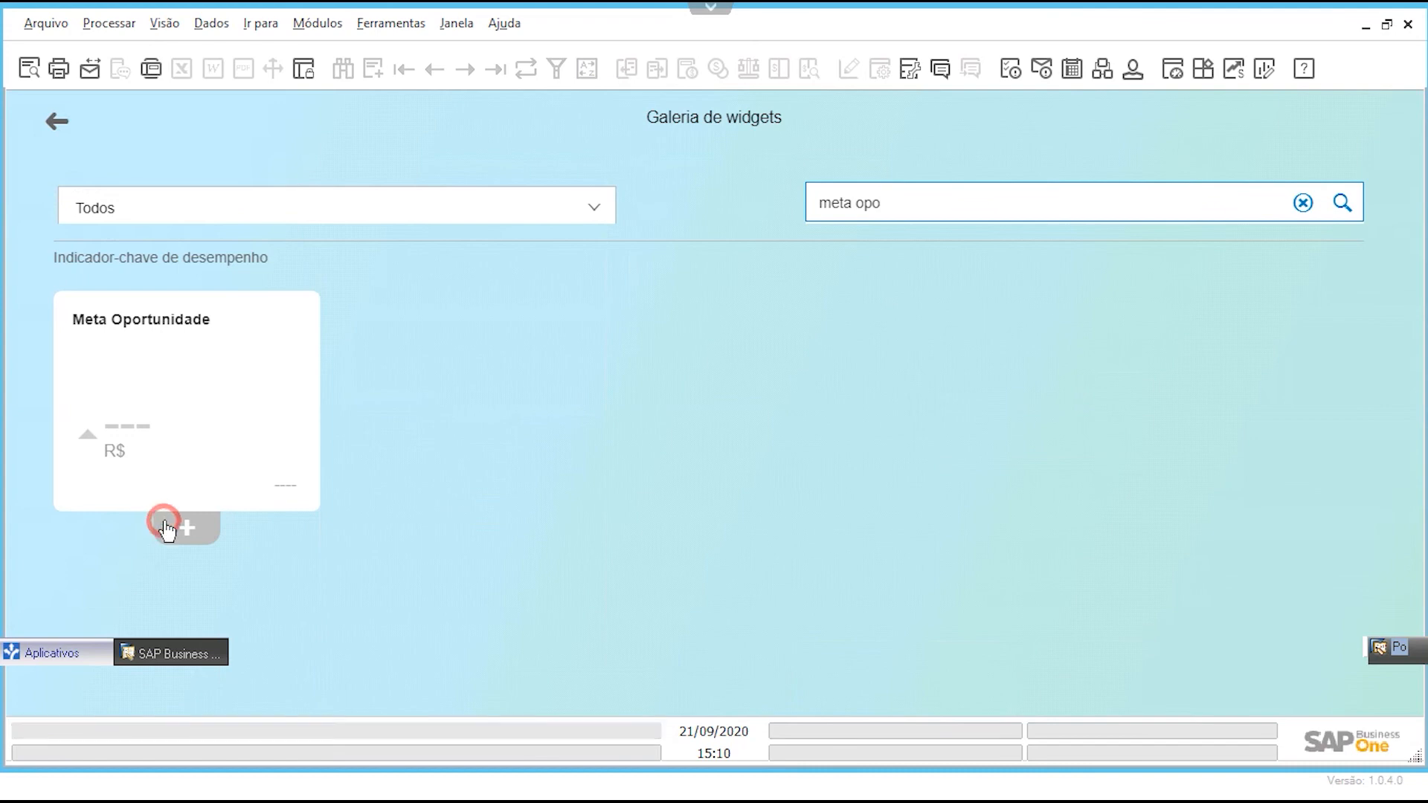
{"action": "left_click", "coordinate": [58, 123]}
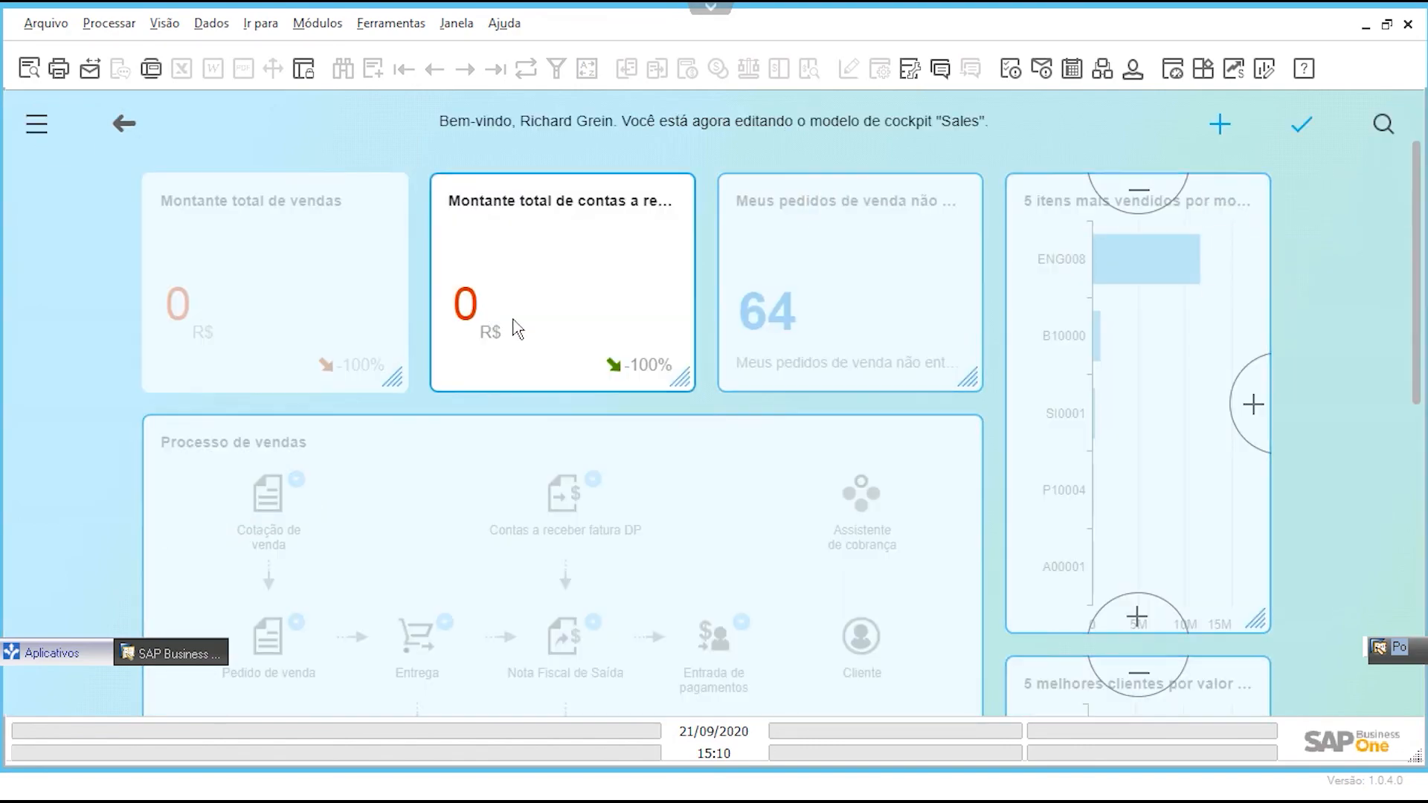
Step: Move the Meta Oportunidade widget to the first place in the cockpit's top row, before Montante total de vendas
{"action": "scroll", "coordinate": [1113, 573], "scroll_direction": "down", "scroll_amount": 10}
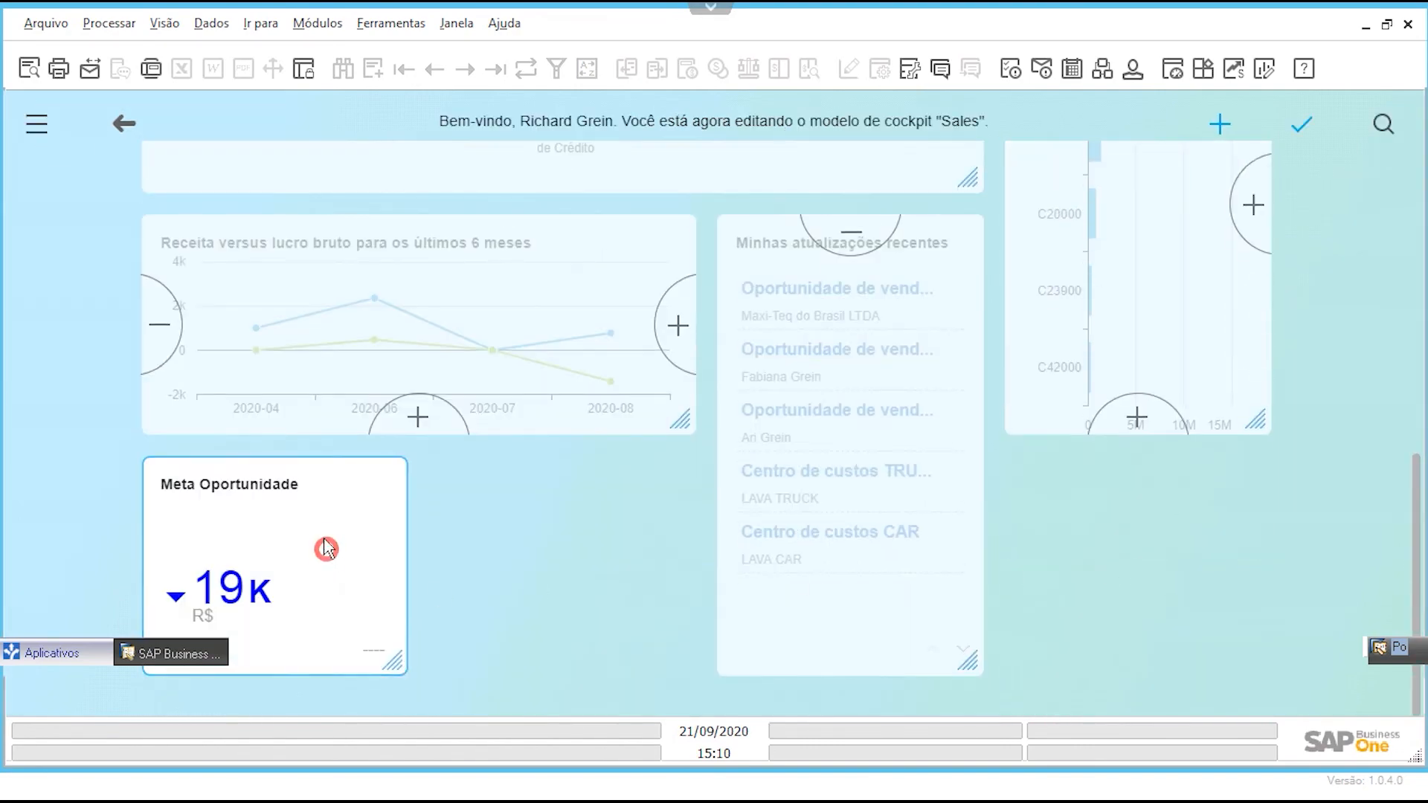
{"action": "left_click_drag", "start_coordinate": [322, 548], "coordinate": [472, 452]}
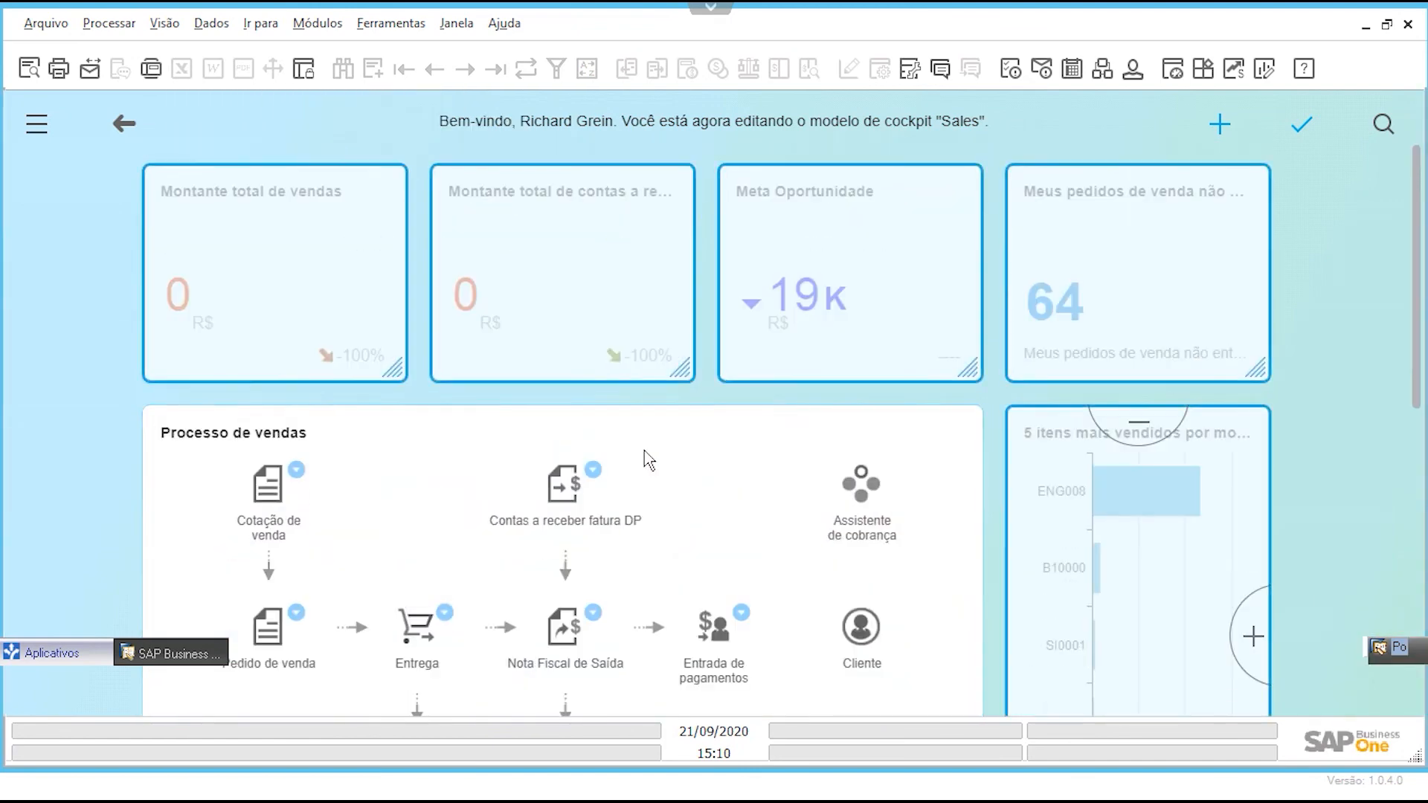
{"action": "left_click_drag", "start_coordinate": [793, 314], "coordinate": [248, 300]}
{"action": "left_click_drag", "start_coordinate": [374, 347], "coordinate": [380, 342]}
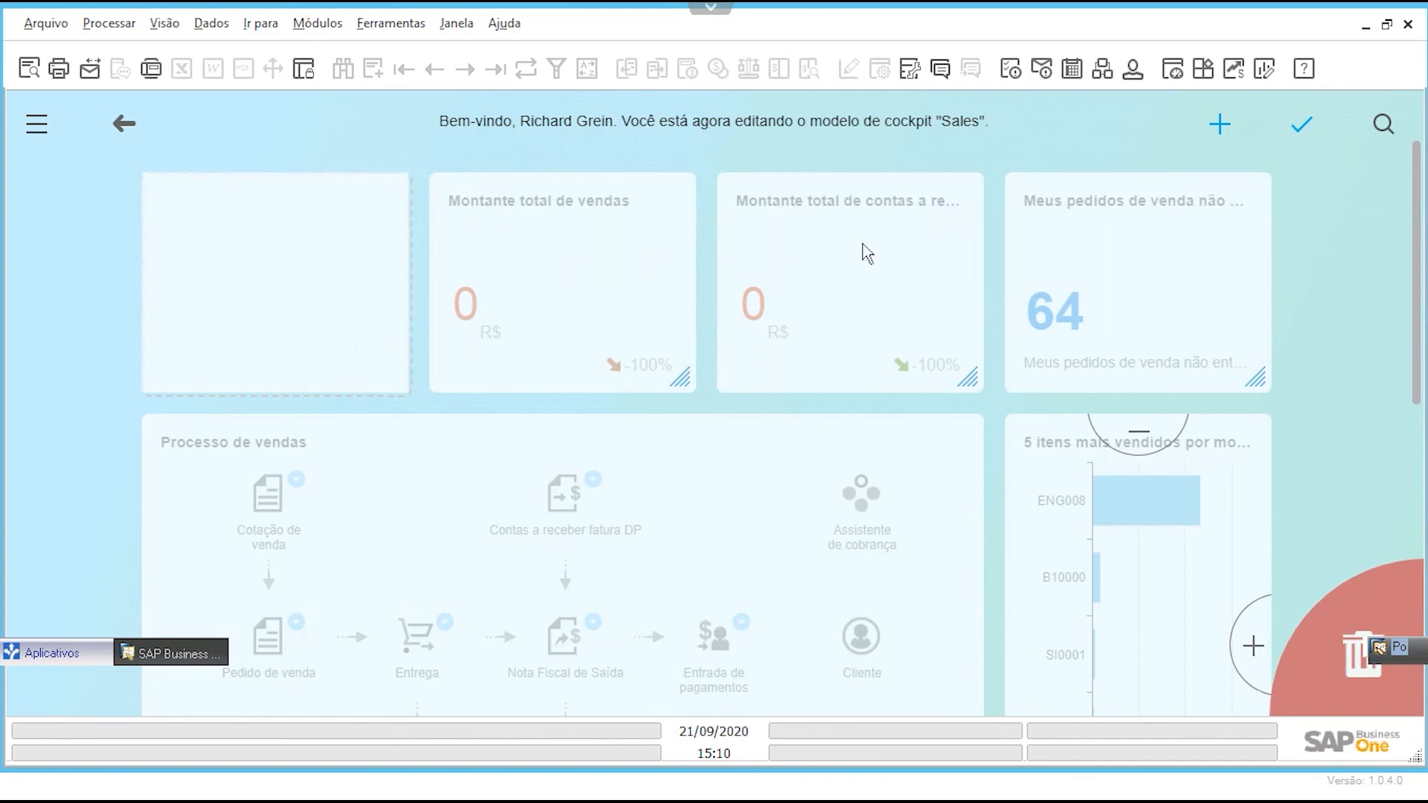
Step: Update the personal cockpit with the edited layout, accepting the overwrite of the current one
{"action": "left_click", "coordinate": [1303, 134]}
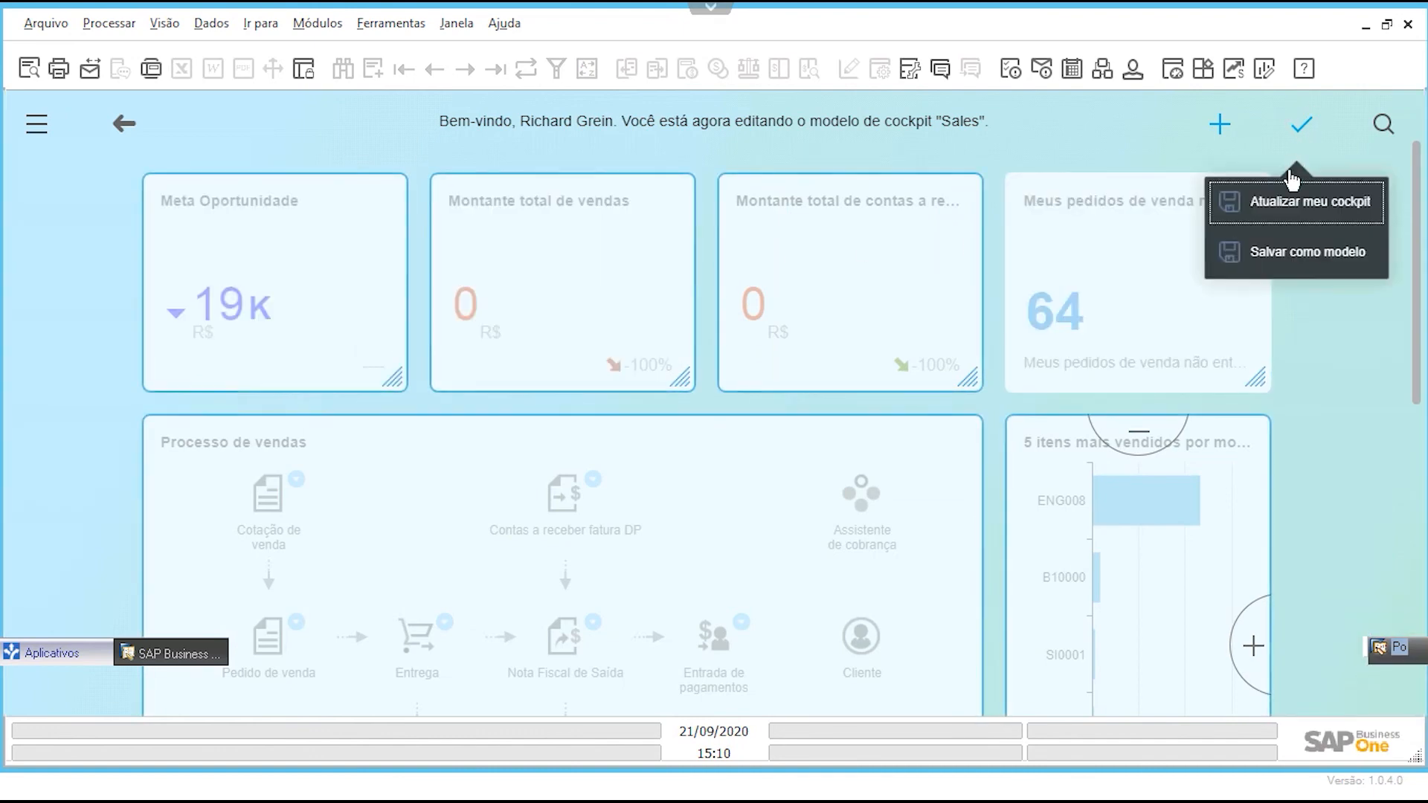
{"action": "left_click", "coordinate": [1291, 204]}
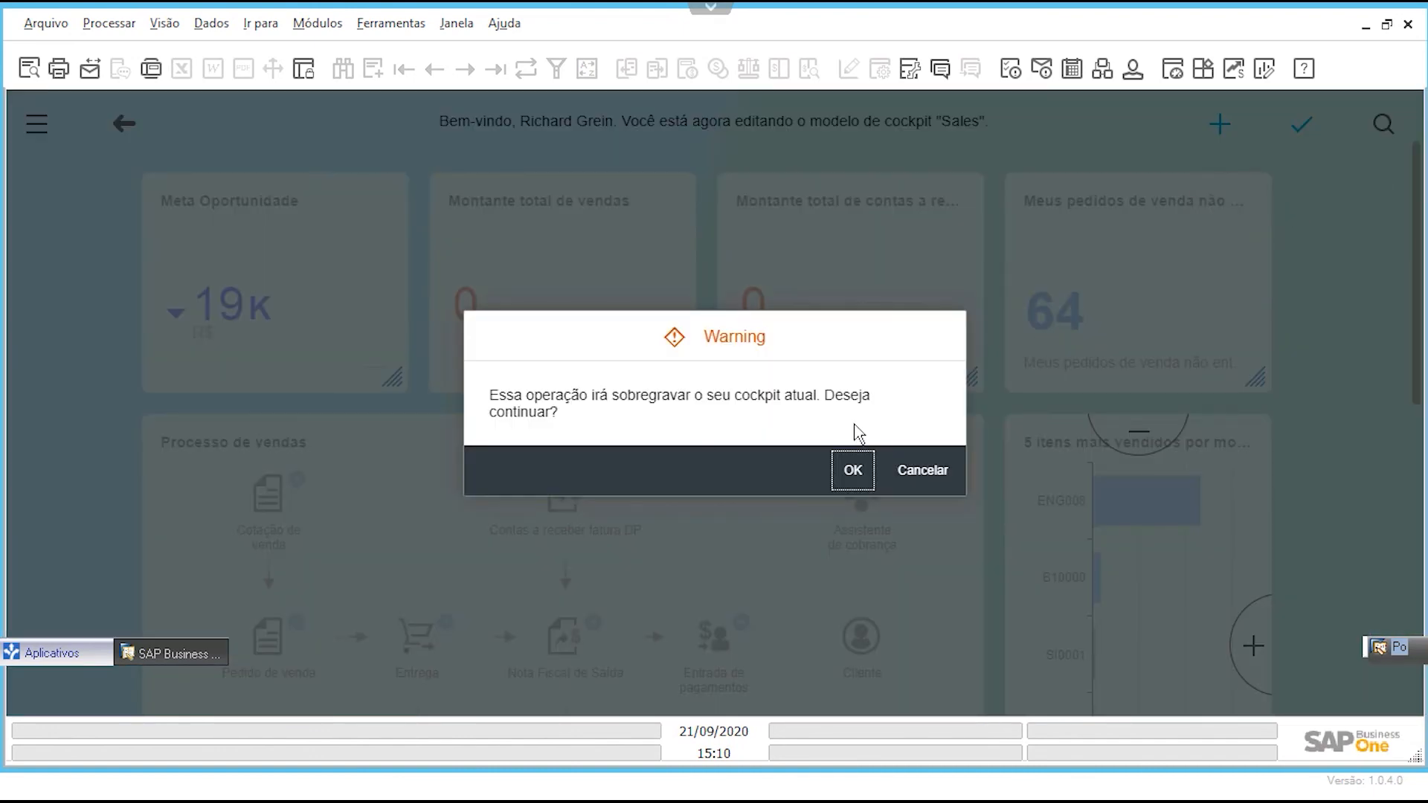
{"action": "left_click", "coordinate": [850, 472]}
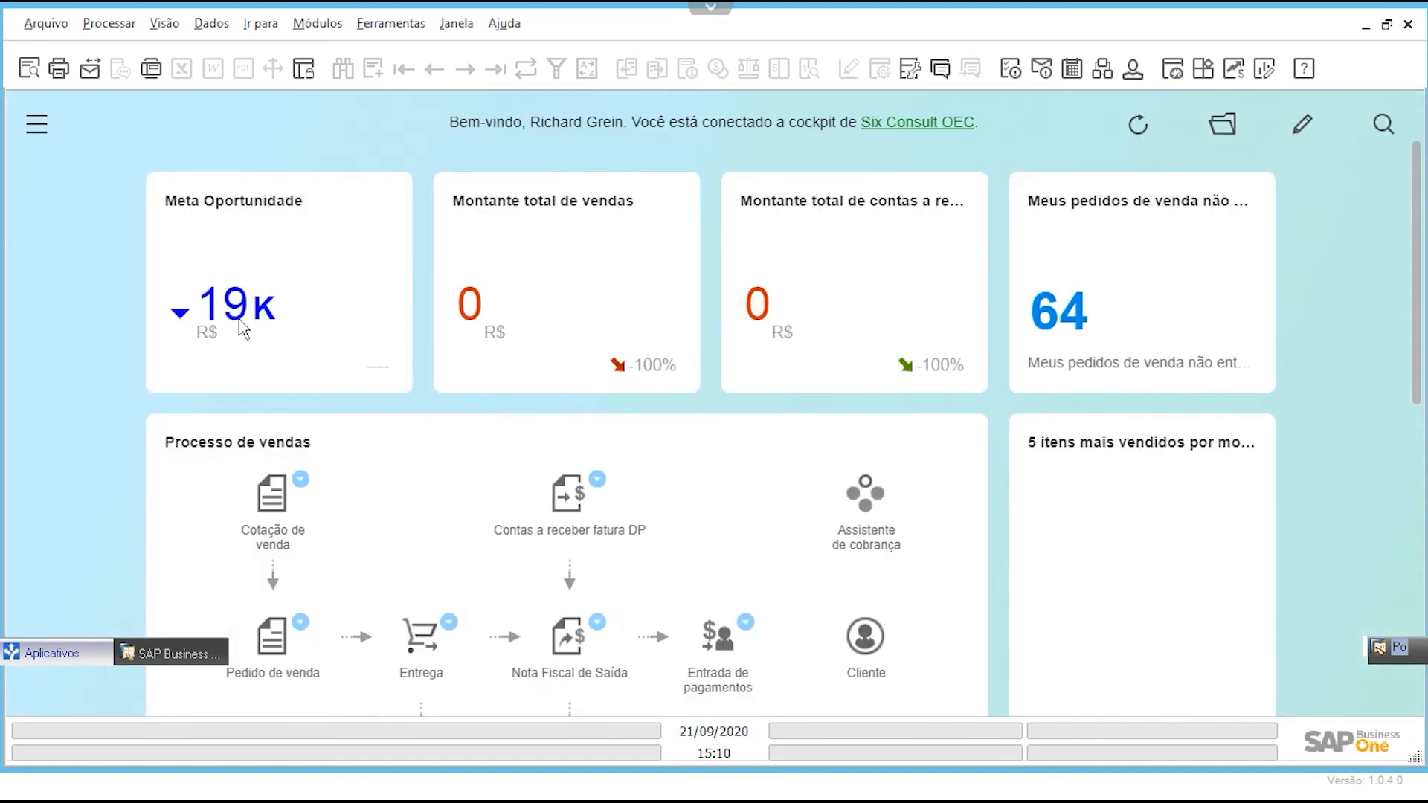
{"action": "mouse_move", "coordinate": [238, 319]}
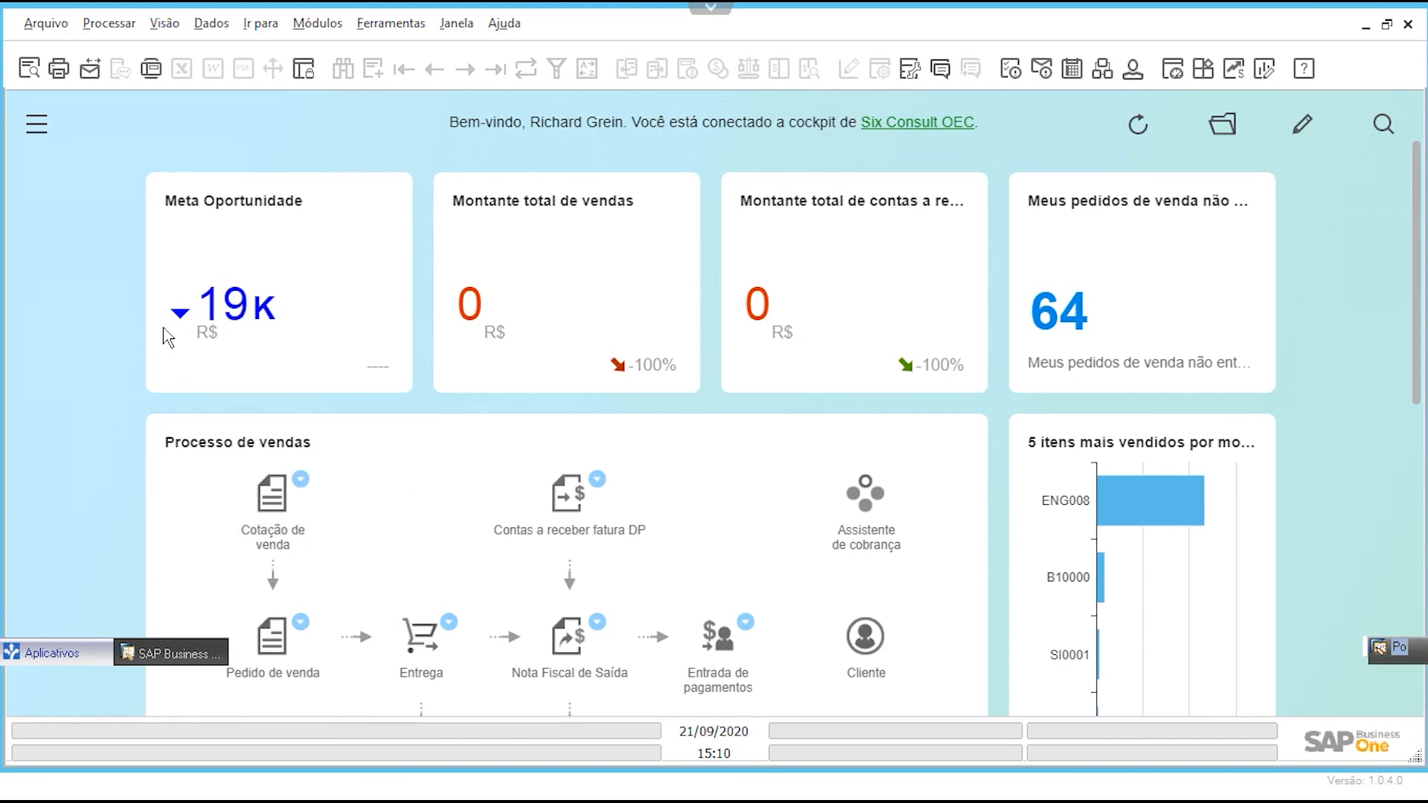
Step: Start a new sales opportunity for the business partner Microchips do Brasil LTDA
{"action": "left_click", "coordinate": [307, 24]}
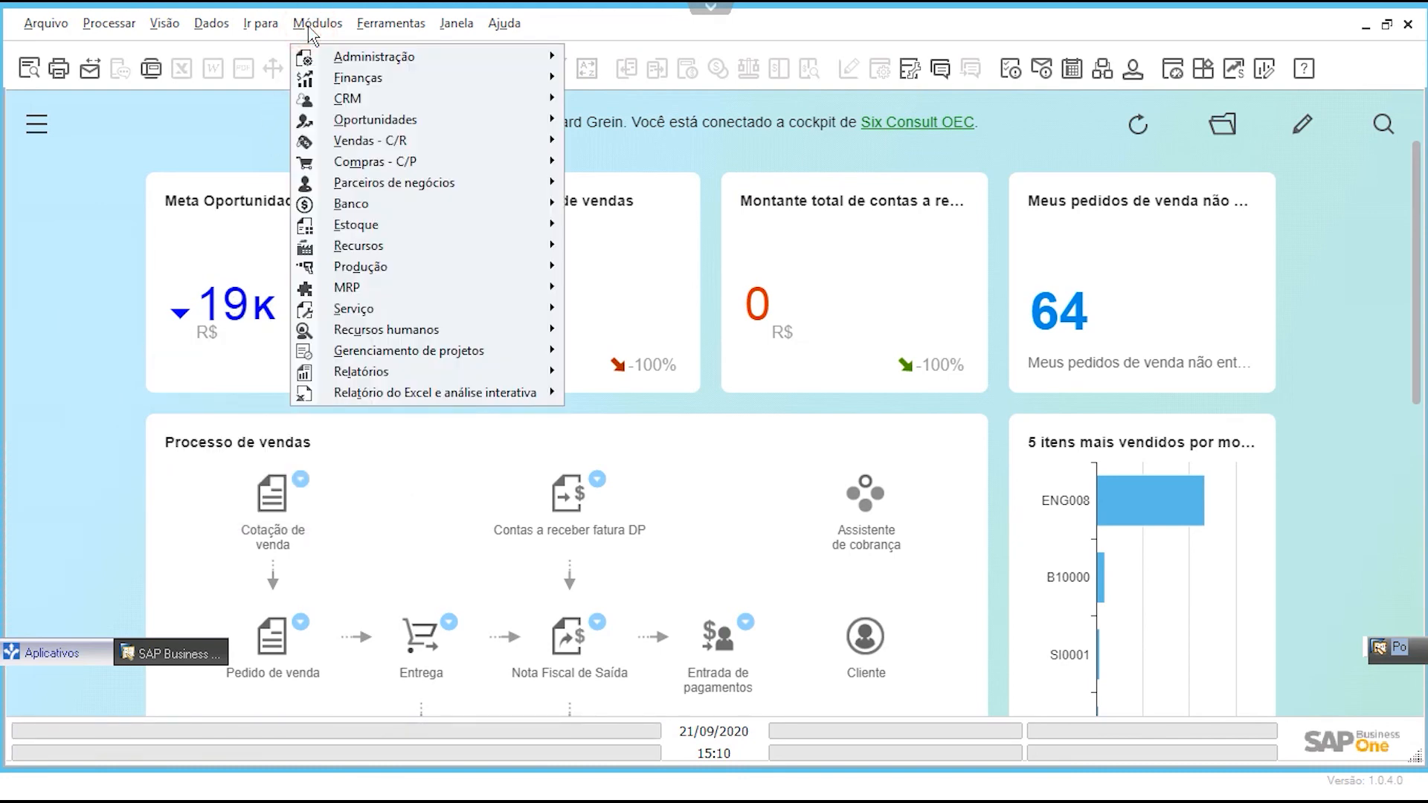
{"action": "left_click", "coordinate": [380, 119]}
{"action": "left_click", "coordinate": [641, 122]}
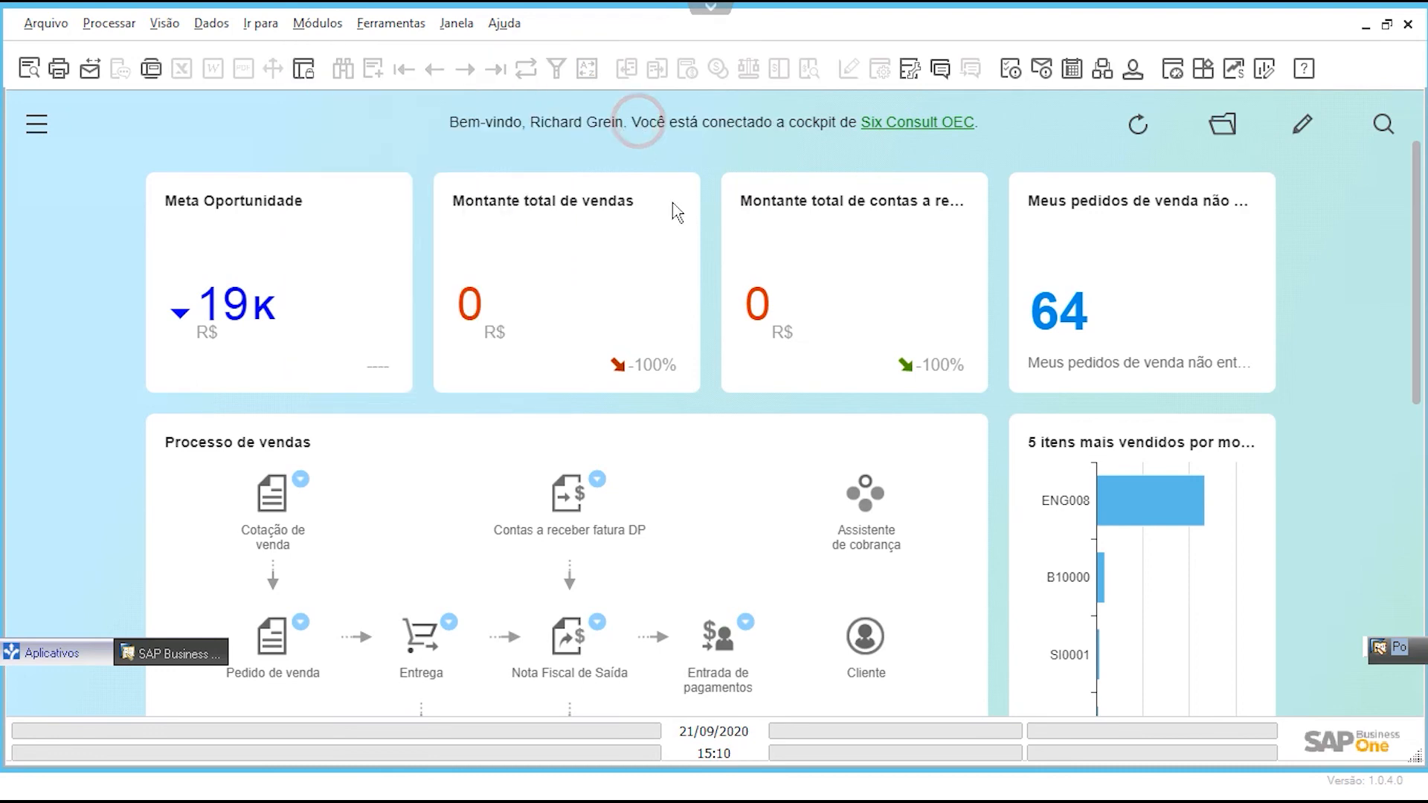
{"action": "key", "text": "Tab"}
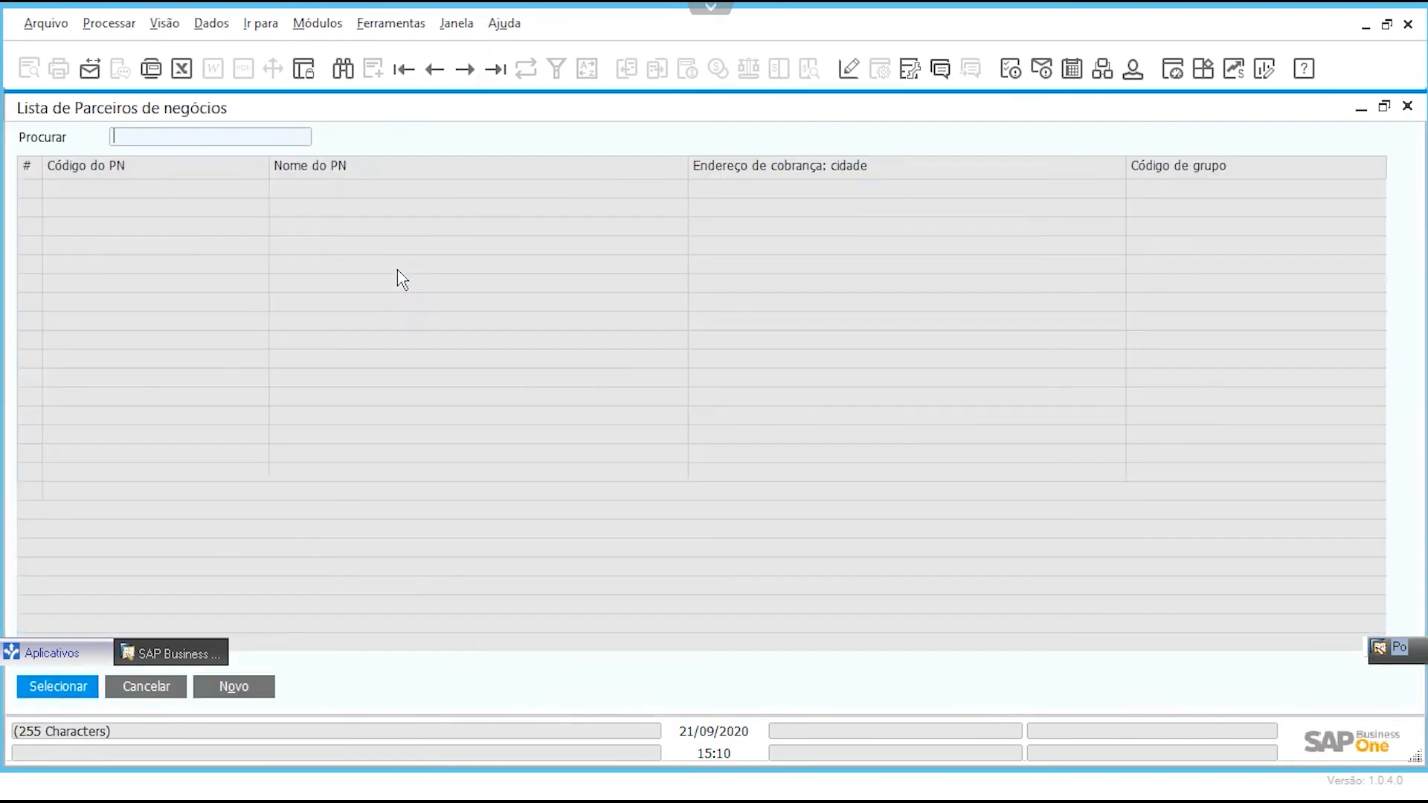
{"action": "scroll", "coordinate": [395, 499], "scroll_direction": "down", "scroll_amount": 1}
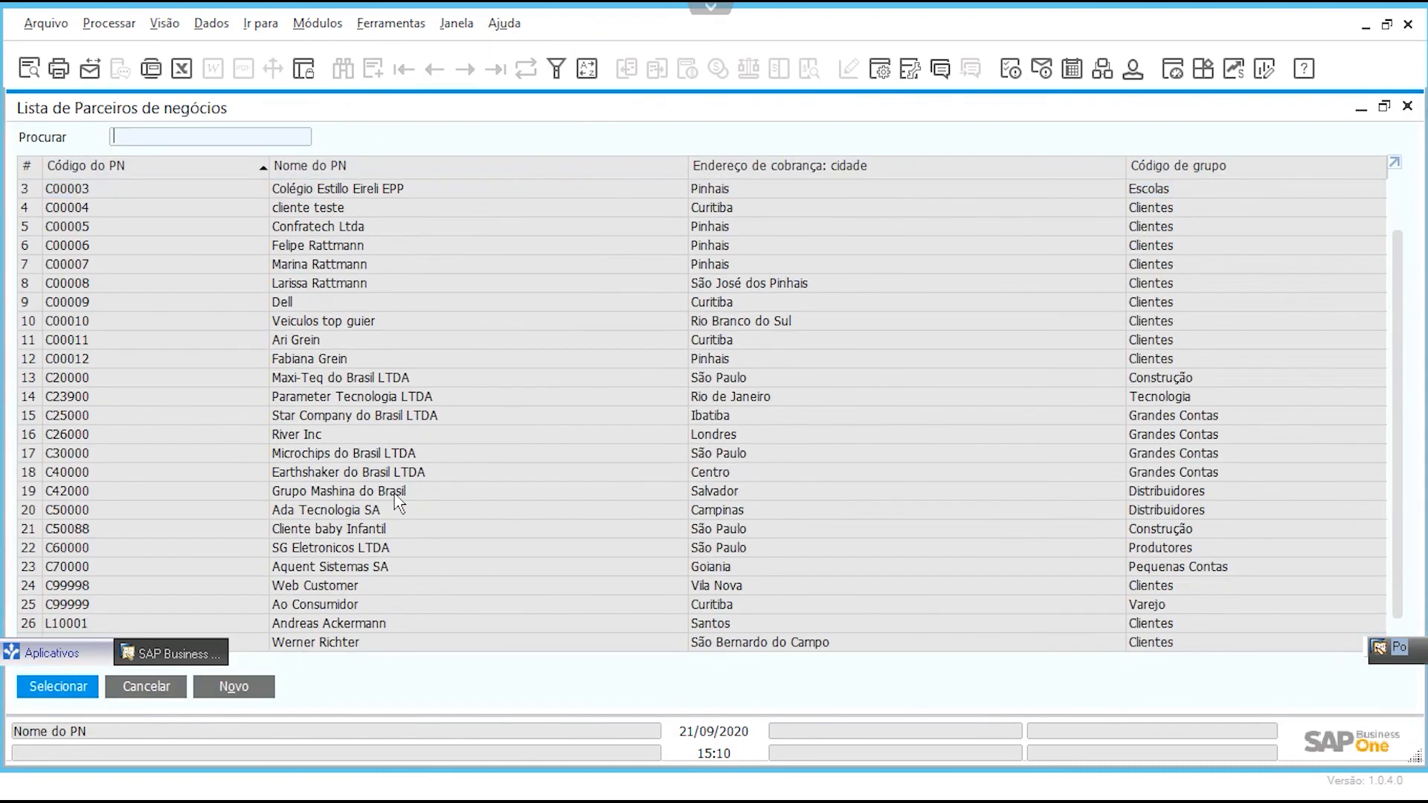
{"action": "double_click", "coordinate": [346, 453]}
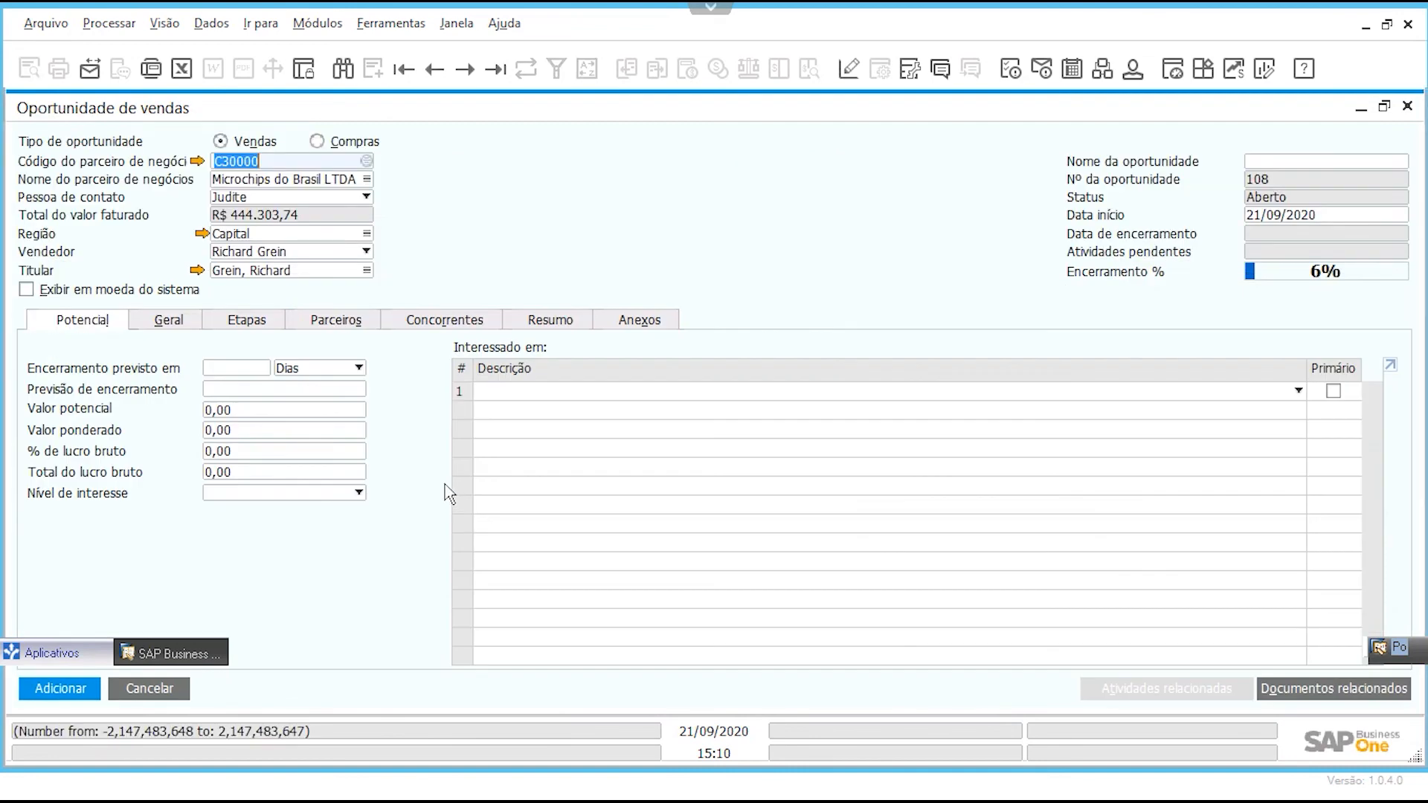
Step: Set the opportunity's potential value to 20.000,00 and its gross profit percentage to 30
{"action": "left_click", "coordinate": [252, 410]}
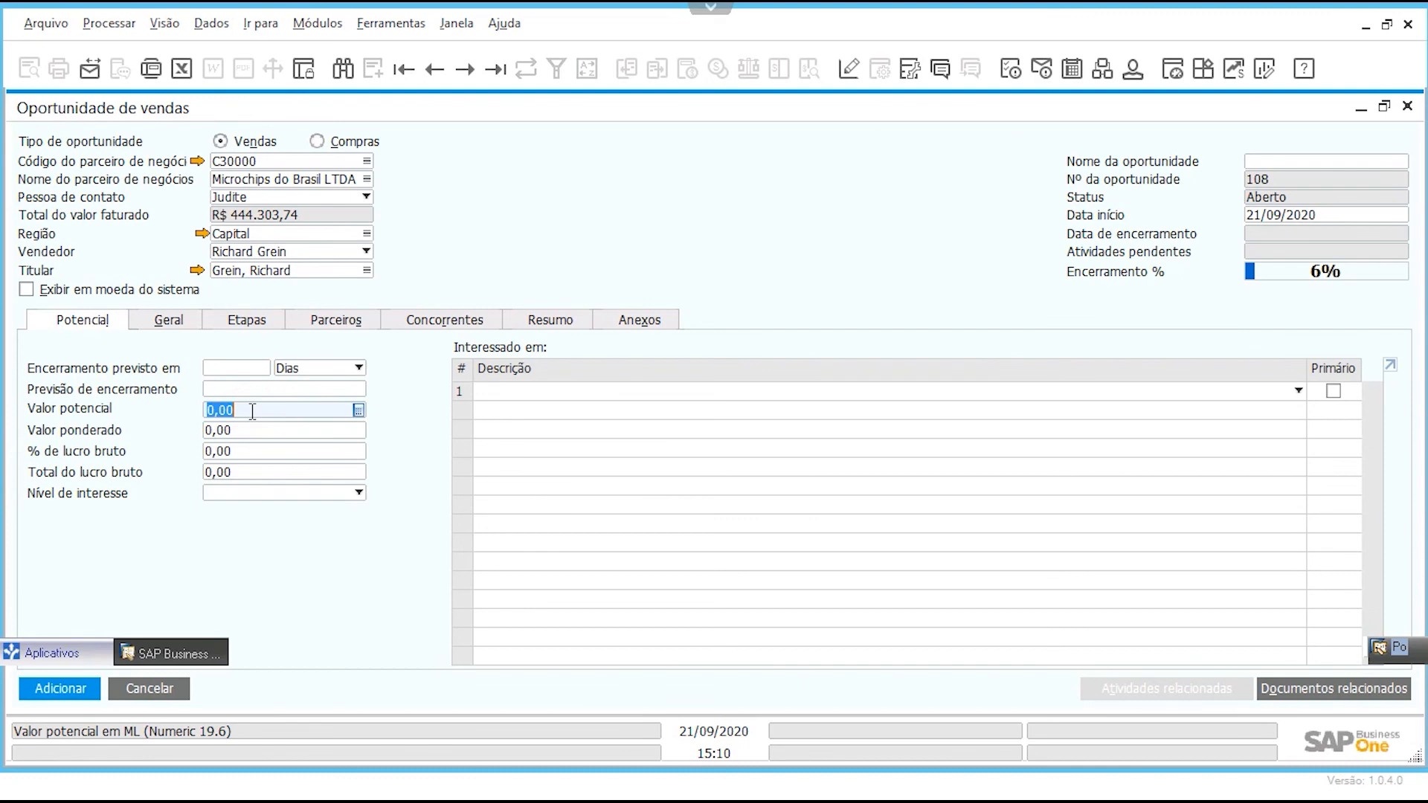
{"action": "type", "text": "200000"}
{"action": "key", "text": "Tab"}
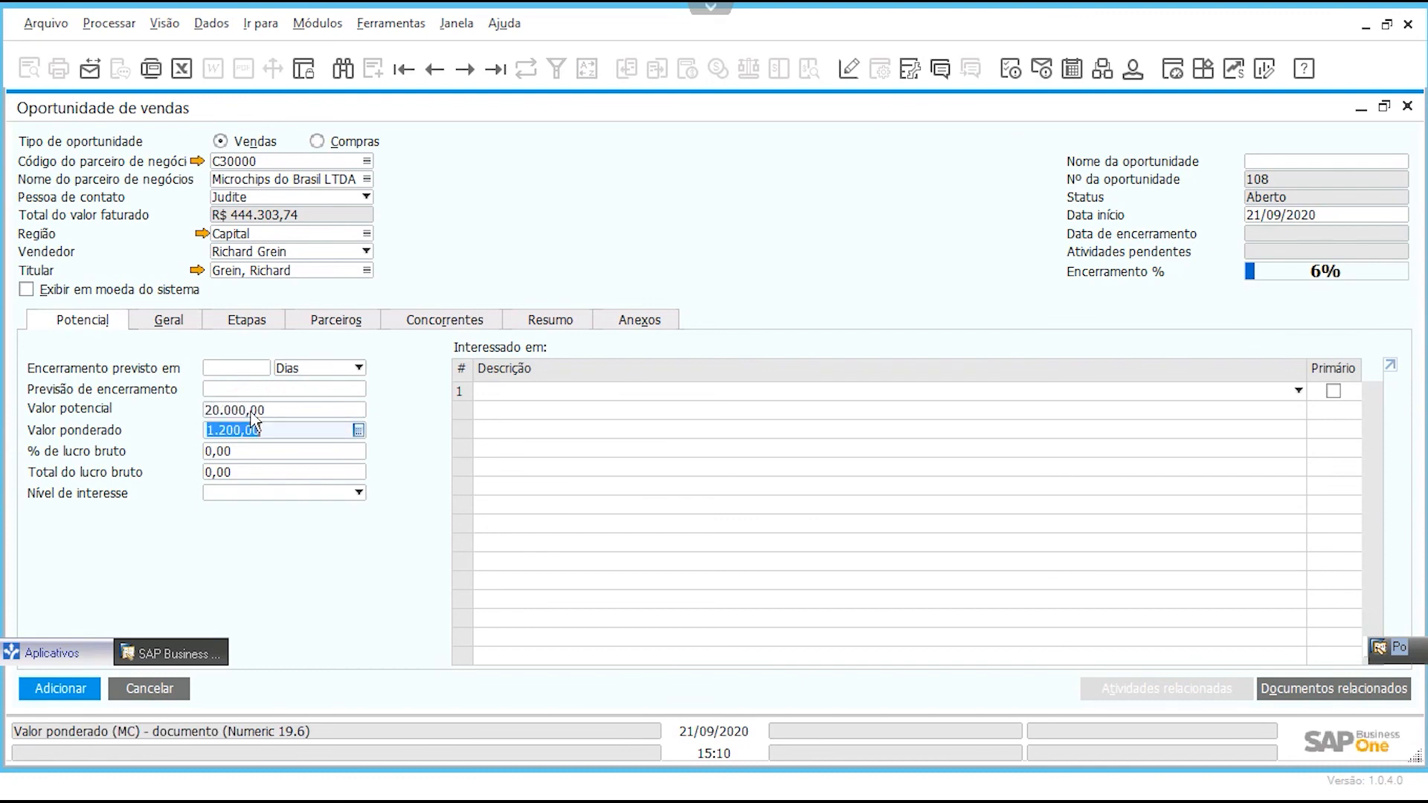
{"action": "key", "text": "Tab"}
{"action": "type", "text": "30"}
{"action": "key", "text": "Tab"}
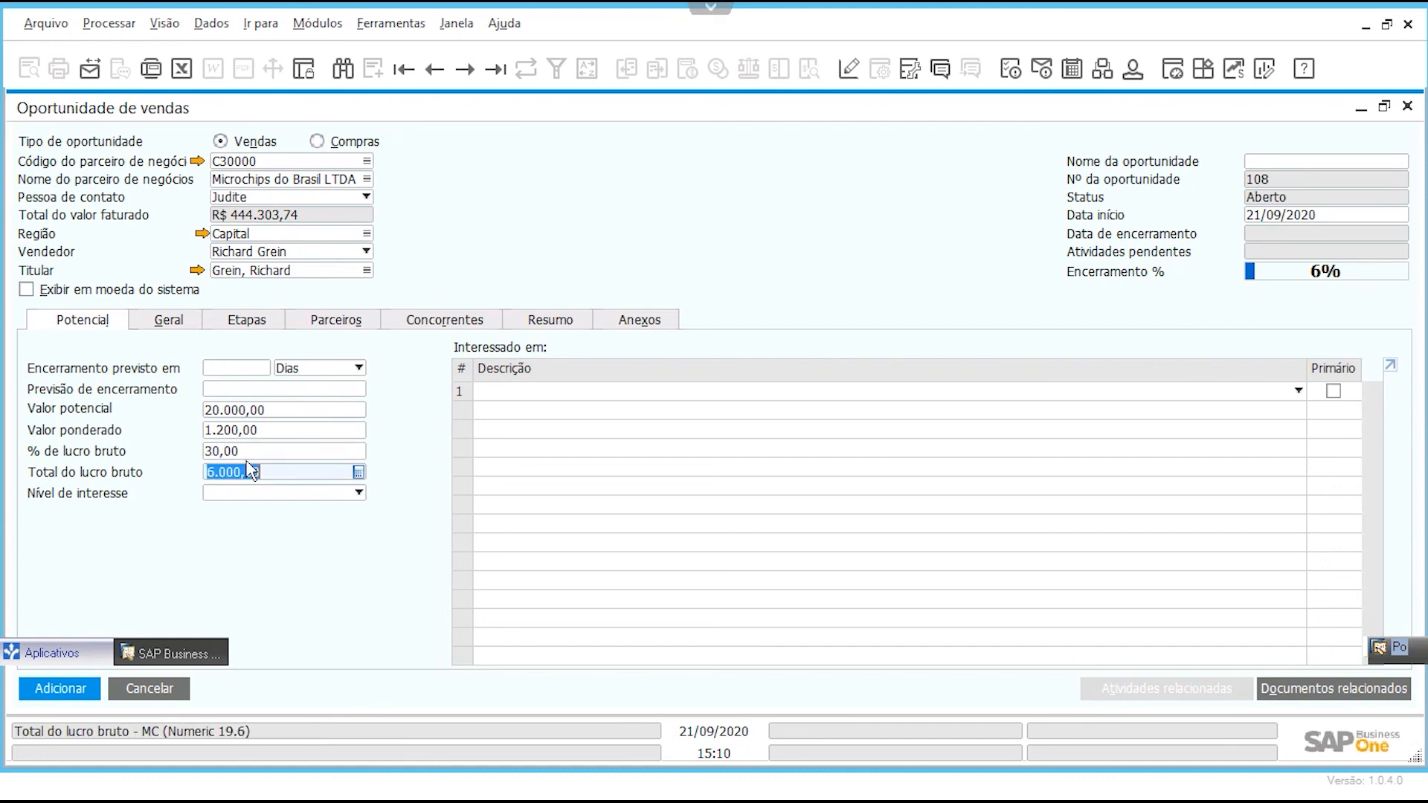
Step: Add the Microchips do Brasil LTDA opportunity after checking its stages, and close the opportunity form
{"action": "left_click", "coordinate": [244, 320]}
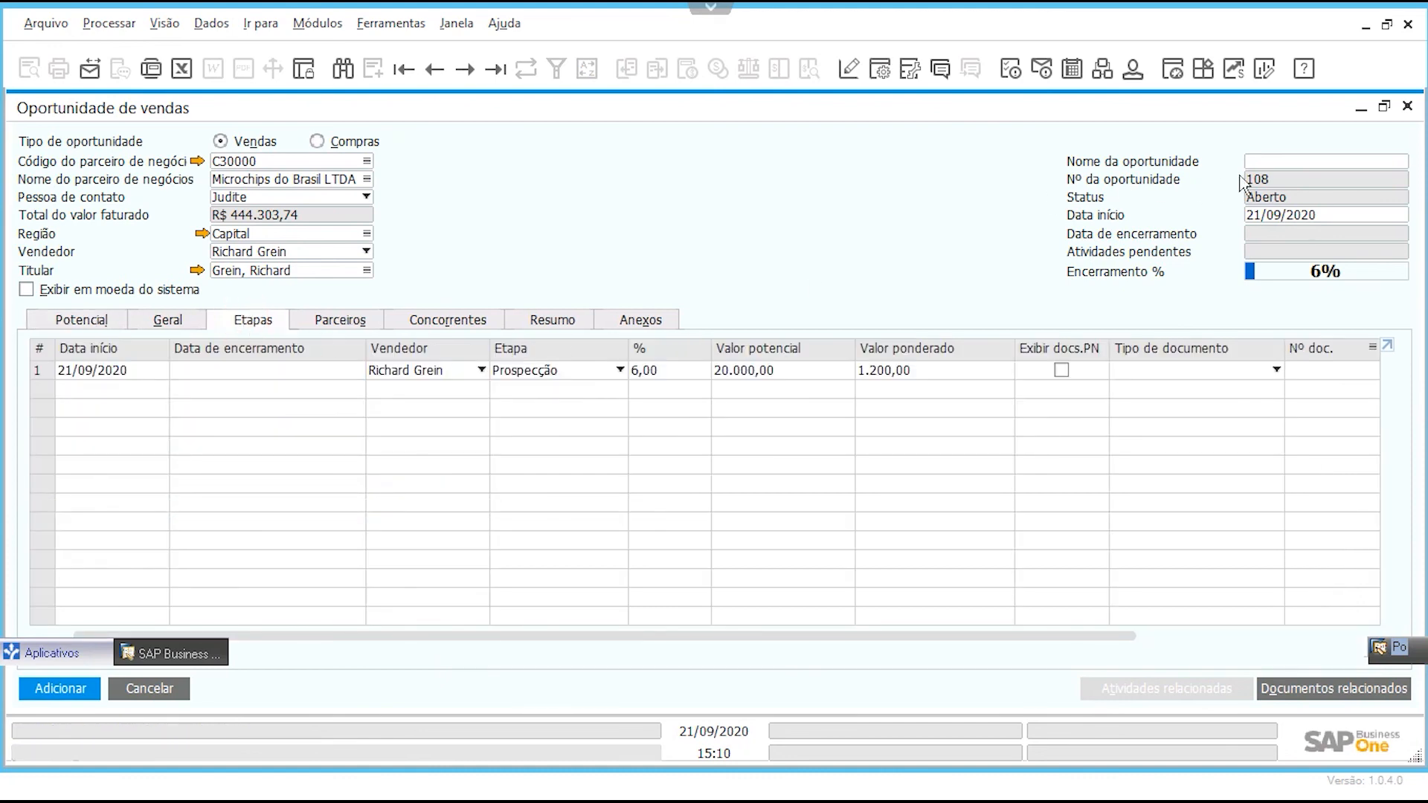
{"action": "left_click", "coordinate": [48, 686]}
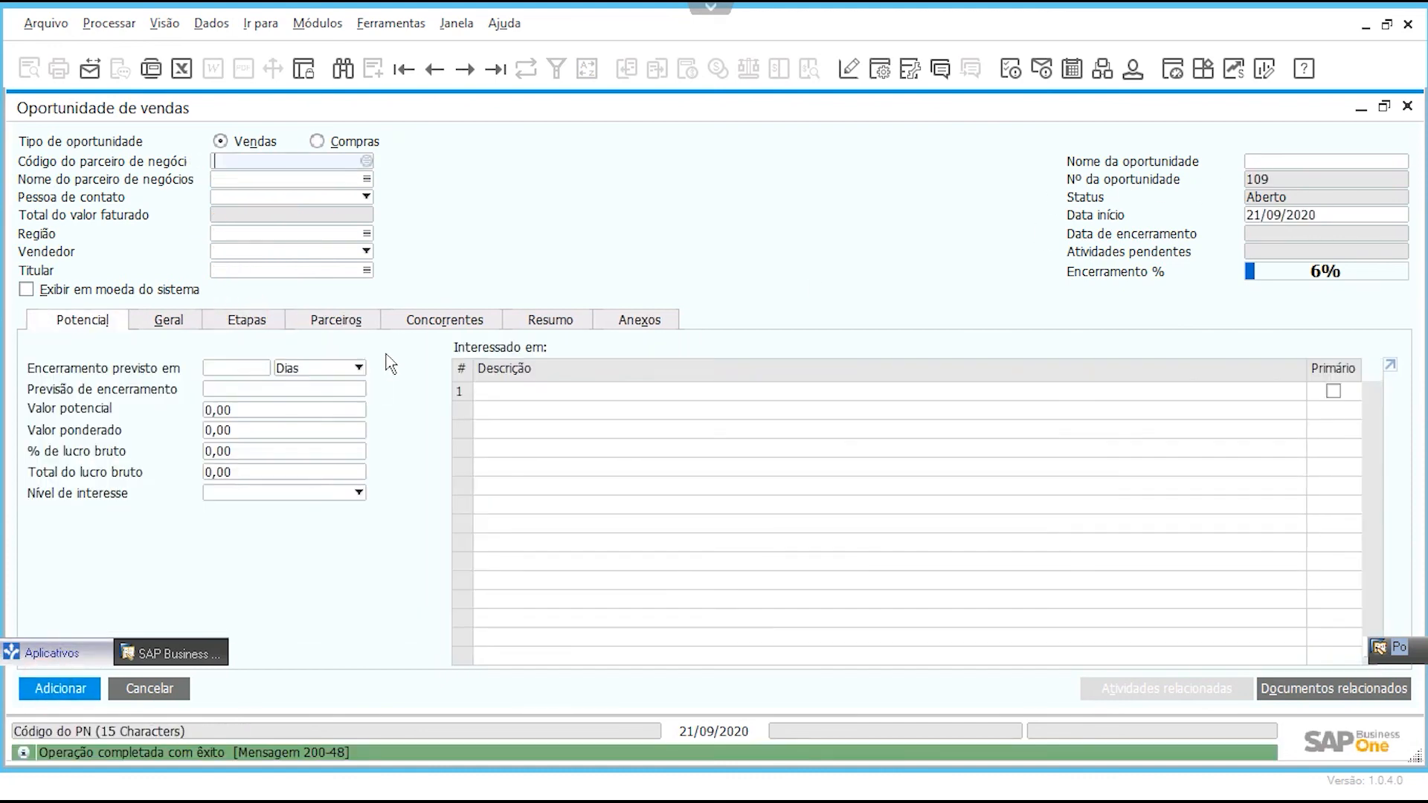
{"action": "left_click", "coordinate": [160, 689]}
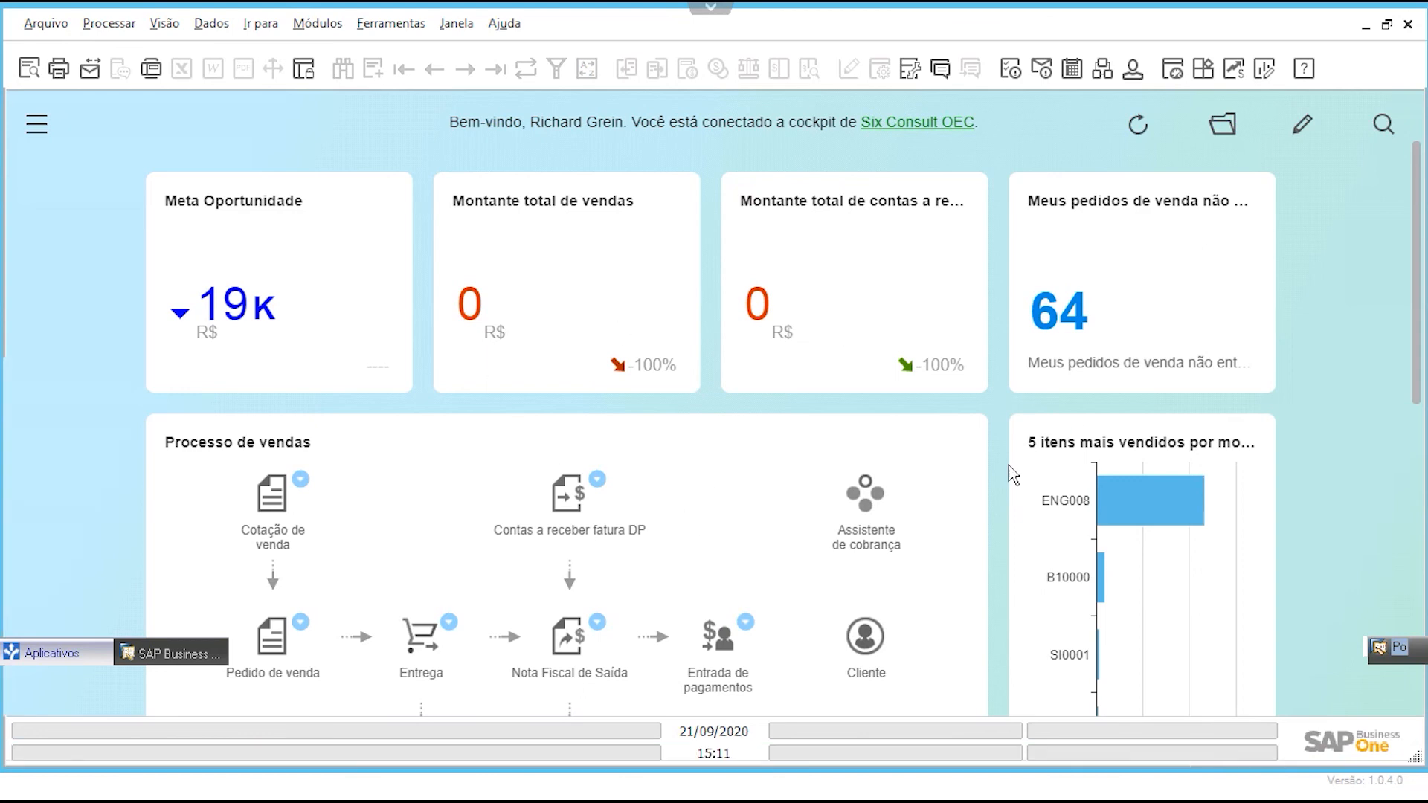
Step: Refresh the cockpit and review the Meta Oportunidade KPI along with the other Sales widgets
{"action": "left_click", "coordinate": [1138, 126]}
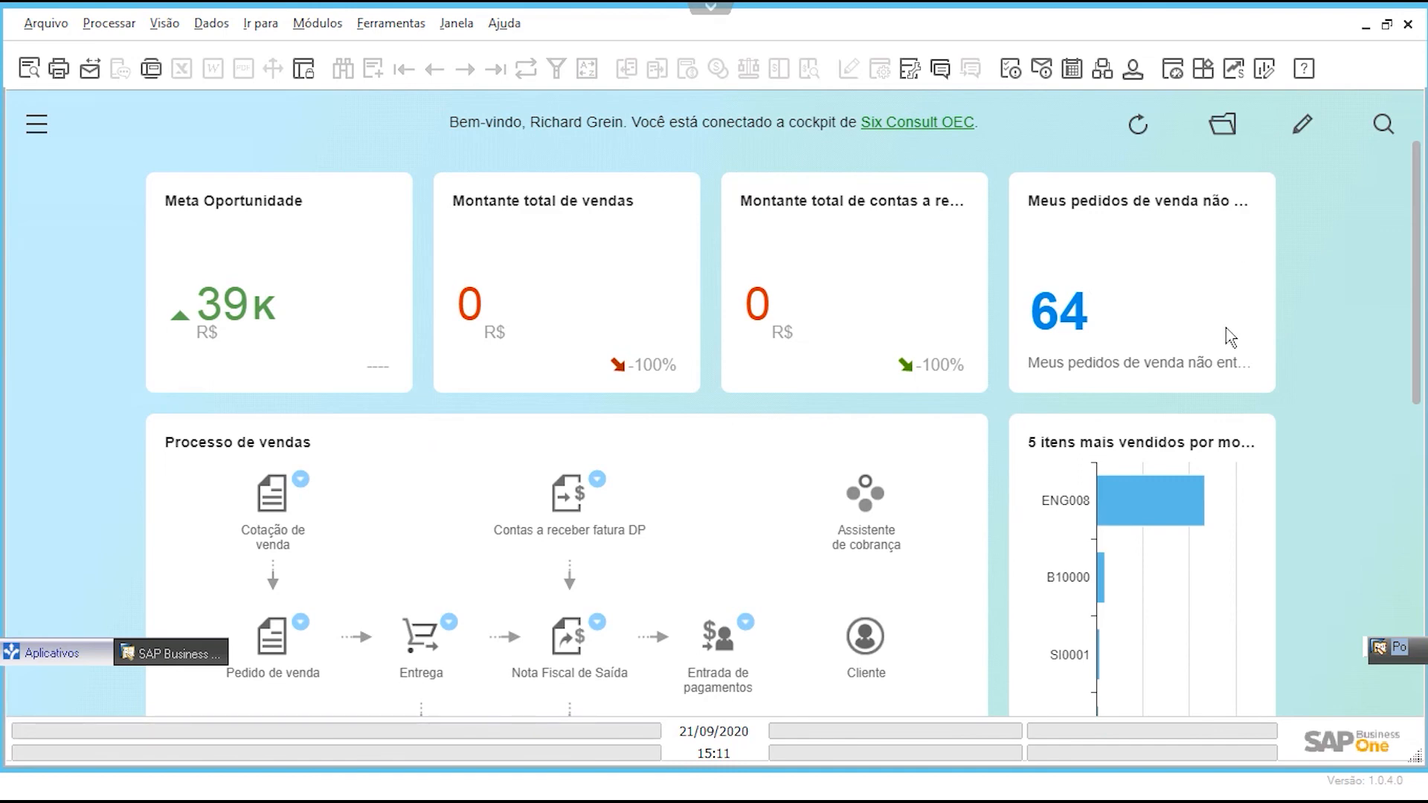
{"action": "mouse_move", "coordinate": [229, 292]}
{"action": "scroll", "coordinate": [147, 344], "scroll_direction": "down", "scroll_amount": 10}
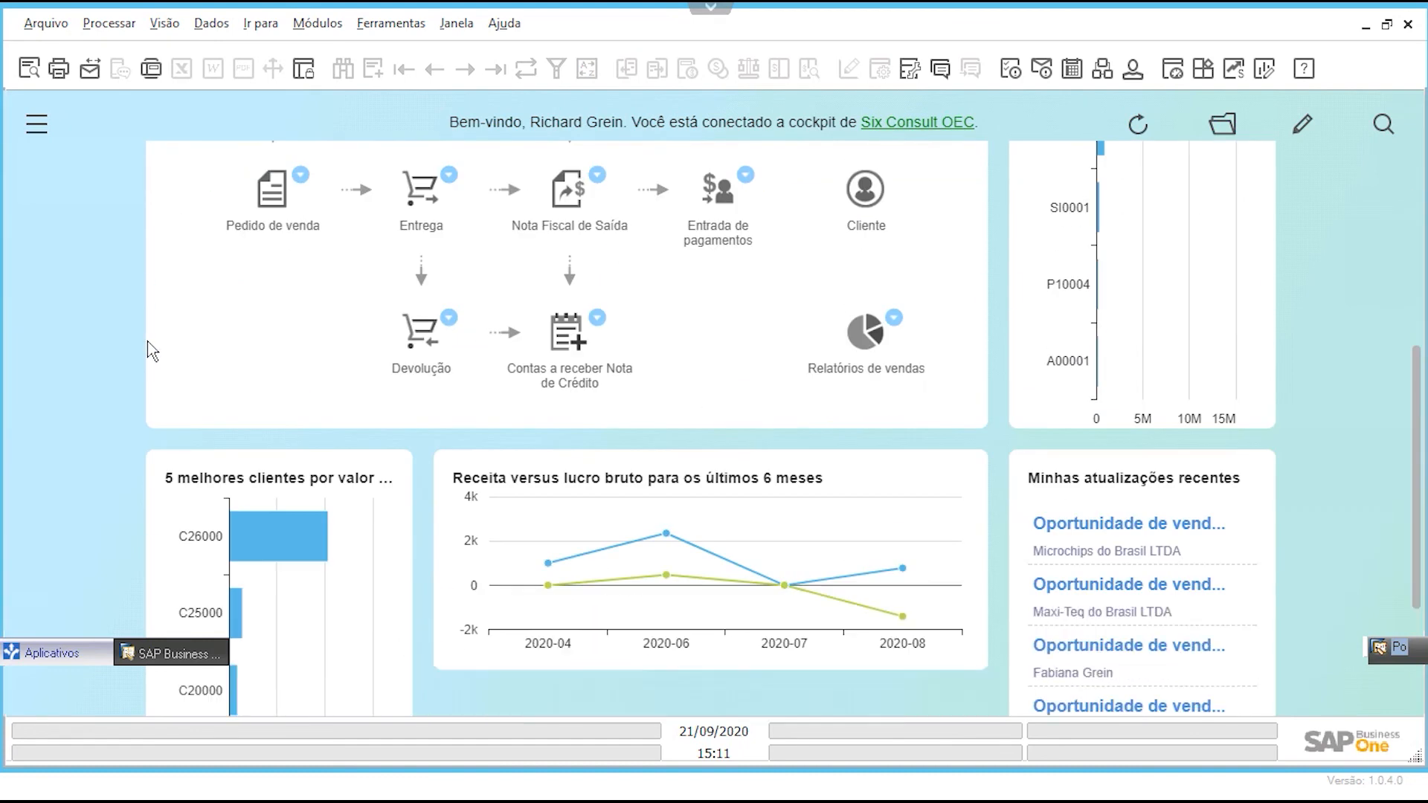
{"action": "scroll", "coordinate": [179, 363], "scroll_direction": "up", "scroll_amount": 10}
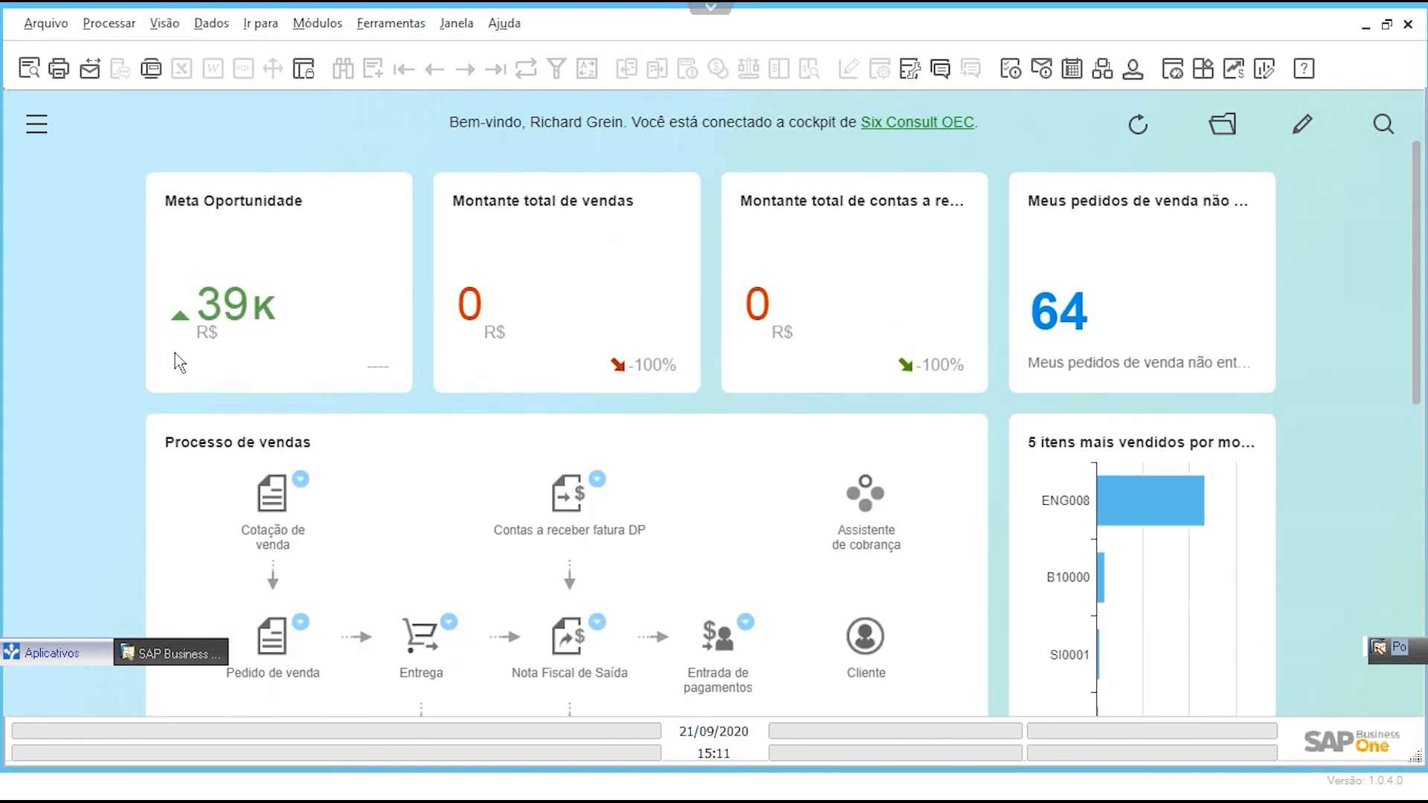